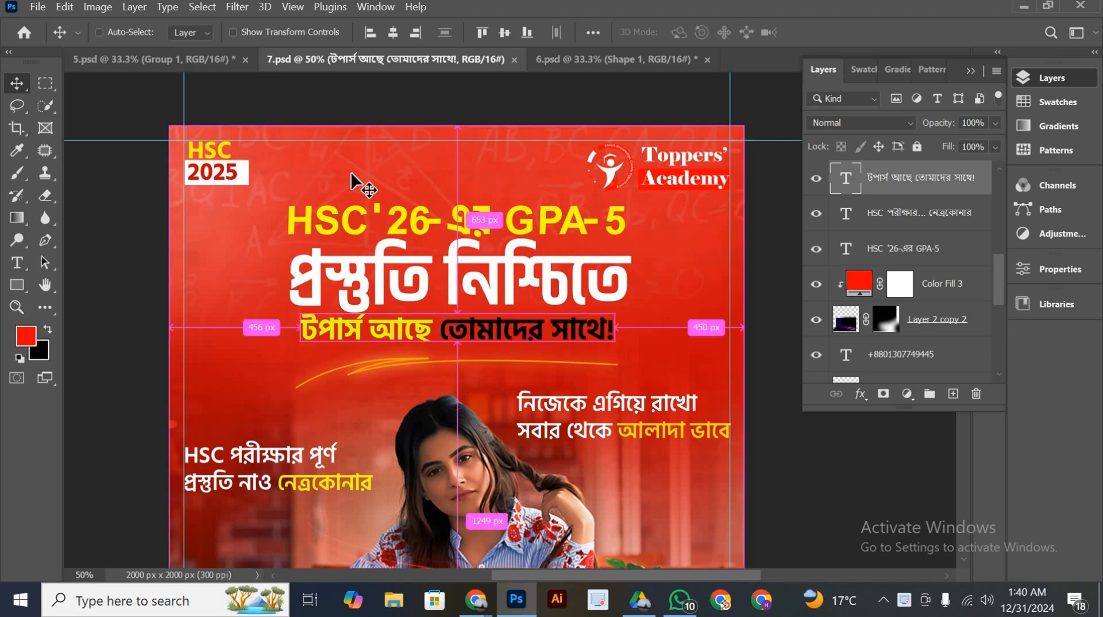
# Examine the poster in 7.psd up close: the headline, logo, side slogans, student photo and contact footer
pyautogui.hotkey('ctrl', '+')
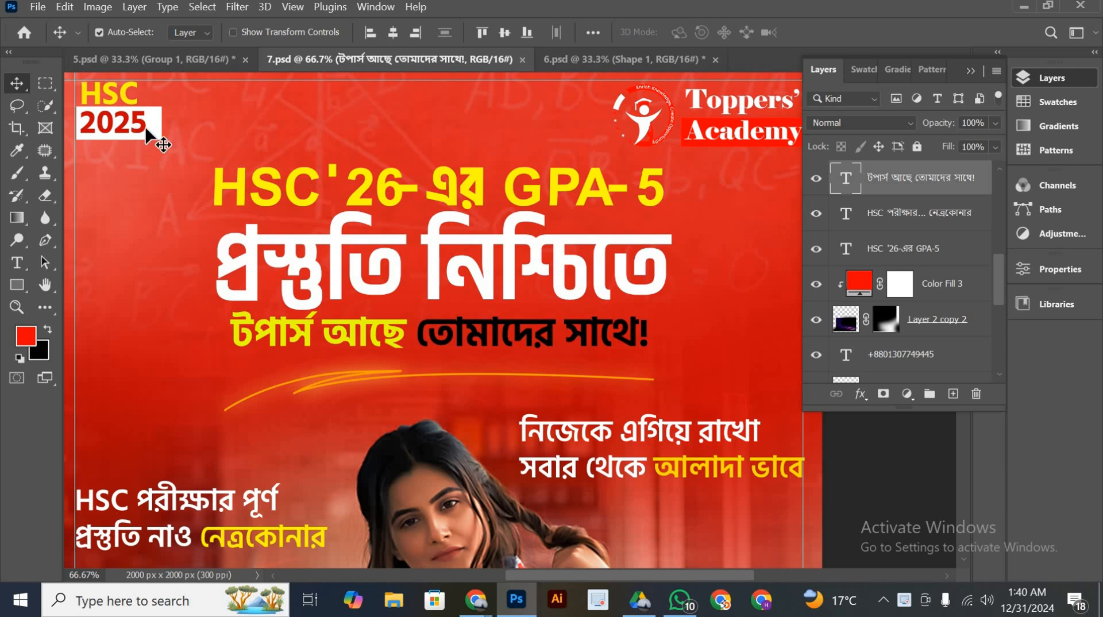
pyautogui.scroll(2, 321, 165)
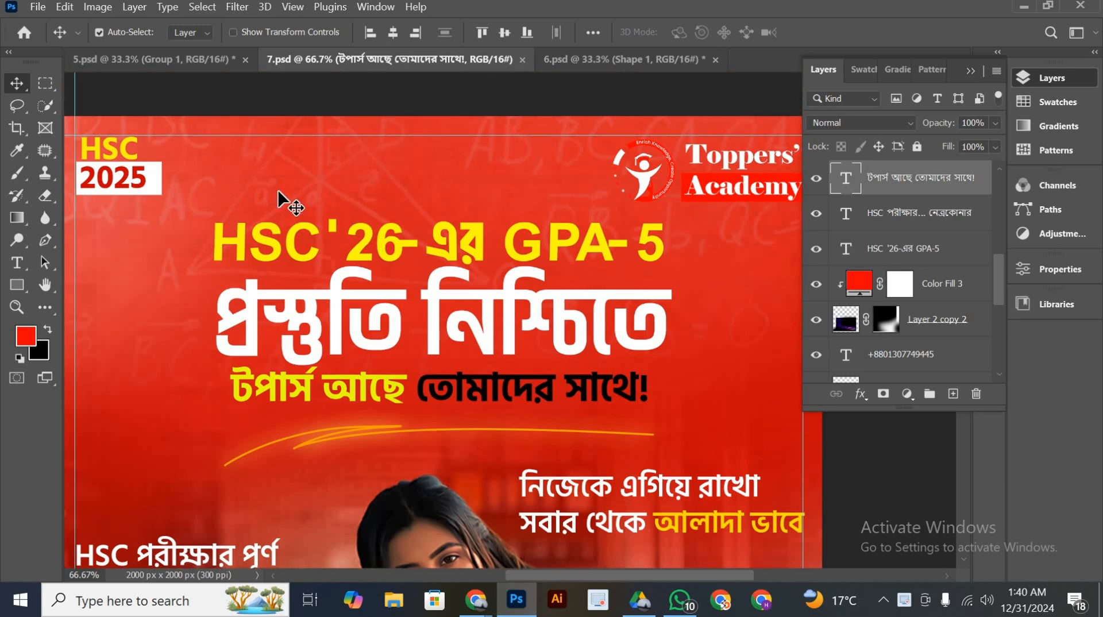
pyautogui.moveTo(509, 211); pyautogui.dragTo(419, 227)
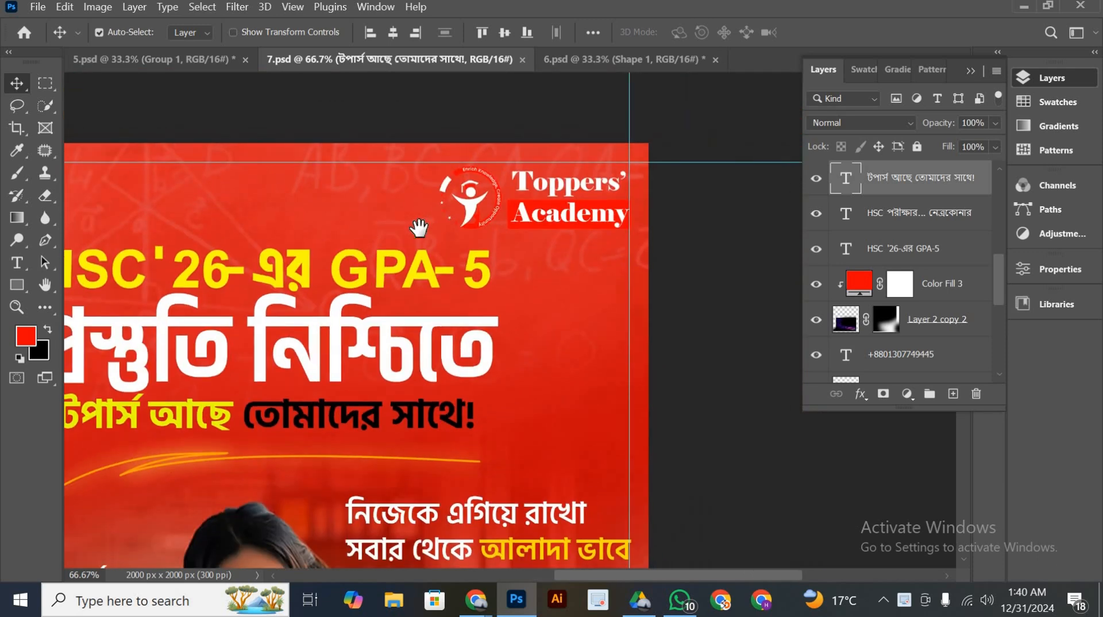
pyautogui.moveTo(393, 376); pyautogui.dragTo(573, 263)
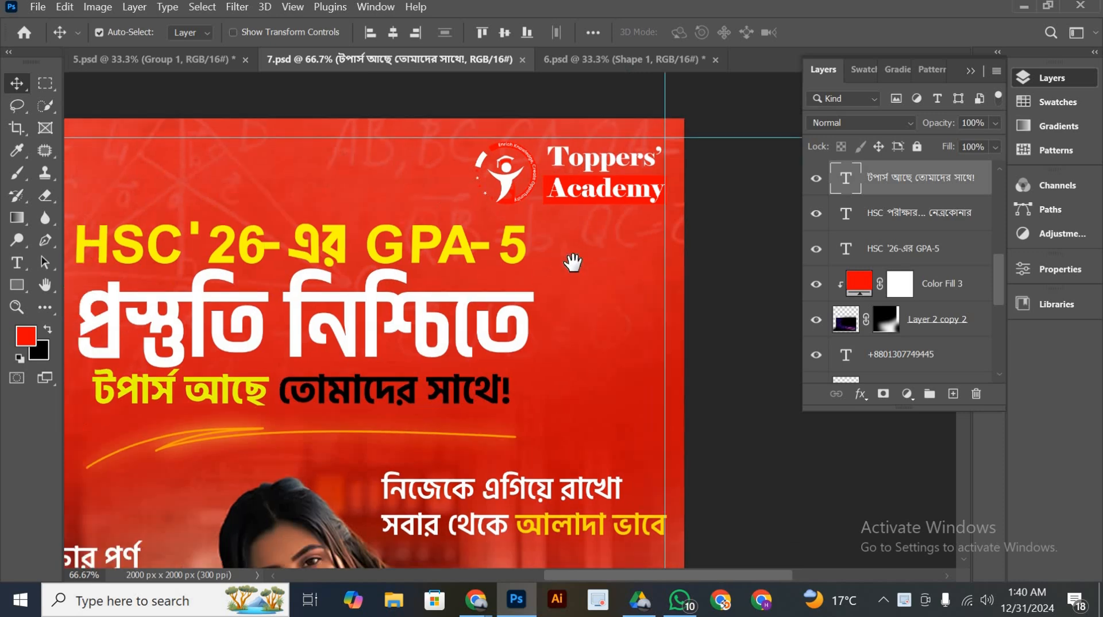
pyautogui.moveTo(290, 304); pyautogui.dragTo(369, 194)
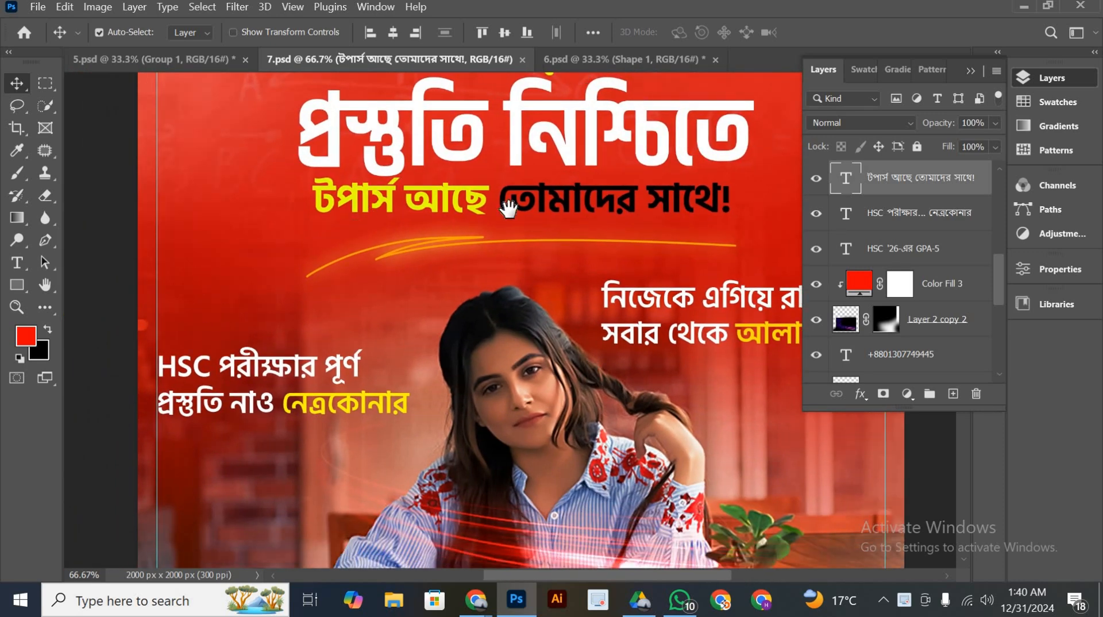
pyautogui.moveTo(508, 208); pyautogui.dragTo(423, 50)
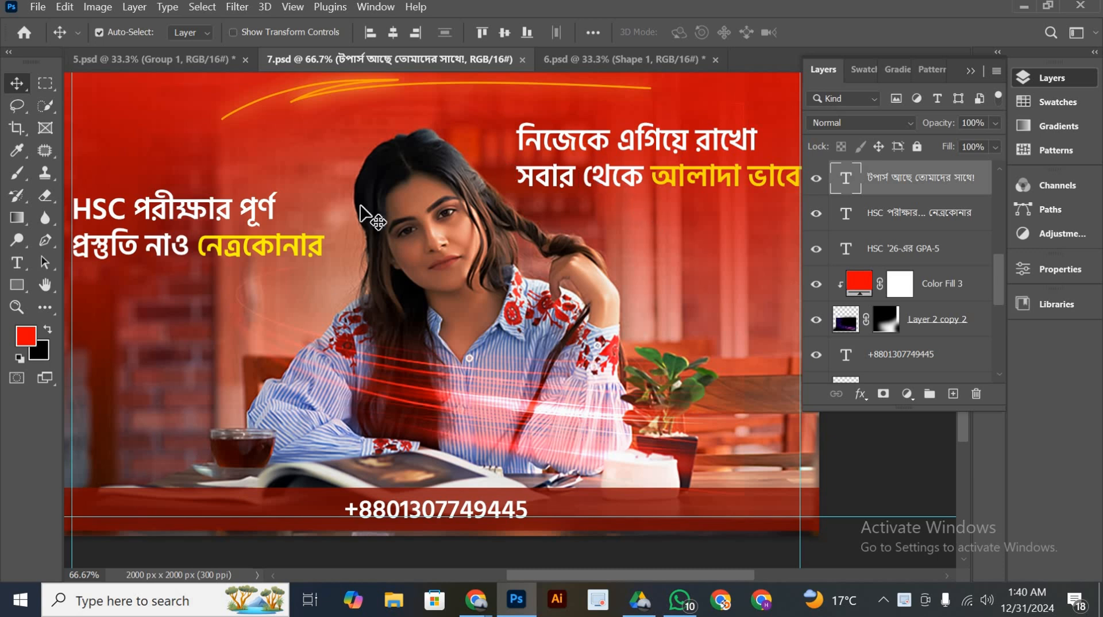
pyautogui.moveTo(249, 360); pyautogui.dragTo(305, 304)
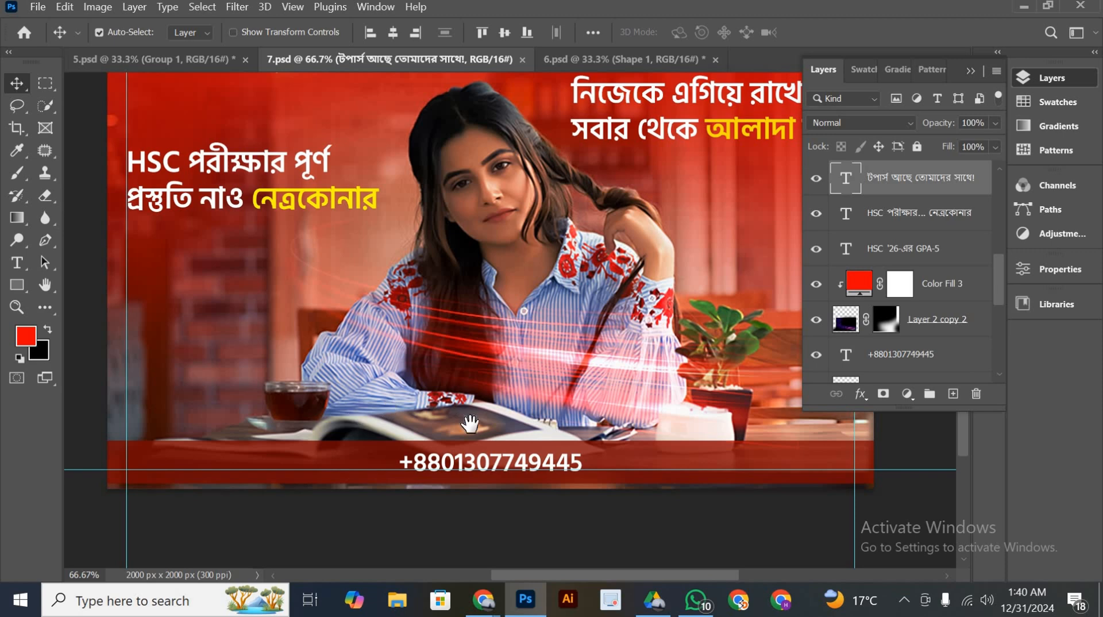
pyautogui.moveTo(469, 423); pyautogui.dragTo(324, 389)
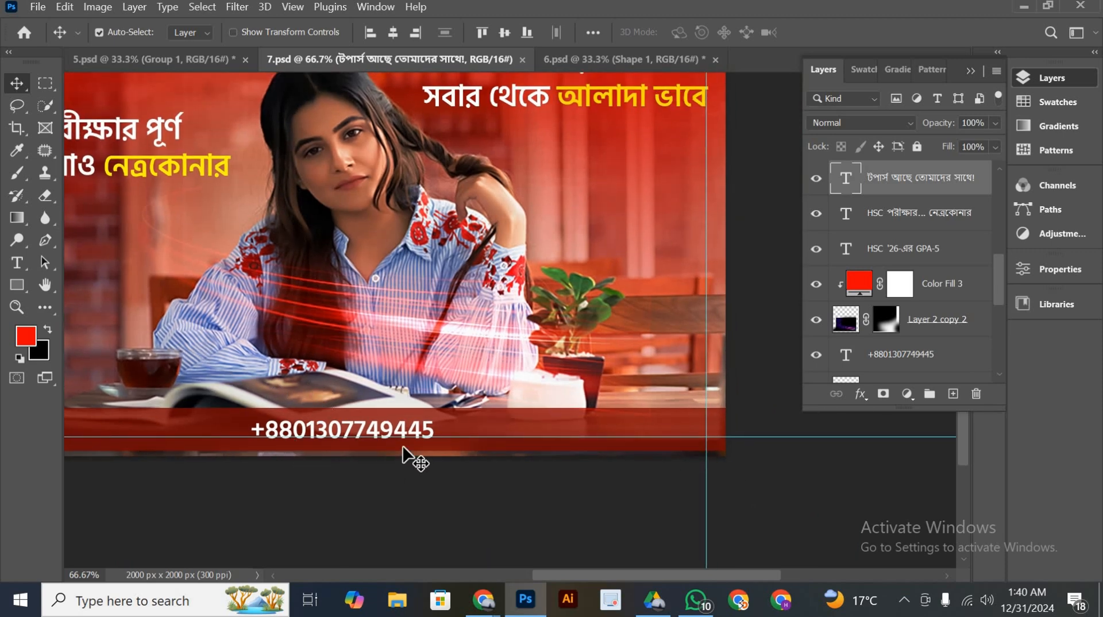
pyautogui.scroll(3, 614, 388)
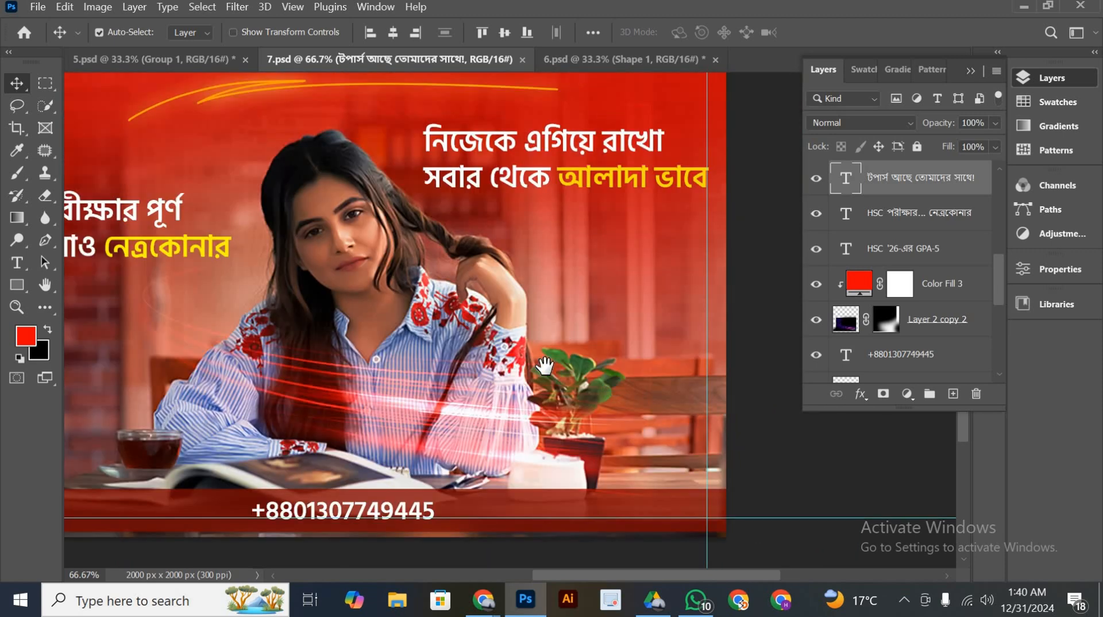
pyautogui.moveTo(545, 366); pyautogui.dragTo(648, 380)
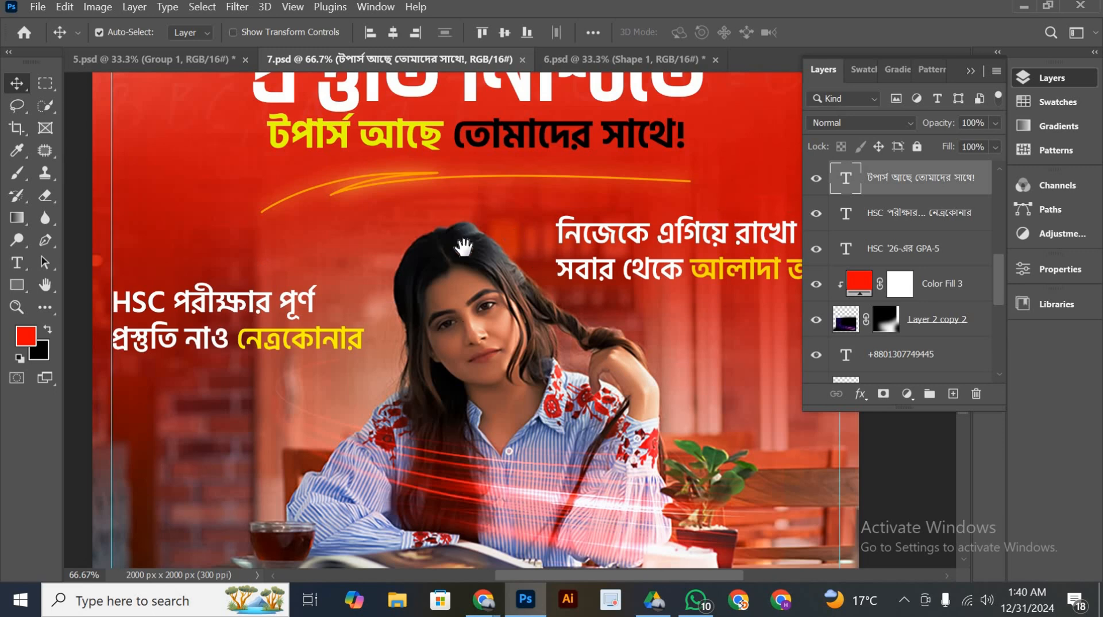
pyautogui.moveTo(463, 247); pyautogui.dragTo(459, 331)
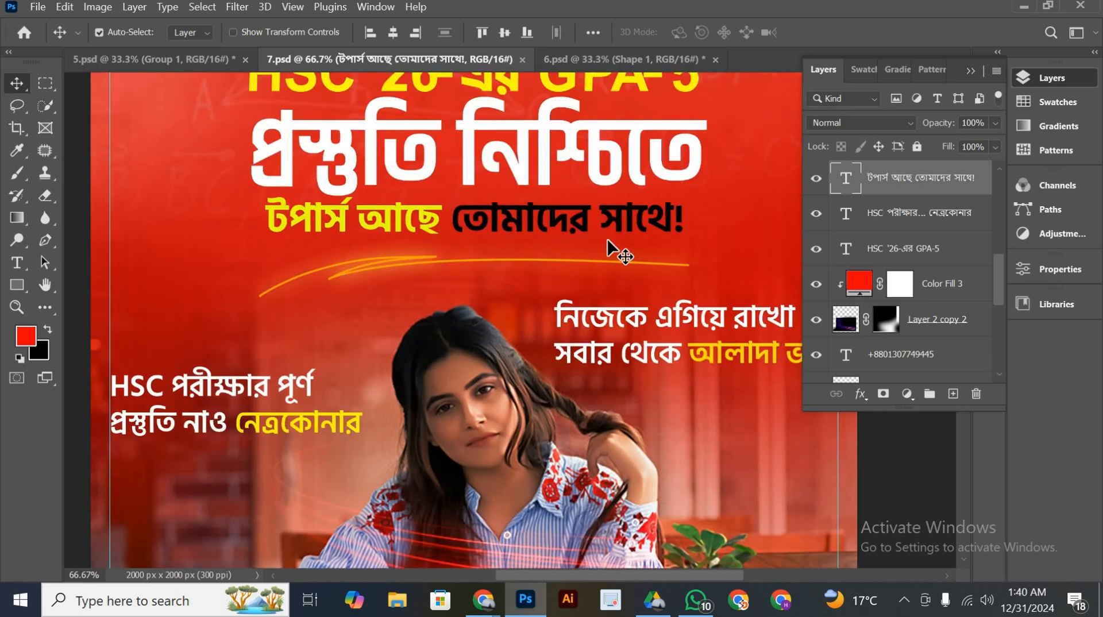
pyautogui.scroll(-5, 878, 223)
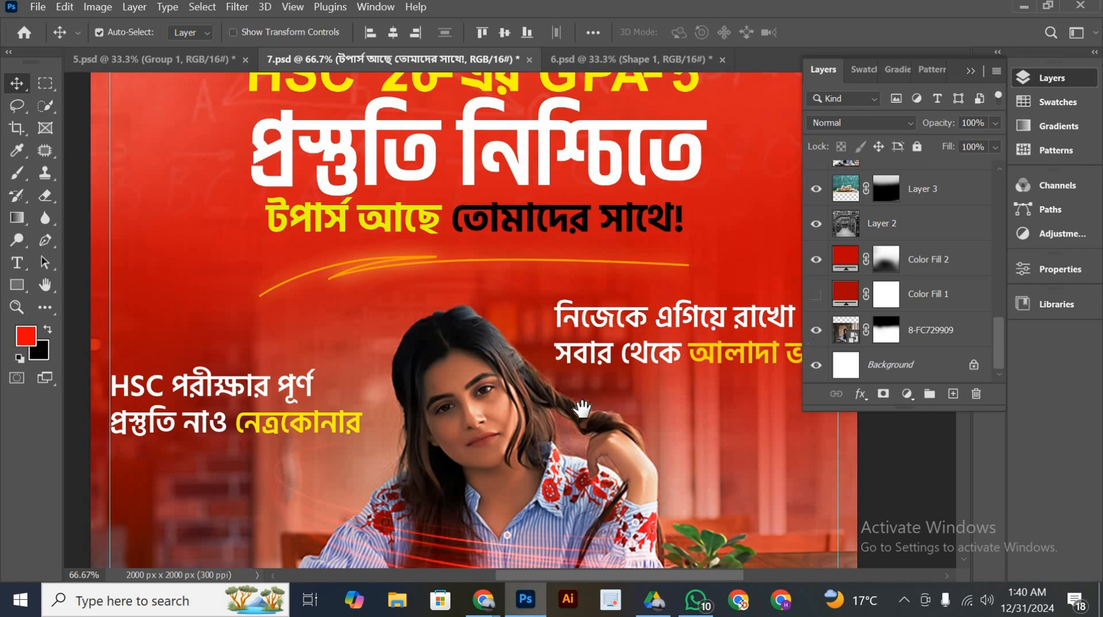
pyautogui.moveTo(602, 454); pyautogui.dragTo(565, 398)
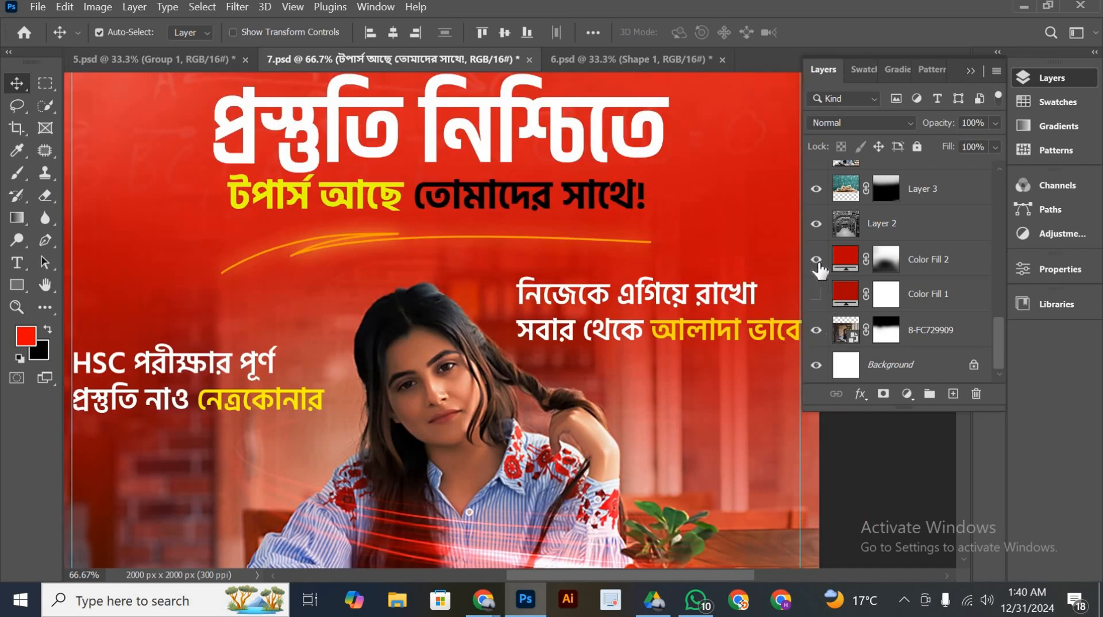
# Hide the Color Lookup 1 adjustment and briefly show the merged Layer 4 to compare the poster's colour grading
pyautogui.scroll(5, 850, 261)
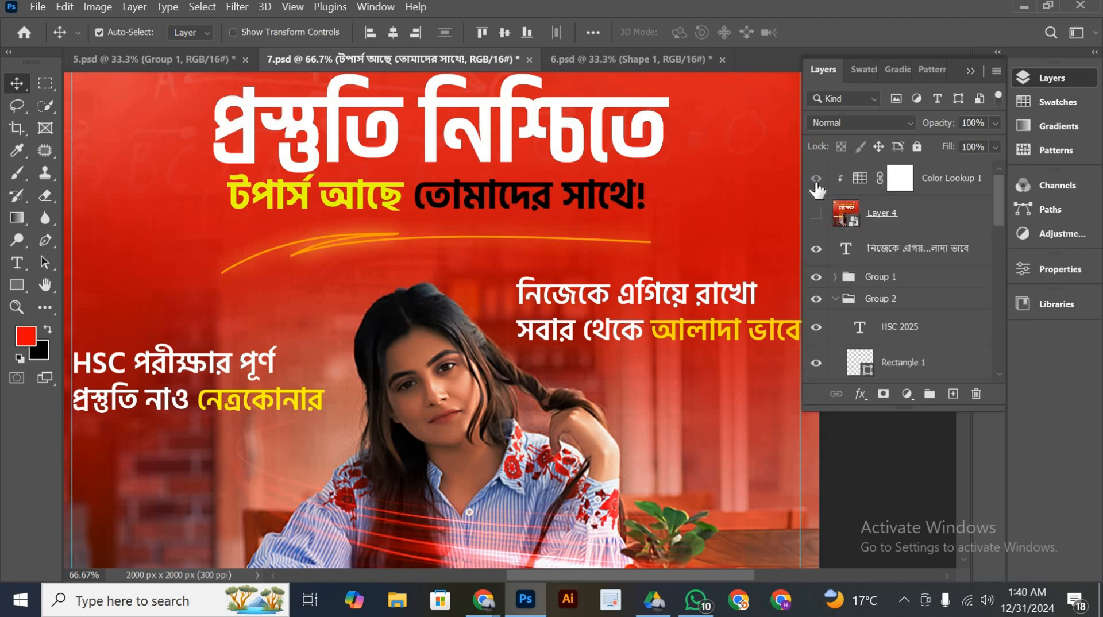
pyautogui.click(816, 182)
pyautogui.click(815, 214)
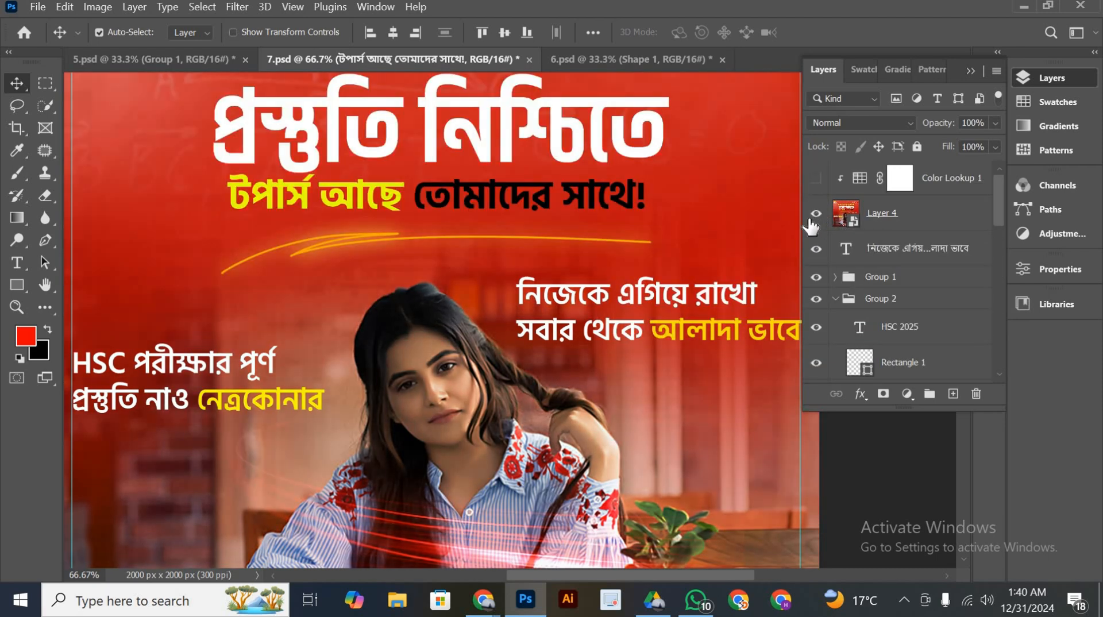
pyautogui.click(814, 216)
# Hide and restore the Color Fill 2 layer to compare the whole poster with and without the red background
pyautogui.scroll(-8, 884, 241)
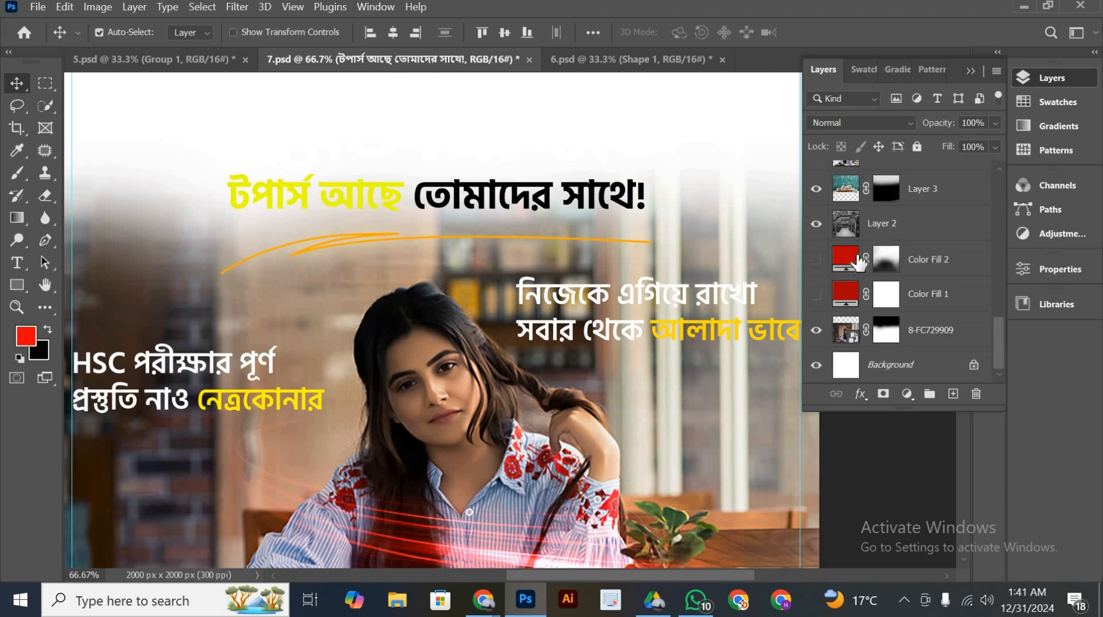
pyautogui.hotkey('ctrl', '-')
pyautogui.hotkey('ctrl', '-')
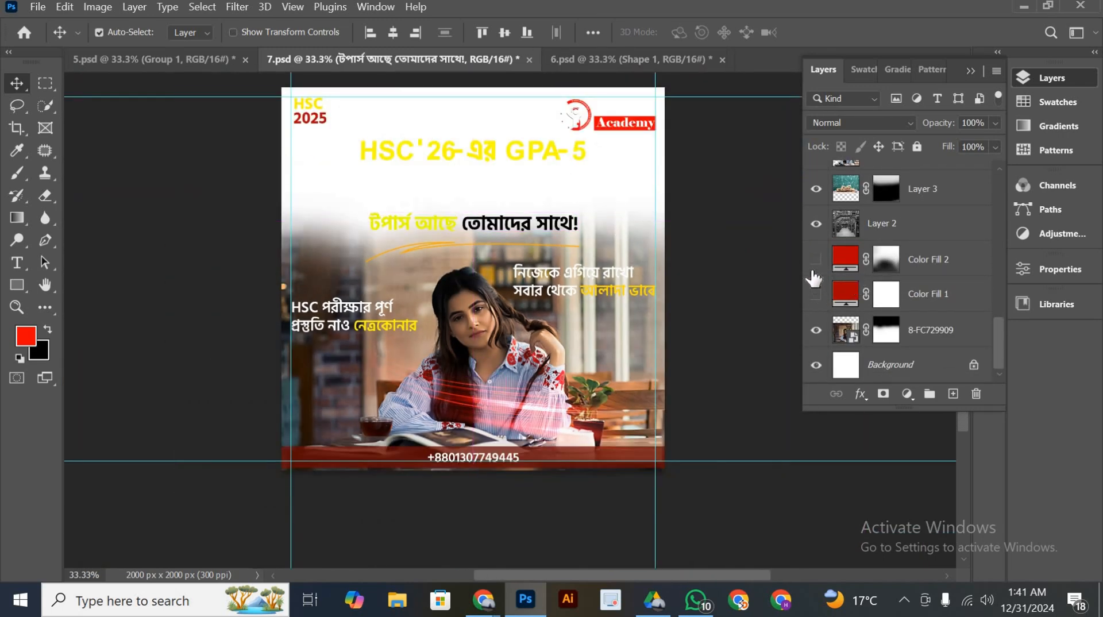
pyautogui.moveTo(648, 357); pyautogui.dragTo(639, 373)
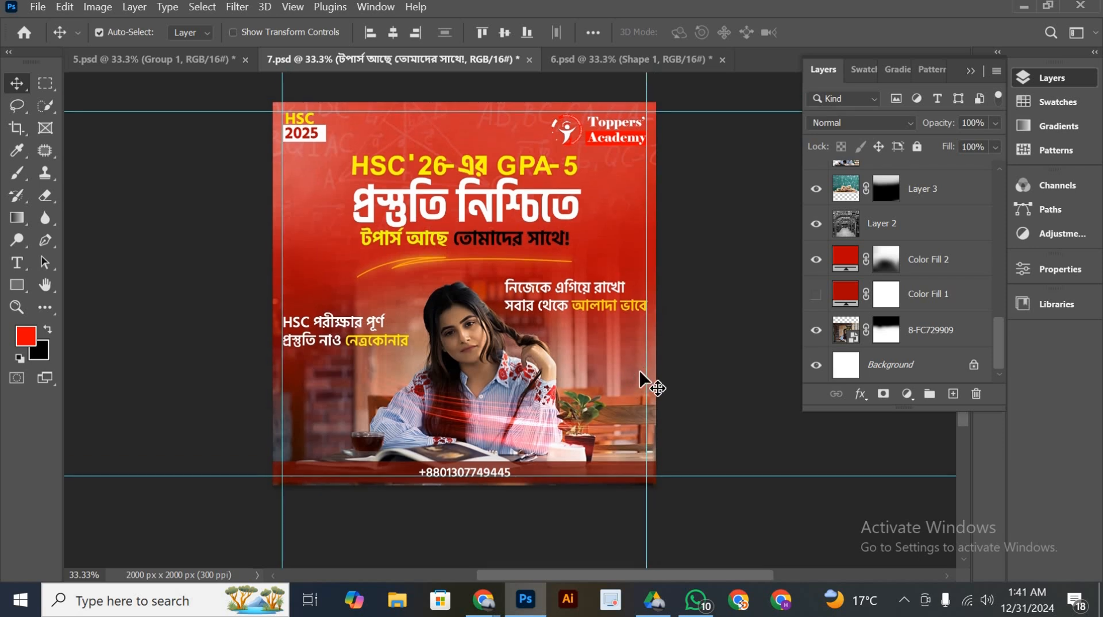
# Toggle the 8-FC729909 background photo and the Color Fill 2 layer off and on to examine how they blend
pyautogui.click(813, 332)
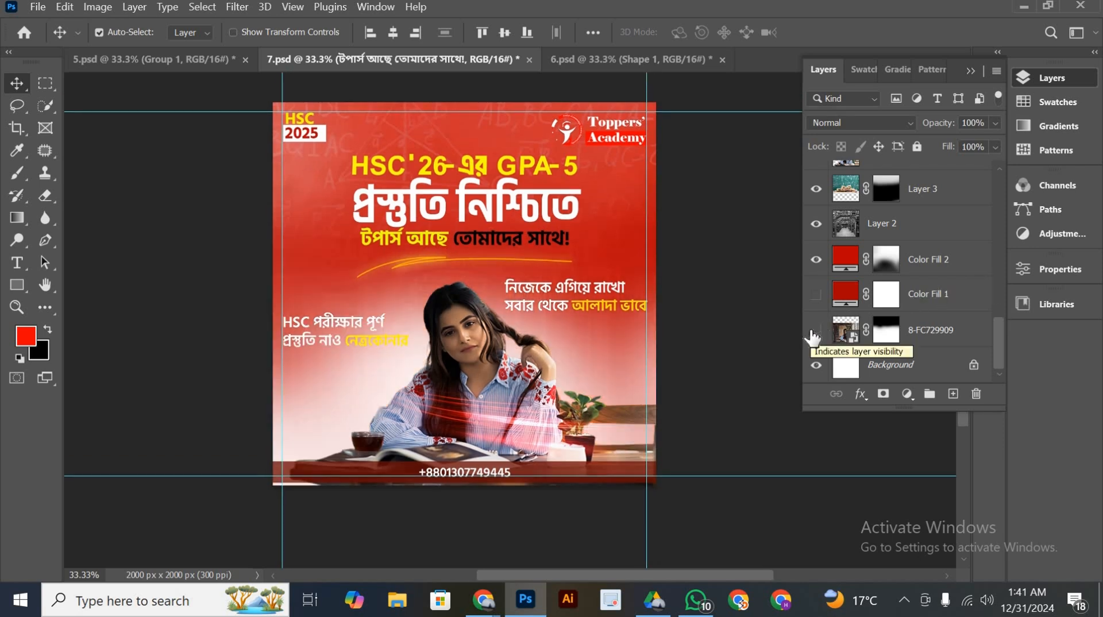
pyautogui.click(814, 332)
pyautogui.click(813, 332)
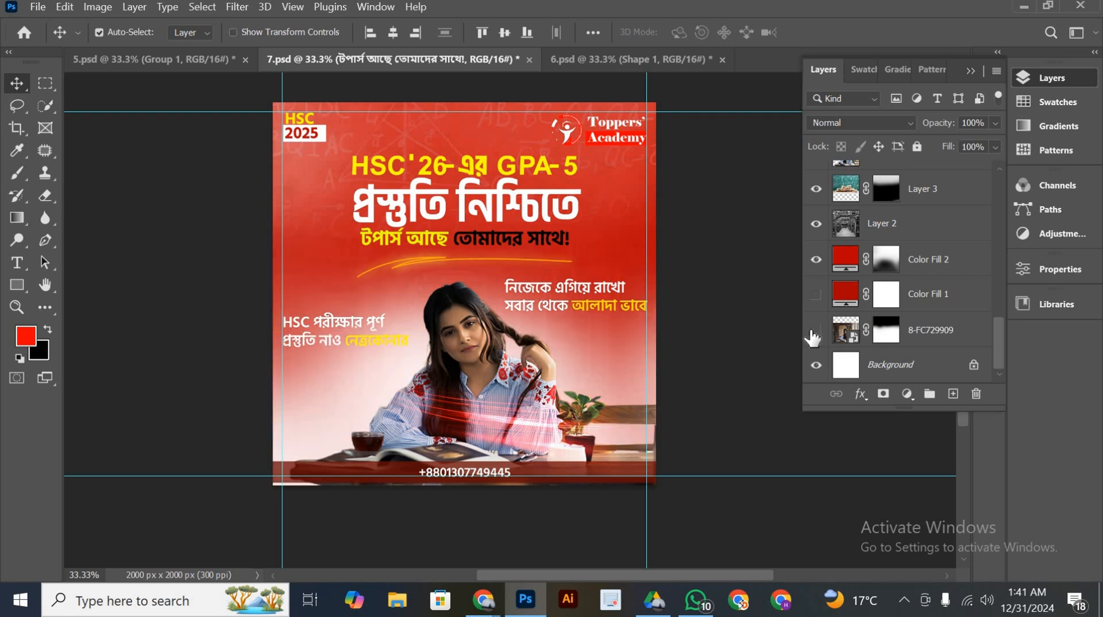
pyautogui.click(813, 332)
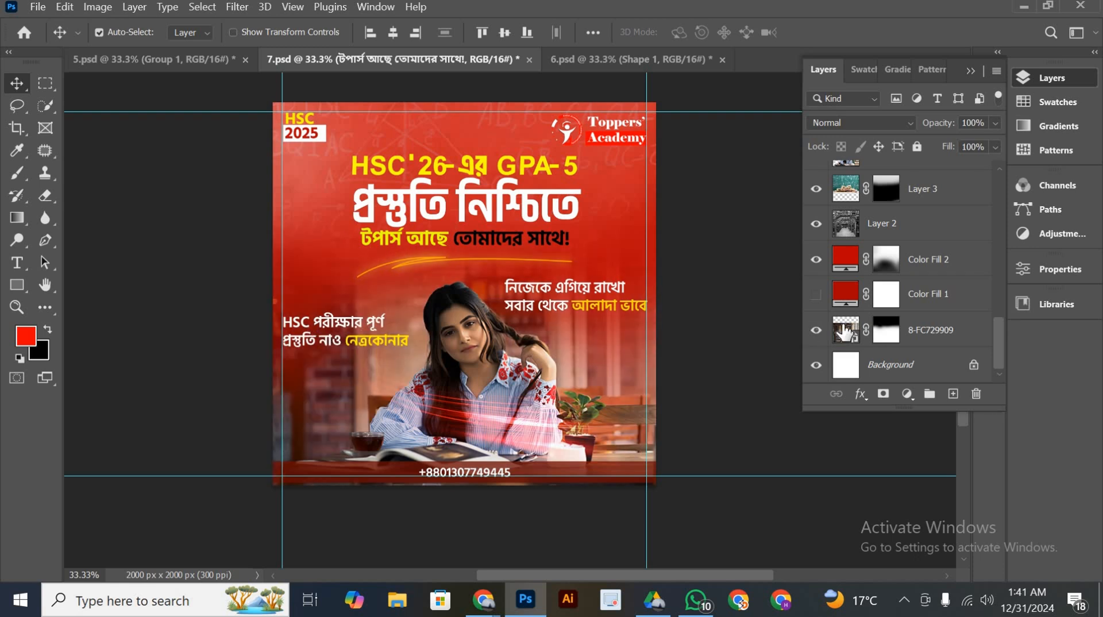
pyautogui.click(816, 332)
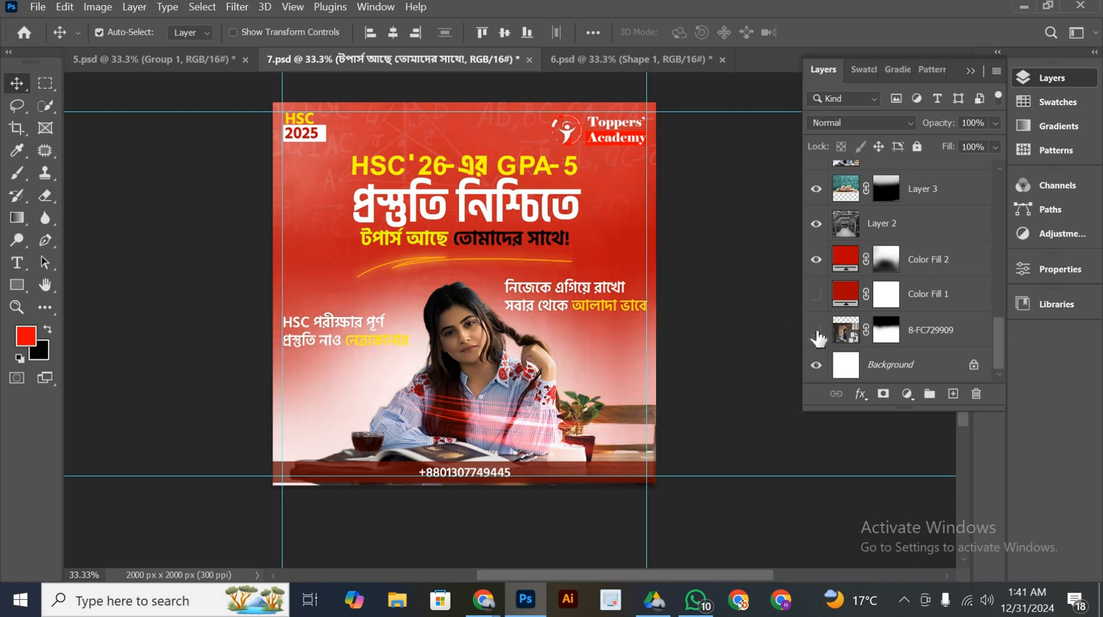
pyautogui.click(816, 329)
pyautogui.click(815, 266)
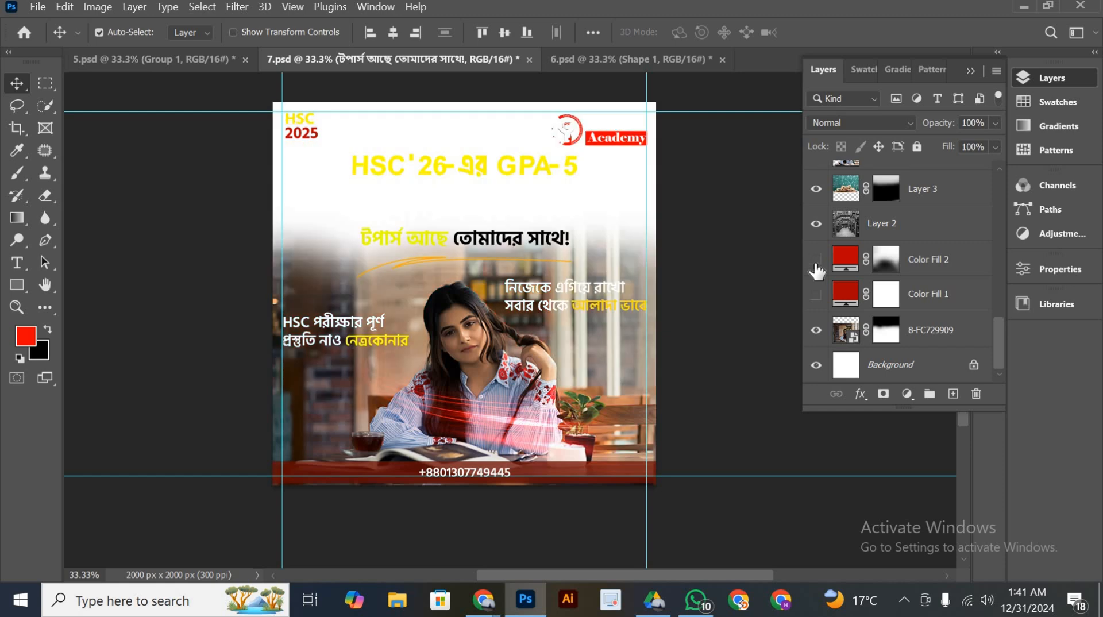
pyautogui.click(815, 260)
# Try the purple colour 8955bd on the Color Fill 2 layer and discard the change
pyautogui.doubleClick(849, 253)
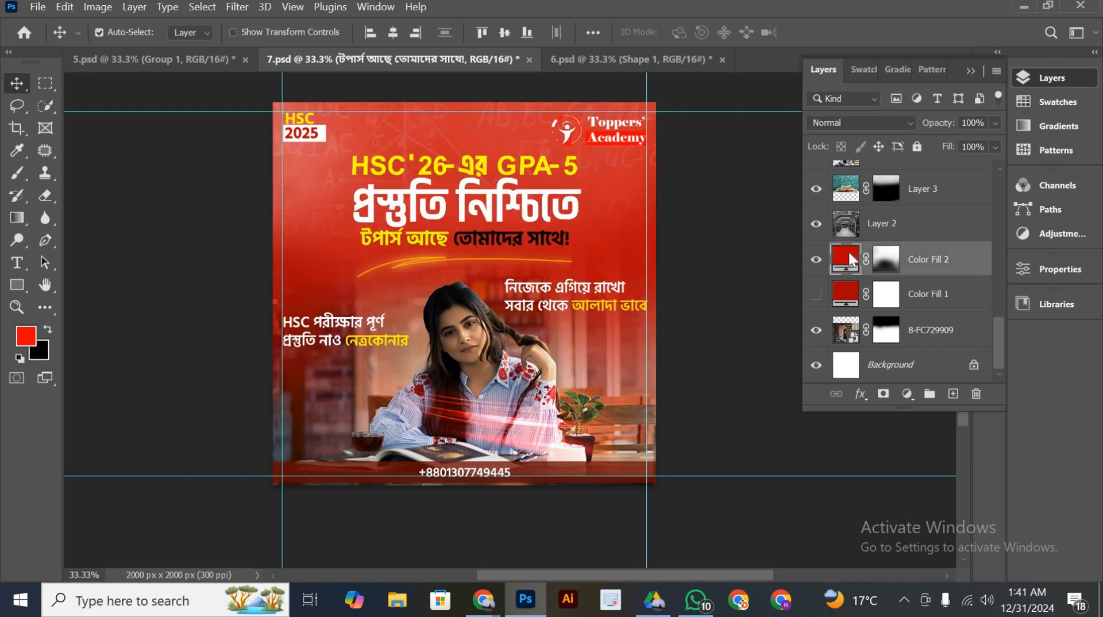
pyautogui.moveTo(850, 253); pyautogui.dragTo(862, 368)
pyautogui.click(884, 225)
pyautogui.moveTo(884, 219); pyautogui.dragTo(766, 221)
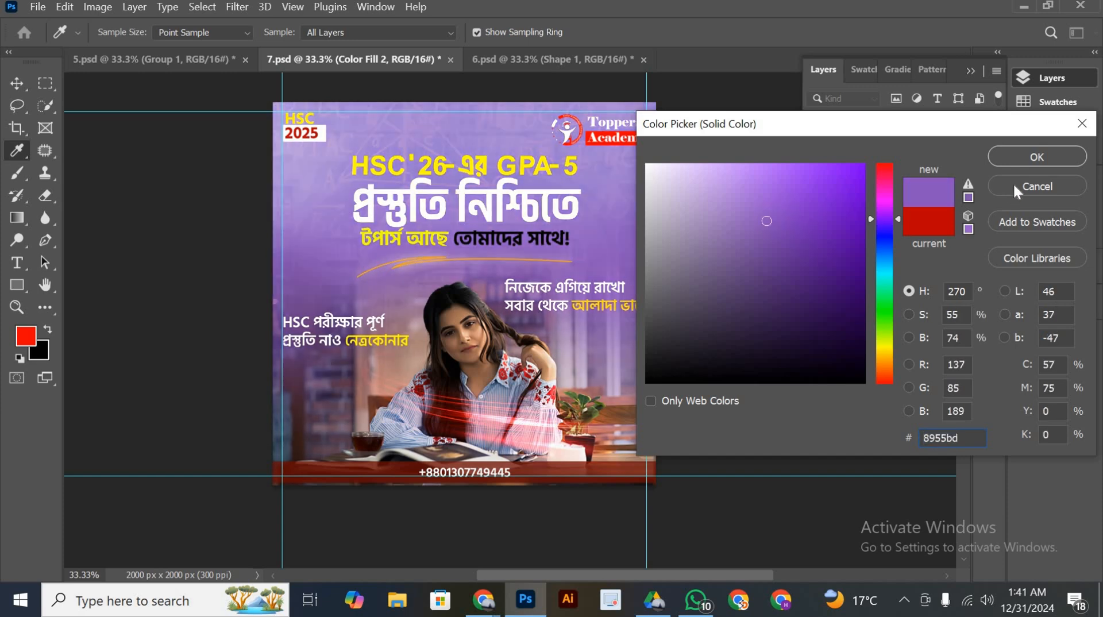
pyautogui.click(1014, 188)
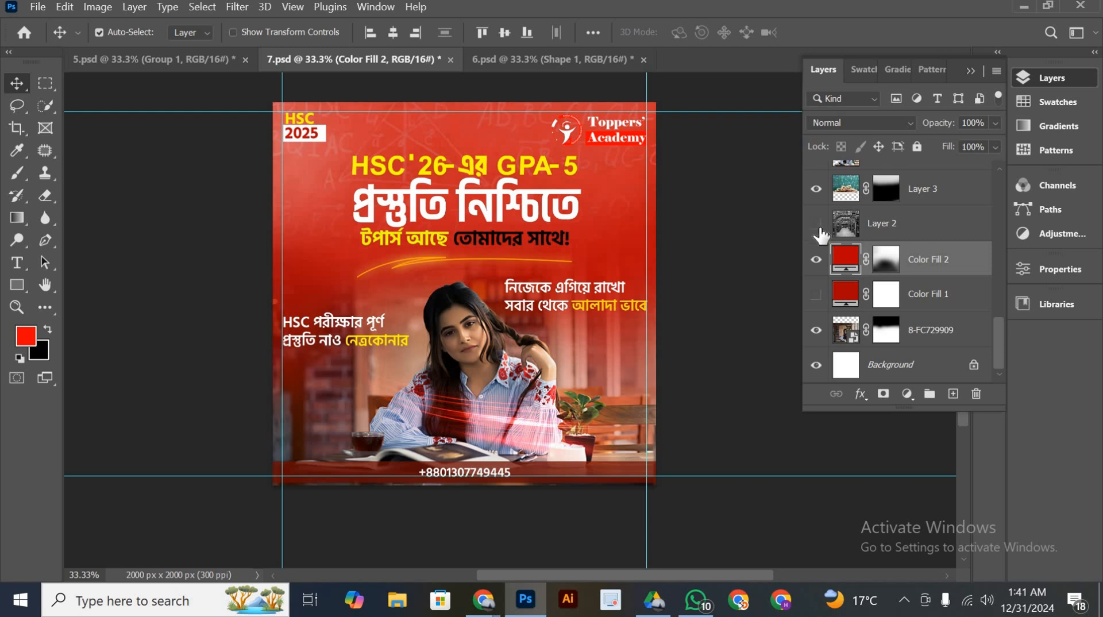
# Hide and restore the Color Fill 2, Layer 2 and Layer 3 background layers to examine each one's contribution
pyautogui.click(816, 259)
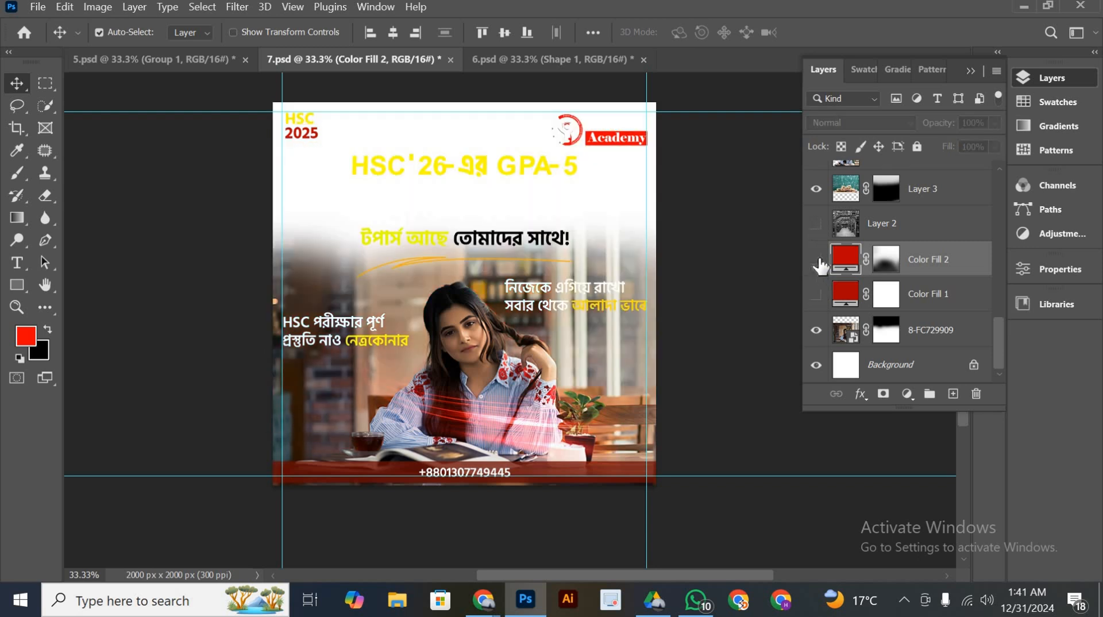
pyautogui.click(816, 259)
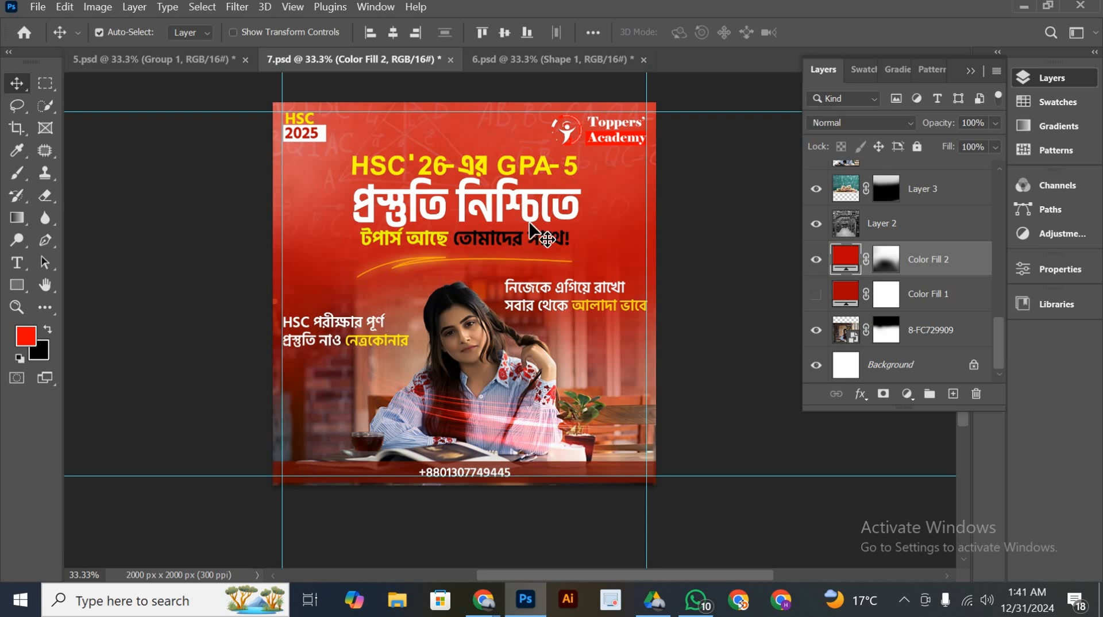
pyautogui.scroll(1, 896, 253)
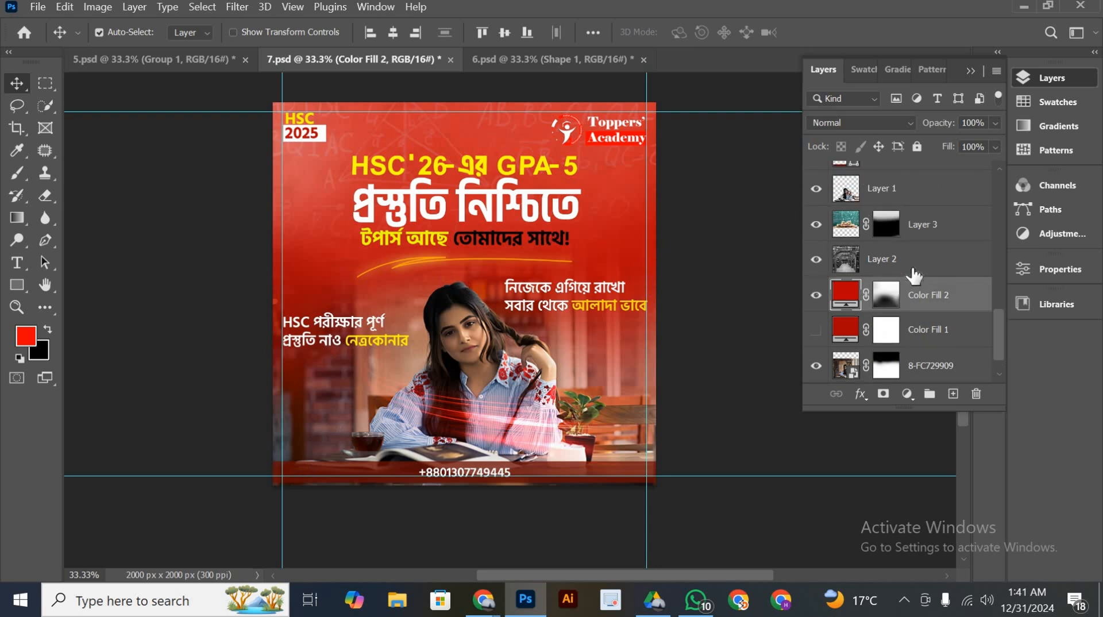
pyautogui.scroll(1, 913, 275)
pyautogui.click(816, 261)
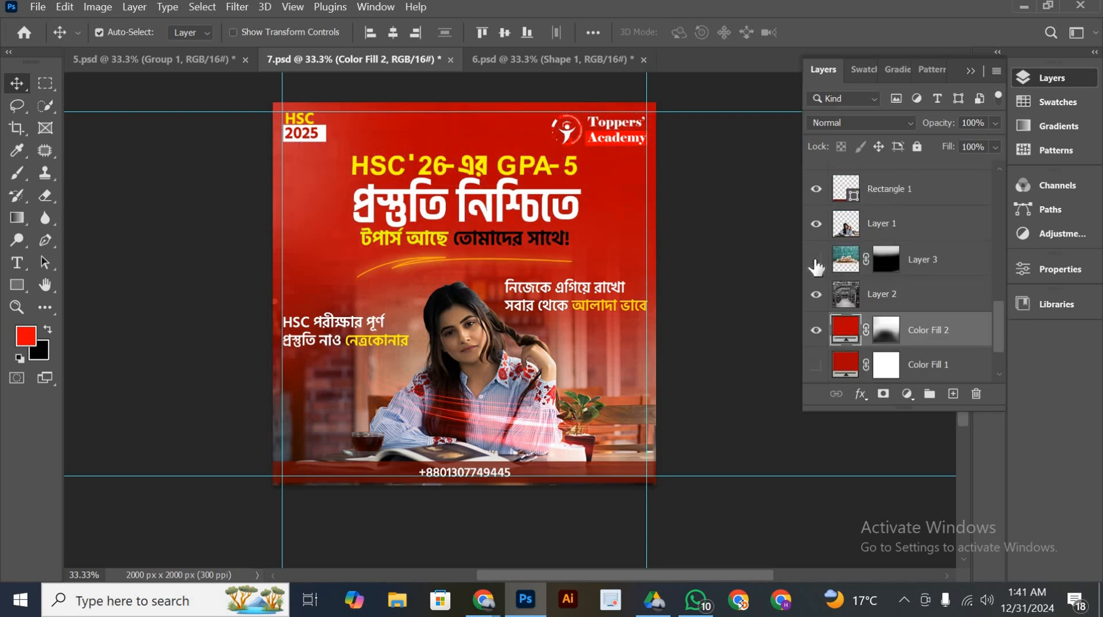
pyautogui.click(816, 263)
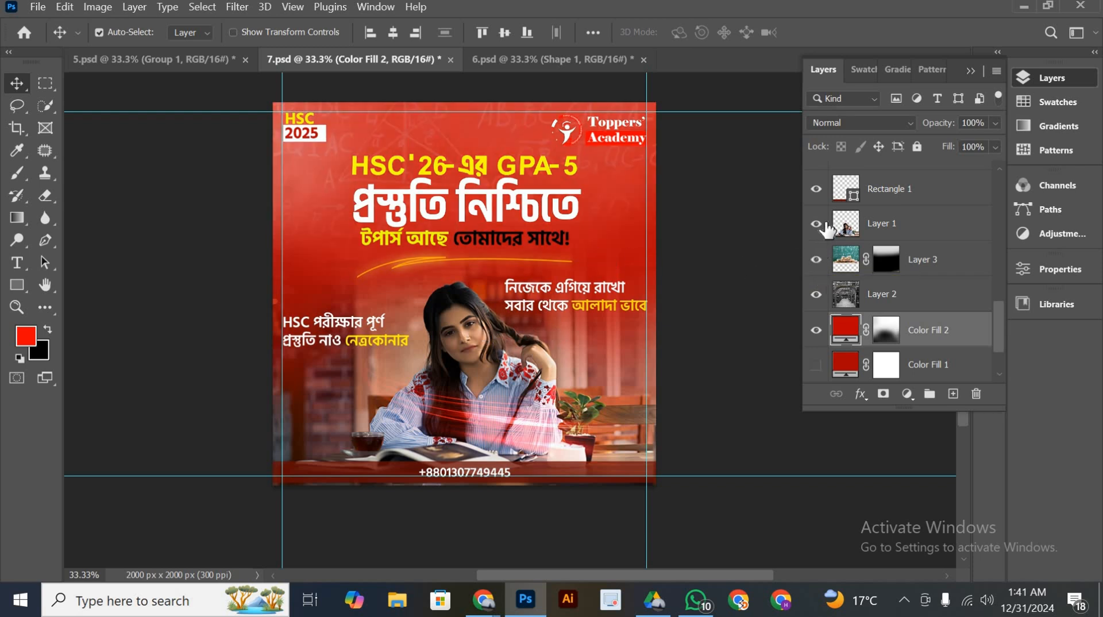
# Toggle the Layer 1 student cutout and the 8-FC729909 photo off and on to compare the model's appearance
pyautogui.click(816, 227)
pyautogui.click(816, 227)
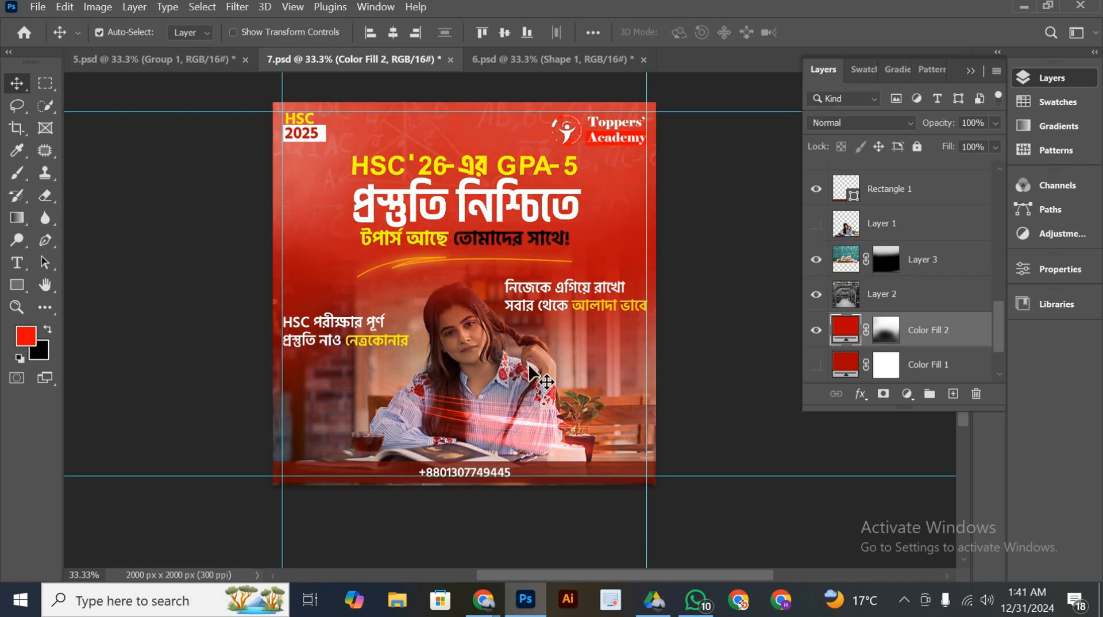
pyautogui.scroll(-2, 849, 350)
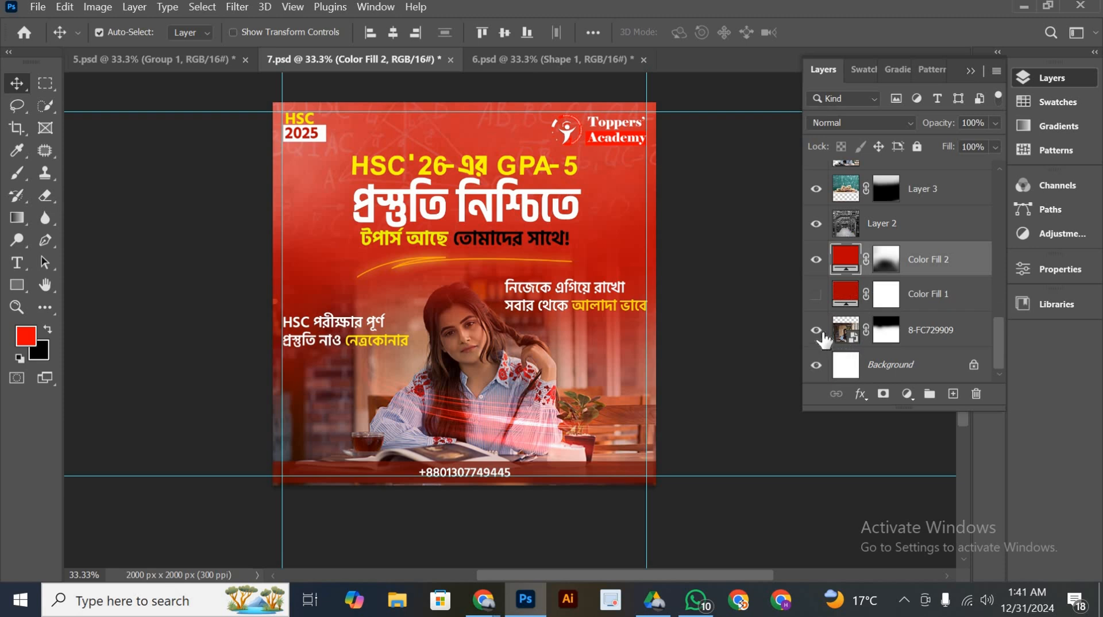
pyautogui.click(821, 336)
pyautogui.click(816, 331)
pyautogui.scroll(3, 835, 336)
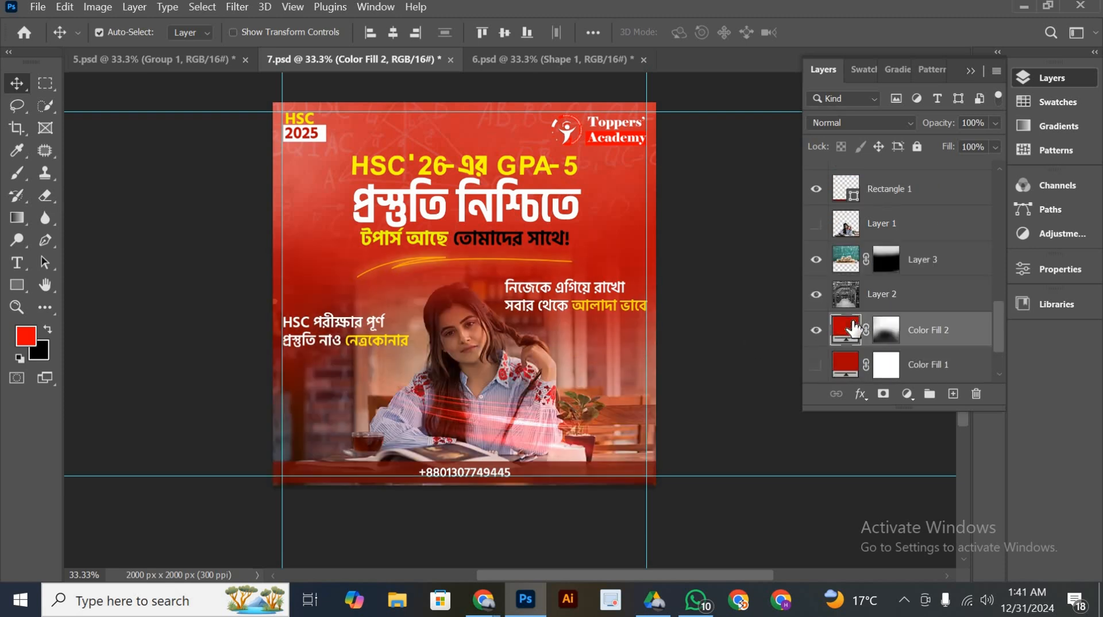
pyautogui.click(816, 259)
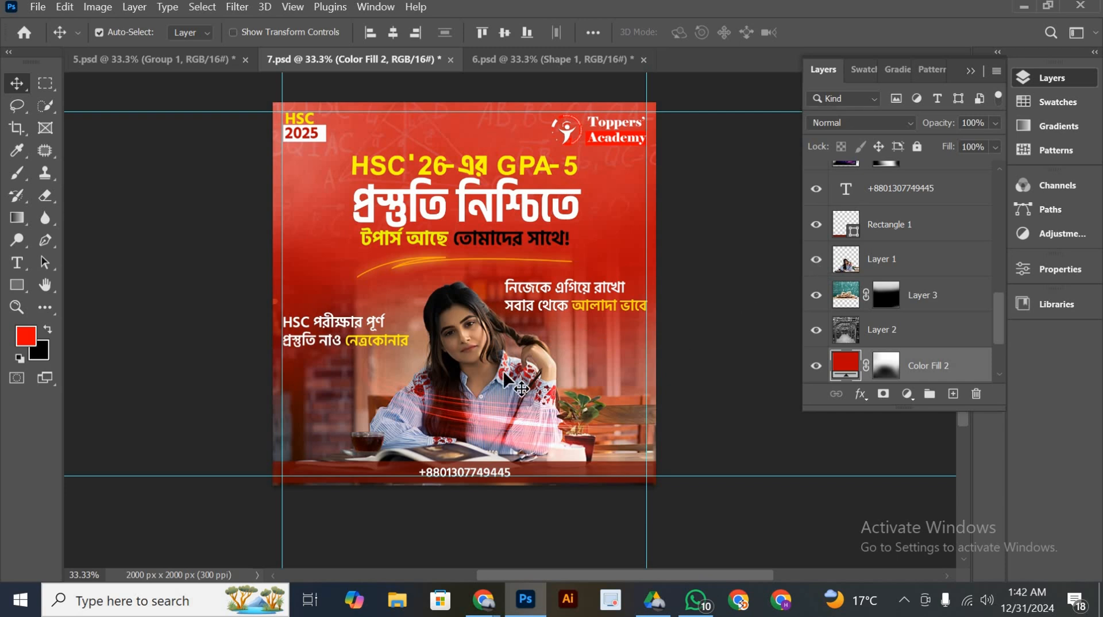
# Toggle the Rectangle 1 footer bar and the Layer 2 copy 2 light effect, and review the text and group layers above them
pyautogui.scroll(2, 600, 371)
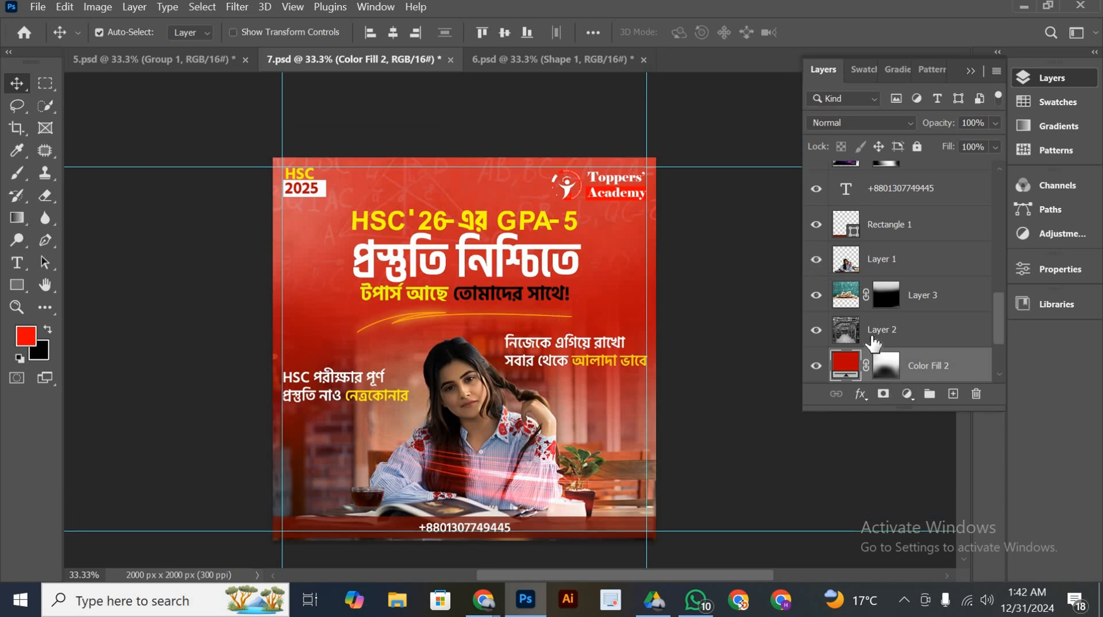
pyautogui.scroll(3, 859, 331)
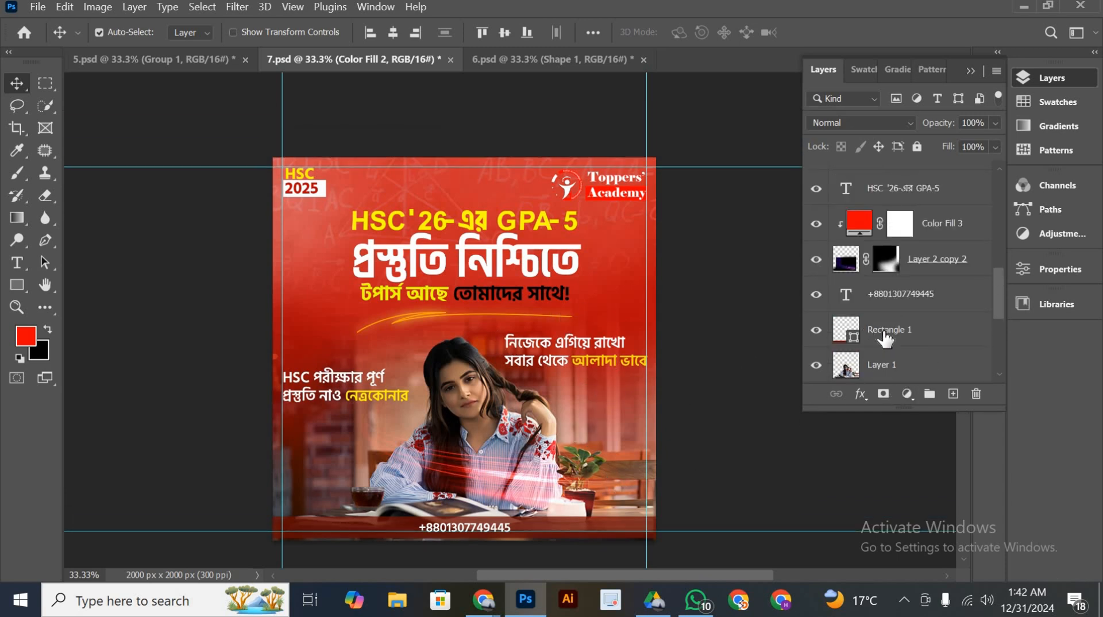
pyautogui.click(816, 331)
pyautogui.click(816, 331)
pyautogui.click(816, 260)
pyautogui.scroll(8, 857, 254)
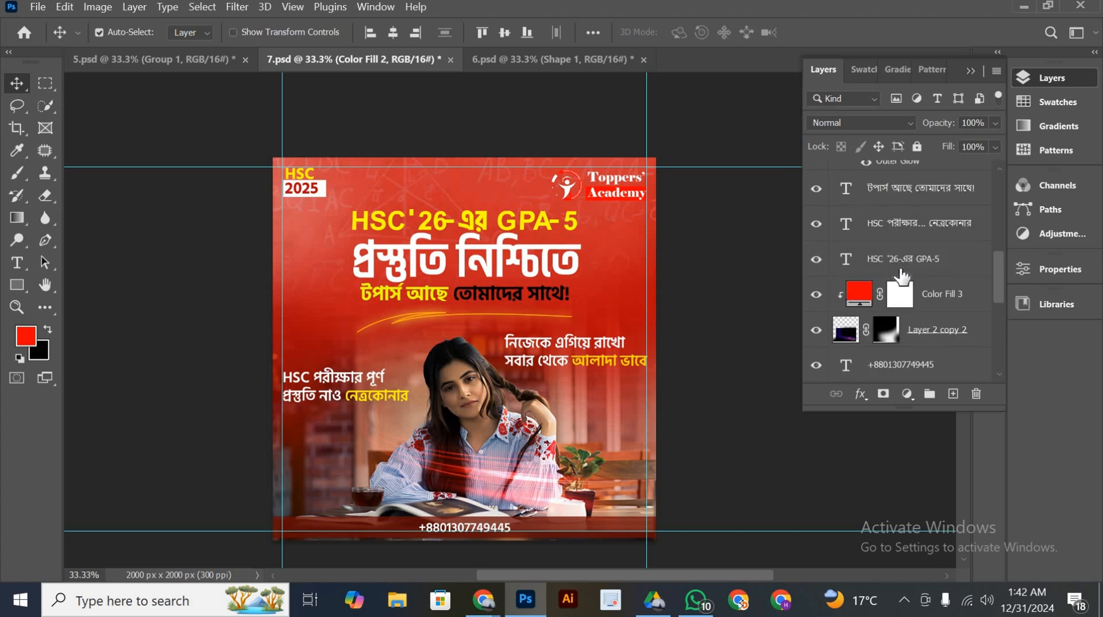
pyautogui.scroll(1, 905, 242)
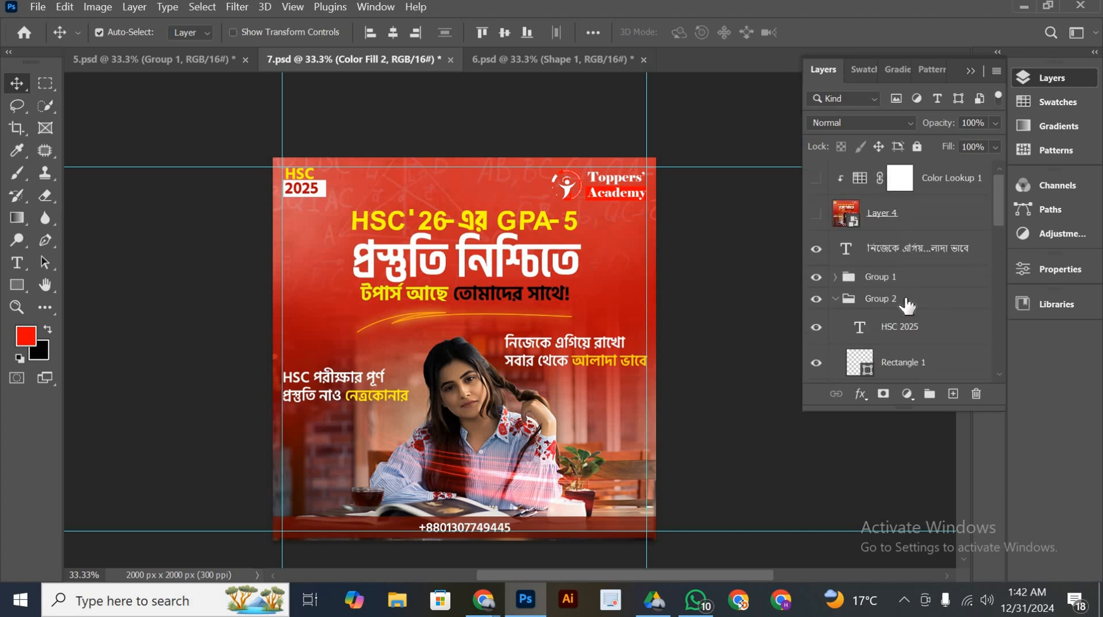
# Select the yellow underline stroke beneath the headline and examine its Color Overlay and Outer Glow effects
pyautogui.scroll(-3, 908, 313)
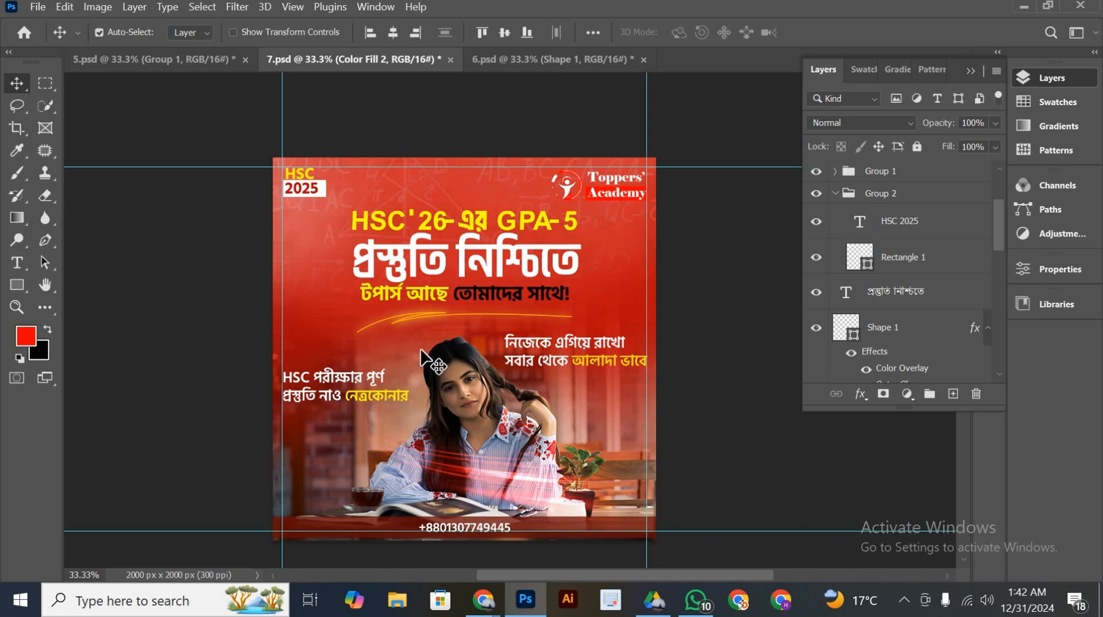
pyautogui.scroll(-1, 508, 362)
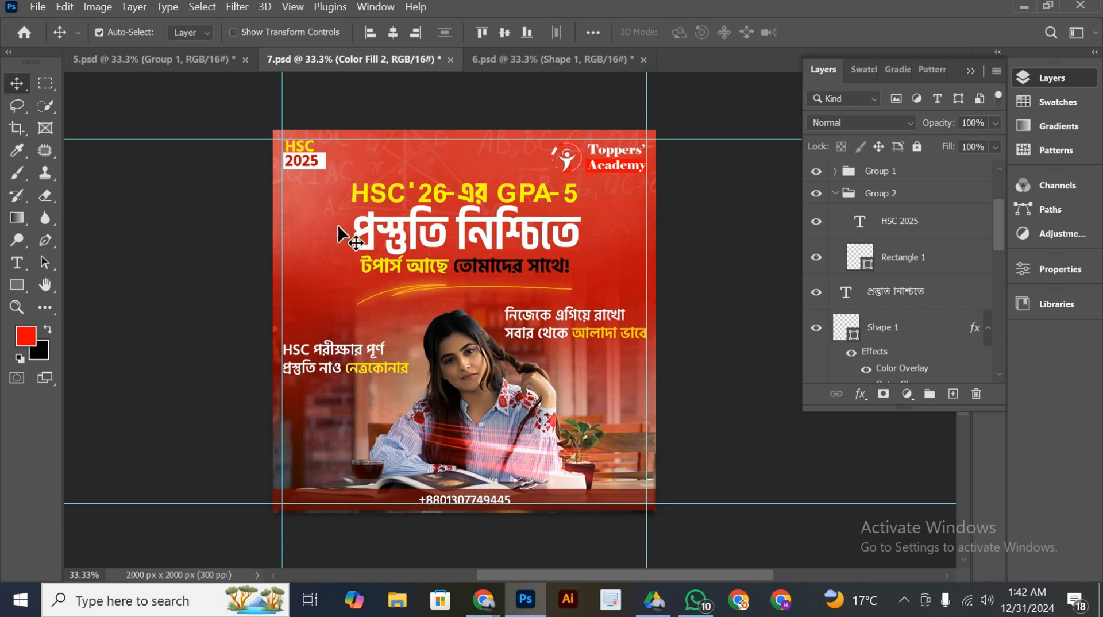
pyautogui.click(406, 296)
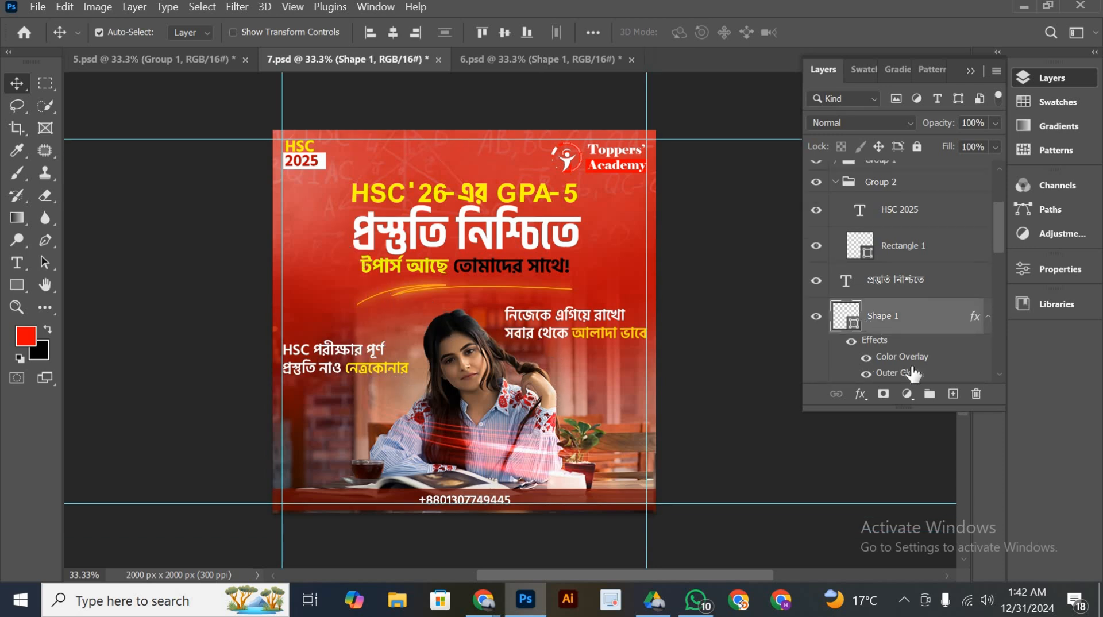
pyautogui.scroll(-1, 910, 364)
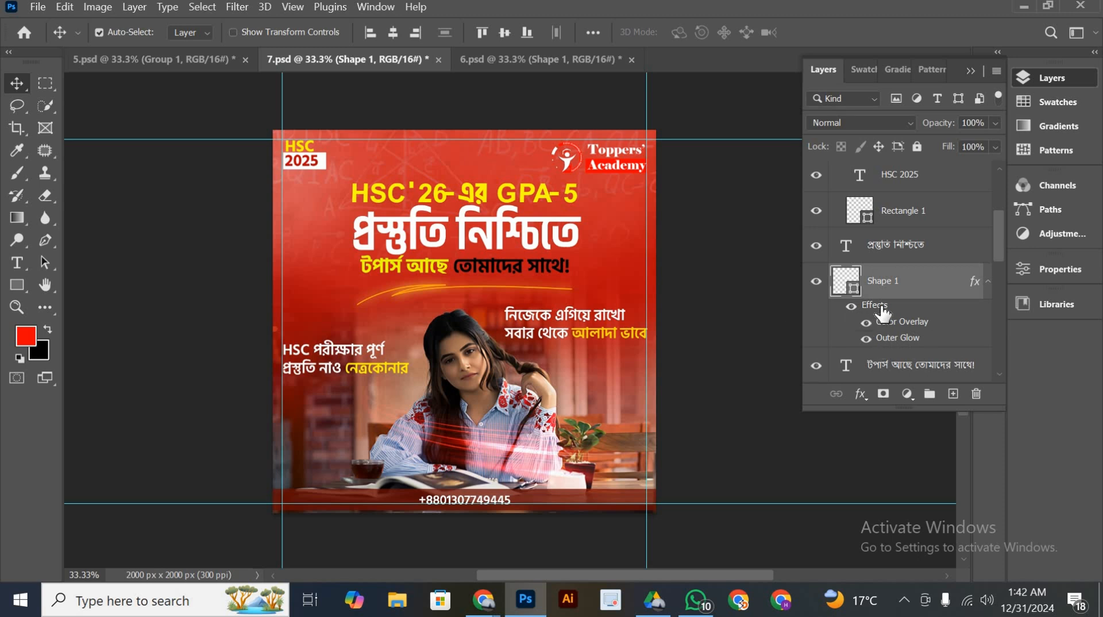
pyautogui.scroll(4, 883, 313)
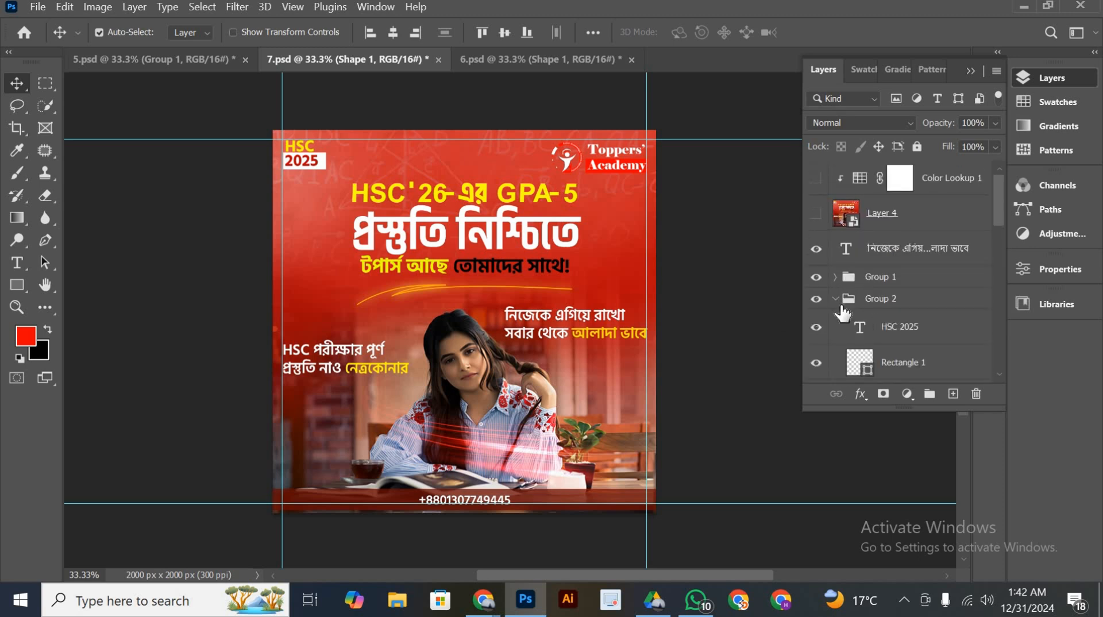
# Collapse Group 2 in the layer stack and save 7.psd
pyautogui.click(834, 298)
pyautogui.scroll(-2, 879, 335)
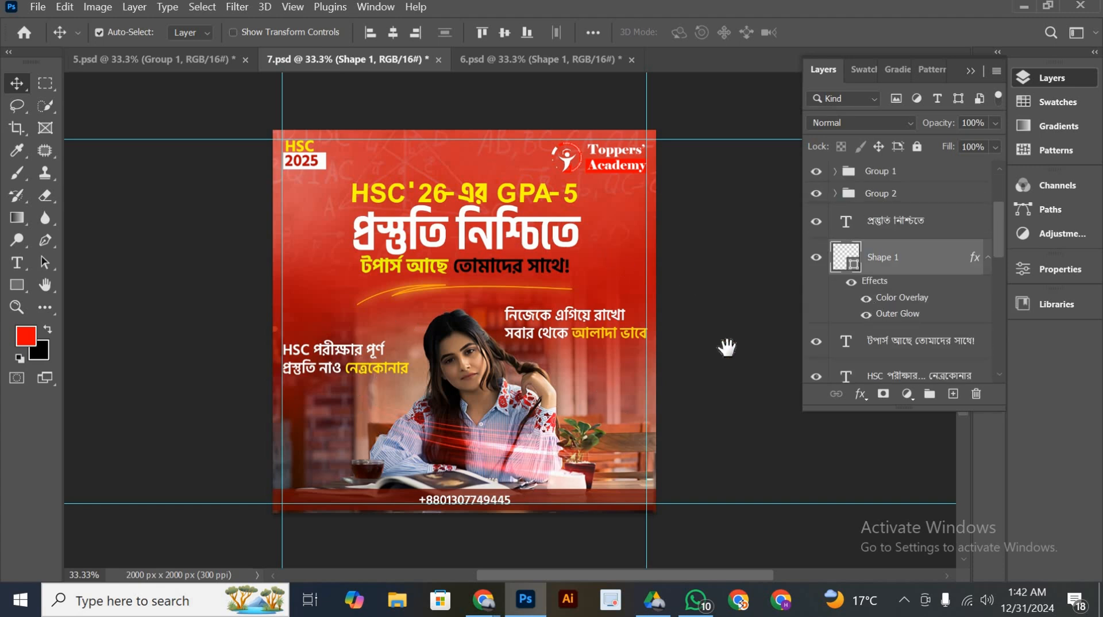
pyautogui.moveTo(633, 354); pyautogui.dragTo(673, 374)
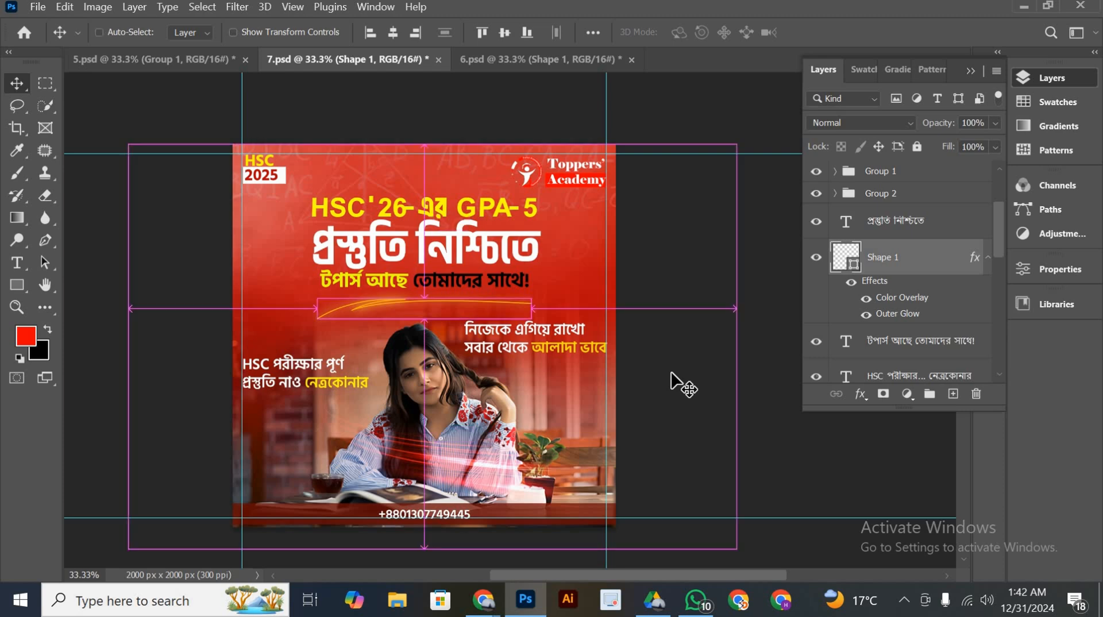
pyautogui.hotkey('ctrl', 's')
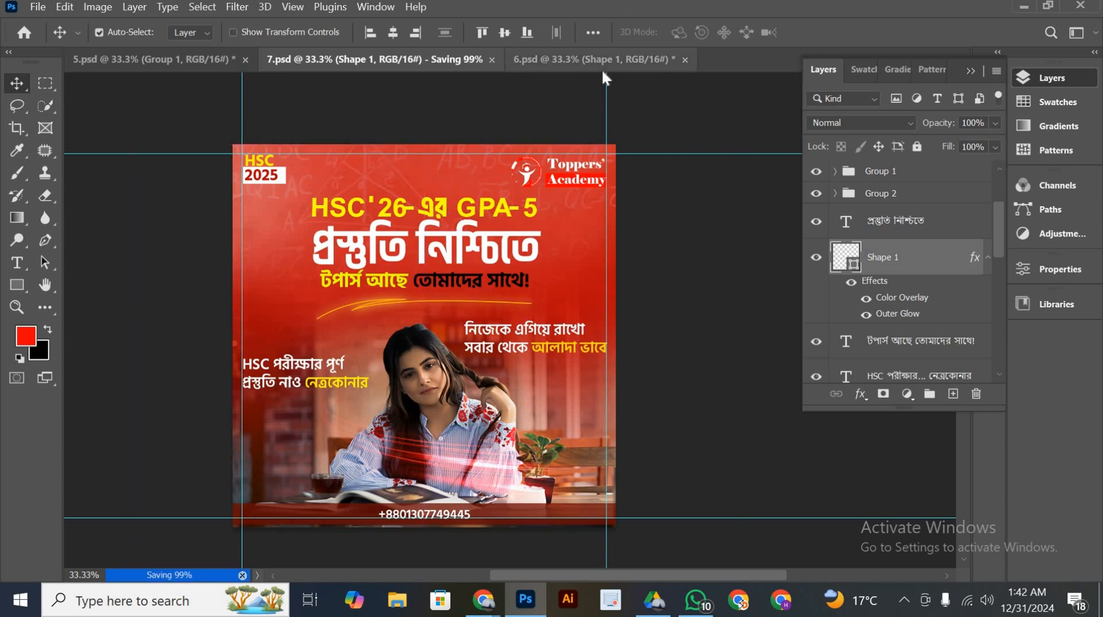
# Look briefly at the 6.psd poster and examine the layout of the 5.psd poster with the backpack student
pyautogui.click(602, 57)
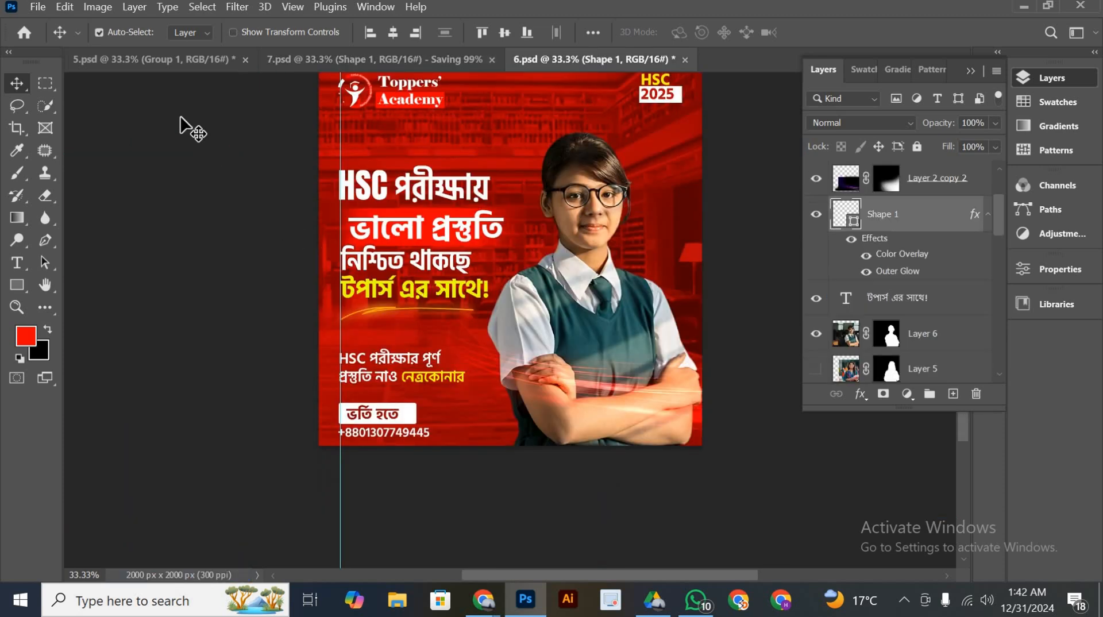
pyautogui.click(154, 58)
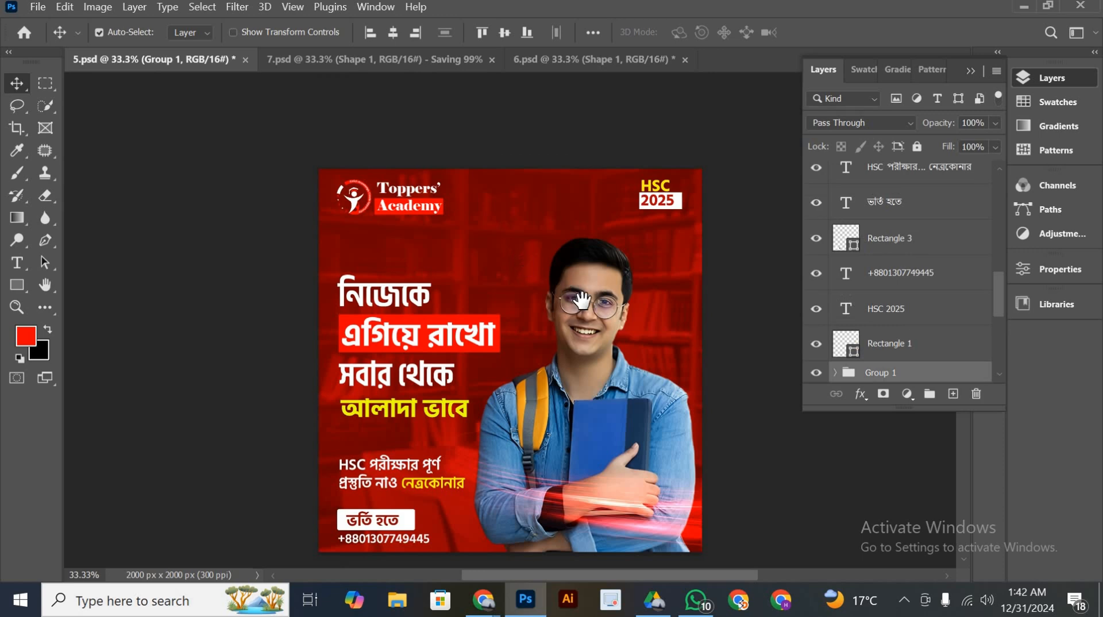
pyautogui.moveTo(582, 301); pyautogui.dragTo(506, 249)
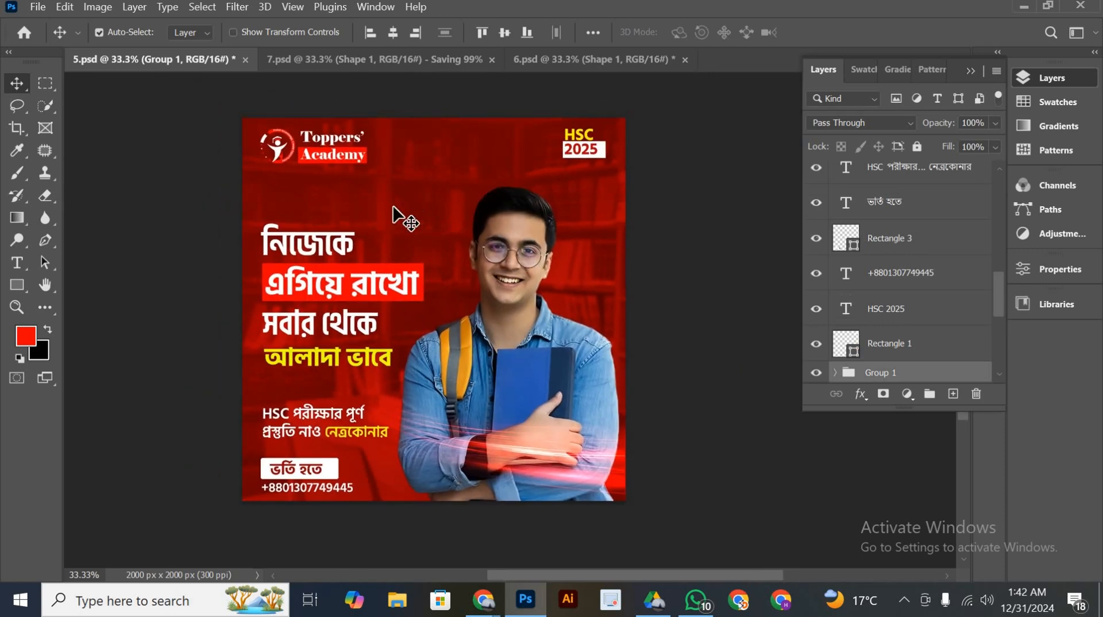
pyautogui.moveTo(390, 214)
pyautogui.mouseDown()
pyautogui.moveTo(447, 224)
pyautogui.moveTo(400, 223)
pyautogui.mouseUp()
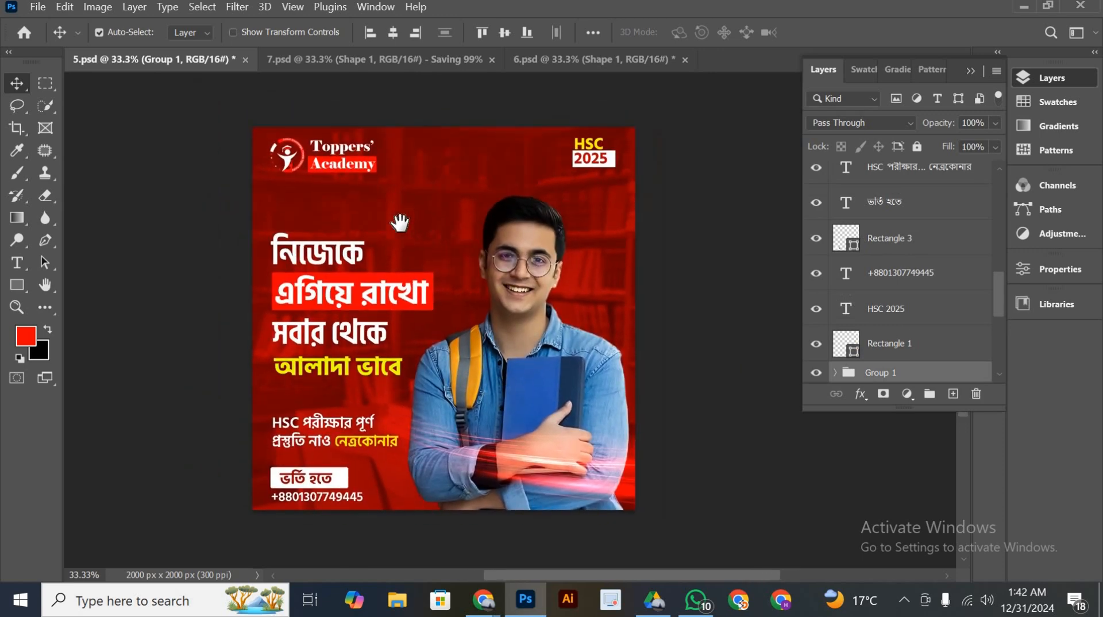
pyautogui.moveTo(526, 374); pyautogui.dragTo(552, 367)
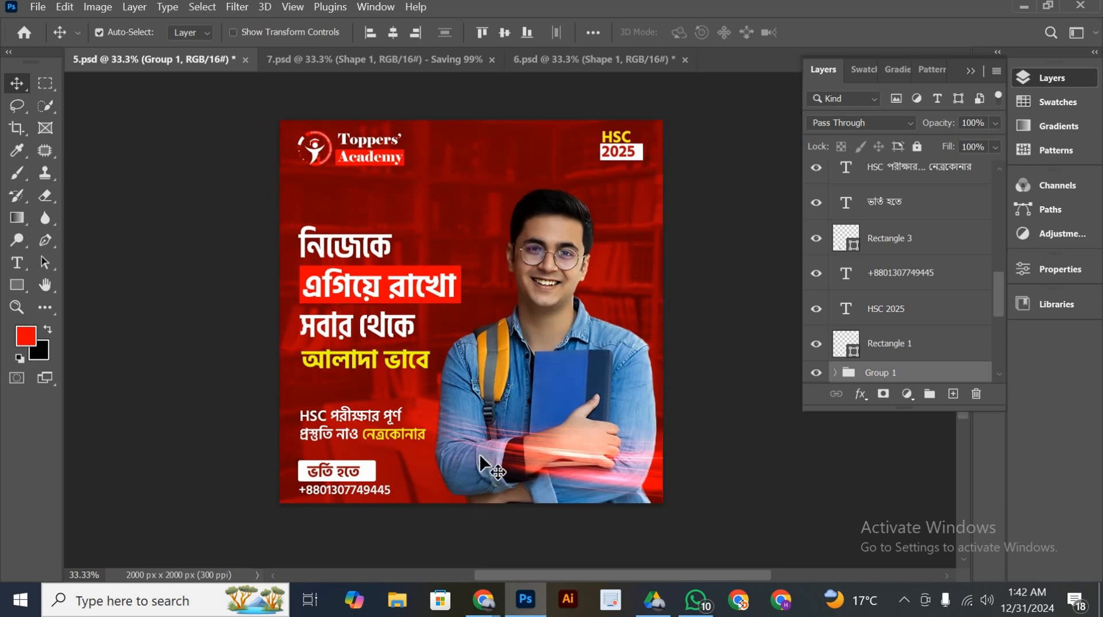
pyautogui.moveTo(498, 386); pyautogui.dragTo(501, 393)
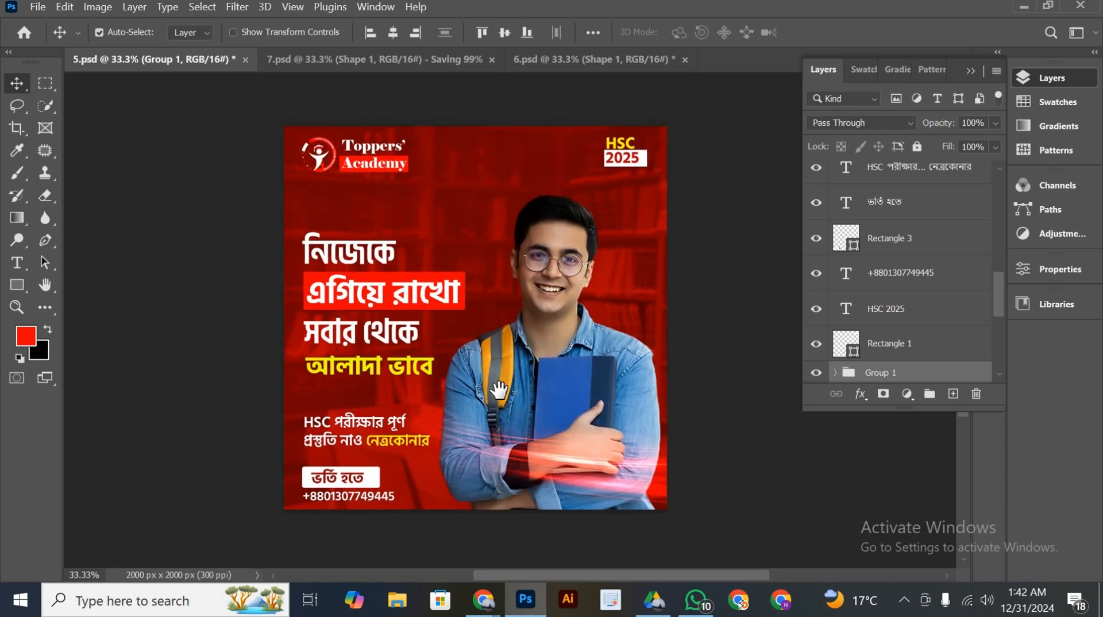
# Show the whole 6.psd poster and magnify it to 66.67% around the Toppers' Academy logo
pyautogui.click(585, 64)
pyautogui.moveTo(458, 208); pyautogui.dragTo(487, 263)
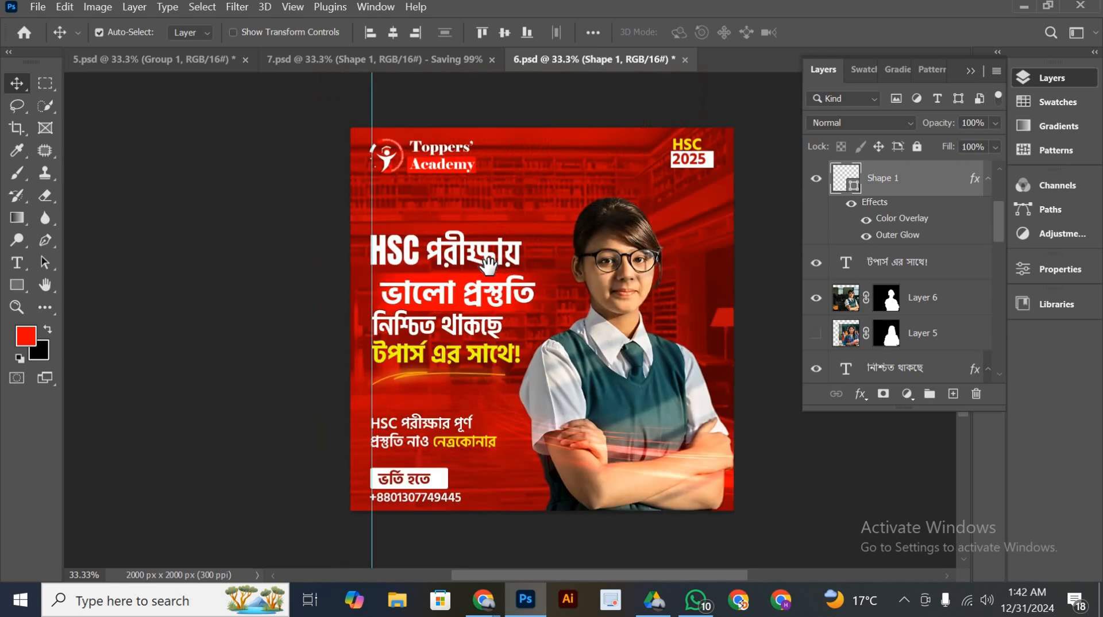
pyautogui.moveTo(567, 253); pyautogui.dragTo(497, 253)
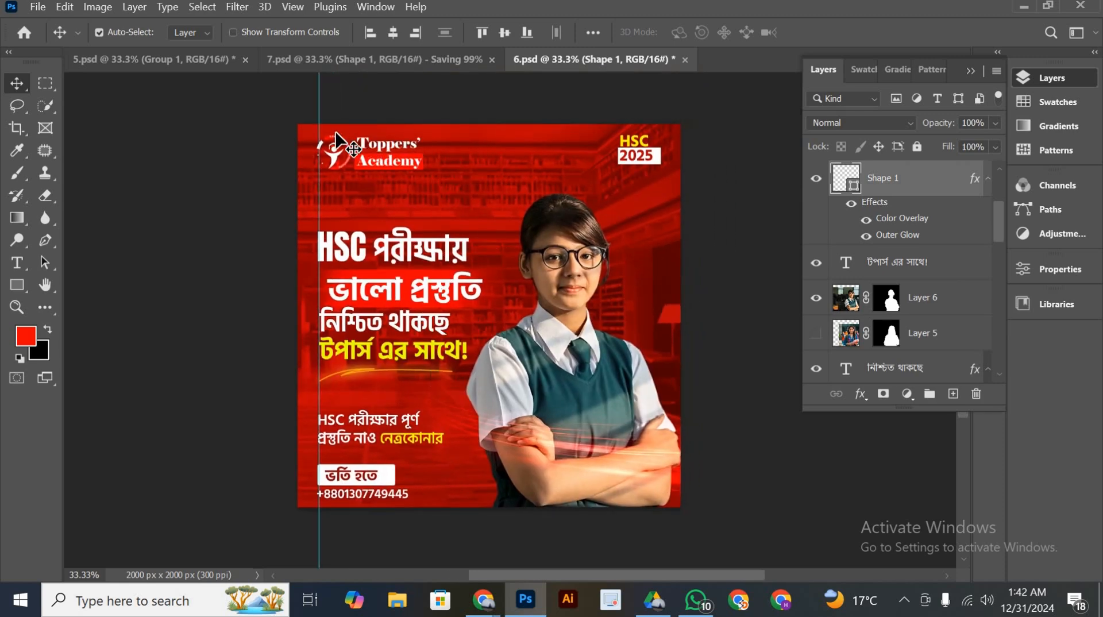
pyautogui.scroll(2, 377, 198)
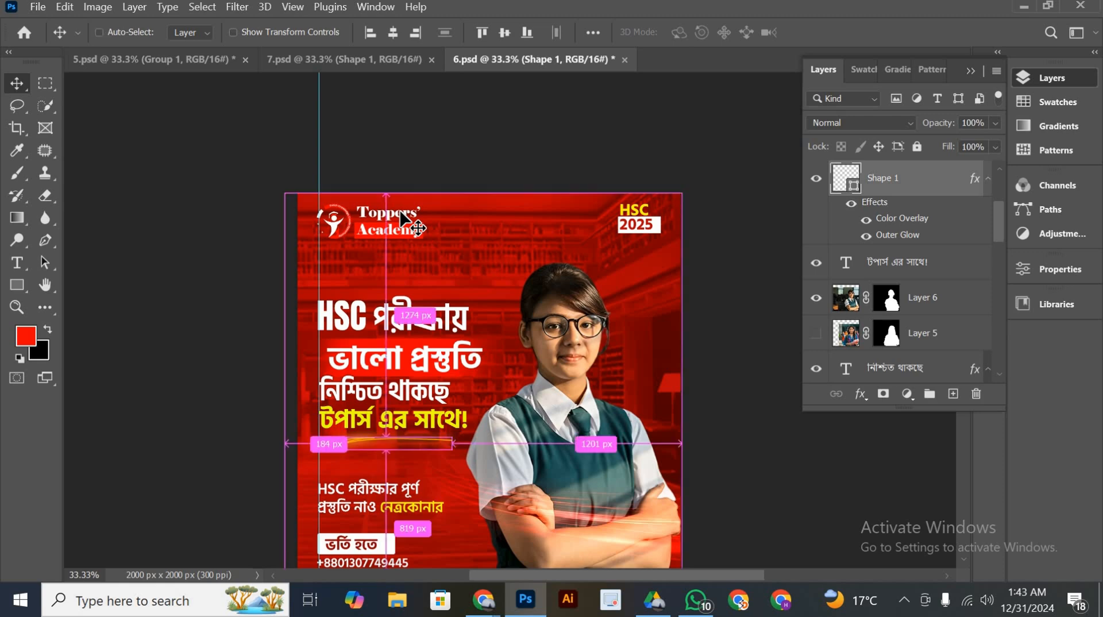
pyautogui.hotkey('ctrl', '+')
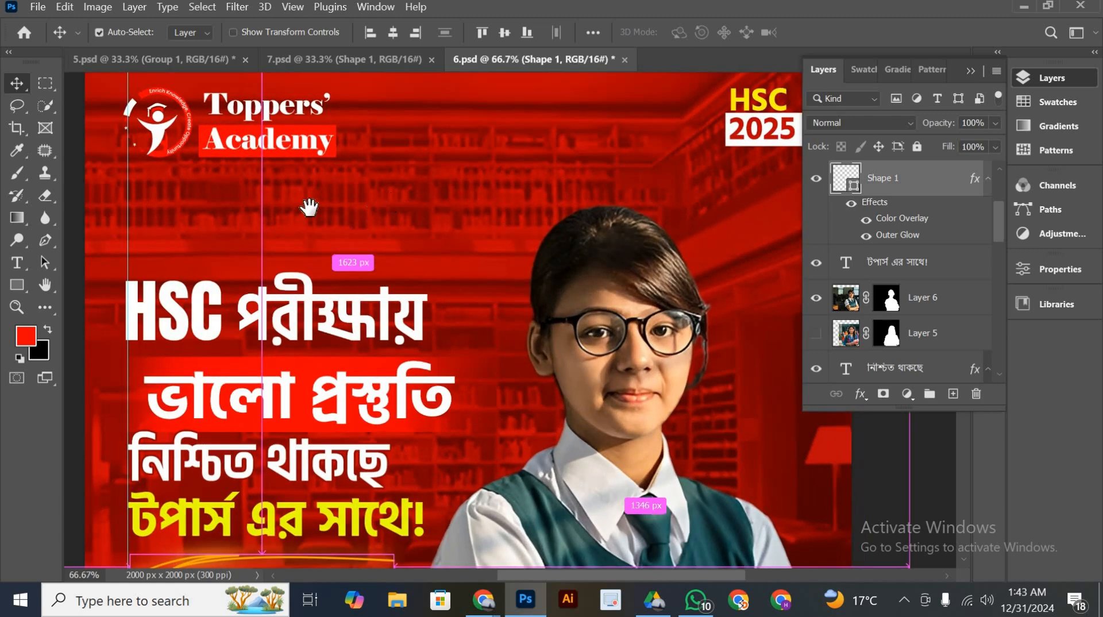
pyautogui.moveTo(281, 217); pyautogui.dragTo(388, 288)
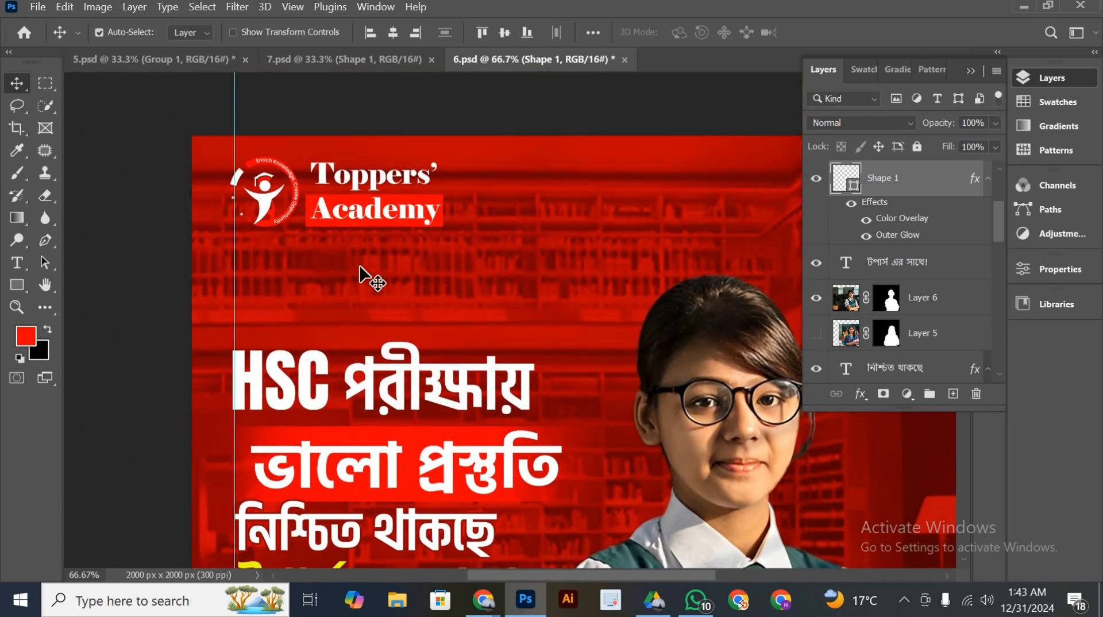
# Examine the logo, HSC 2025 badge, headline text, underline stroke and student portrait on the enlarged 6.psd poster
pyautogui.scroll(2, 371, 277)
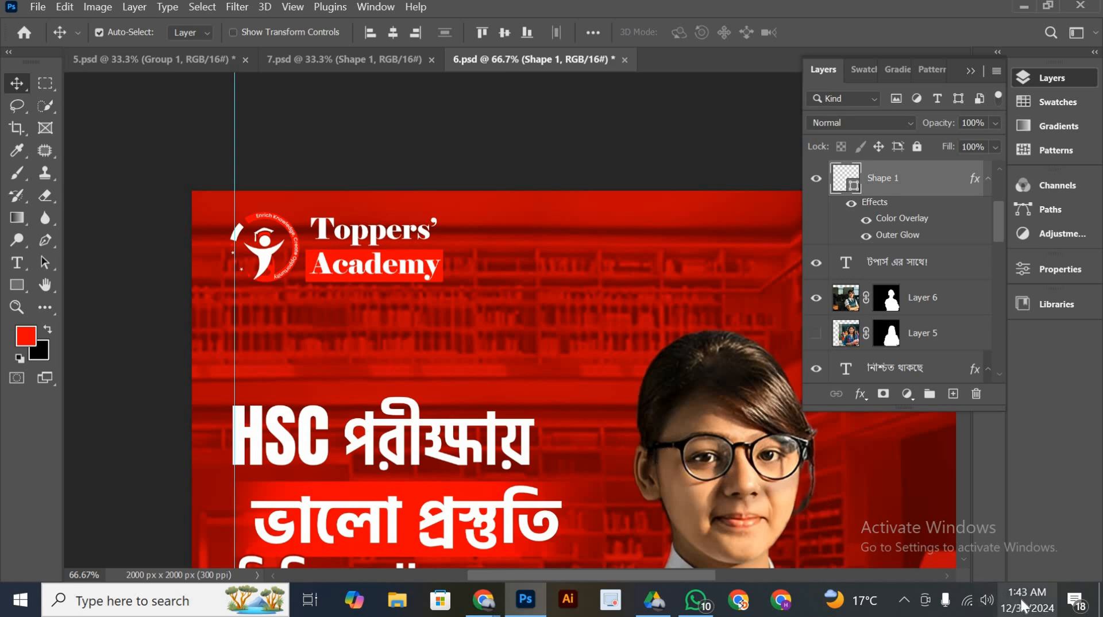
pyautogui.moveTo(476, 267); pyautogui.dragTo(316, 237)
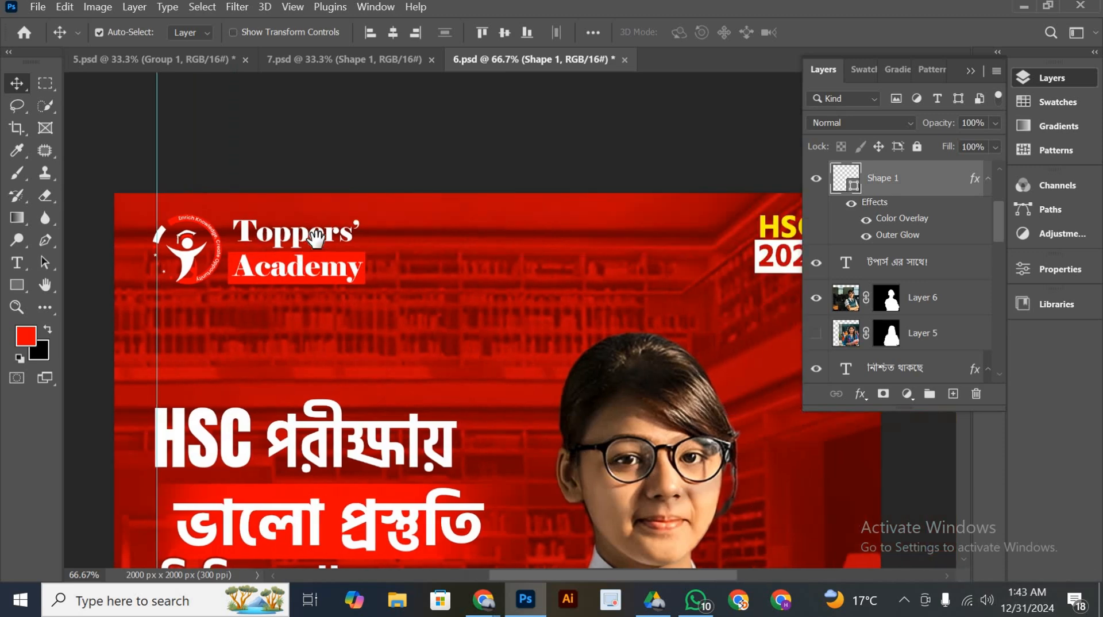
pyautogui.moveTo(625, 307); pyautogui.dragTo(518, 288)
pyautogui.moveTo(618, 258); pyautogui.dragTo(628, 264)
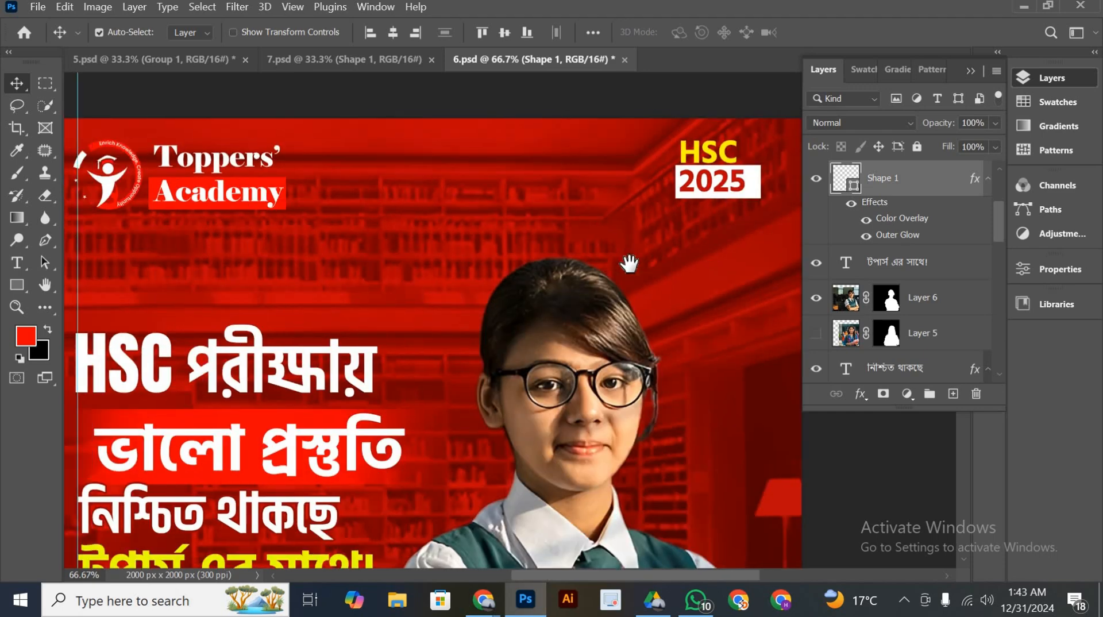
pyautogui.moveTo(342, 245); pyautogui.dragTo(393, 249)
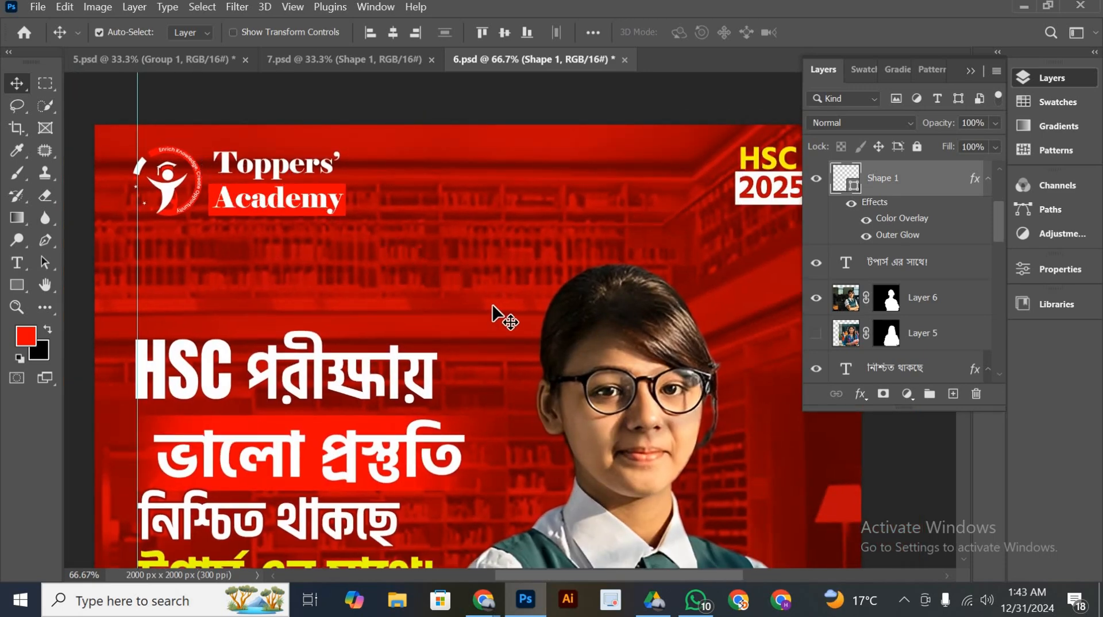
pyautogui.scroll(-3, 494, 308)
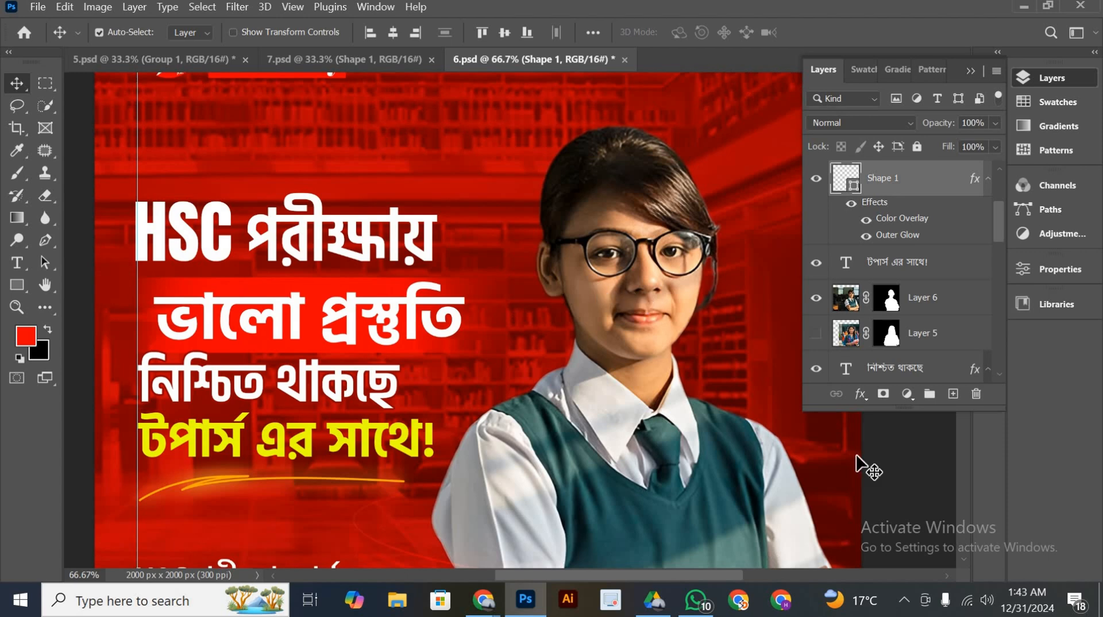
pyautogui.scroll(3, 539, 367)
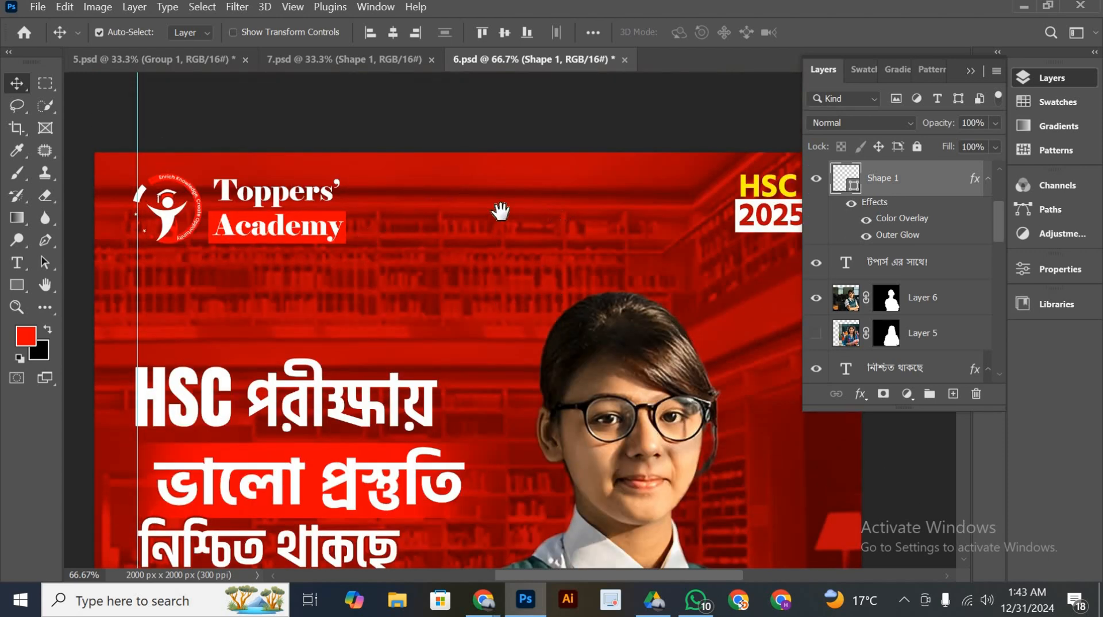
pyautogui.moveTo(500, 212); pyautogui.dragTo(536, 177)
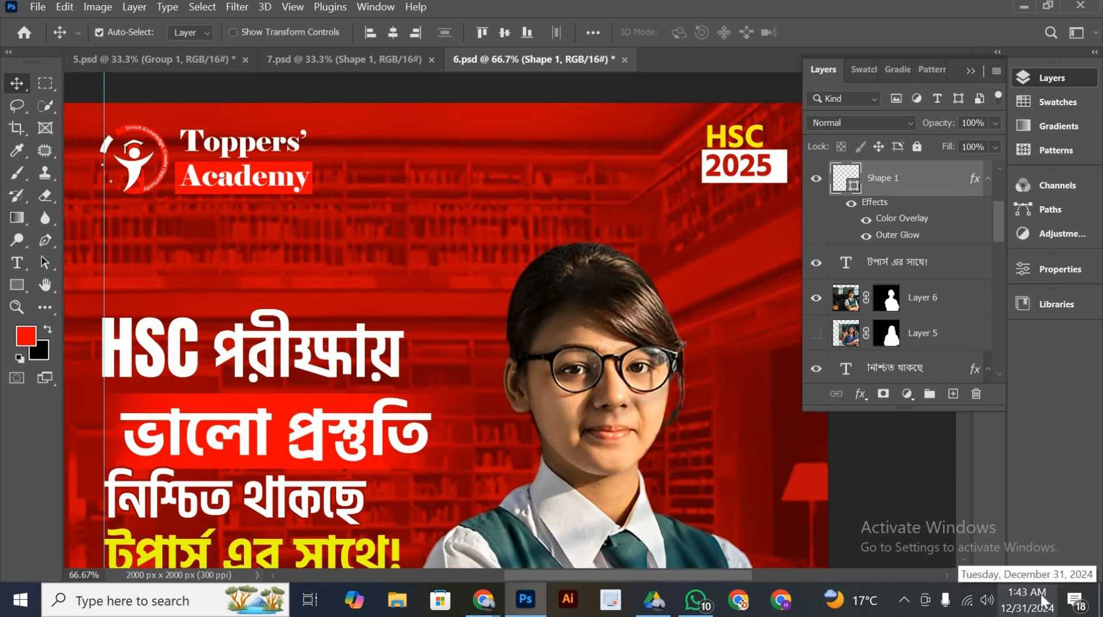
pyautogui.scroll(-2, 532, 351)
pyautogui.scroll(3, 526, 347)
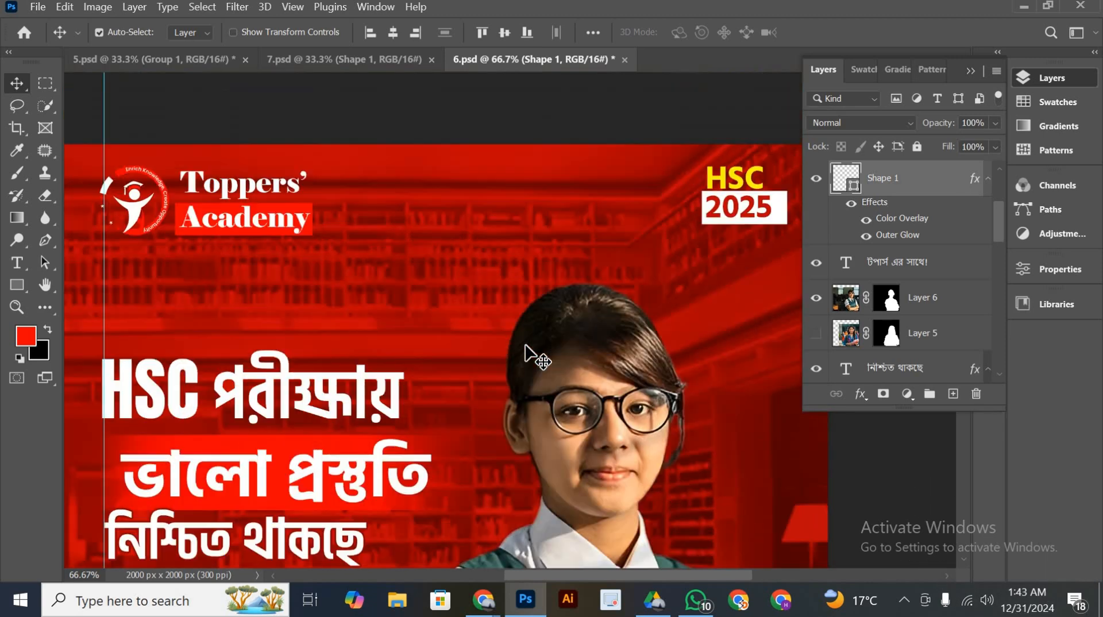
pyautogui.moveTo(480, 276); pyautogui.dragTo(497, 229)
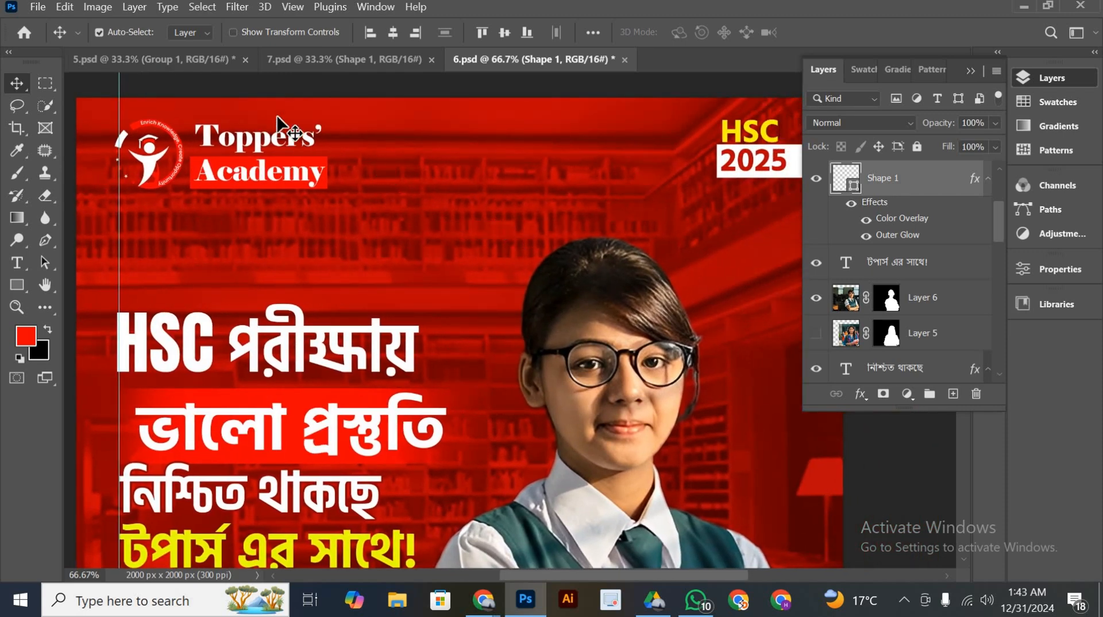
# Return to 7.psd by way of 5.psd and browse the recent designs on the Home screen
pyautogui.click(182, 66)
pyautogui.click(302, 61)
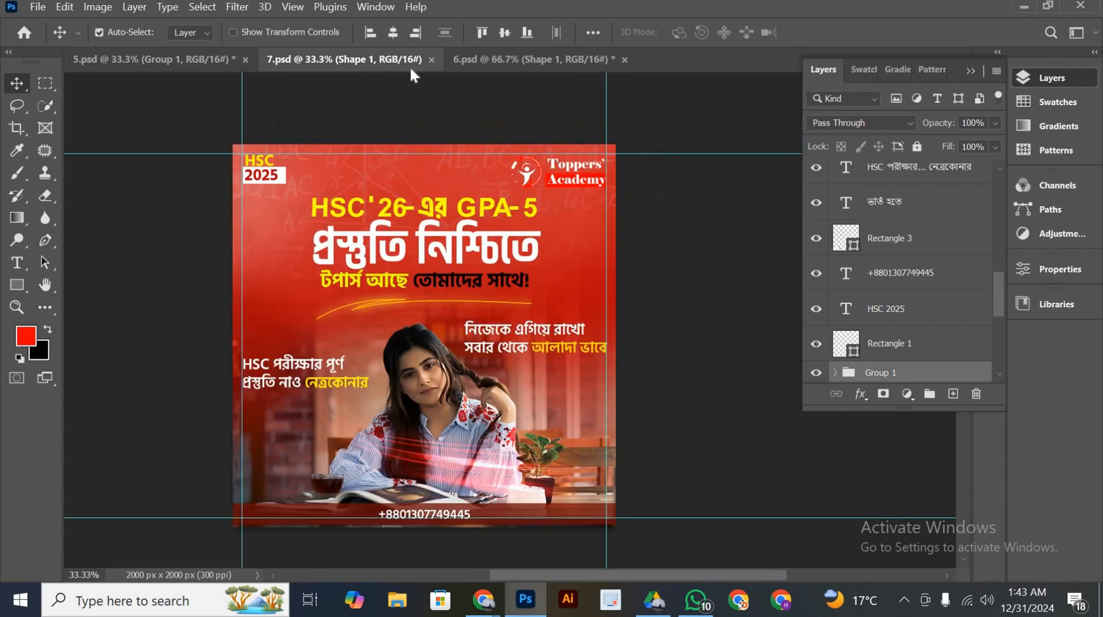
pyautogui.click(26, 39)
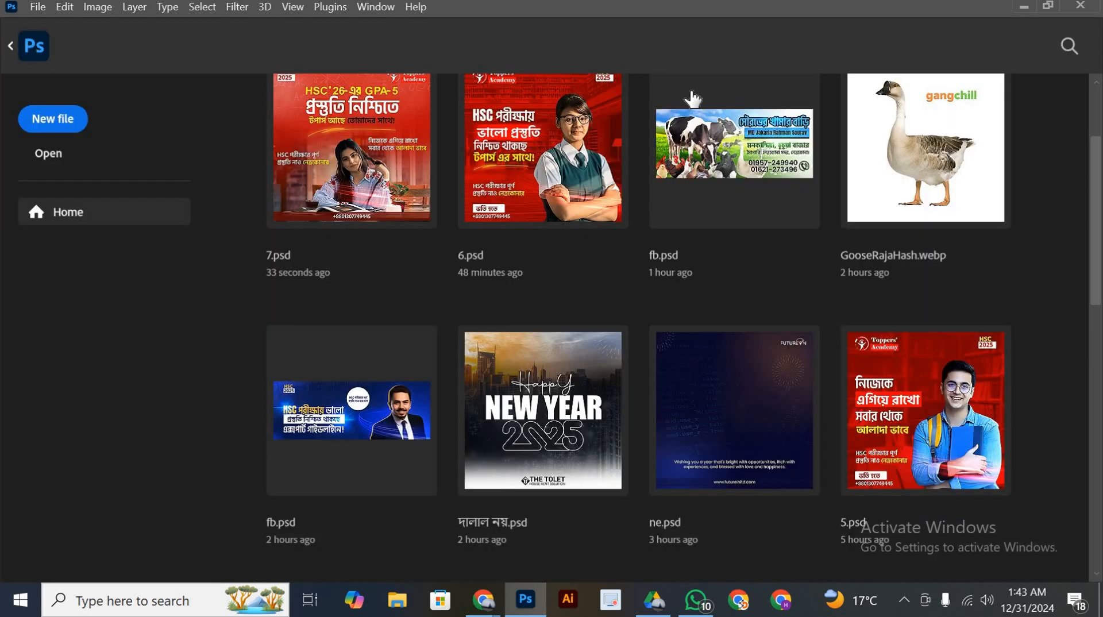
pyautogui.scroll(1, 749, 114)
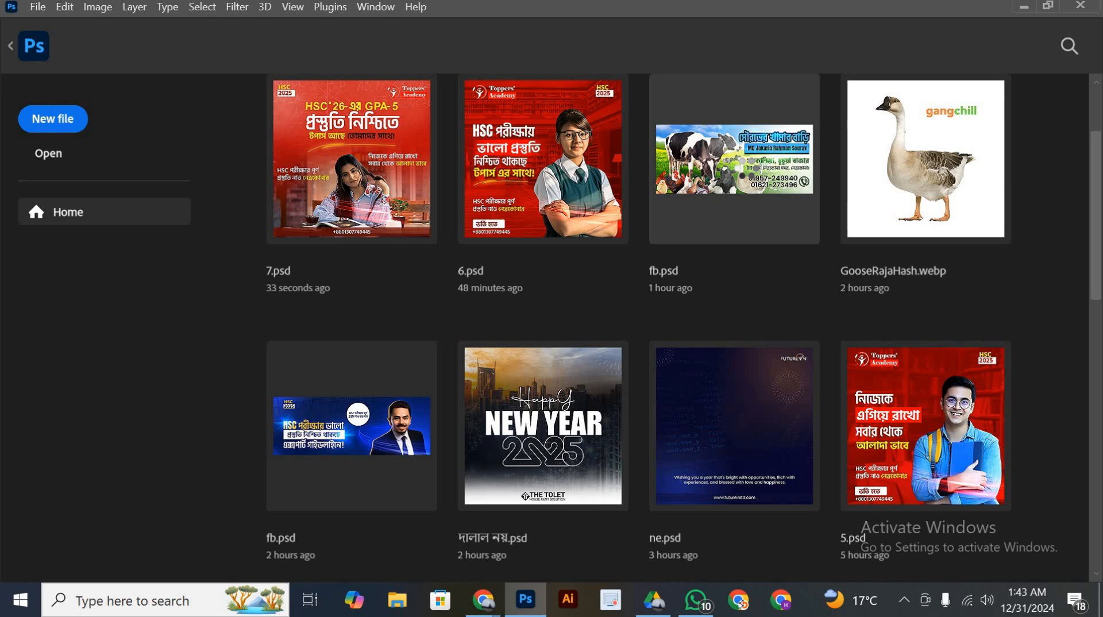
# Open the recent fb.psd farm banner with the cows and poultry, examine its layout, and close the file
pyautogui.click(721, 178)
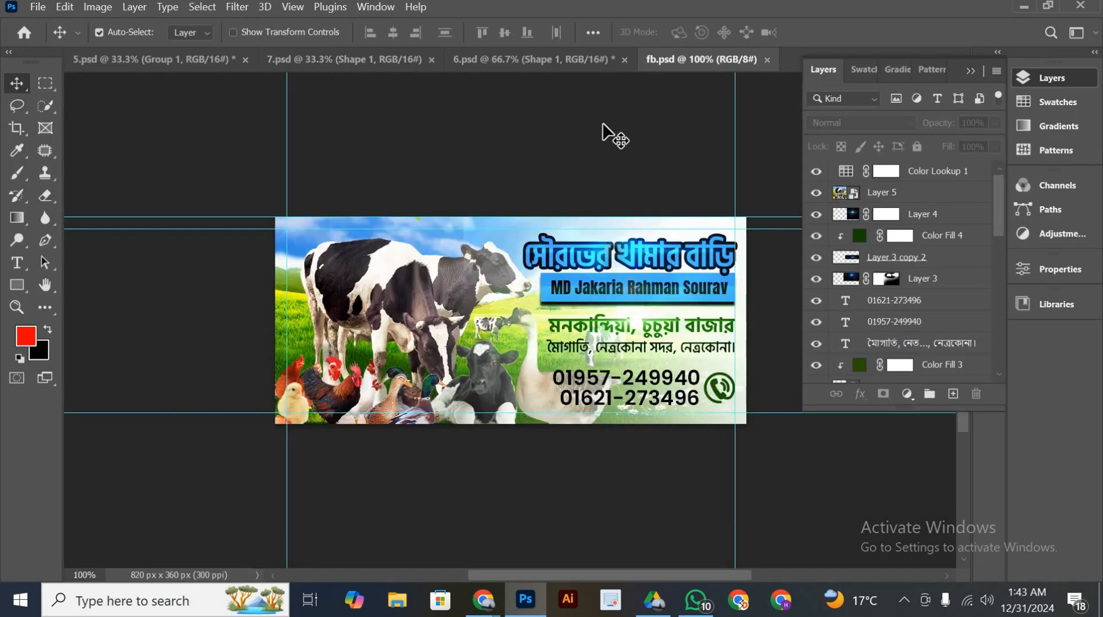
pyautogui.hotkey('ctrl', '+')
pyautogui.hotkey('ctrl', '-')
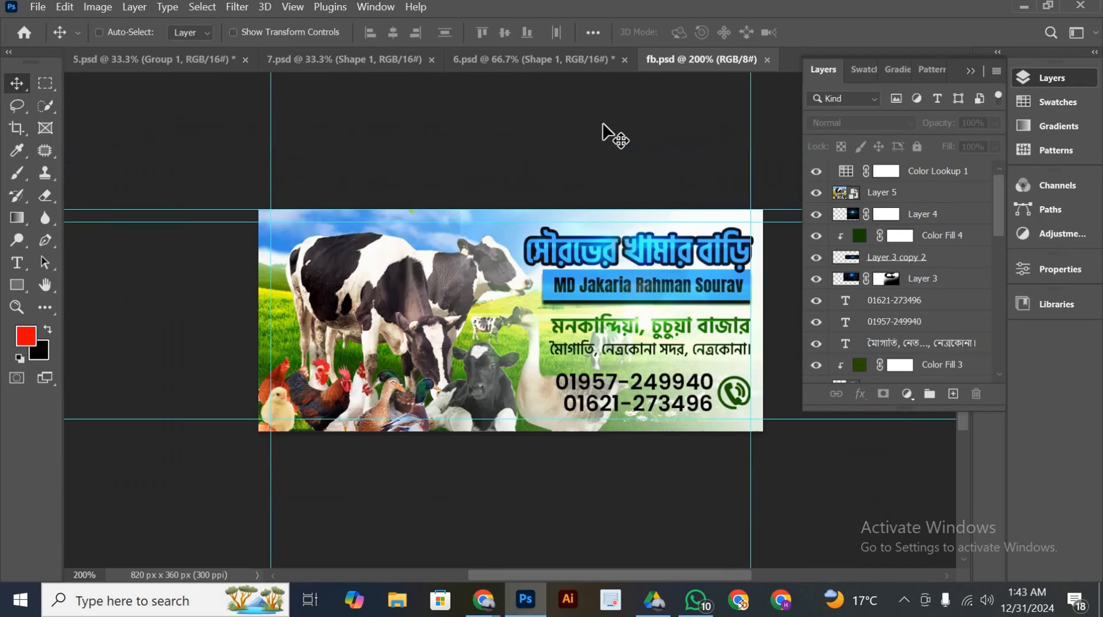
pyautogui.moveTo(589, 338); pyautogui.dragTo(525, 347)
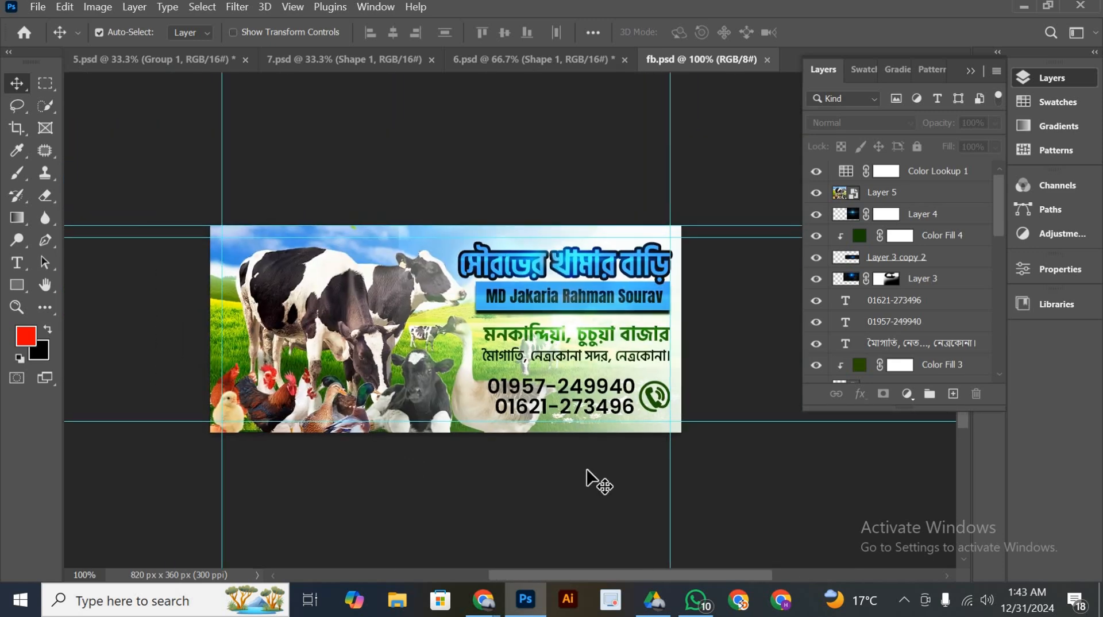
pyautogui.click(767, 60)
pyautogui.moveTo(464, 322); pyautogui.dragTo(479, 299)
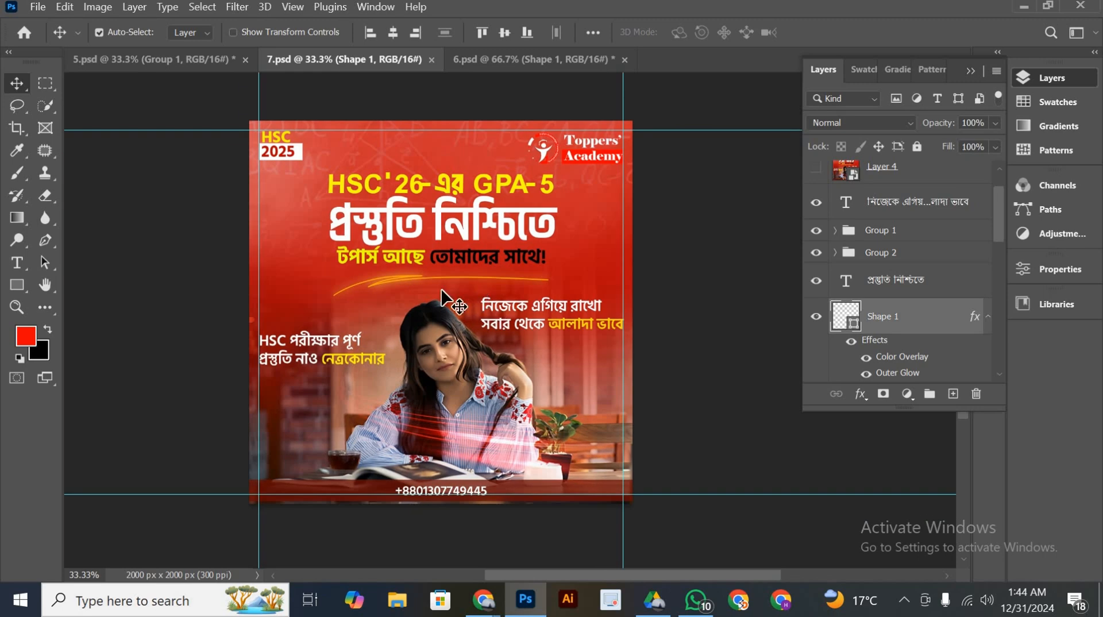
# Compare the layouts of the whole 6.psd schoolgirl poster at 33.33% and the 5.psd backpack student poster
pyautogui.click(490, 61)
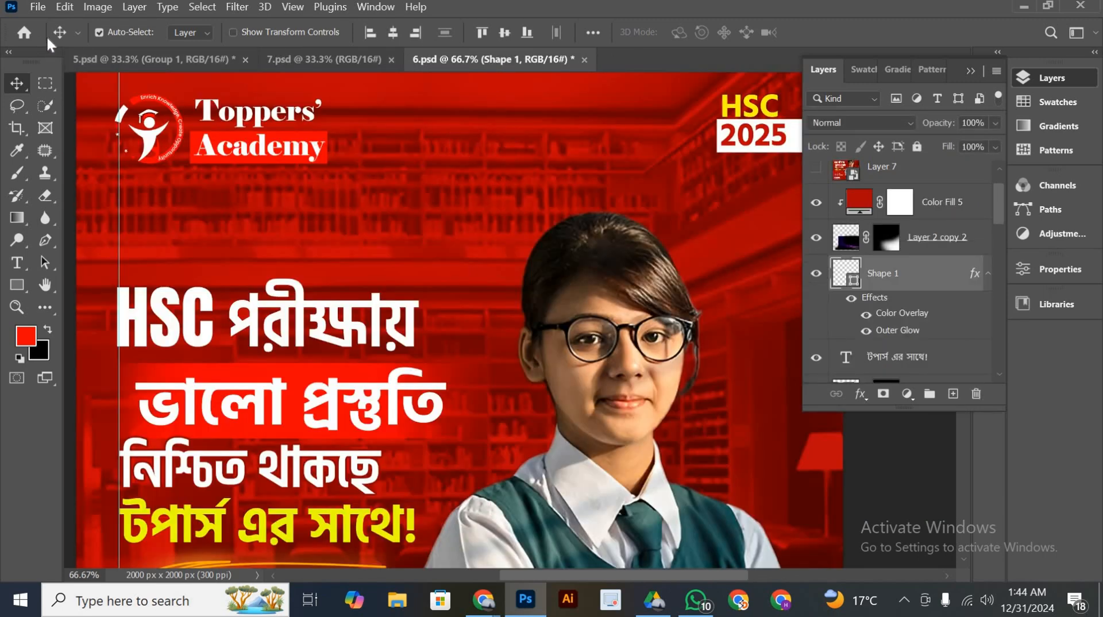
pyautogui.hotkey('ctrl', '-')
pyautogui.hotkey('ctrl', '-')
pyautogui.scroll(-3, 466, 306)
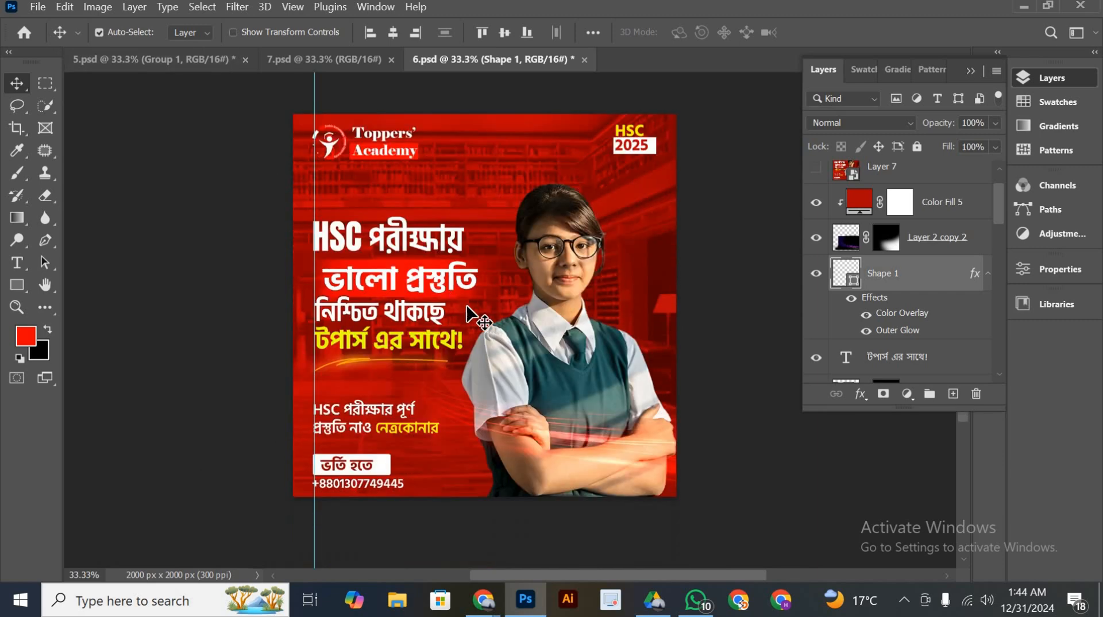
pyautogui.moveTo(540, 332); pyautogui.dragTo(472, 357)
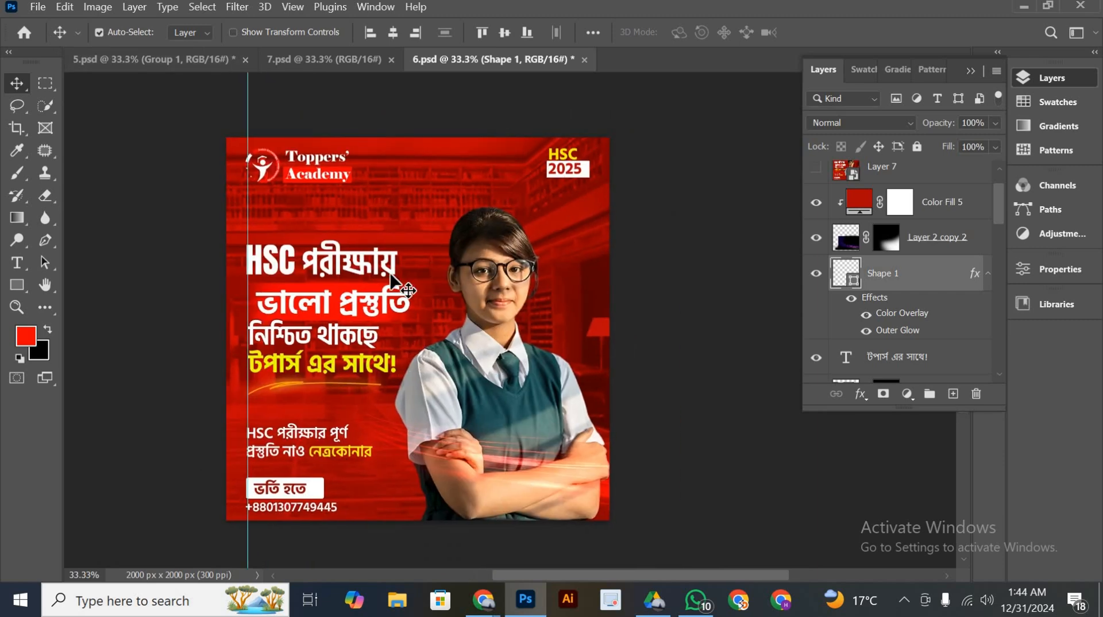
pyautogui.click(178, 61)
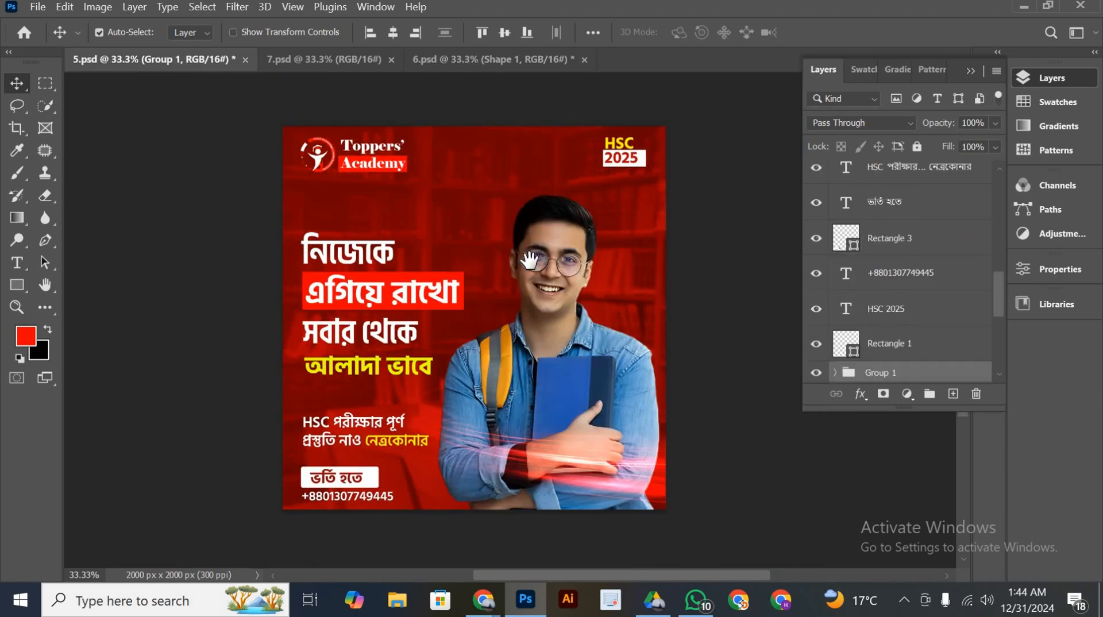
pyautogui.moveTo(493, 257); pyautogui.dragTo(477, 255)
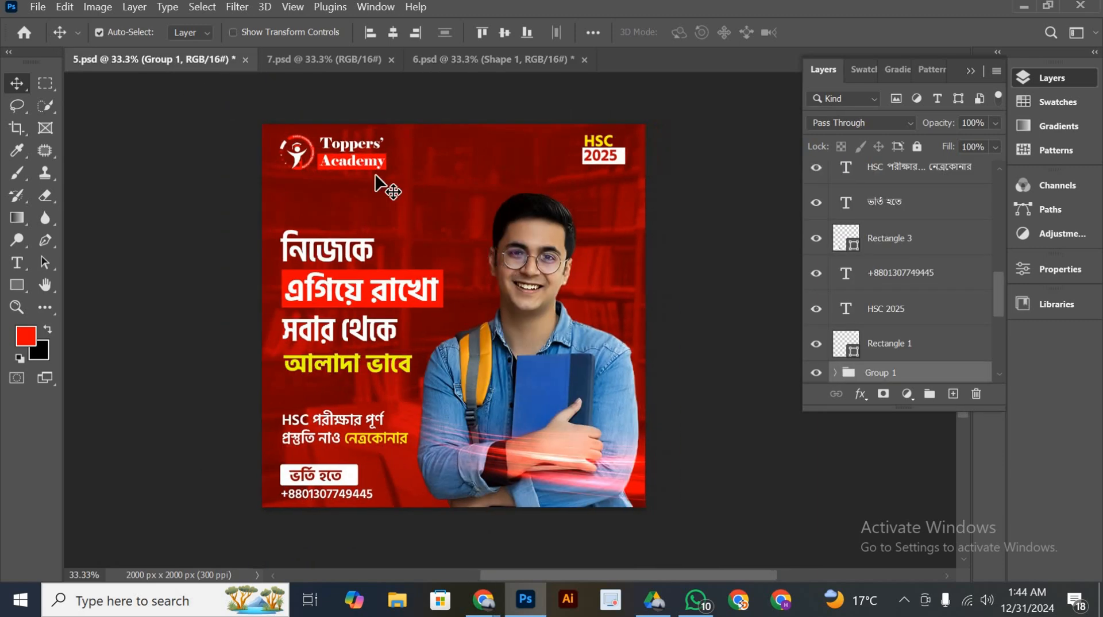
pyautogui.click(467, 65)
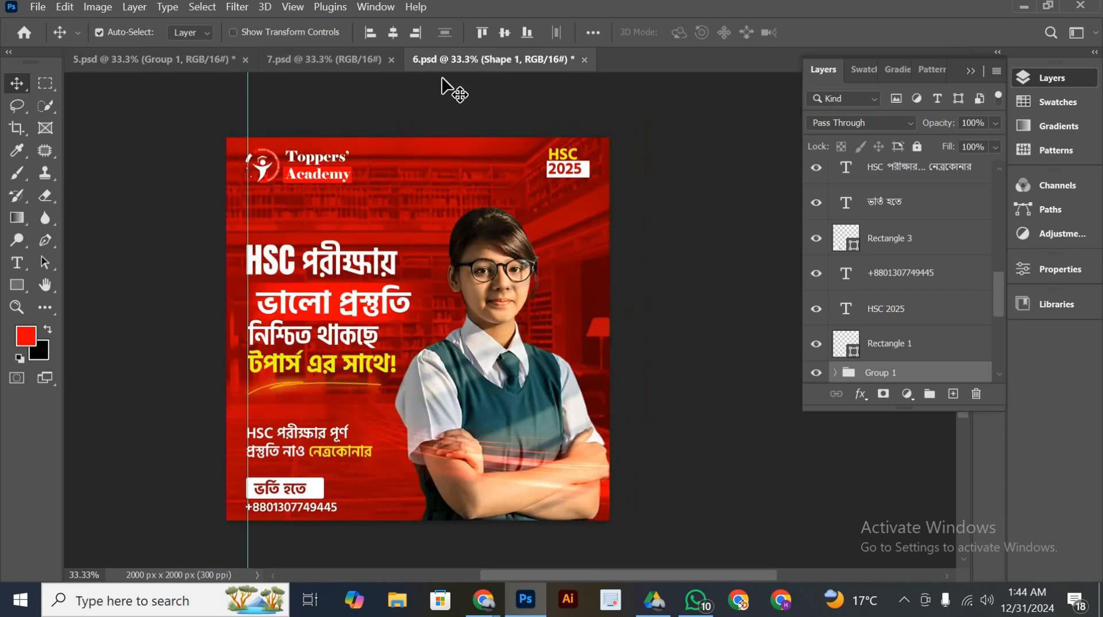
# Create a new 2000 x 2000 px document at 300 ppi in 16 bit RGB Color with a white background
pyautogui.click(37, 8)
pyautogui.click(49, 22)
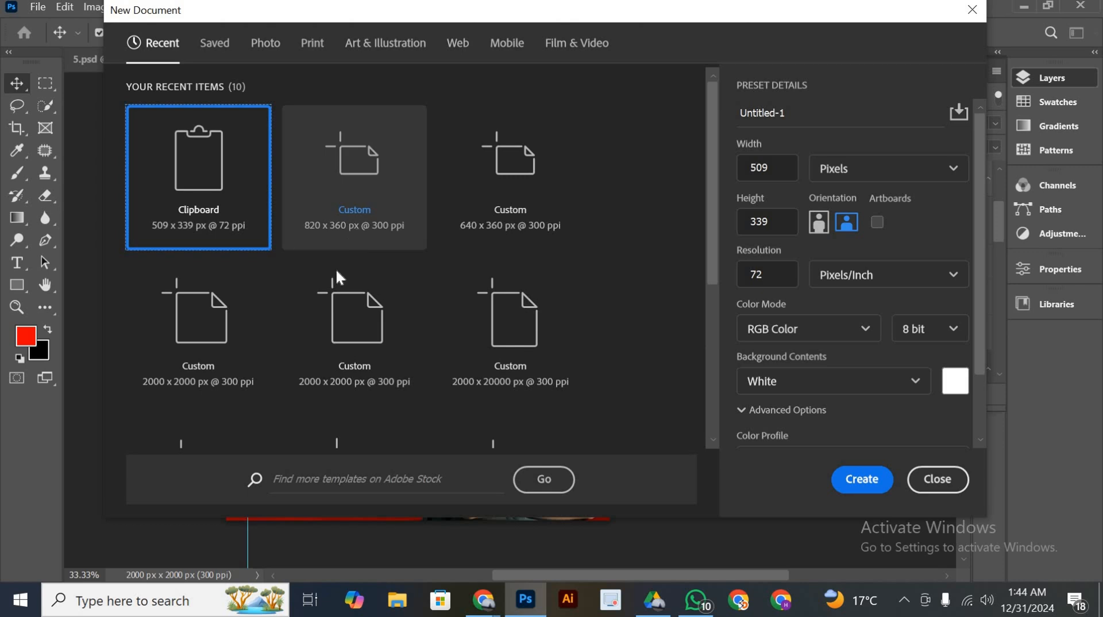
pyautogui.click(214, 356)
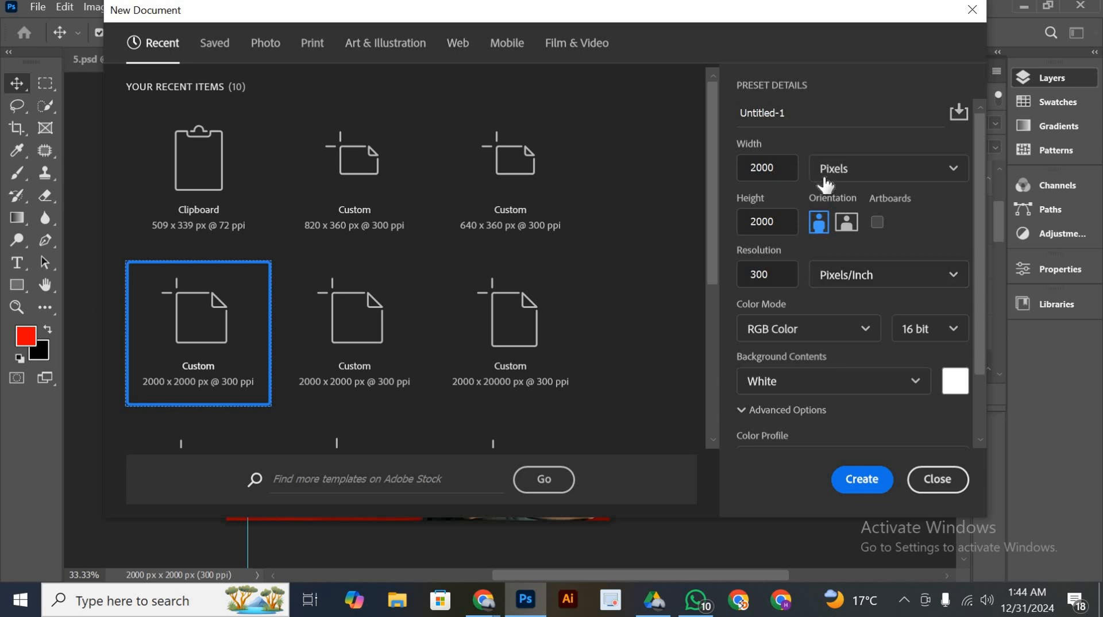
pyautogui.scroll(-2, 820, 270)
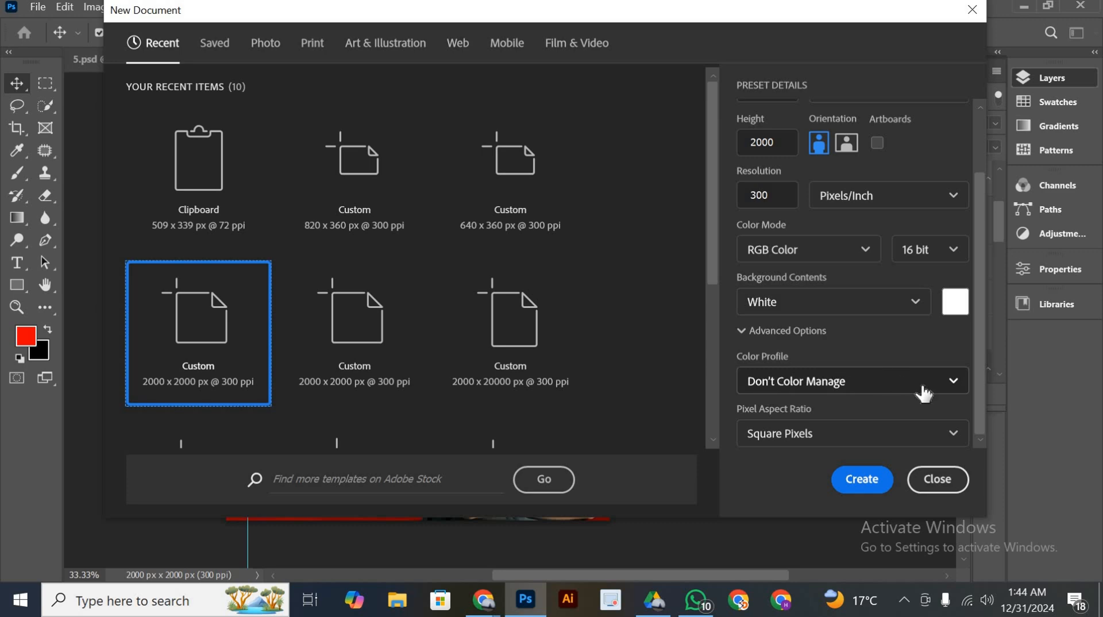
pyautogui.click(850, 479)
pyautogui.moveTo(562, 348); pyautogui.dragTo(502, 346)
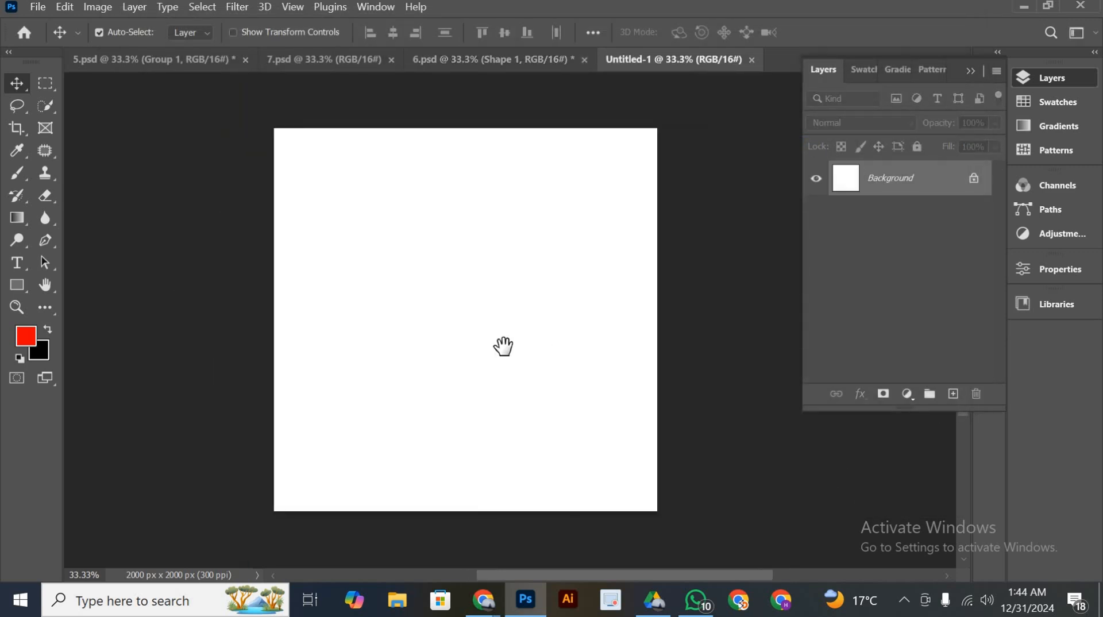
# Add a cyan guide layout to the blank canvas with one column, a 50 px gutter and 50 px margins on all sides
pyautogui.click(295, 8)
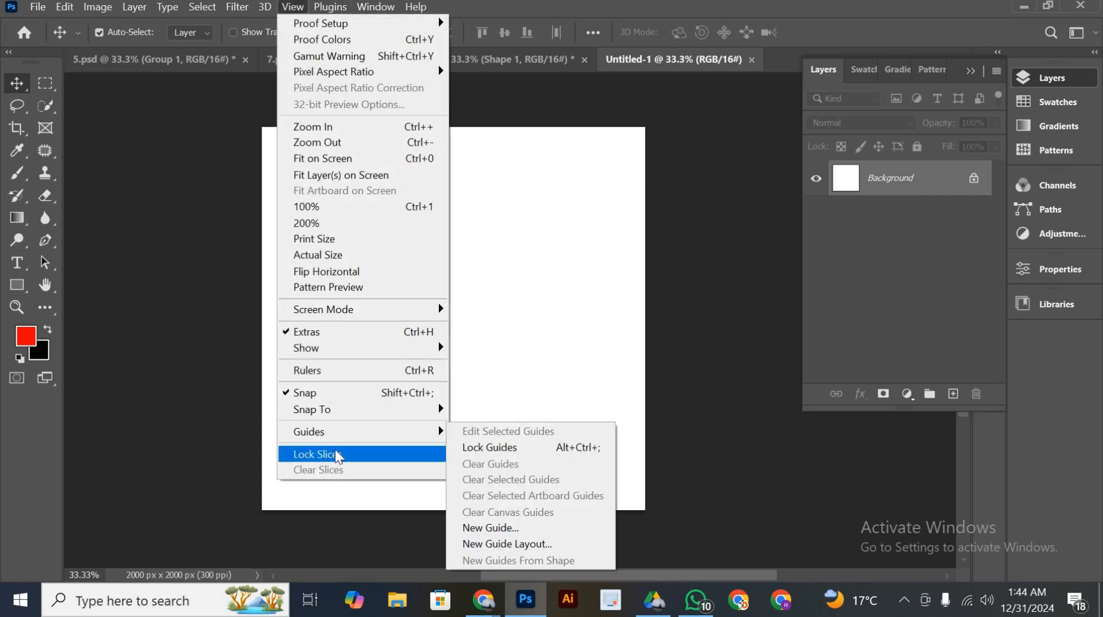
pyautogui.click(518, 544)
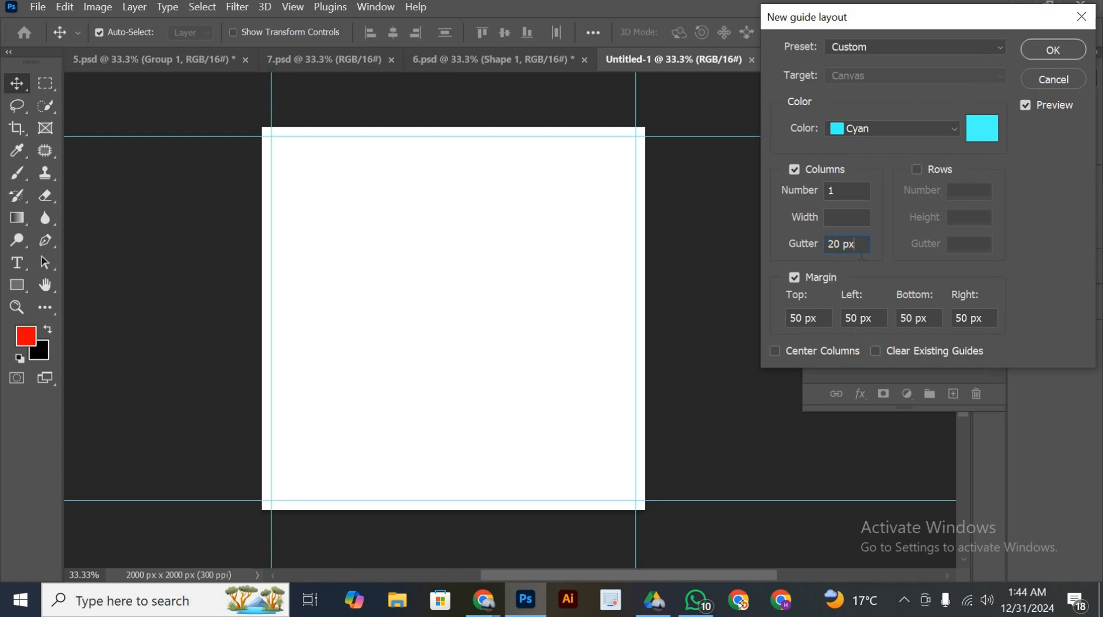
pyautogui.write('50')
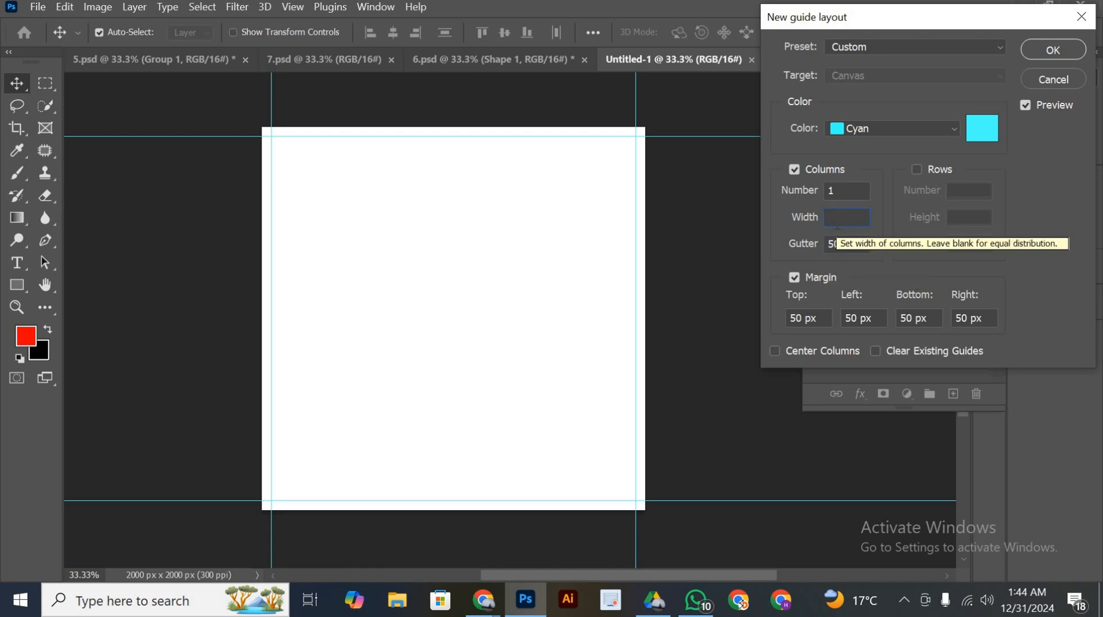
pyautogui.click(1047, 50)
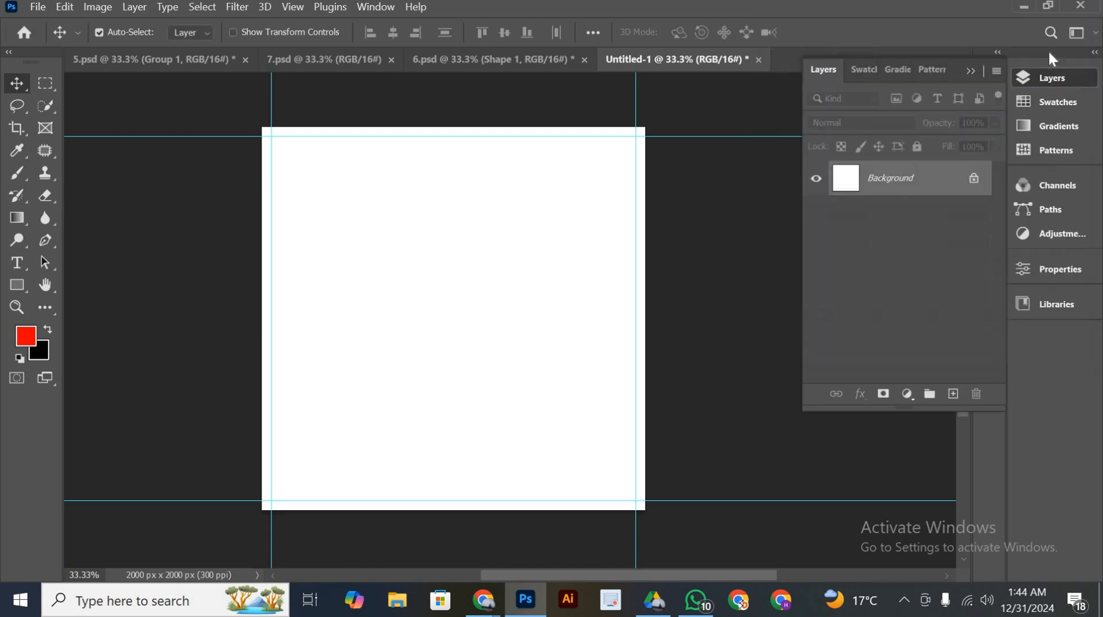
pyautogui.moveTo(485, 233); pyautogui.dragTo(457, 238)
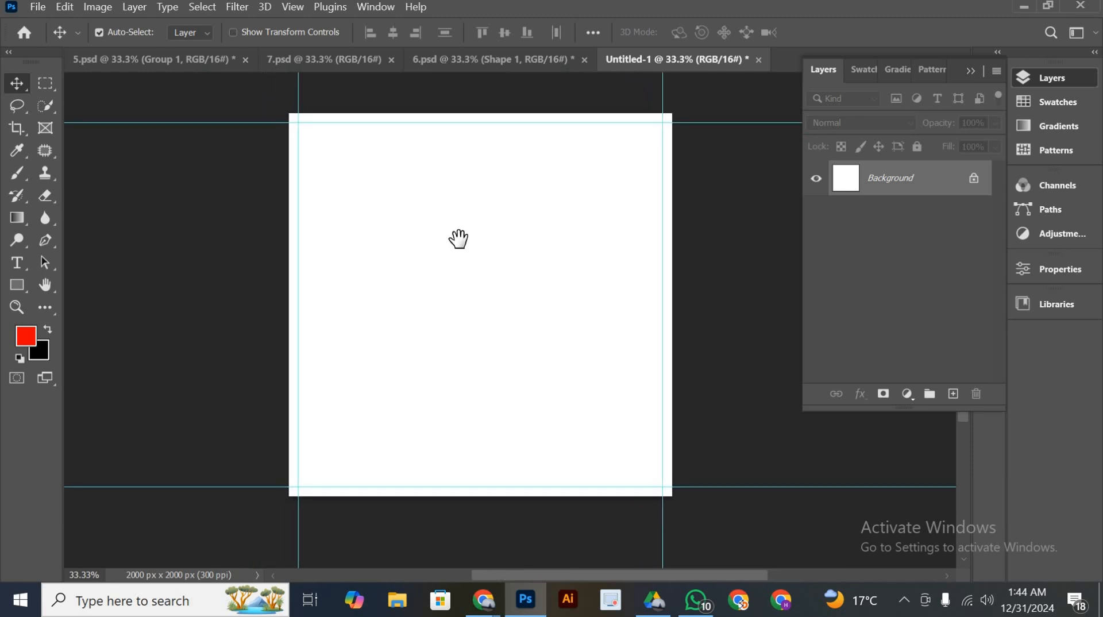
pyautogui.scroll(1, 519, 531)
pyautogui.scroll(-3, 520, 531)
# Look over the finished 7.psd poster as a layout reference and return to the blank Untitled-1 canvas
pyautogui.click(305, 67)
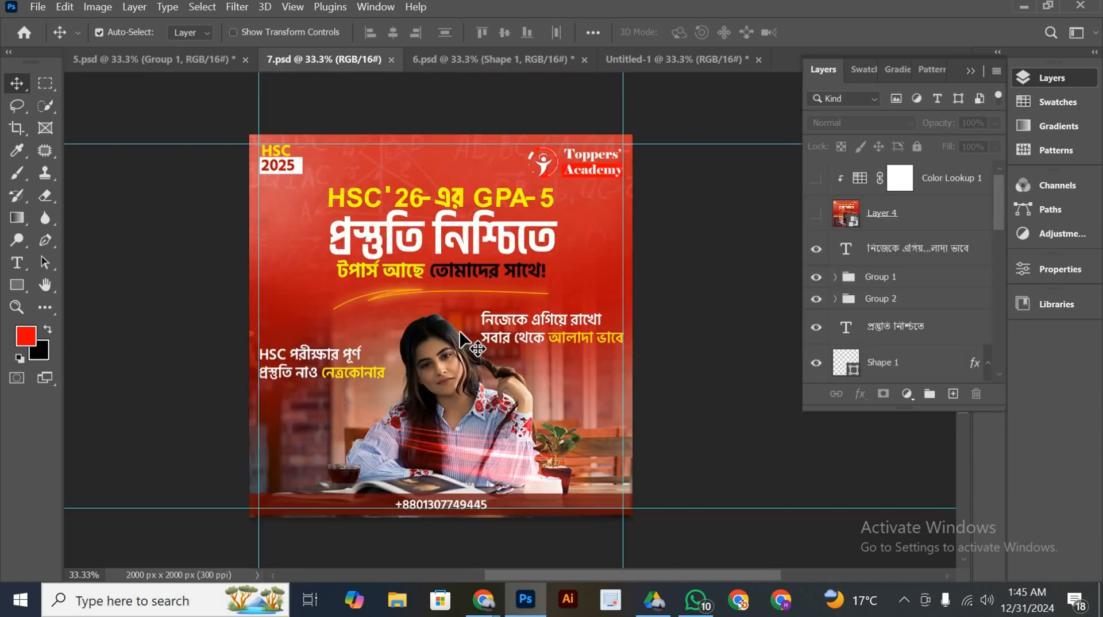
pyautogui.scroll(-2, 629, 411)
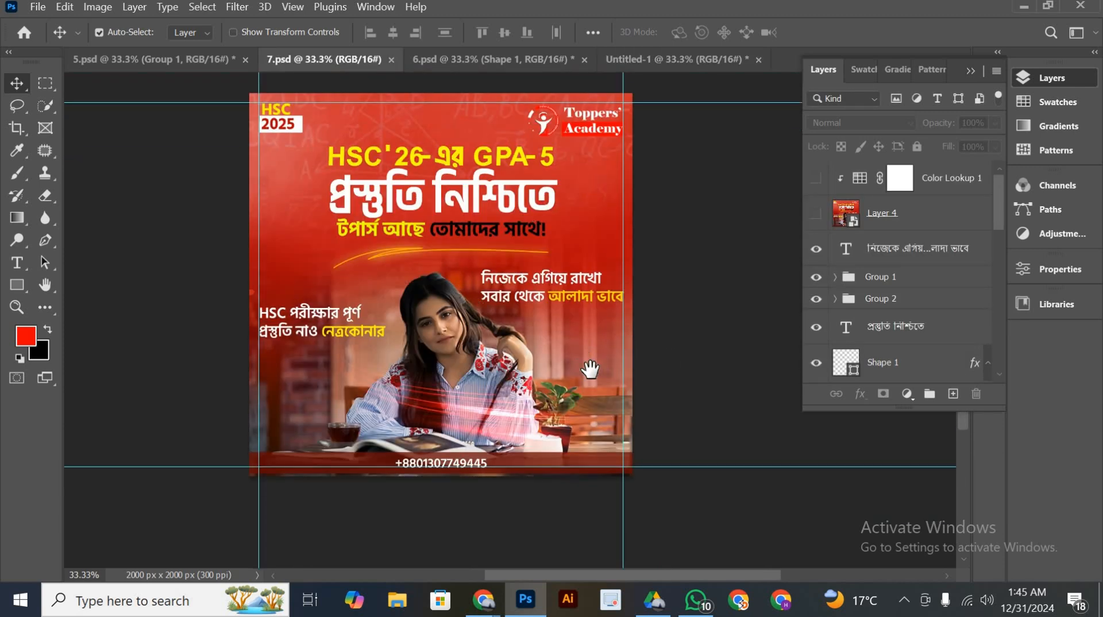
pyautogui.moveTo(590, 368); pyautogui.dragTo(592, 385)
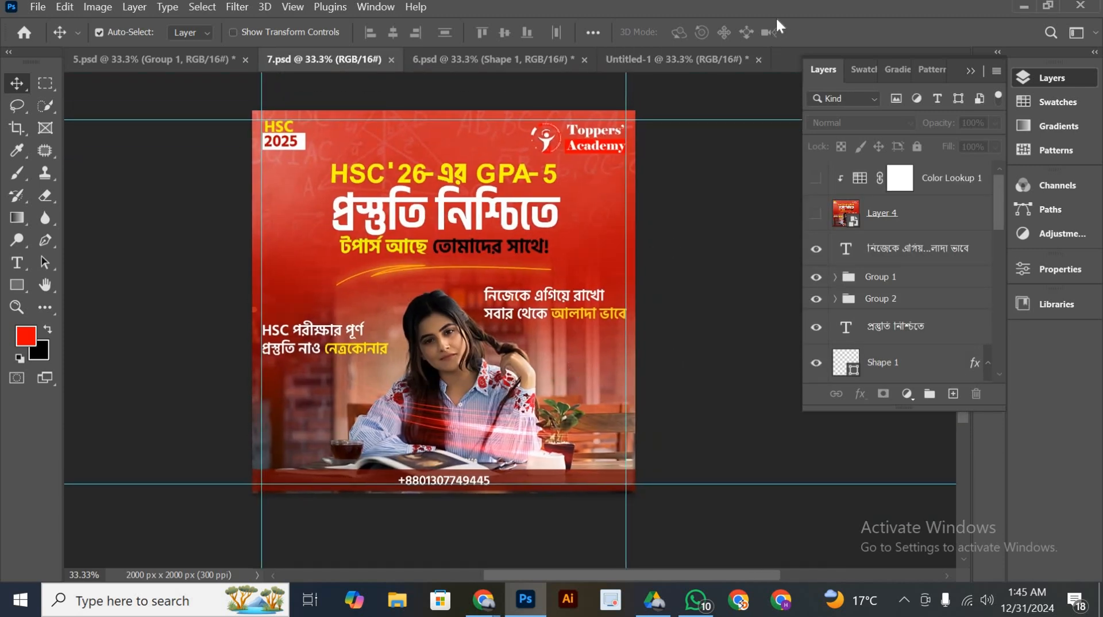
pyautogui.click(698, 64)
pyautogui.scroll(3, 598, 268)
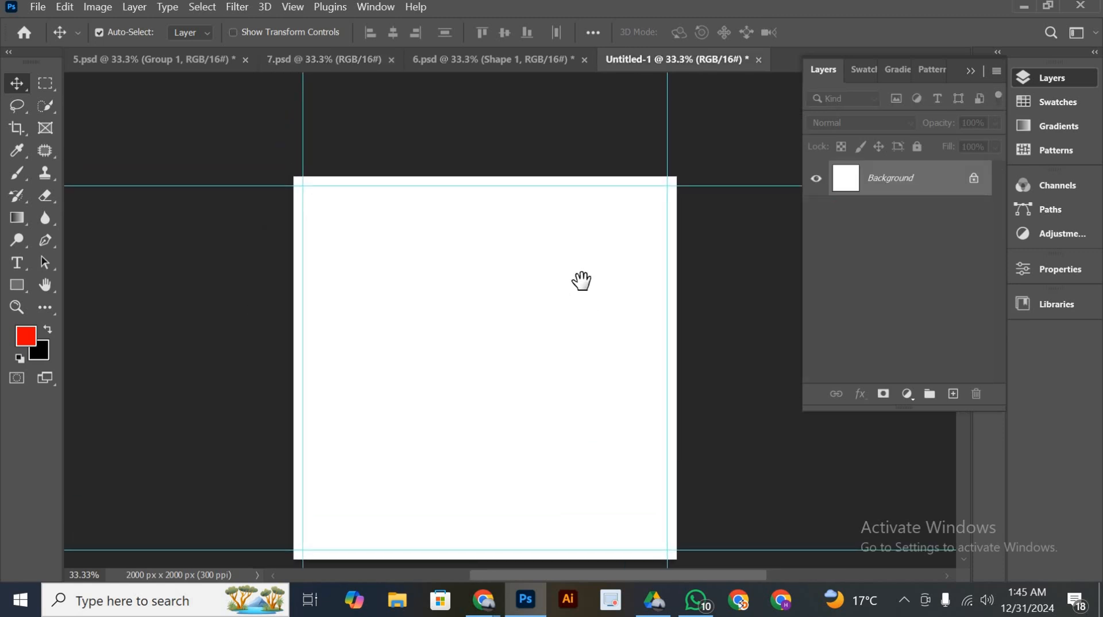
pyautogui.moveTo(581, 281); pyautogui.dragTo(589, 262)
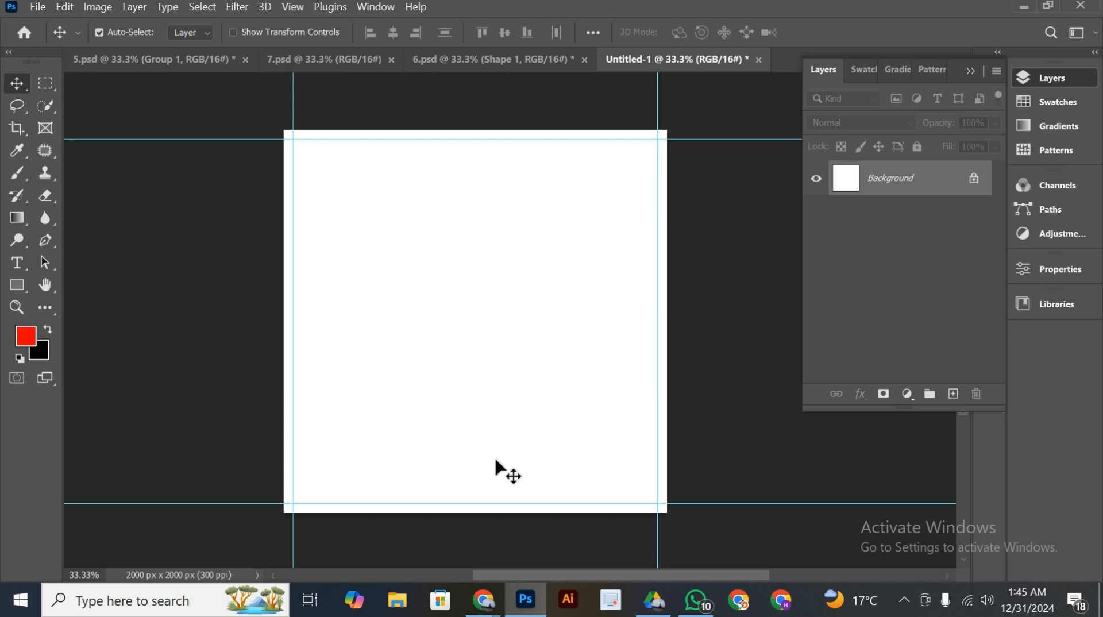
# Switch to the Yandex Images window in Chrome and copy the 509×339 picture of stacked open books before a chalkboard
pyautogui.moveTo(483, 600)
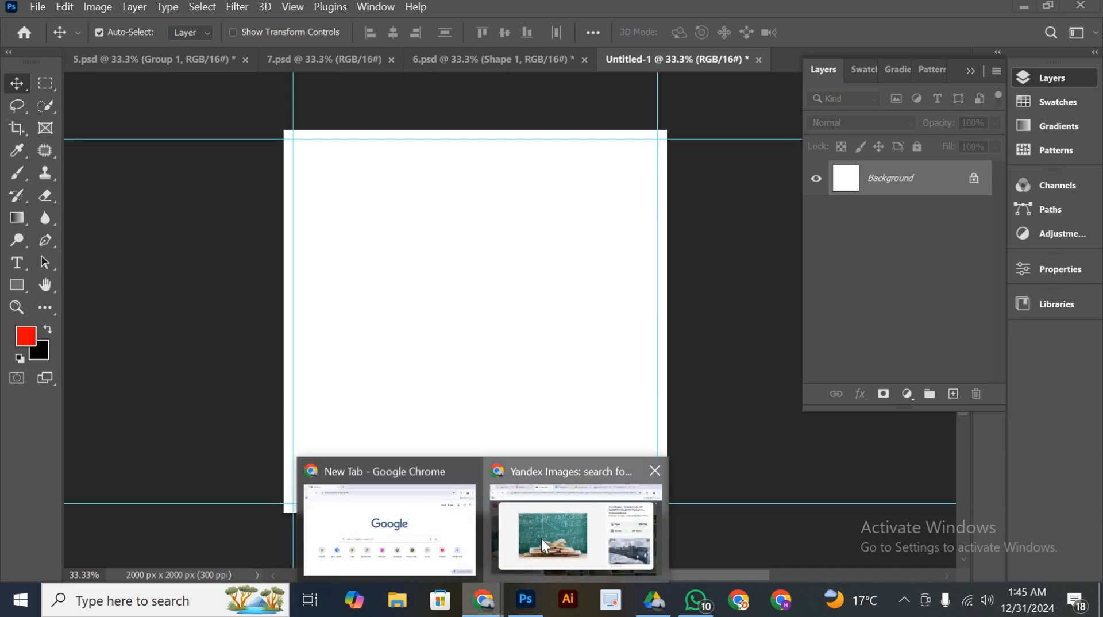
pyautogui.click(541, 539)
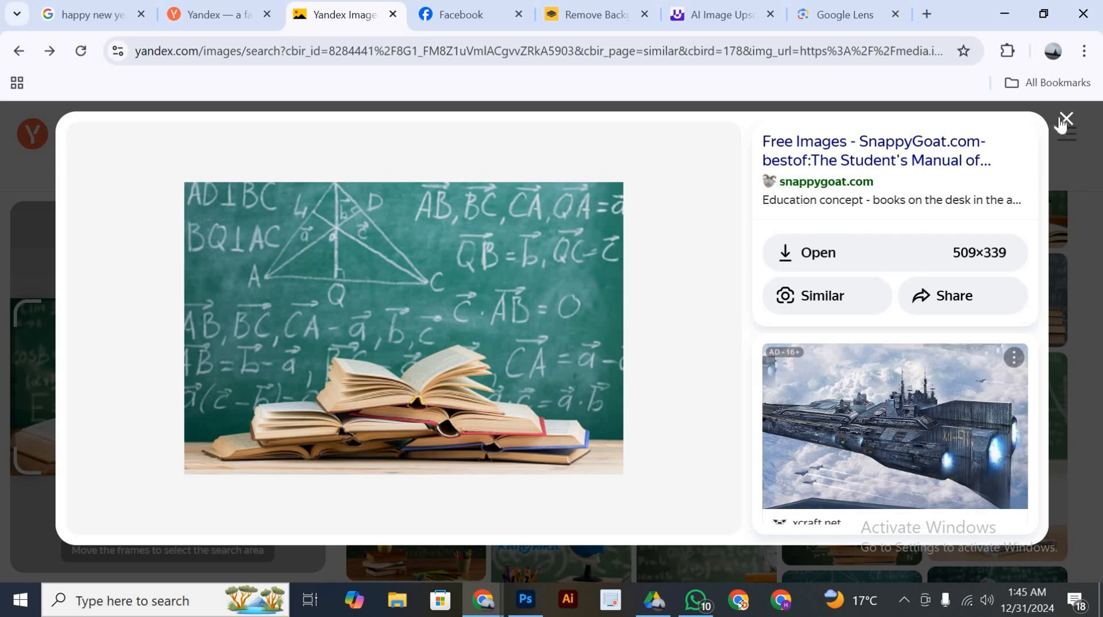
pyautogui.rightClick(501, 328)
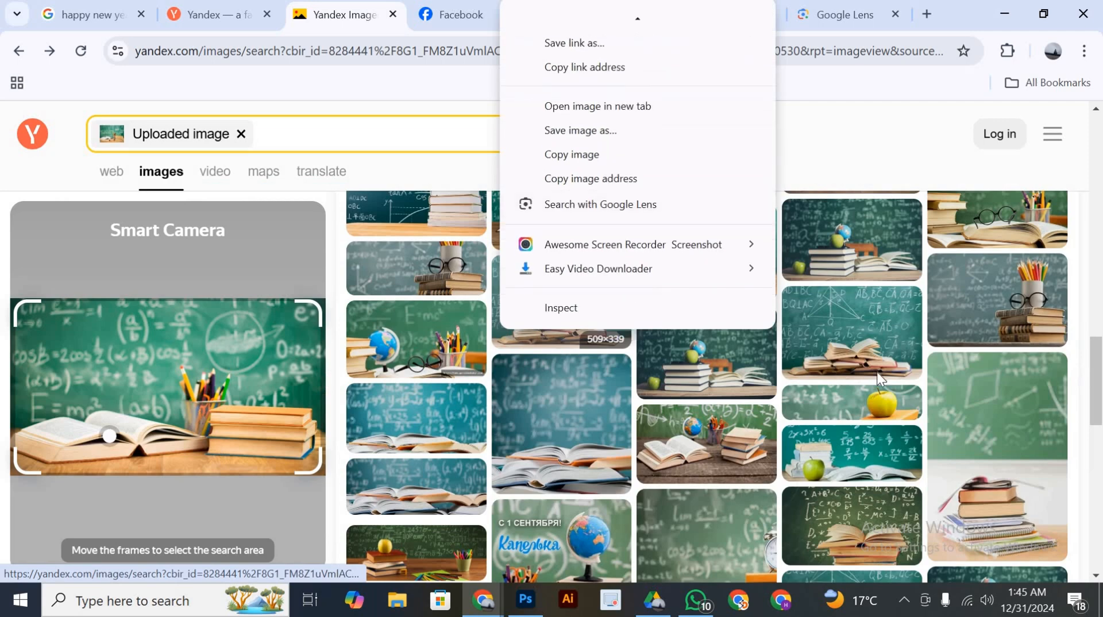
pyautogui.click(580, 159)
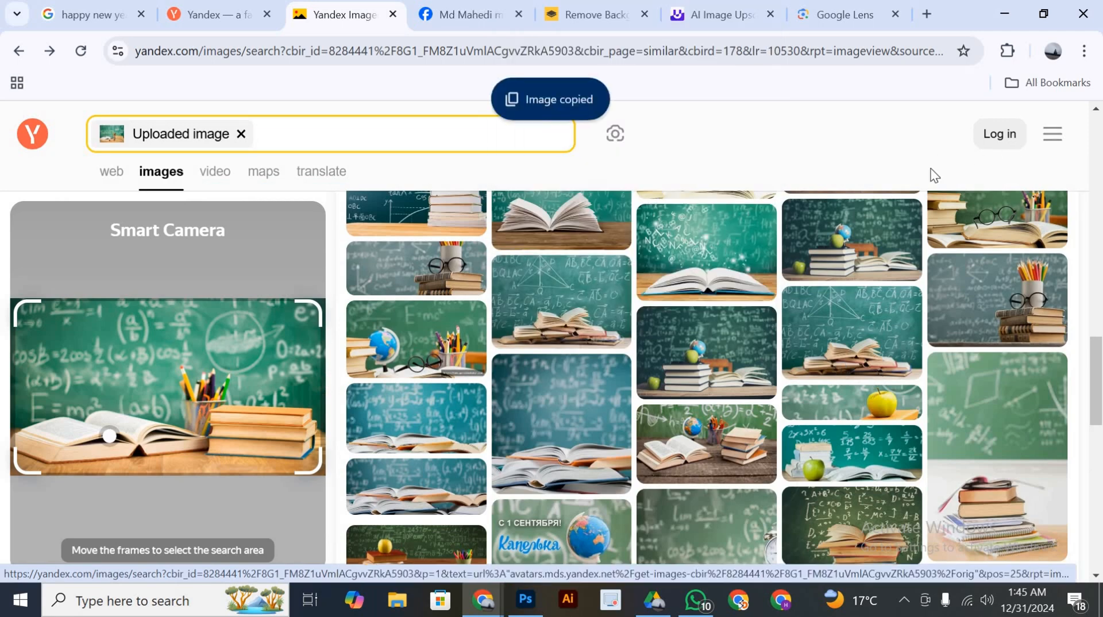
# Clear the uploaded image from the Yandex search box and dismiss the search suggestions
pyautogui.scroll(5, 616, 279)
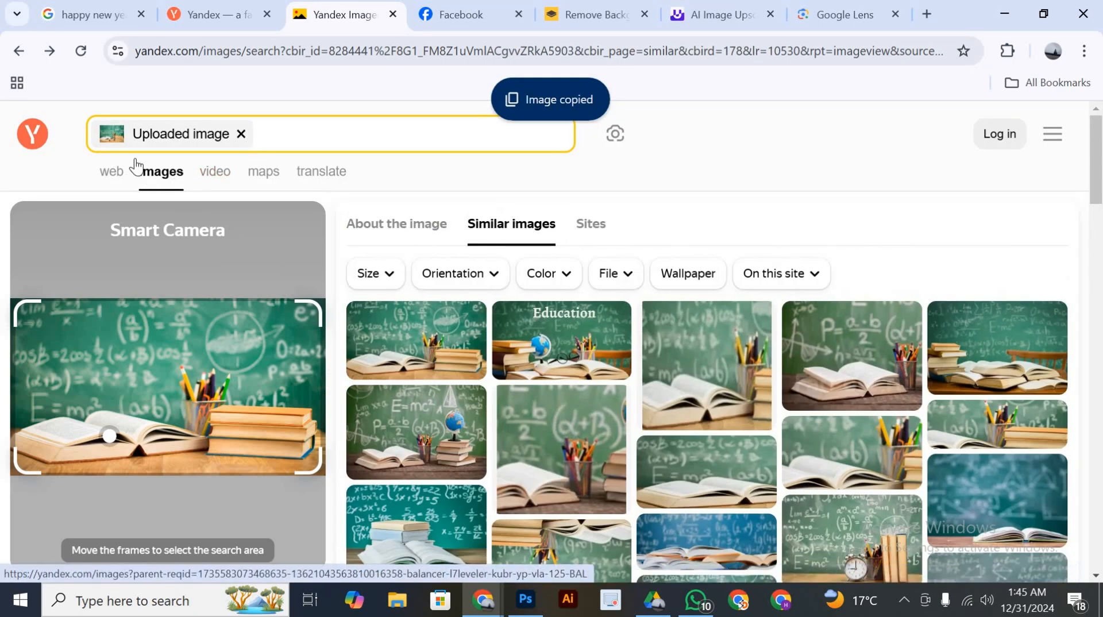
pyautogui.click(244, 133)
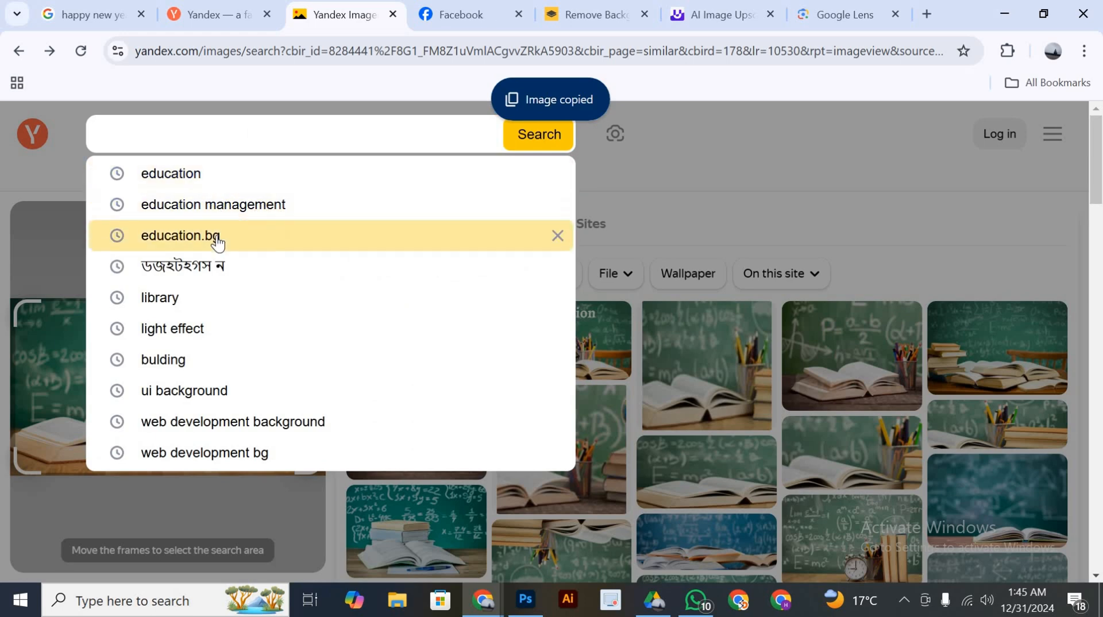
pyautogui.click(825, 140)
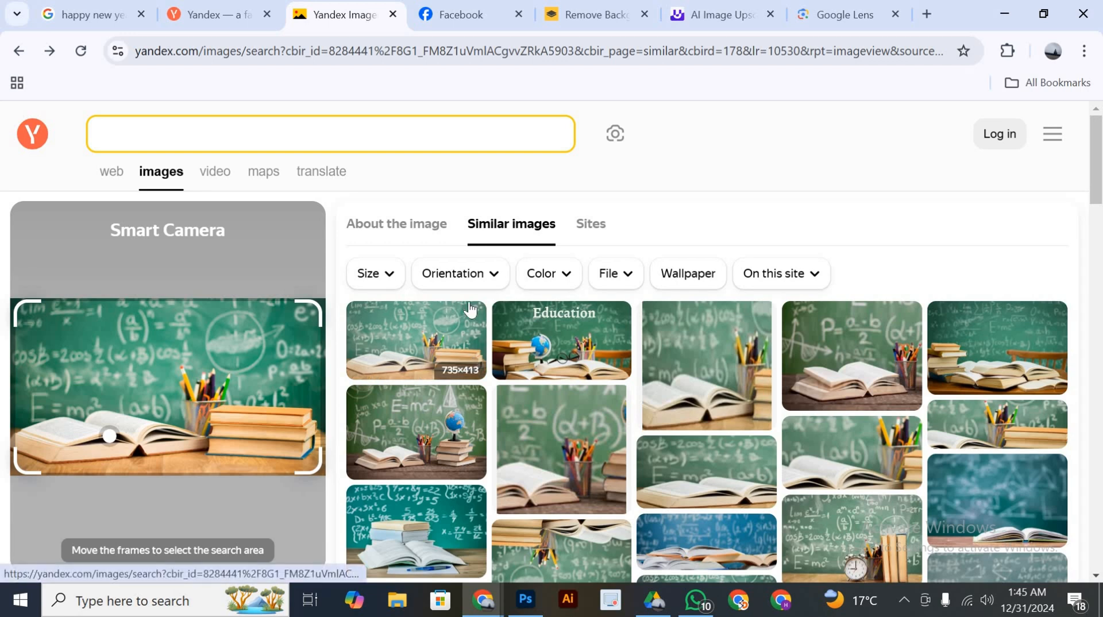
# Open the chalkboard picture with the pencil cup on red books and try to find images similar to it
pyautogui.scroll(-5, 609, 293)
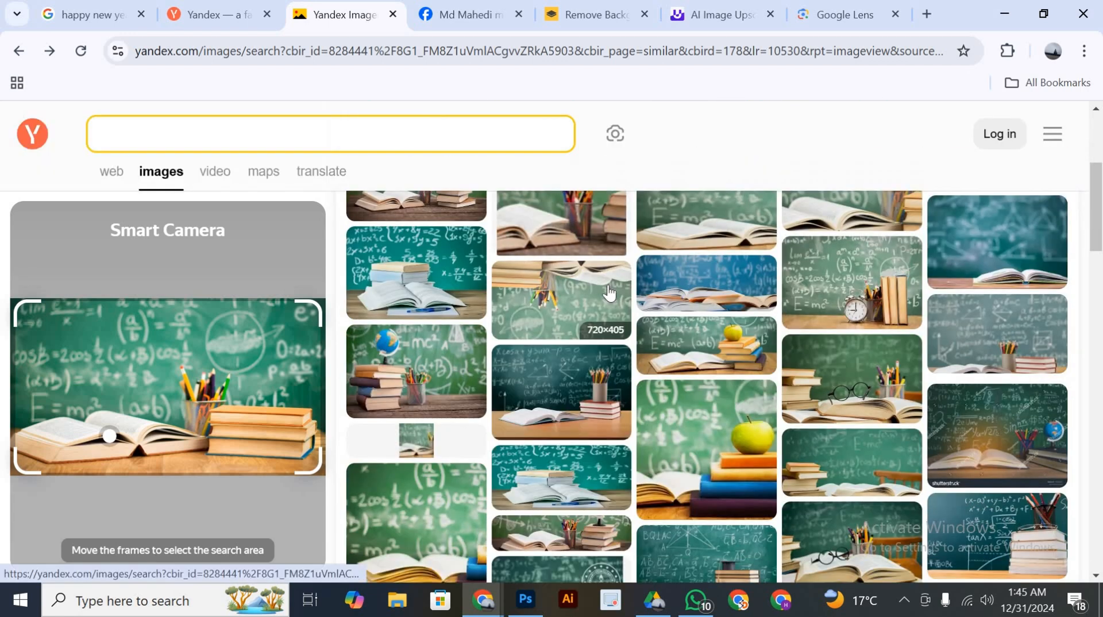
pyautogui.scroll(2, 470, 414)
pyautogui.scroll(-2, 677, 430)
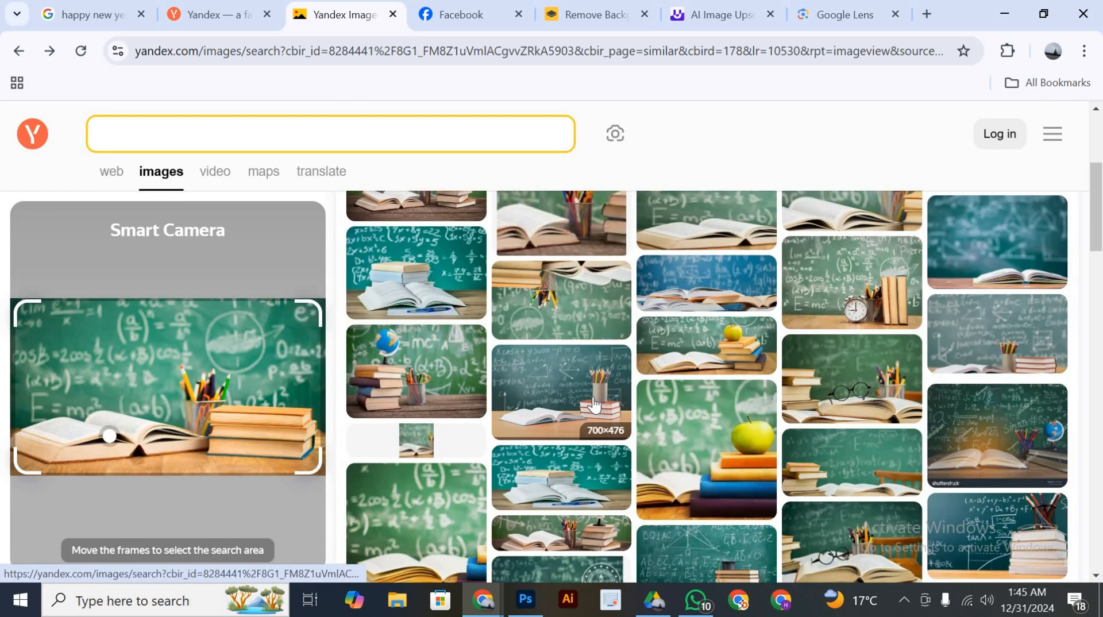
pyautogui.click(594, 404)
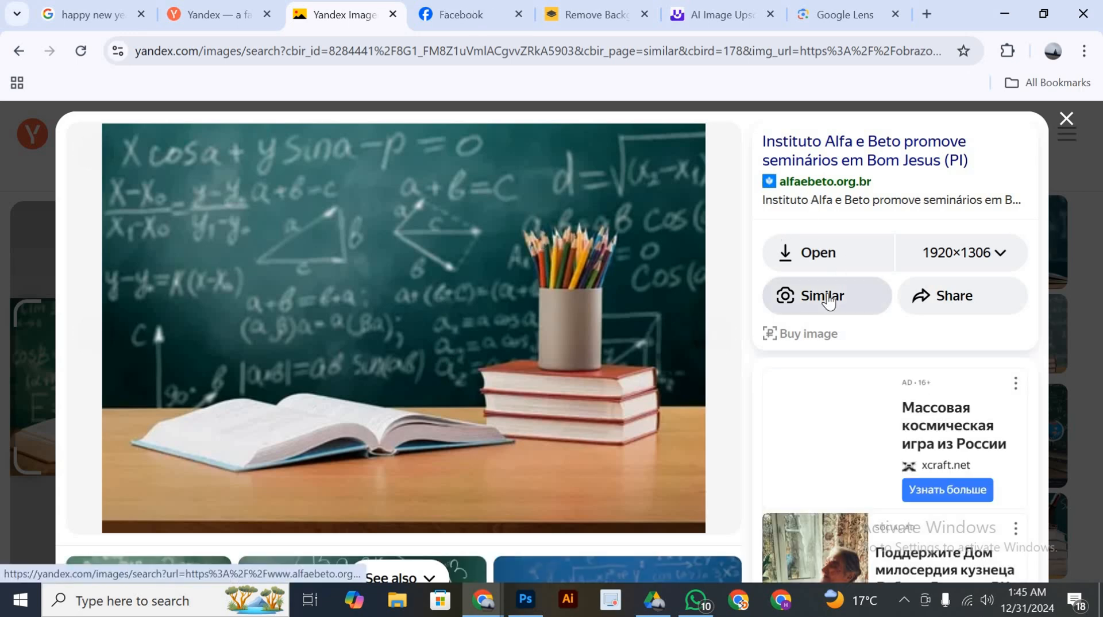
pyautogui.click(830, 297)
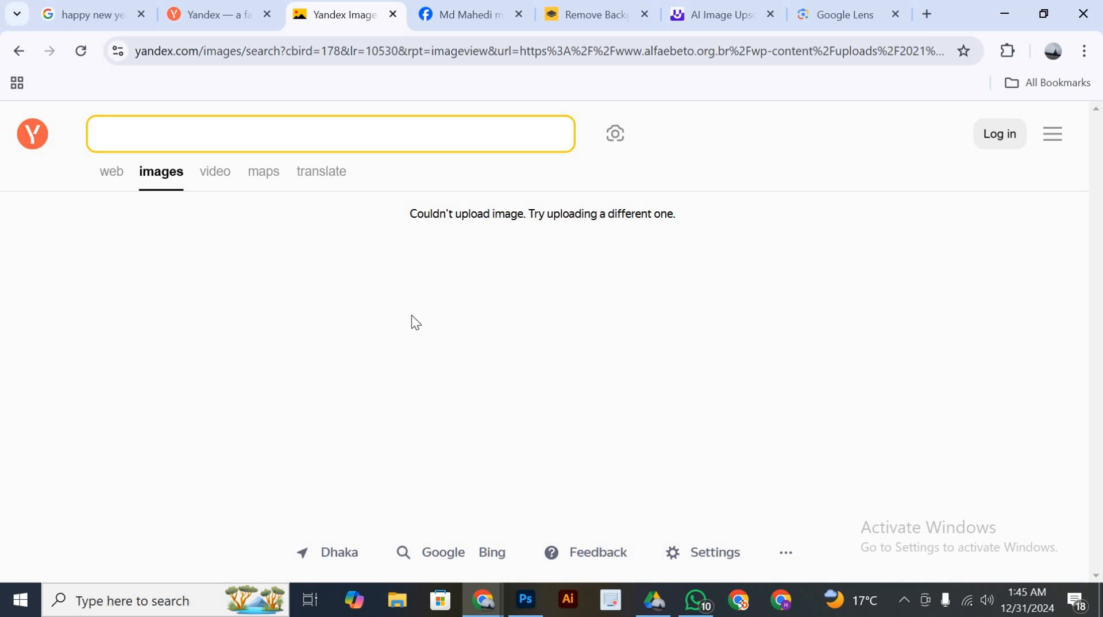
pyautogui.click(454, 7)
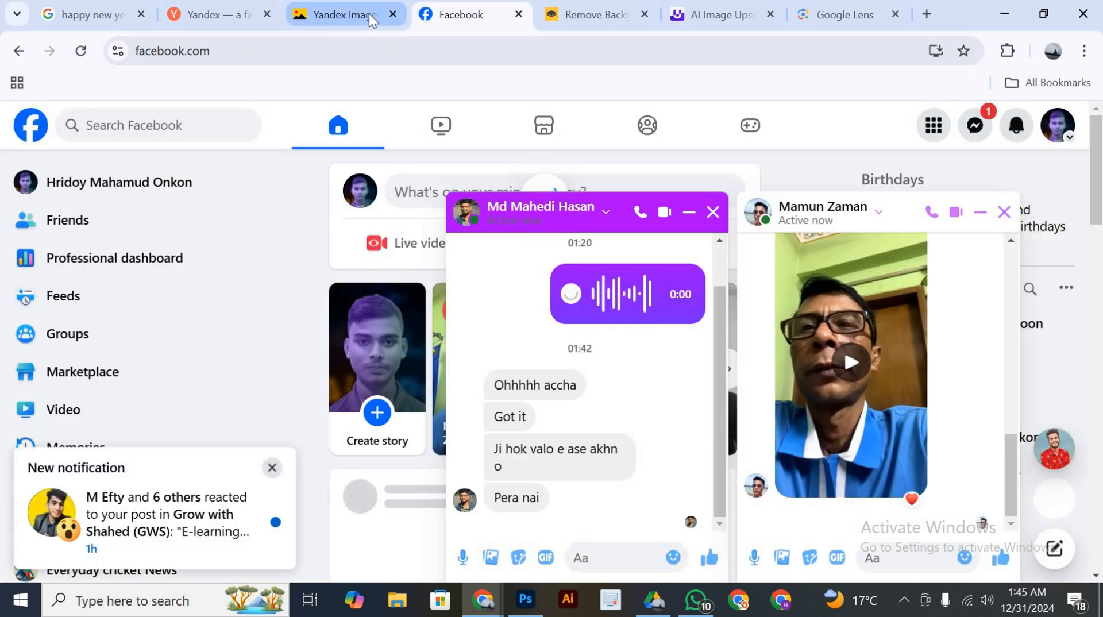
pyautogui.click(370, 15)
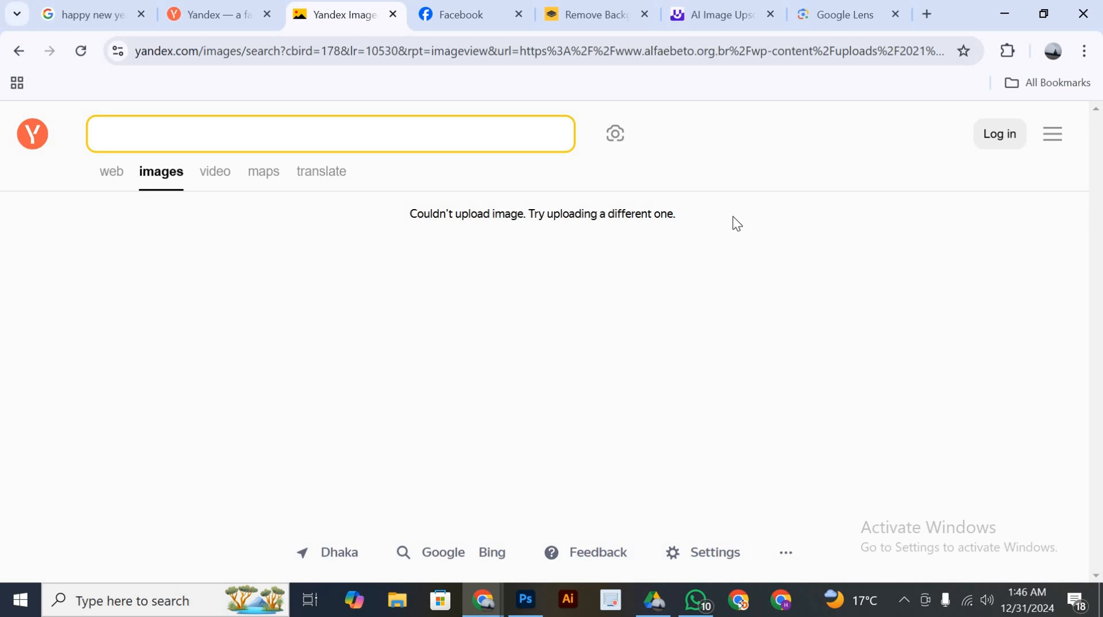
# Switch to Photoshop, paste the open-books chalkboard picture into Untitled-1, and enlarge it to span the canvas width along the upper edge
pyautogui.click(526, 599)
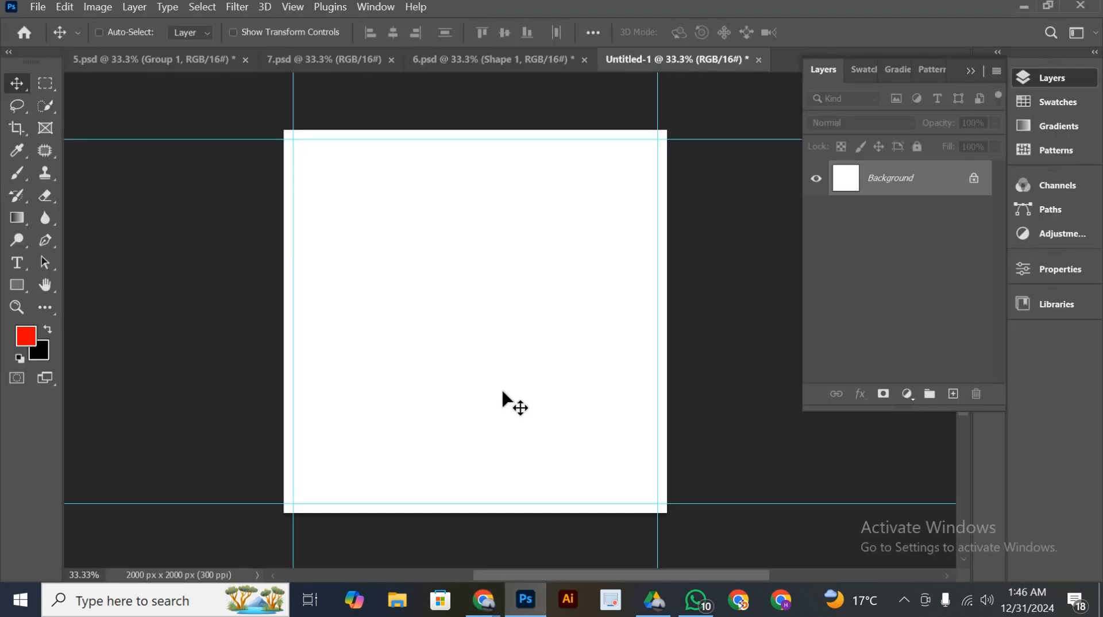
pyautogui.hotkey('ctrl', 'v')
pyautogui.hotkey('ctrl', 't')
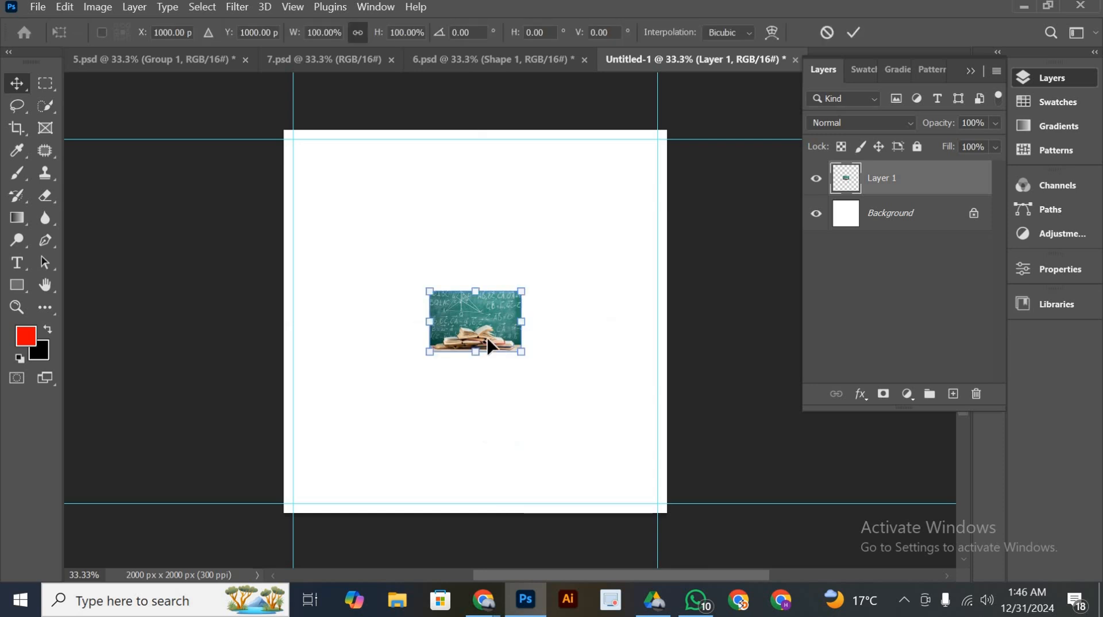
pyautogui.moveTo(479, 287); pyautogui.dragTo(521, 155)
pyautogui.click(853, 33)
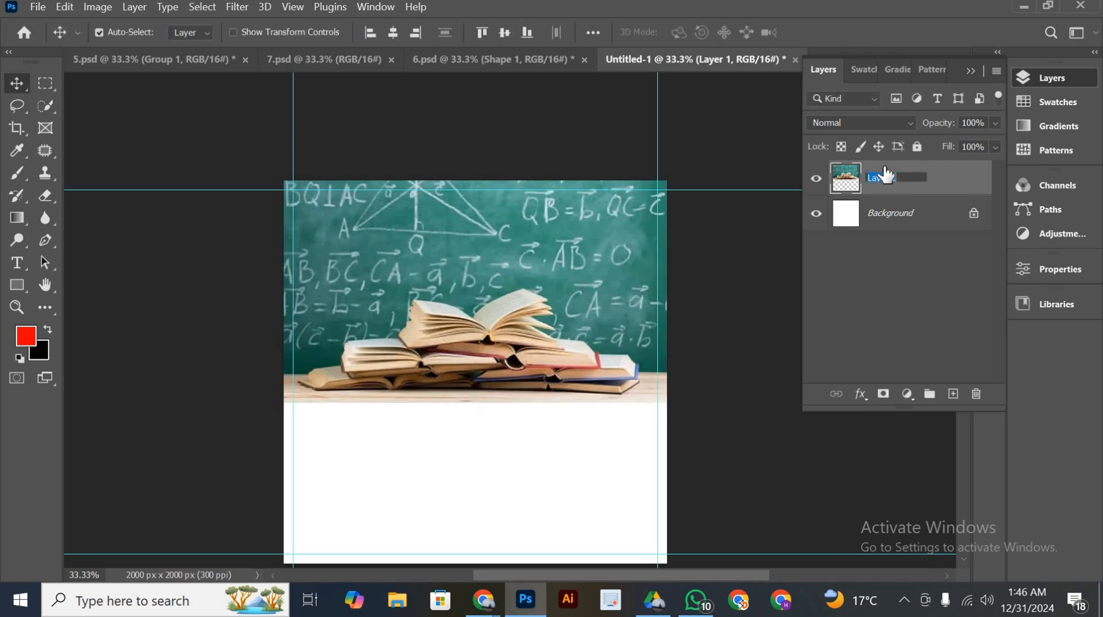
# Rename the pasted picture's layer to 1 and shift the picture slightly down on the canvas
pyautogui.write('1')
pyautogui.press('Return')
pyautogui.scroll(-2, 522, 345)
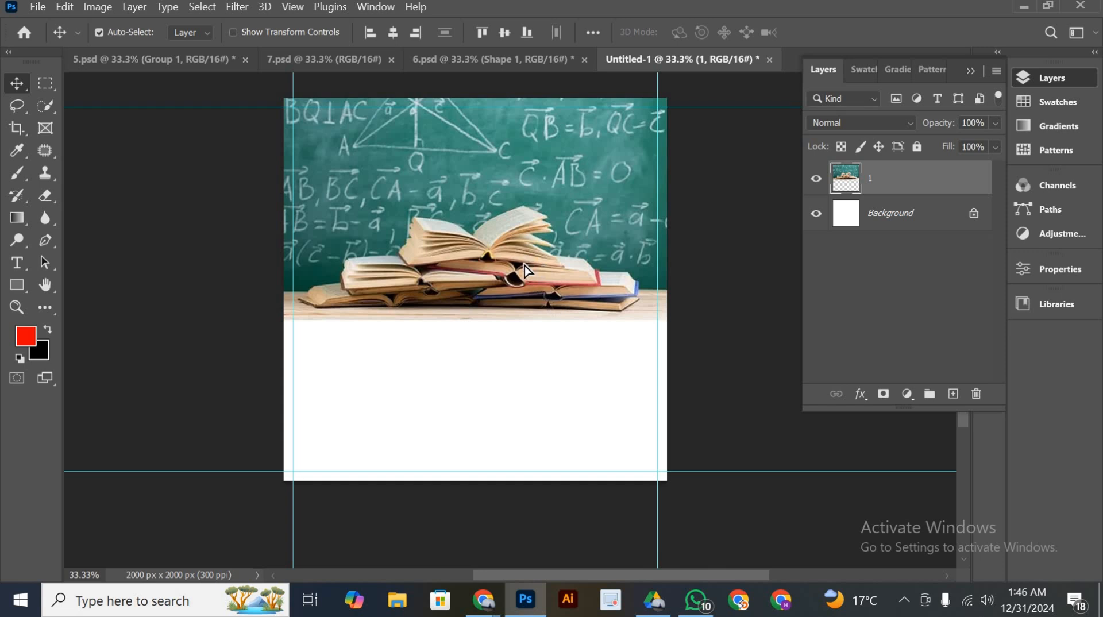
pyautogui.moveTo(521, 278); pyautogui.dragTo(525, 303)
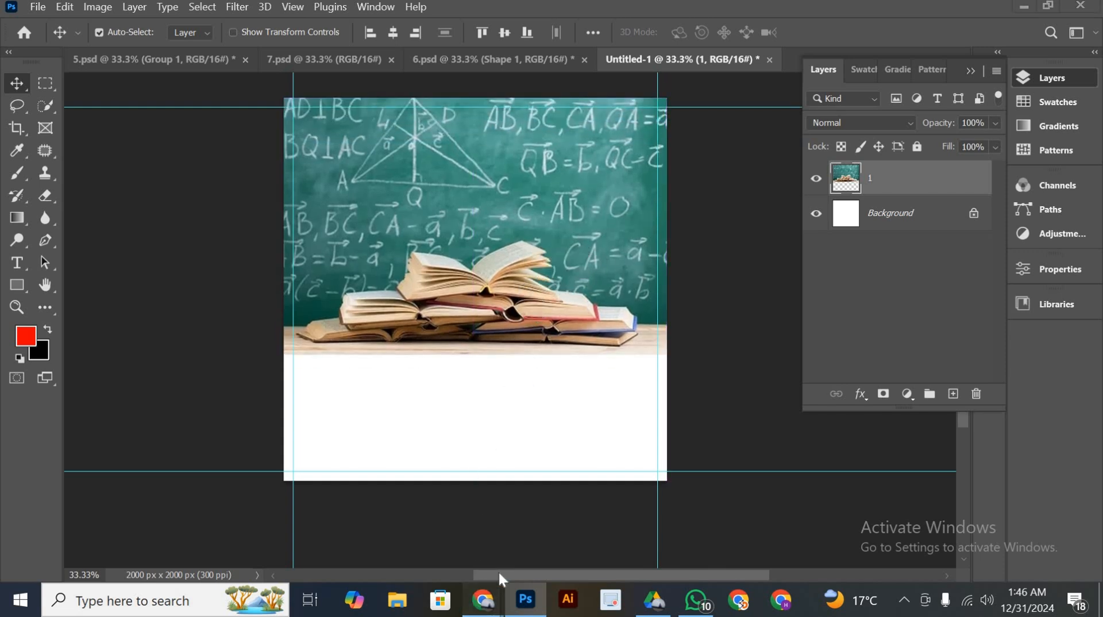
# Switch to Chrome and open imagesbazaar.com in a new browser tab
pyautogui.moveTo(483, 600)
pyautogui.click(549, 532)
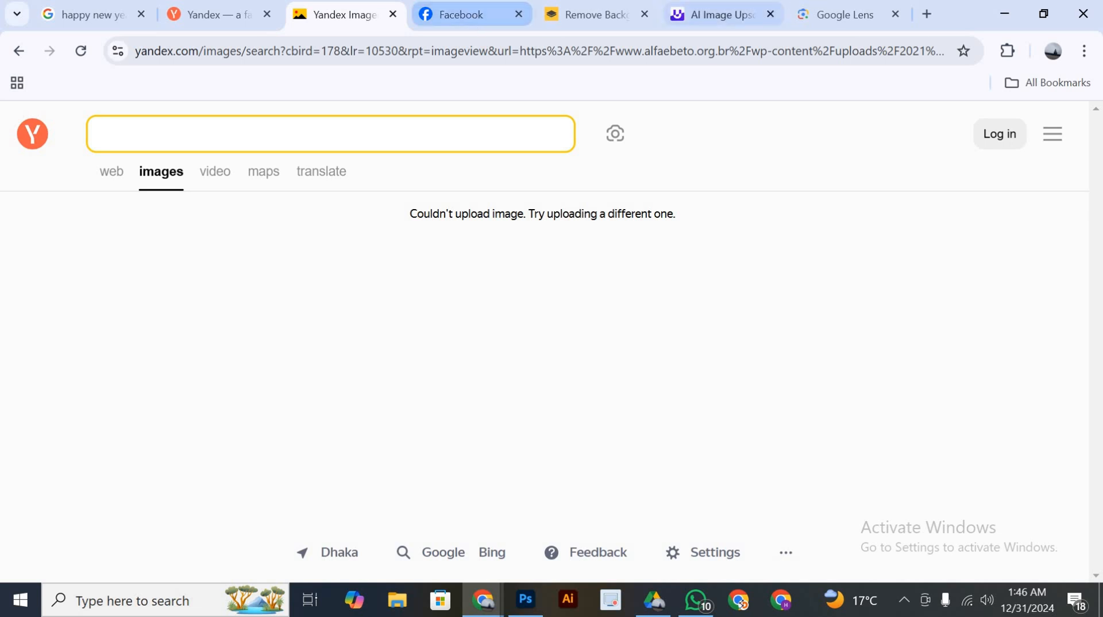
pyautogui.click(927, 14)
pyautogui.click(849, 49)
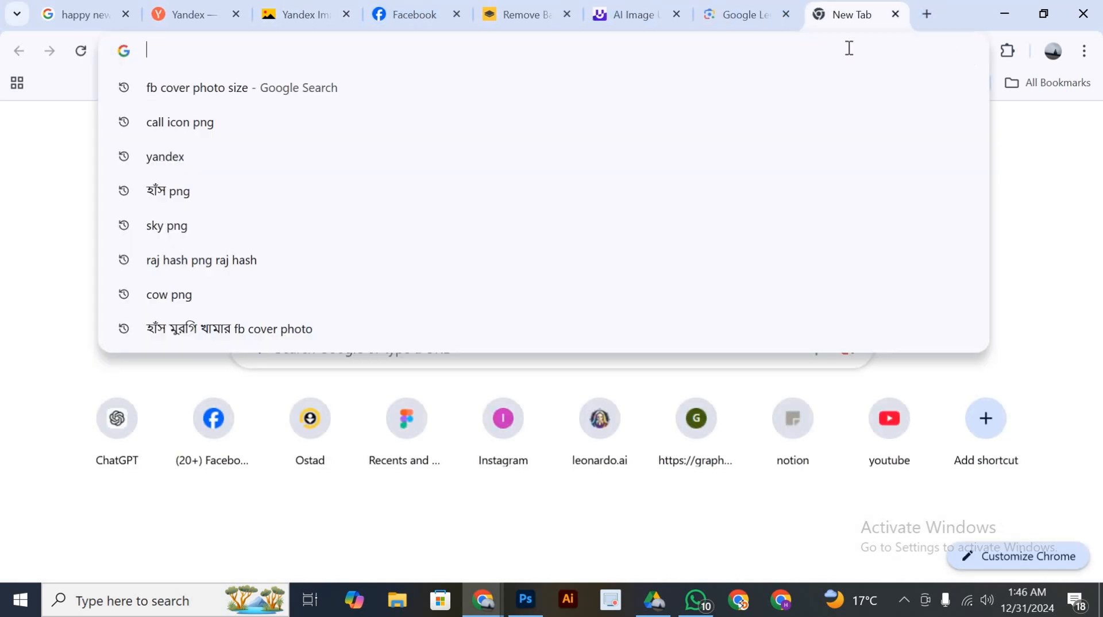
pyautogui.write('imagesbazaar.com')
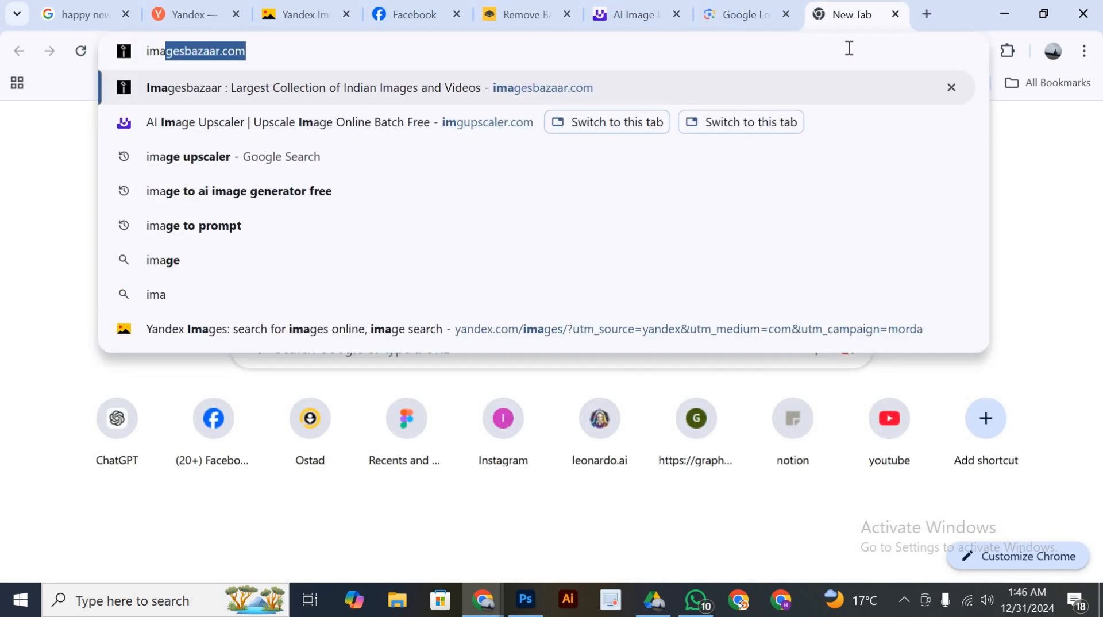
pyautogui.click(274, 95)
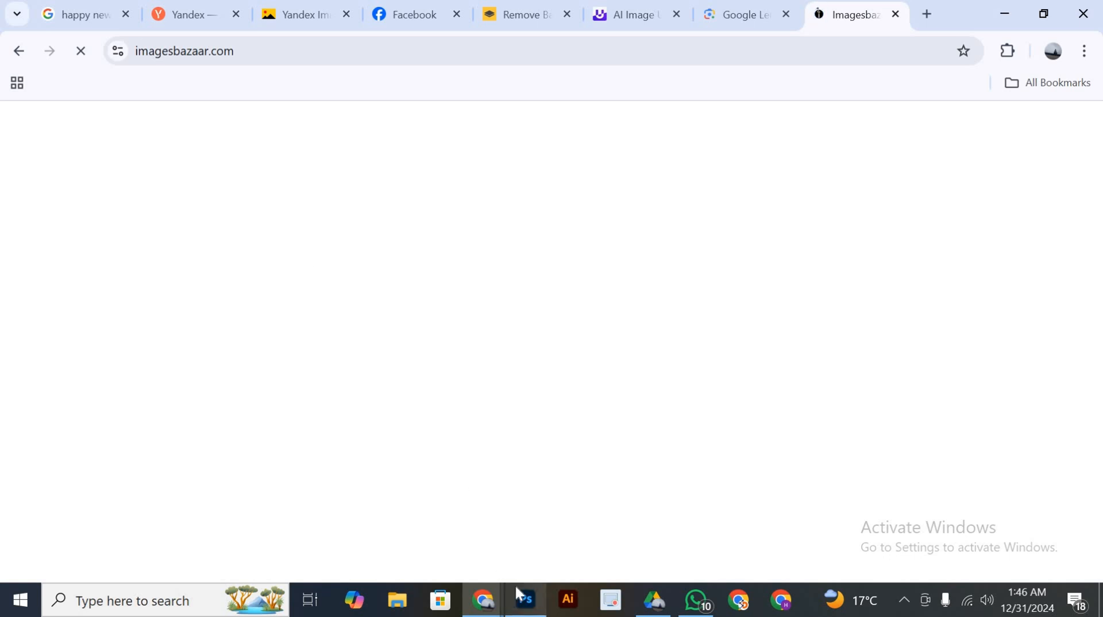
# Return to Photoshop and add a Solid Color fill layer in red c50202 directly above the Background layer
pyautogui.click(524, 599)
pyautogui.click(41, 8)
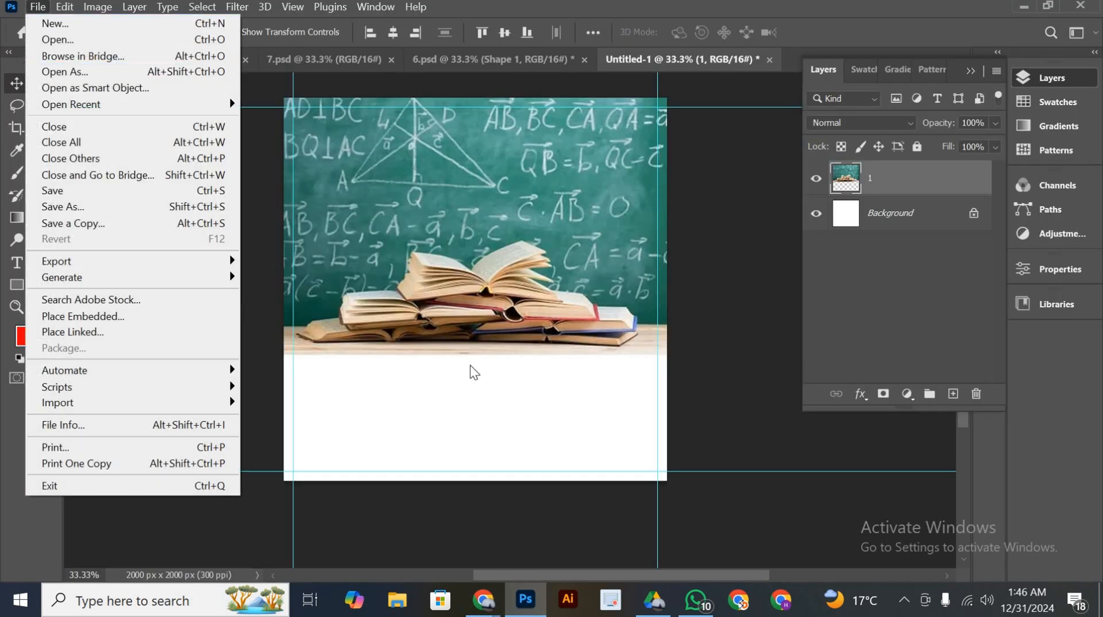
pyautogui.click(470, 371)
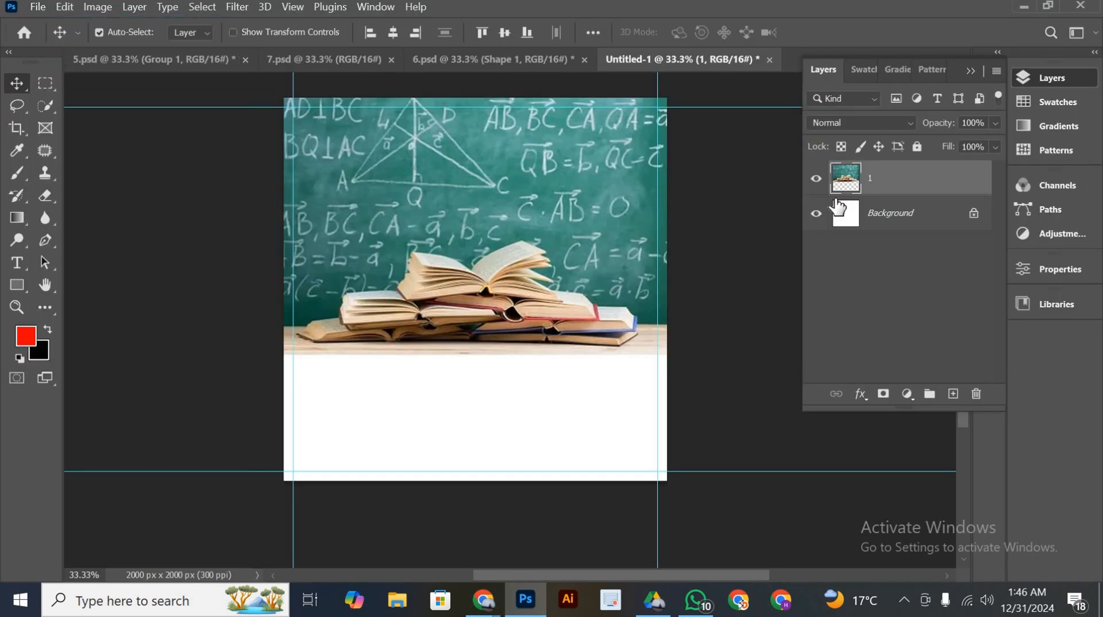
pyautogui.click(911, 228)
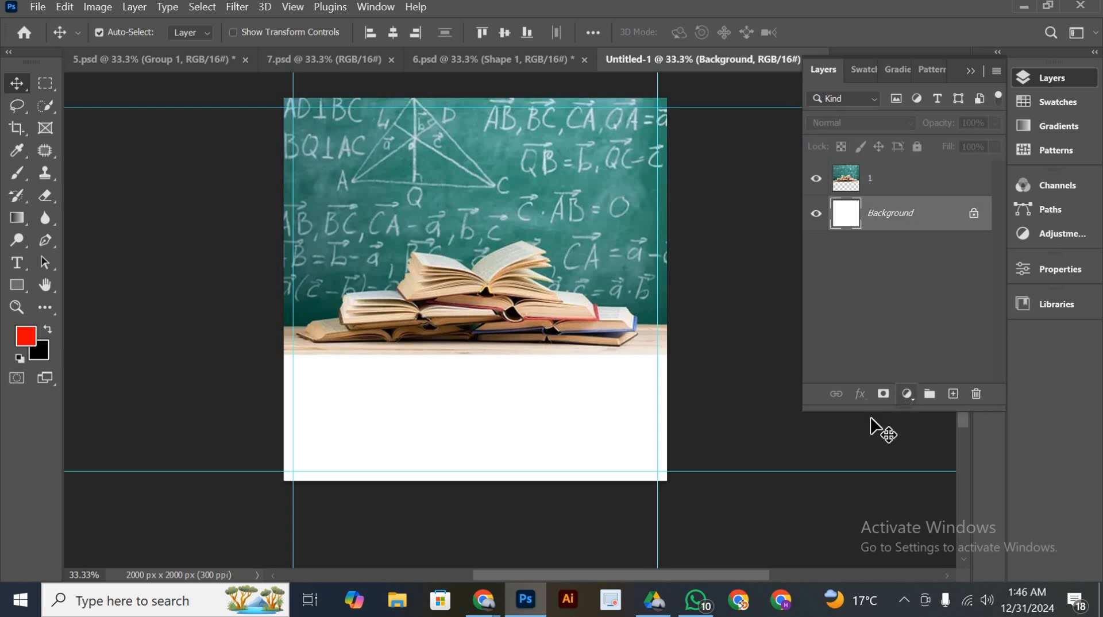
pyautogui.click(906, 394)
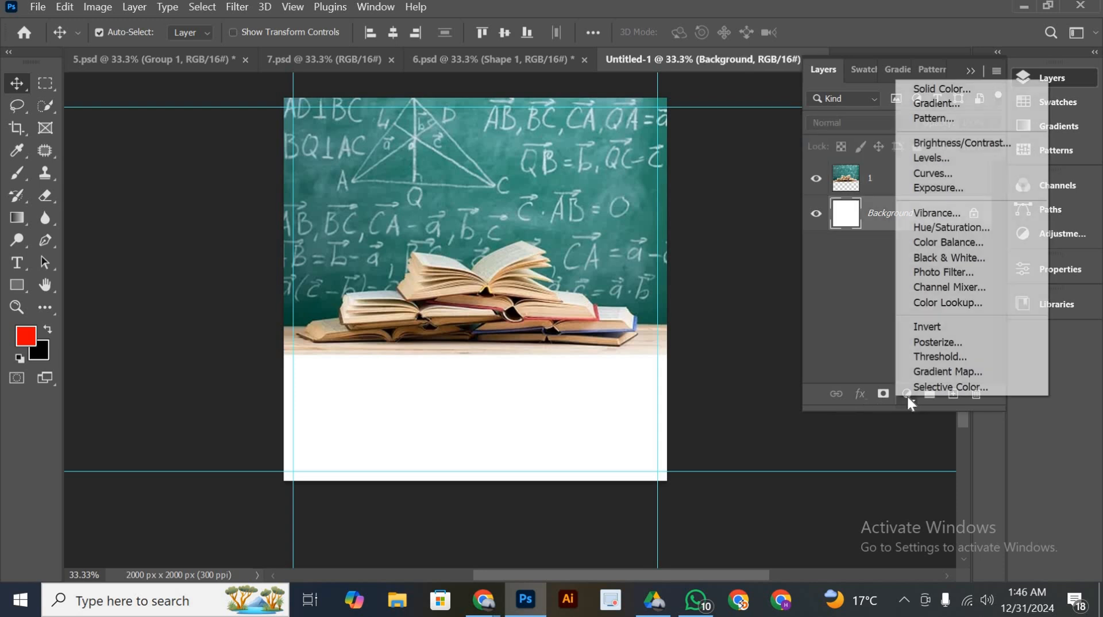
pyautogui.click(939, 89)
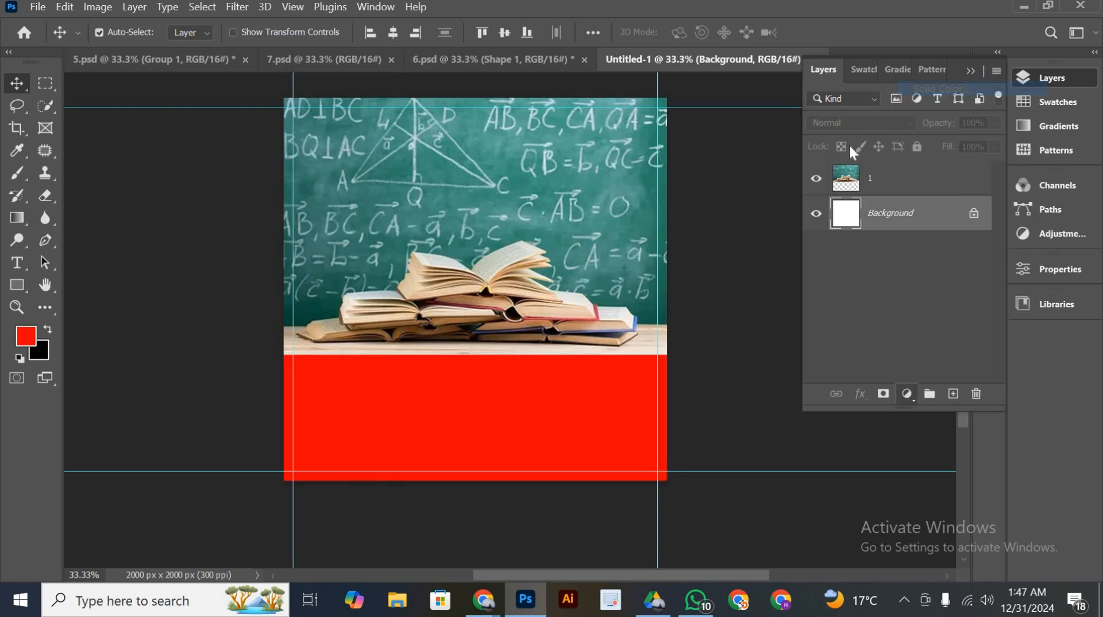
pyautogui.click(862, 329)
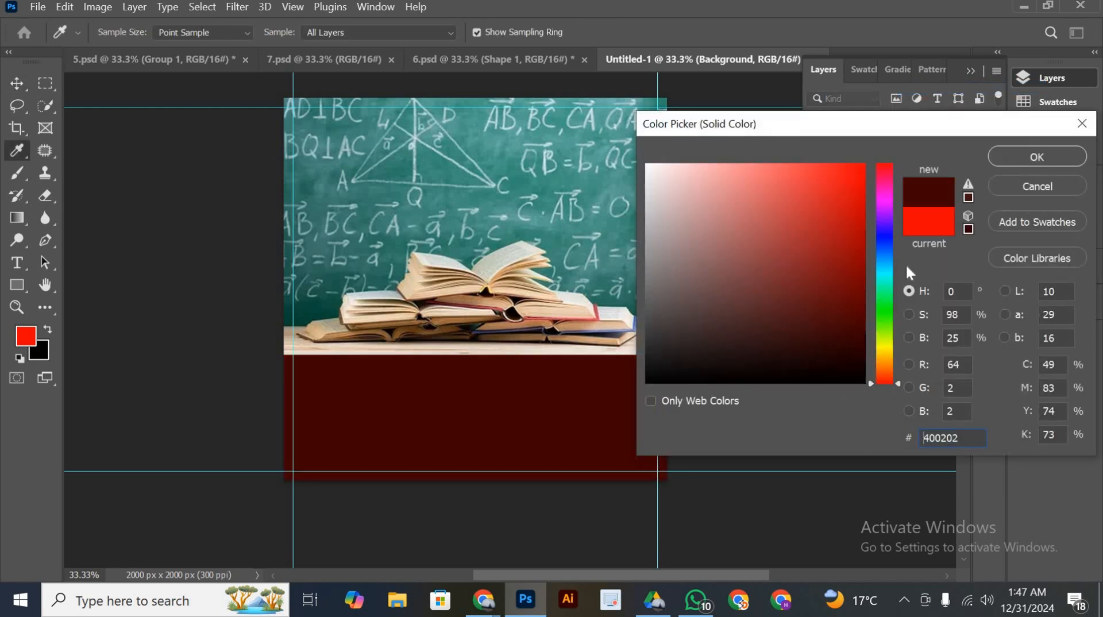
pyautogui.click(880, 326)
pyautogui.click(860, 310)
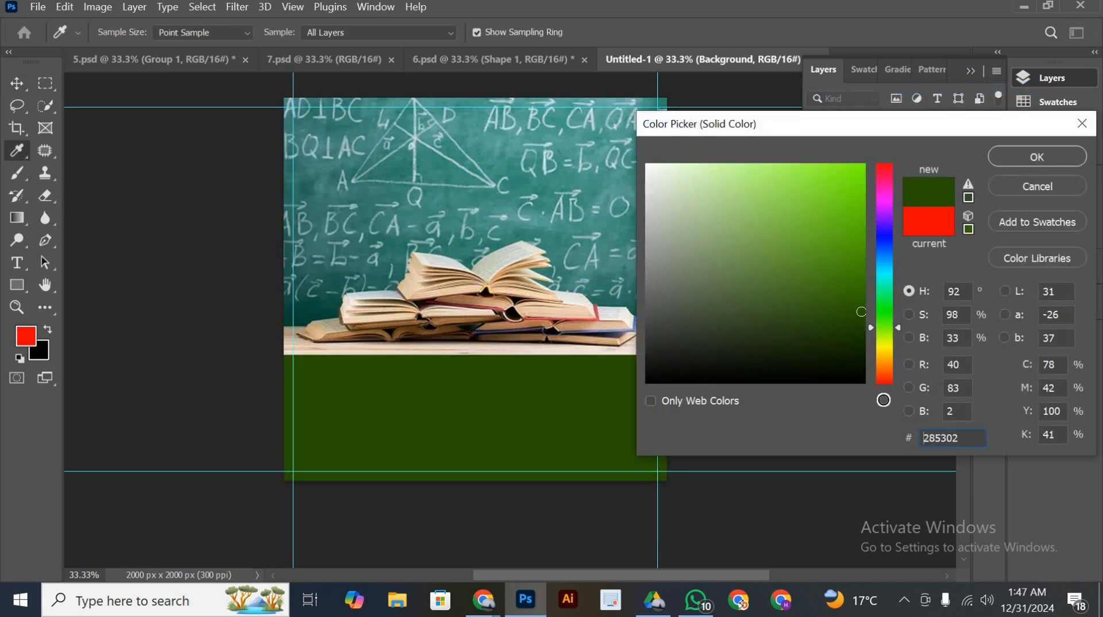
pyautogui.click(884, 383)
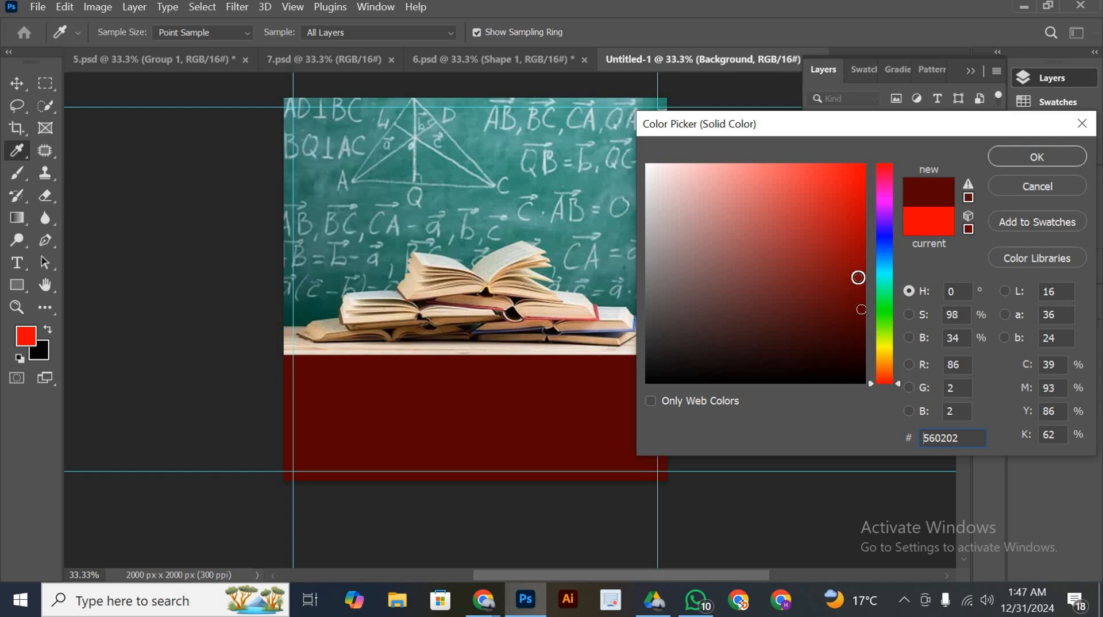
pyautogui.click(857, 278)
pyautogui.click(863, 214)
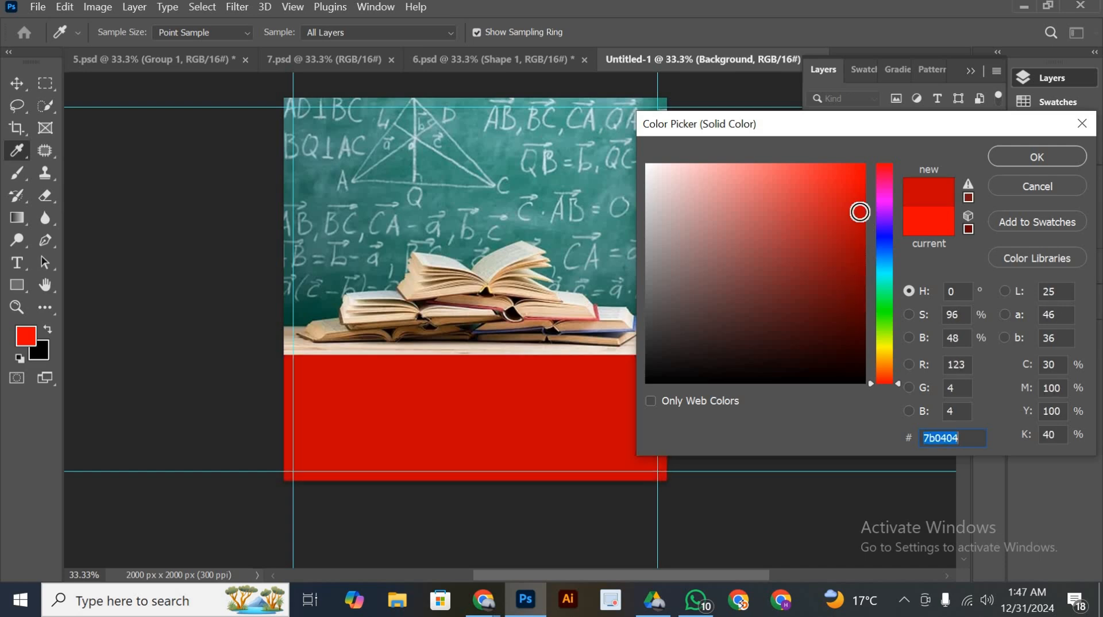
pyautogui.click(1014, 154)
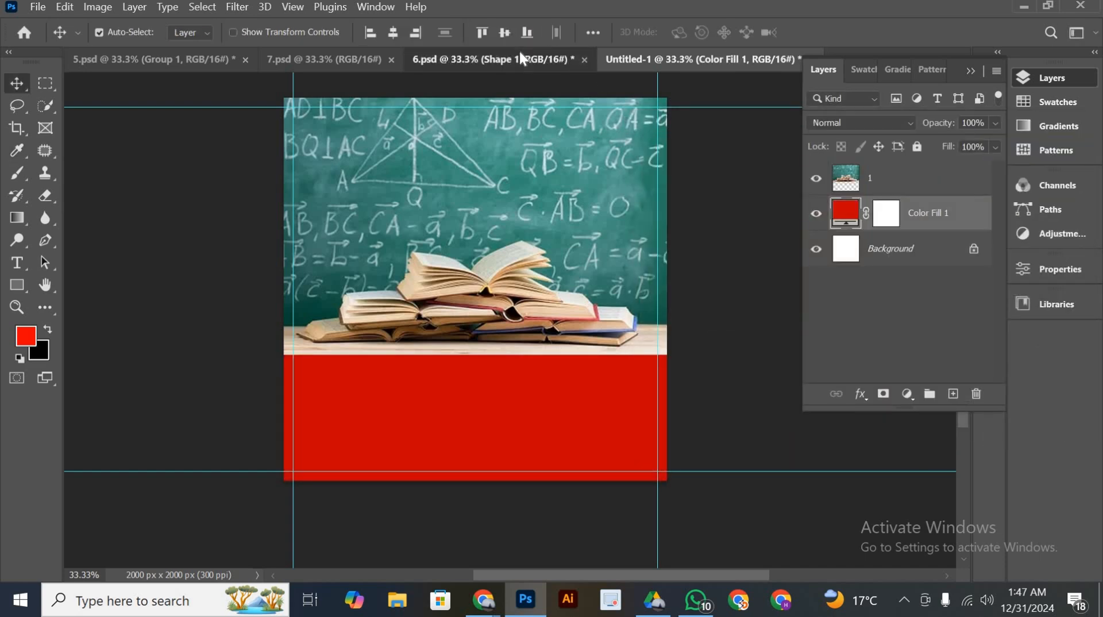
# Copy the hex colour code 930d0d from the Color Fill 2 layer in 7.psd
pyautogui.click(519, 54)
pyautogui.click(349, 60)
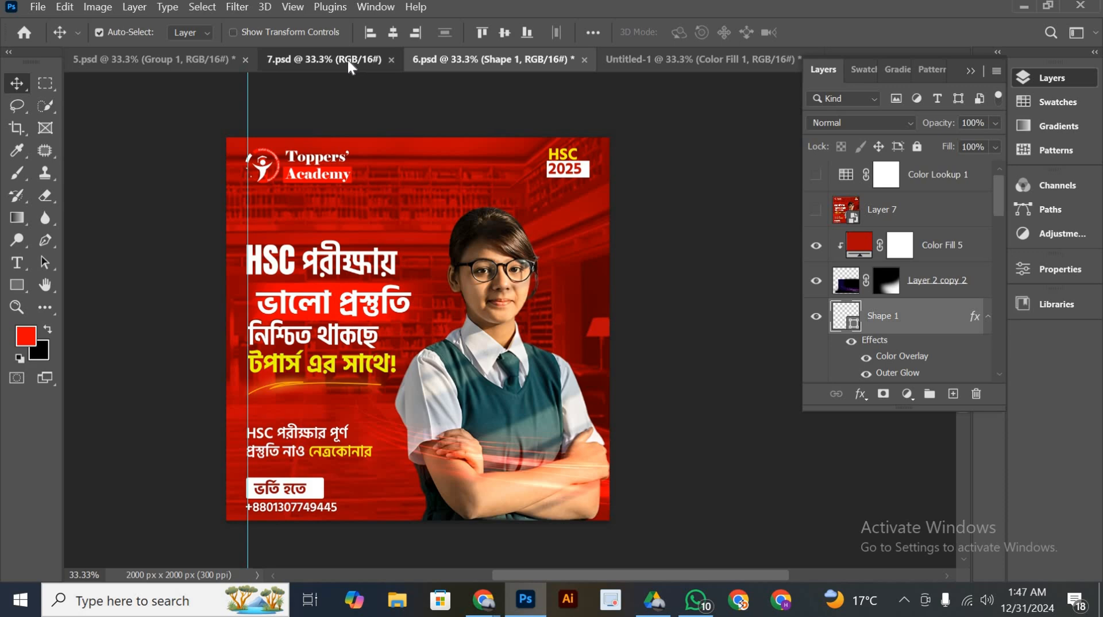
pyautogui.scroll(-10, 916, 319)
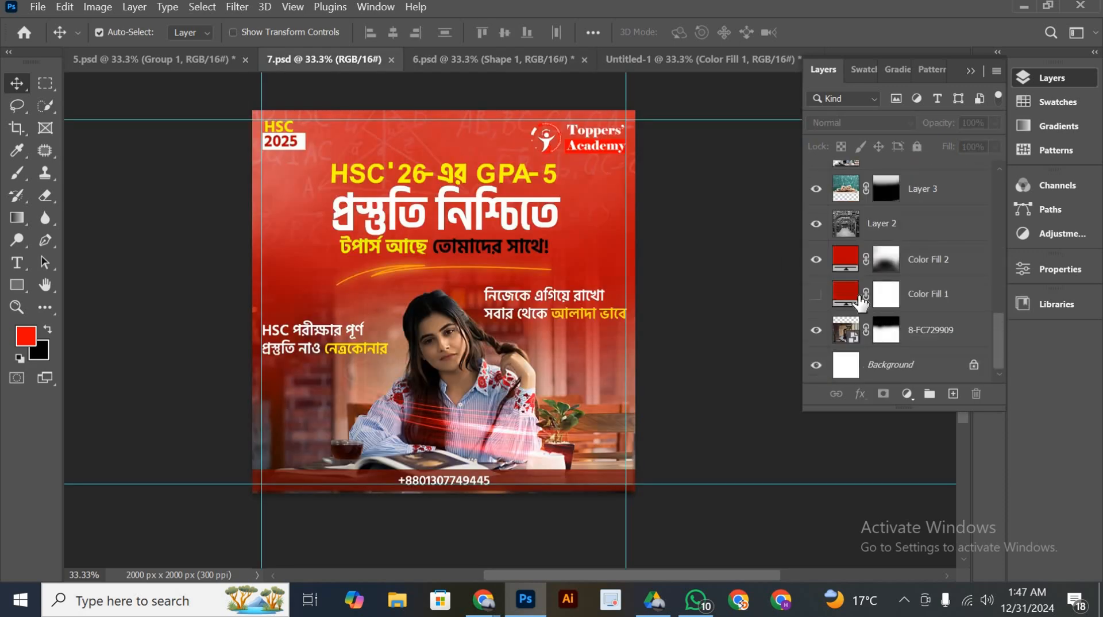
pyautogui.click(848, 264)
pyautogui.doubleClick(848, 264)
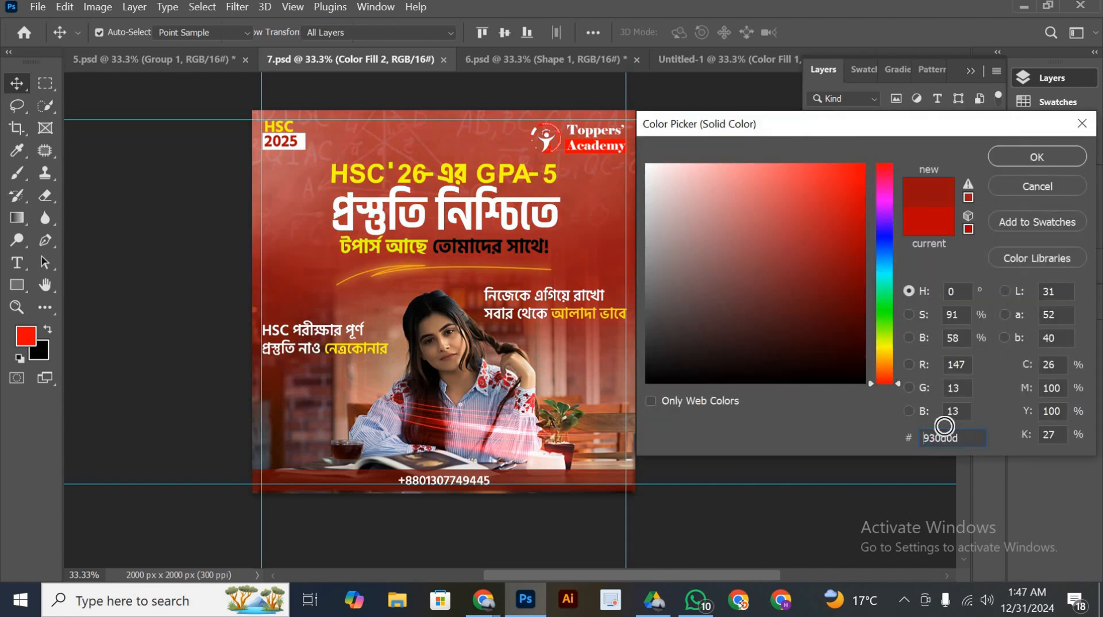
pyautogui.moveTo(968, 437); pyautogui.dragTo(901, 435)
pyautogui.hotkey('ctrl', 'c')
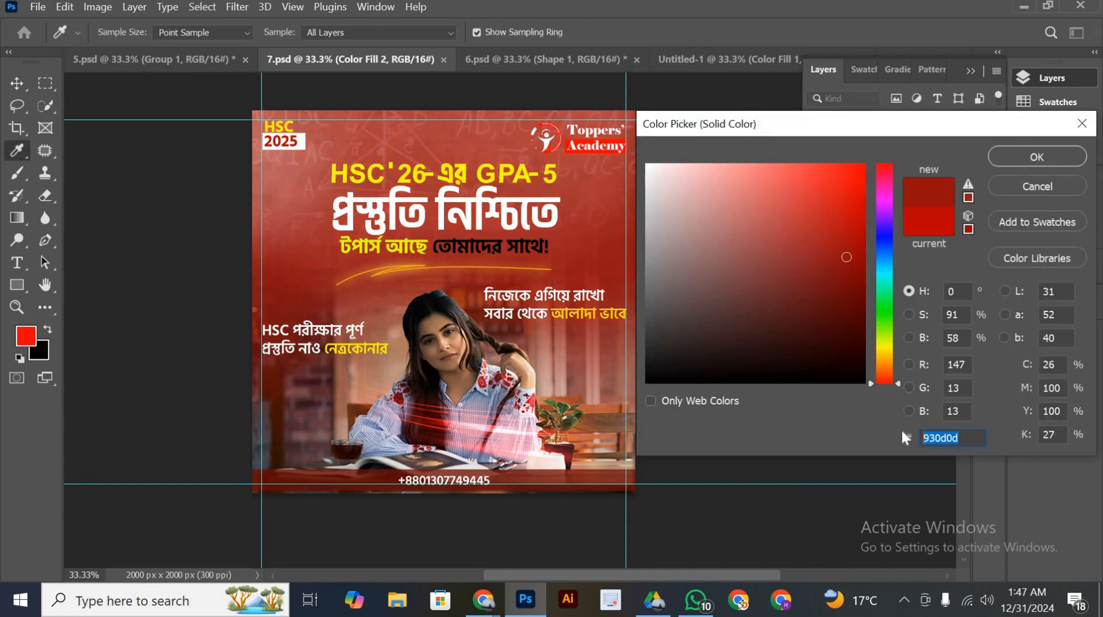
pyautogui.click(1039, 157)
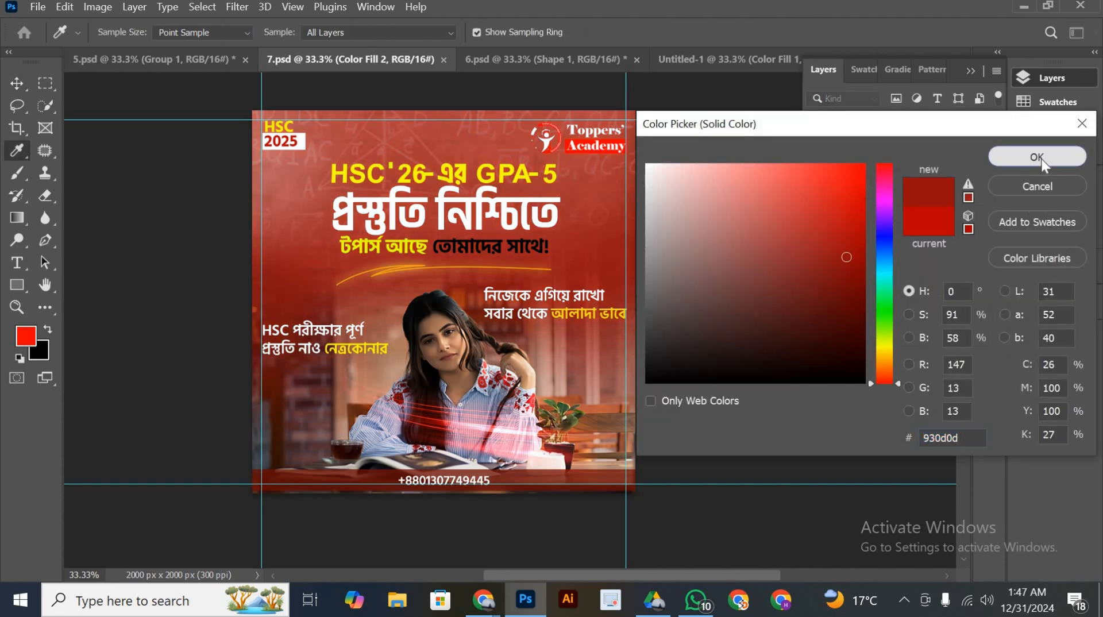
# Set the colour of the Color Fill 1 layer in Untitled-1 to 930d0d
pyautogui.click(684, 62)
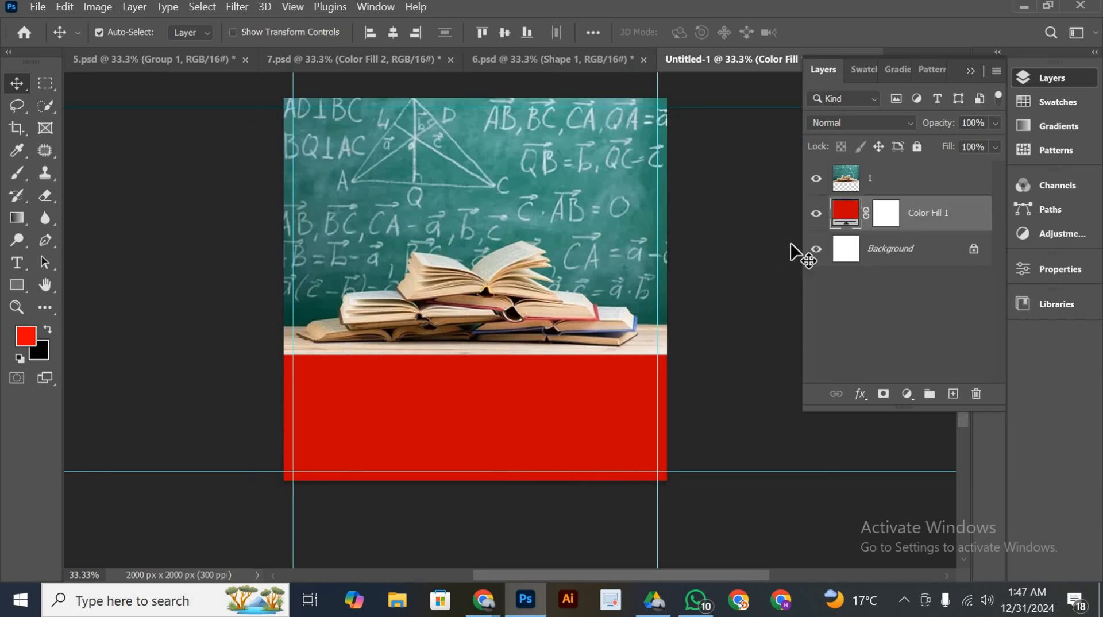
pyautogui.doubleClick(849, 209)
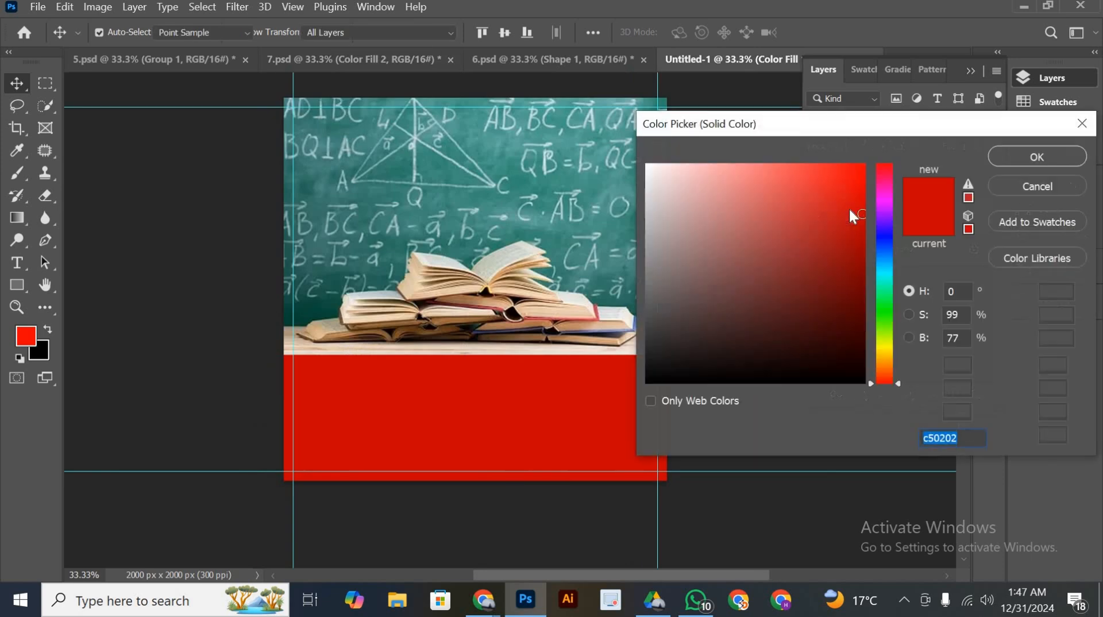
pyautogui.hotkey('ctrl', 'v')
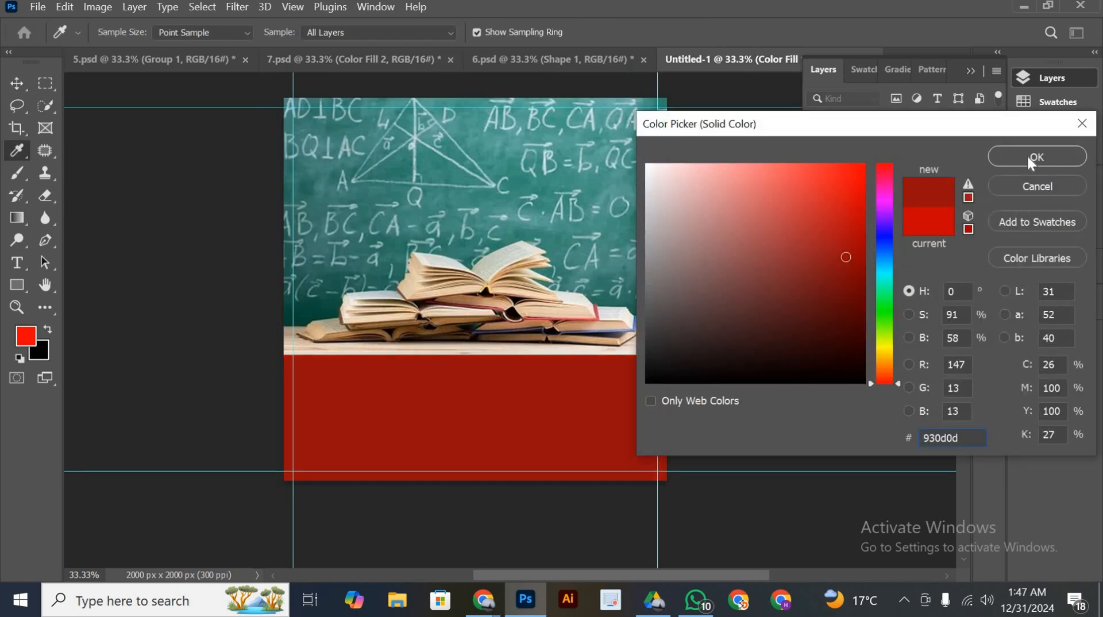
pyautogui.click(1028, 159)
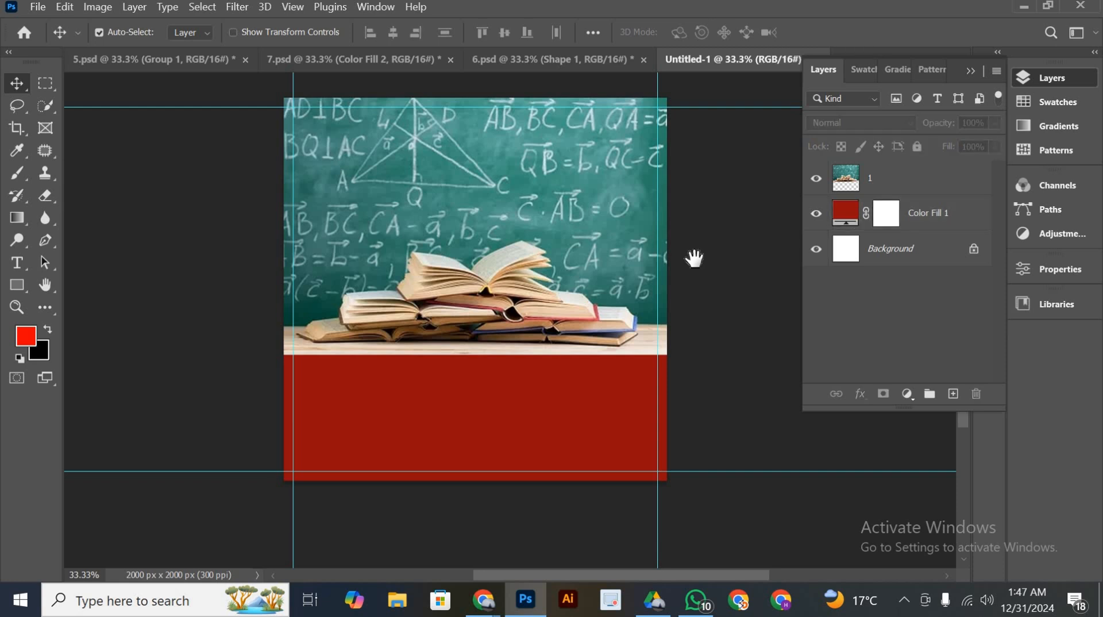
# Set the blend mode of the chalkboard-and-books picture layer to Soft Light
pyautogui.moveTo(694, 258); pyautogui.dragTo(685, 270)
pyautogui.click(575, 237)
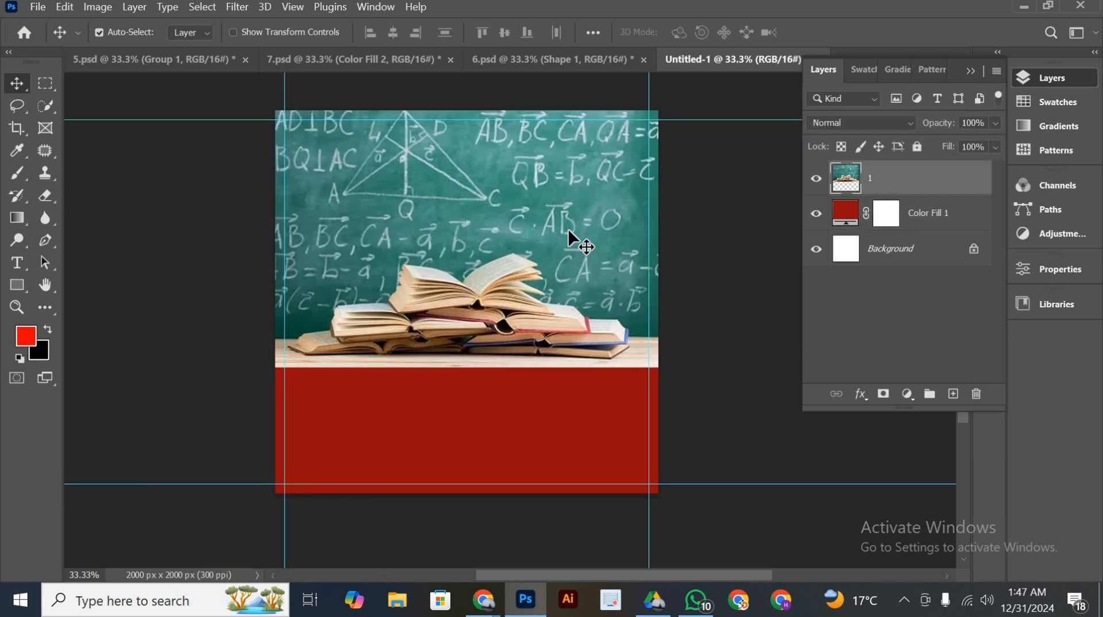
pyautogui.click(907, 120)
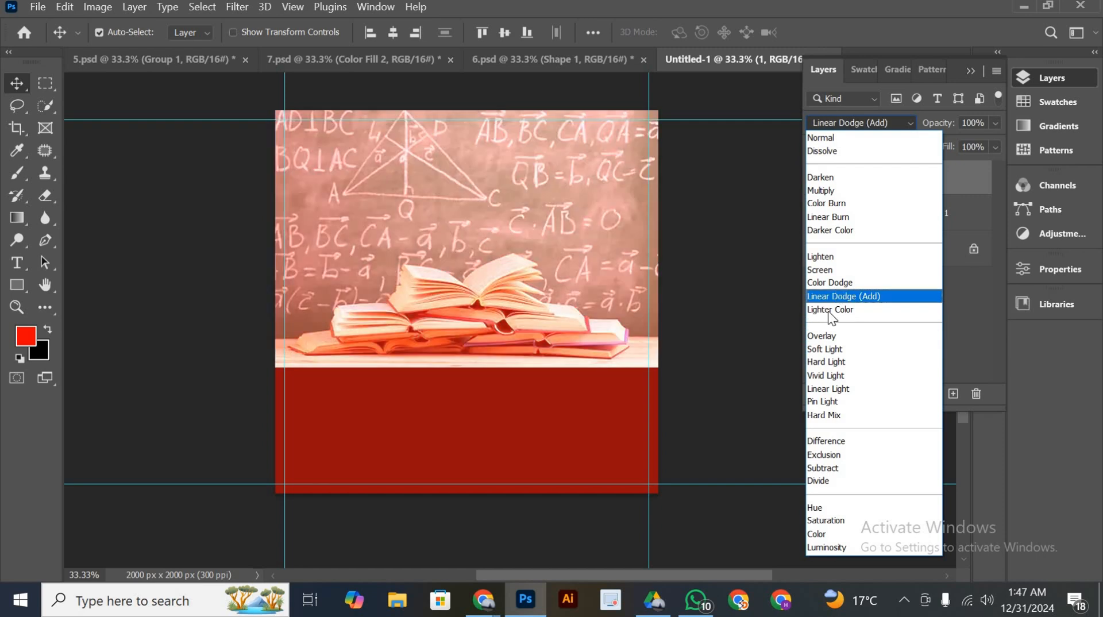
pyautogui.click(823, 349)
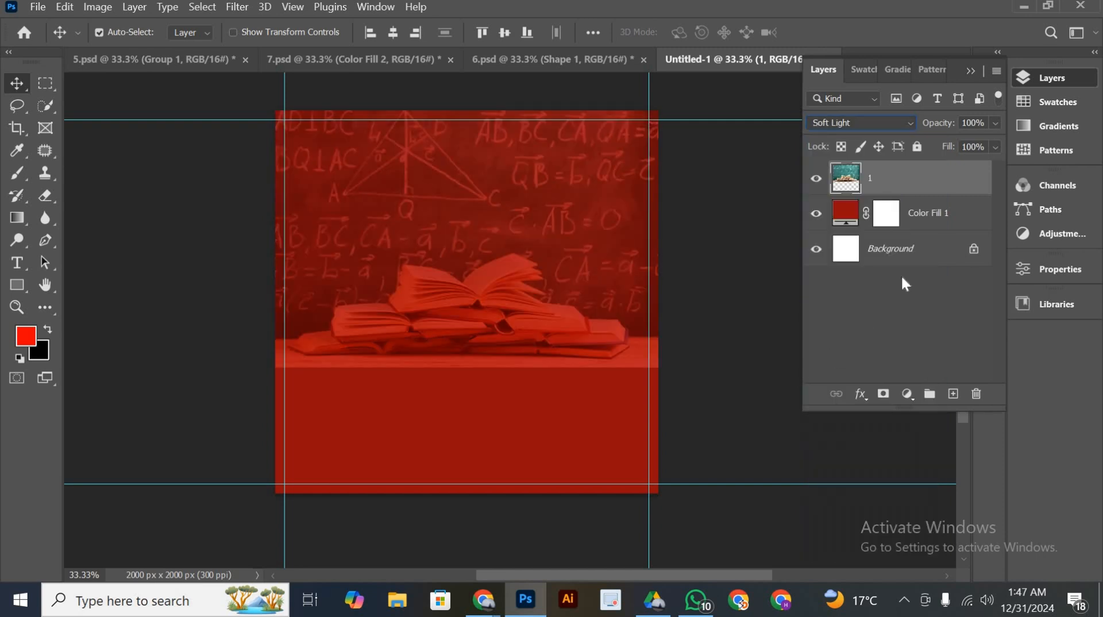
# Add a layer mask to the chalkboard-and-books layer and hide its lower part with a soft black 1200 px brush, raising the opacity to 100%
pyautogui.click(883, 394)
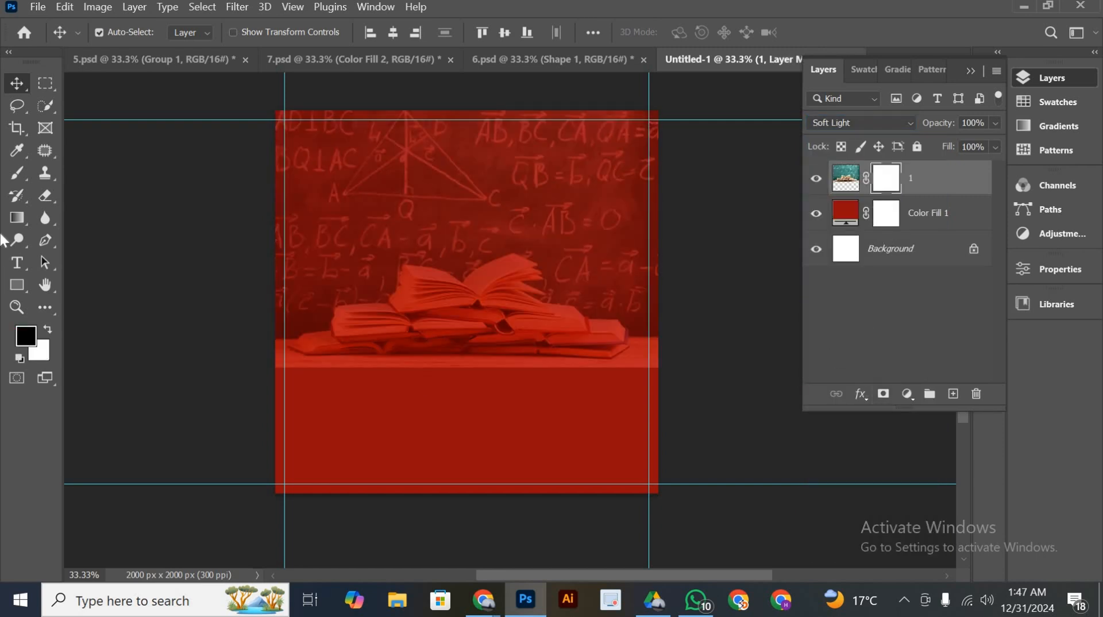
pyautogui.press('b')
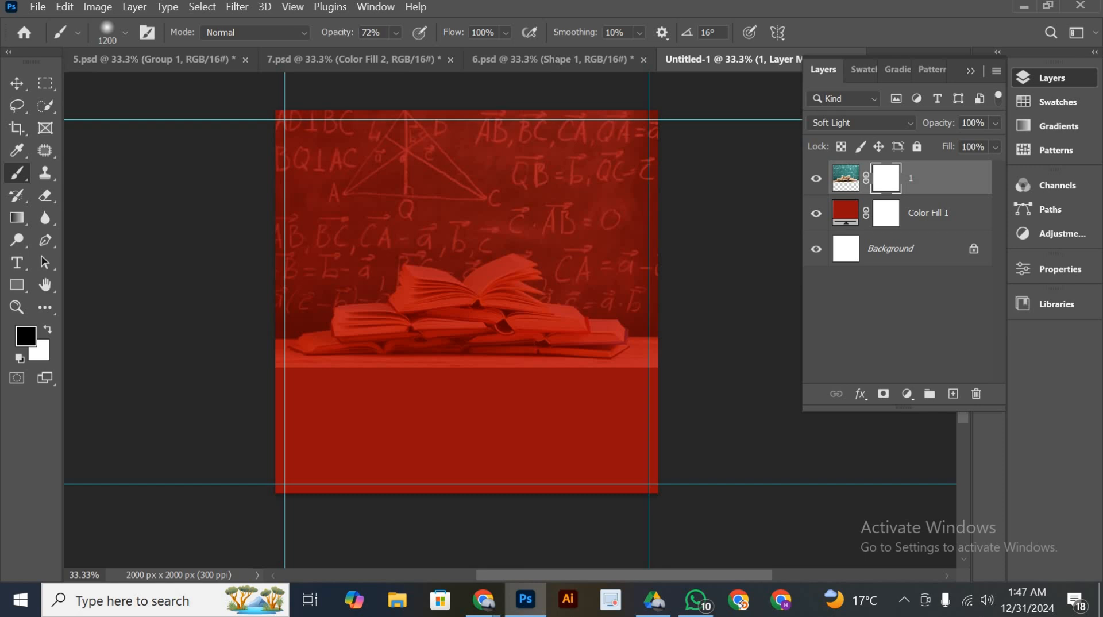
pyautogui.moveTo(287, 322); pyautogui.dragTo(603, 316)
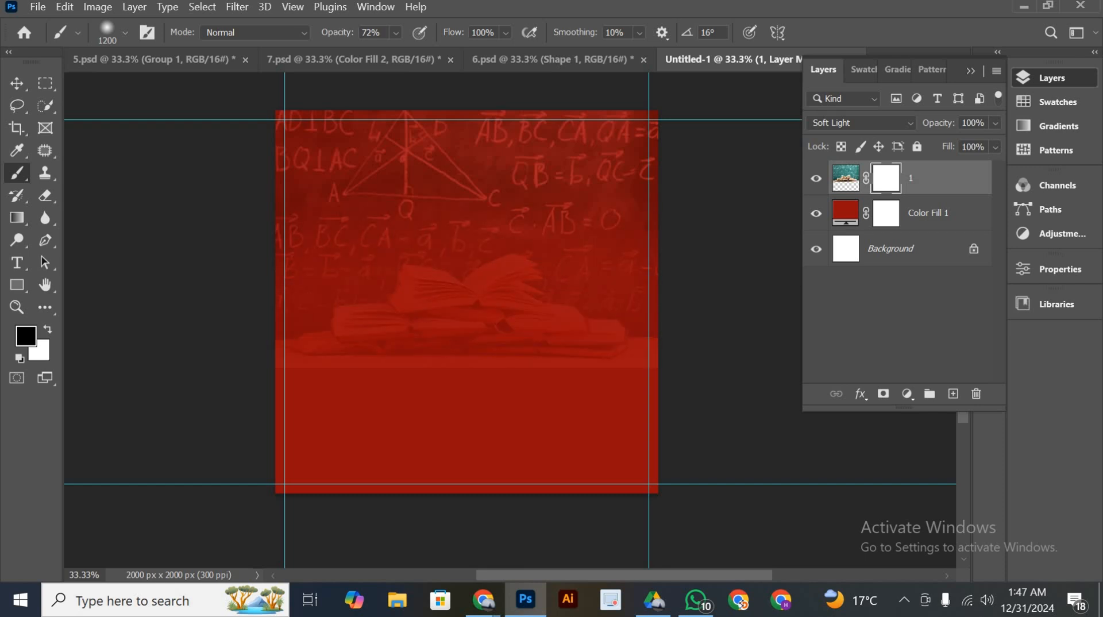
pyautogui.click(396, 33)
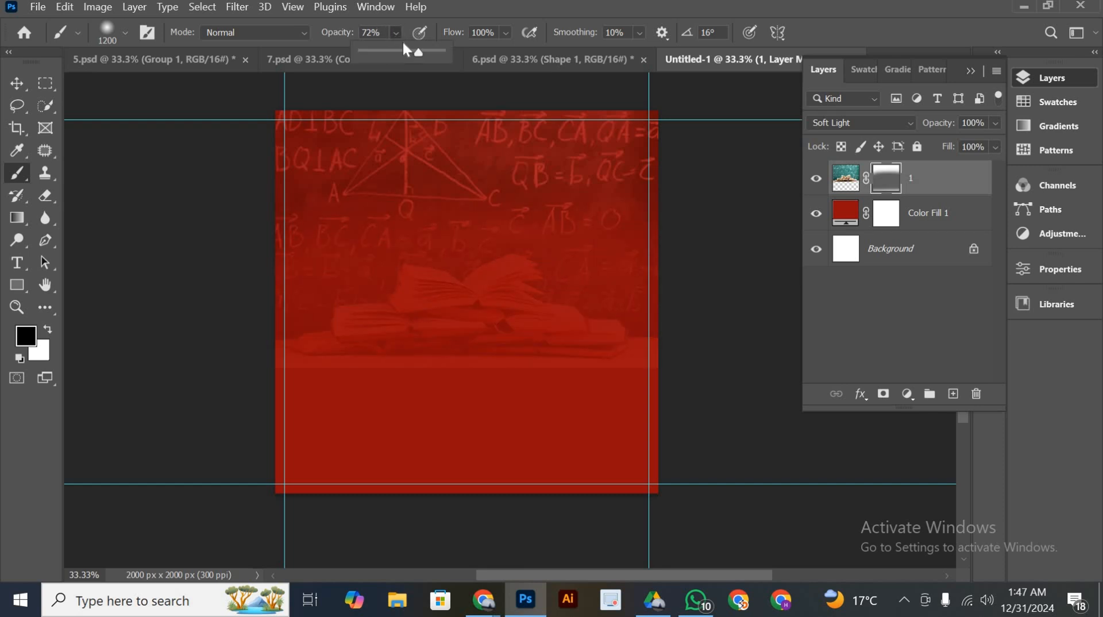
pyautogui.moveTo(374, 350); pyautogui.dragTo(414, 356)
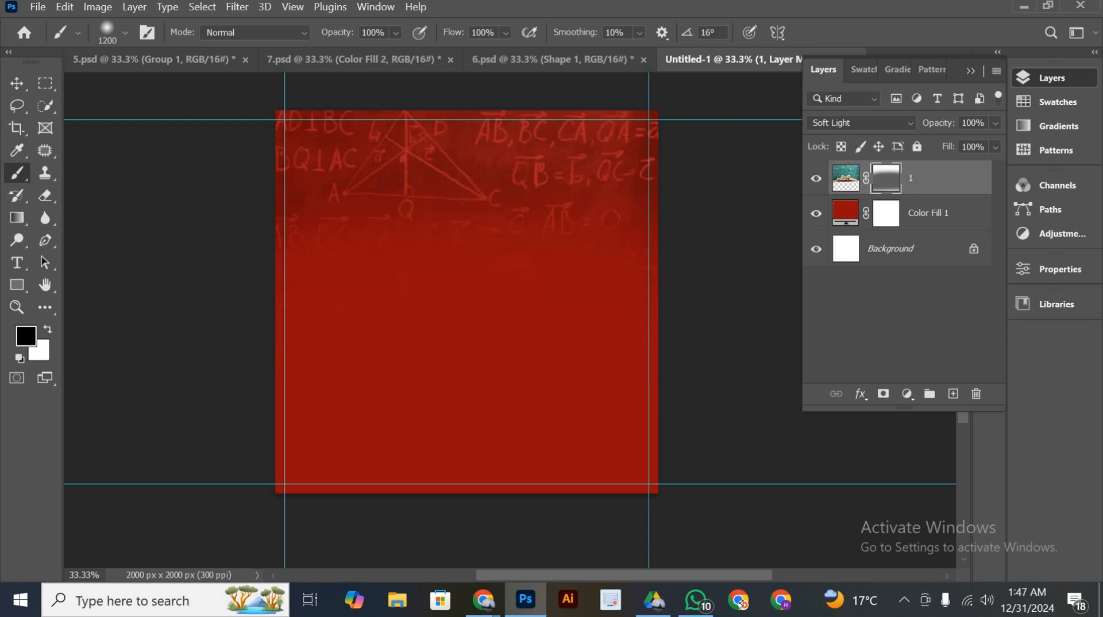
# Set the brush opacity to 6% and lightly soften the mask's fade edge below the chalkboard formulas
pyautogui.click(396, 33)
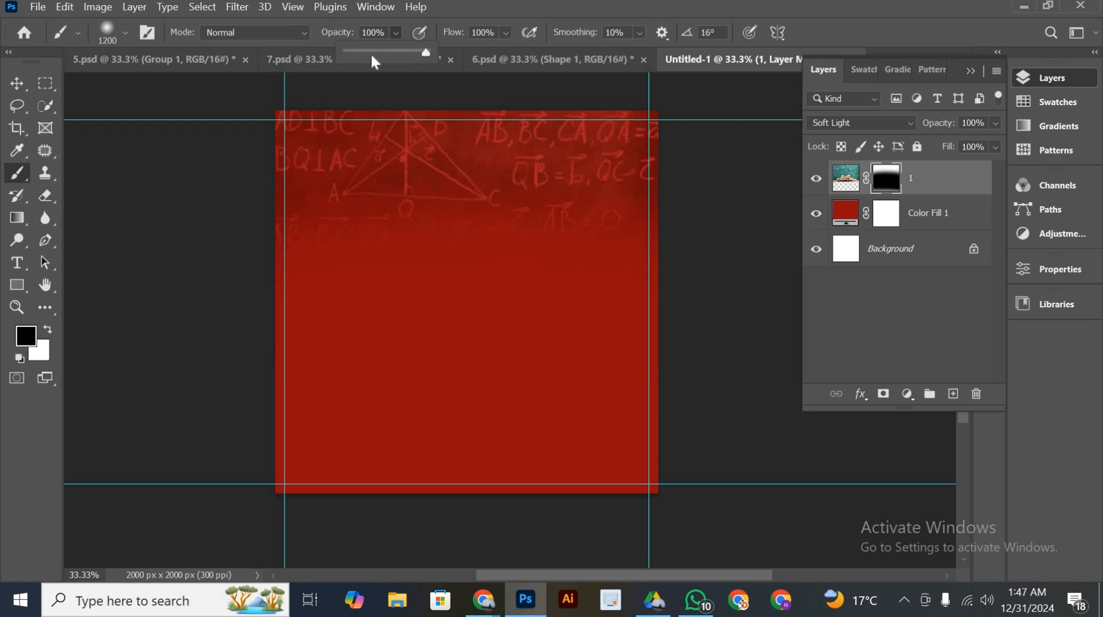
pyautogui.click(352, 57)
pyautogui.click(402, 304)
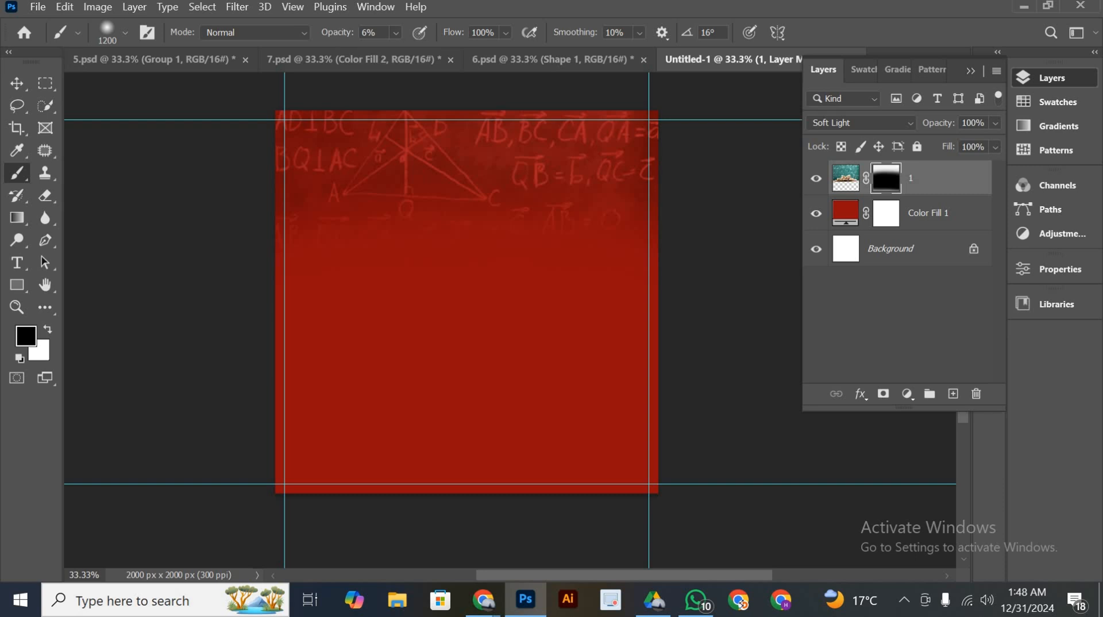
pyautogui.click(18, 82)
pyautogui.scroll(-2, 596, 266)
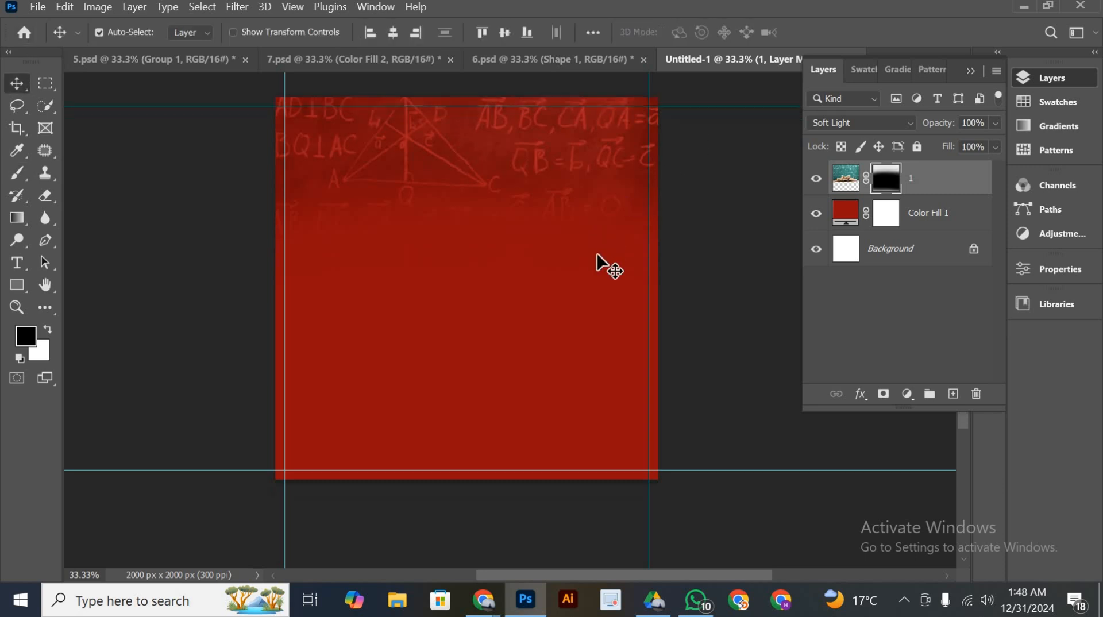
pyautogui.scroll(2, 706, 346)
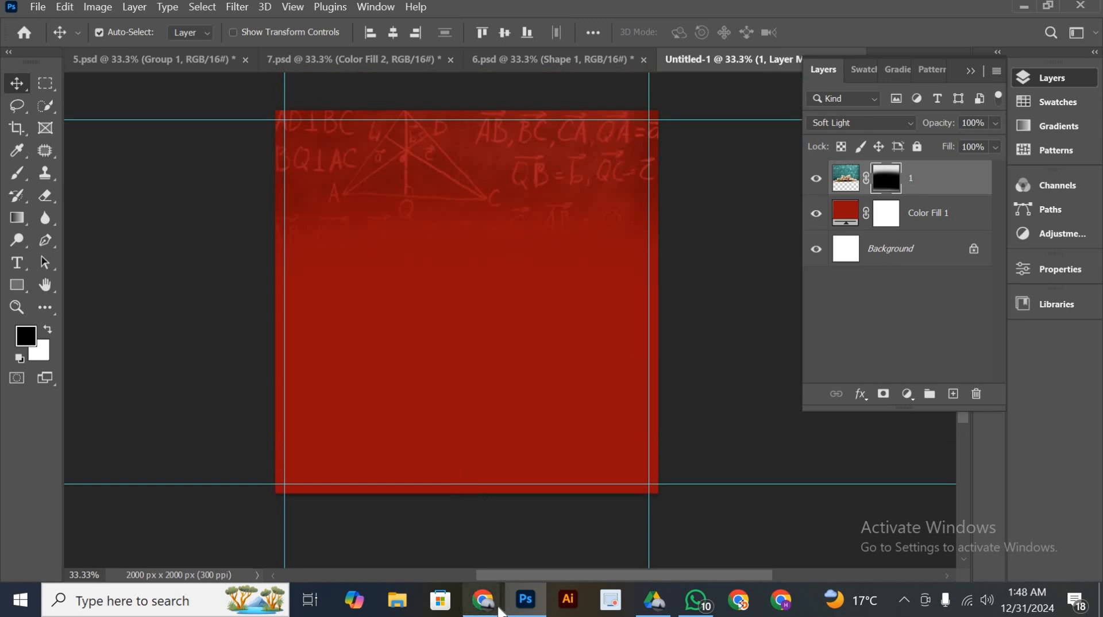
# Switch to the imagesbazaar.com page in Chrome and search its images for "student with laptop"
pyautogui.moveTo(482, 600)
pyautogui.click(566, 553)
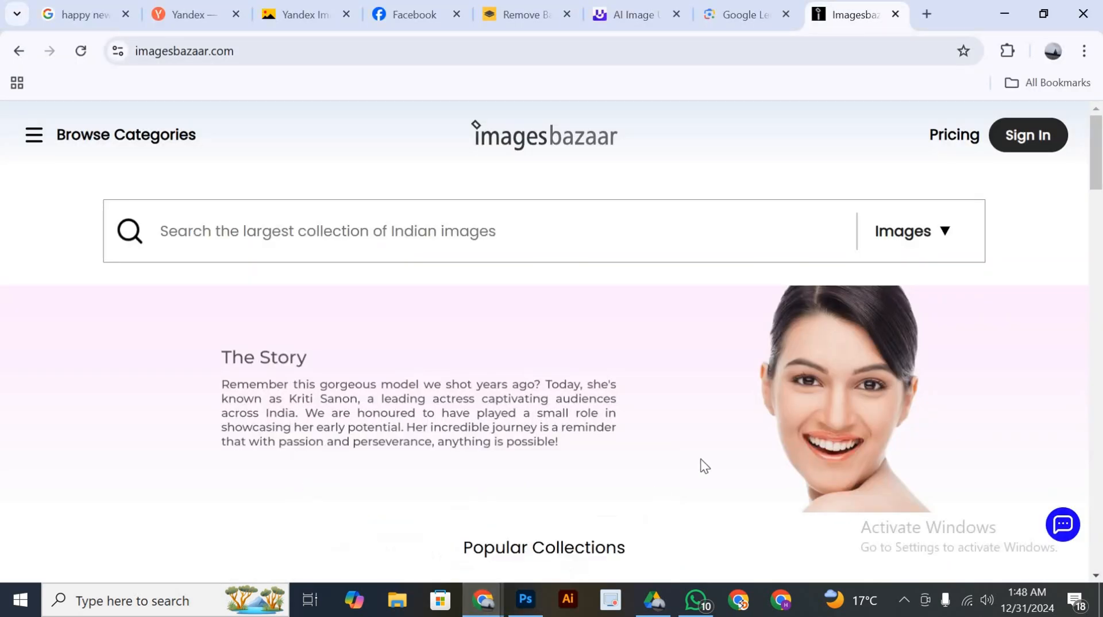
pyautogui.scroll(-6, 700, 462)
pyautogui.scroll(-3, 651, 441)
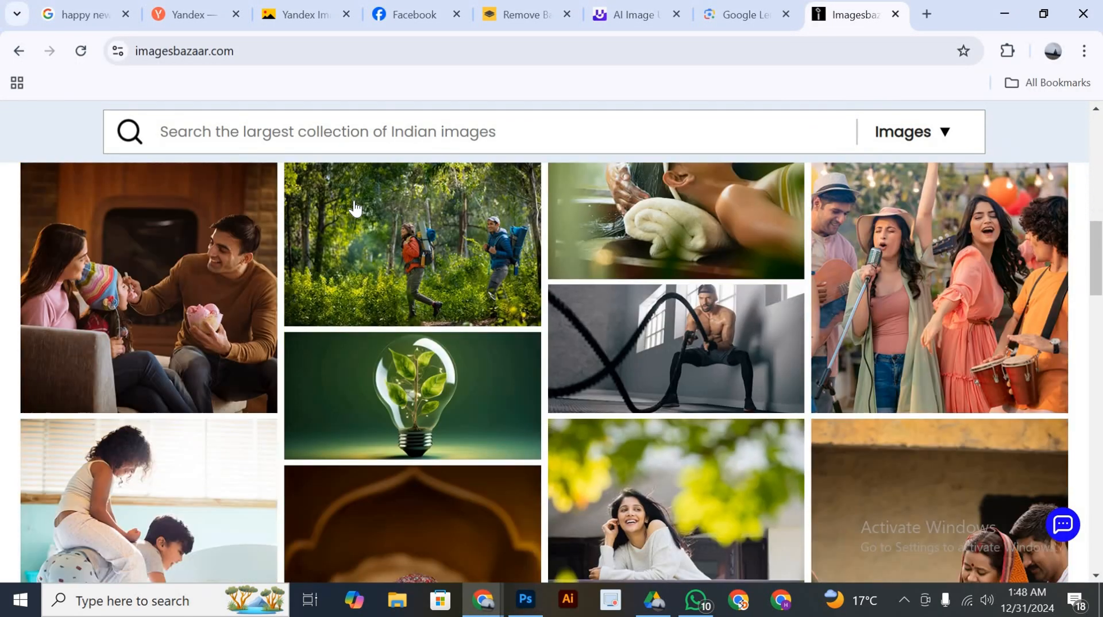
pyautogui.click(331, 120)
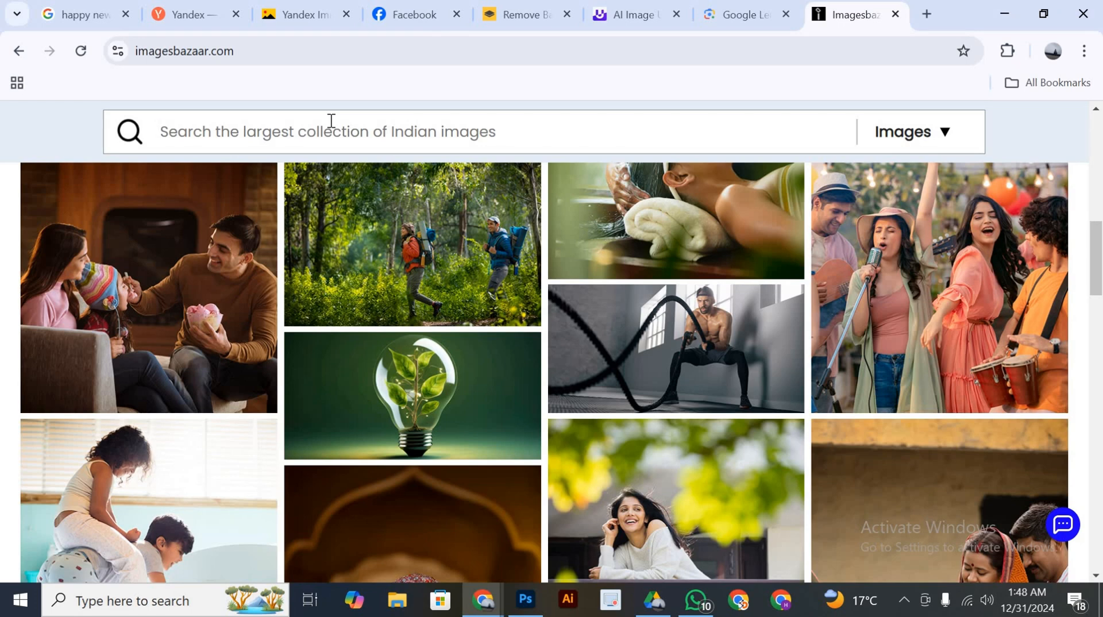
pyautogui.write('SAS')
pyautogui.press('BackSpace')
pyautogui.press('BackSpace')
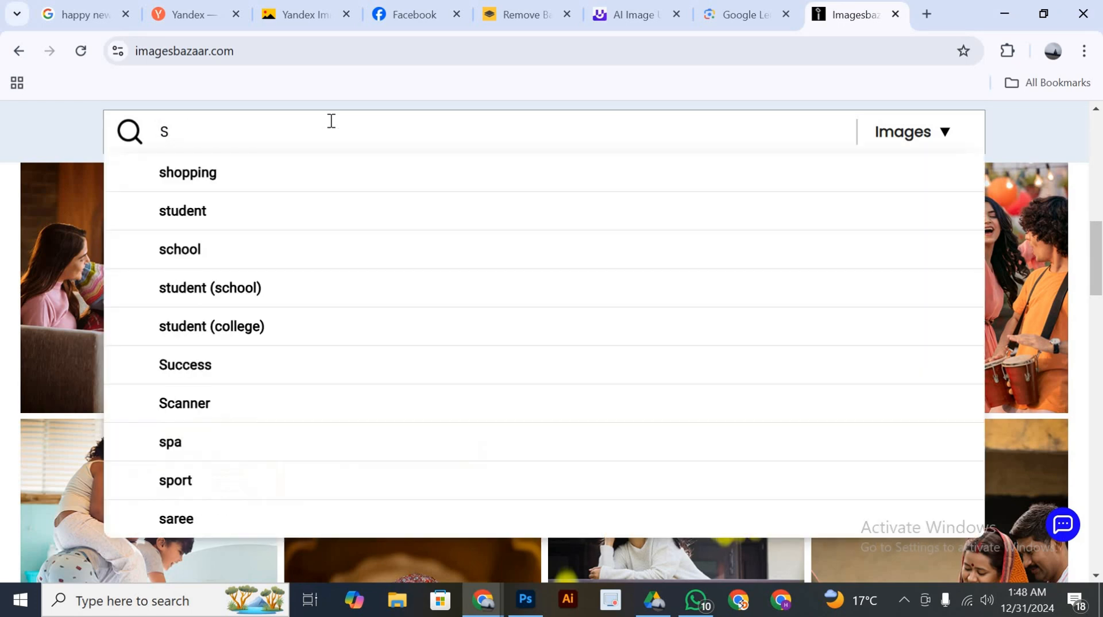
pyautogui.write('tudent')
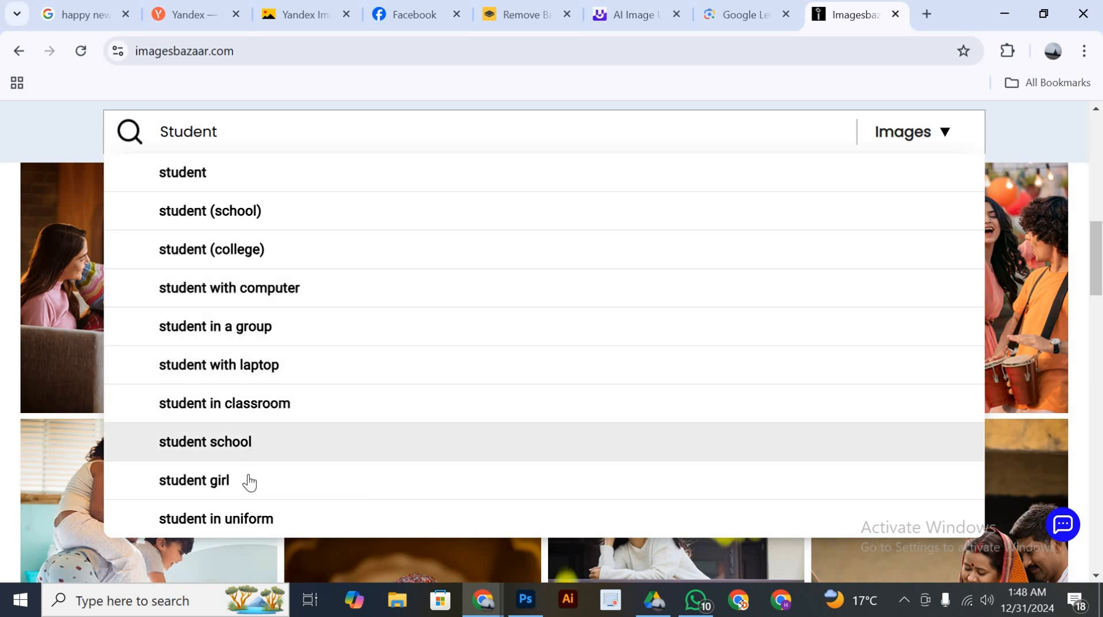
pyautogui.scroll(-3, 244, 499)
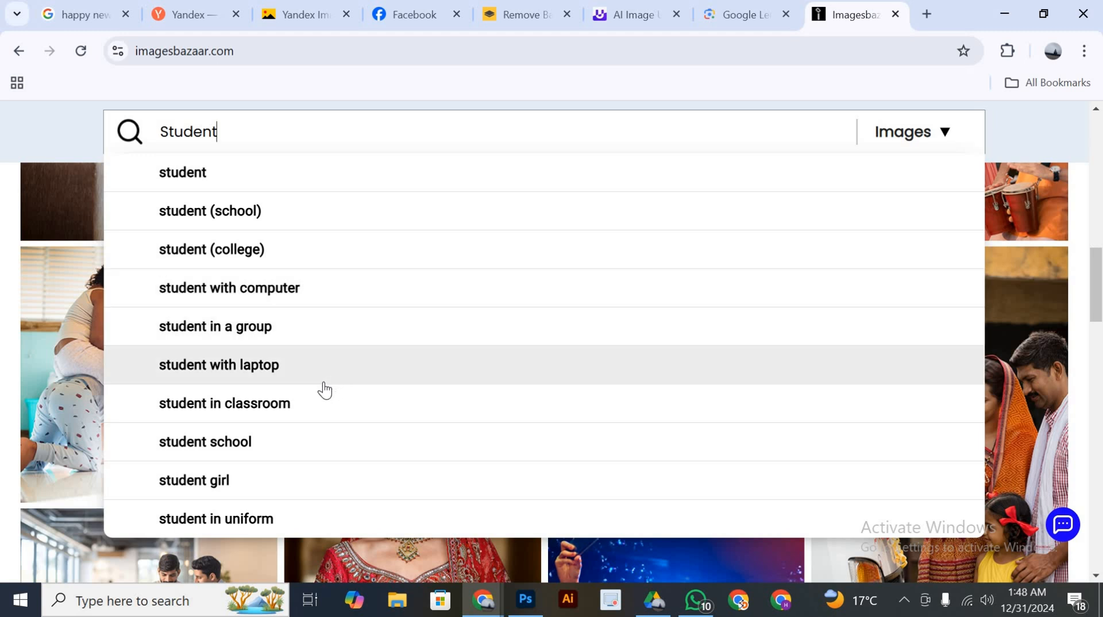
pyautogui.click(270, 374)
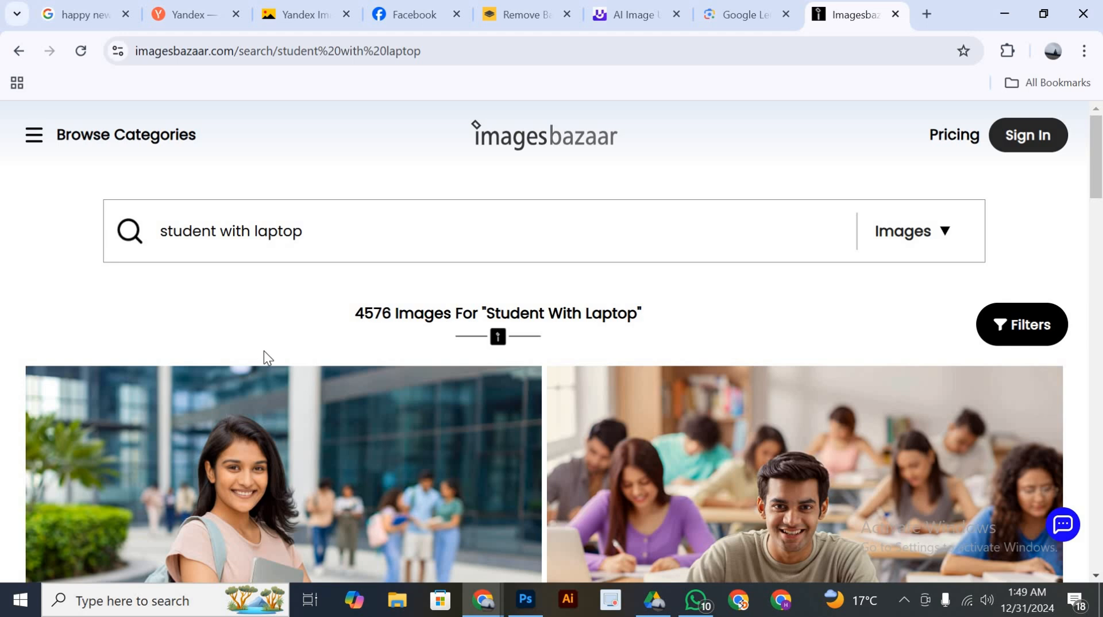
# Browse the "student with laptop" results for a student photo suitable for the coaching poster
pyautogui.scroll(-3, 260, 291)
pyautogui.scroll(-12, 514, 442)
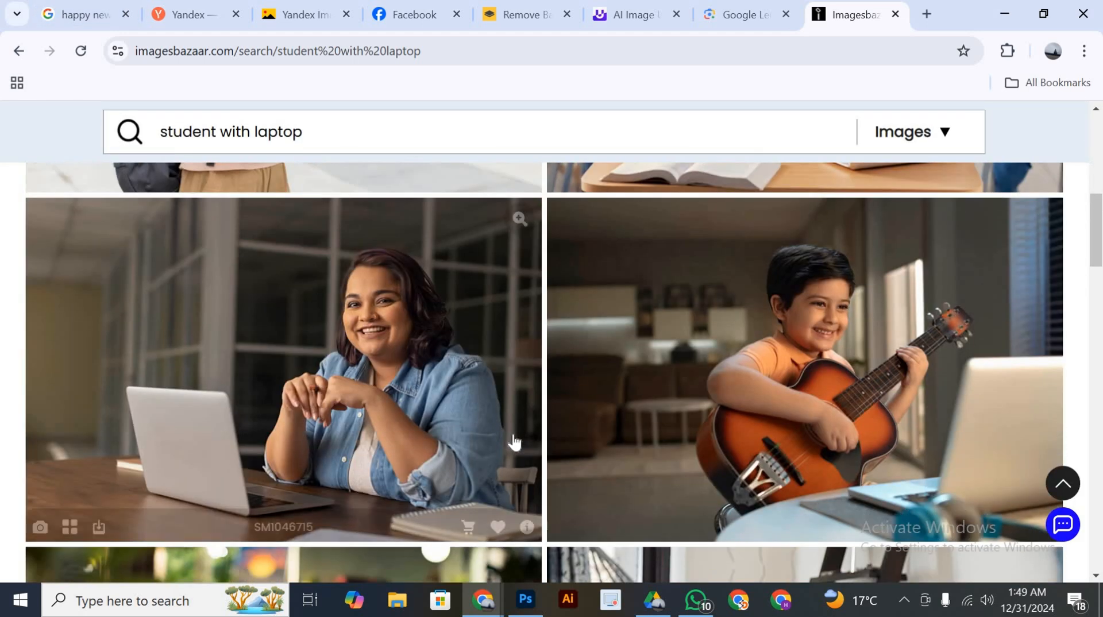
pyautogui.scroll(-8, 521, 447)
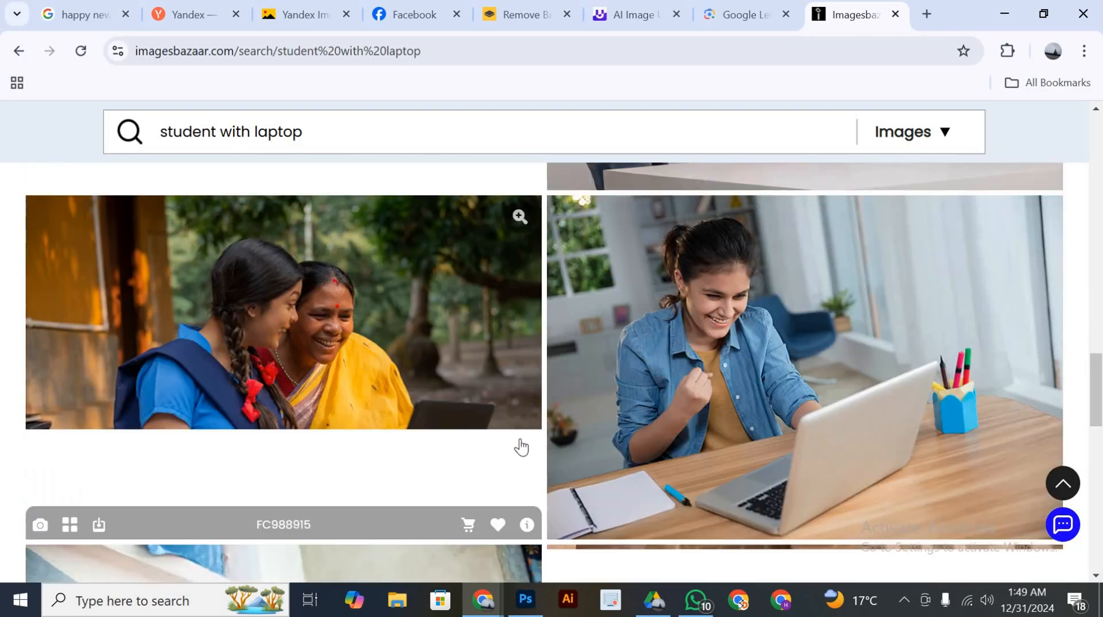
pyautogui.scroll(-10, 520, 444)
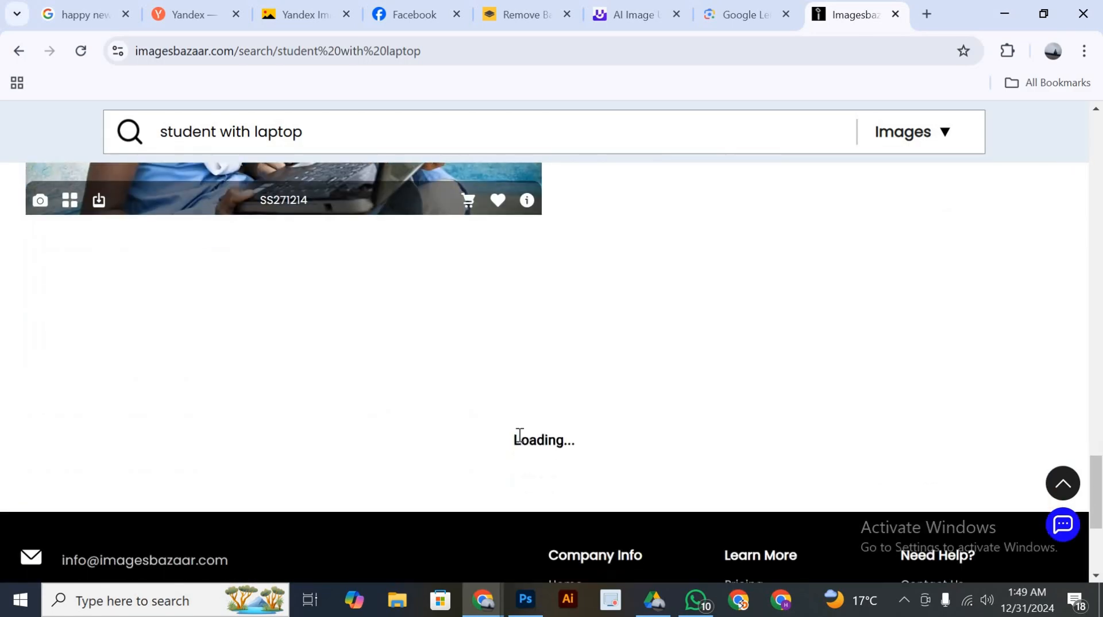
pyautogui.scroll(20, 568, 404)
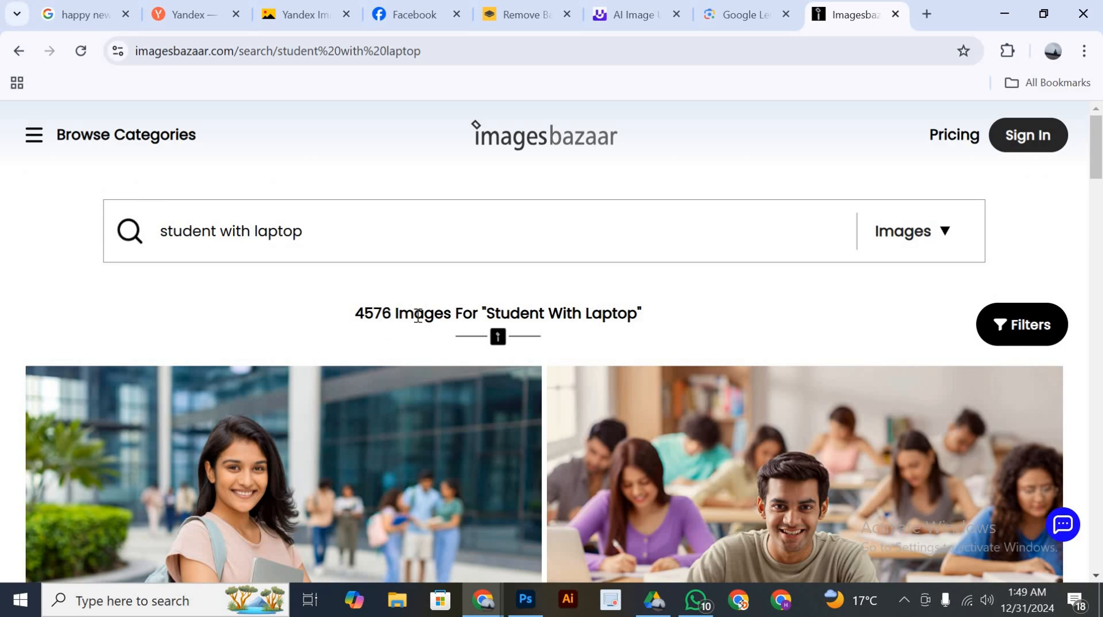
pyautogui.scroll(-3, 594, 459)
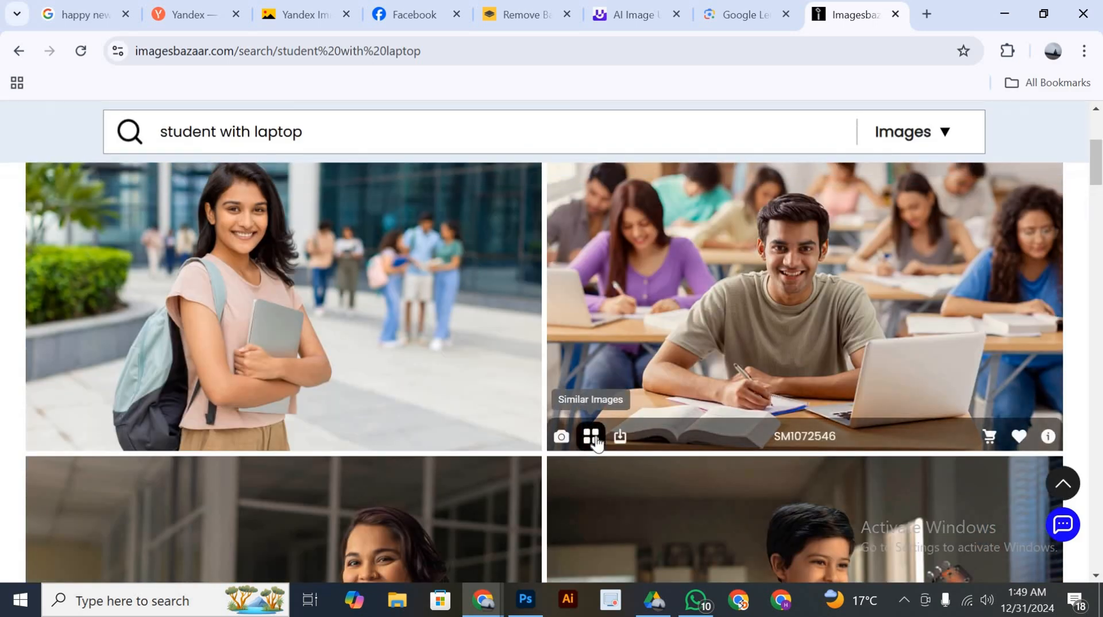
pyautogui.scroll(-1, 594, 448)
pyautogui.scroll(-15, 594, 442)
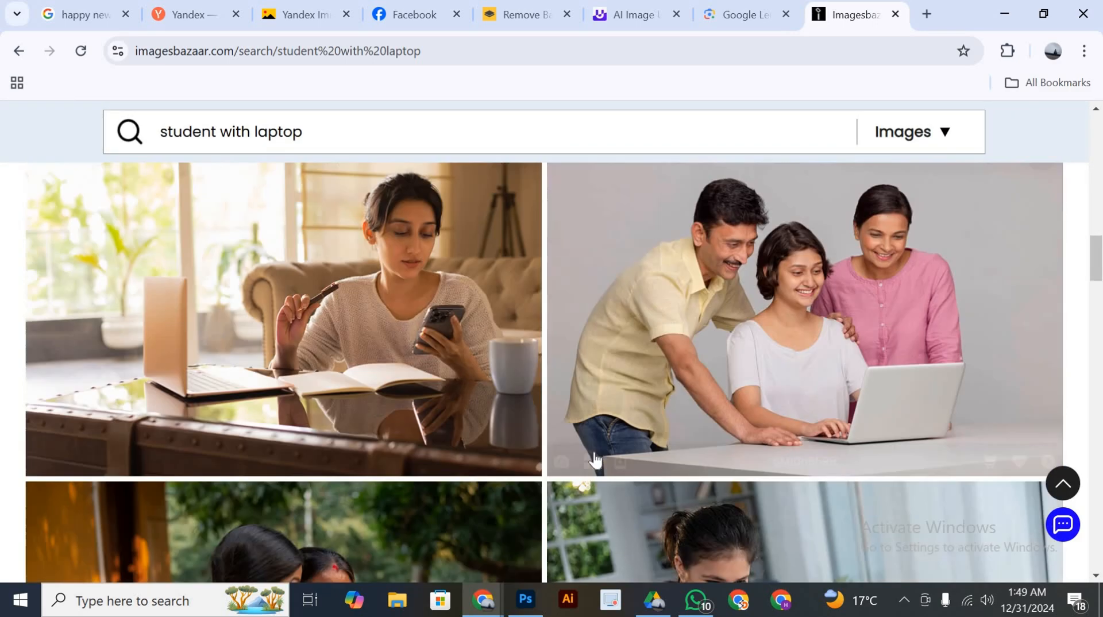
pyautogui.scroll(-10, 607, 457)
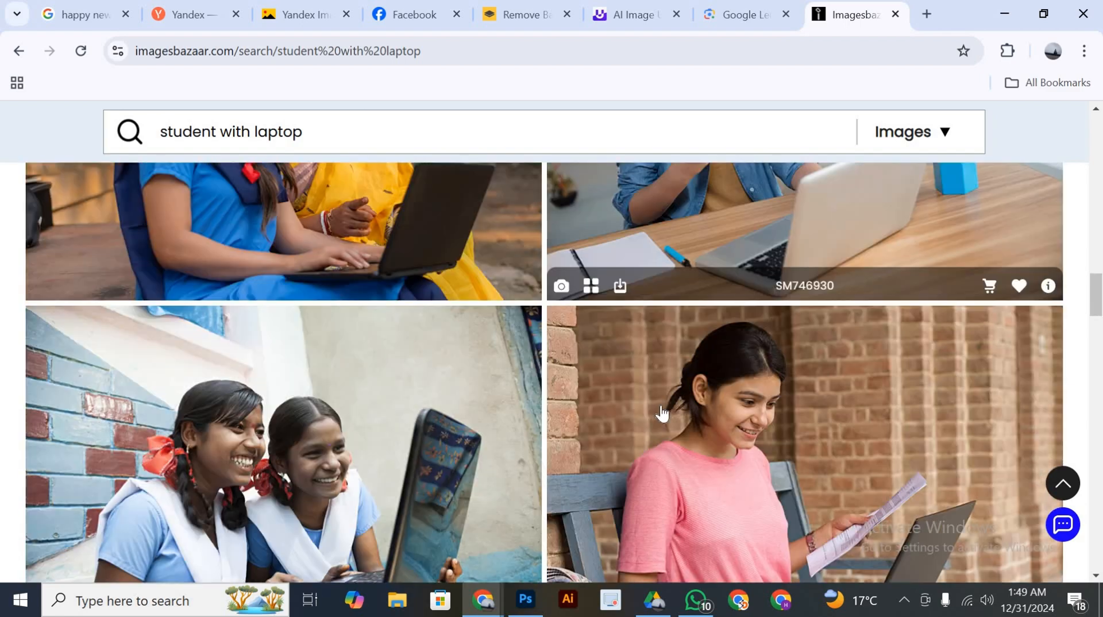
pyautogui.scroll(-4, 663, 402)
pyautogui.scroll(5, 664, 395)
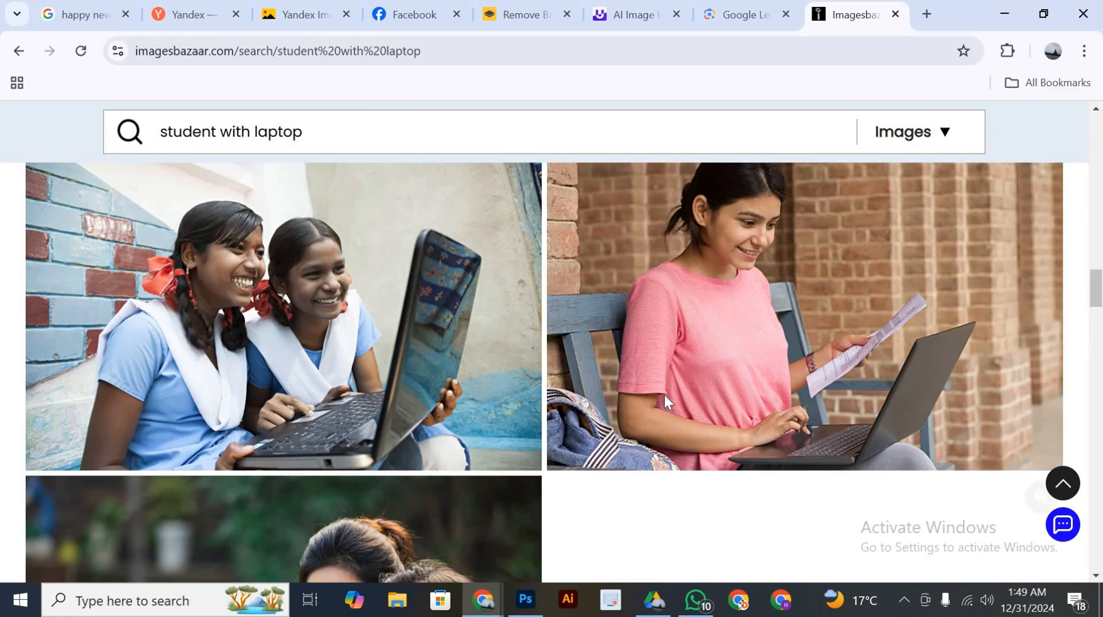
pyautogui.scroll(-6, 664, 394)
pyautogui.scroll(-10, 664, 394)
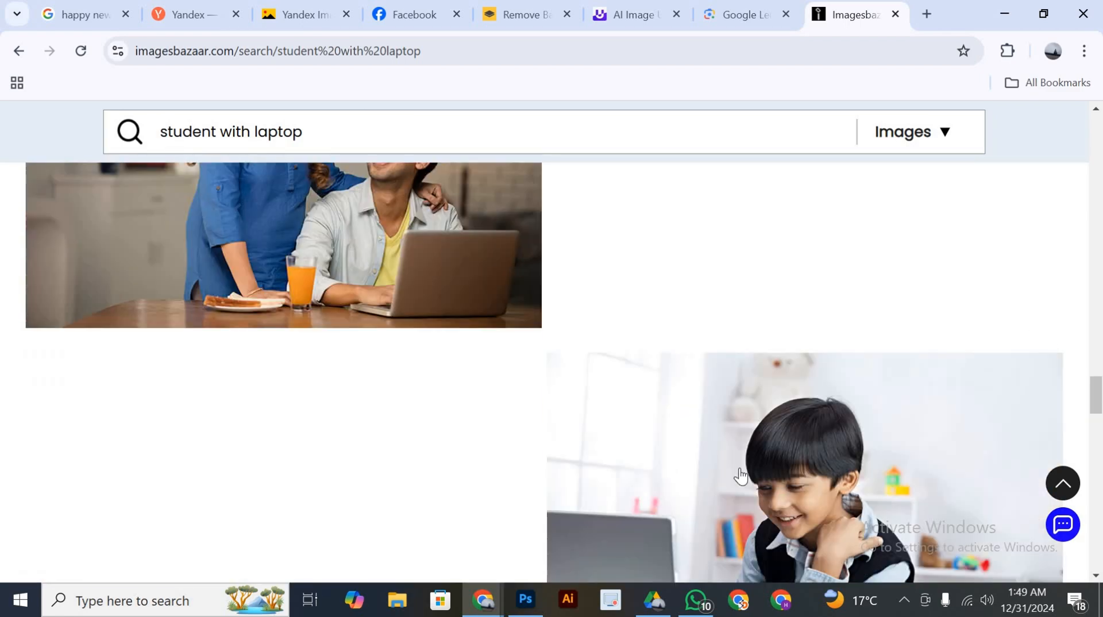
pyautogui.scroll(-10, 761, 445)
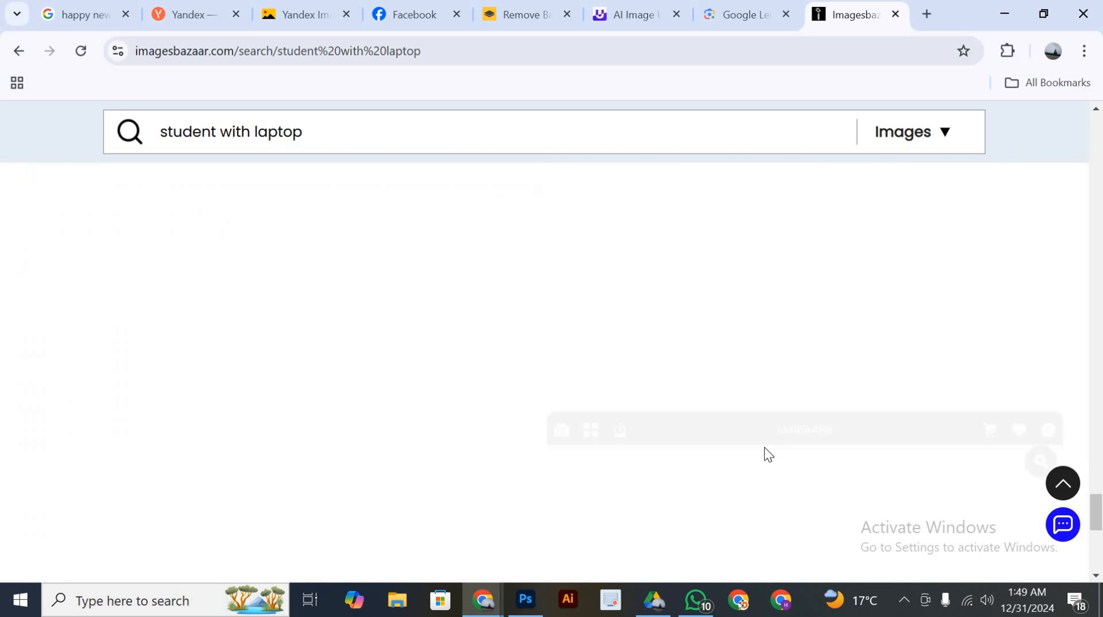
pyautogui.scroll(-4, 763, 435)
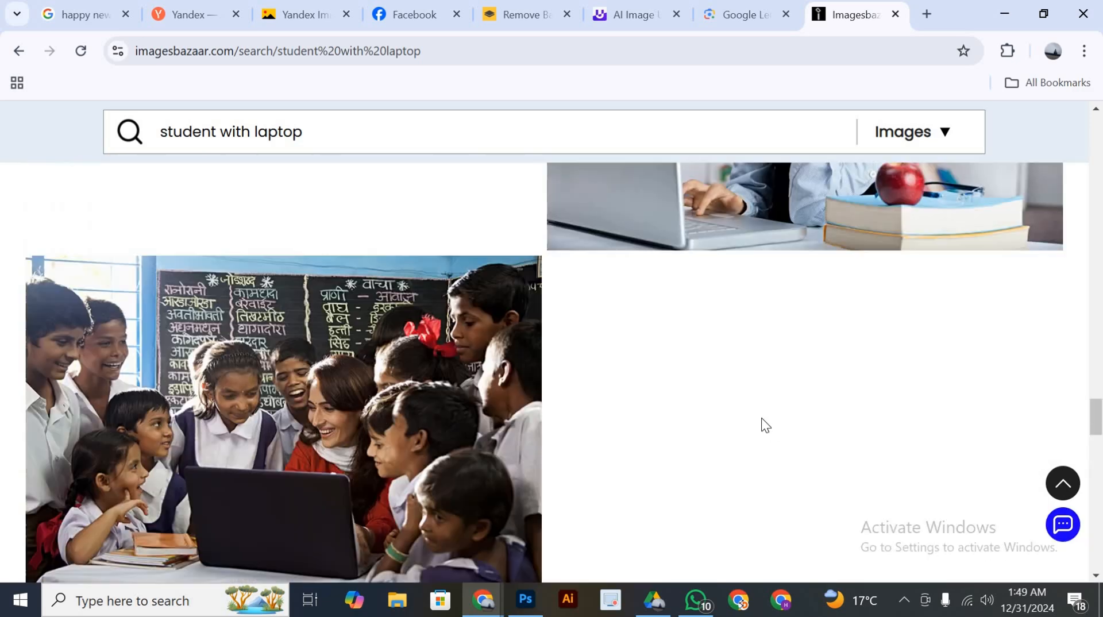
pyautogui.scroll(15, 740, 382)
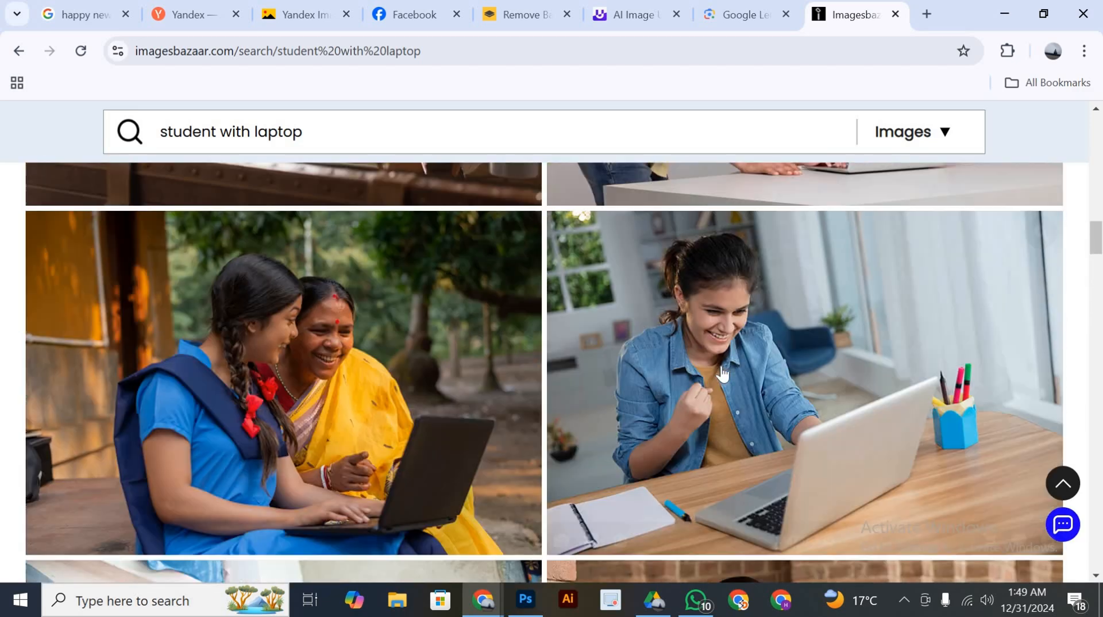
pyautogui.scroll(6, 722, 372)
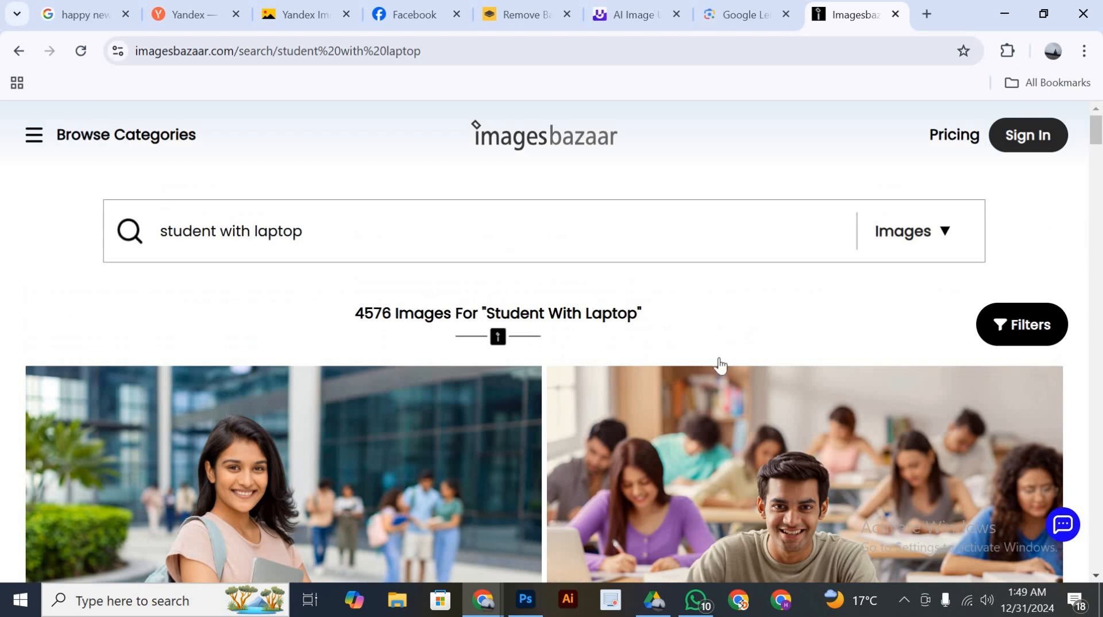
pyautogui.scroll(-4, 718, 367)
pyautogui.scroll(-3, 697, 411)
pyautogui.scroll(7, 699, 373)
pyautogui.scroll(-2, 709, 289)
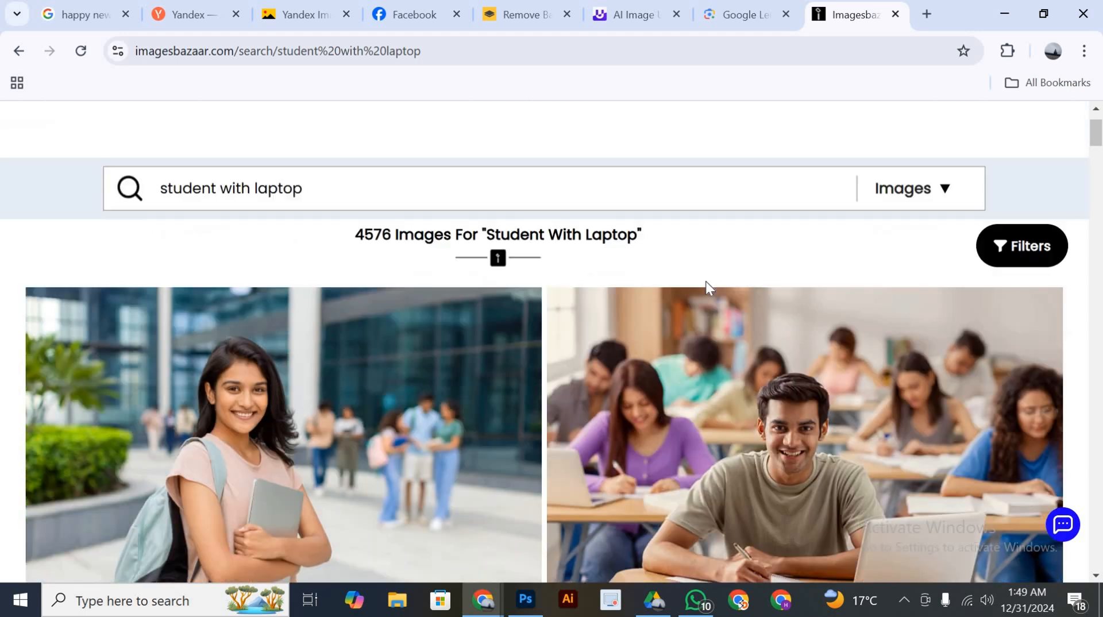
pyautogui.scroll(2, 710, 289)
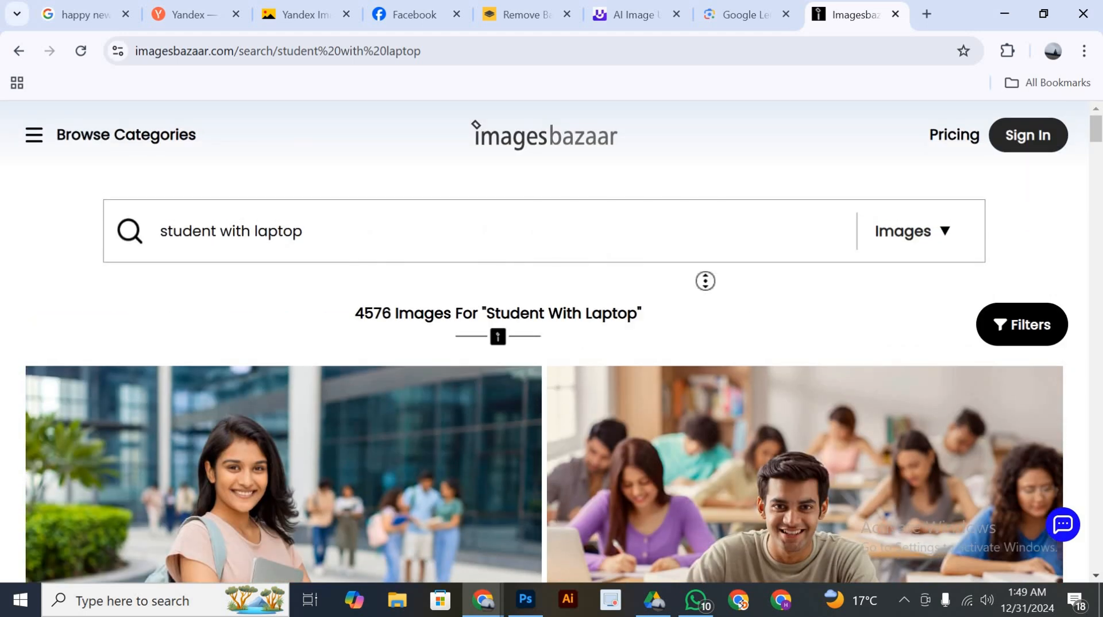
pyautogui.scroll(-1, 702, 314)
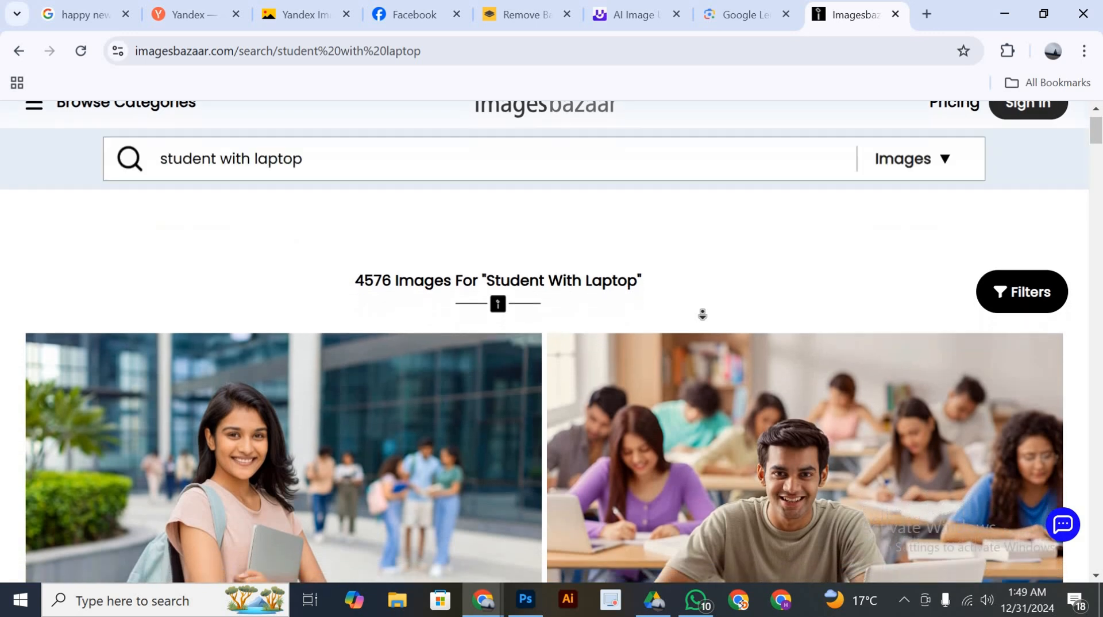
pyautogui.scroll(-2, 702, 314)
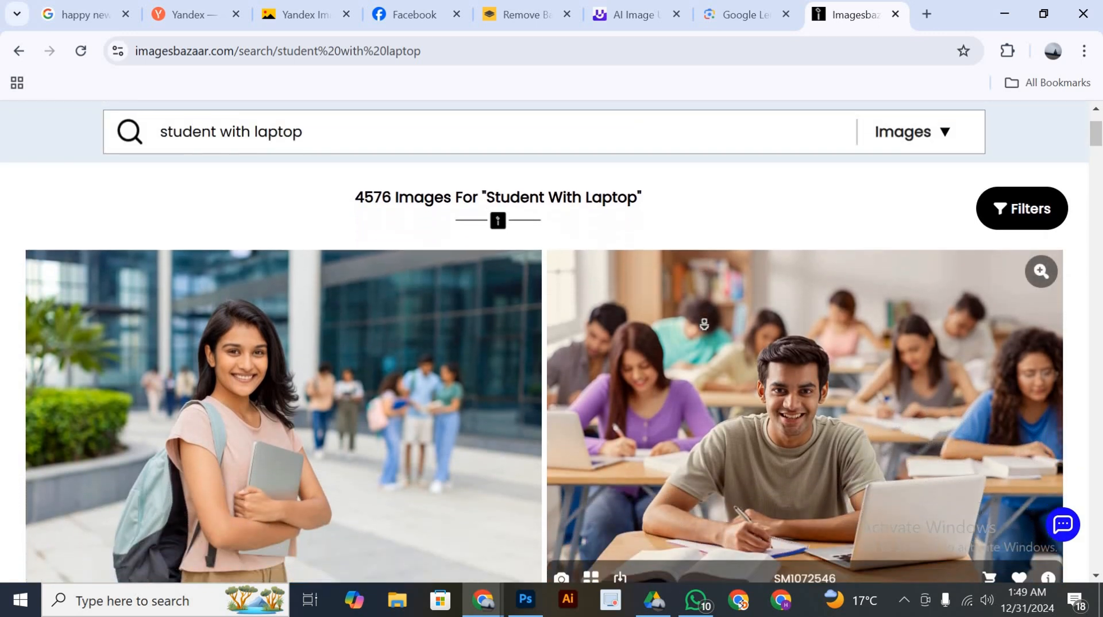
pyautogui.scroll(-2, 704, 323)
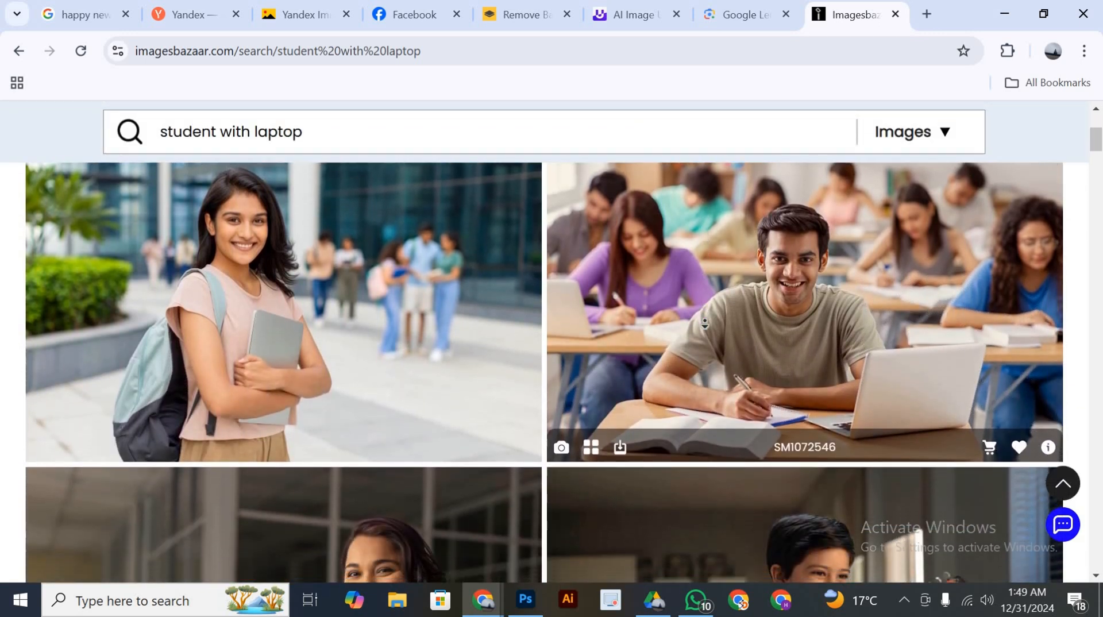
pyautogui.scroll(-2, 704, 323)
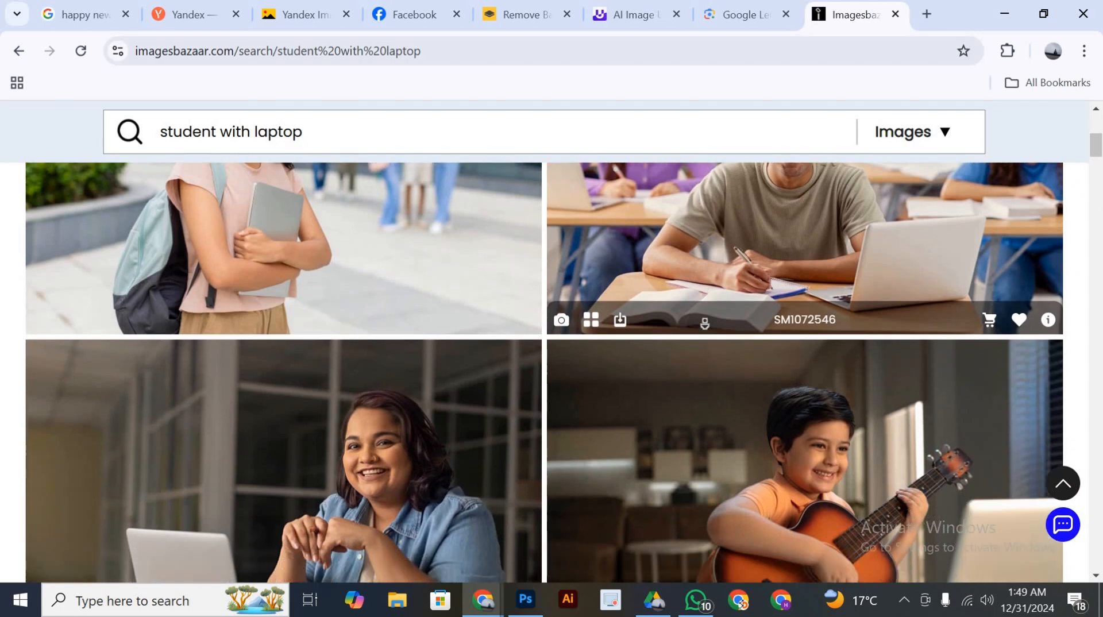
# Look further down the "student with laptop" results for a smiling student with a laptop to use on the poster
pyautogui.scroll(-2, 704, 323)
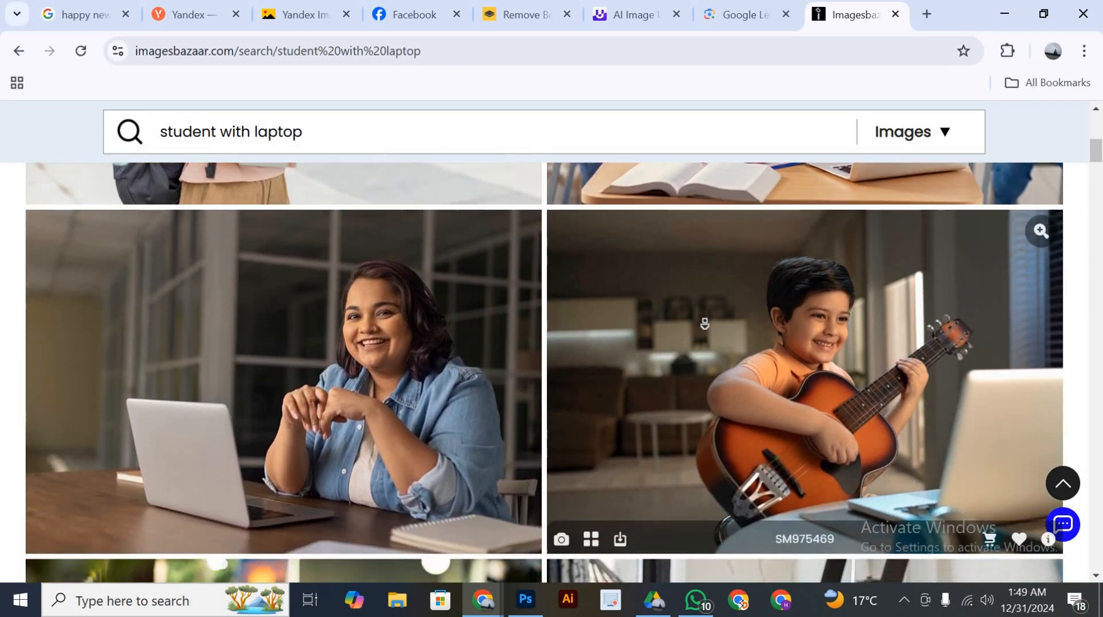
pyautogui.scroll(-2, 704, 324)
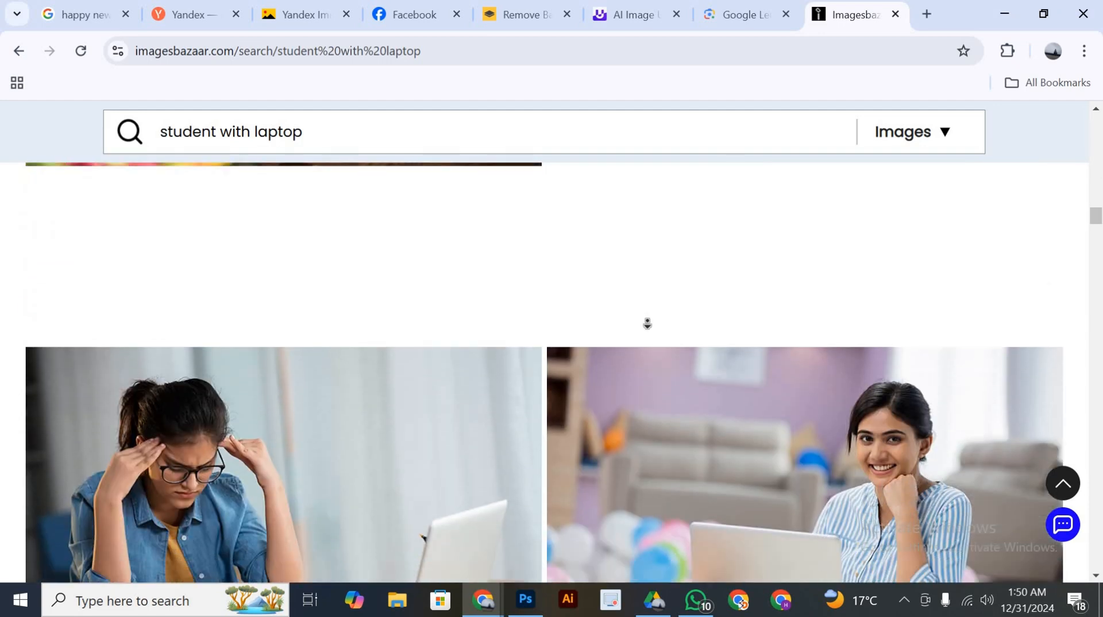
pyautogui.middleClick(646, 322)
pyautogui.scroll(1, 654, 313)
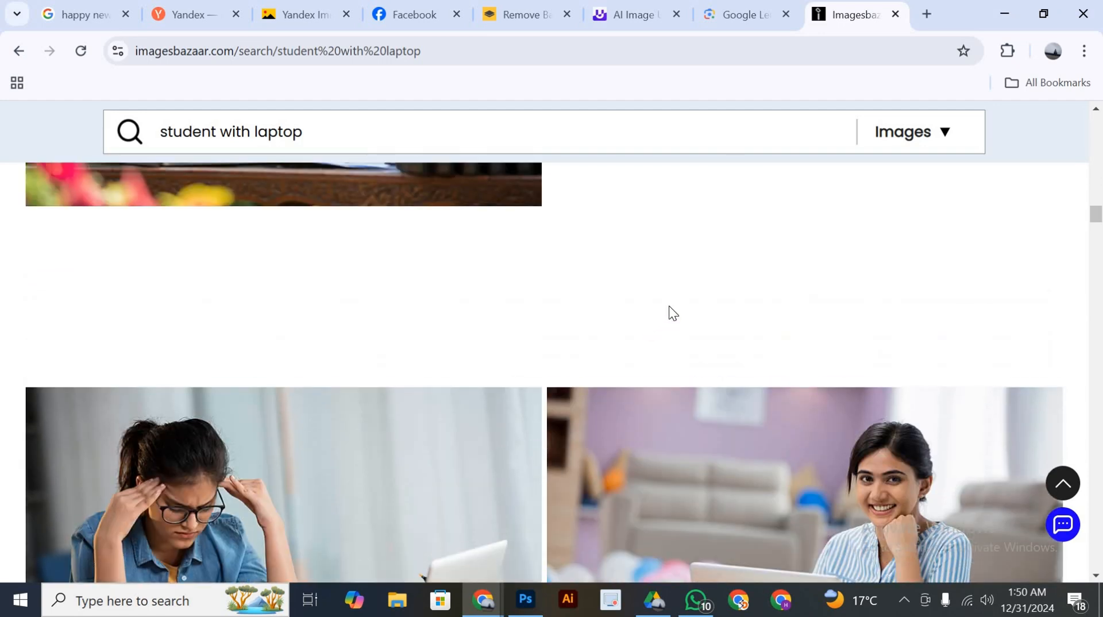
pyautogui.scroll(-5, 738, 333)
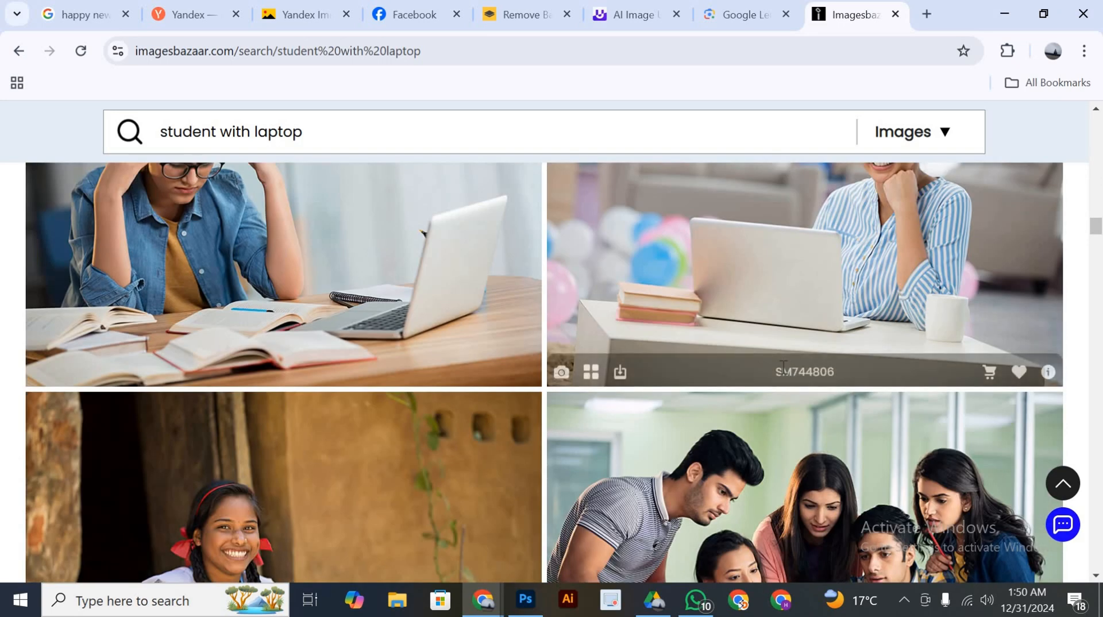
pyautogui.scroll(1, 852, 362)
pyautogui.scroll(-6, 852, 363)
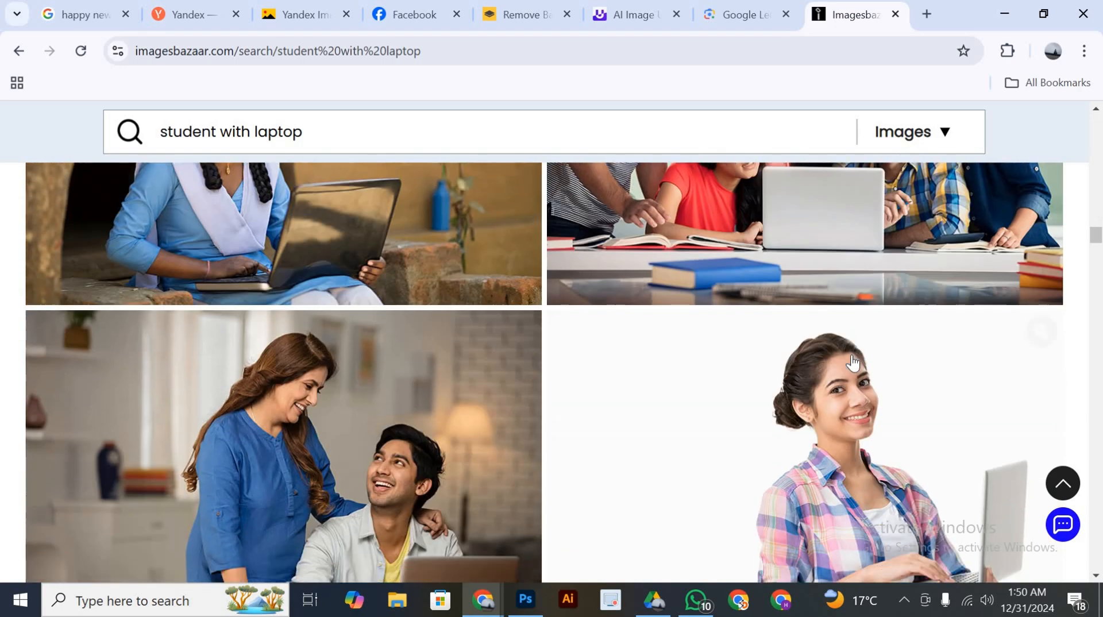
pyautogui.scroll(2, 853, 363)
pyautogui.scroll(-1, 853, 363)
pyautogui.scroll(-8, 852, 363)
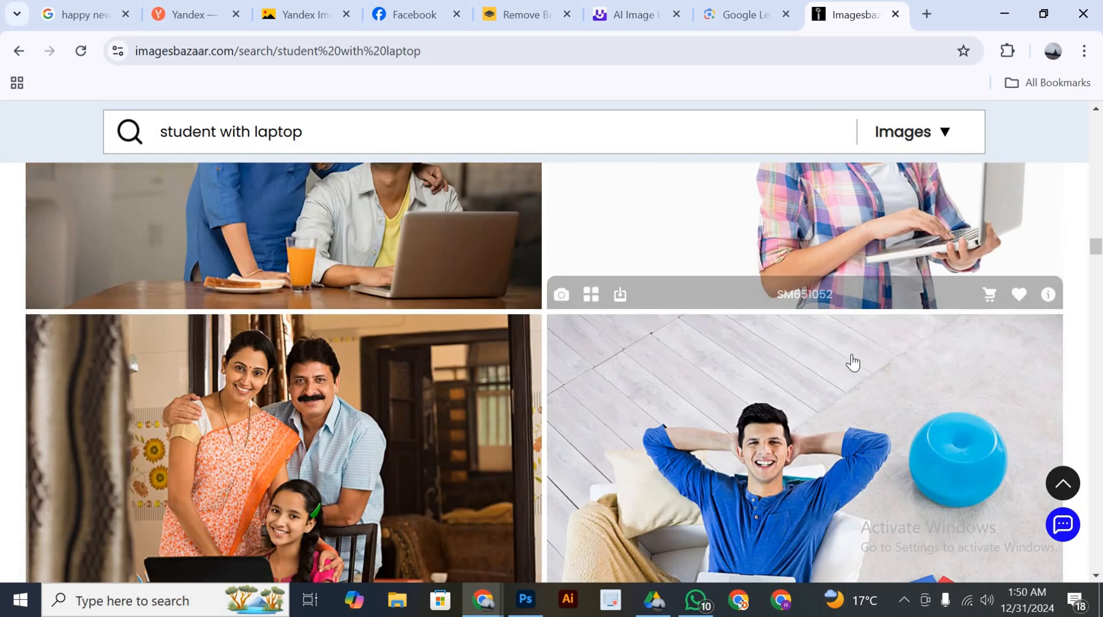
pyautogui.scroll(-5, 853, 362)
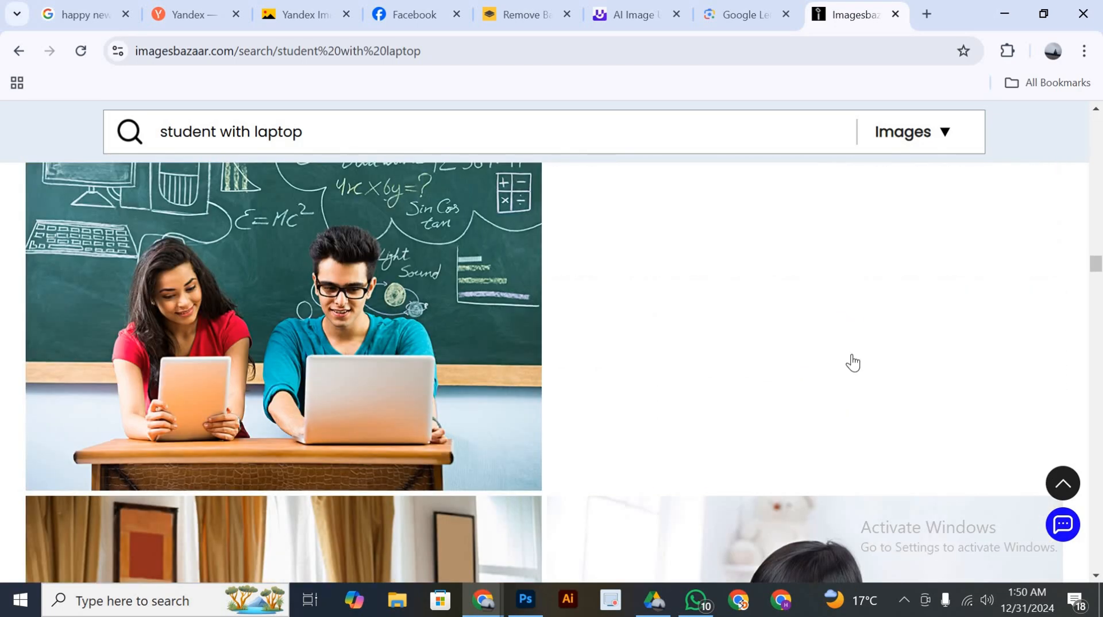
pyautogui.scroll(-17, 853, 361)
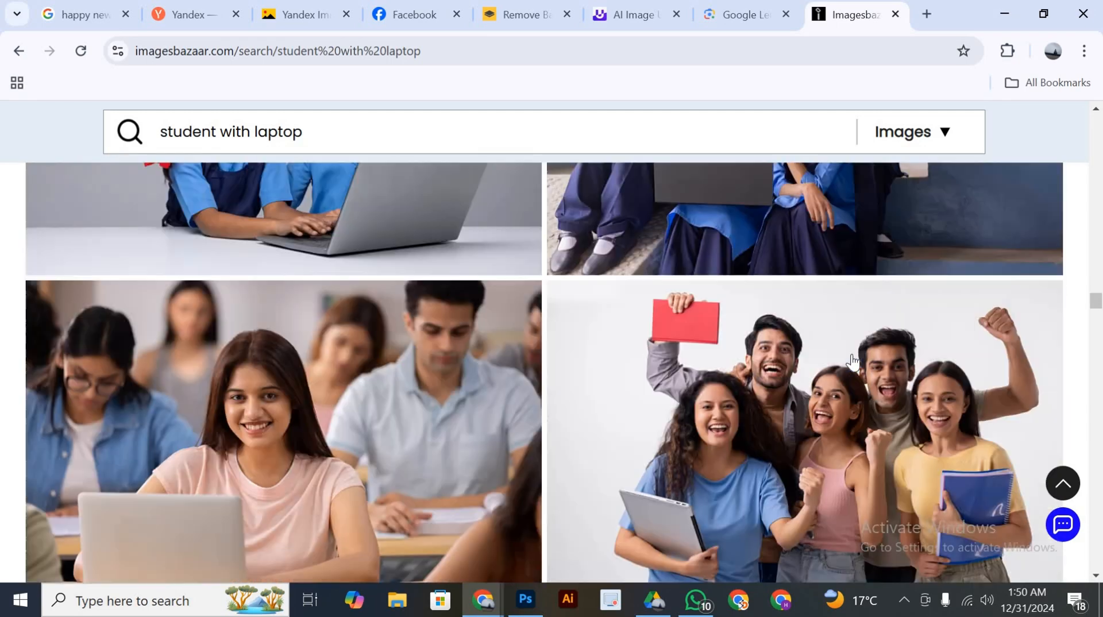
pyautogui.scroll(-5, 853, 361)
pyautogui.scroll(2, 852, 362)
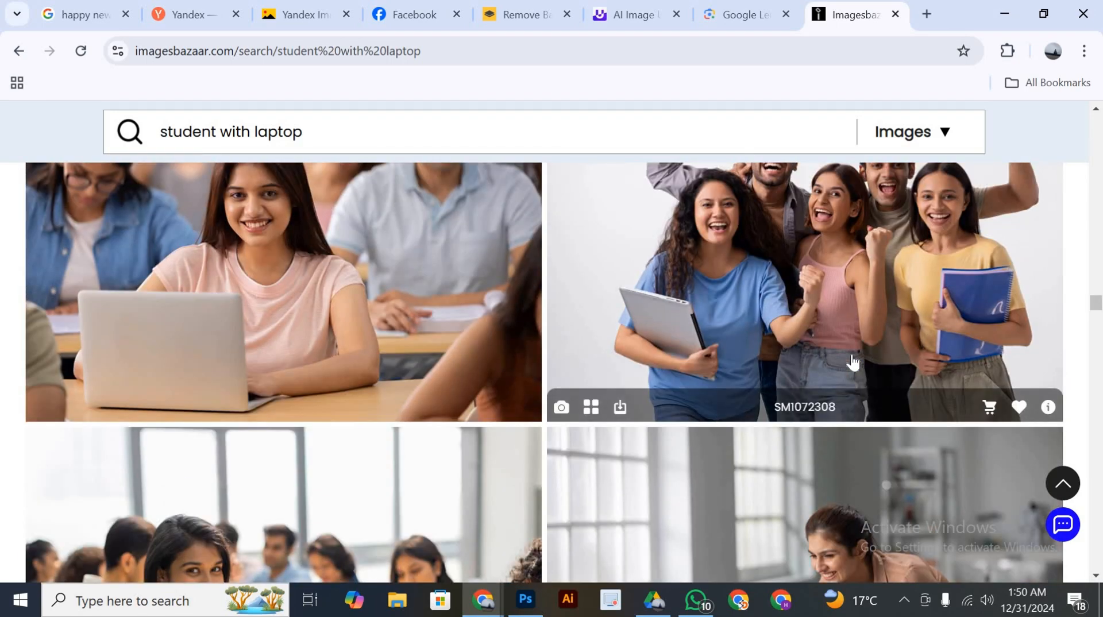
pyautogui.scroll(3, 853, 362)
pyautogui.scroll(-3, 335, 327)
pyautogui.scroll(3, 386, 326)
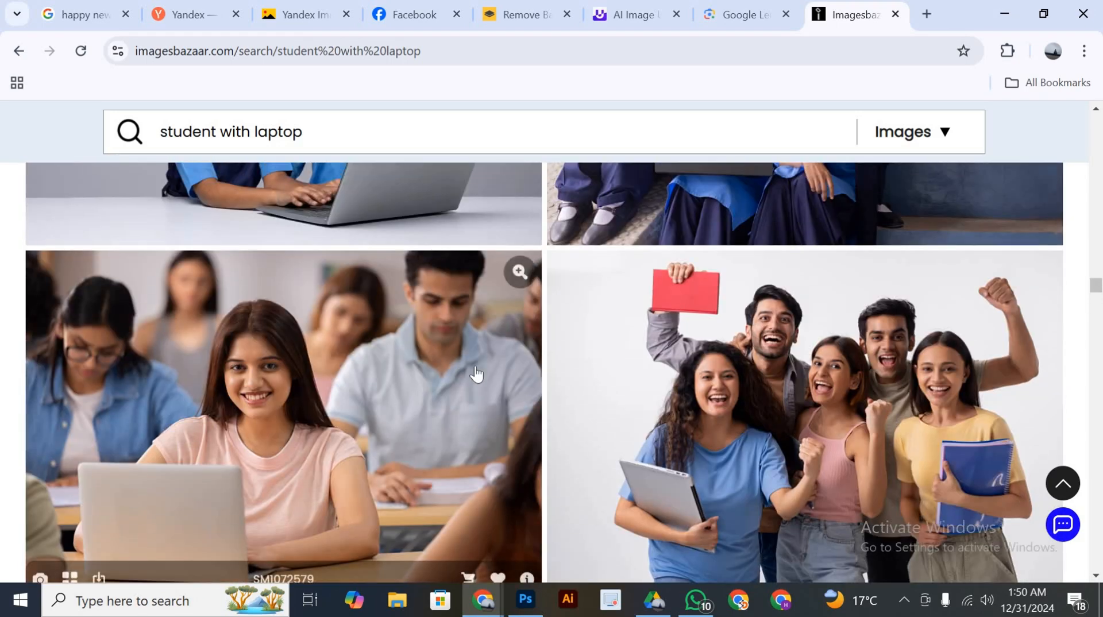
pyautogui.scroll(-1, 475, 364)
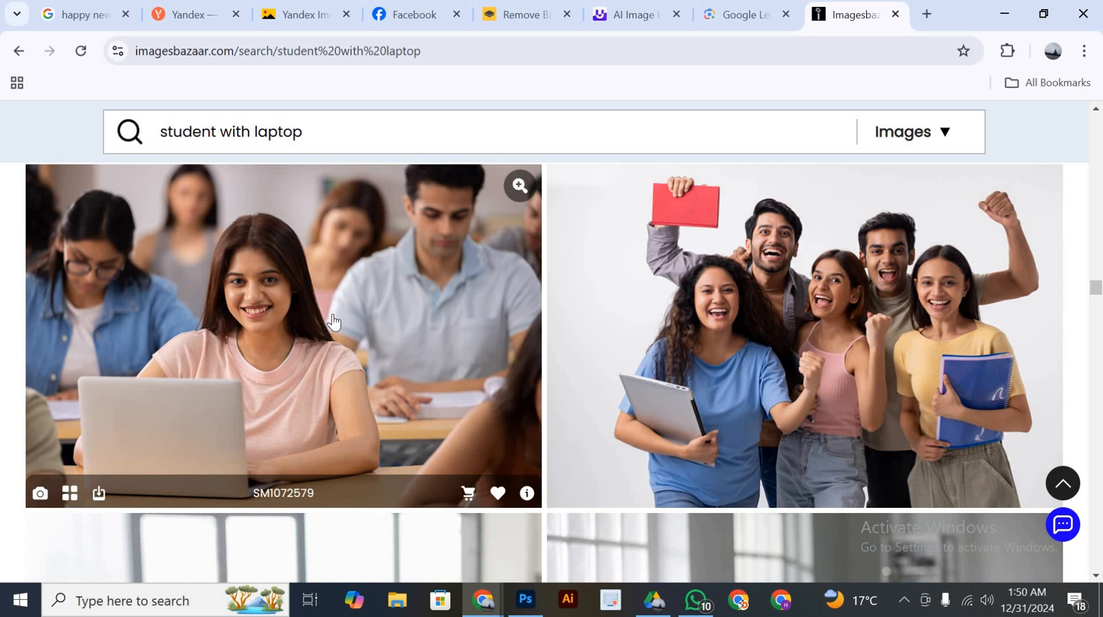
# Save the classroom photo of the smiling girl in a pink T-shirt as the JPEG 220-SM1072579 in the Downloads folder
pyautogui.click(336, 320)
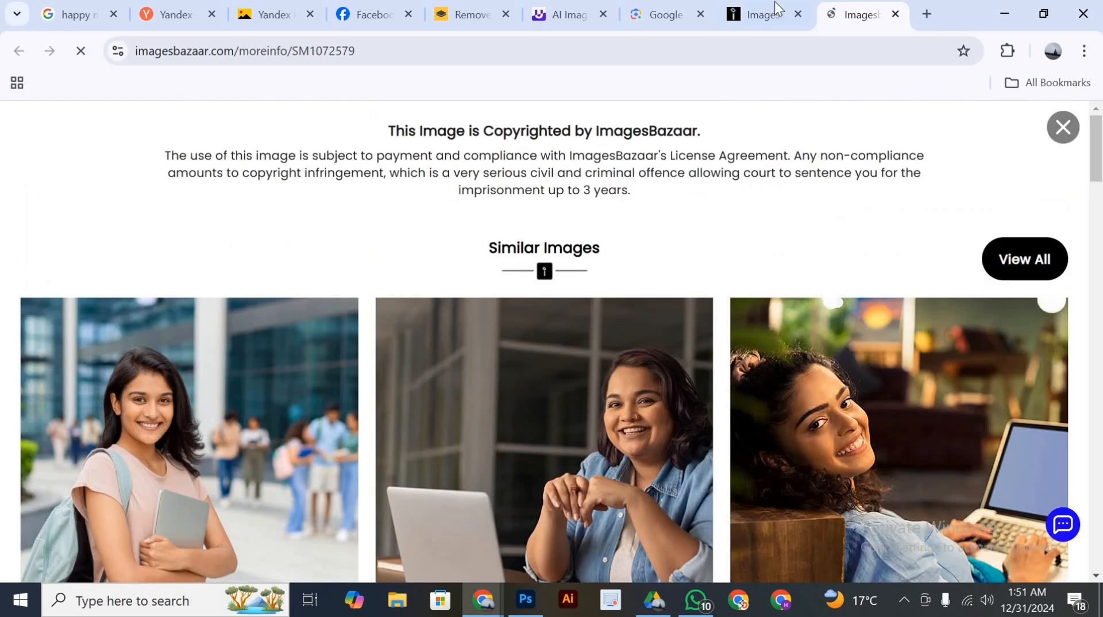
pyautogui.click(777, 8)
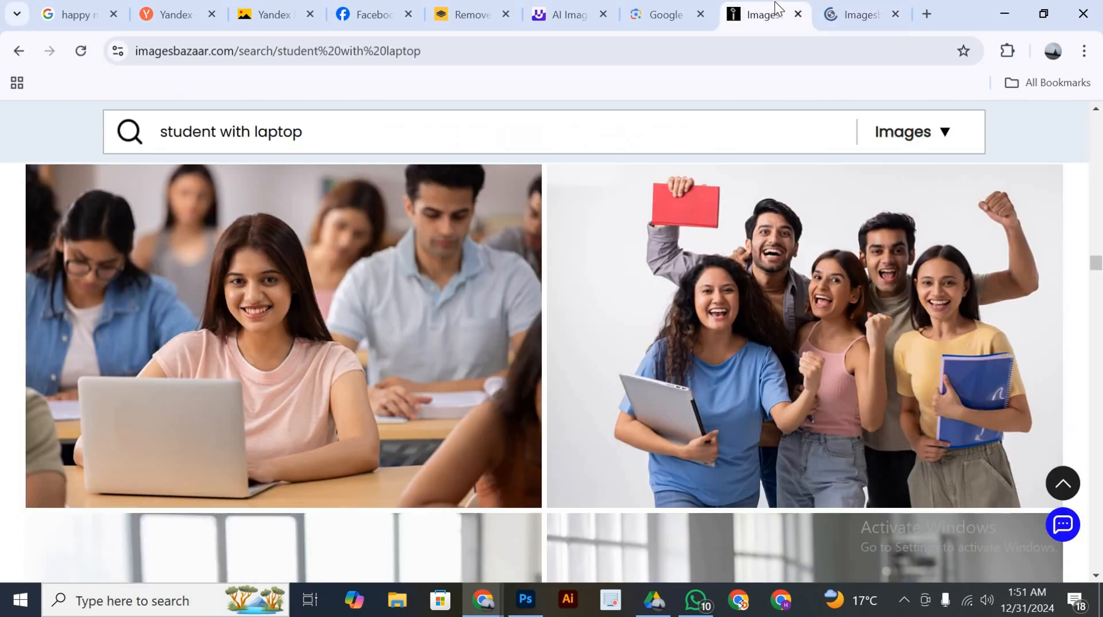
pyautogui.rightClick(374, 341)
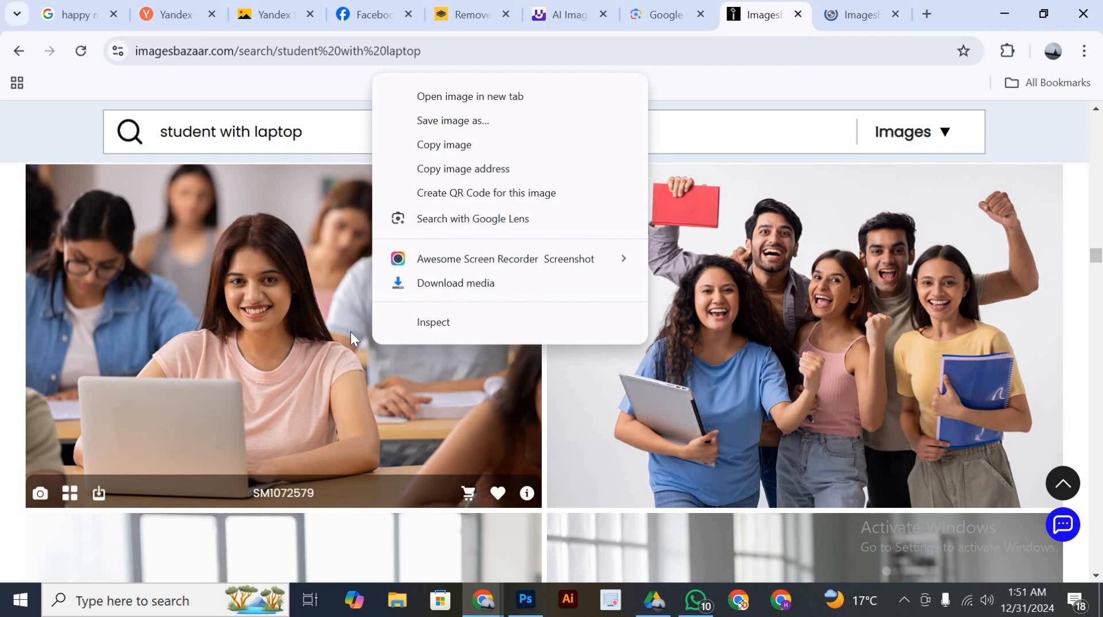
pyautogui.rightClick(168, 303)
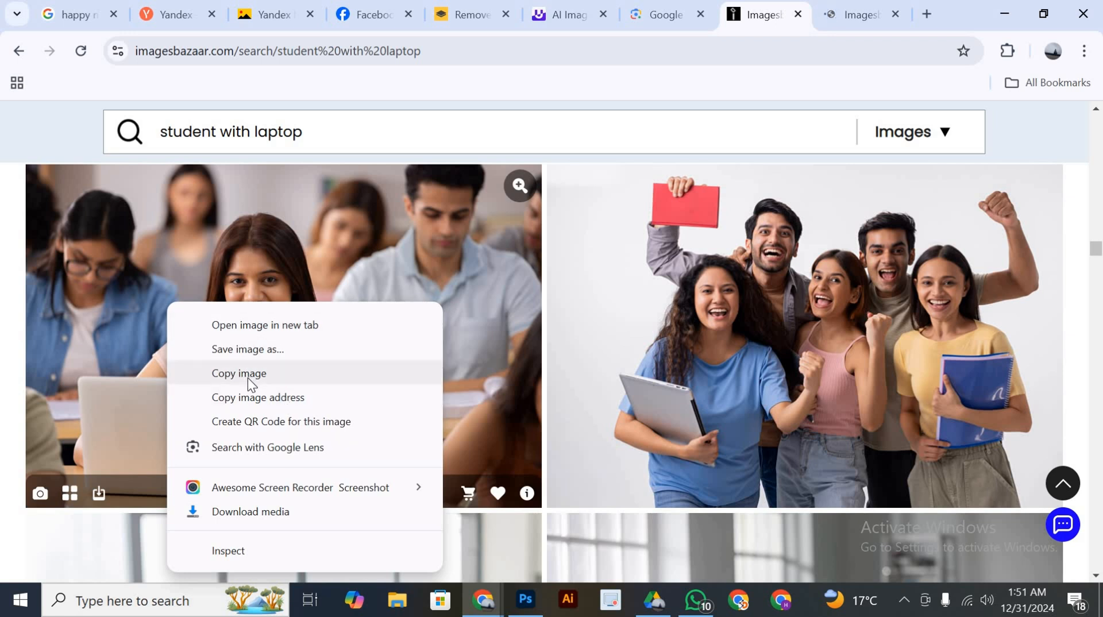
pyautogui.click(257, 354)
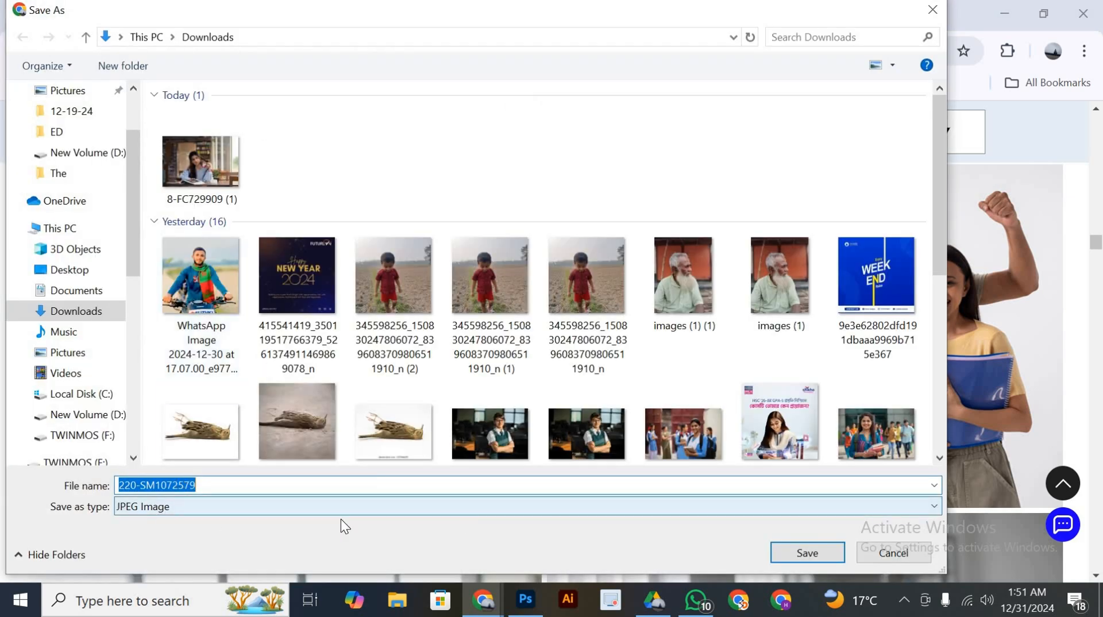
pyautogui.click(800, 551)
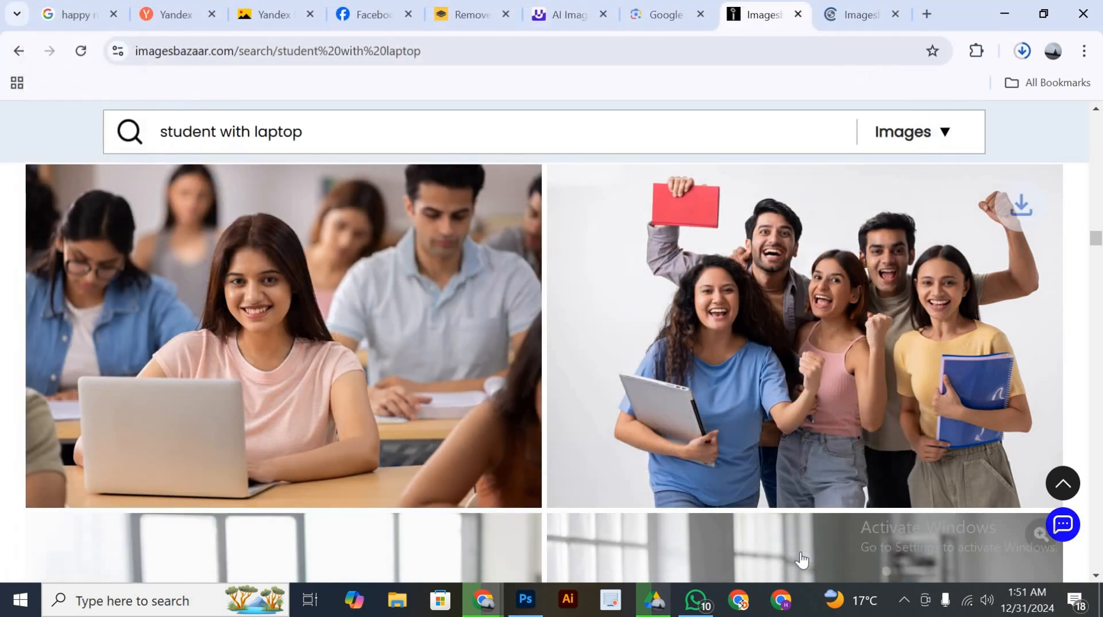
# Switch to the Img.Upscaler page and remove the finished 8-FC729909.jpg from its image list
pyautogui.click(561, 15)
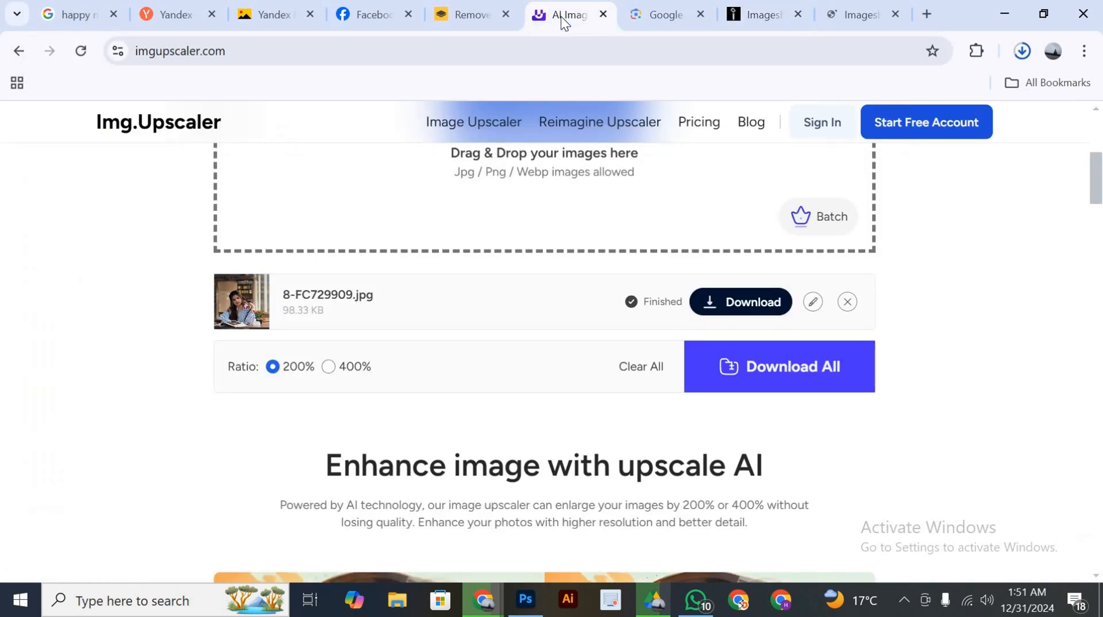
pyautogui.scroll(5, 454, 328)
pyautogui.scroll(-7, 487, 336)
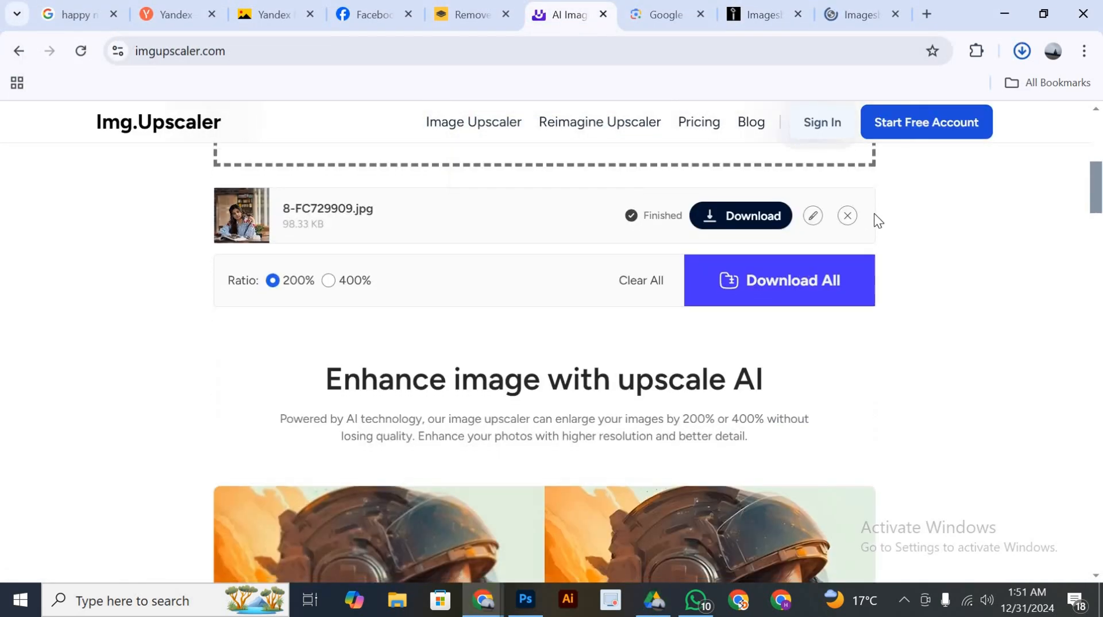
pyautogui.click(847, 215)
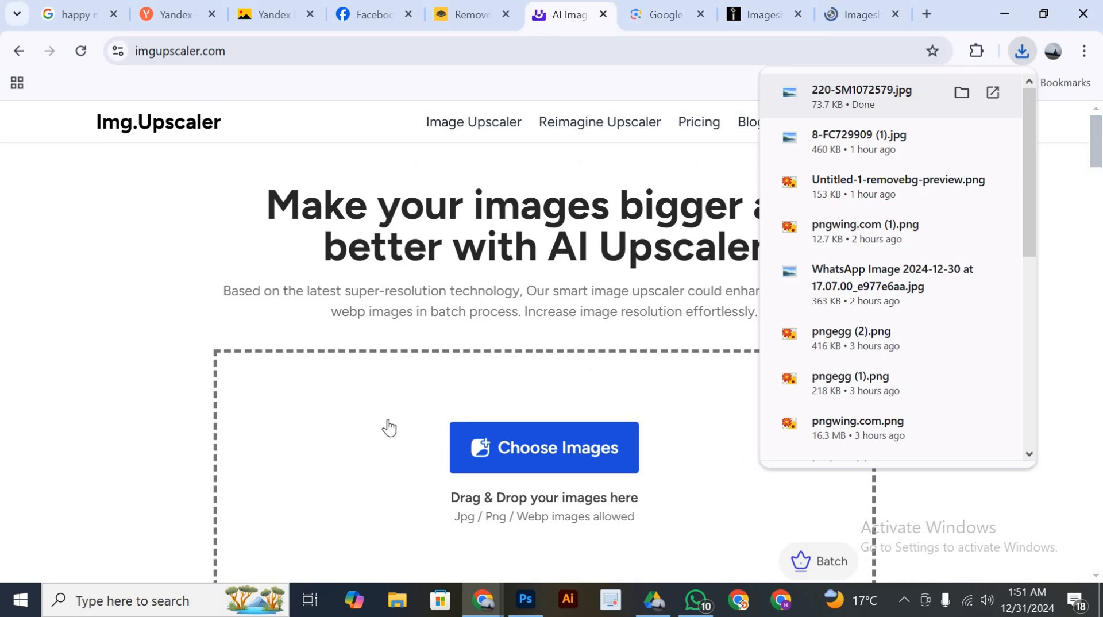
pyautogui.scroll(-5, 547, 304)
pyautogui.scroll(3, 599, 228)
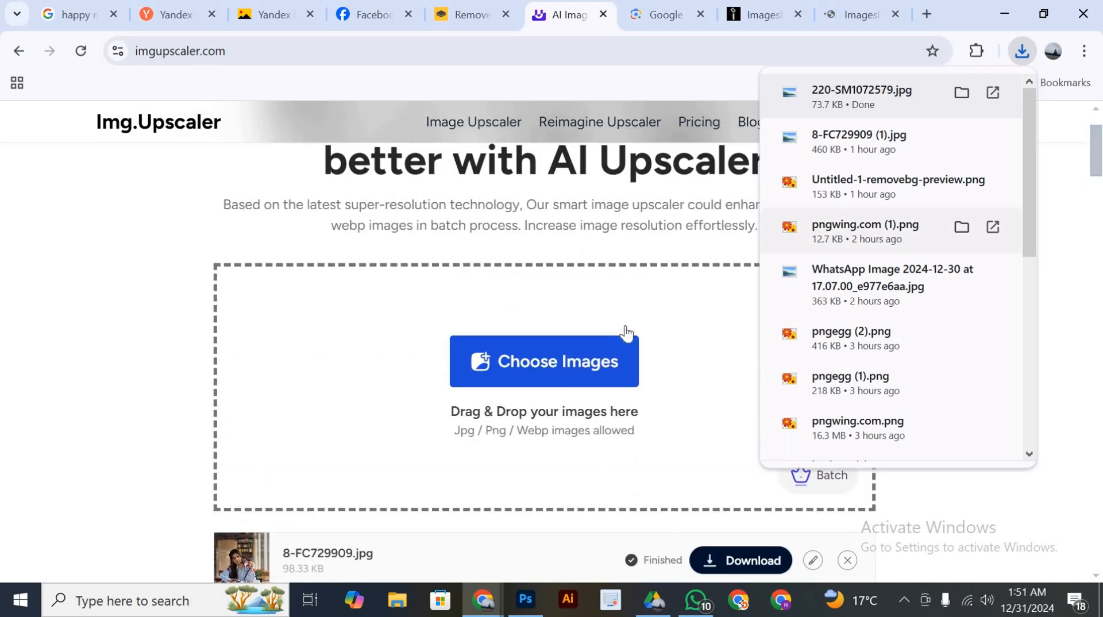
pyautogui.scroll(-2, 611, 352)
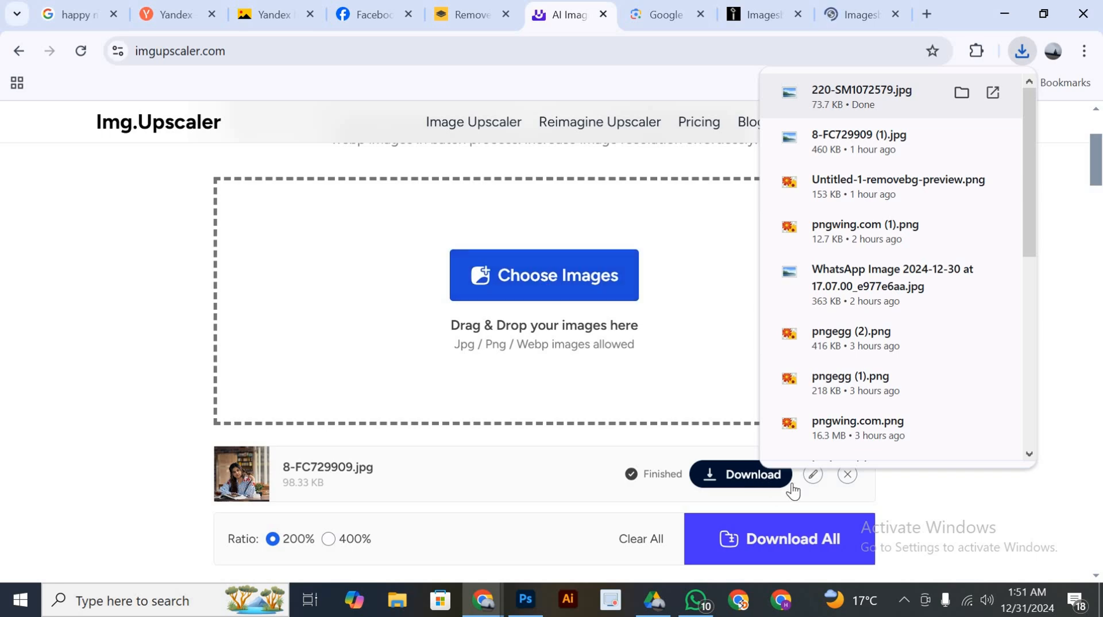
pyautogui.click(847, 475)
pyautogui.scroll(2, 600, 402)
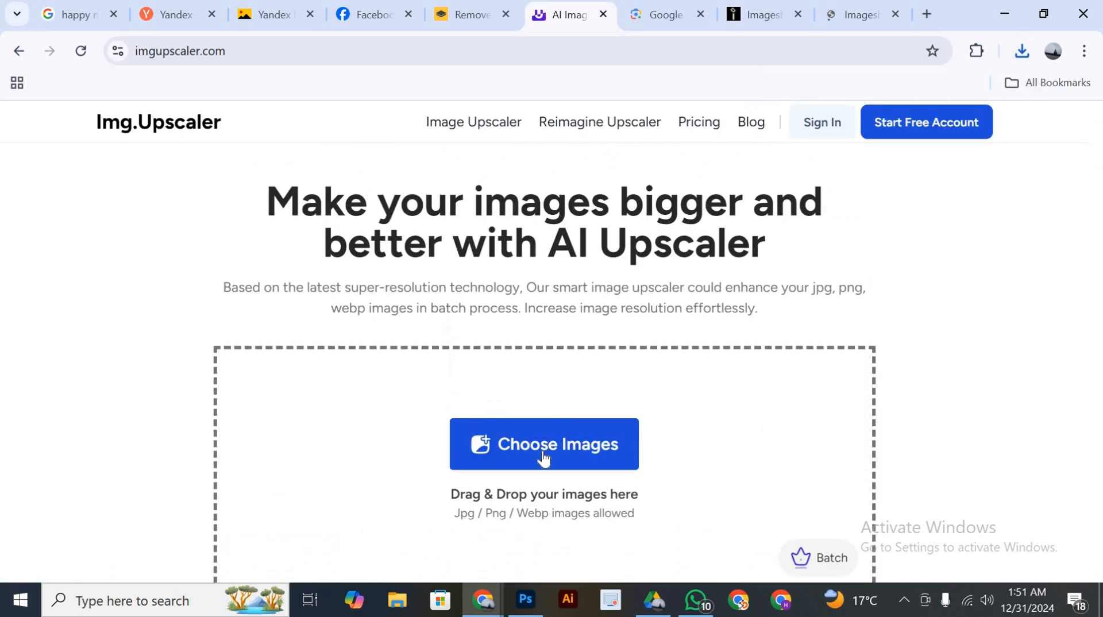
# Add 220-SM1072579 from Downloads to the upscaler and start upscaling it at the 200% ratio
pyautogui.click(500, 447)
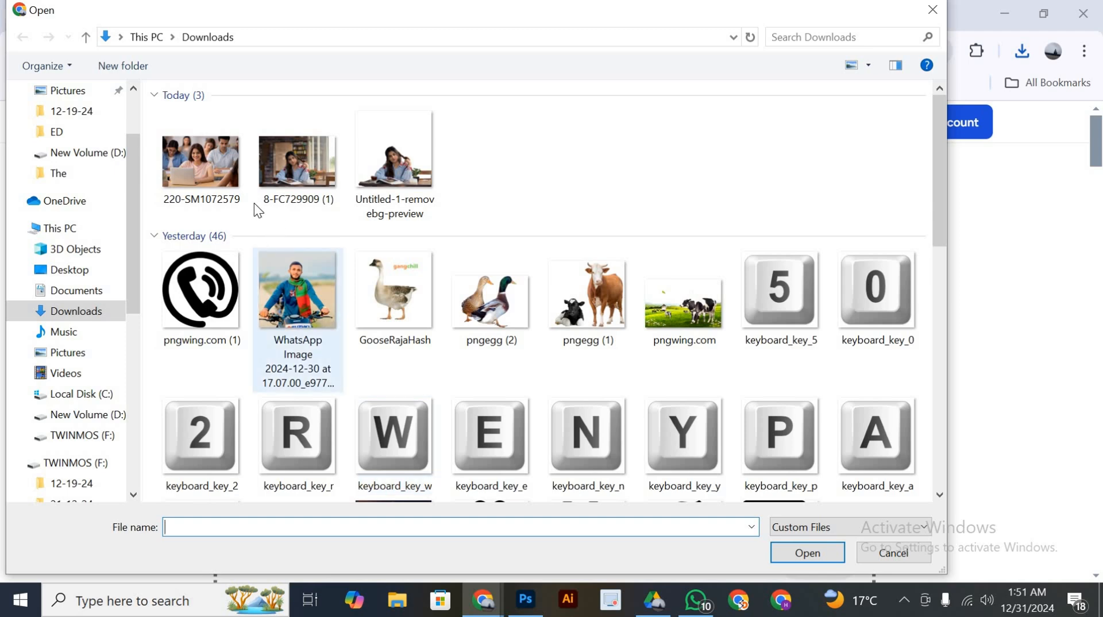
pyautogui.click(215, 187)
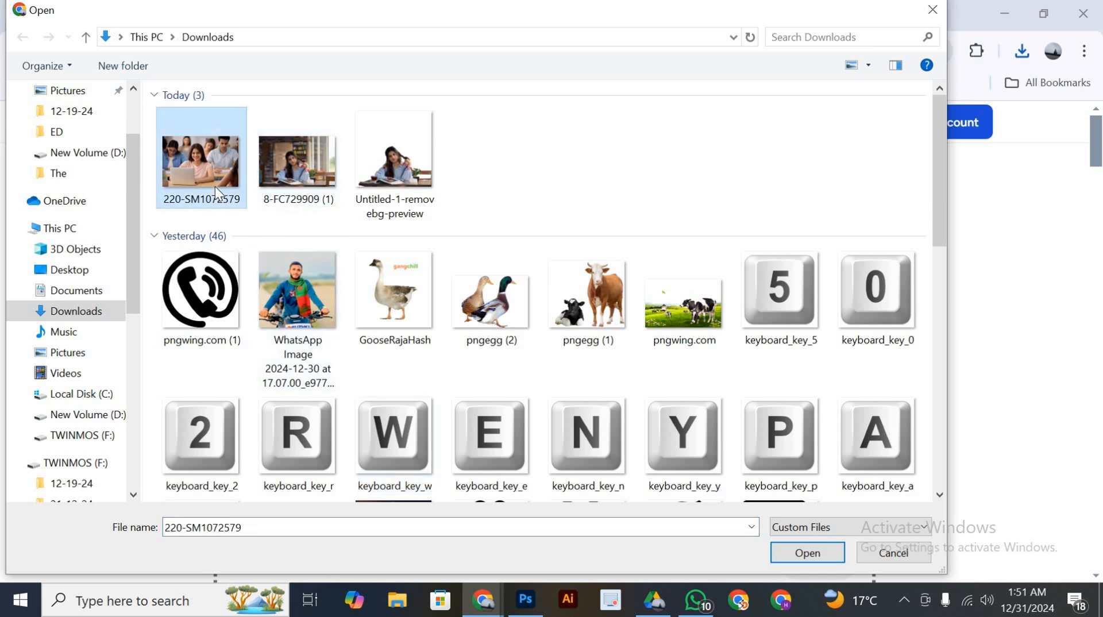
pyautogui.doubleClick(215, 186)
pyautogui.scroll(-3, 493, 351)
pyautogui.scroll(-2, 650, 412)
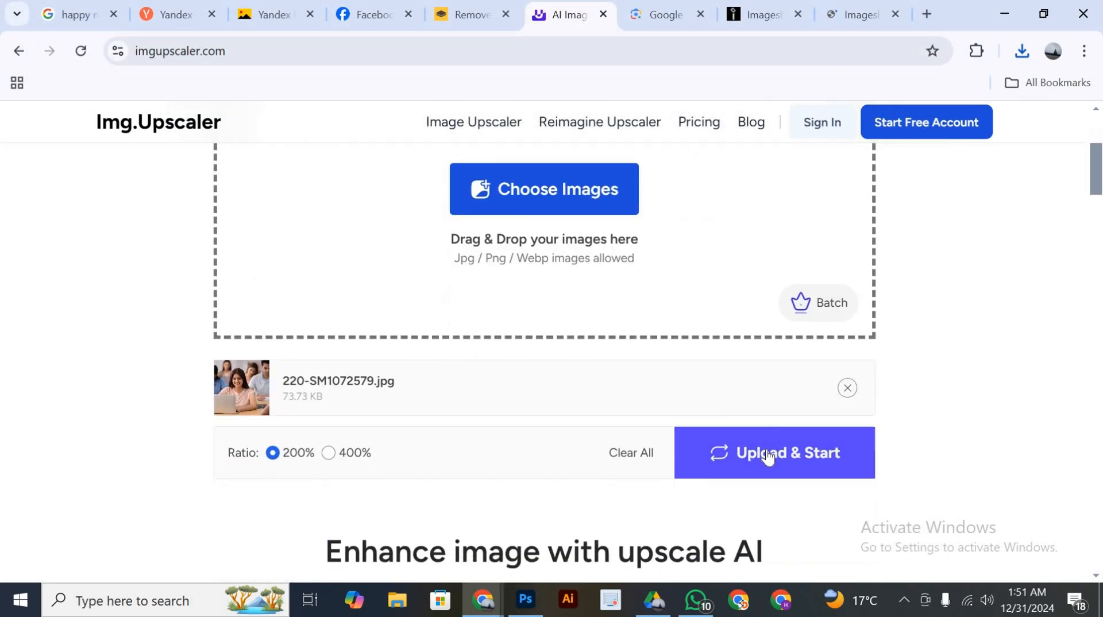
pyautogui.click(765, 449)
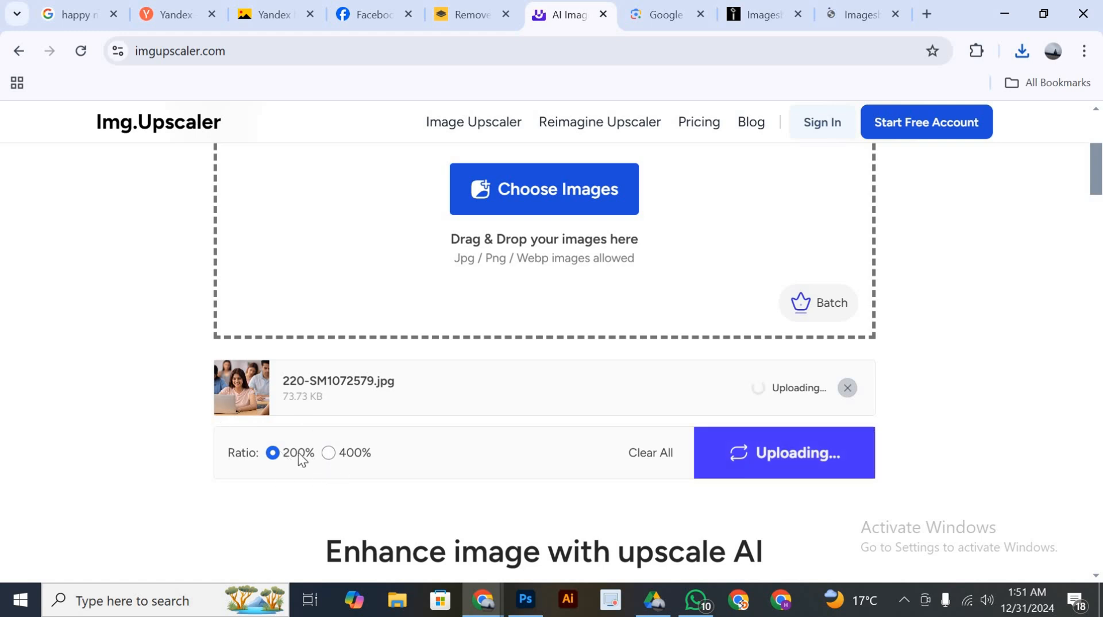
# Switch to the remove.bg page and upload the 220-SM1072579 classroom photo for background removal
pyautogui.click(484, 9)
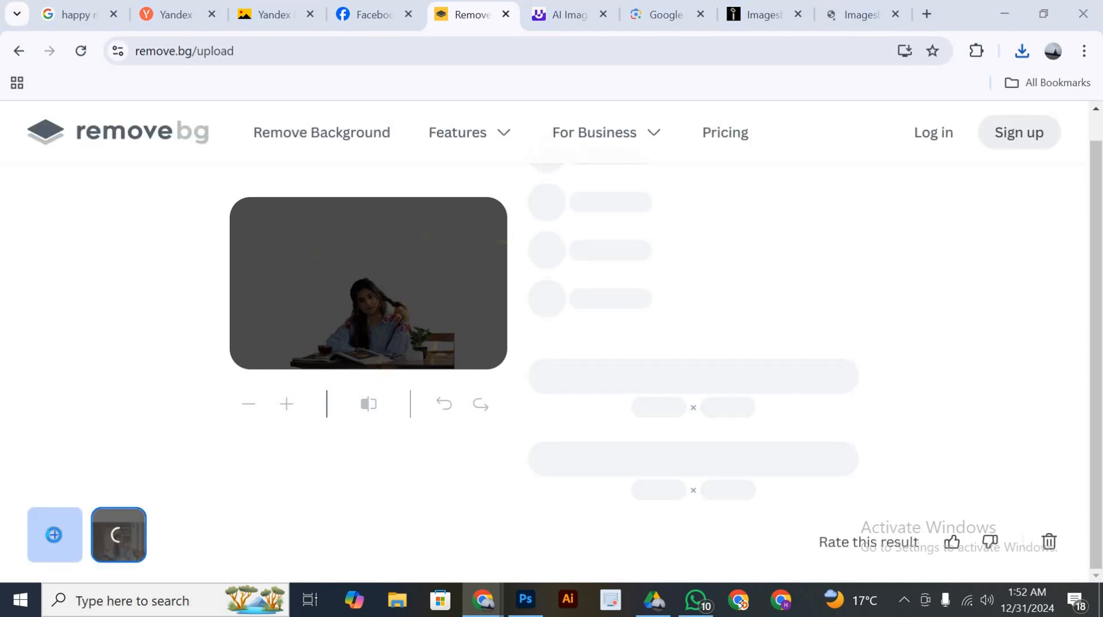
pyautogui.click(44, 529)
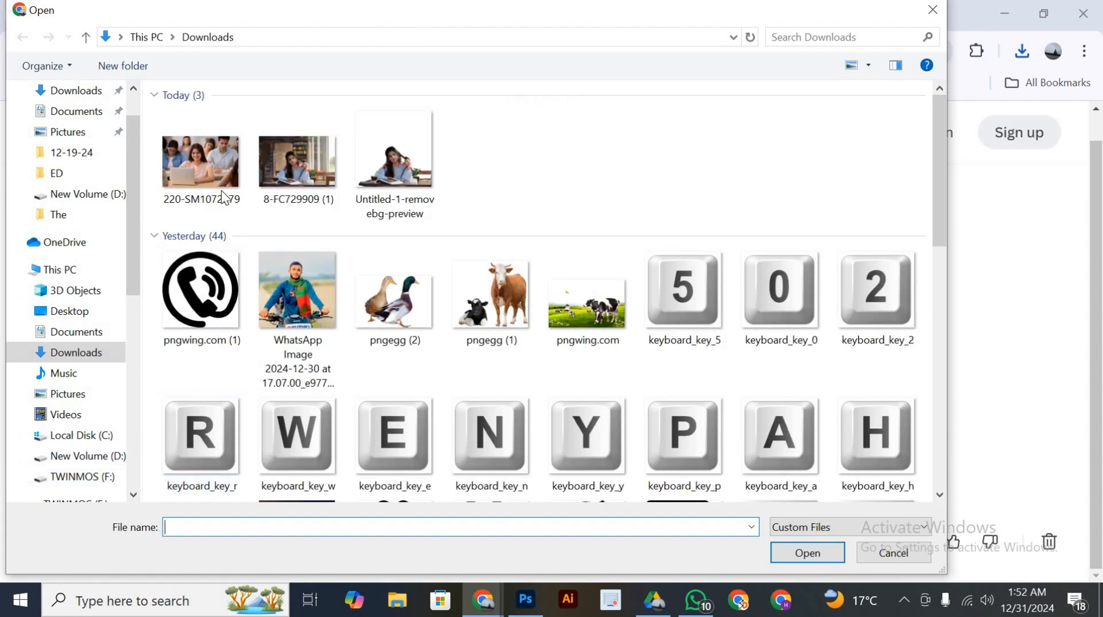
pyautogui.doubleClick(325, 298)
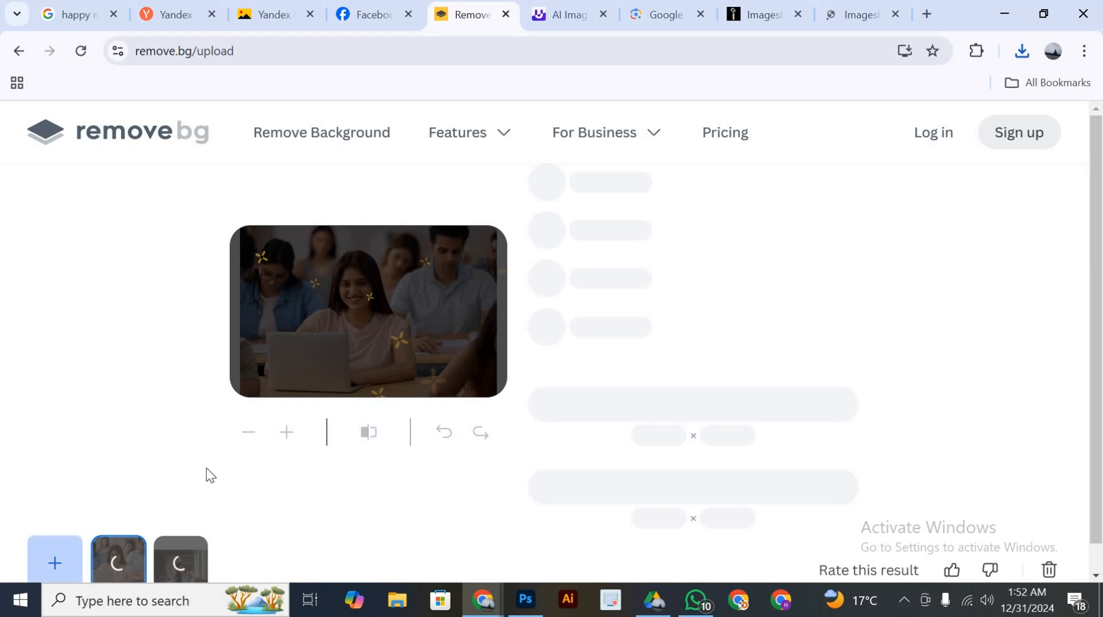
pyautogui.scroll(-1, 356, 265)
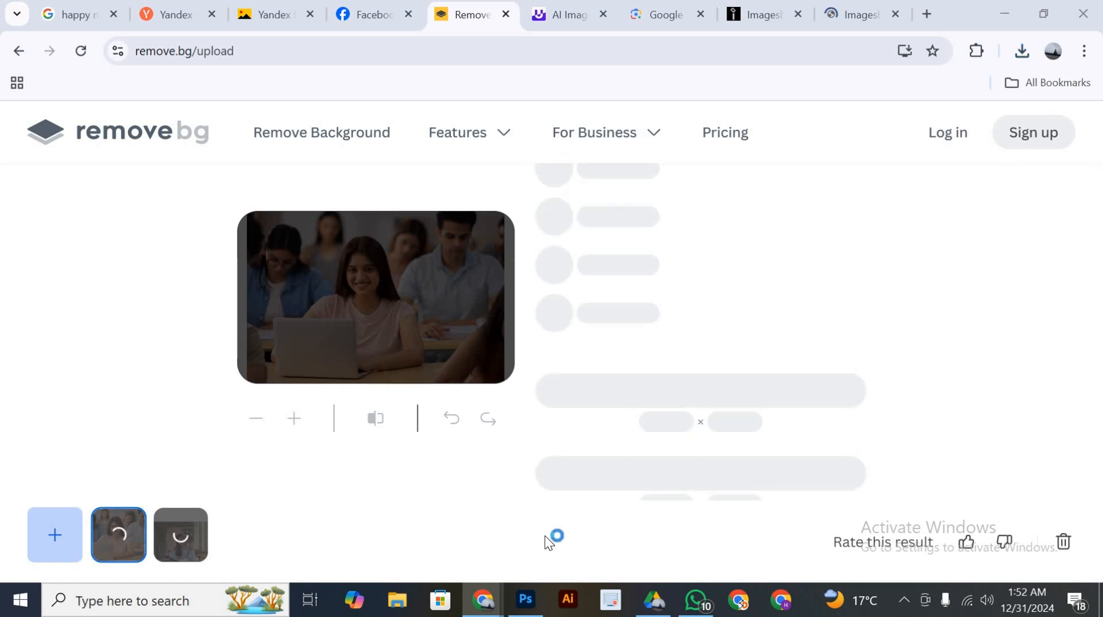
# Check the poster in Photoshop, return to the Img.Upscaler page in Chrome and close the advertisement covering it
pyautogui.click(530, 603)
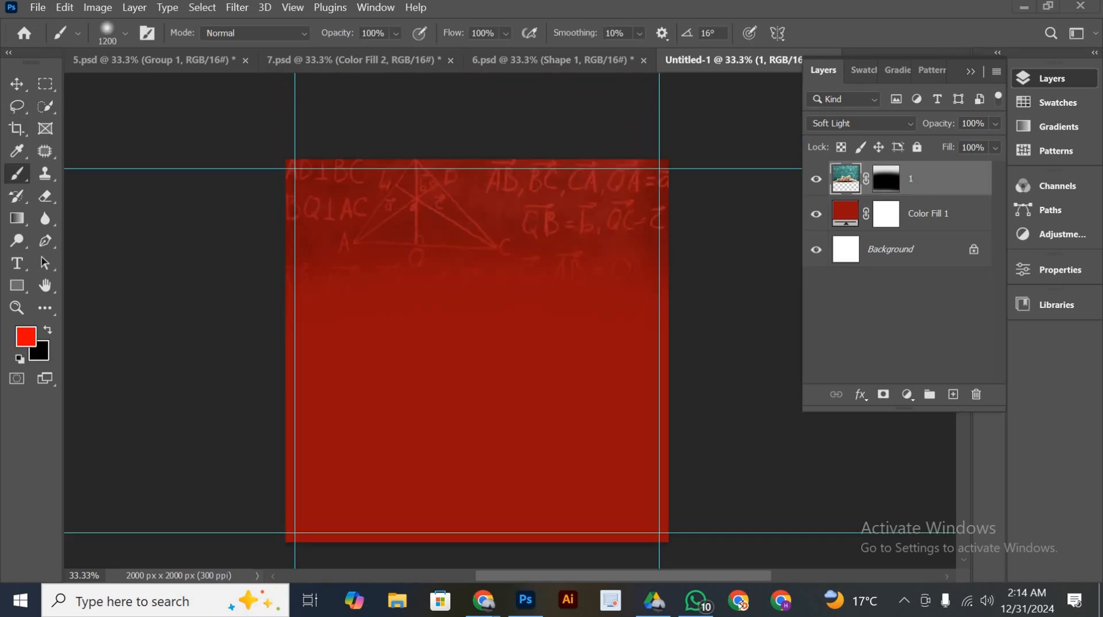
pyautogui.scroll(-2, 477, 299)
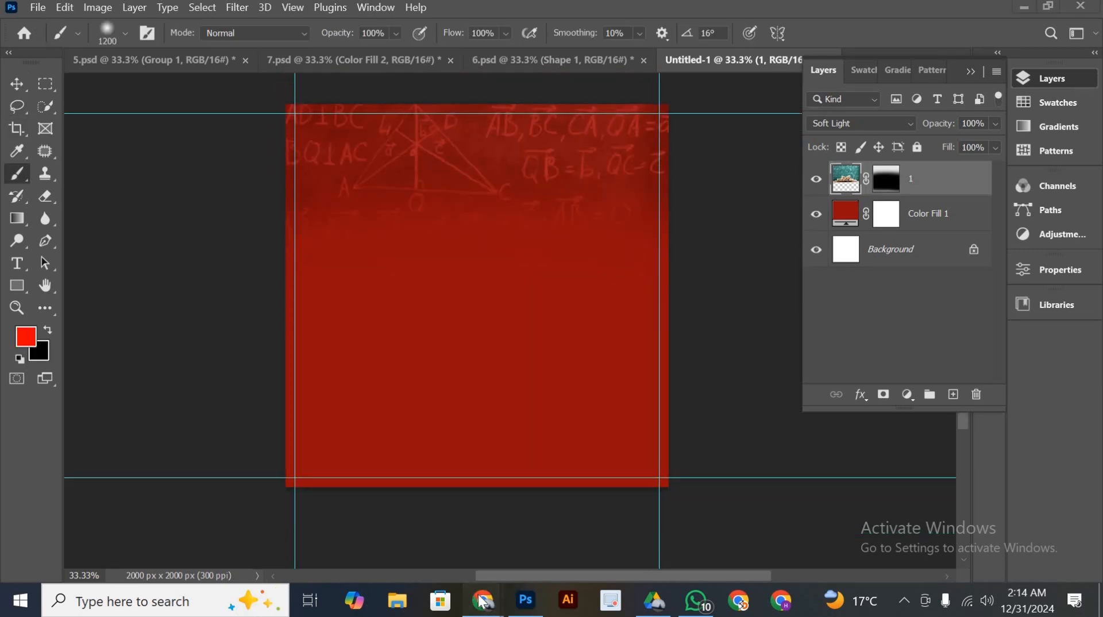
pyautogui.moveTo(483, 601)
pyautogui.click(555, 530)
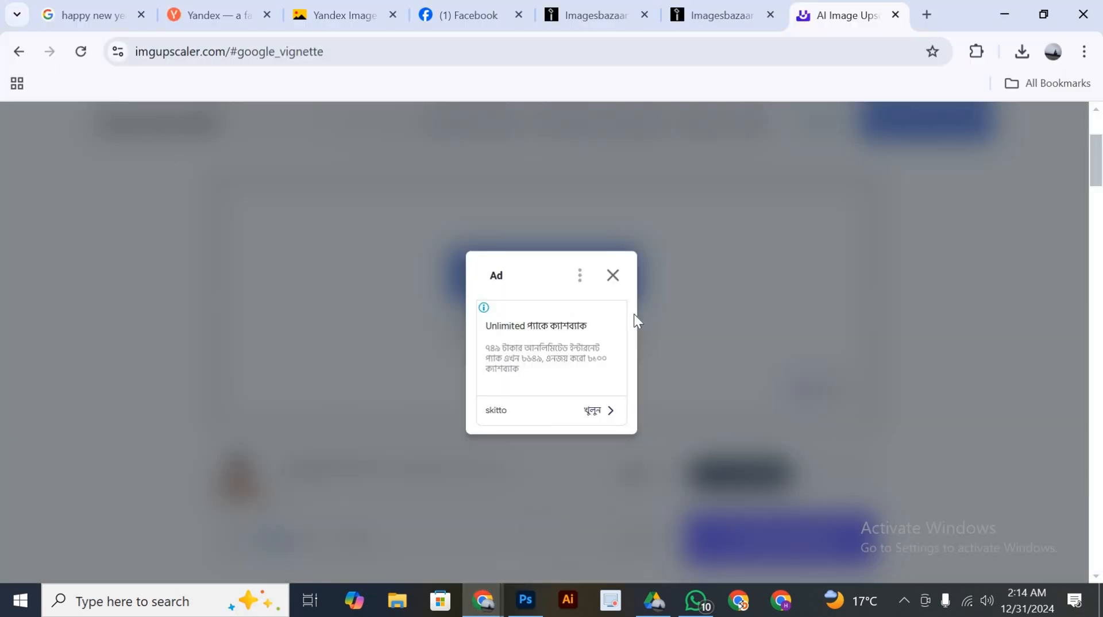
pyautogui.click(613, 276)
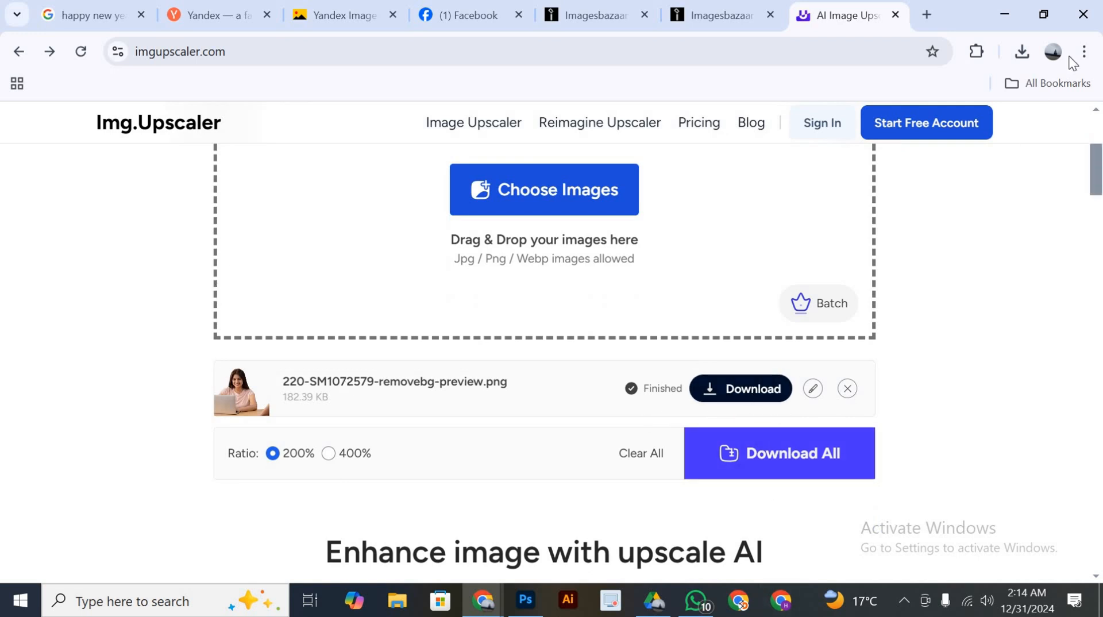
# Download the upscaled 220-SM1072579 cut-out, switch to Photoshop and place 220-SM1072579 (1) from Downloads as an embedded image
pyautogui.click(741, 388)
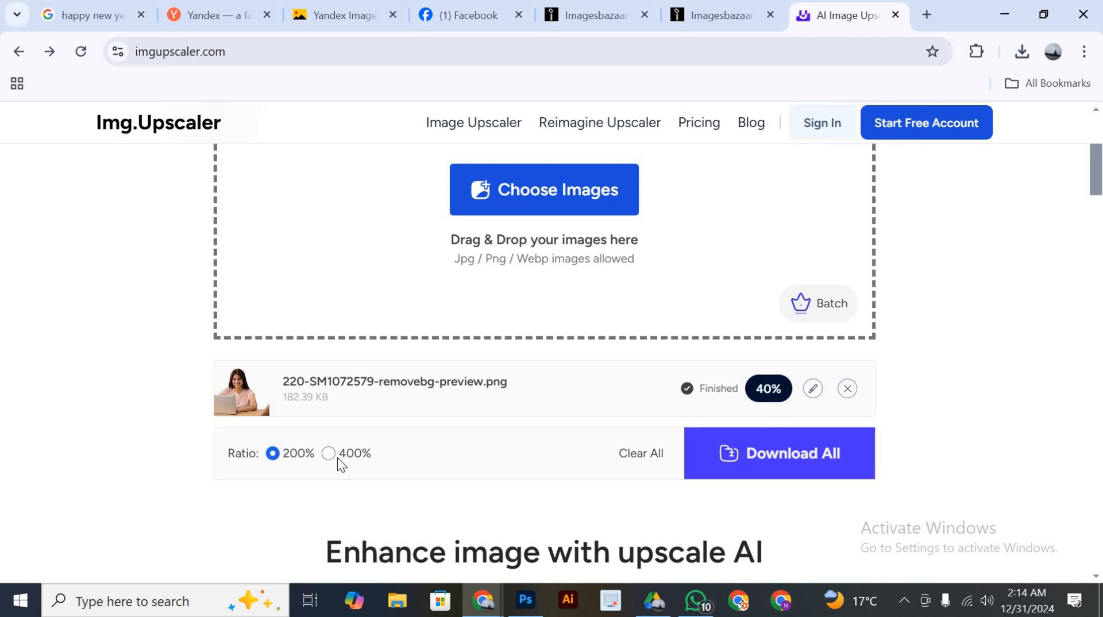
pyautogui.click(526, 599)
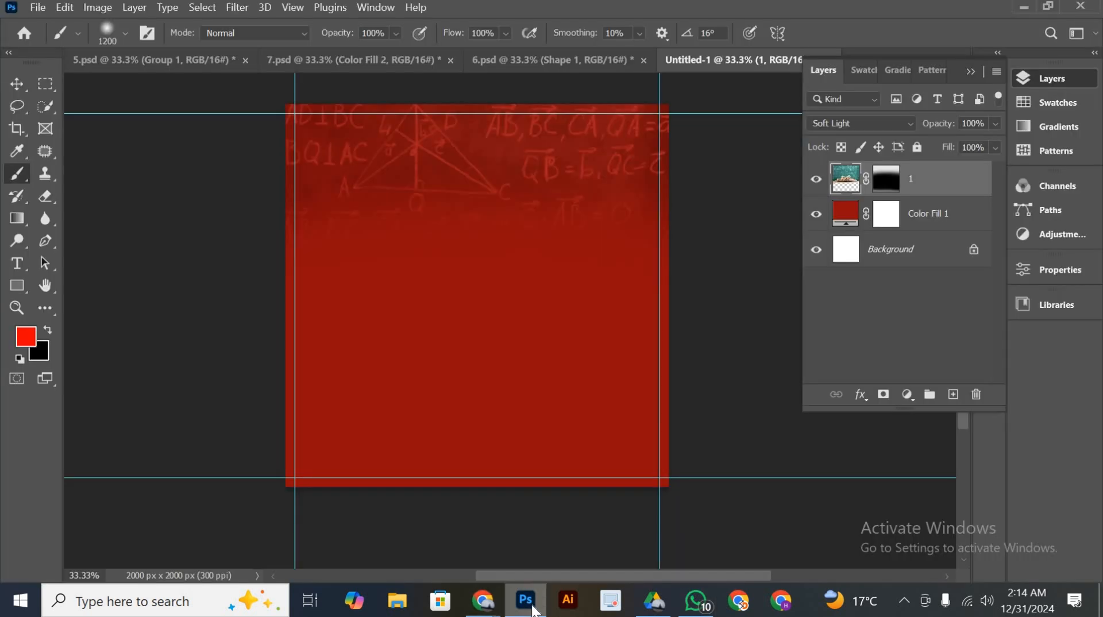
pyautogui.click(32, 8)
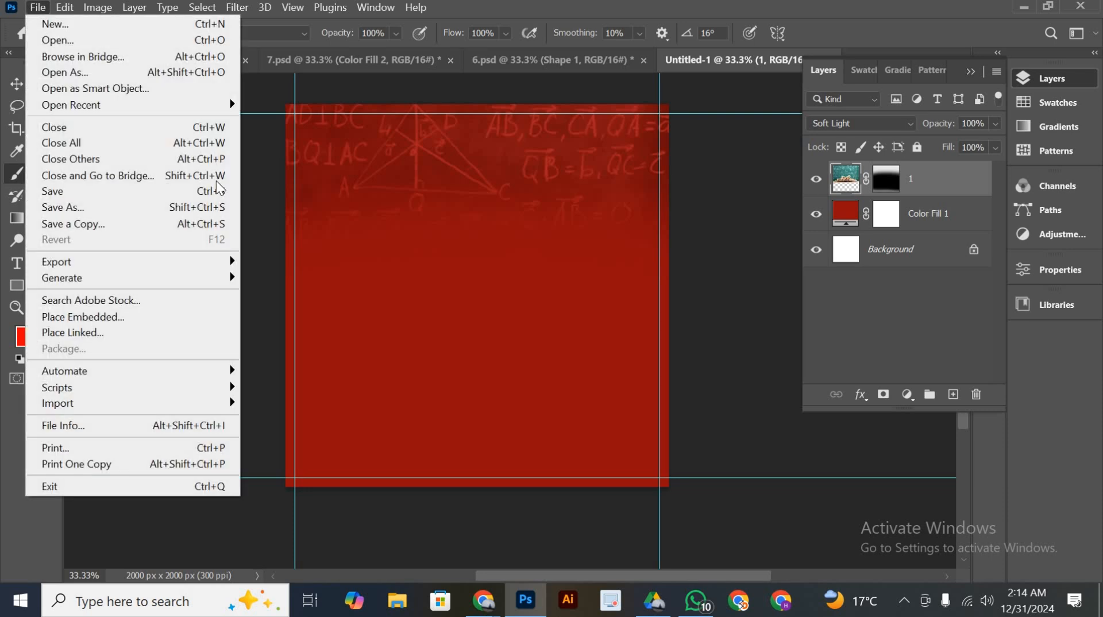
pyautogui.click(188, 317)
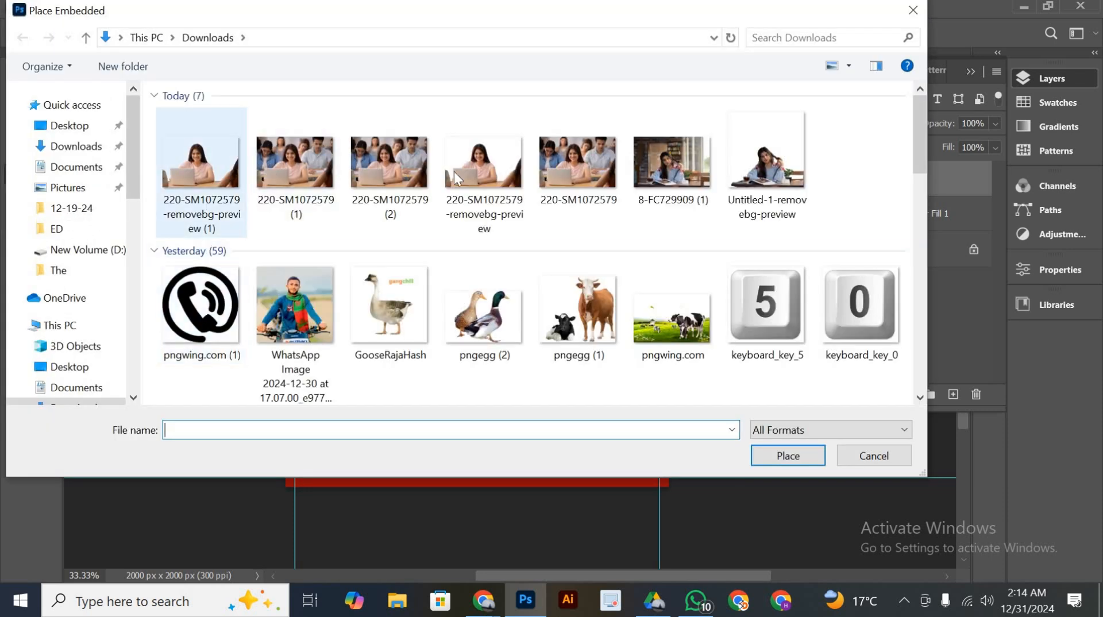
pyautogui.doubleClick(282, 167)
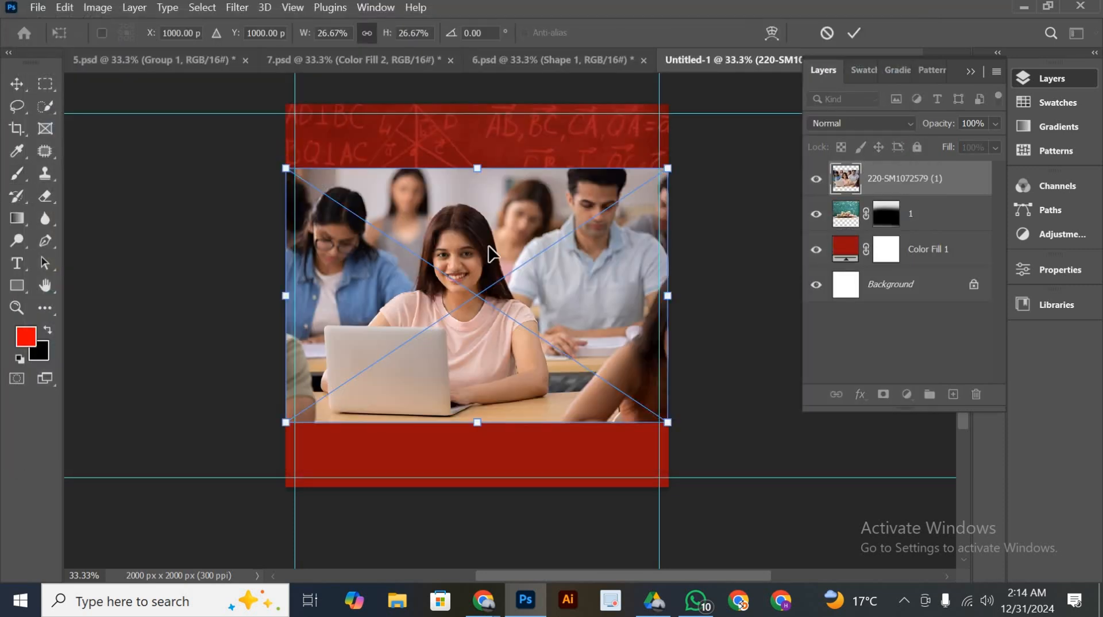
# Align the placed classroom photo with the poster's bottom edge and enlarge it to about 28.95% so it spans the full width
pyautogui.moveTo(490, 256); pyautogui.dragTo(493, 321)
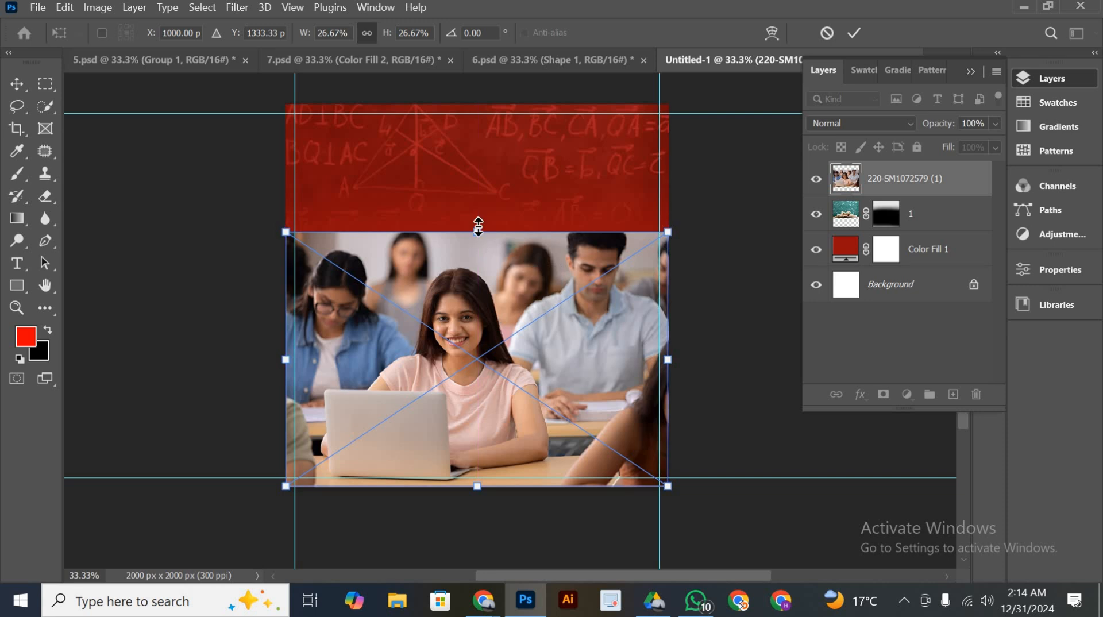
pyautogui.moveTo(481, 220); pyautogui.dragTo(479, 206)
pyautogui.moveTo(494, 249); pyautogui.dragTo(501, 248)
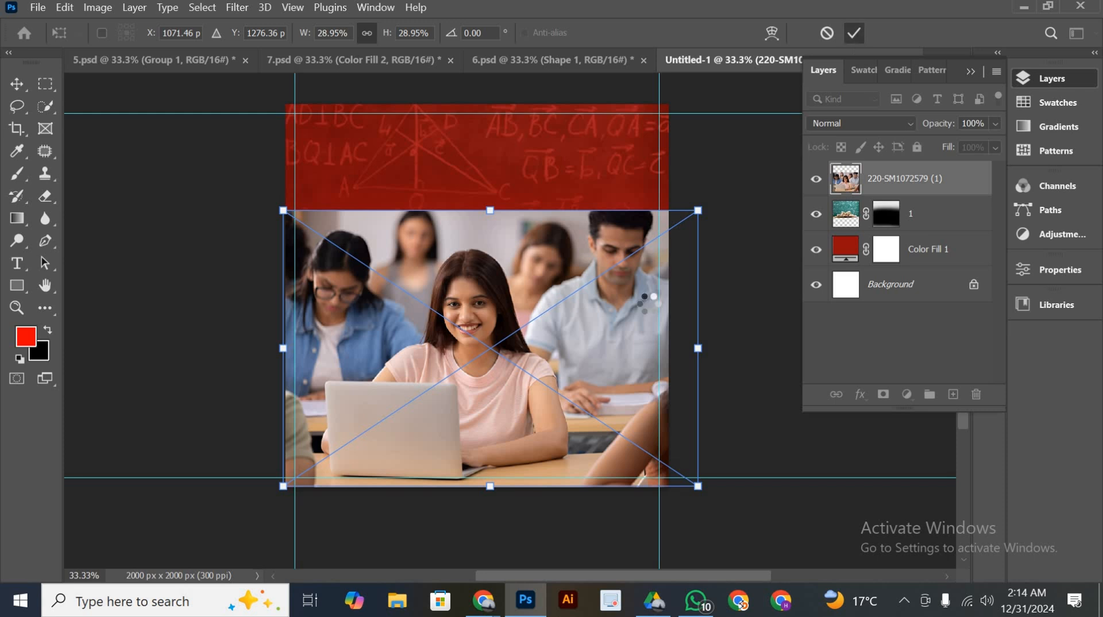
pyautogui.press('b')
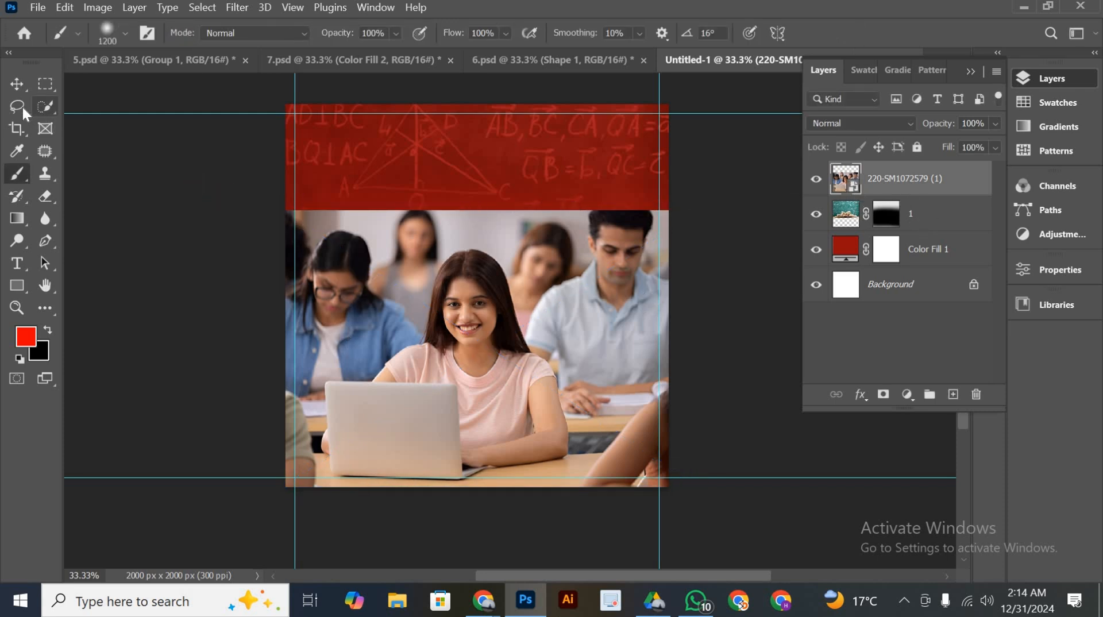
# Run Select Subject on the classroom photo and activate the Lasso tool for refining the selection
pyautogui.click(44, 108)
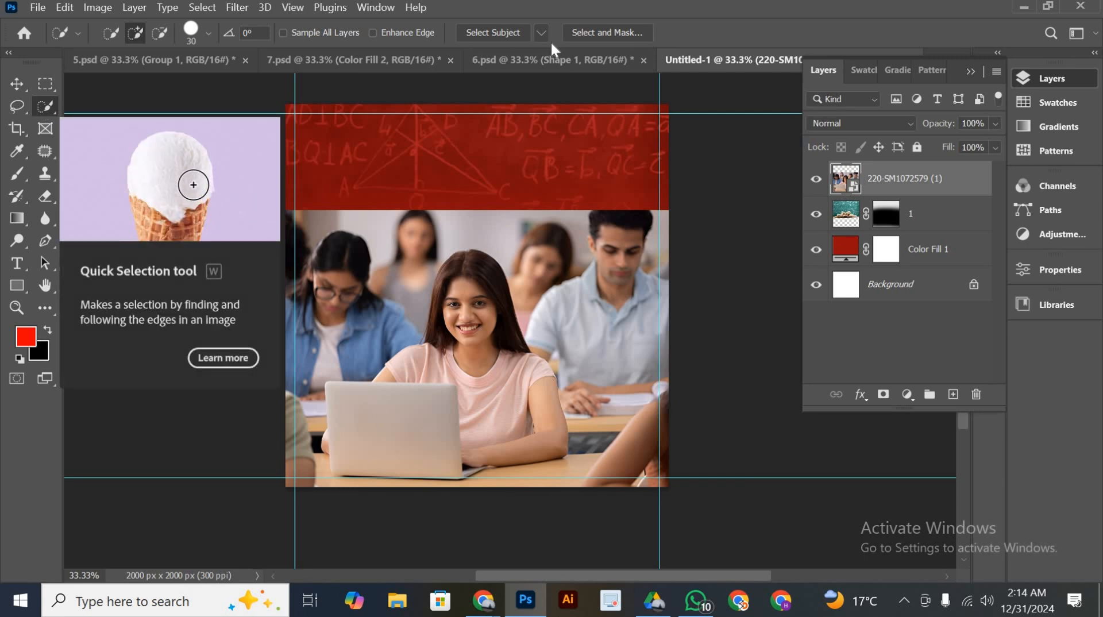
pyautogui.click(509, 33)
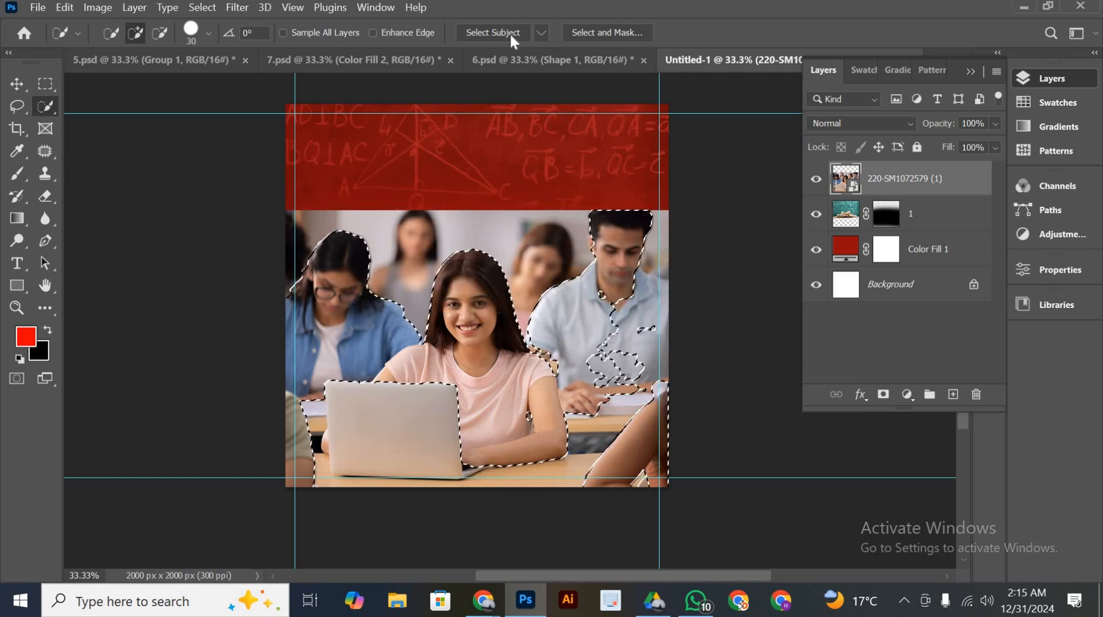
pyautogui.hotkey('ctrl', '+')
pyautogui.hotkey('ctrl', '+')
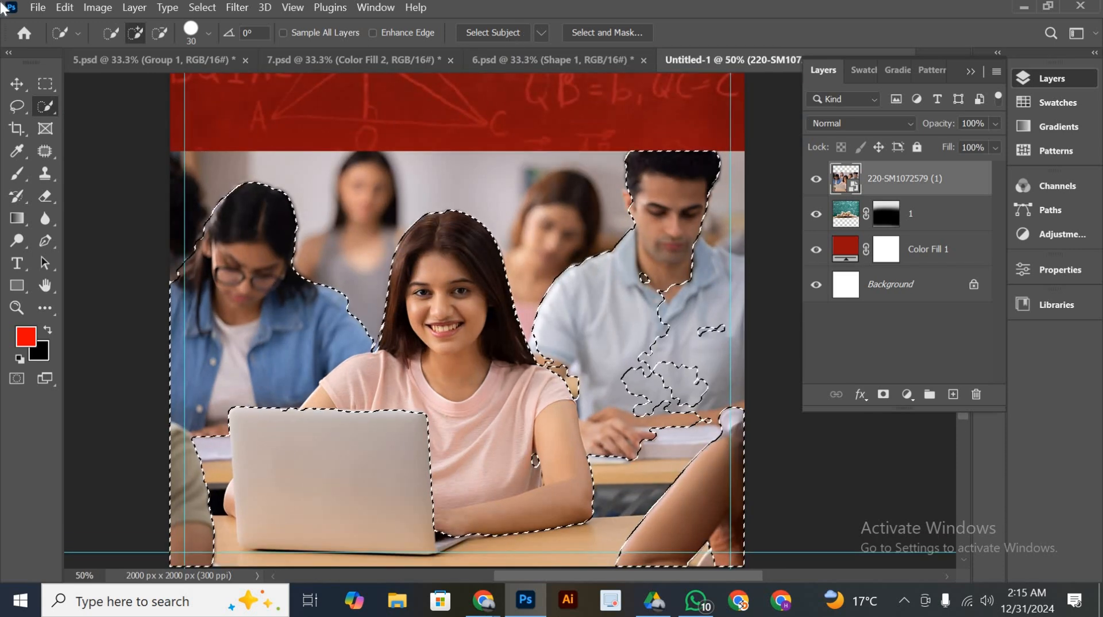
pyautogui.click(17, 106)
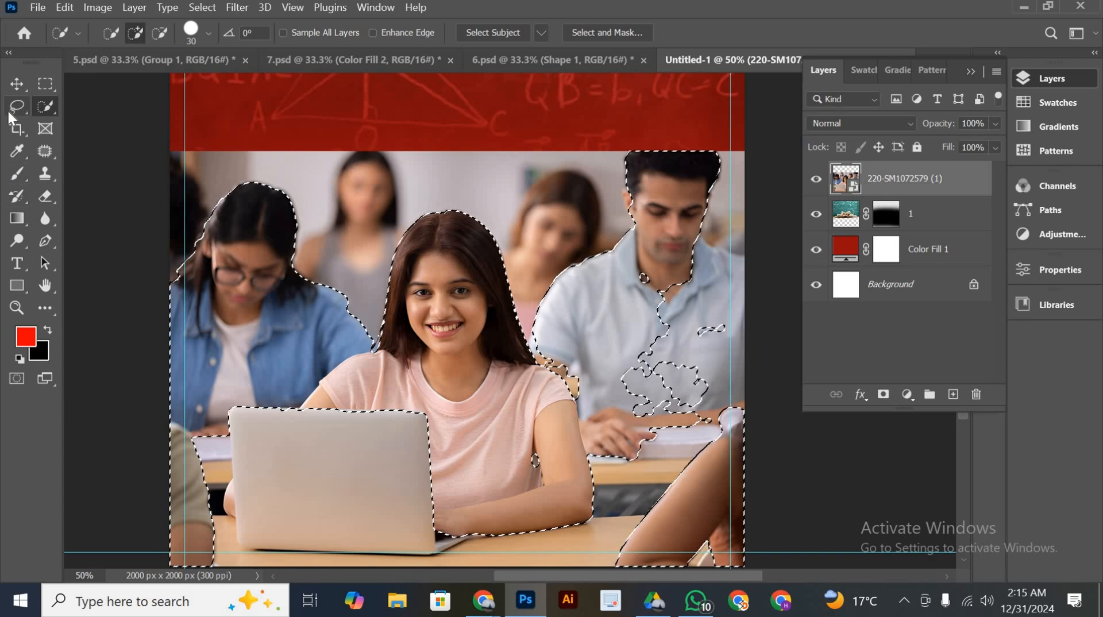
pyautogui.press('shift')
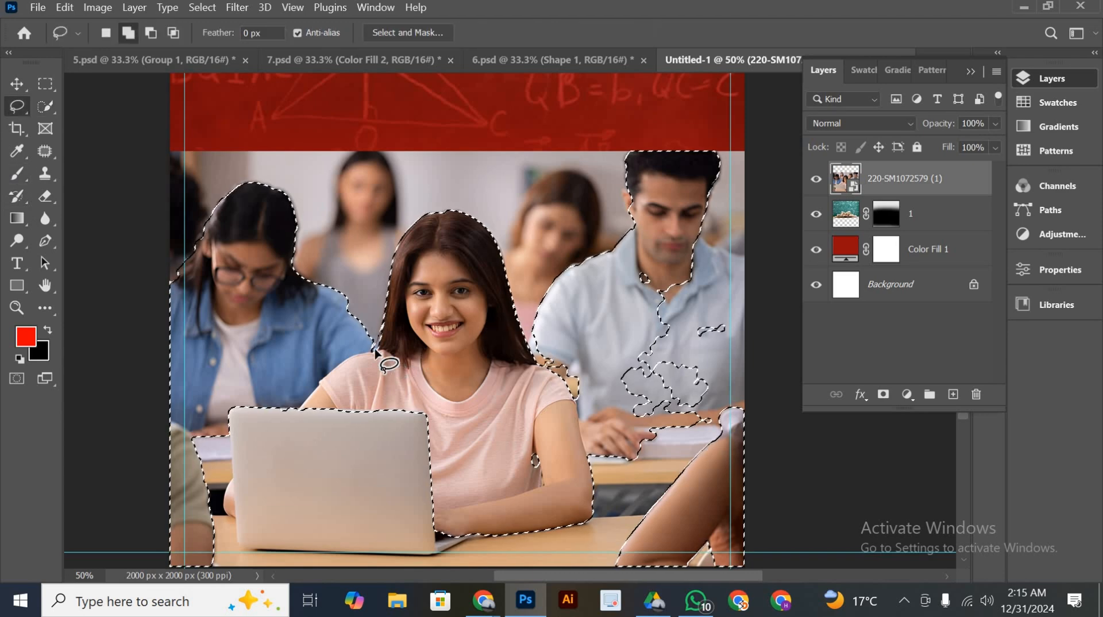
pyautogui.moveTo(356, 362); pyautogui.dragTo(350, 361)
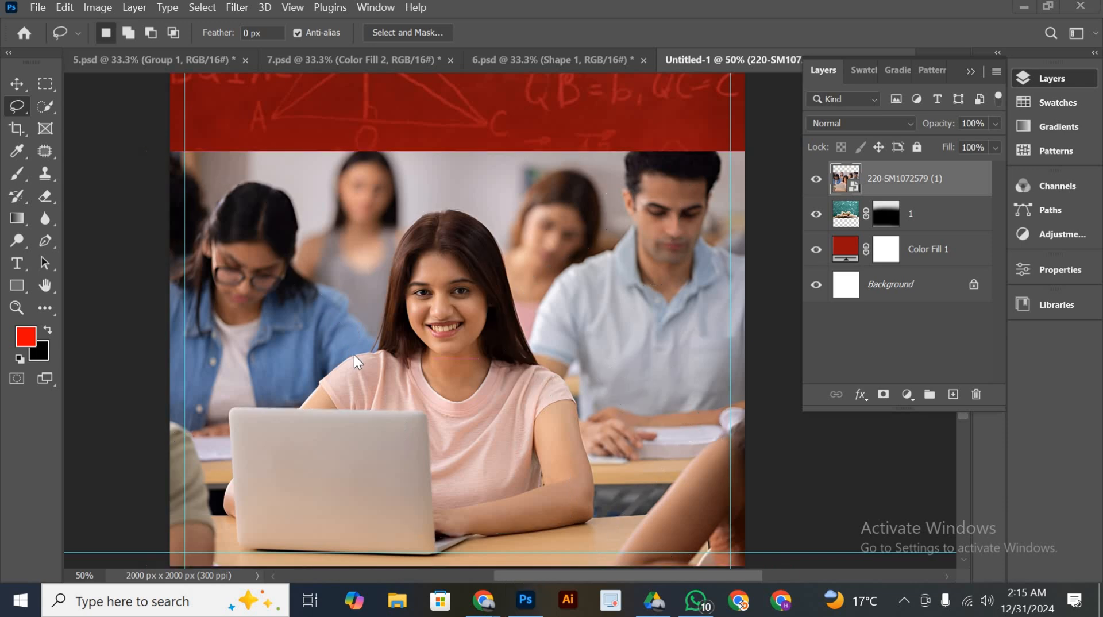
pyautogui.press('super')
pyautogui.press('super')
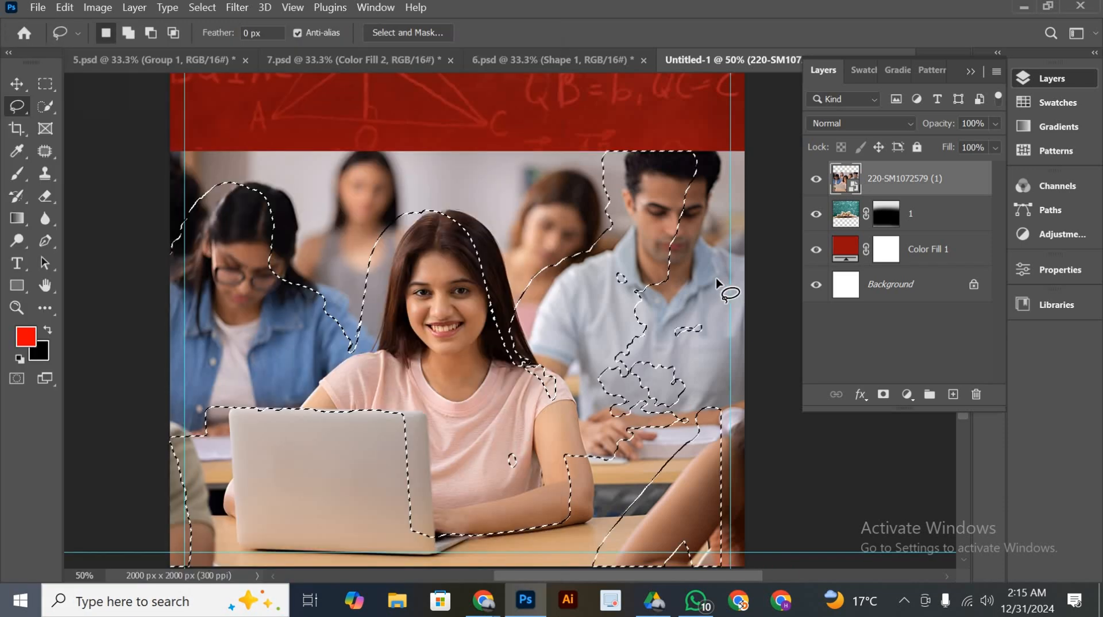
pyautogui.hotkey('ctrl', 'z')
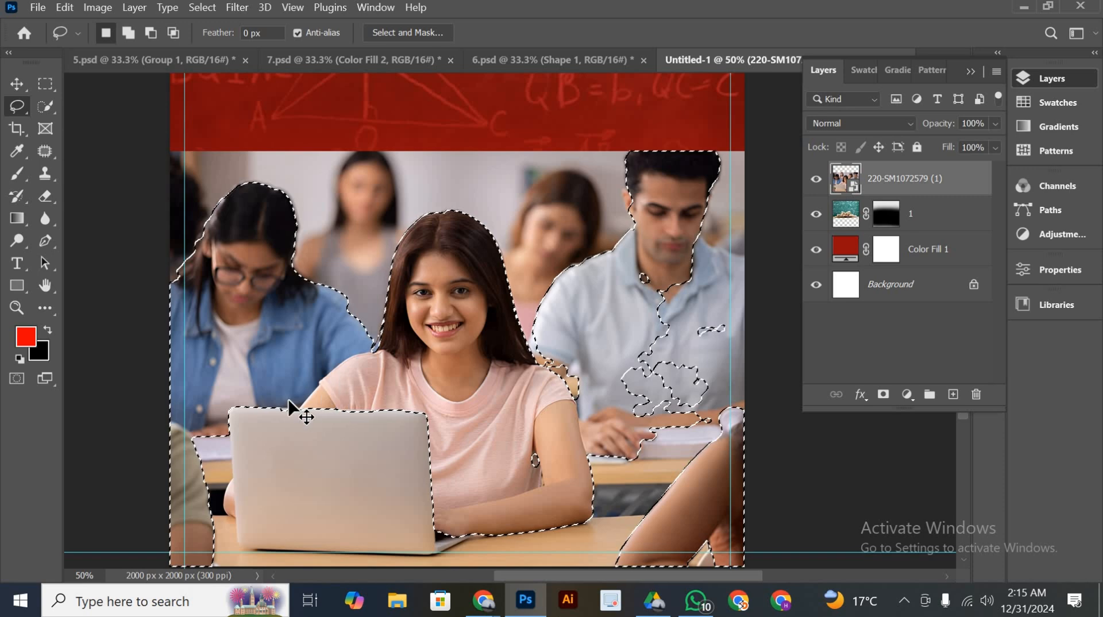
# Subtract the denim-shirted student and the background around her from the selection, following the smiling woman's hair and shoulder
pyautogui.press('shift')
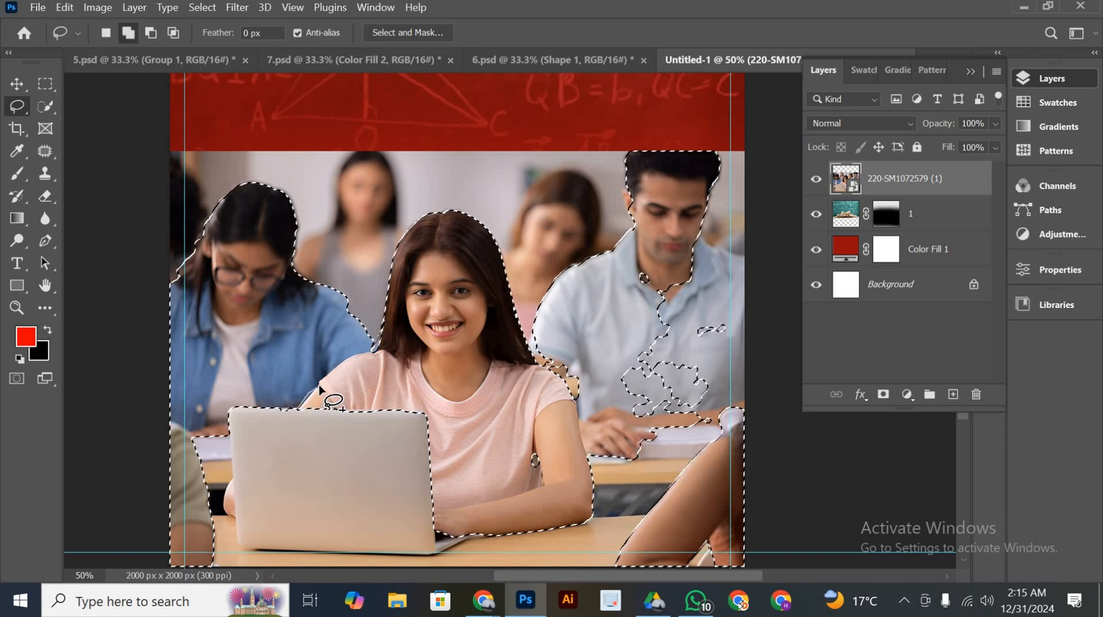
pyautogui.moveTo(319, 378)
pyautogui.mouseDown()
pyautogui.moveTo(374, 347)
pyautogui.moveTo(366, 271)
pyautogui.moveTo(321, 181)
pyautogui.moveTo(215, 184)
pyautogui.moveTo(121, 247)
pyautogui.moveTo(104, 491)
pyautogui.moveTo(131, 551)
pyautogui.moveTo(164, 567)
pyautogui.moveTo(210, 563)
pyautogui.moveTo(224, 541)
pyautogui.moveTo(237, 400)
pyautogui.moveTo(371, 347)
pyautogui.moveTo(378, 332)
pyautogui.moveTo(384, 340)
pyautogui.mouseUp()
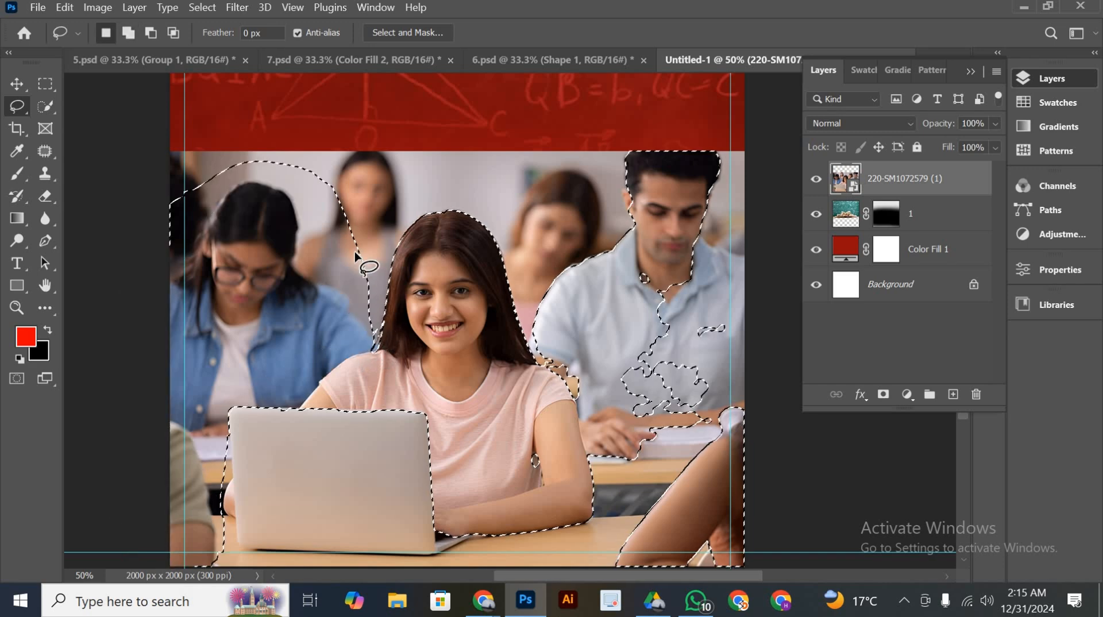
pyautogui.scroll(2, 363, 258)
pyautogui.scroll(-3, 360, 261)
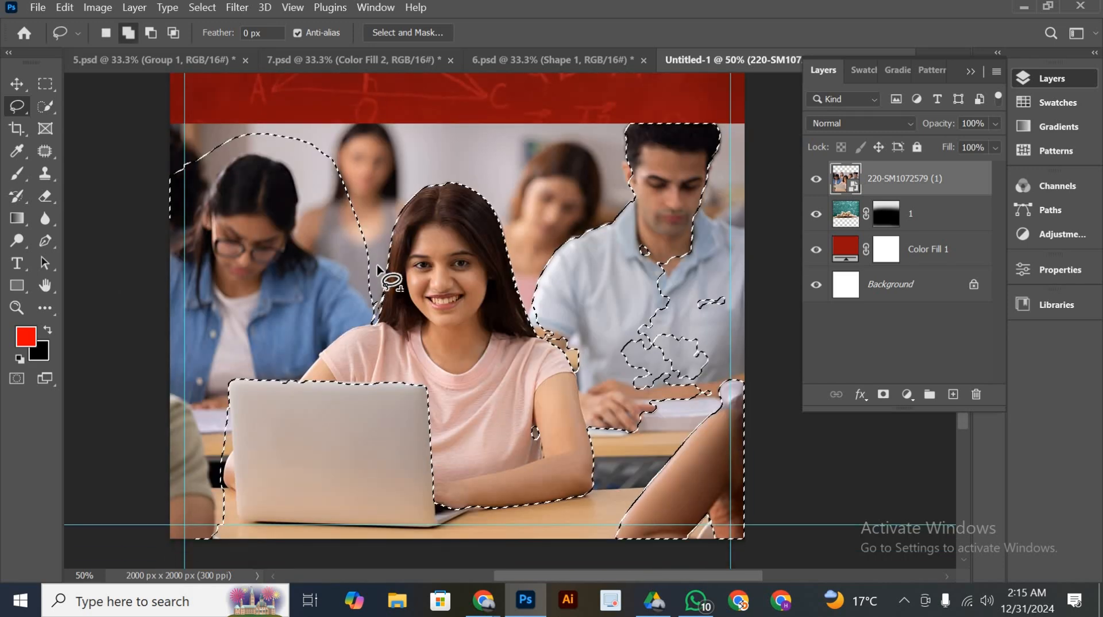
pyautogui.moveTo(150, 164)
pyautogui.mouseDown()
pyautogui.moveTo(260, 128)
pyautogui.moveTo(349, 171)
pyautogui.moveTo(352, 235)
pyautogui.moveTo(374, 264)
pyautogui.mouseUp()
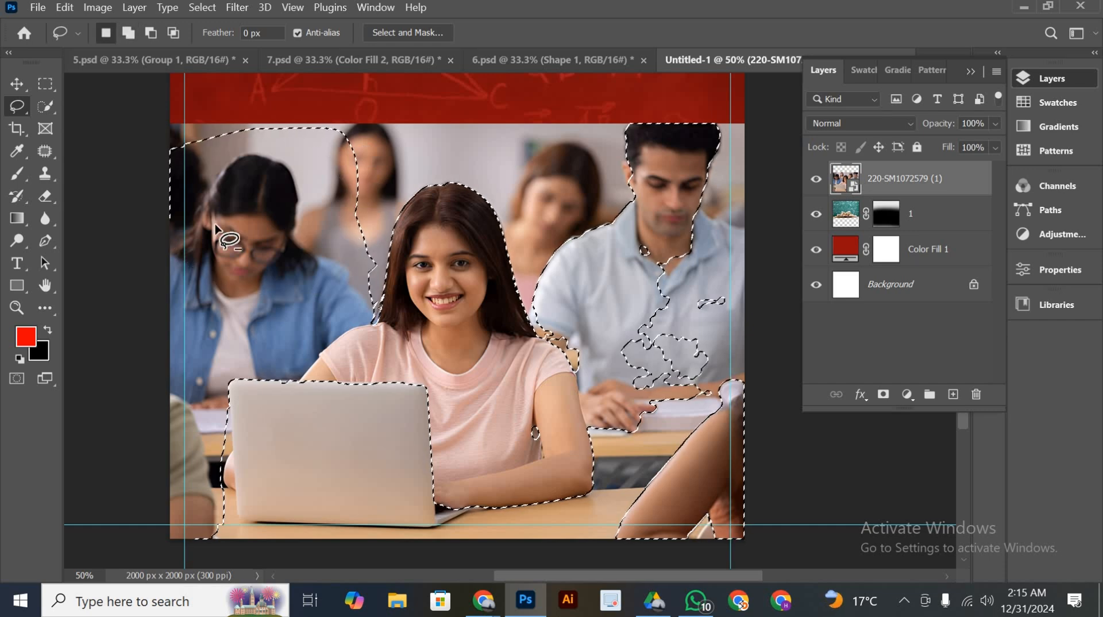
pyautogui.moveTo(138, 225)
pyautogui.mouseDown()
pyautogui.moveTo(359, 182)
pyautogui.moveTo(376, 139)
pyautogui.moveTo(323, 97)
pyautogui.moveTo(173, 105)
pyautogui.moveTo(115, 137)
pyautogui.moveTo(116, 192)
pyautogui.mouseUp()
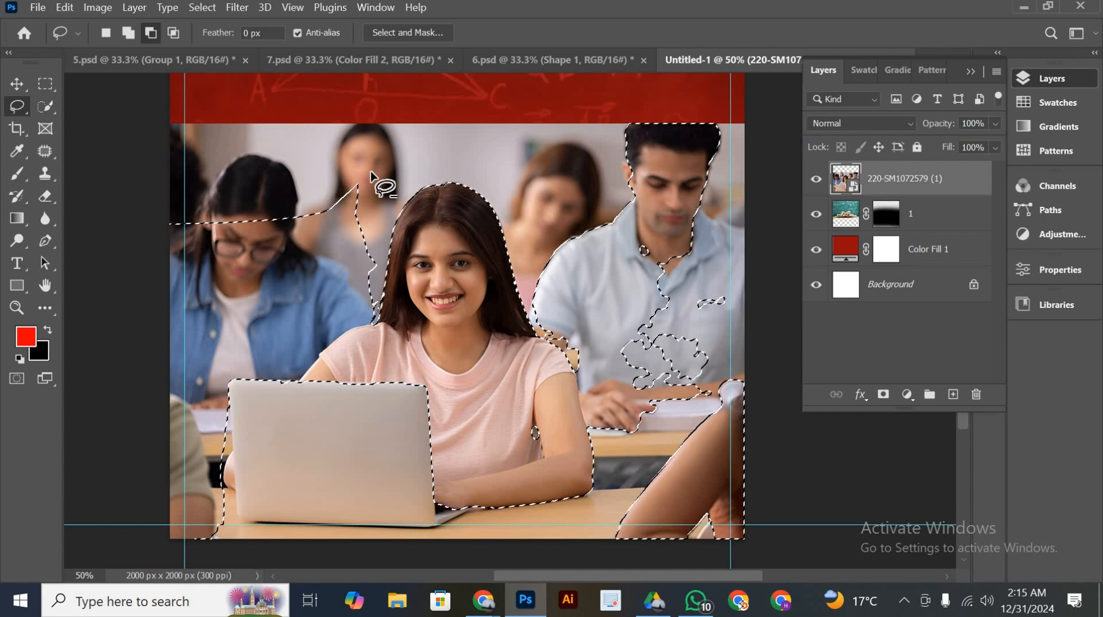
pyautogui.moveTo(372, 325)
pyautogui.mouseDown()
pyautogui.moveTo(326, 337)
pyautogui.moveTo(299, 377)
pyautogui.moveTo(225, 381)
pyautogui.moveTo(221, 547)
pyautogui.moveTo(118, 569)
pyautogui.moveTo(89, 544)
pyautogui.moveTo(116, 171)
pyautogui.moveTo(140, 148)
pyautogui.moveTo(312, 129)
pyautogui.moveTo(356, 144)
pyautogui.moveTo(375, 177)
pyautogui.moveTo(375, 330)
pyautogui.mouseUp()
pyautogui.scroll(-3, 284, 356)
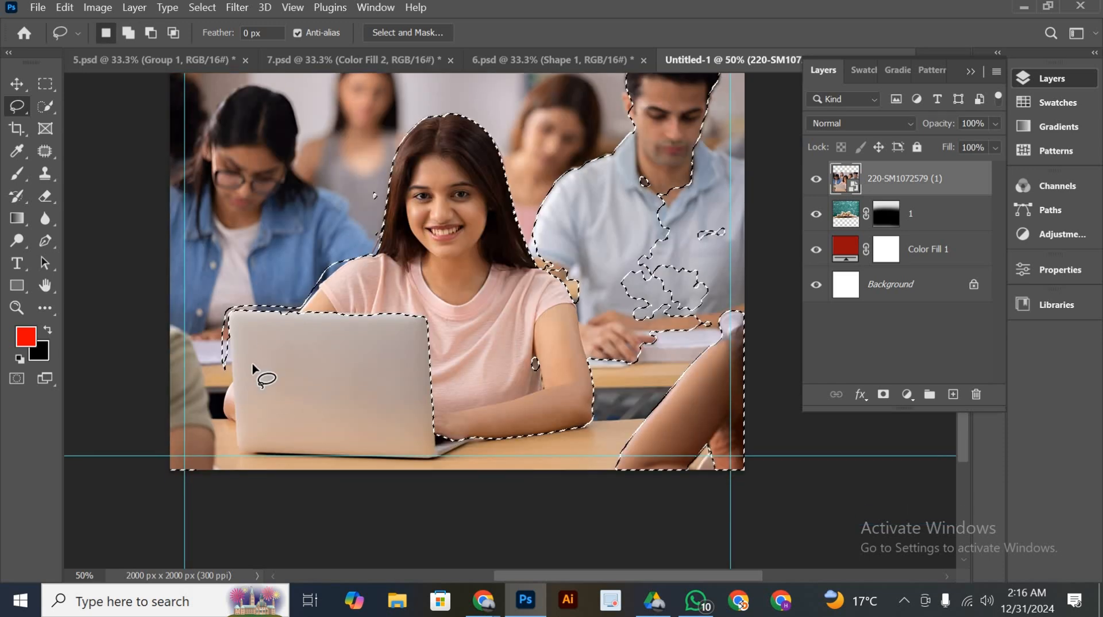
# Add the lower part of the laptop to the lasso selection, following its left side and base
pyautogui.scroll(-2, 252, 367)
pyautogui.press('shift')
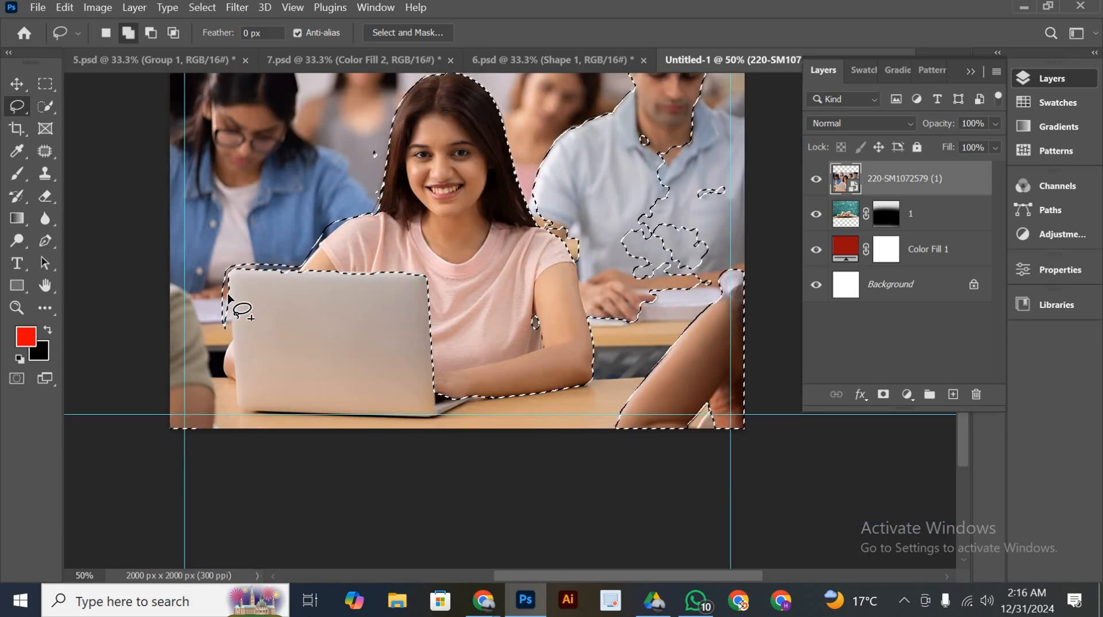
pyautogui.moveTo(228, 343)
pyautogui.mouseDown()
pyautogui.moveTo(237, 411)
pyautogui.moveTo(448, 423)
pyautogui.moveTo(476, 398)
pyautogui.moveTo(230, 297)
pyautogui.mouseUp()
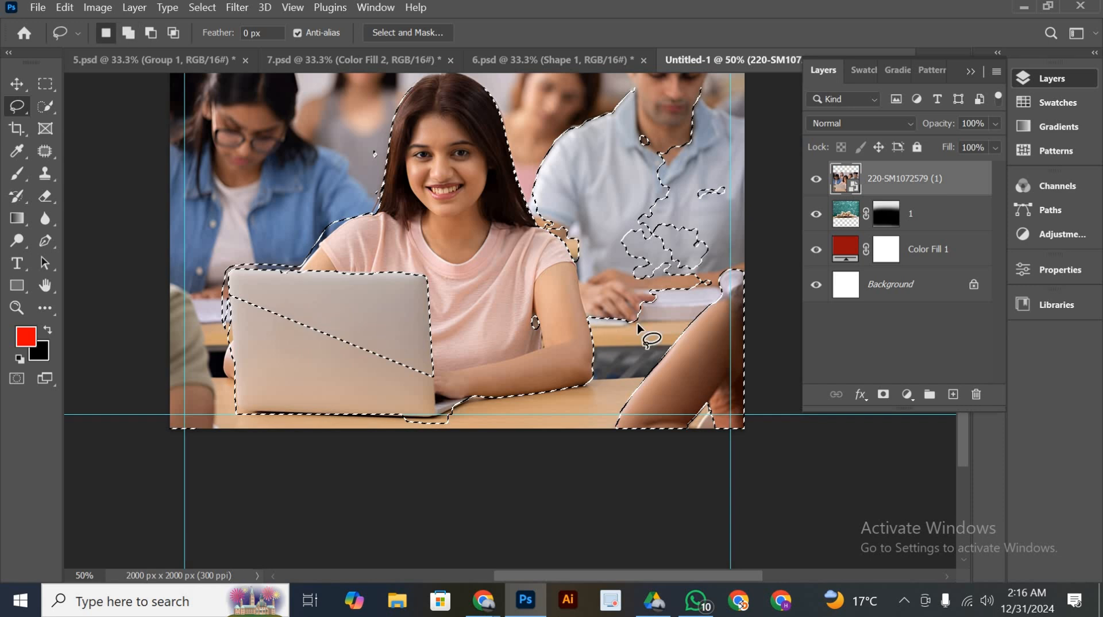
# Subtract the man in the light blue shirt, the foreground arm and the stray spot beside the woman's hair from the selection
pyautogui.press('alt')
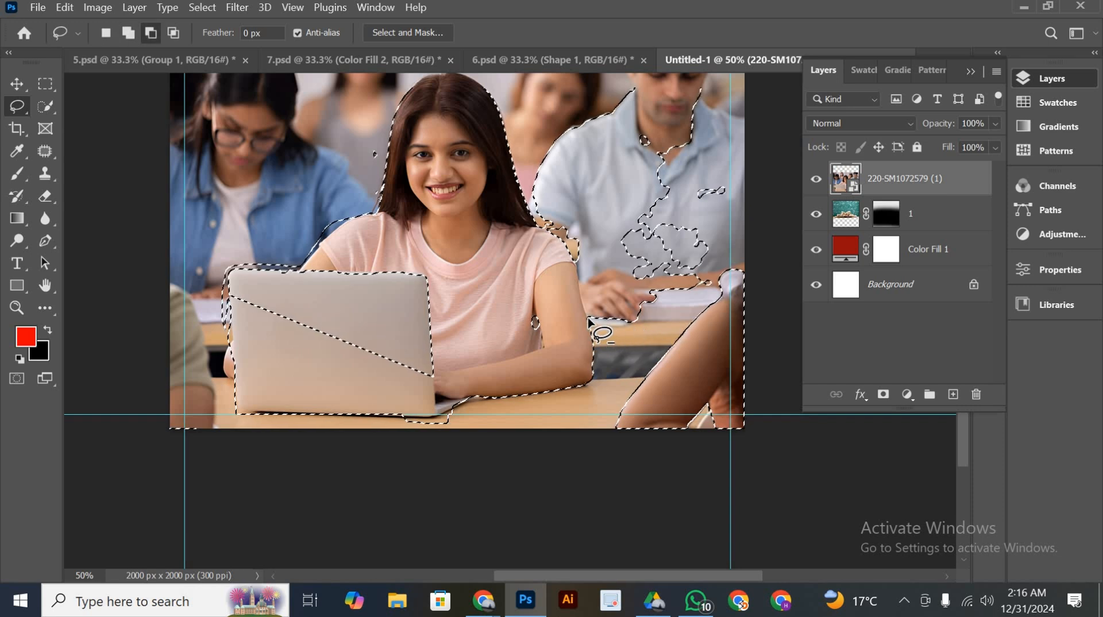
pyautogui.moveTo(585, 315)
pyautogui.mouseDown()
pyautogui.moveTo(576, 259)
pyautogui.moveTo(533, 218)
pyautogui.moveTo(524, 141)
pyautogui.mouseUp()
pyautogui.moveTo(657, 68)
pyautogui.mouseDown()
pyautogui.moveTo(722, 70)
pyautogui.moveTo(784, 185)
pyautogui.moveTo(796, 373)
pyautogui.moveTo(754, 490)
pyautogui.moveTo(658, 500)
pyautogui.moveTo(579, 442)
pyautogui.moveTo(609, 393)
pyautogui.moveTo(611, 348)
pyautogui.moveTo(593, 321)
pyautogui.moveTo(763, 268)
pyautogui.moveTo(680, 339)
pyautogui.mouseUp()
pyautogui.scroll(7, 690, 261)
pyautogui.scroll(-3, 650, 326)
pyautogui.moveTo(358, 280)
pyautogui.mouseDown()
pyautogui.moveTo(377, 278)
pyautogui.moveTo(354, 279)
pyautogui.moveTo(378, 291)
pyautogui.mouseUp()
pyautogui.scroll(-2, 356, 299)
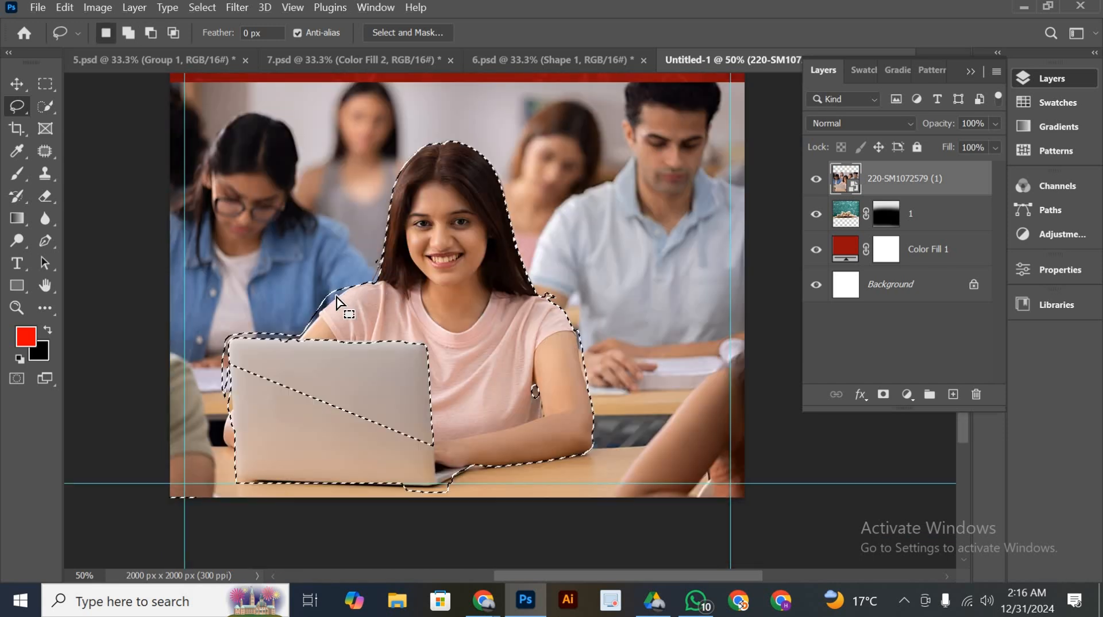
# Trim the selection along the laptop's outer edge and the woman's shoulder, and add the unselected upper part of the laptop lid
pyautogui.press('shift')
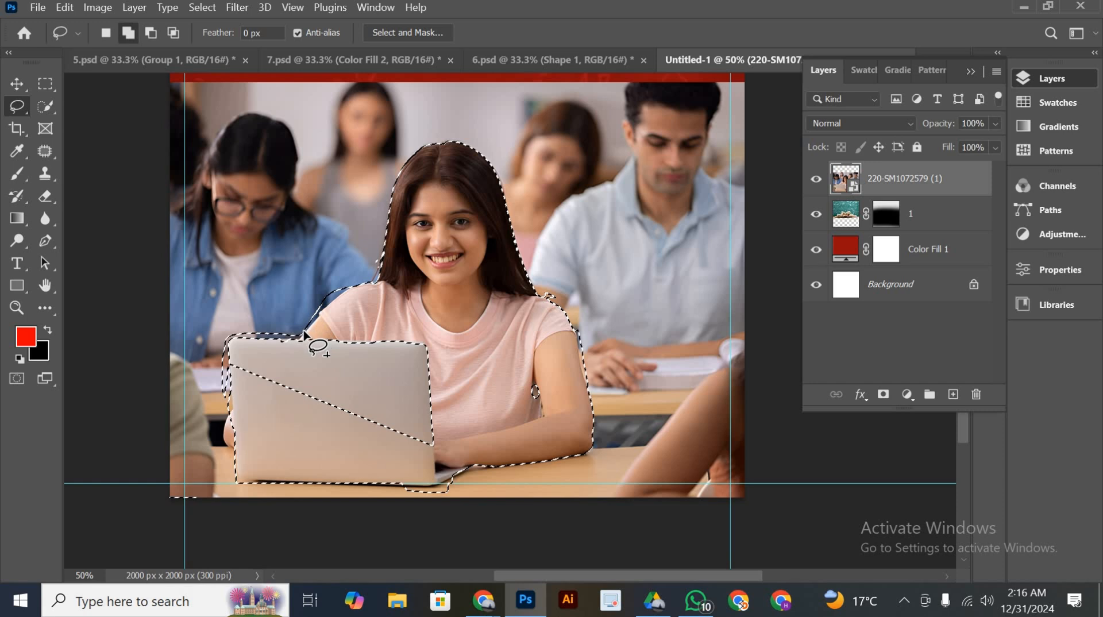
pyautogui.press('alt')
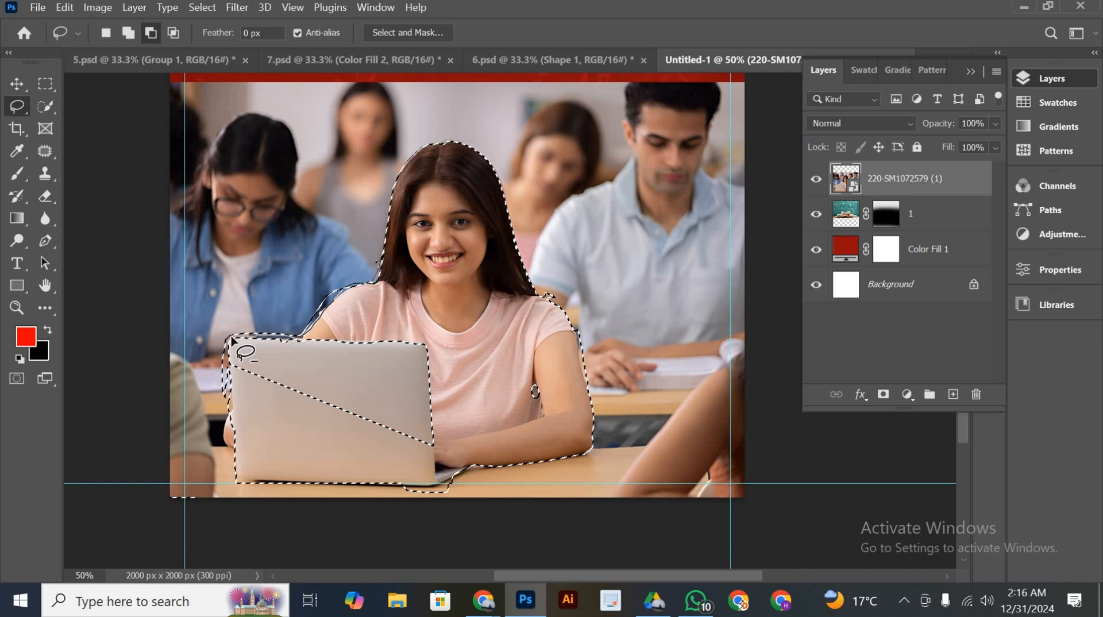
pyautogui.moveTo(228, 382)
pyautogui.mouseDown()
pyautogui.moveTo(232, 458)
pyautogui.moveTo(189, 411)
pyautogui.moveTo(216, 267)
pyautogui.moveTo(278, 218)
pyautogui.moveTo(322, 226)
pyautogui.moveTo(359, 273)
pyautogui.mouseUp()
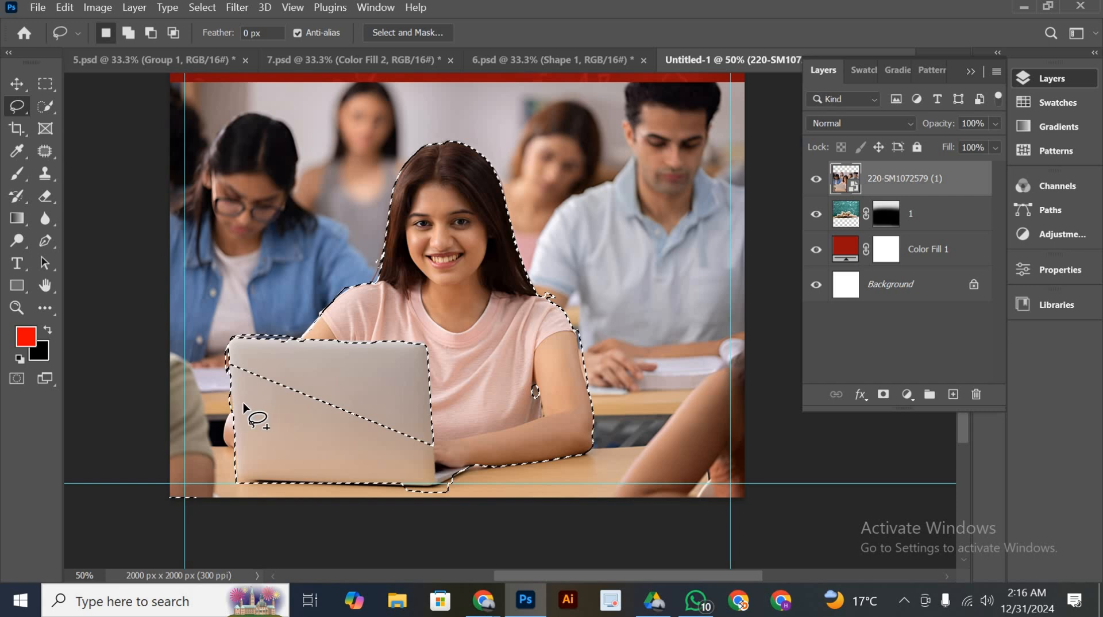
pyautogui.moveTo(244, 407)
pyautogui.mouseDown()
pyautogui.moveTo(228, 364)
pyautogui.moveTo(237, 338)
pyautogui.moveTo(394, 335)
pyautogui.moveTo(414, 388)
pyautogui.moveTo(401, 474)
pyautogui.moveTo(327, 473)
pyautogui.moveTo(356, 471)
pyautogui.mouseUp()
pyautogui.moveTo(443, 315); pyautogui.dragTo(426, 452)
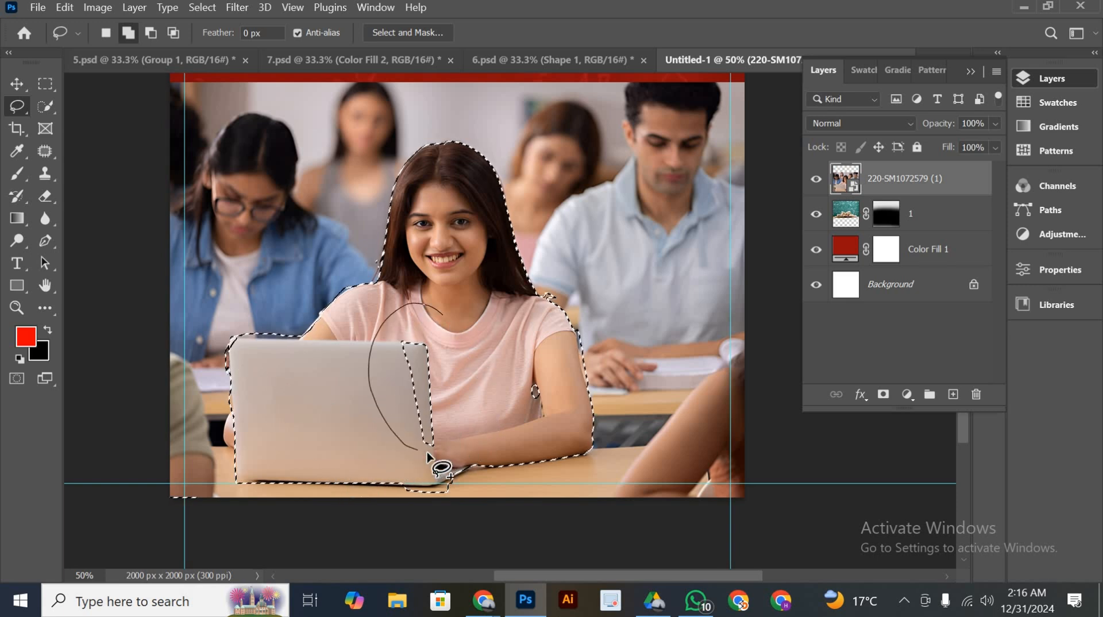
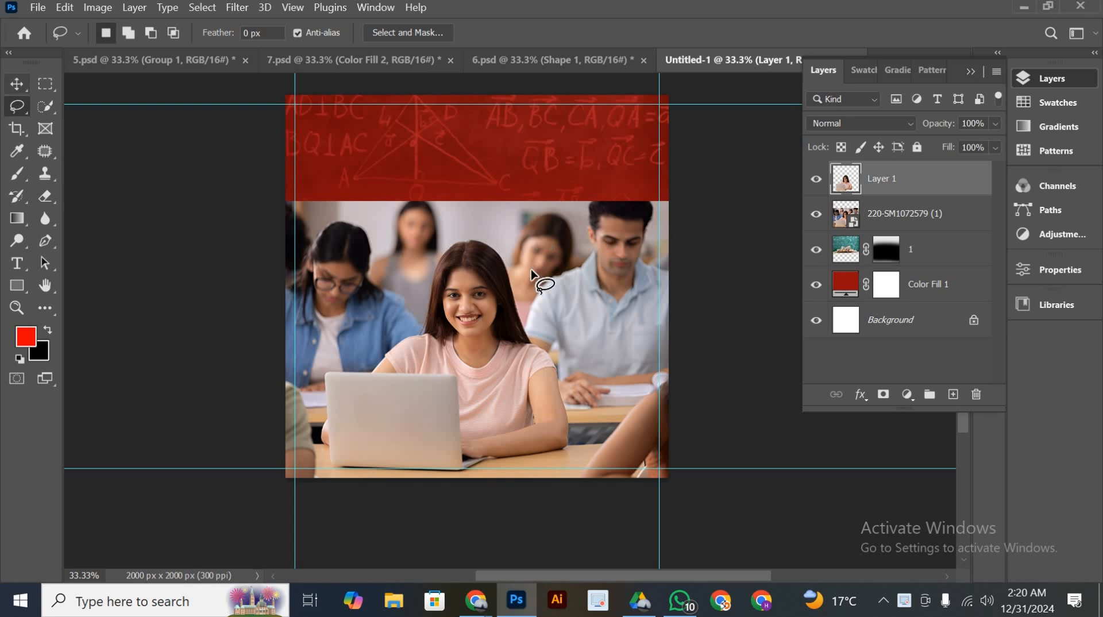
# Undo the last layer copy and copy the selected woman and laptop onto a new layer again
pyautogui.hotkey('ctrl', 'z')
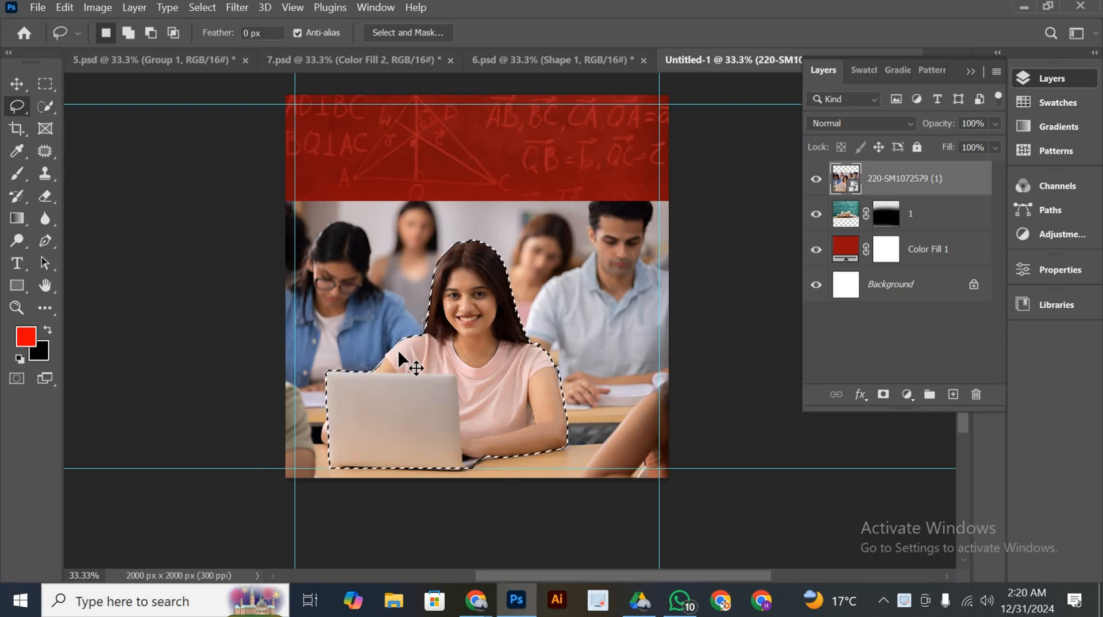
pyautogui.hotkey('ctrl', 'j')
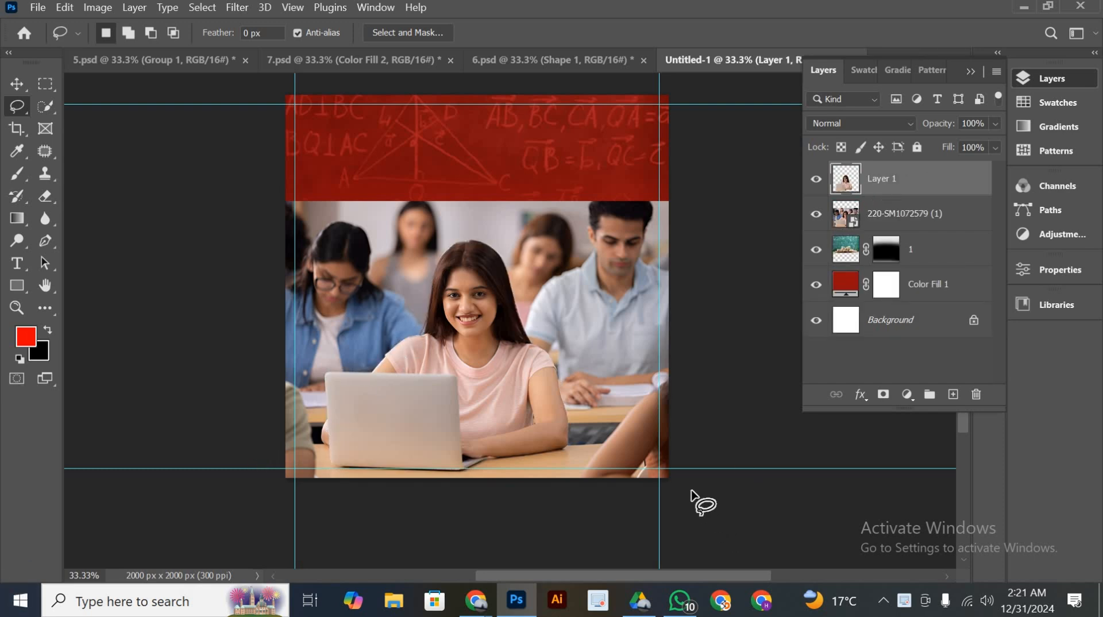
# Add a layer mask to the classroom photo layer and fade out the photo's upper edge with a soft 1200 px black brush
pyautogui.scroll(2, 680, 475)
pyautogui.click(16, 84)
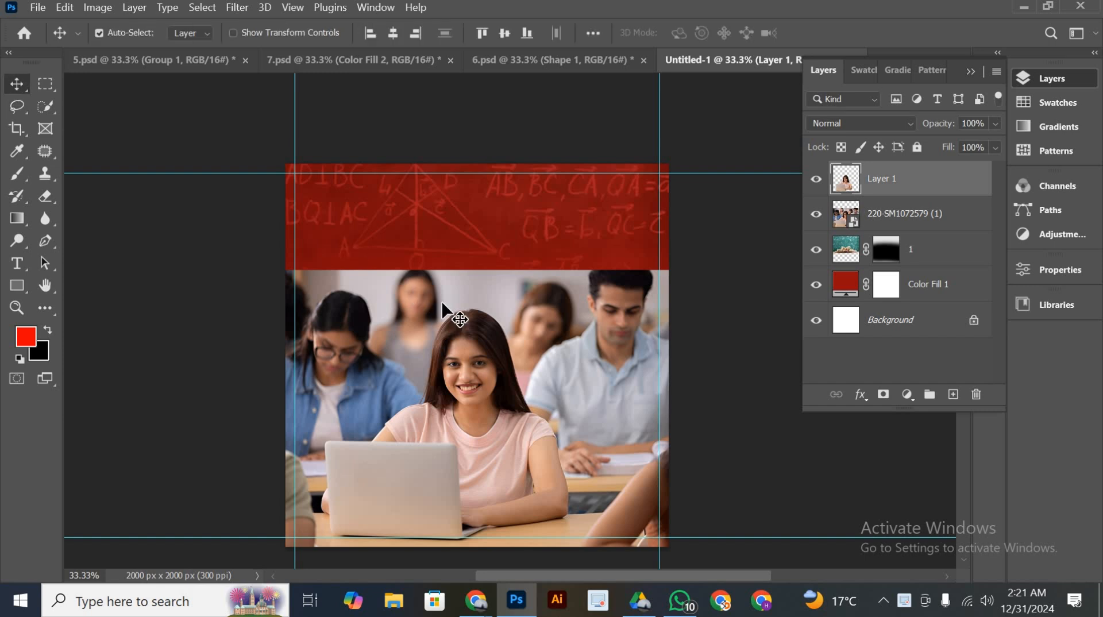
pyautogui.click(442, 303)
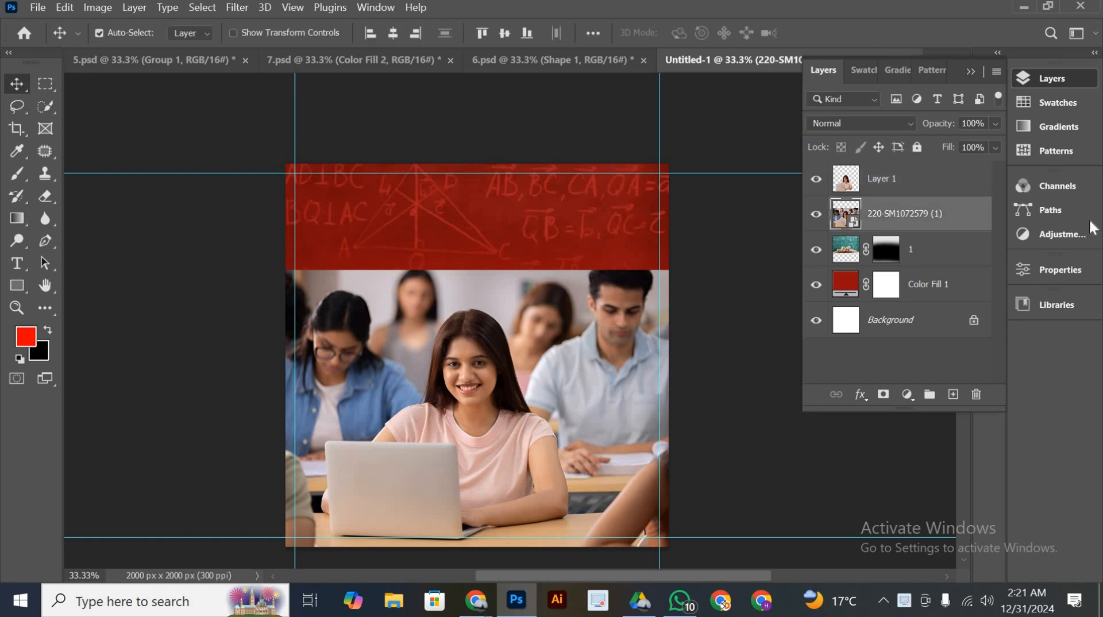
pyautogui.click(883, 394)
pyautogui.click(18, 175)
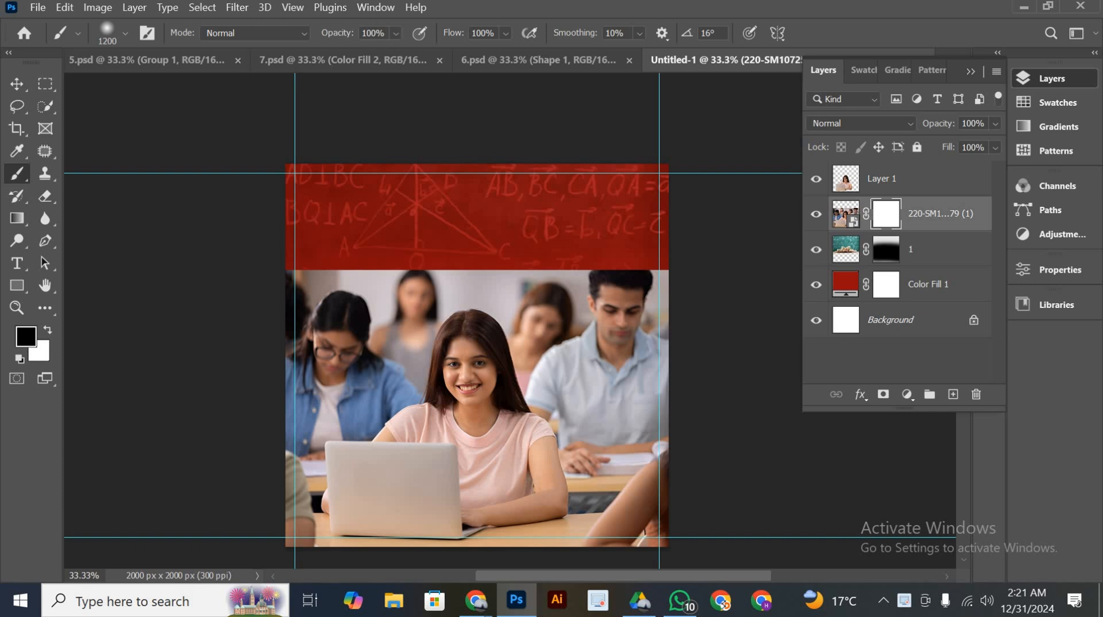
pyautogui.moveTo(304, 233)
pyautogui.mouseDown()
pyautogui.moveTo(649, 247)
pyautogui.moveTo(391, 256)
pyautogui.moveTo(534, 261)
pyautogui.mouseUp()
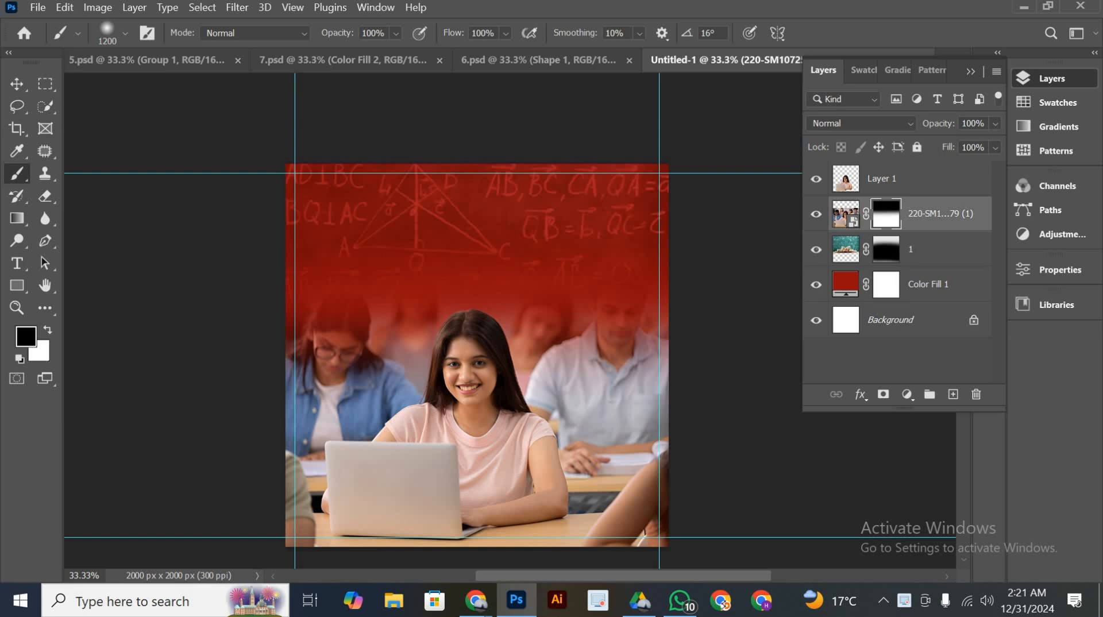
# Set the brush opacity to 47% and fade the denim-shirted student beside the woman into the red background on the photo's mask
pyautogui.moveTo(396, 33); pyautogui.dragTo(384, 61)
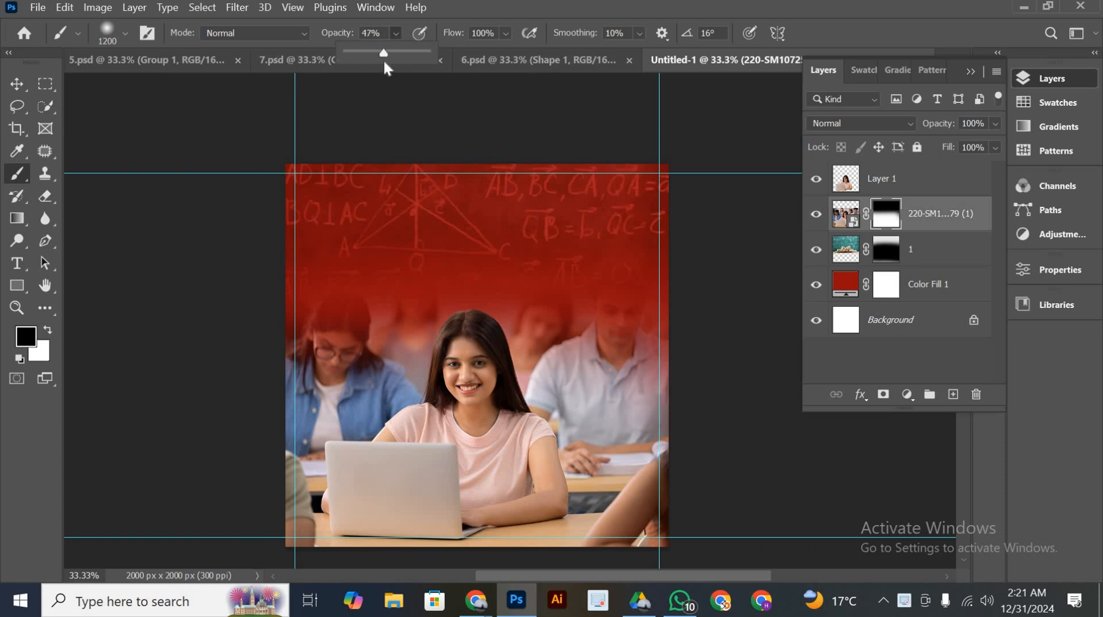
pyautogui.moveTo(287, 402)
pyautogui.mouseDown()
pyautogui.moveTo(296, 428)
pyautogui.moveTo(339, 379)
pyautogui.mouseUp()
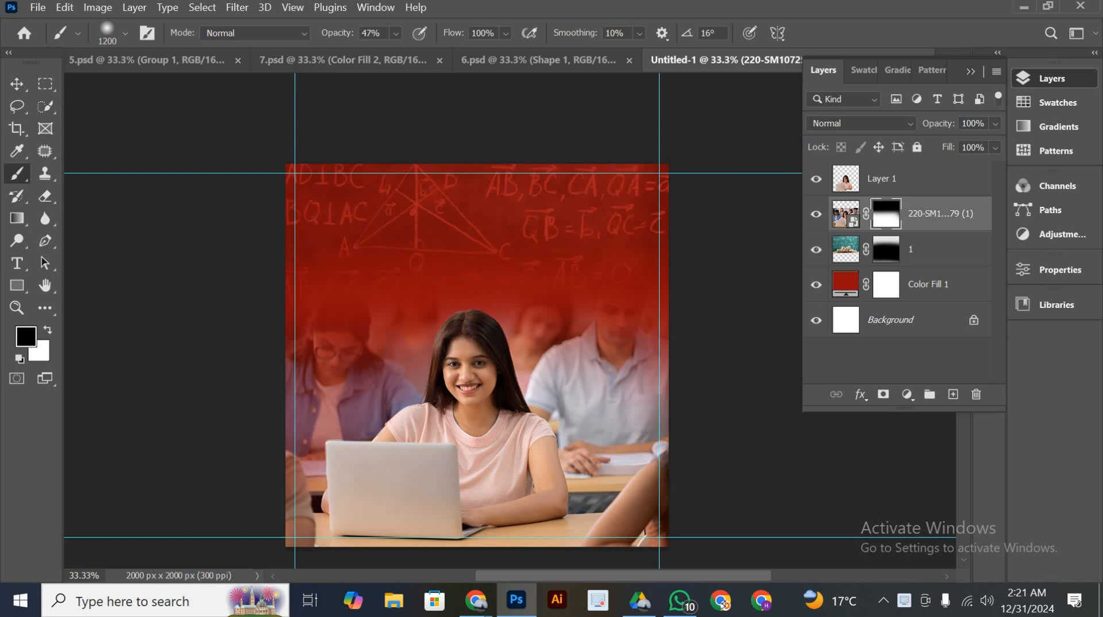
pyautogui.click(317, 396)
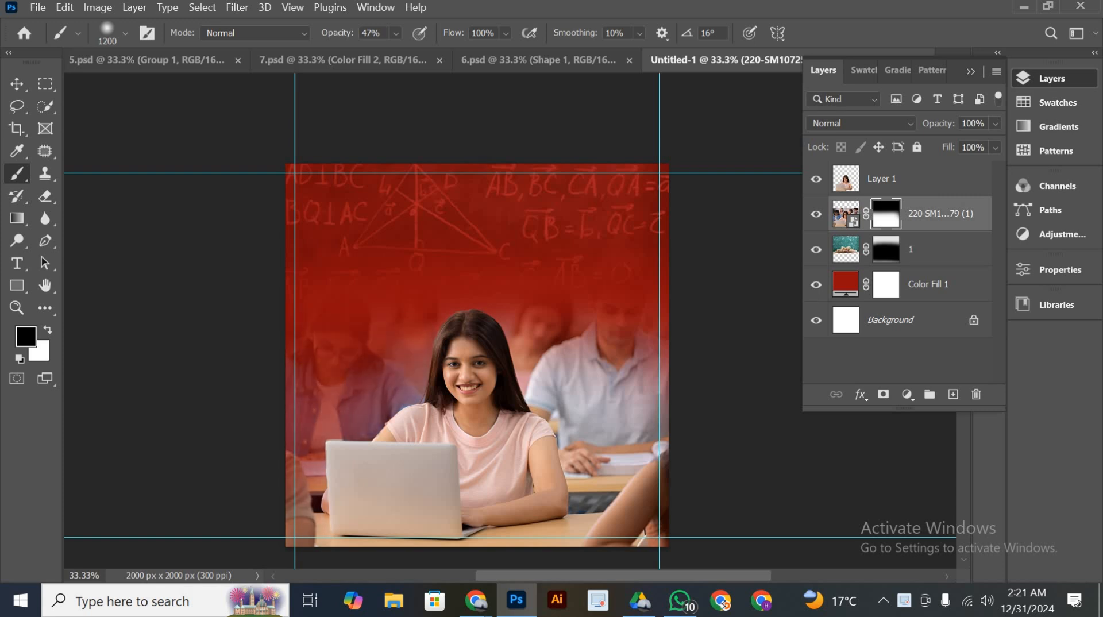
pyautogui.click(315, 403)
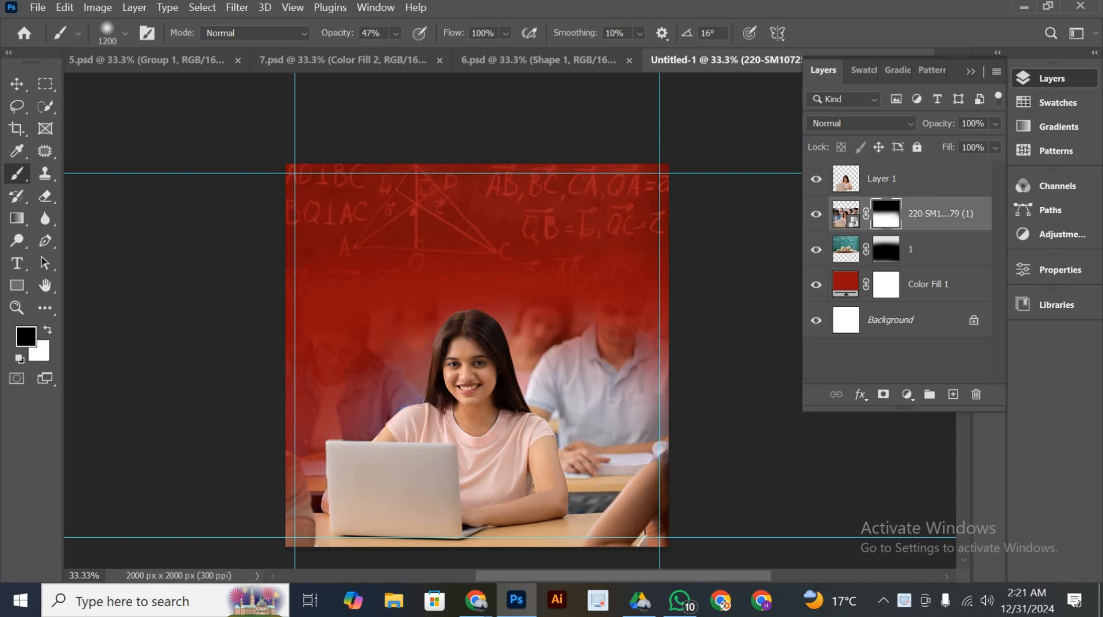
# Fade the man in the light blue shirt and the foreground arm into the red background on the photo's mask
pyautogui.moveTo(634, 407)
pyautogui.mouseDown()
pyautogui.moveTo(632, 424)
pyautogui.moveTo(612, 426)
pyautogui.moveTo(623, 457)
pyautogui.mouseUp()
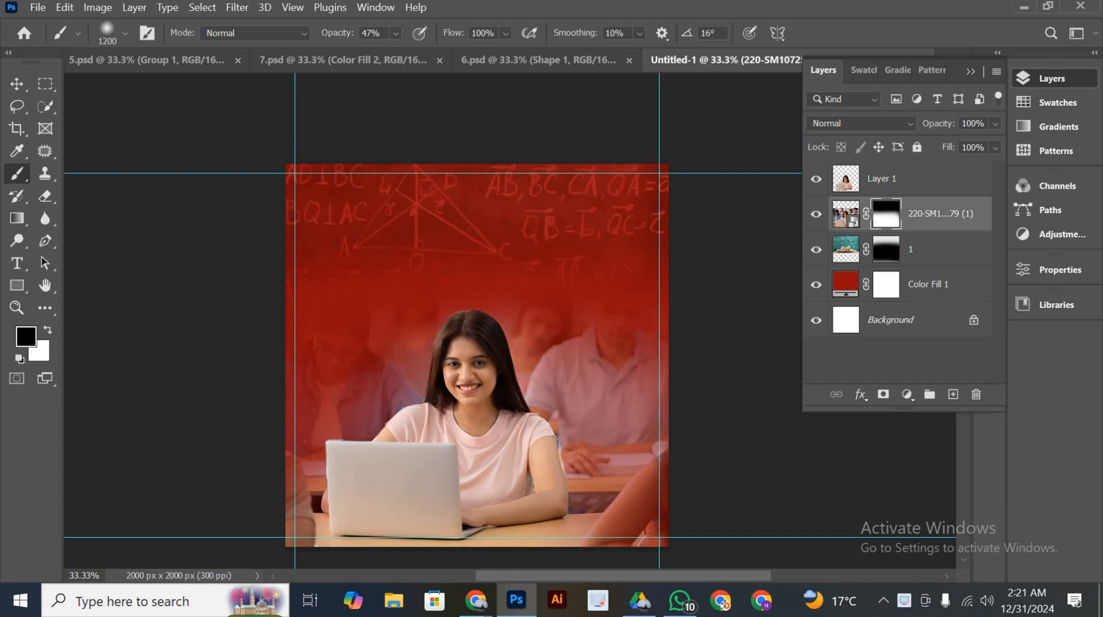
pyautogui.click(600, 357)
pyautogui.click(592, 362)
pyautogui.click(598, 416)
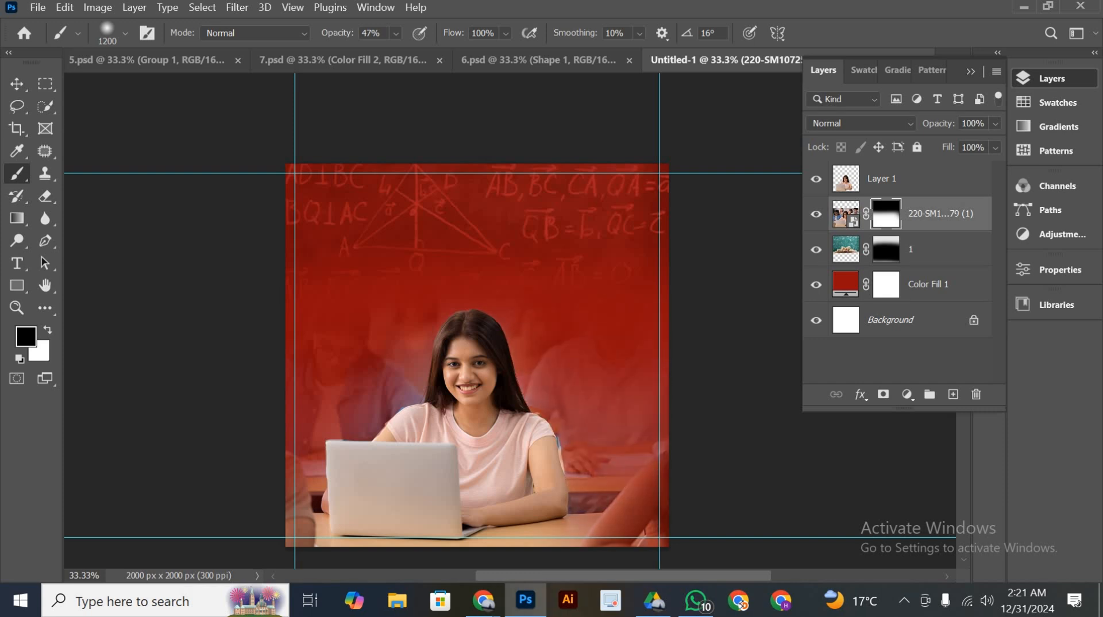
pyautogui.moveTo(610, 432); pyautogui.dragTo(616, 488)
pyautogui.press('space')
pyautogui.moveTo(553, 432); pyautogui.dragTo(552, 364)
pyautogui.moveTo(552, 362); pyautogui.dragTo(535, 504)
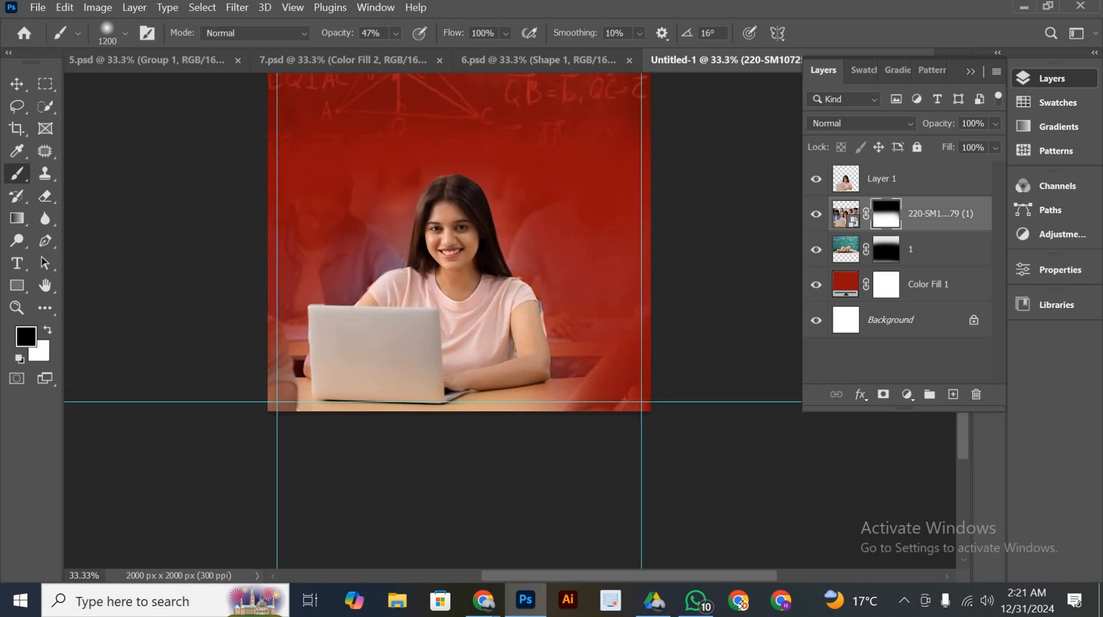
pyautogui.click(610, 432)
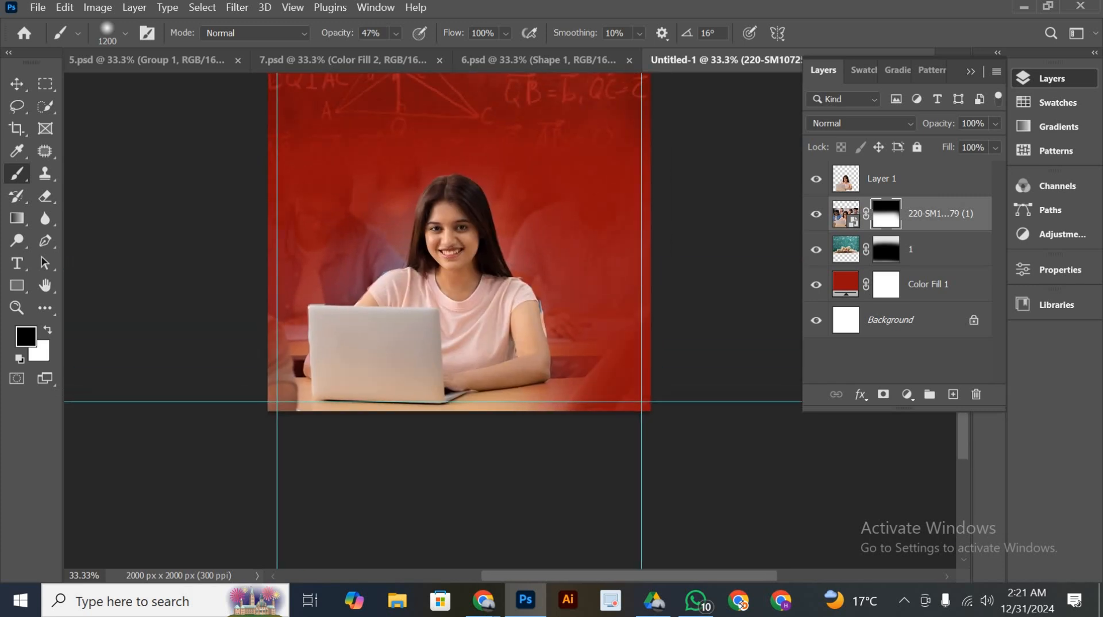
# On the cutout layer, outline the leftover background strip along the woman's upper arm below the sleeve with the Pen tool and delete it
pyautogui.scroll(2, 640, 248)
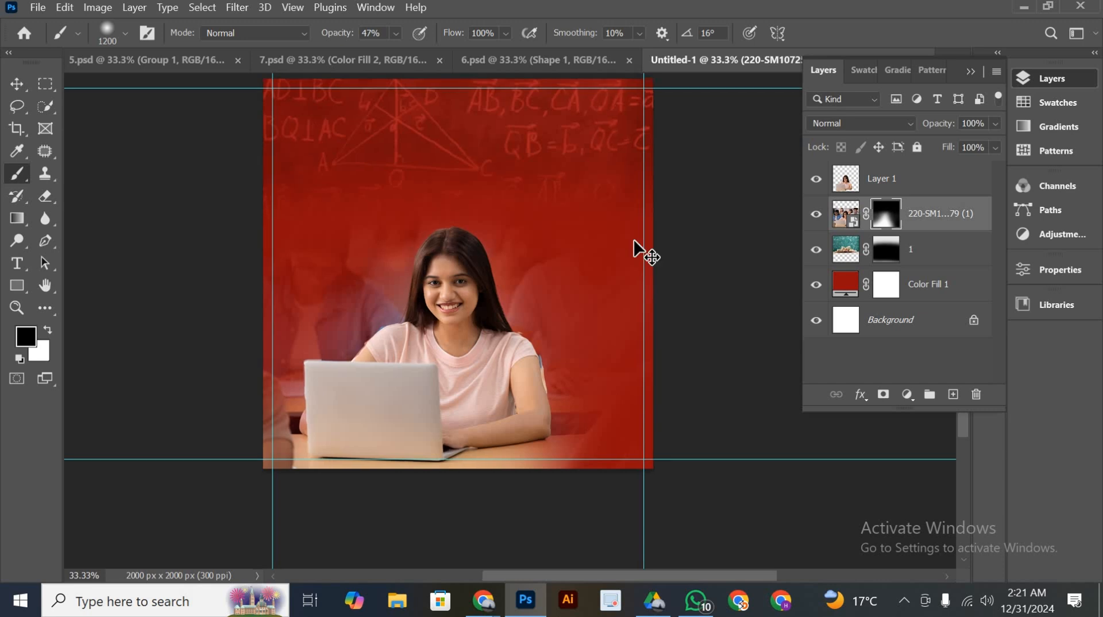
pyautogui.hotkey('ctrl', '+')
pyautogui.hotkey('ctrl', '+')
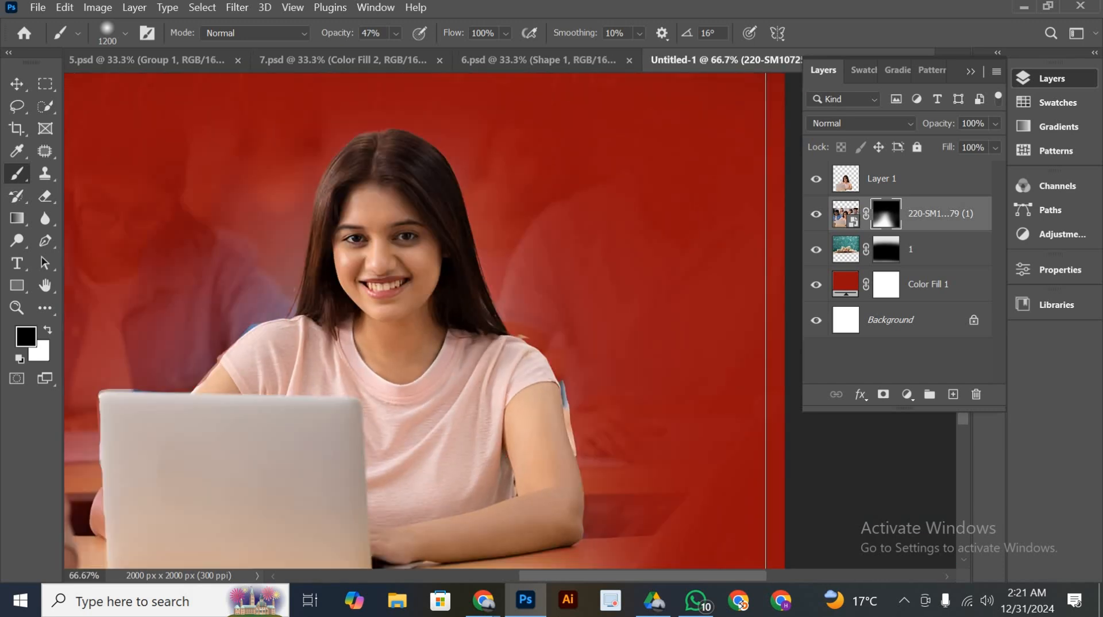
pyautogui.scroll(-2, 424, 321)
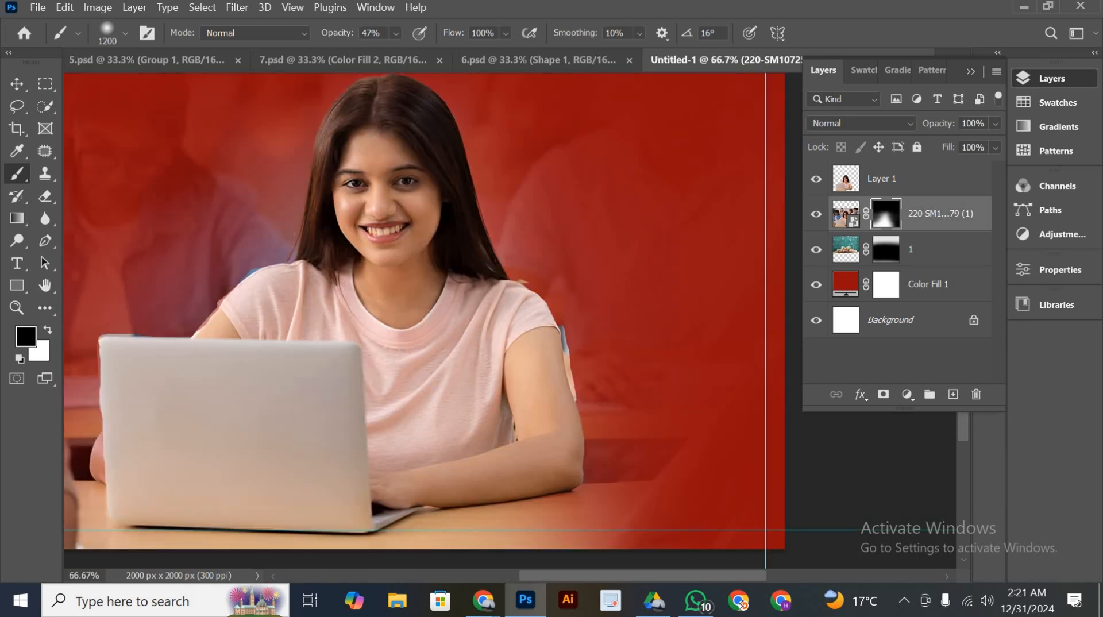
pyautogui.click(845, 189)
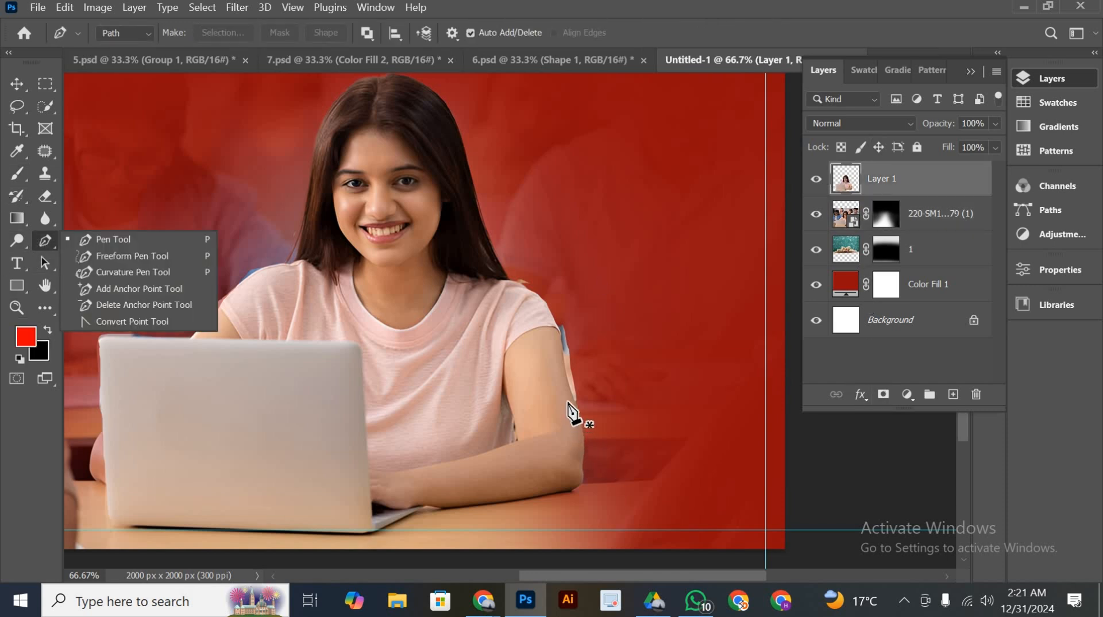
pyautogui.scroll(5, 580, 408)
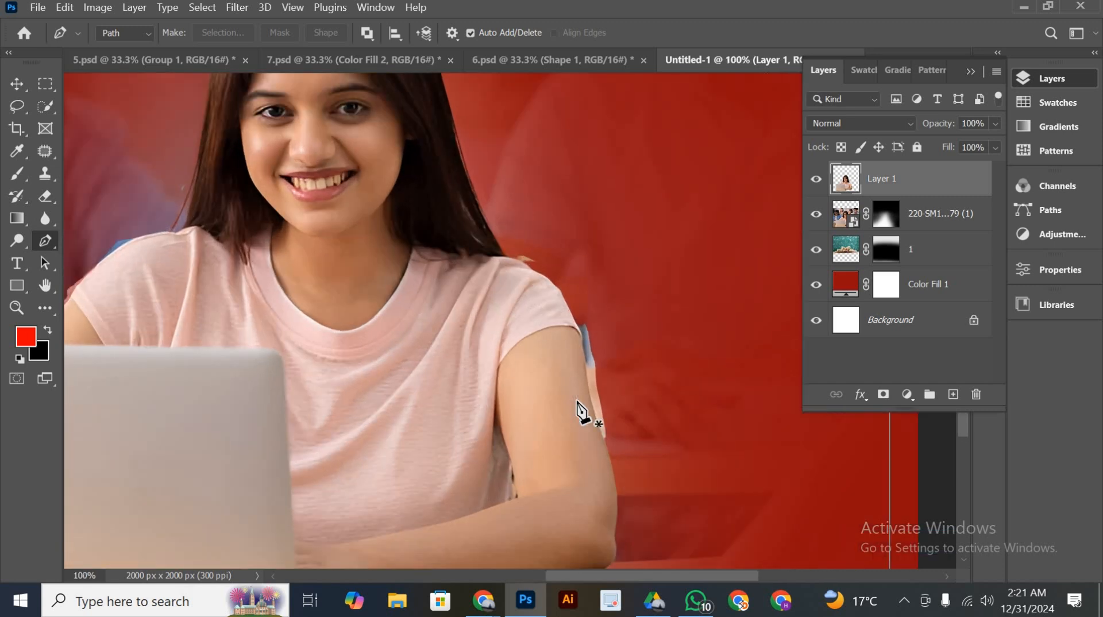
pyautogui.scroll(-3, 708, 439)
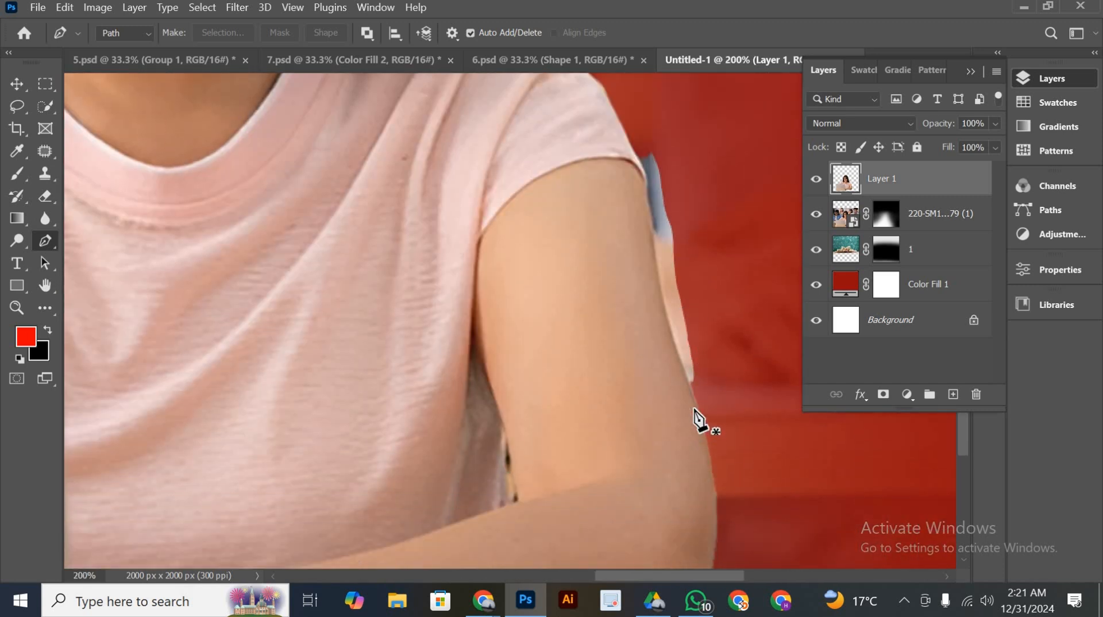
pyautogui.click(635, 155)
pyautogui.click(647, 189)
pyautogui.keyDown('alt'); pyautogui.click(647, 189); pyautogui.keyUp('alt')
pyautogui.scroll(-2, 665, 269)
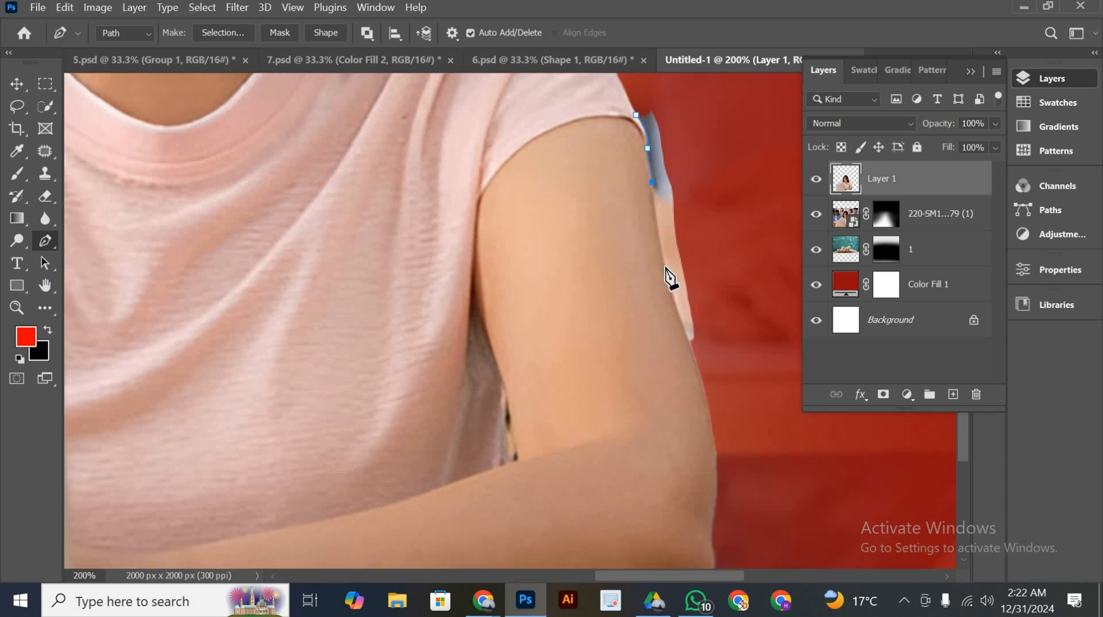
pyautogui.click(665, 266)
pyautogui.scroll(-3, 683, 331)
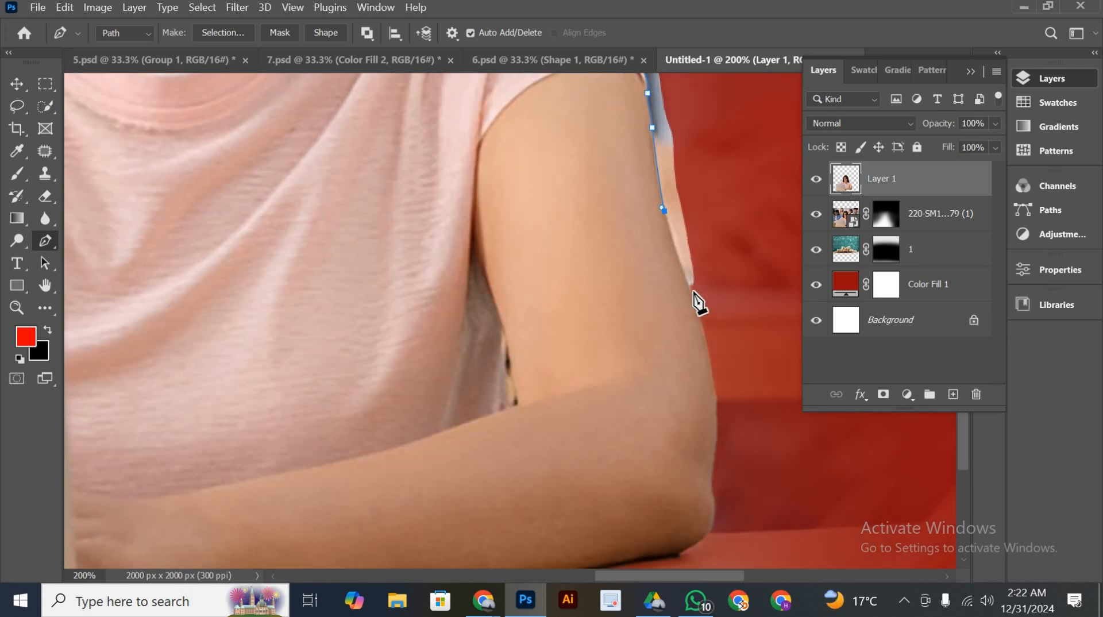
pyautogui.moveTo(694, 299); pyautogui.dragTo(699, 311)
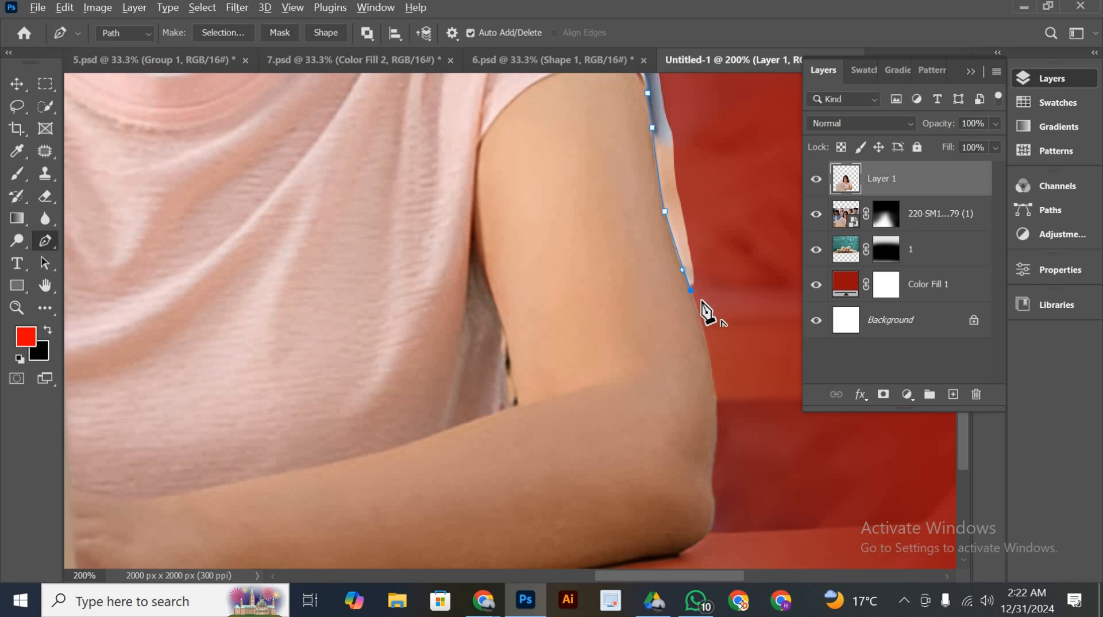
pyautogui.scroll(-5, 757, 241)
pyautogui.click(753, 220)
pyautogui.scroll(15, 751, 172)
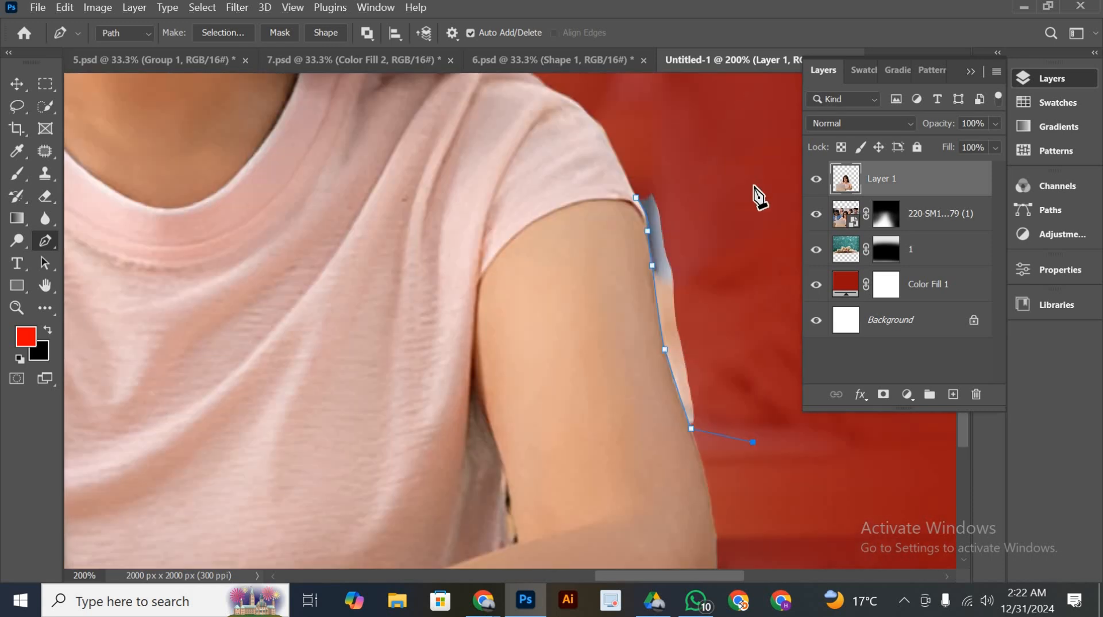
pyautogui.click(677, 170)
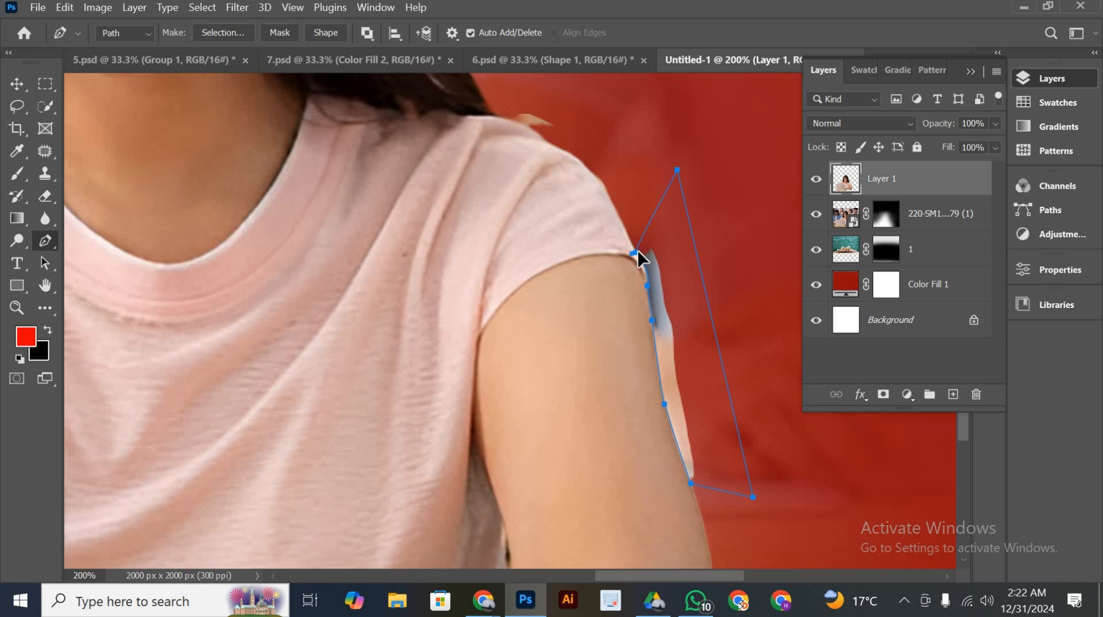
pyautogui.click(637, 251)
pyautogui.hotkey('ctrl', 'Return')
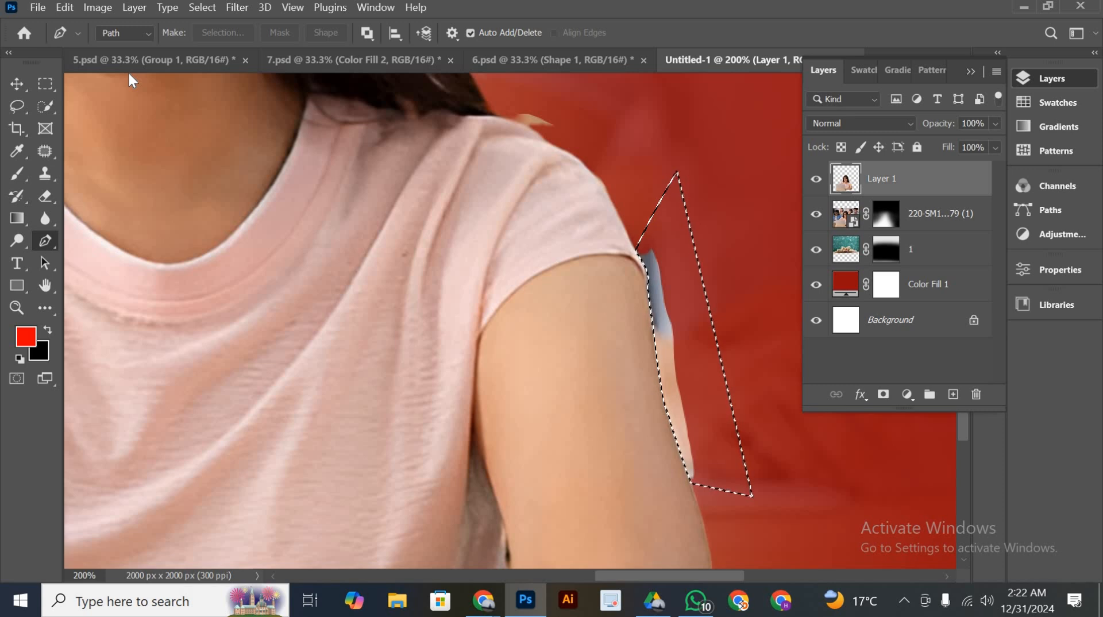
pyautogui.press('Delete')
pyautogui.hotkey('ctrl', 'd')
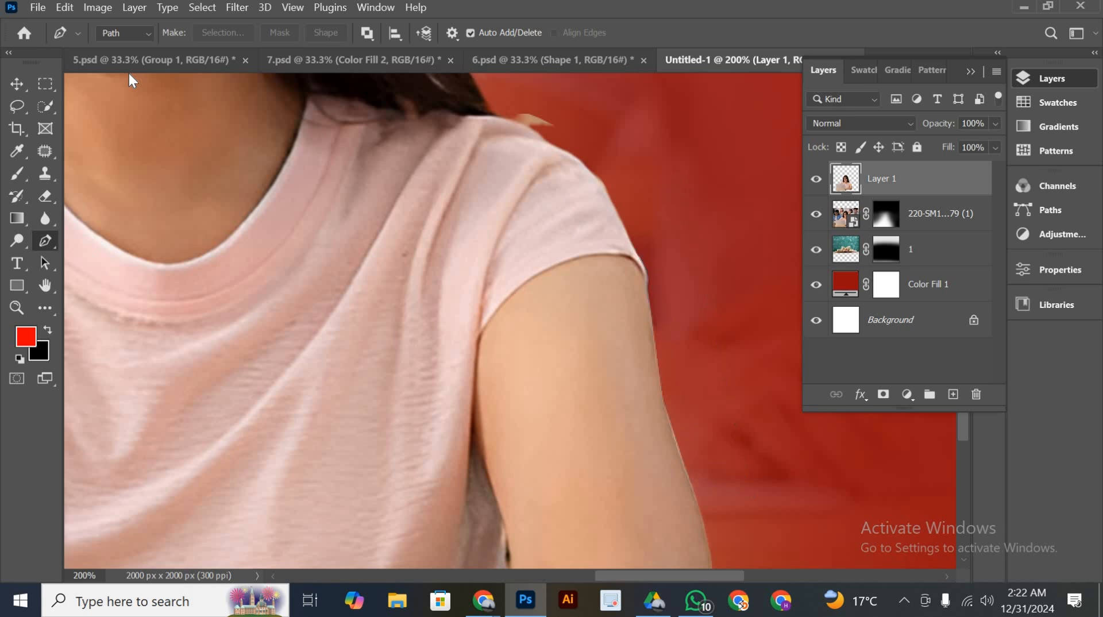
# Outline the leftover scrap between the woman's hair and shoulder with the Pen tool, delete it from the cutout and deselect
pyautogui.moveTo(512, 257); pyautogui.dragTo(522, 324)
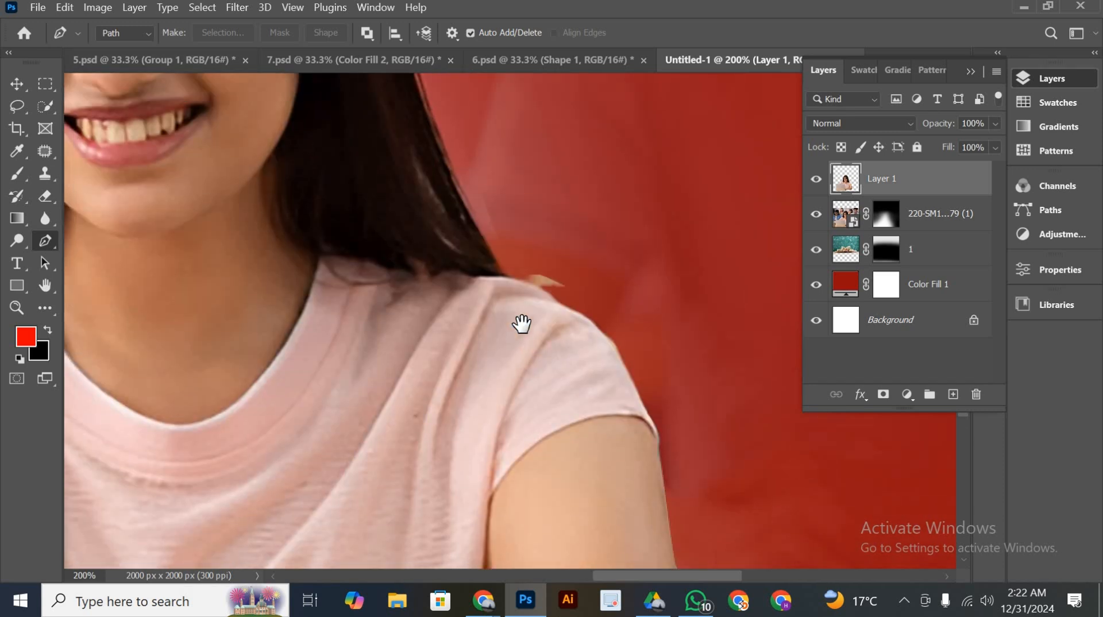
pyautogui.click(514, 278)
pyautogui.click(597, 296)
pyautogui.moveTo(640, 205); pyautogui.dragTo(512, 277)
pyautogui.click(512, 276)
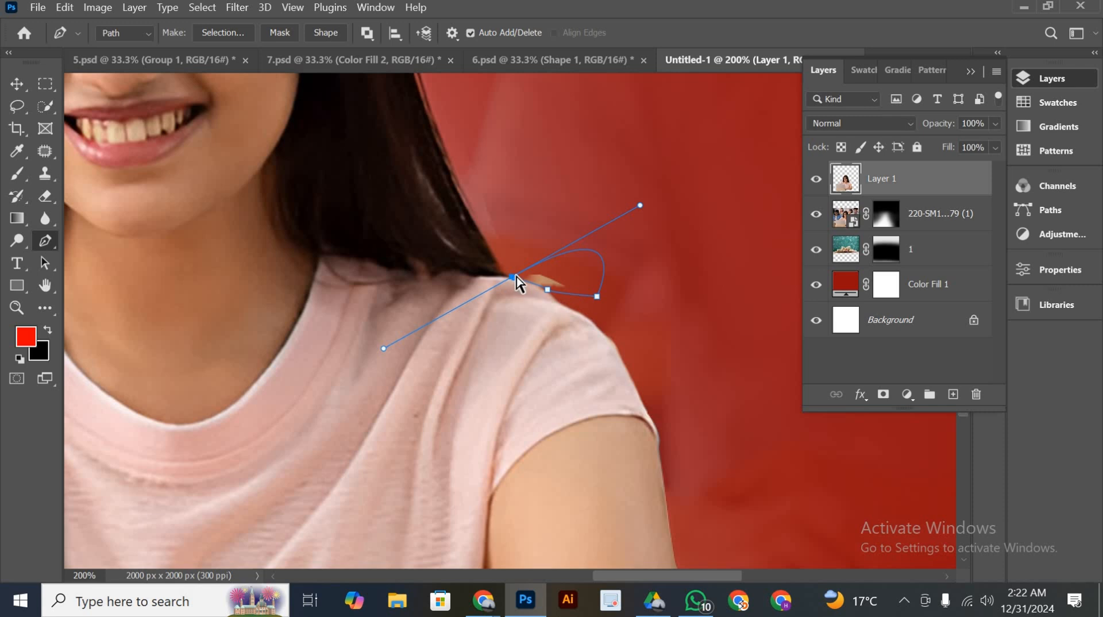
pyautogui.hotkey('ctrl', 'Return')
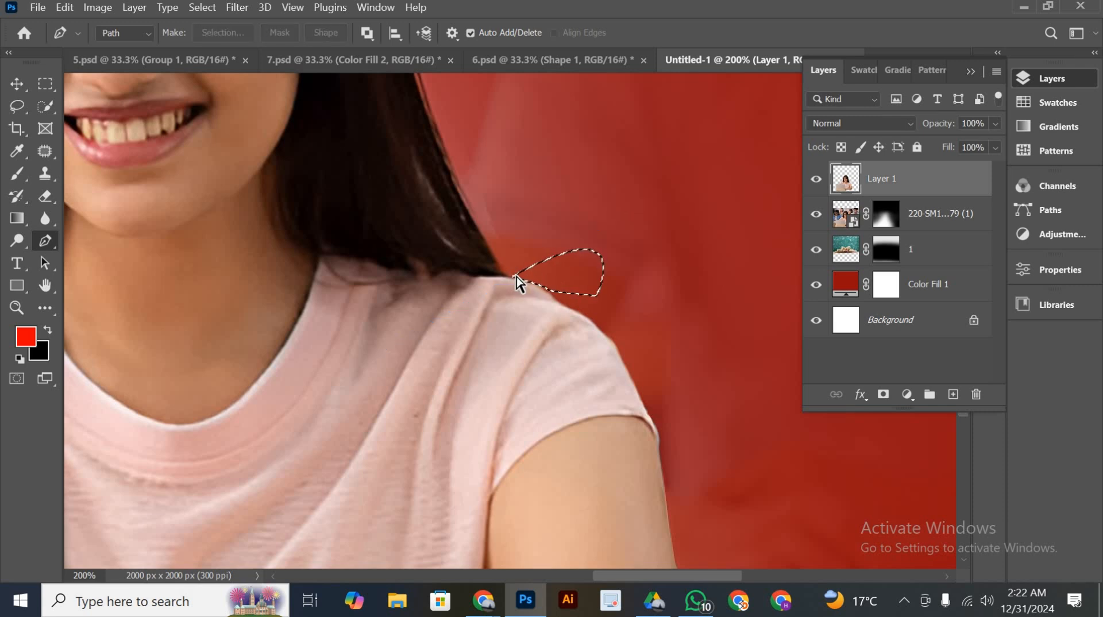
pyautogui.hotkey('ctrl', 'd')
# Examine the cutout's edges around the woman's arms, hair and shoulders for leftover background
pyautogui.moveTo(578, 338); pyautogui.dragTo(637, 131)
pyautogui.moveTo(653, 376); pyautogui.dragTo(639, 168)
pyautogui.moveTo(518, 419); pyautogui.dragTo(786, 398)
pyautogui.moveTo(237, 281); pyautogui.dragTo(919, 446)
pyautogui.moveTo(635, 89); pyautogui.dragTo(674, 443)
pyautogui.moveTo(603, 115); pyautogui.dragTo(670, 438)
pyautogui.moveTo(396, 86); pyautogui.dragTo(414, 214)
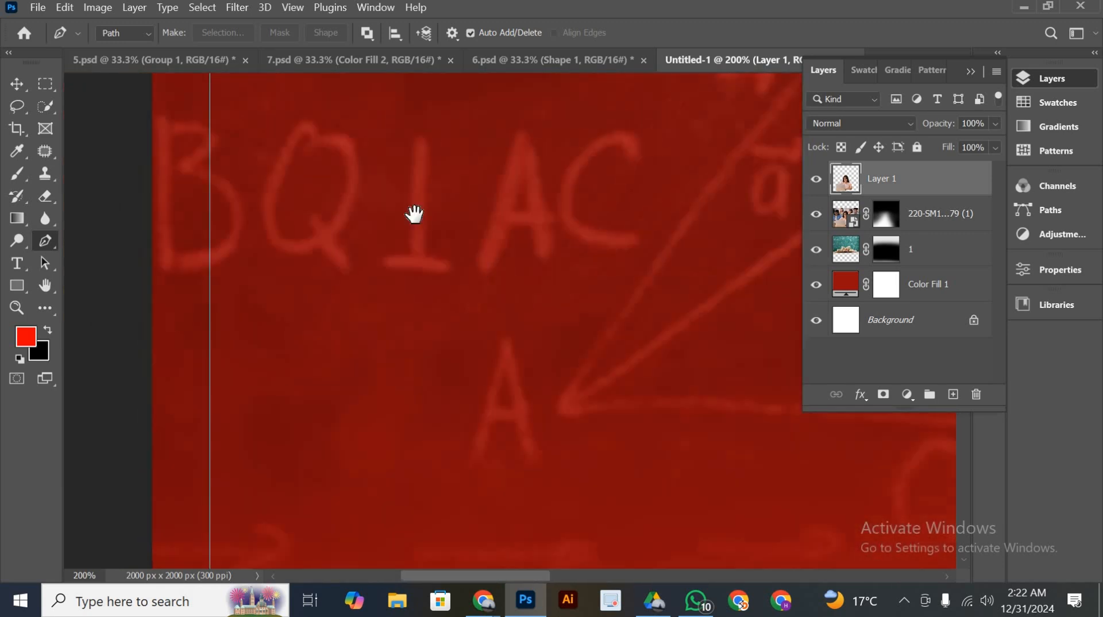
pyautogui.moveTo(646, 403); pyautogui.dragTo(394, 200)
pyautogui.moveTo(586, 414); pyautogui.dragTo(352, 170)
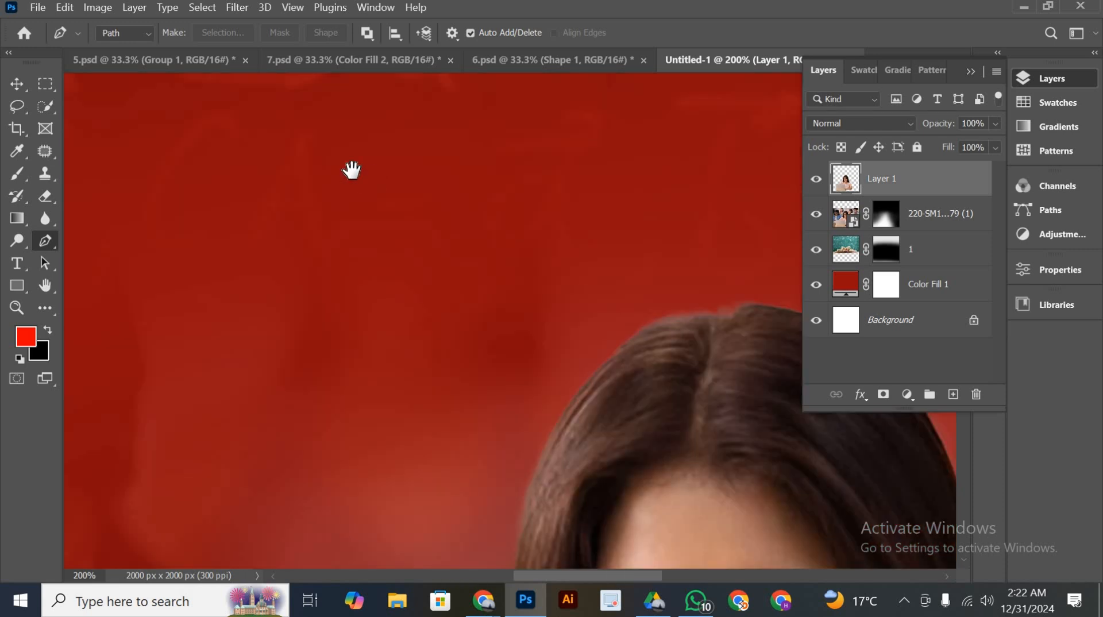
pyautogui.moveTo(649, 534); pyautogui.dragTo(303, 317)
pyautogui.moveTo(406, 315); pyautogui.dragTo(584, 123)
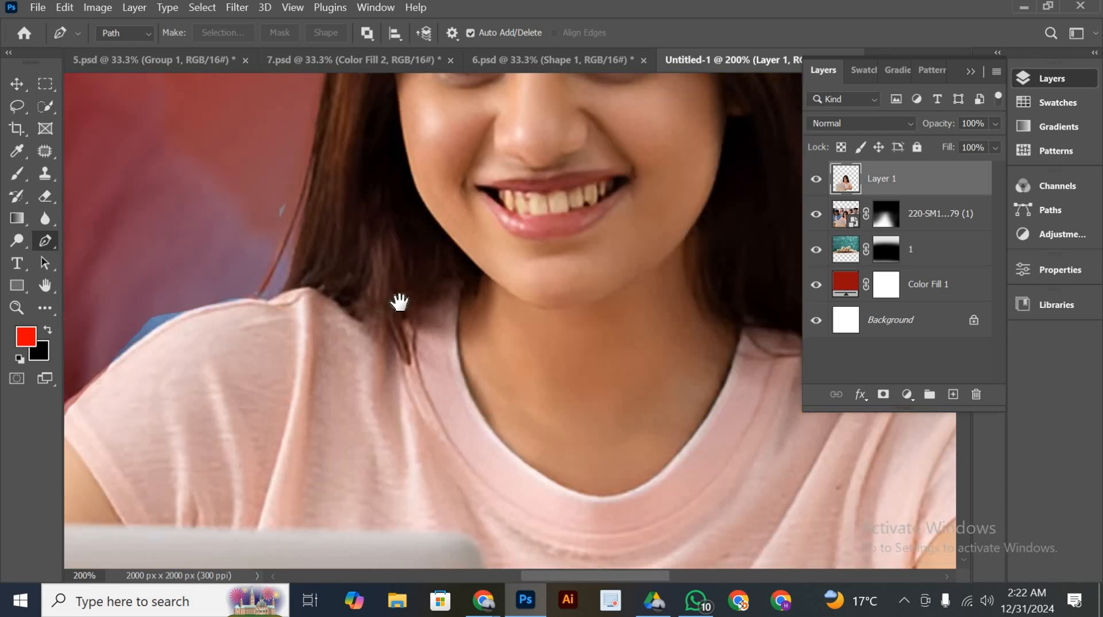
pyautogui.moveTo(460, 305); pyautogui.dragTo(603, 266)
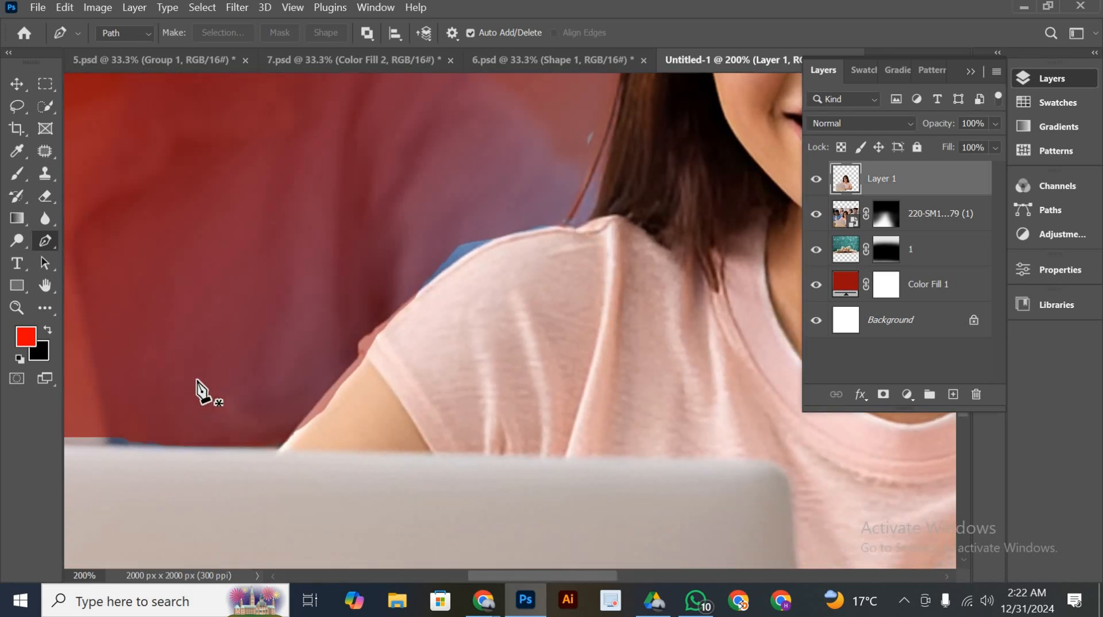
# On the cutout layer, trace a Pen path from the laptop's upper edge along the woman's arm and sleeve to her shoulder
pyautogui.click(155, 446)
pyautogui.click(277, 447)
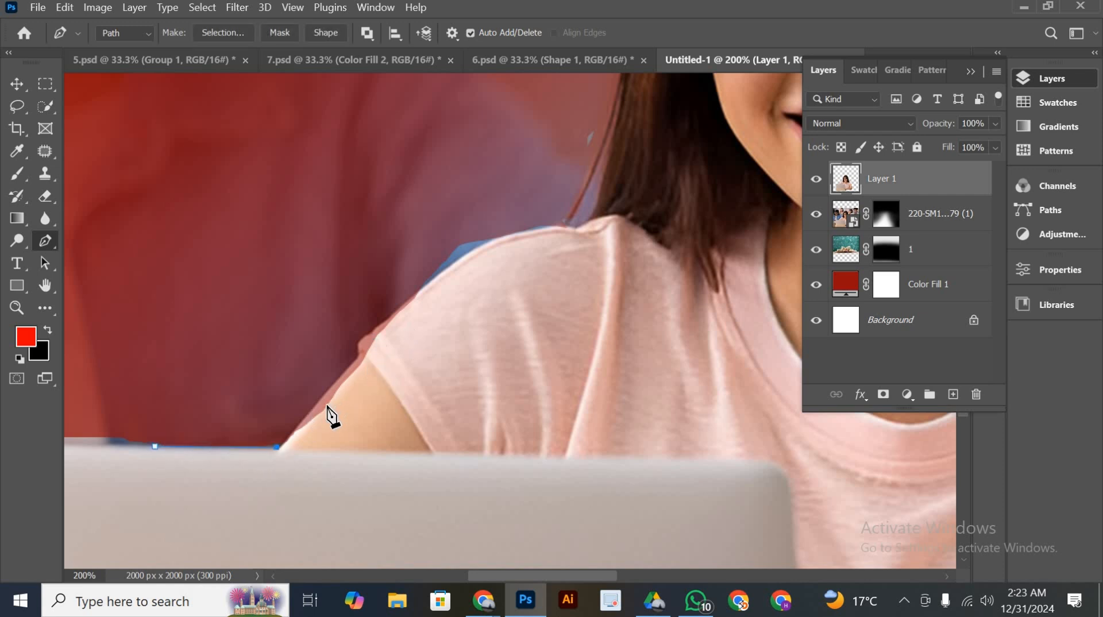
pyautogui.moveTo(321, 411); pyautogui.dragTo(368, 365)
pyautogui.press('super')
pyautogui.press('super')
pyautogui.hotkey('ctrl', 'z')
pyautogui.hotkey('ctrl', 'z')
pyautogui.click(304, 425)
pyautogui.moveTo(359, 366); pyautogui.dragTo(368, 361)
pyautogui.keyDown('alt'); pyautogui.click(359, 366); pyautogui.keyUp('alt')
pyautogui.moveTo(560, 226); pyautogui.dragTo(629, 224)
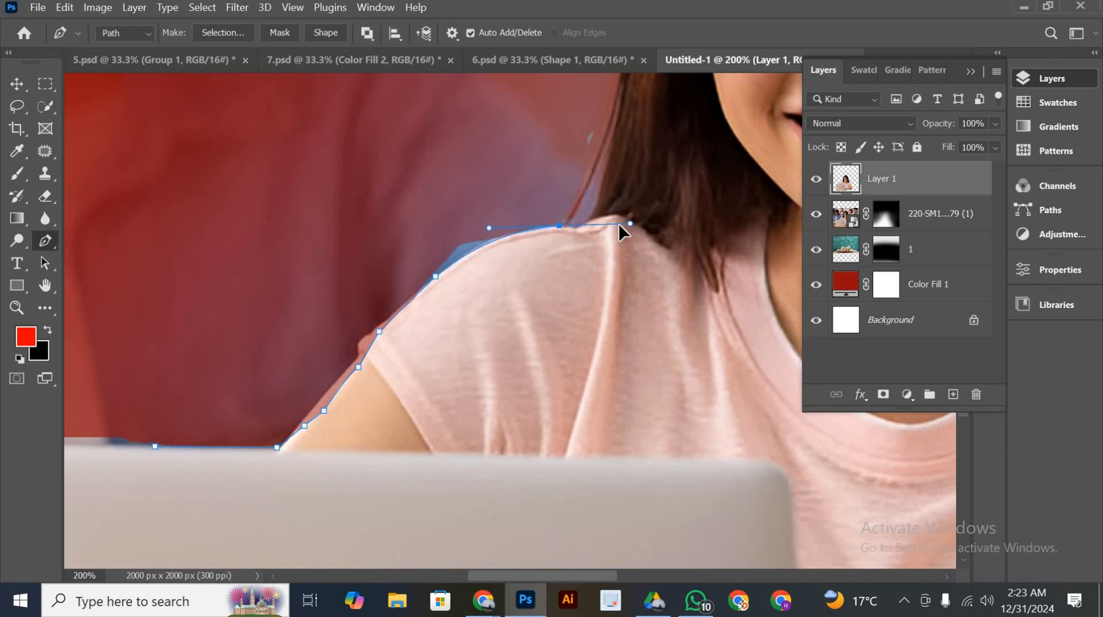
pyautogui.click(560, 227)
# Continue the path up the hair and close it outside, delete the enclosed leftover background, and check the edge against the hidden cutout layer
pyautogui.scroll(1, 574, 253)
pyautogui.click(580, 239)
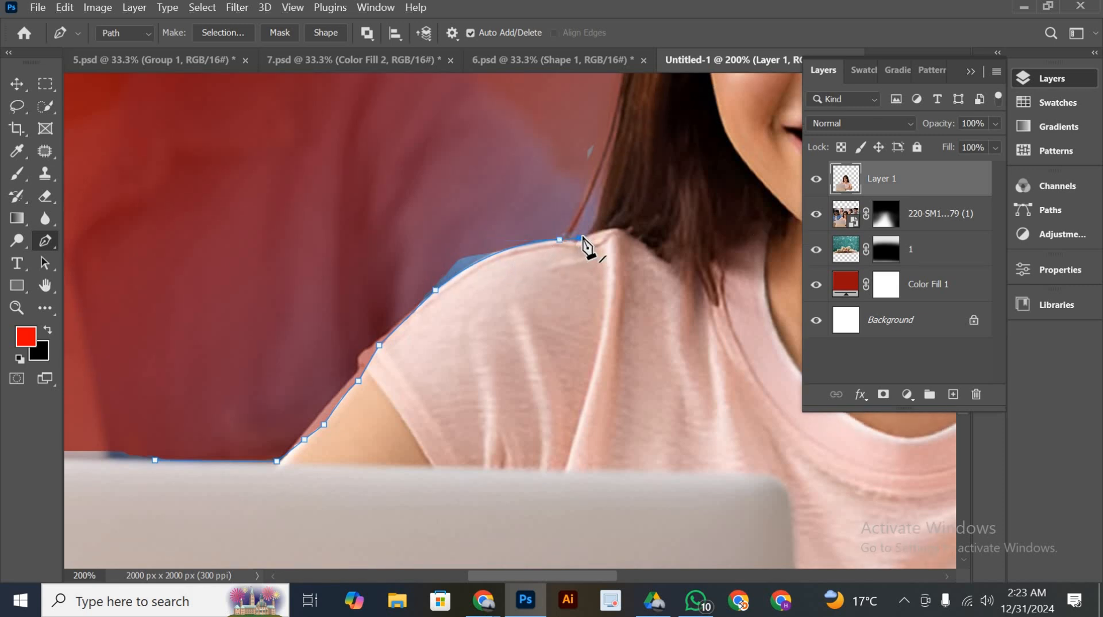
pyautogui.scroll(2, 592, 244)
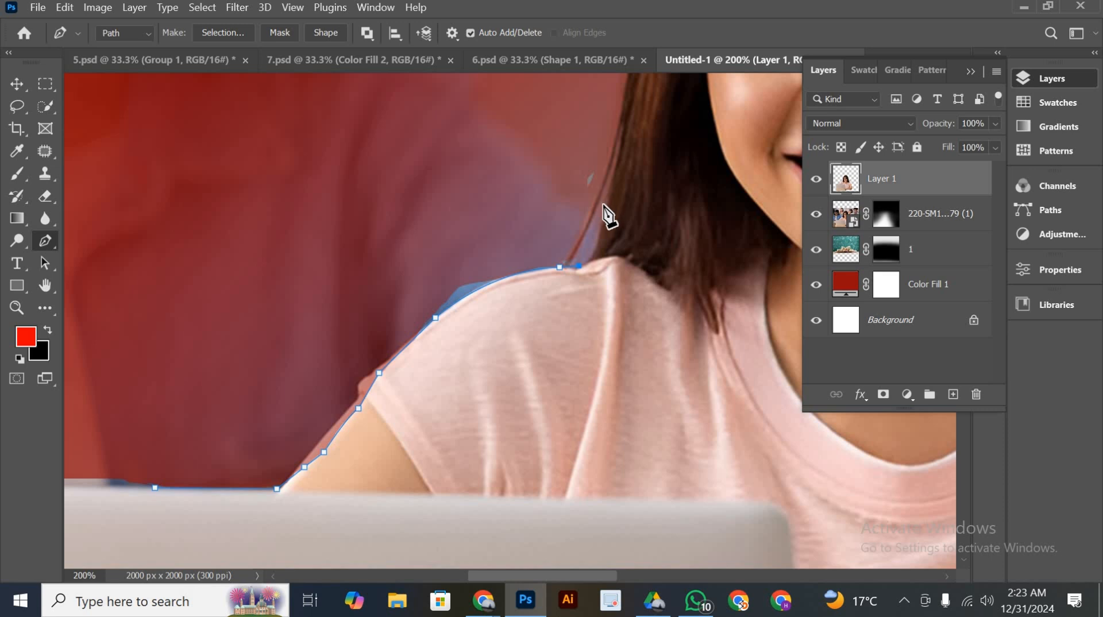
pyautogui.moveTo(603, 205); pyautogui.dragTo(601, 165)
pyautogui.scroll(3, 606, 207)
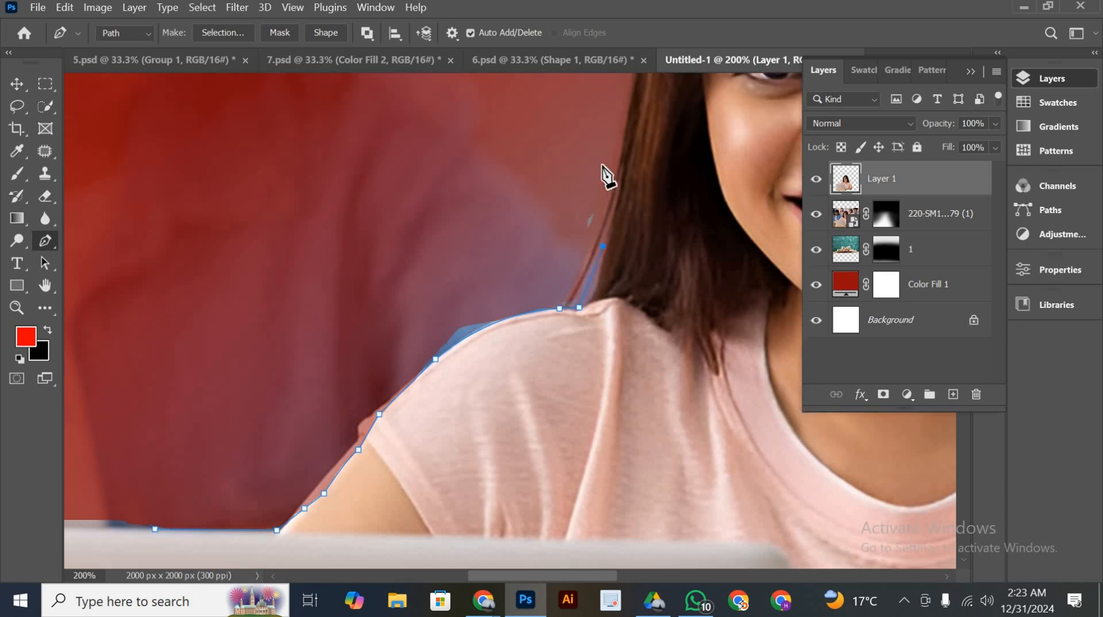
pyautogui.moveTo(207, 355)
pyautogui.mouseDown()
pyautogui.moveTo(249, 456)
pyautogui.moveTo(234, 453)
pyautogui.mouseUp()
pyautogui.click(155, 528)
pyautogui.moveTo(154, 527); pyautogui.dragTo(154, 528)
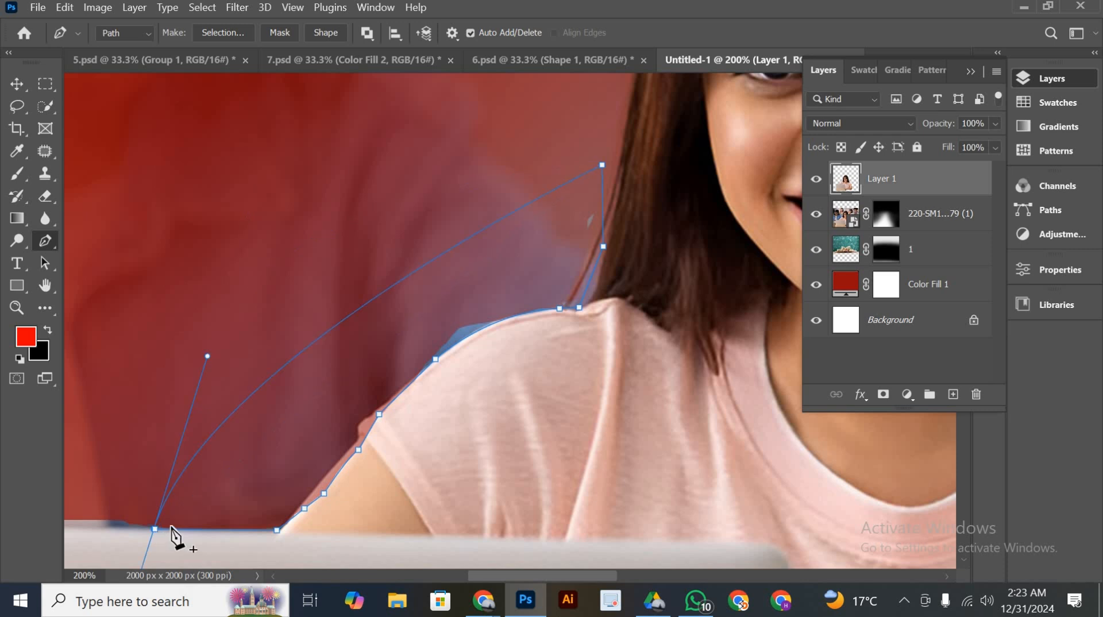
pyautogui.hotkey('ctrl', 'Return')
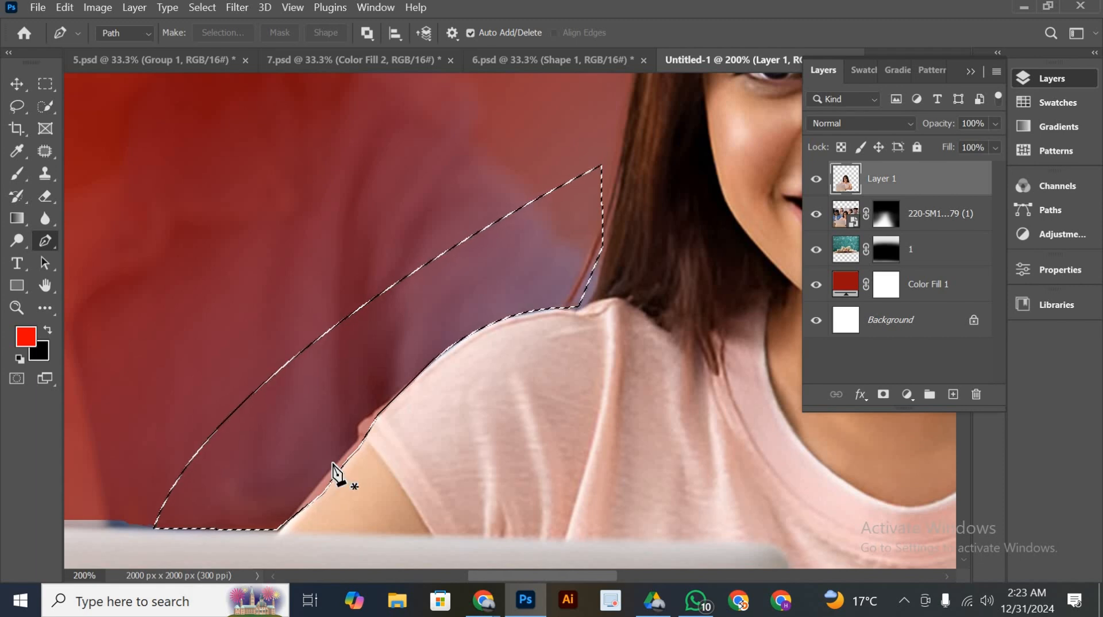
pyautogui.hotkey('ctrl', 'd')
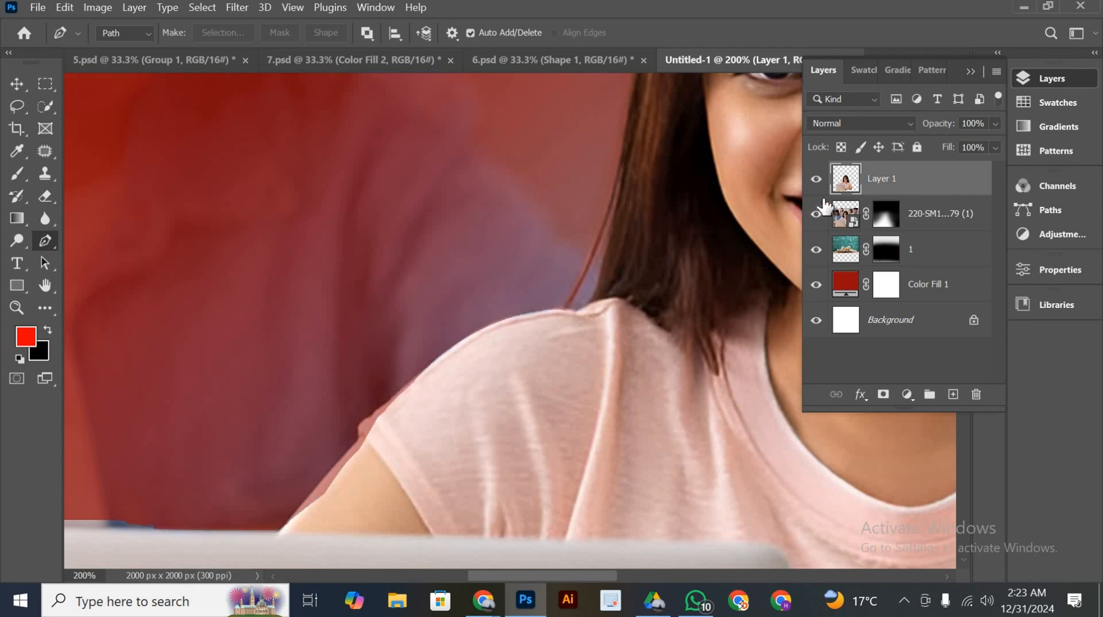
pyautogui.click(815, 179)
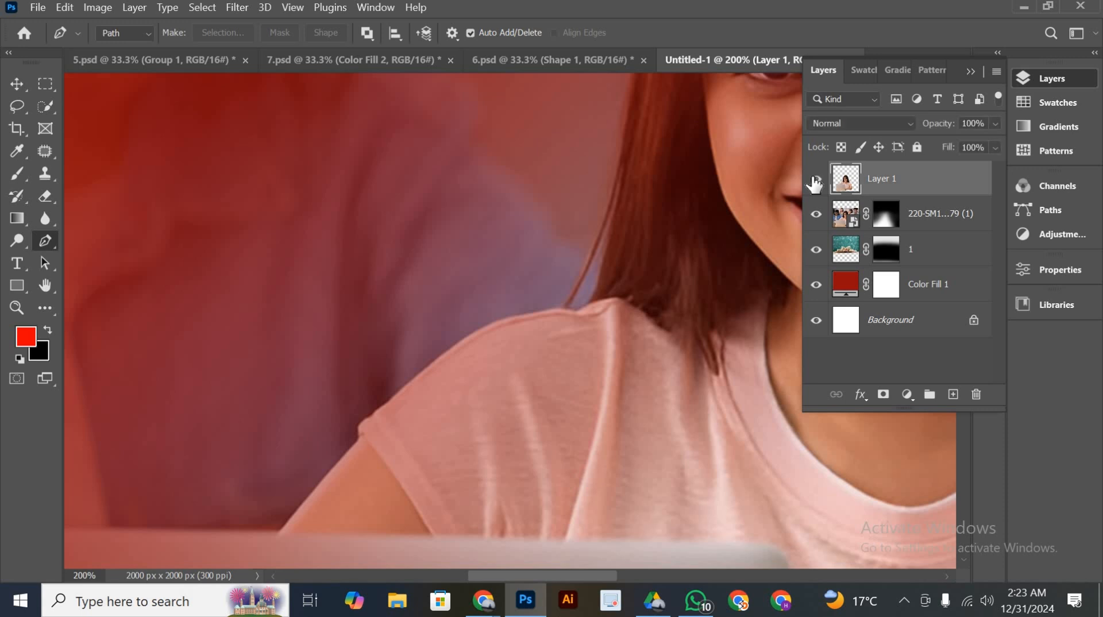
pyautogui.click(815, 179)
# Trace a Pen path along the laptop lid's upper edge, around its outer corner and down its side towards the table
pyautogui.moveTo(607, 395); pyautogui.dragTo(772, 173)
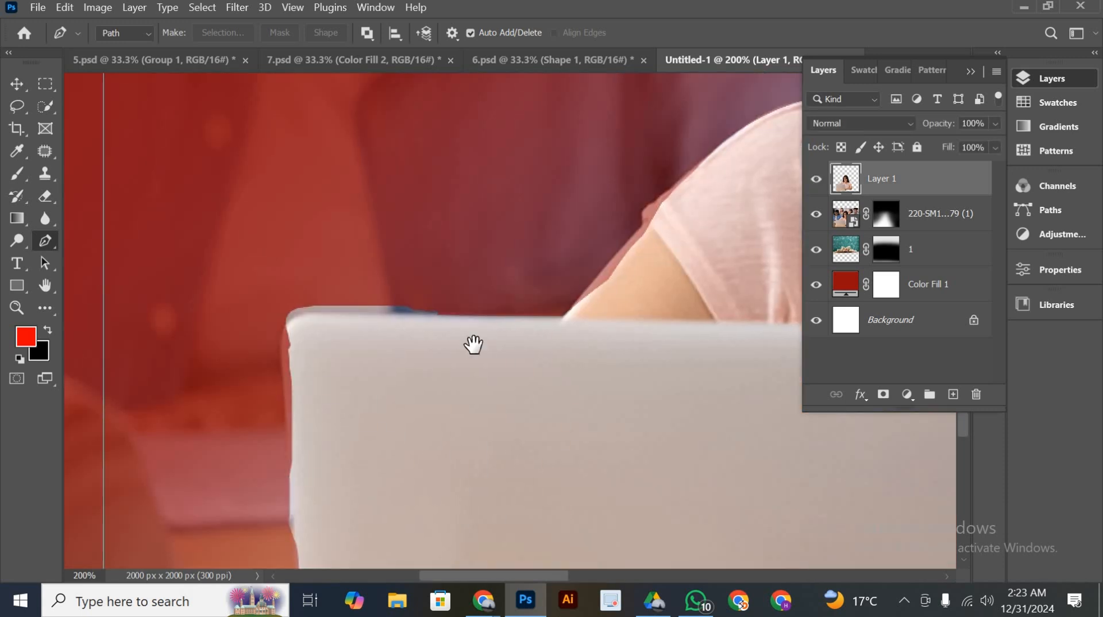
pyautogui.moveTo(537, 218); pyautogui.dragTo(549, 192)
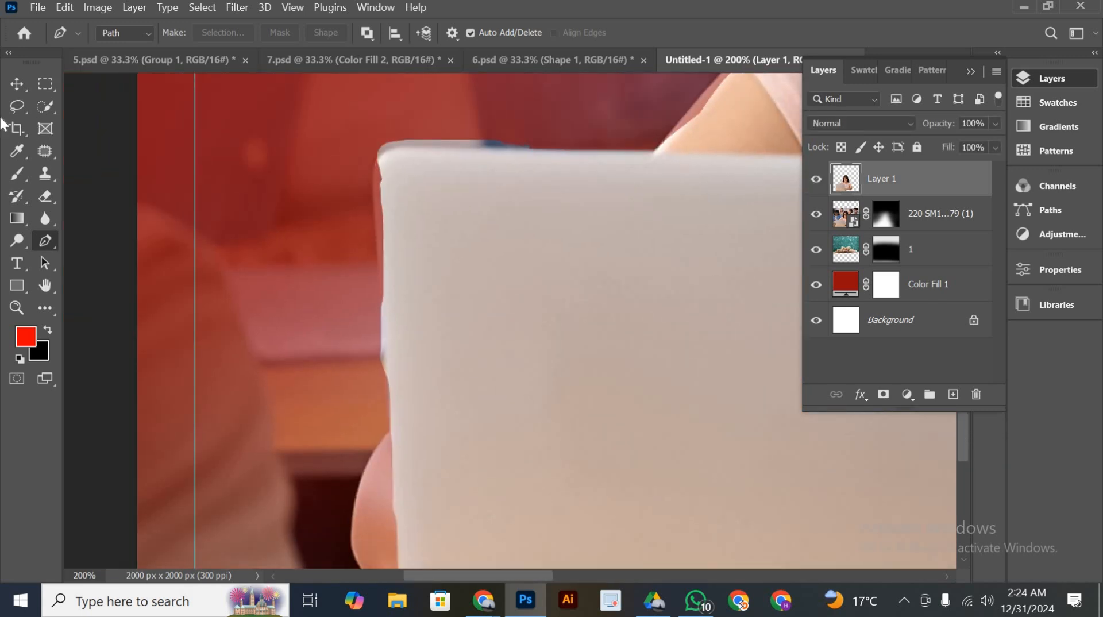
pyautogui.click(529, 149)
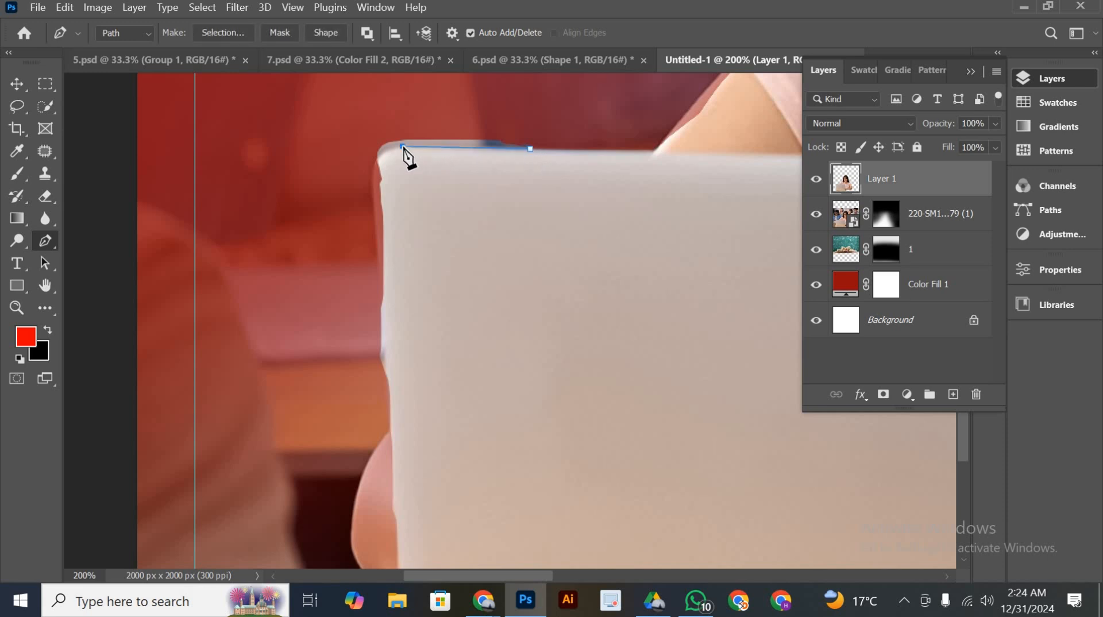
pyautogui.click(380, 227)
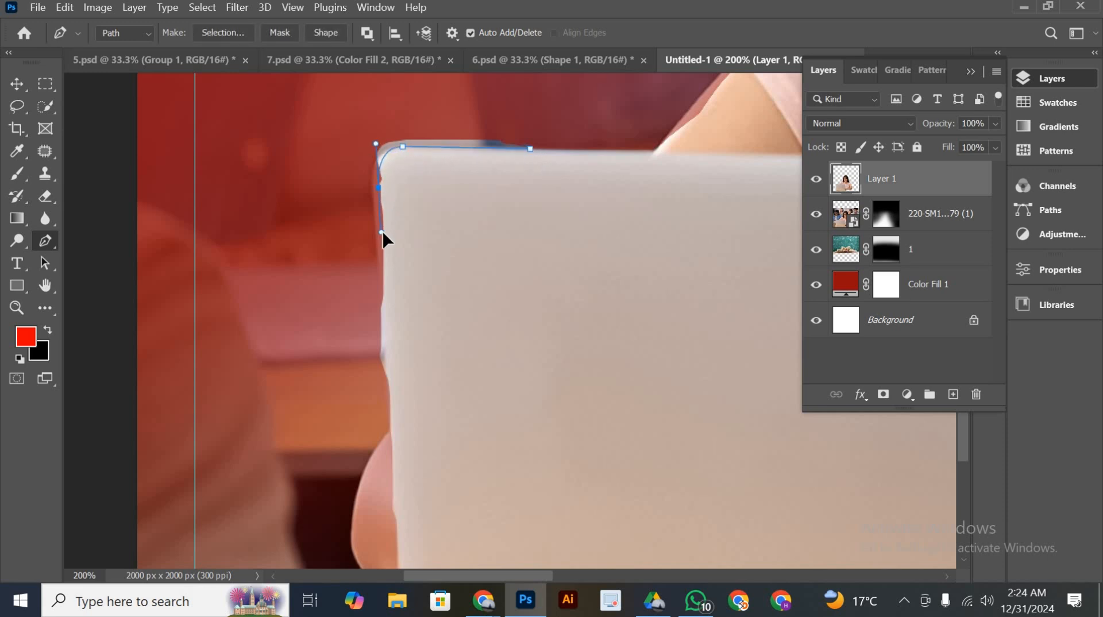
pyautogui.hotkey('ctrl', 'z')
pyautogui.scroll(-5, 394, 277)
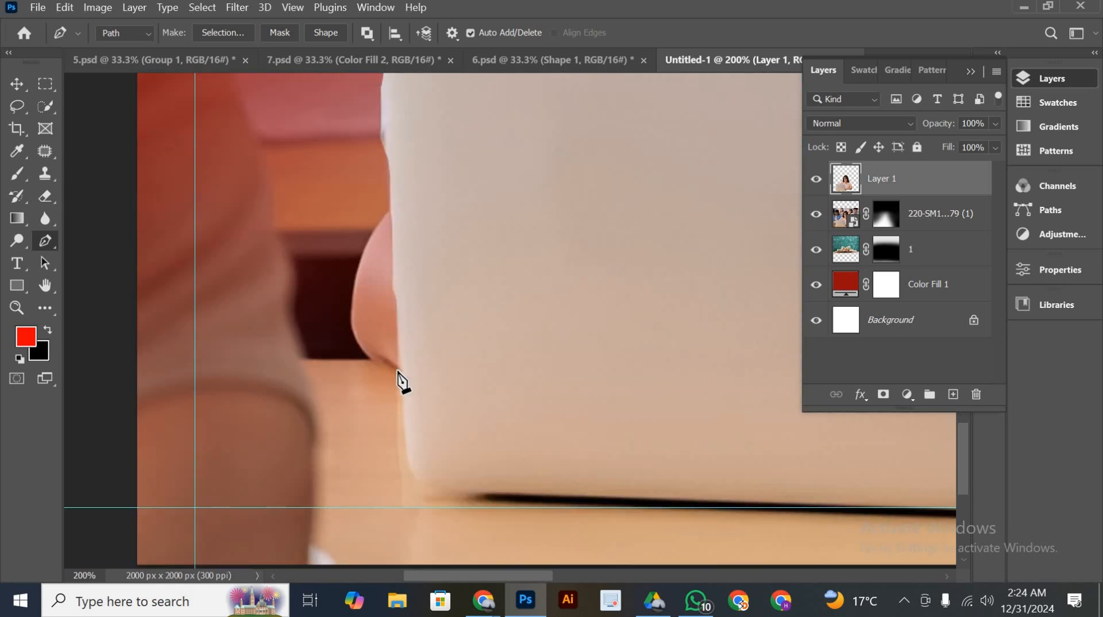
pyautogui.click(397, 371)
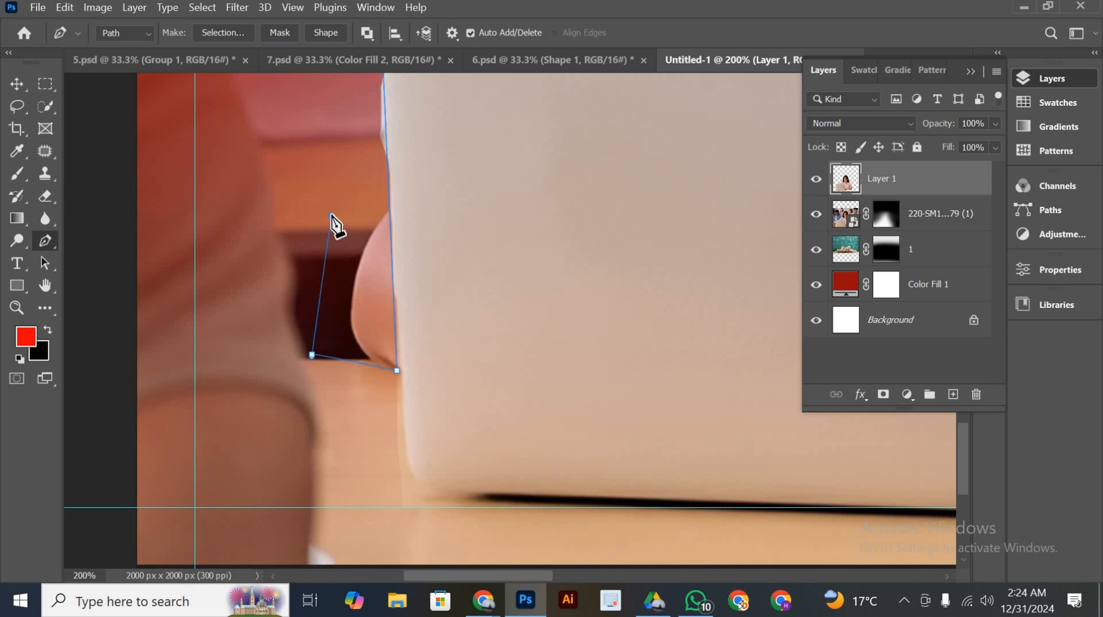
# Close the path outside the laptop lid, delete the enclosed background fringe from the cutout and deselect
pyautogui.scroll(3, 340, 224)
pyautogui.press('Escape')
pyautogui.hotkey('ctrl', 'Return')
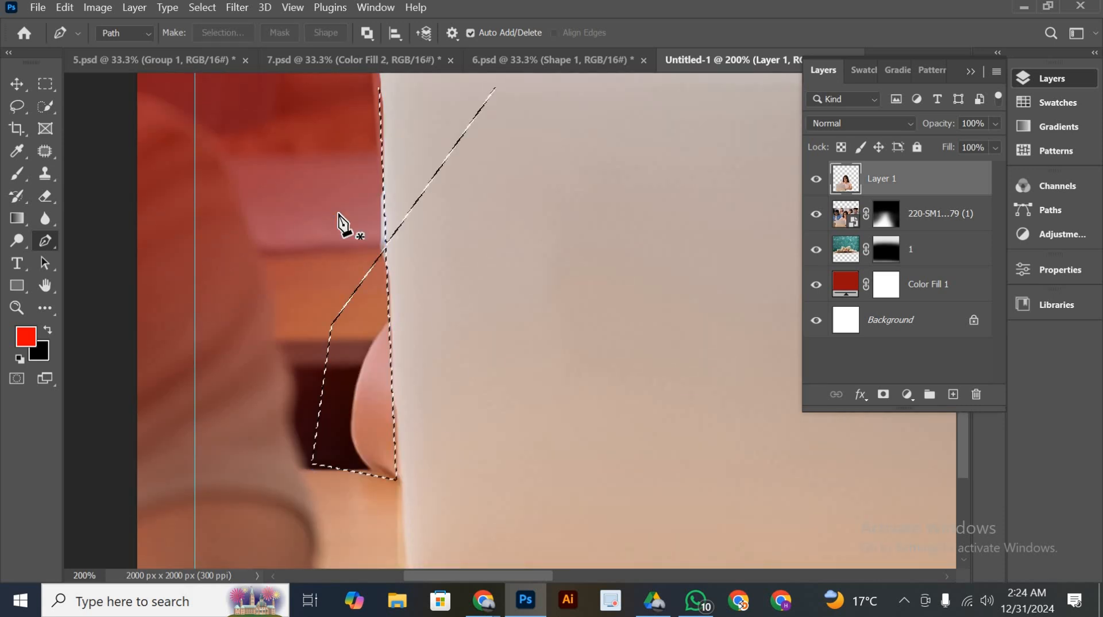
pyautogui.hotkey('ctrl', 'z')
pyautogui.scroll(4, 340, 224)
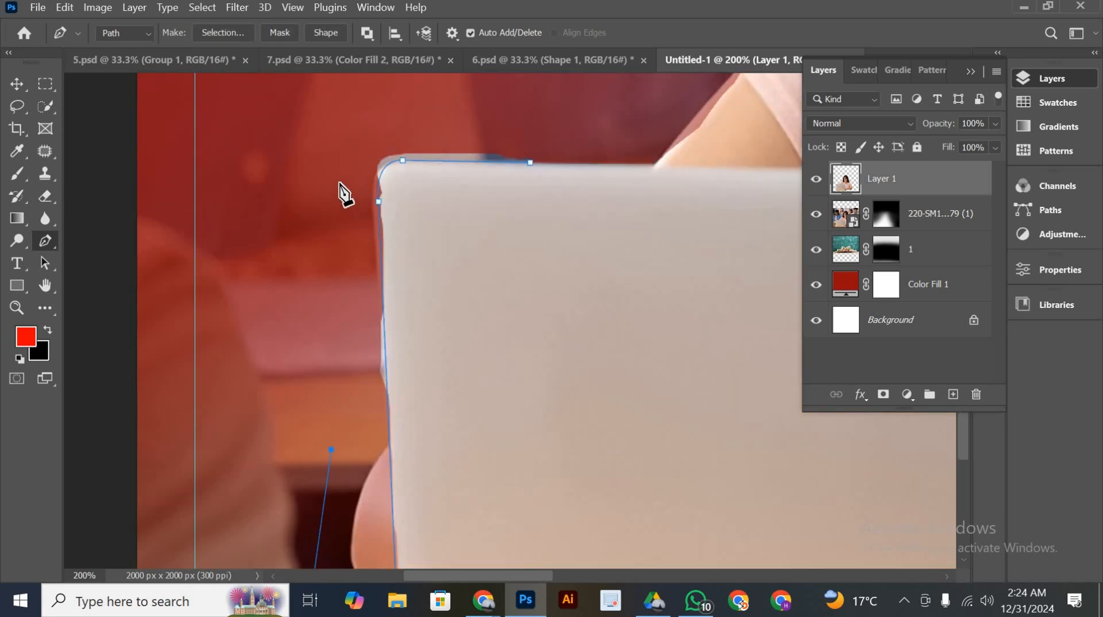
pyautogui.click(303, 145)
pyautogui.click(575, 123)
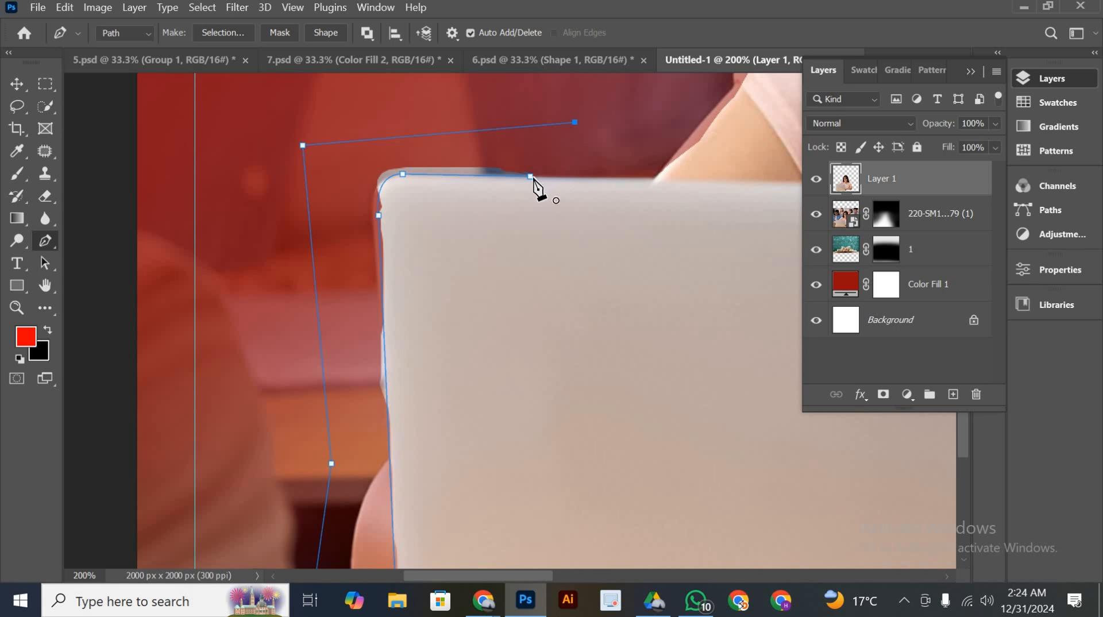
pyautogui.click(530, 176)
pyautogui.hotkey('ctrl', 'Return')
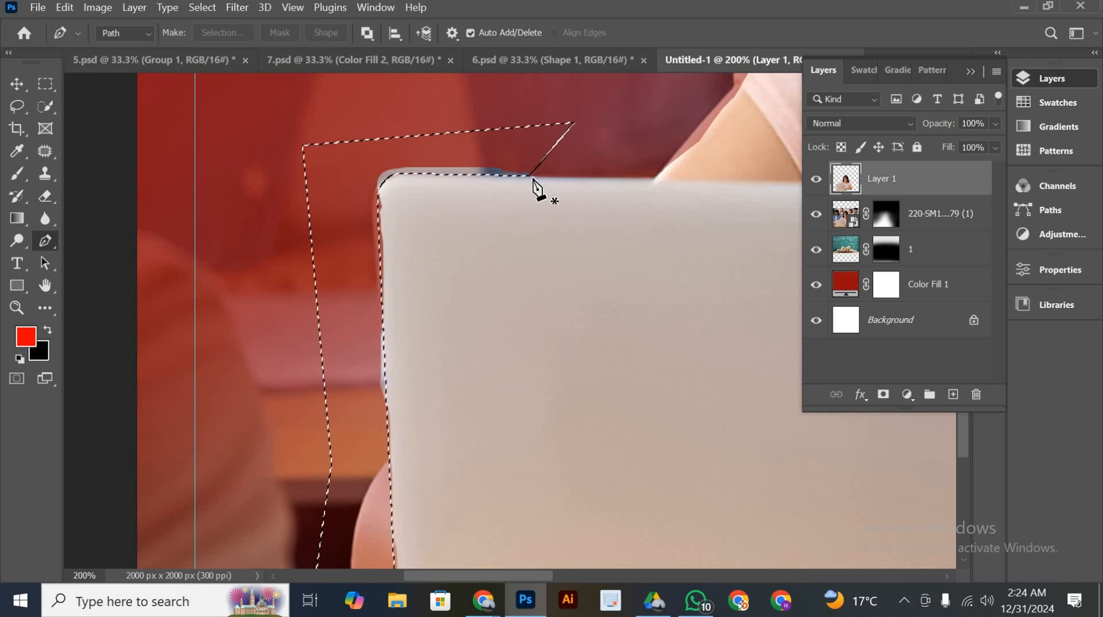
pyautogui.hotkey('ctrl', 'd')
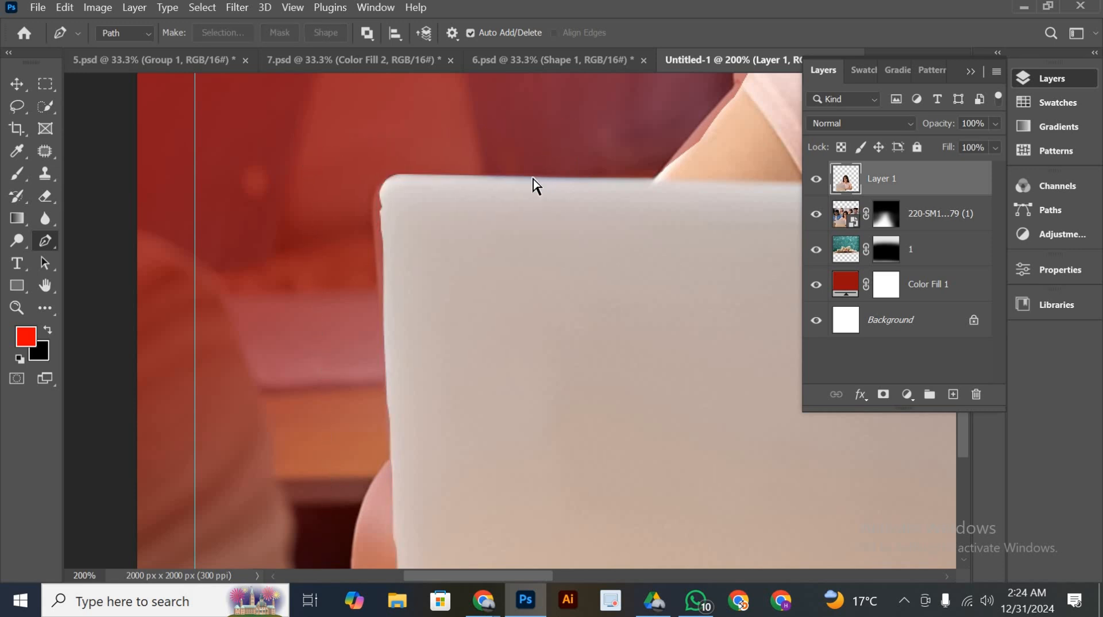
# Fade the remaining blurred students around the woman into the red on the photo's mask with the black brush, checking with the cutout hidden
pyautogui.hotkey('ctrl', '-')
pyautogui.hotkey('ctrl', '-')
pyautogui.hotkey('ctrl', '-')
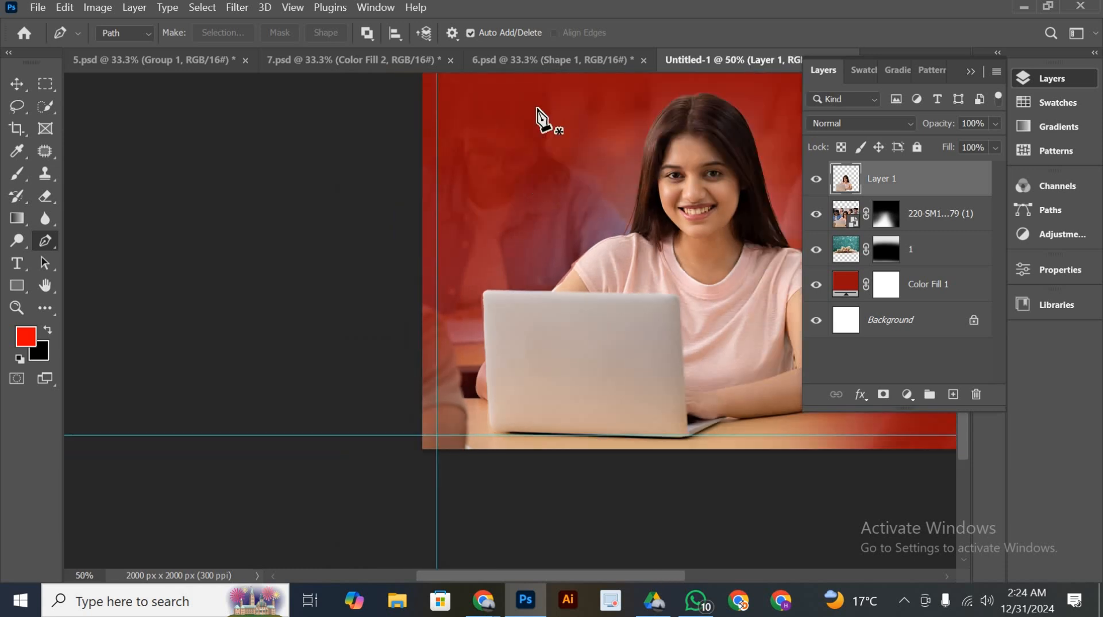
pyautogui.moveTo(598, 278); pyautogui.dragTo(421, 393)
pyautogui.click(888, 220)
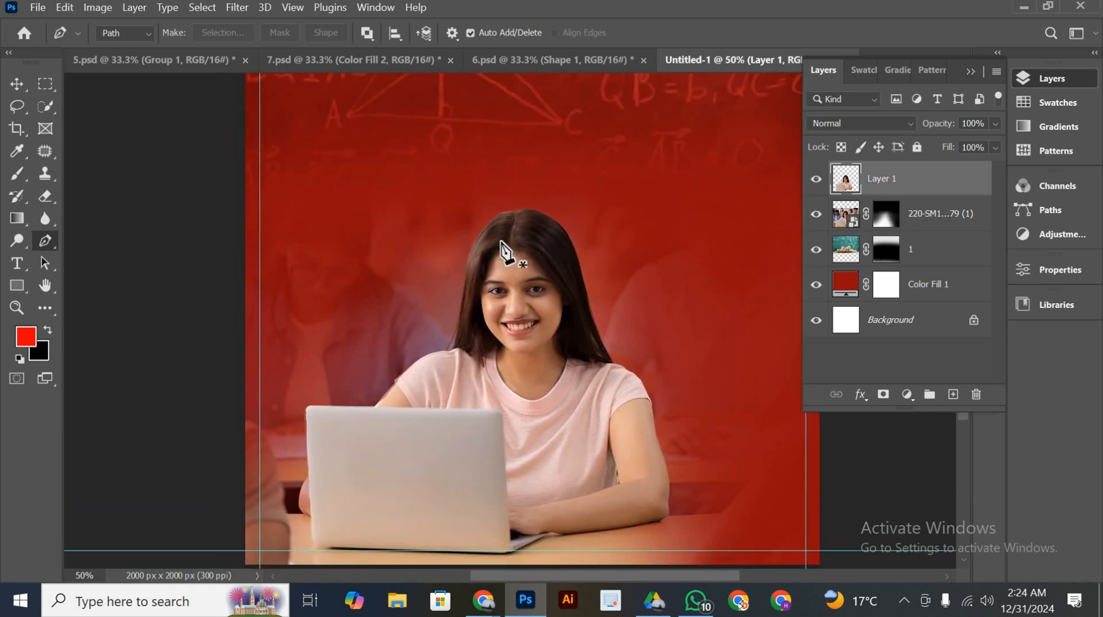
pyautogui.click(17, 173)
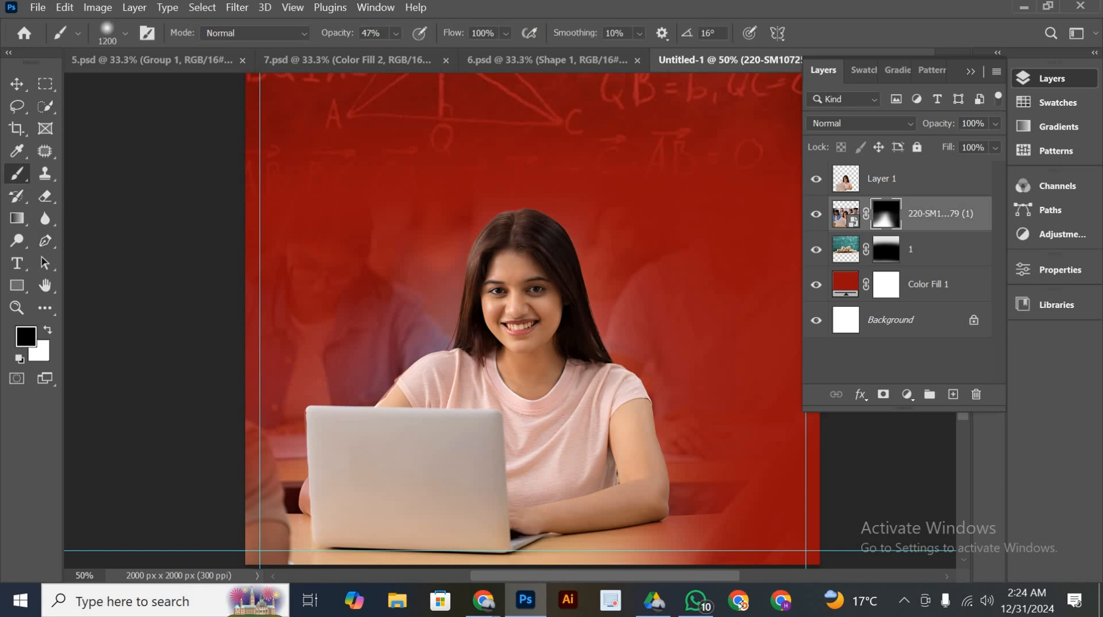
pyautogui.click(329, 383)
pyautogui.click(305, 425)
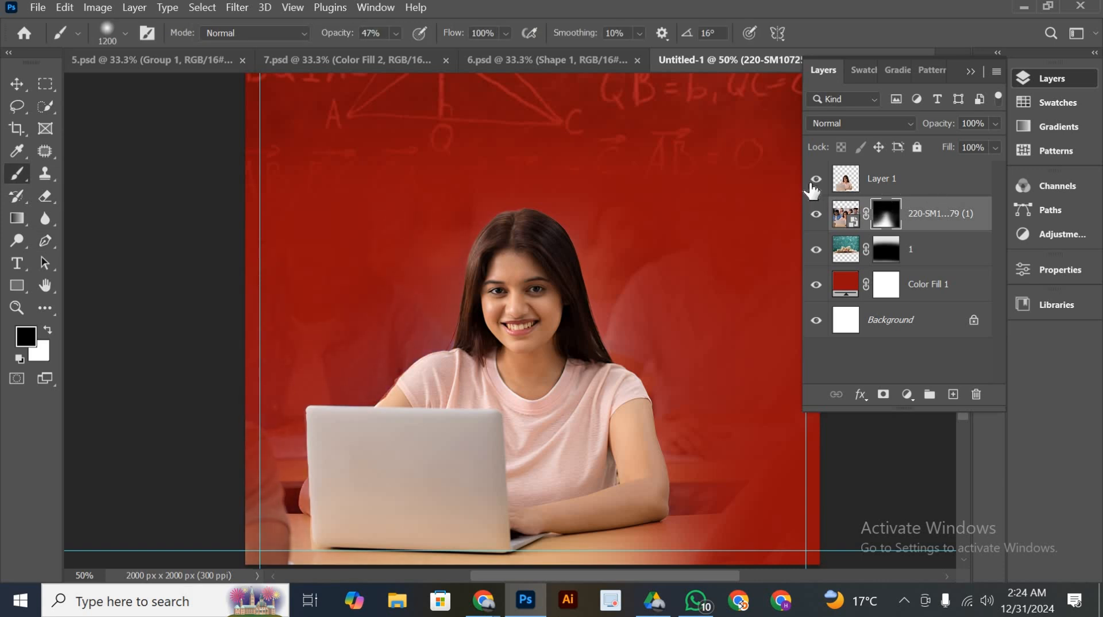
pyautogui.click(487, 379)
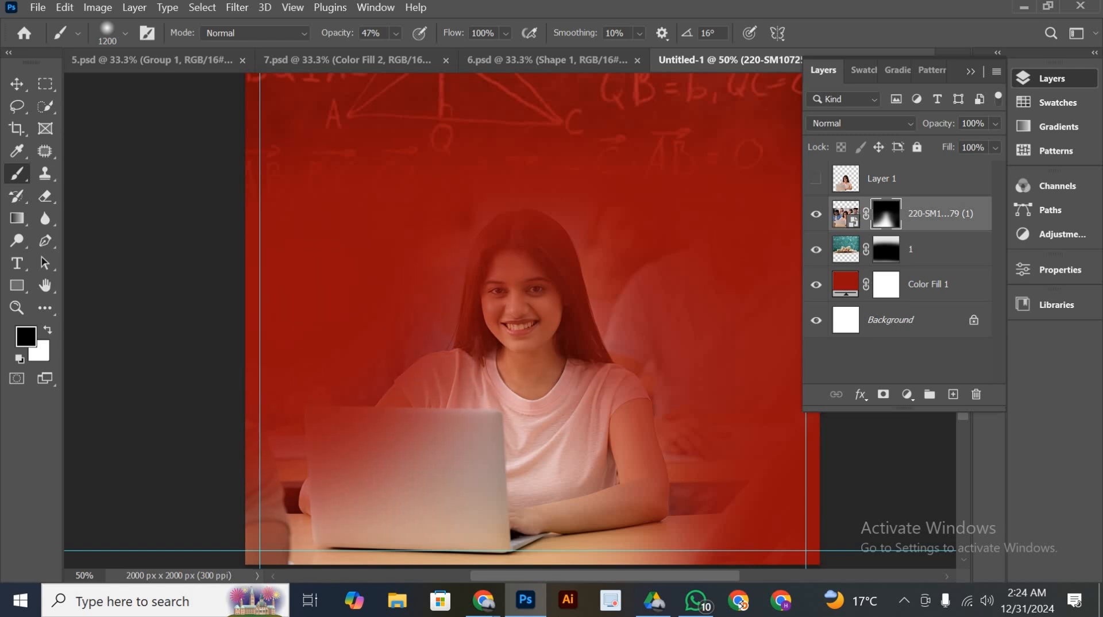
pyautogui.click(16, 84)
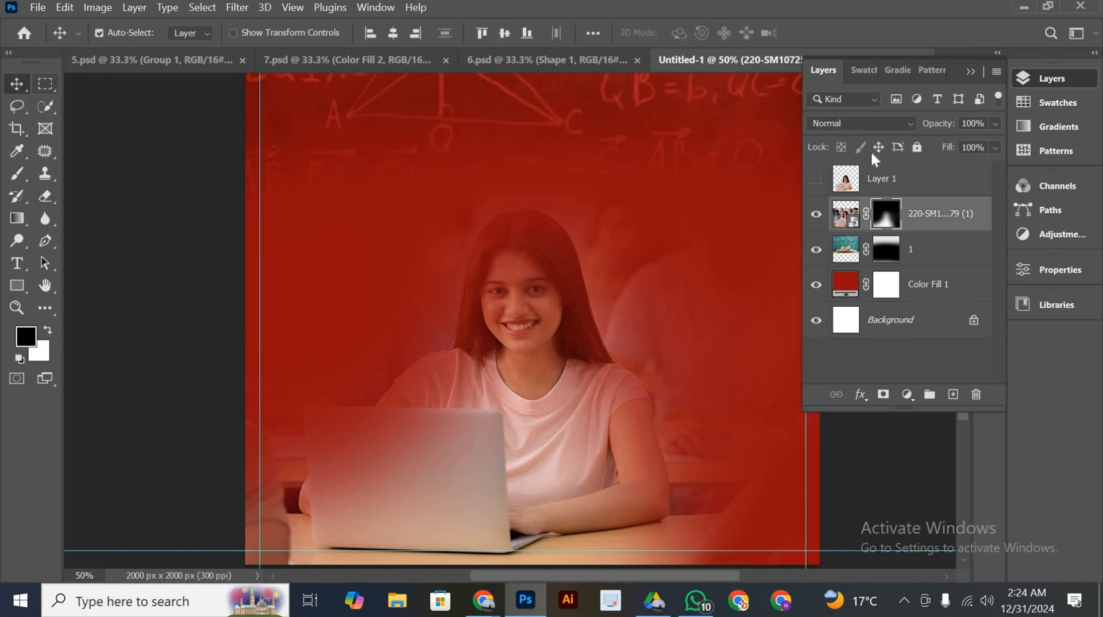
pyautogui.click(816, 179)
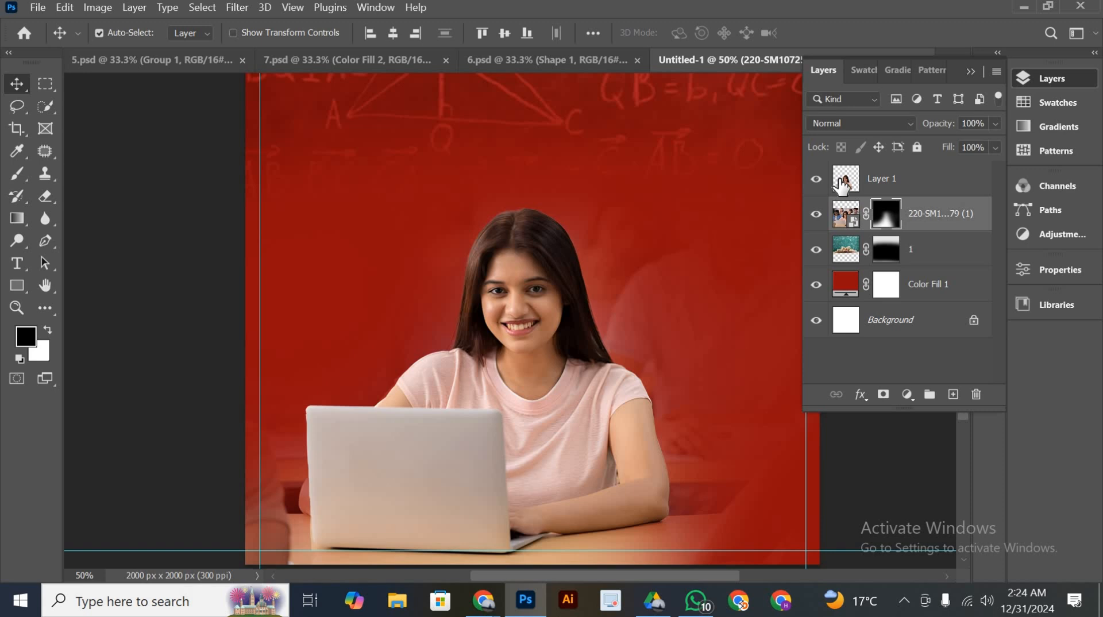
# Open the Camera Raw Filter on the cutout layer and set Noise Reduction to 65 and Color Noise Reduction to 55
pyautogui.click(842, 183)
pyautogui.click(237, 8)
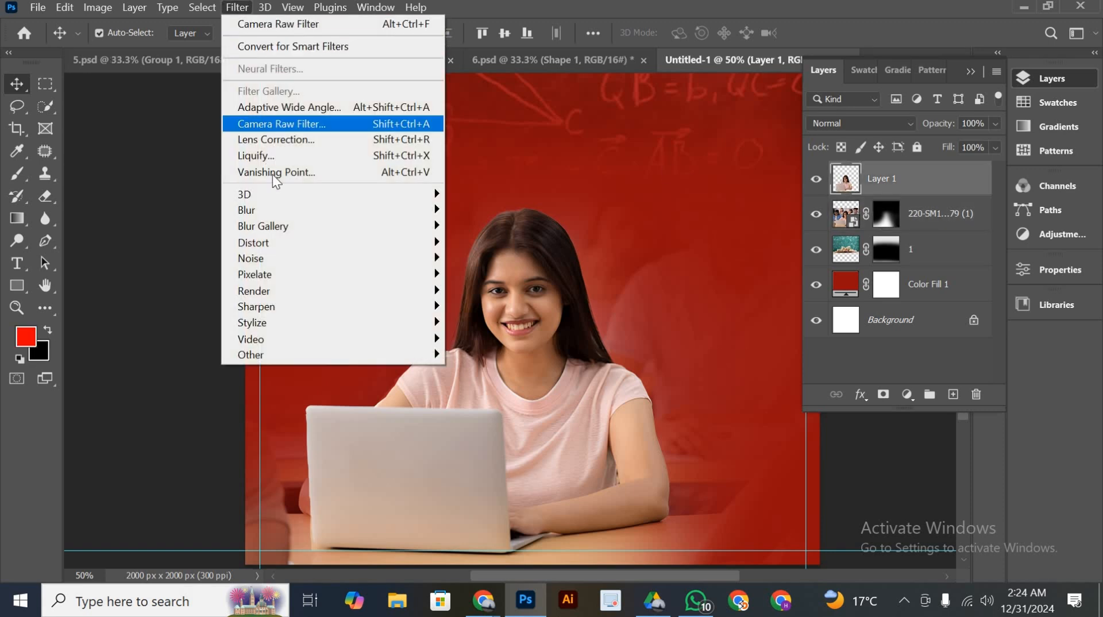
pyautogui.click(279, 129)
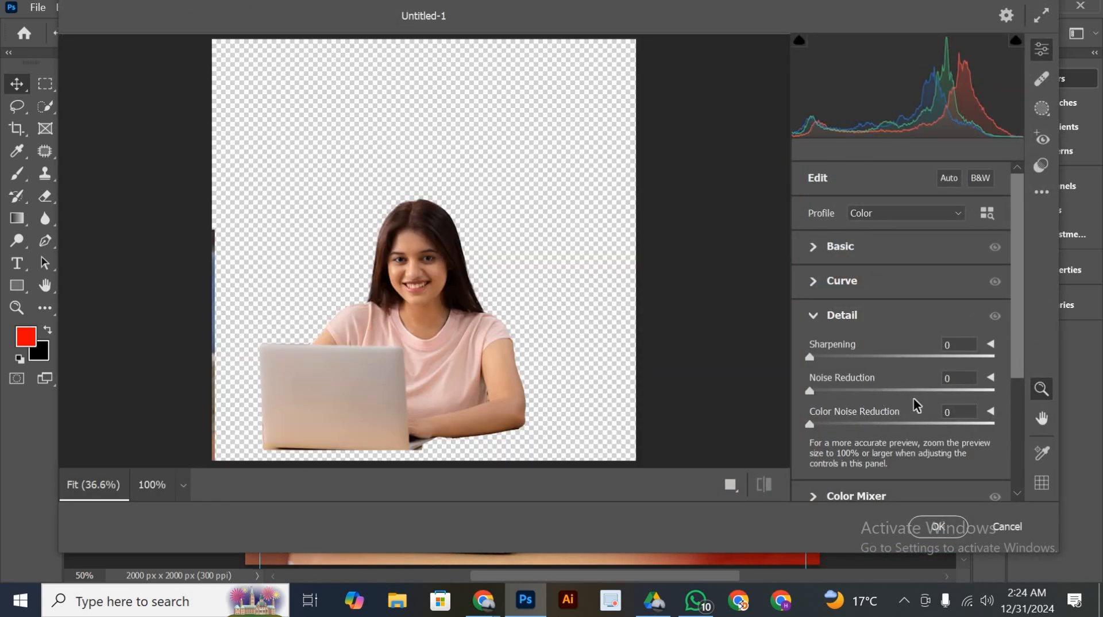
pyautogui.click(929, 391)
pyautogui.click(910, 423)
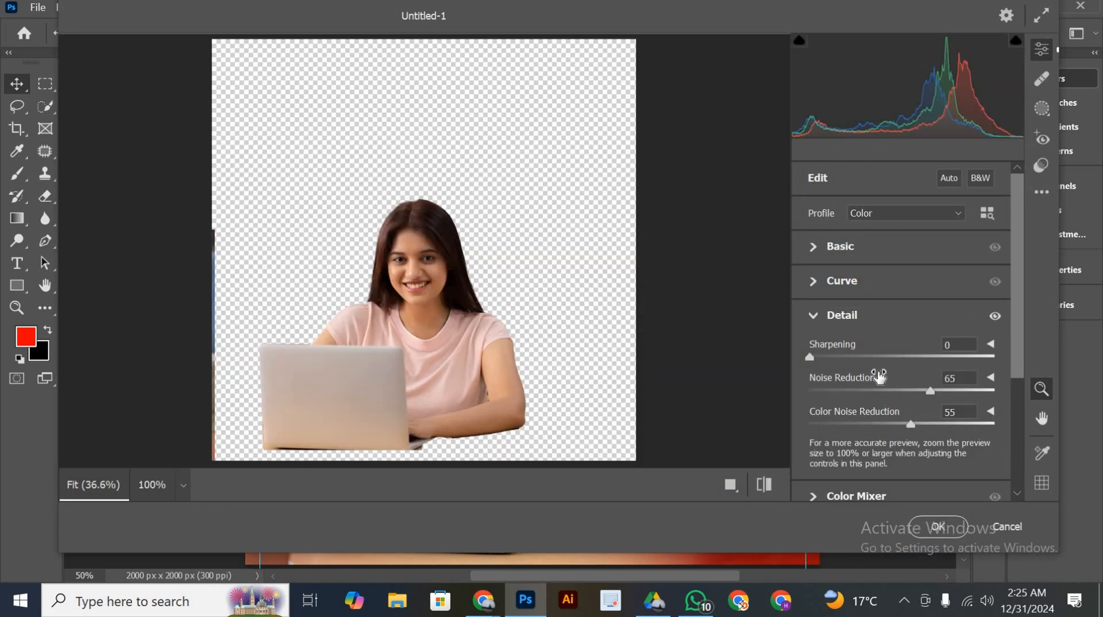
# Set Contrast to +24, Shadows to -11 and Texture to -19 for the student cutout and apply the Camera Raw Filter
pyautogui.click(835, 248)
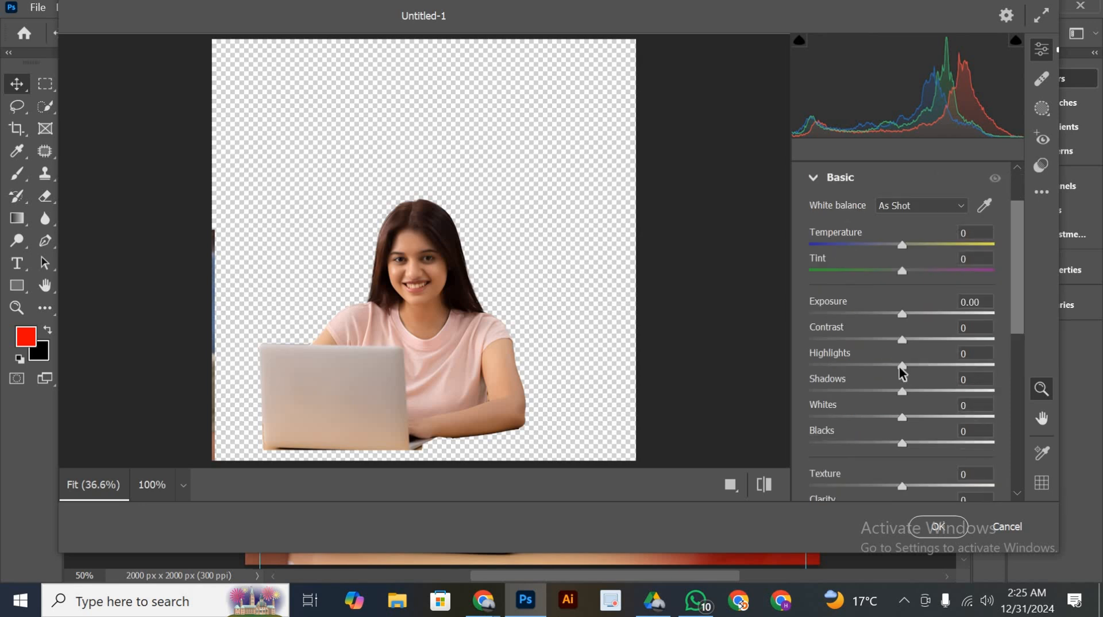
pyautogui.click(927, 340)
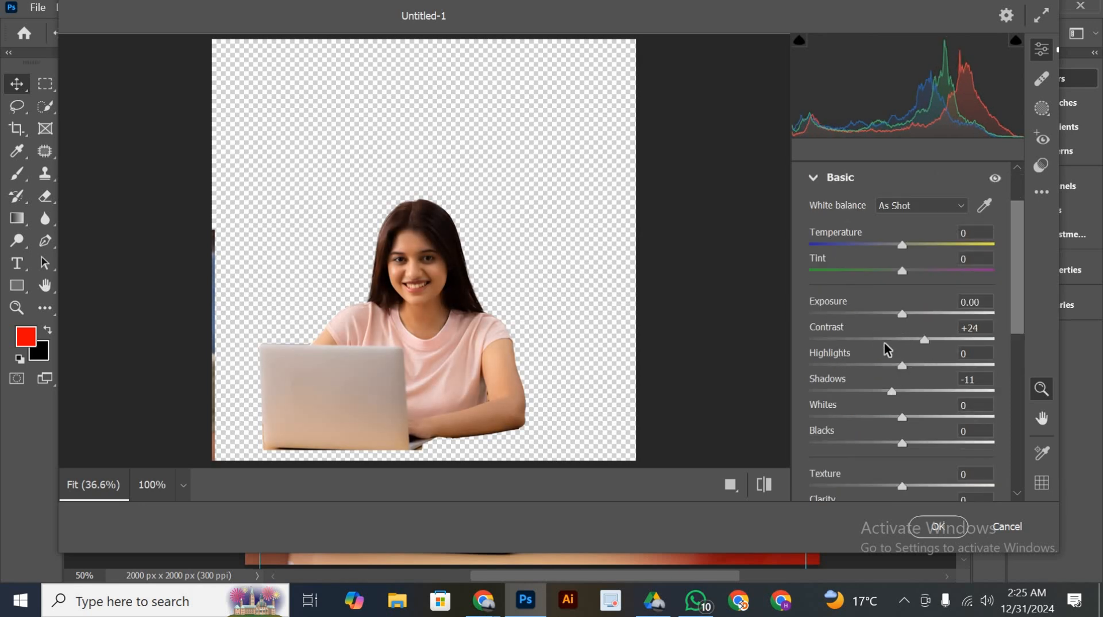
pyautogui.scroll(-3, 878, 379)
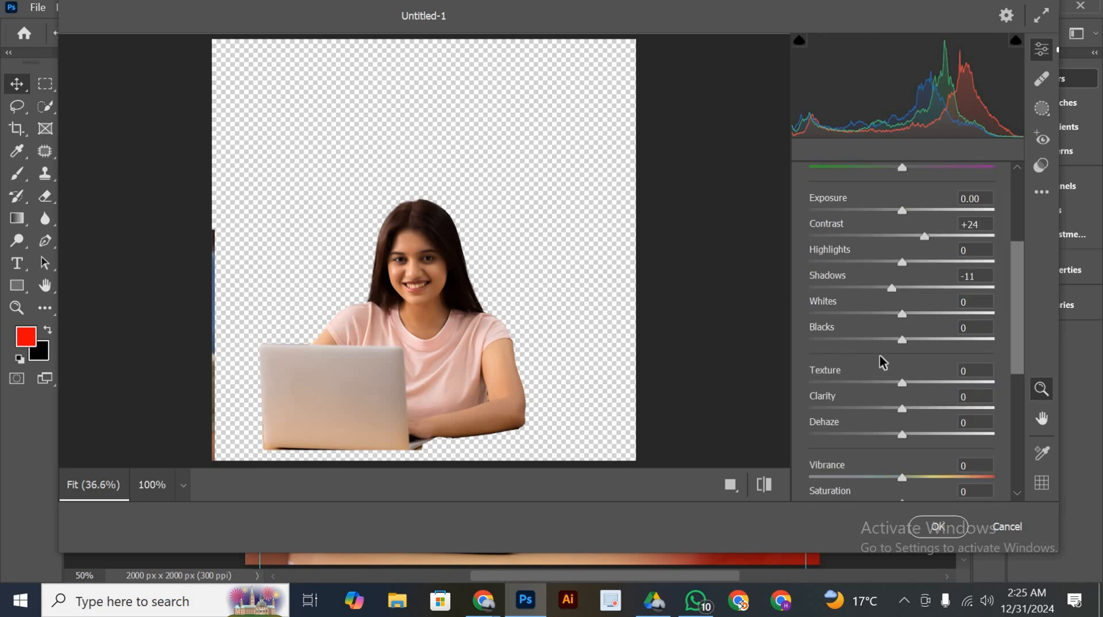
pyautogui.click(884, 383)
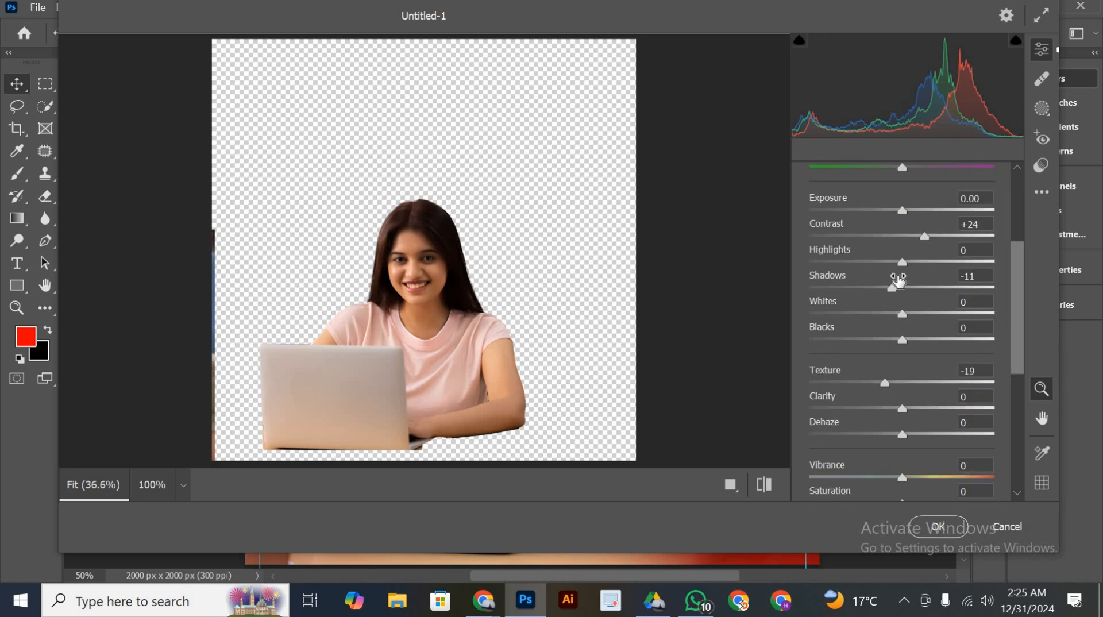
pyautogui.click(903, 209)
pyautogui.click(939, 527)
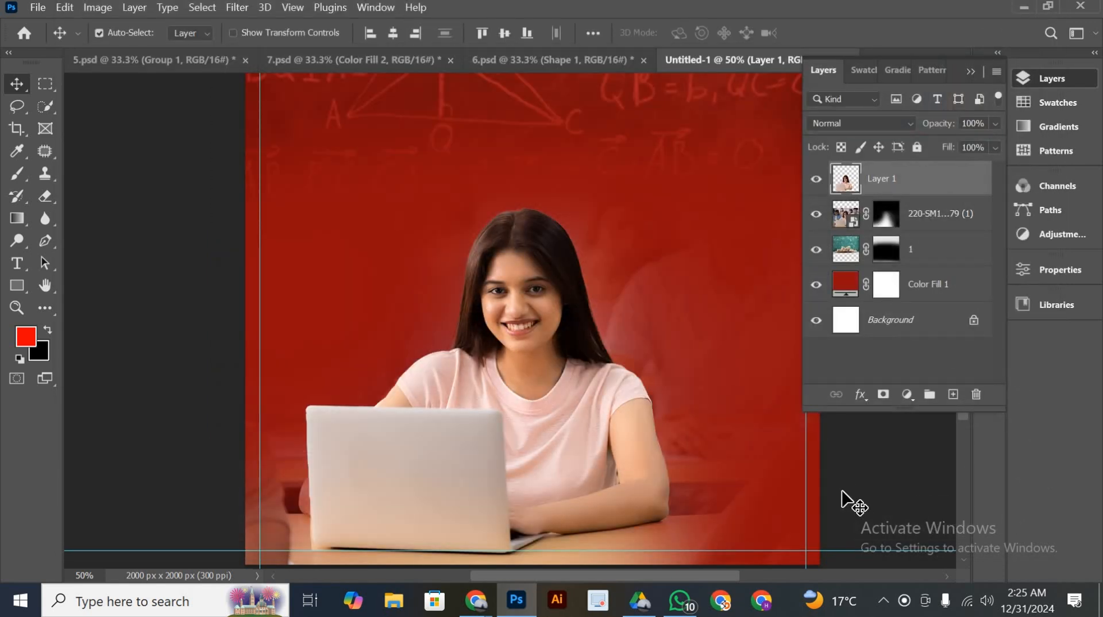
# Hide and show the student cutout to compare it with the photo beneath, and check it within the whole poster
pyautogui.click(815, 185)
pyautogui.click(815, 184)
pyautogui.scroll(-3, 533, 321)
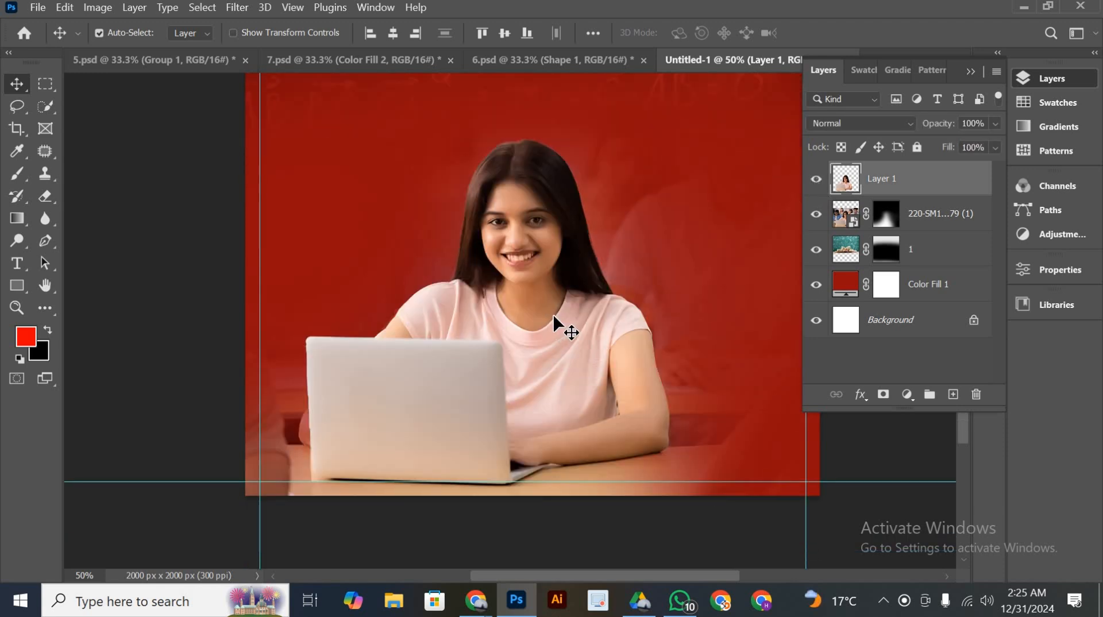
pyautogui.hotkey('ctrl', '-')
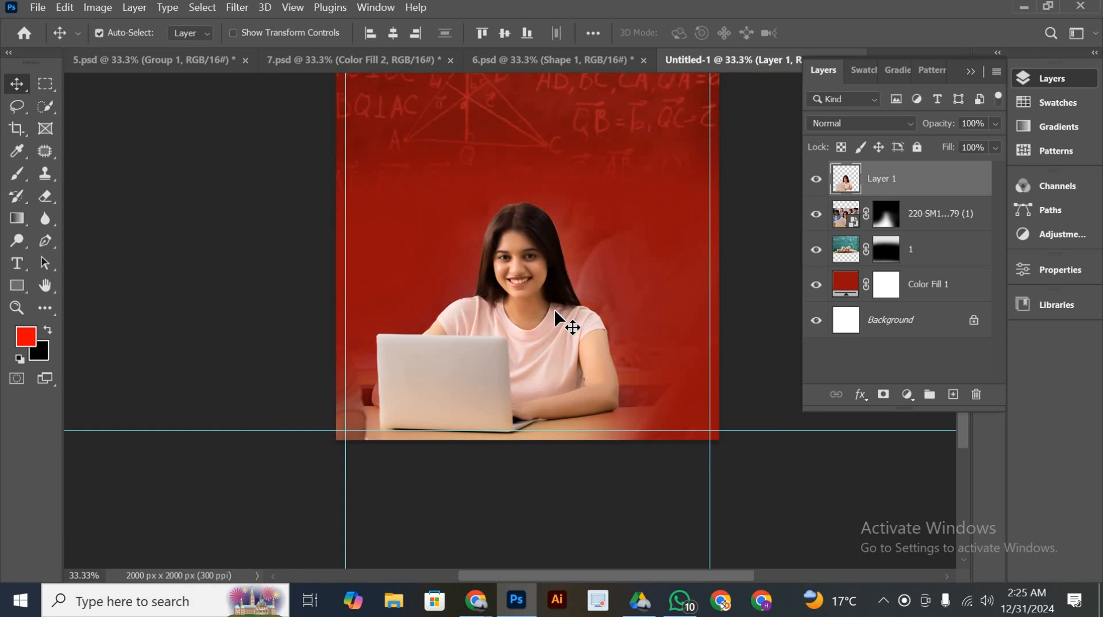
pyautogui.moveTo(583, 313); pyautogui.dragTo(562, 335)
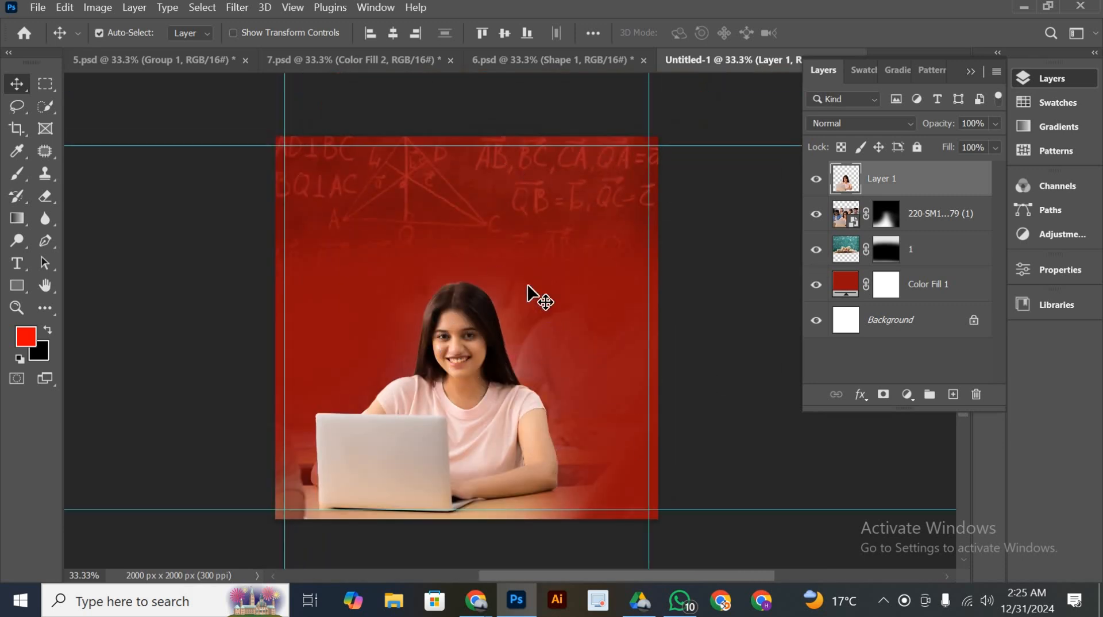
pyautogui.moveTo(561, 269); pyautogui.dragTo(596, 268)
pyautogui.hscroll(-5, 494, 454)
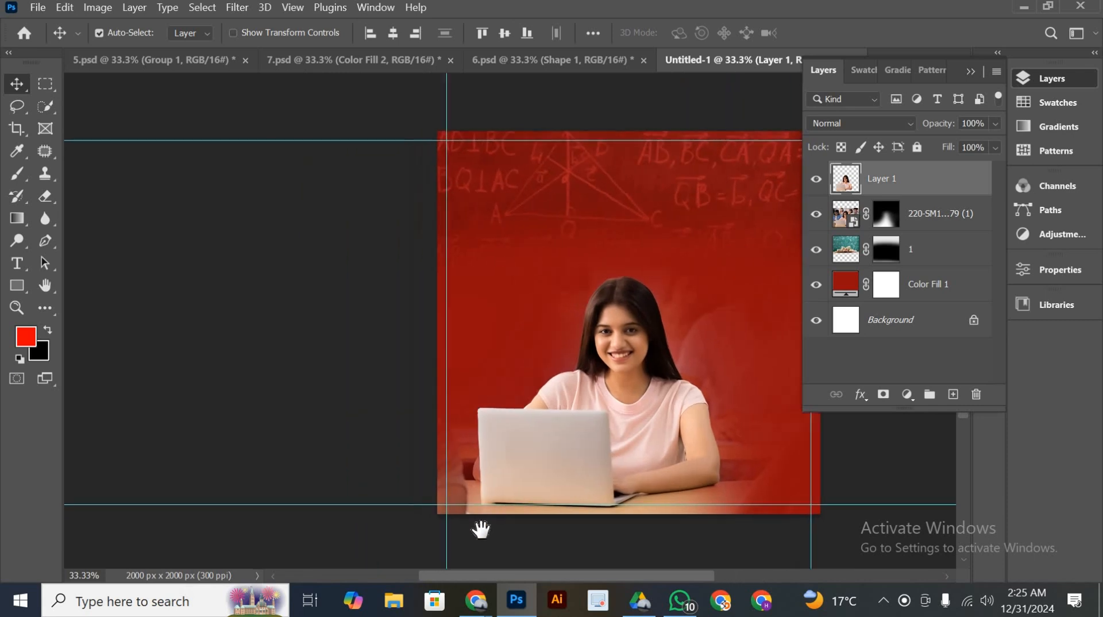
# Switch to the Yandex Images page in Chrome and search for "library"
pyautogui.moveTo(486, 590)
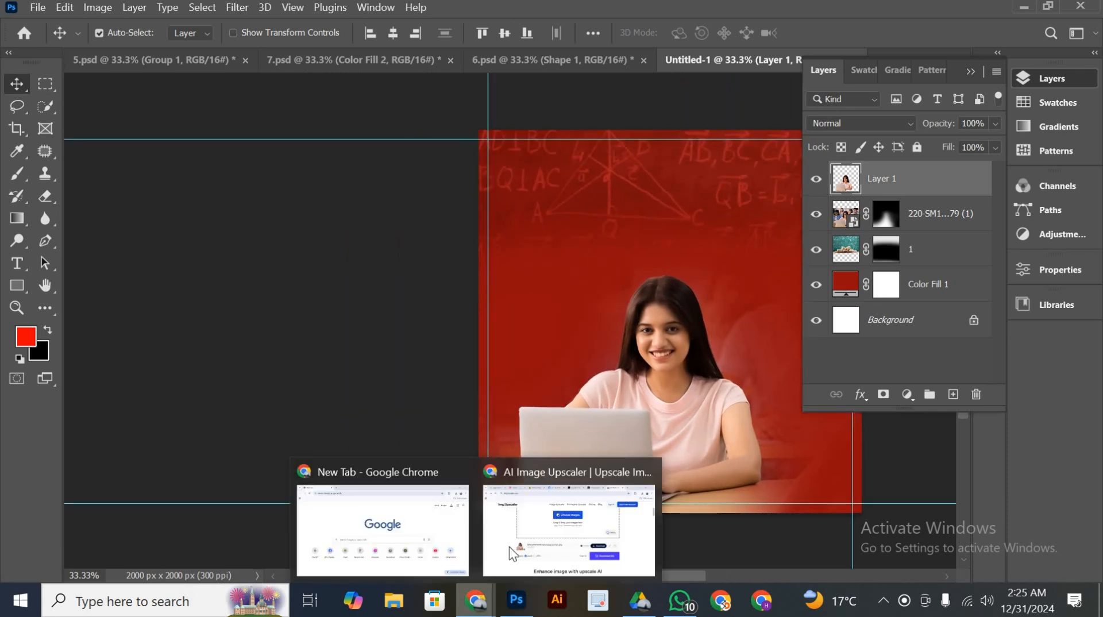
pyautogui.click(525, 522)
pyautogui.click(371, 2)
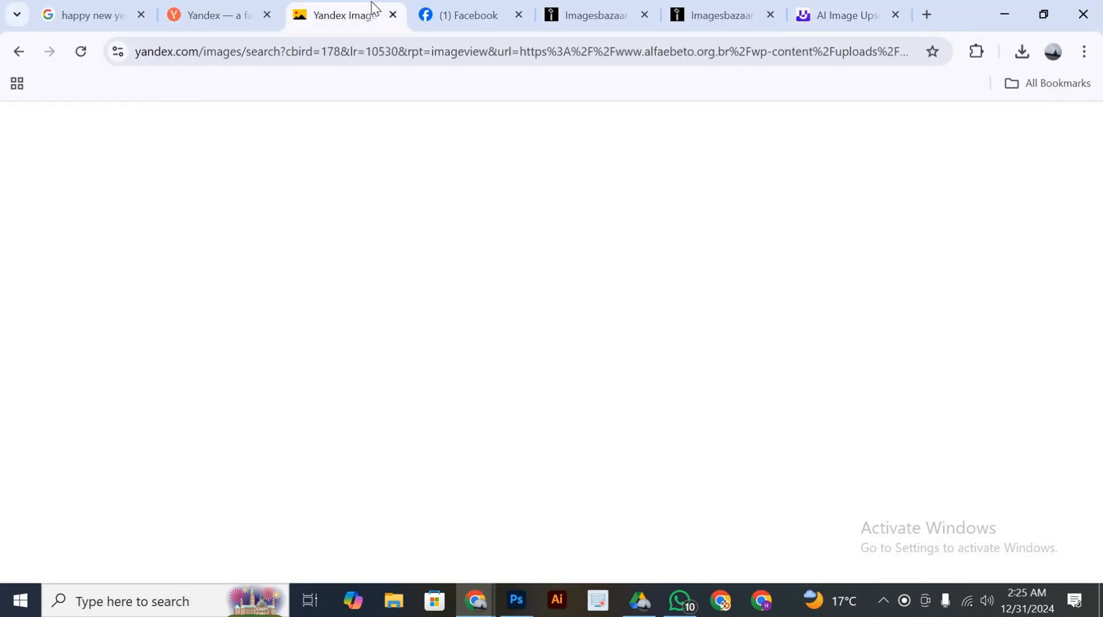
pyautogui.click(202, 135)
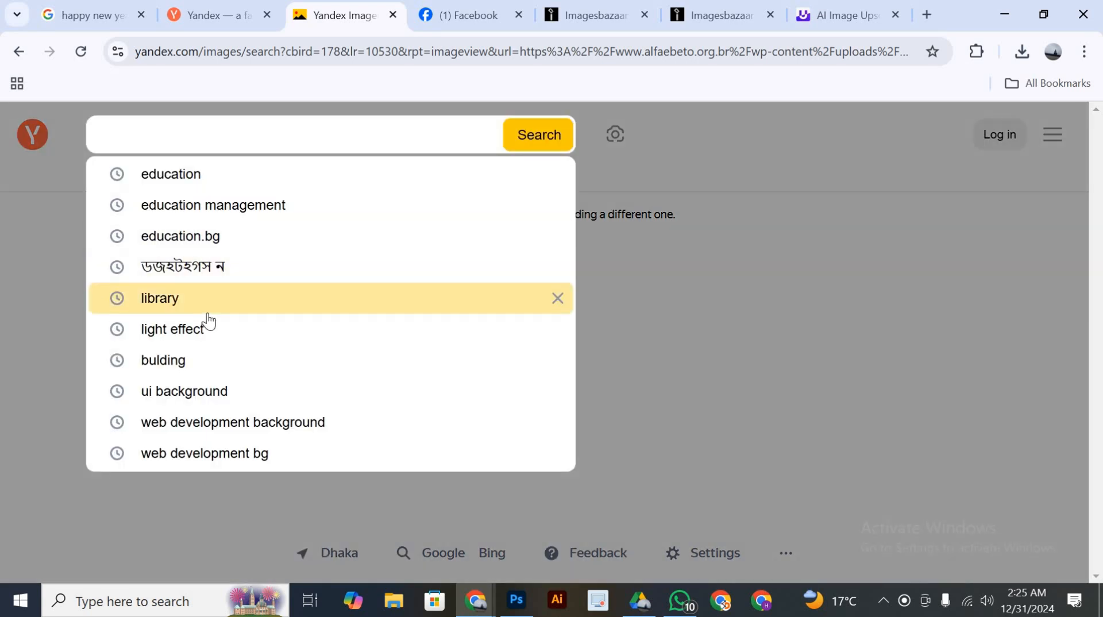
pyautogui.click(200, 309)
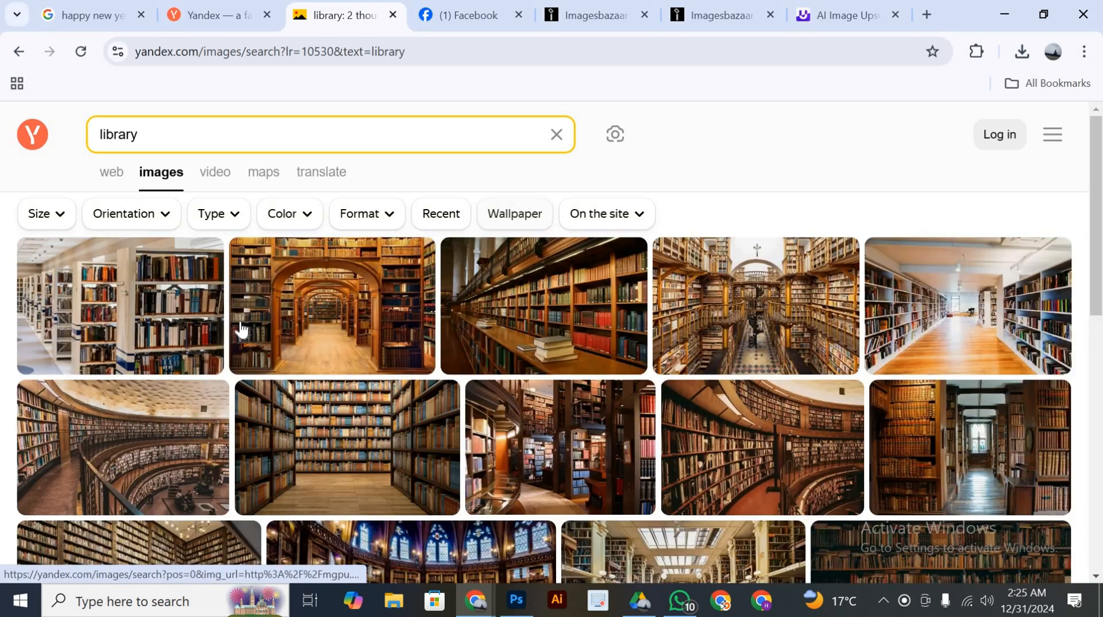
# Find the 1400×800 photo of a curved library wall with a person on a bench in the results and copy the image
pyautogui.scroll(-5, 241, 327)
pyautogui.scroll(-10, 787, 418)
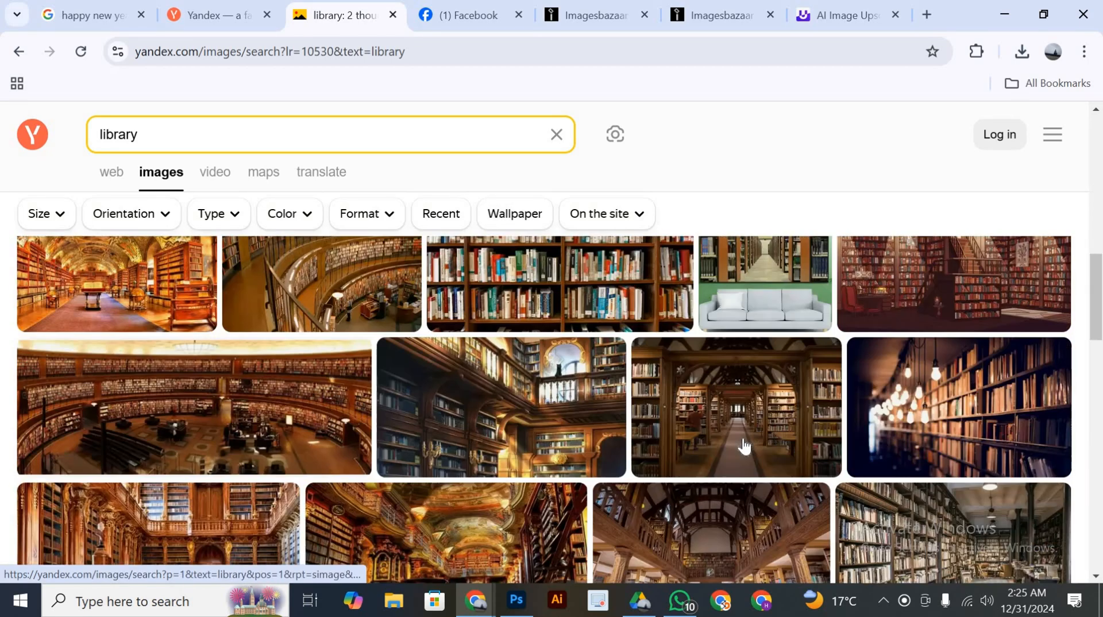
pyautogui.scroll(-5, 744, 445)
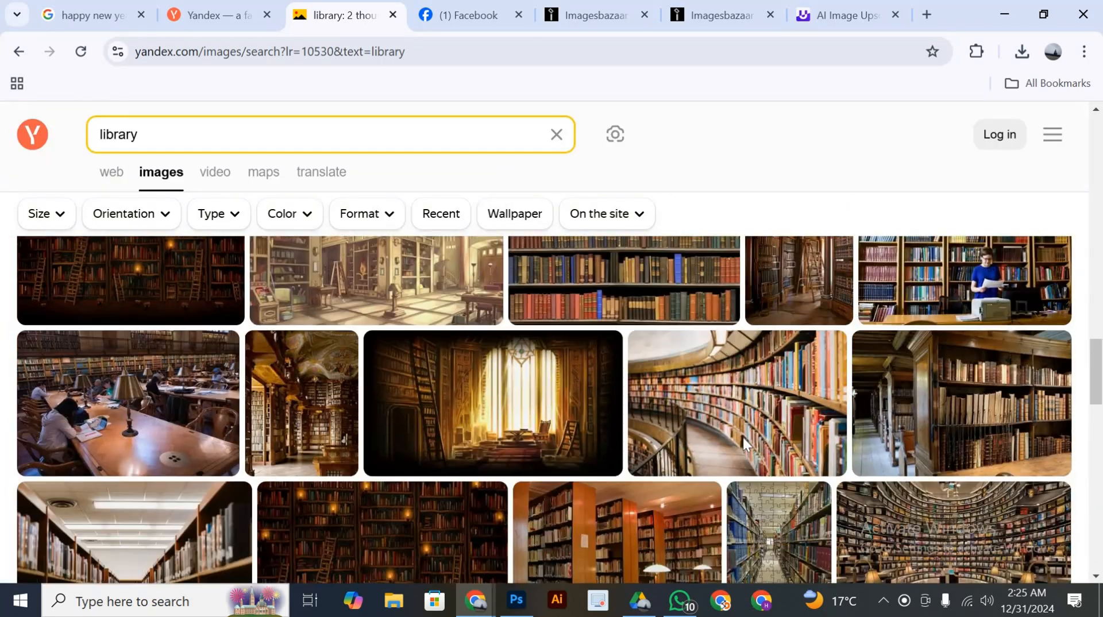
pyautogui.scroll(-3, 744, 443)
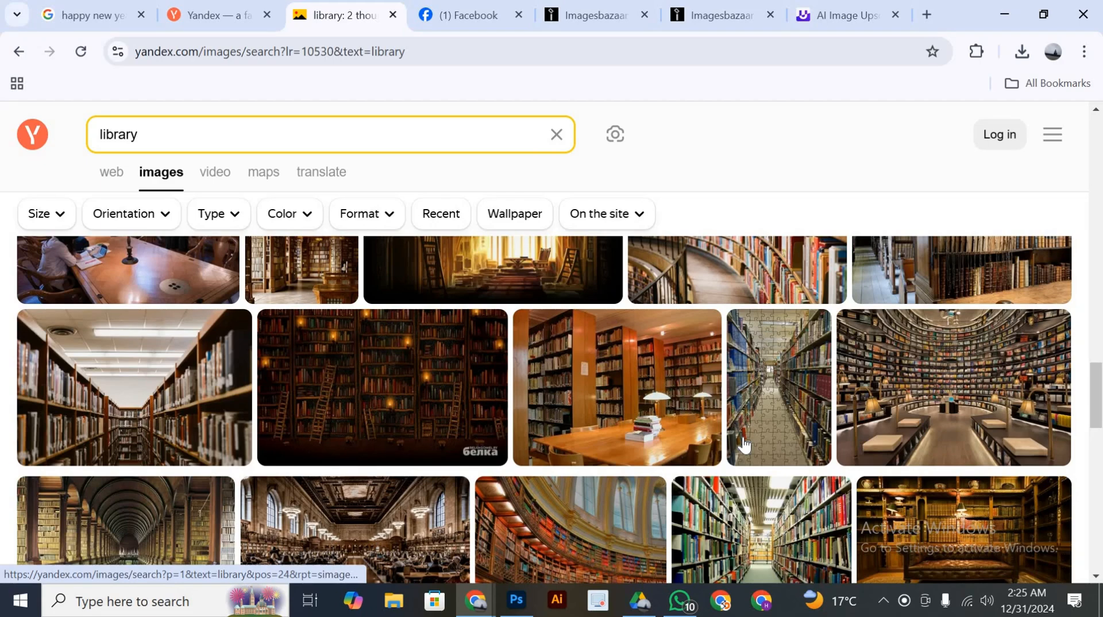
pyautogui.scroll(-4, 744, 443)
pyautogui.scroll(-6, 744, 443)
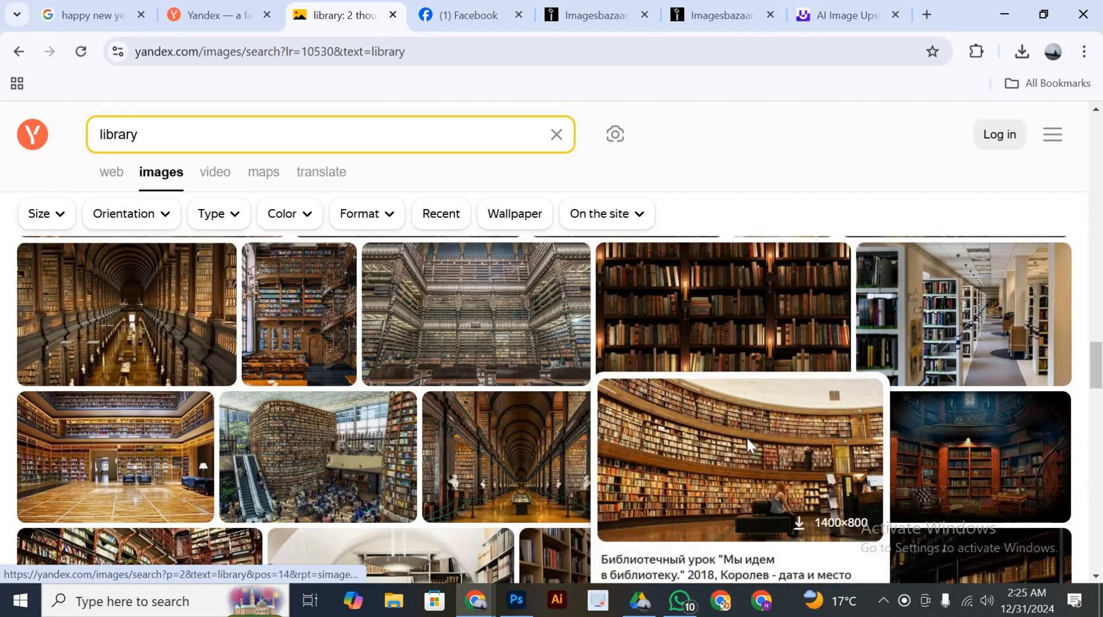
pyautogui.rightClick(746, 439)
pyautogui.click(815, 278)
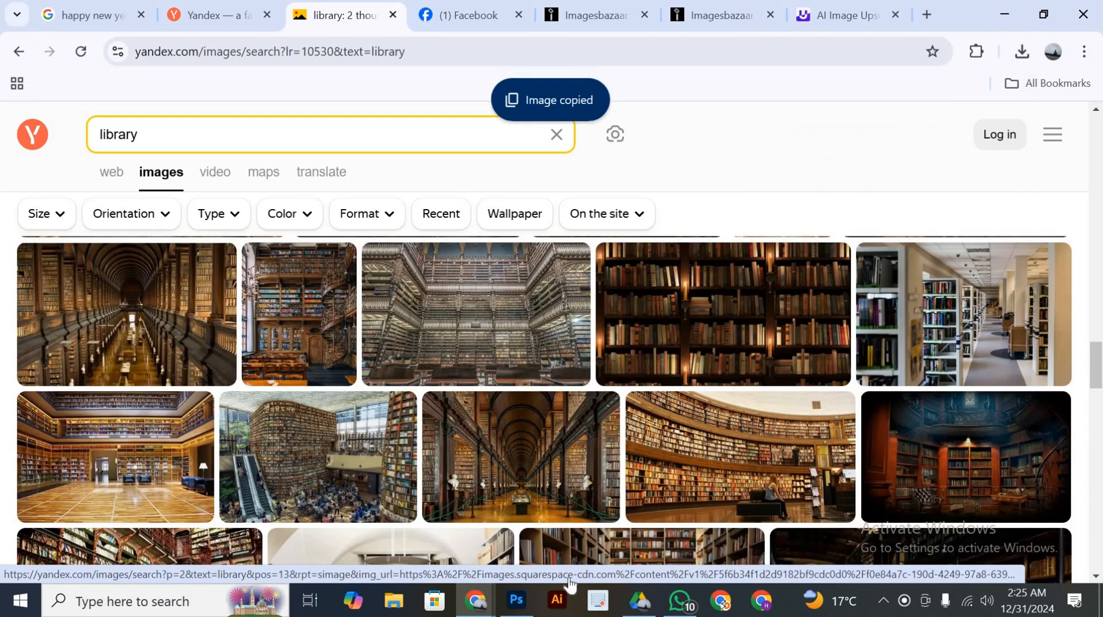
# Return to Photoshop, paste the library photo directly above the red fill layer and scale it to about 752% so it covers the canvas
pyautogui.click(517, 597)
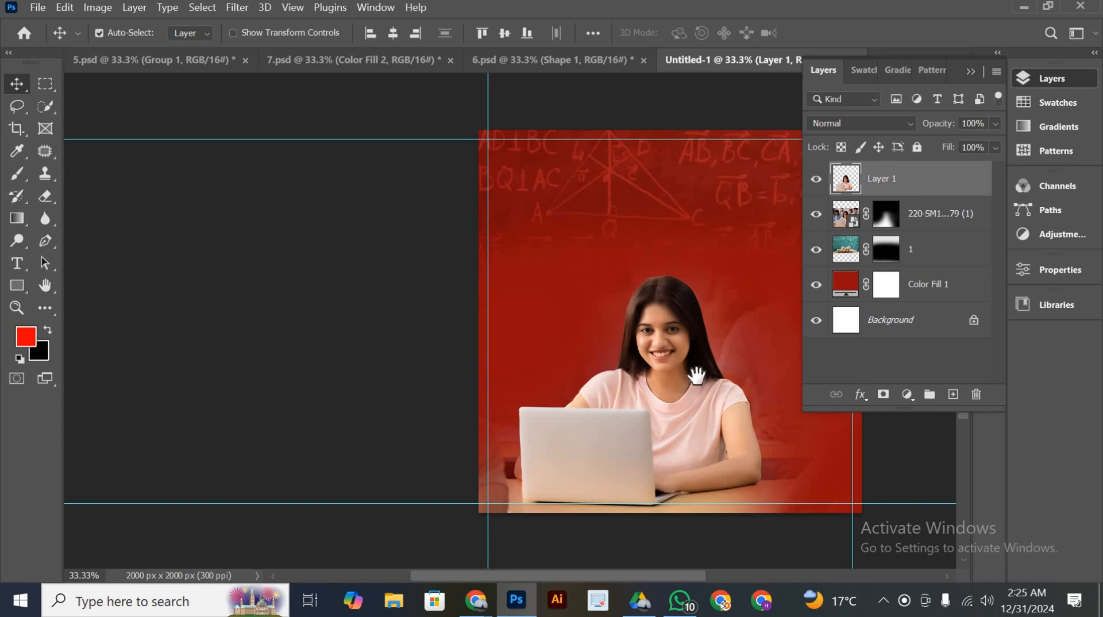
pyautogui.moveTo(696, 376); pyautogui.dragTo(553, 394)
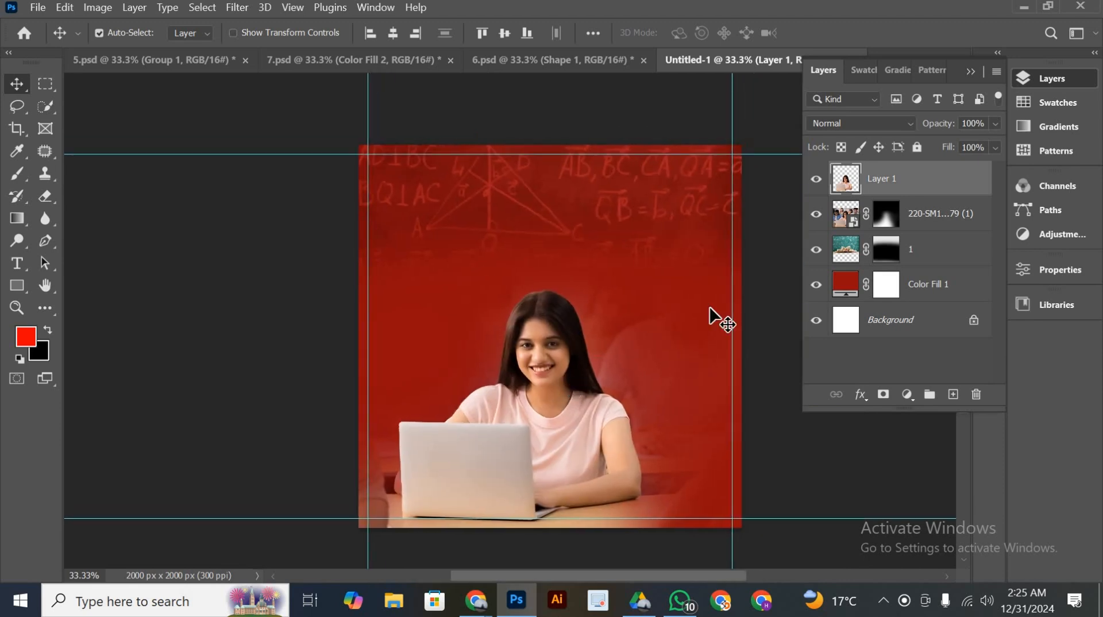
pyautogui.click(883, 292)
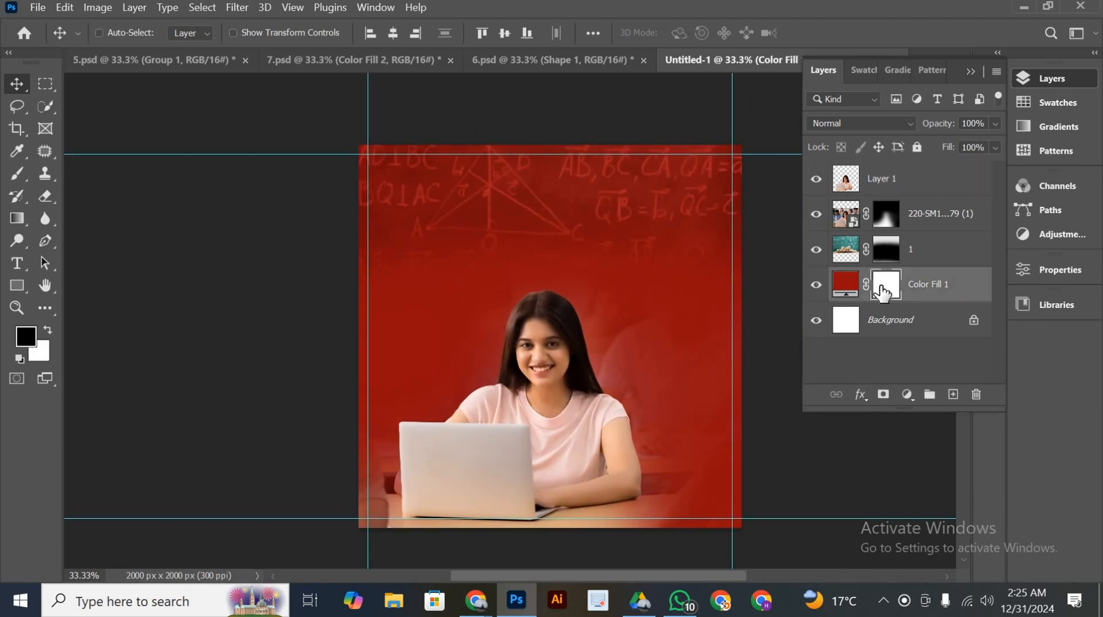
pyautogui.hotkey('ctrl', 'v')
pyautogui.hotkey('ctrl', 't')
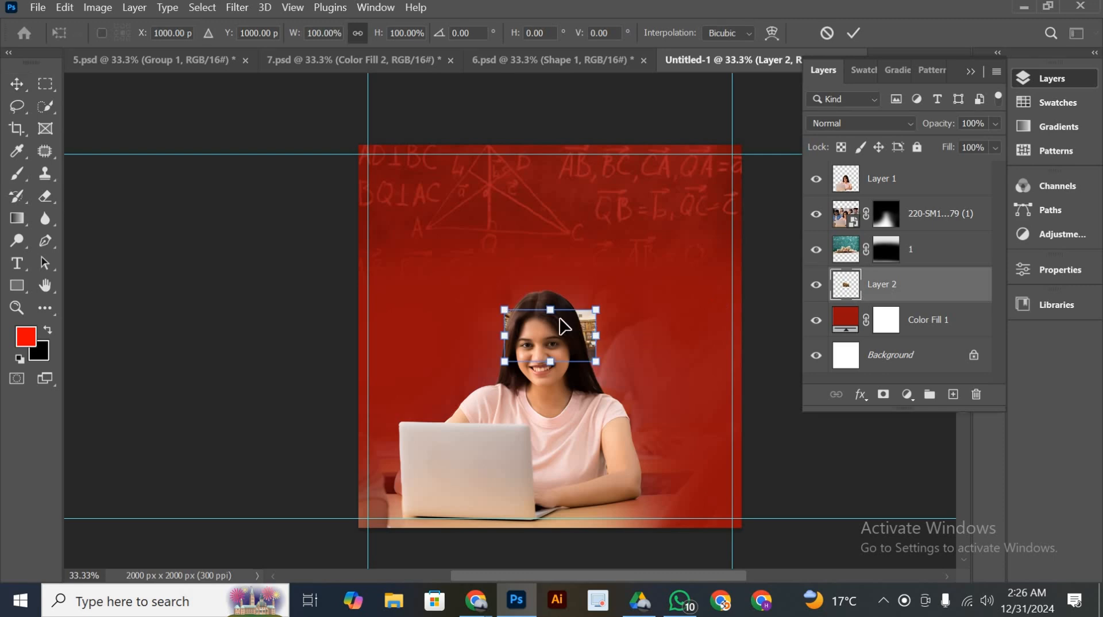
pyautogui.moveTo(549, 311); pyautogui.dragTo(551, 79)
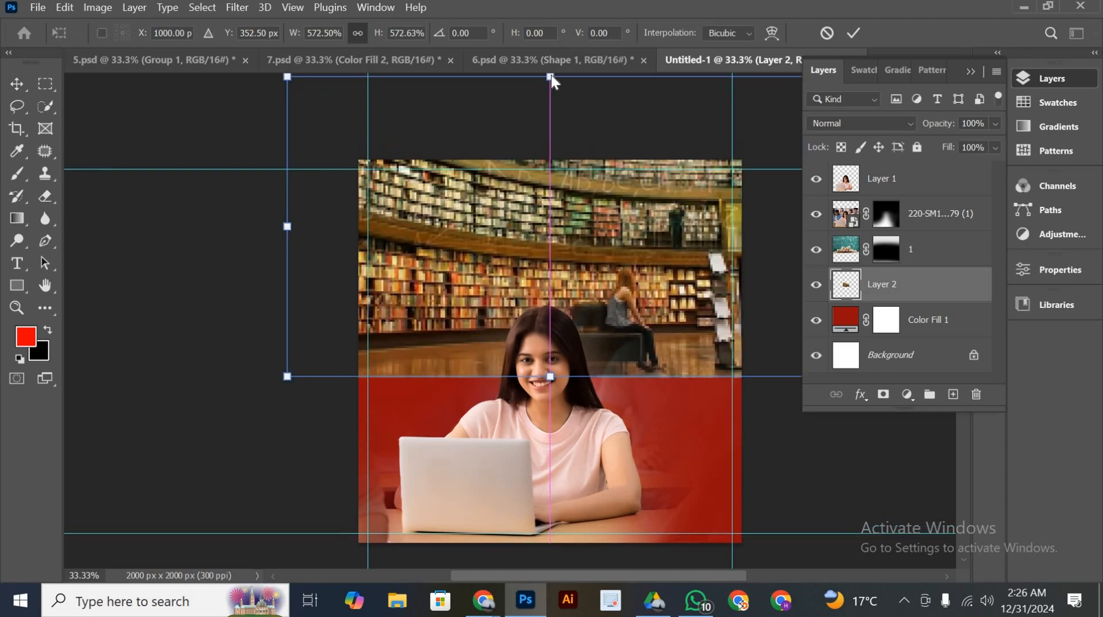
pyautogui.moveTo(615, 294); pyautogui.dragTo(616, 423)
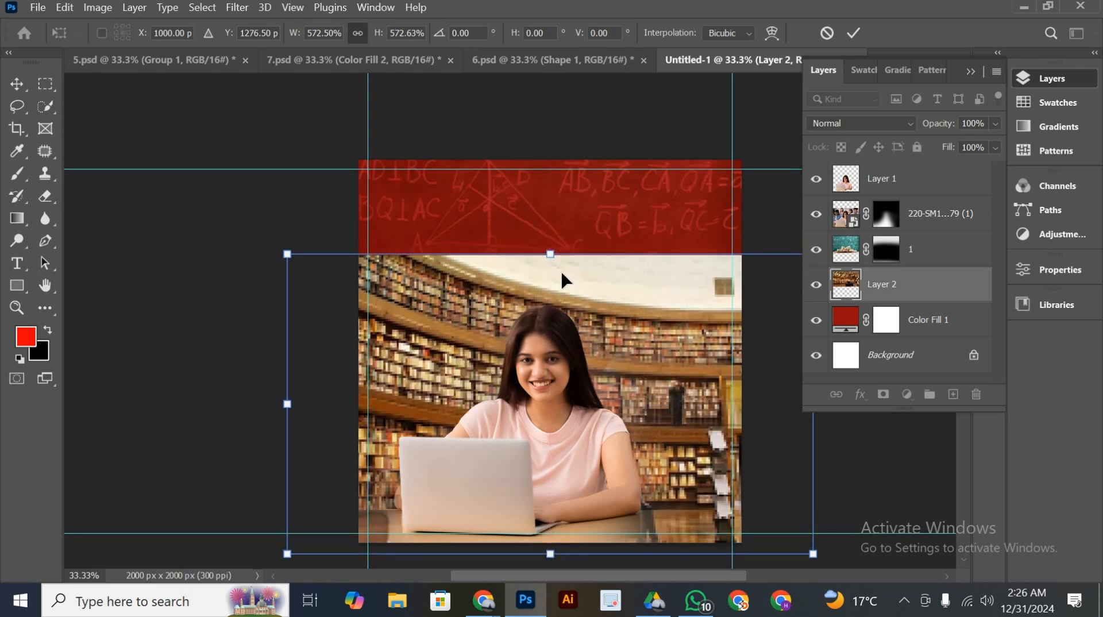
pyautogui.moveTo(563, 216); pyautogui.dragTo(616, 167)
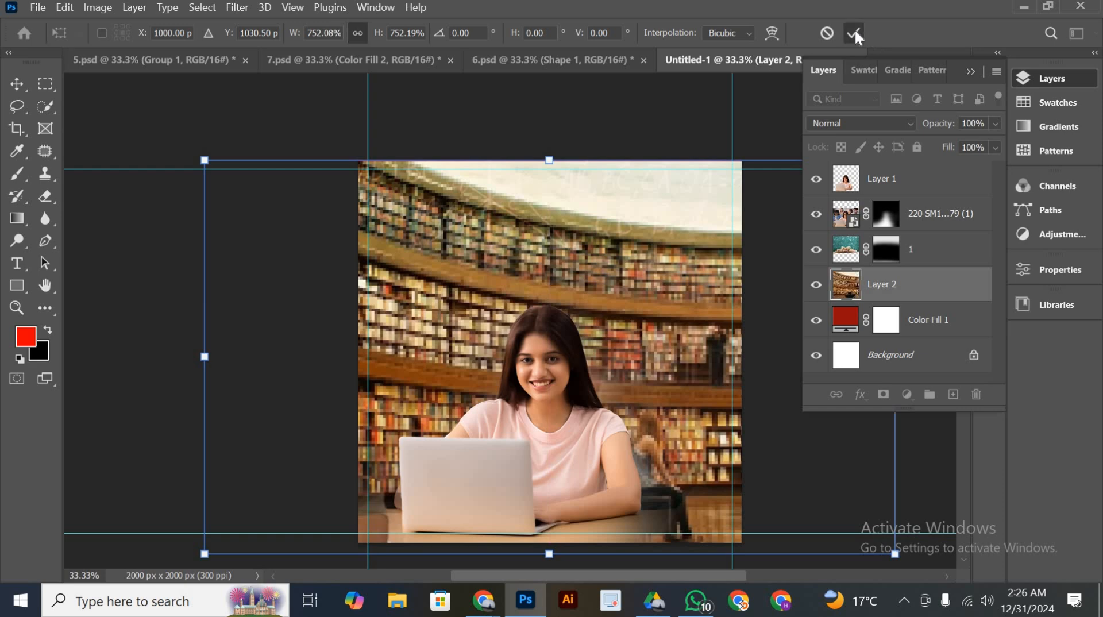
pyautogui.click(853, 33)
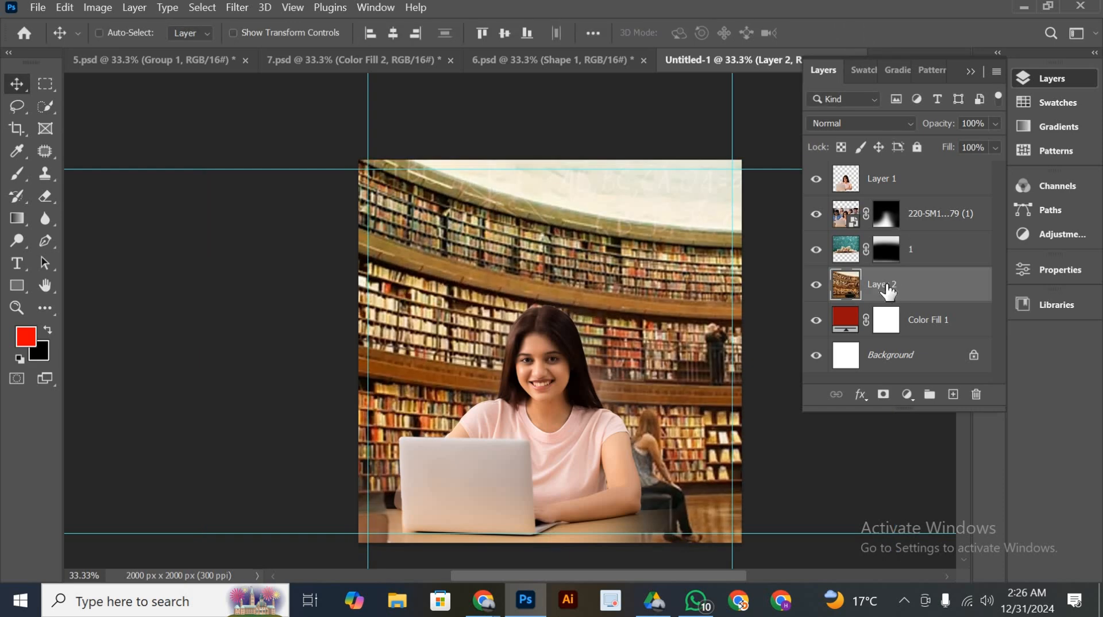
# Desaturate the library photo and blend it into the red with Soft Light at 29% opacity
pyautogui.hotkey('ctrl', 'shift', 'u')
pyautogui.scroll(-2, 625, 277)
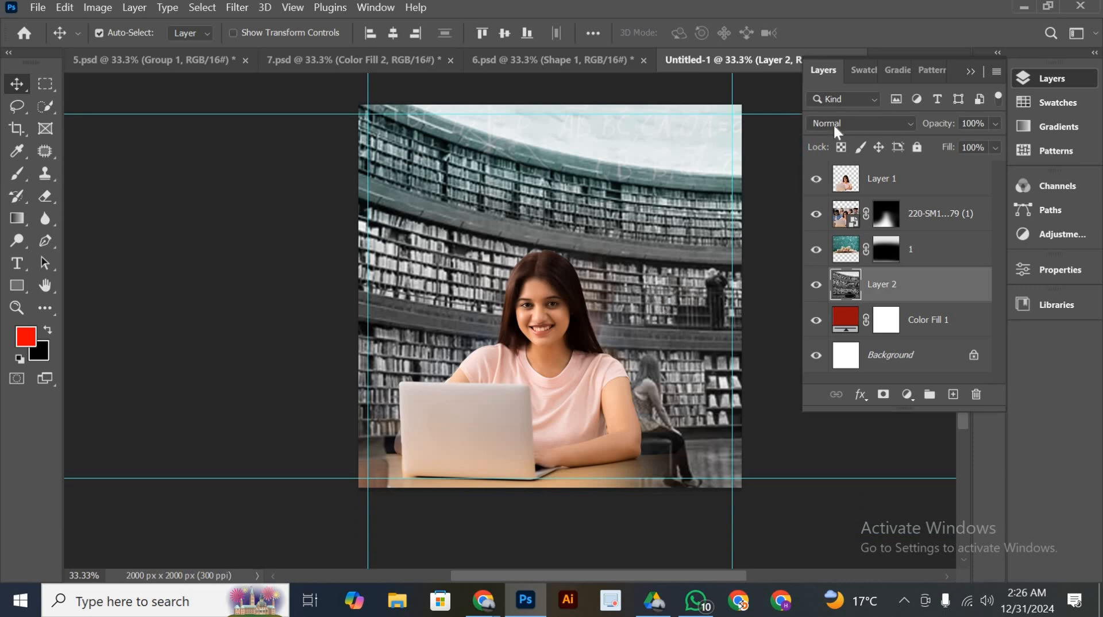
pyautogui.click(845, 115)
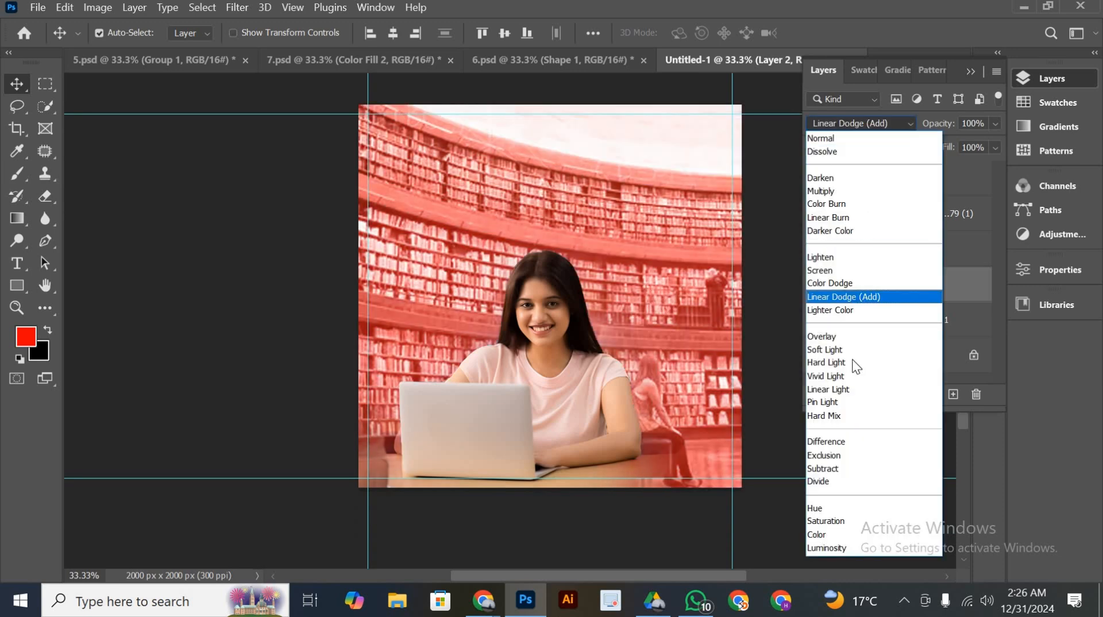
pyautogui.click(847, 350)
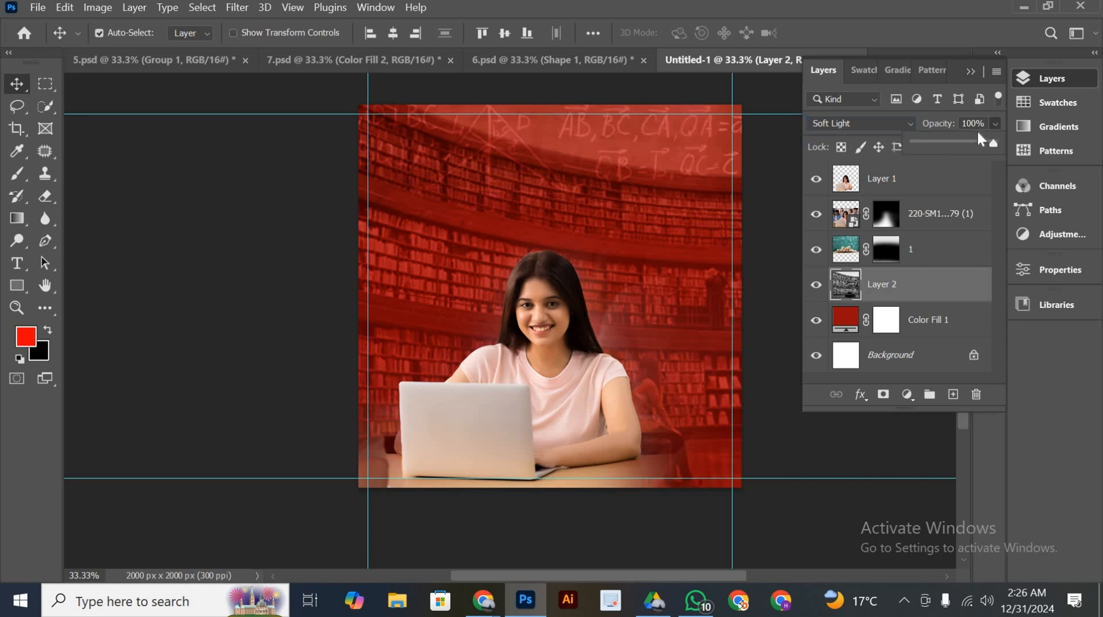
pyautogui.moveTo(952, 141); pyautogui.dragTo(940, 141)
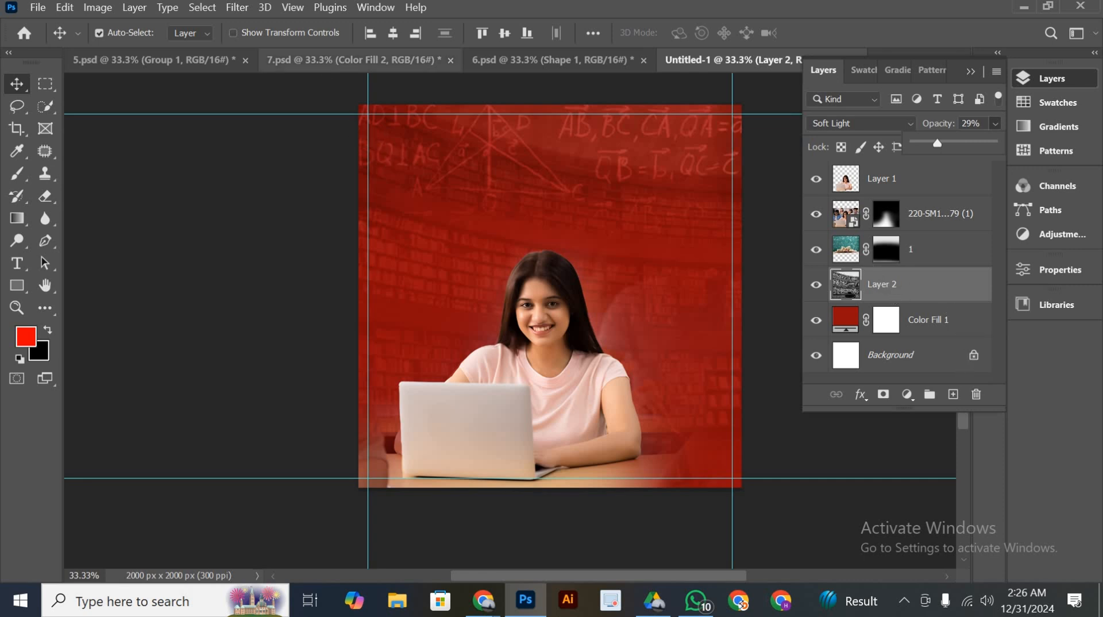
# Apply a Camera Raw filter to the library photo with raised contrast and Texture lowered to -41
pyautogui.click(240, 6)
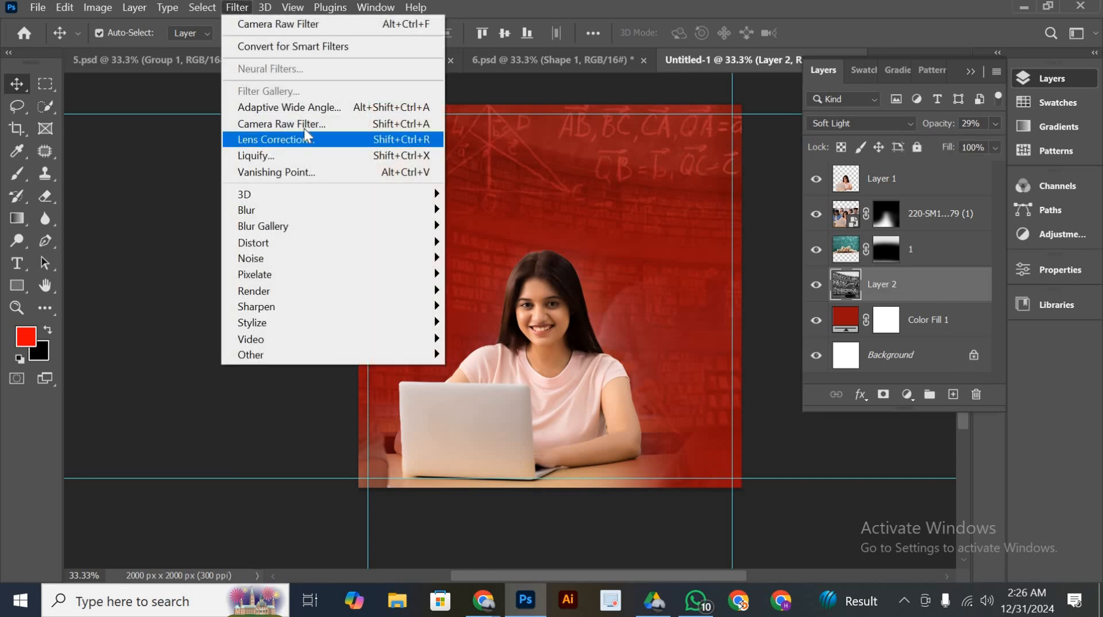
pyautogui.press('Escape')
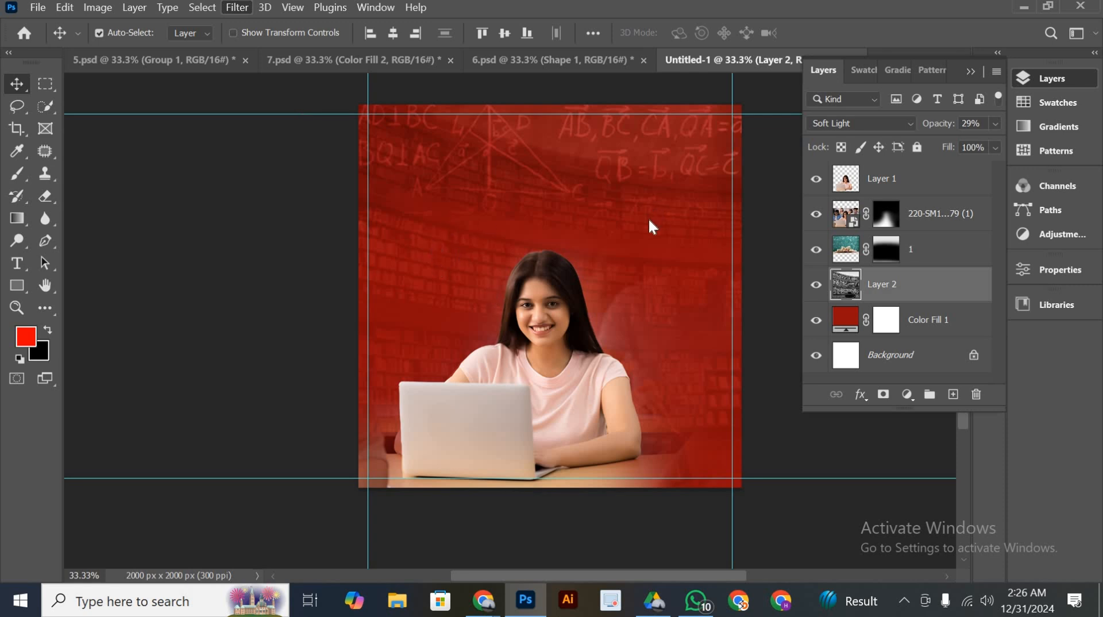
pyautogui.hotkey('ctrl', 'shift', 'a')
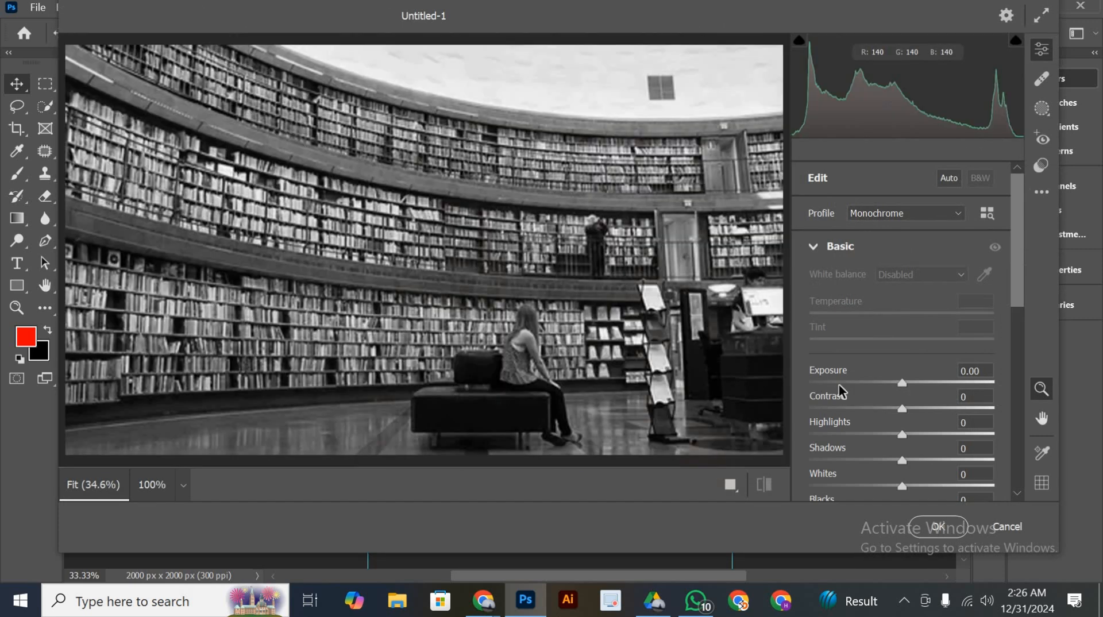
pyautogui.moveTo(903, 407); pyautogui.dragTo(917, 409)
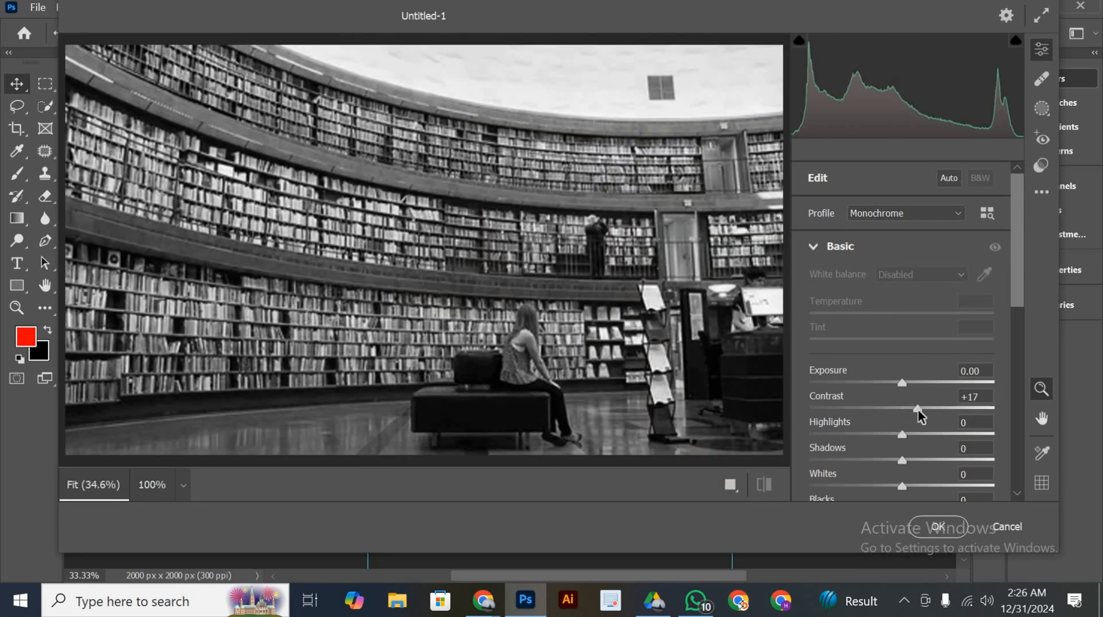
pyautogui.scroll(-5, 921, 440)
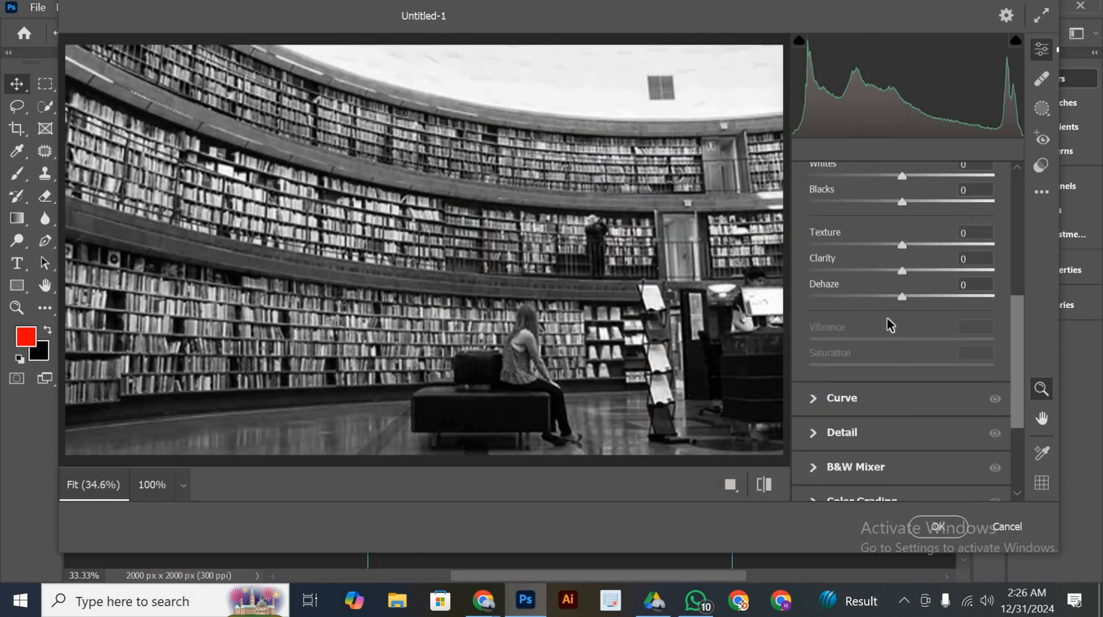
pyautogui.click(864, 245)
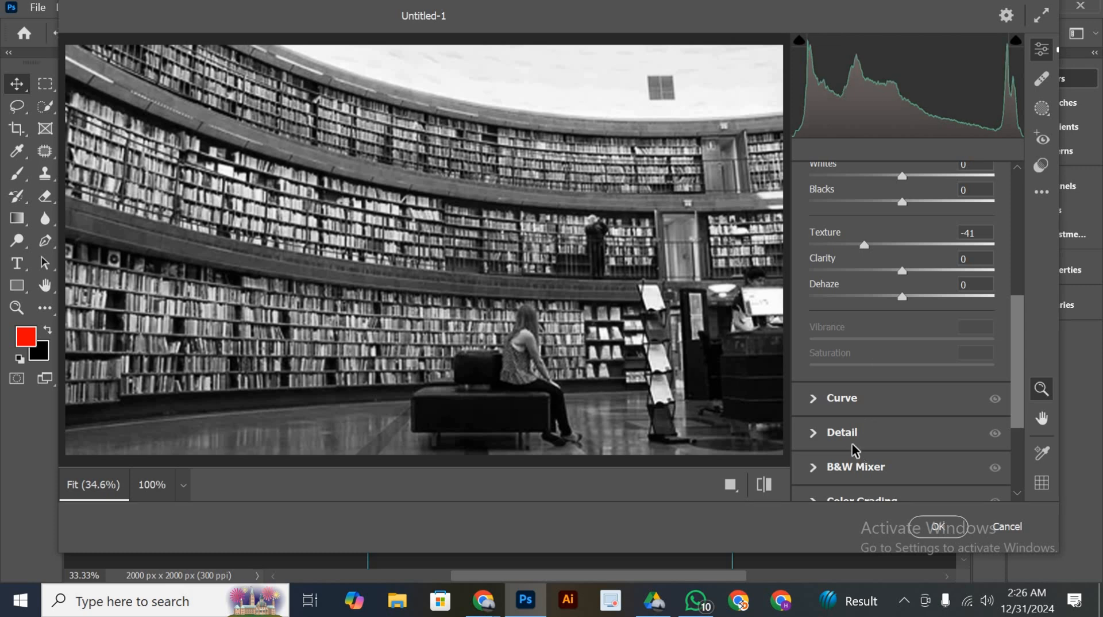
pyautogui.click(850, 447)
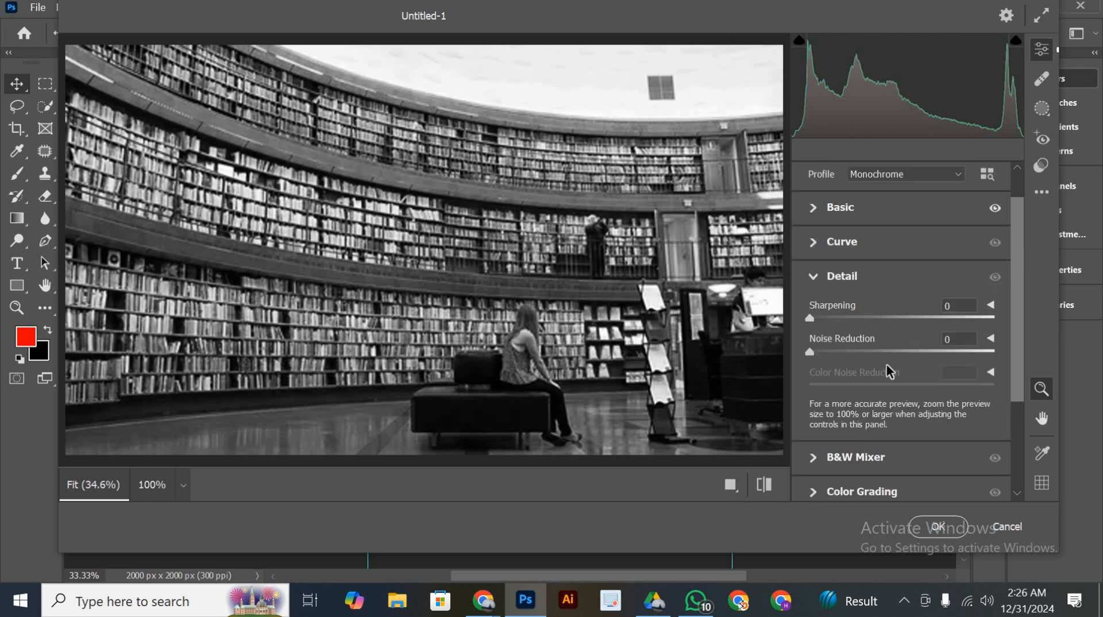
pyautogui.click(939, 527)
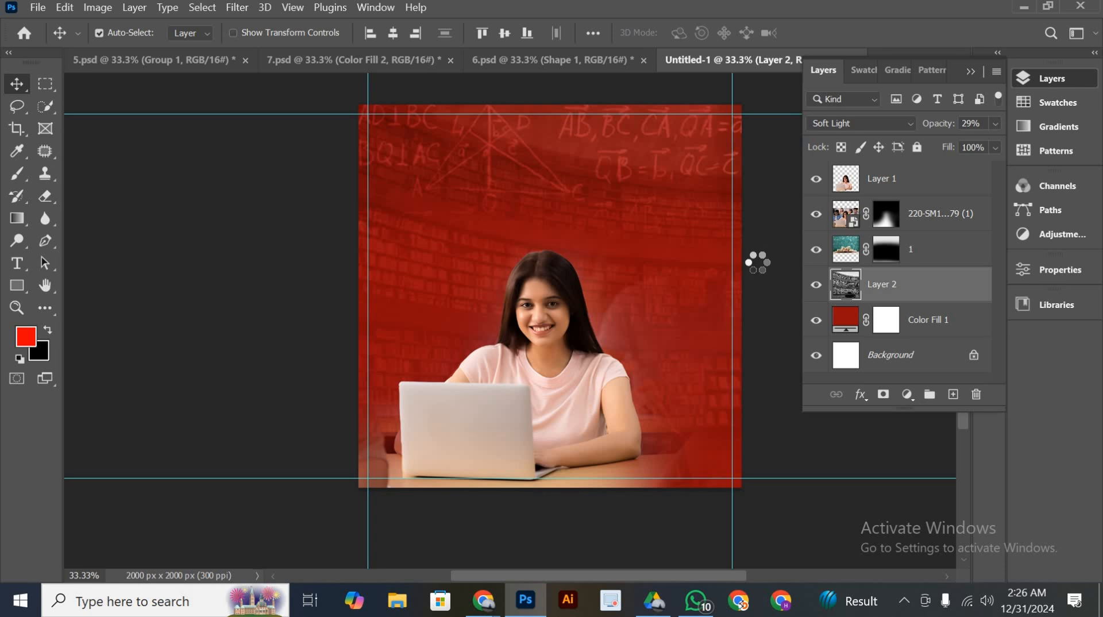
# Add a mask to the library layer and paint black with a soft 1200 px brush at 47% opacity to fade its lower part
pyautogui.click(883, 395)
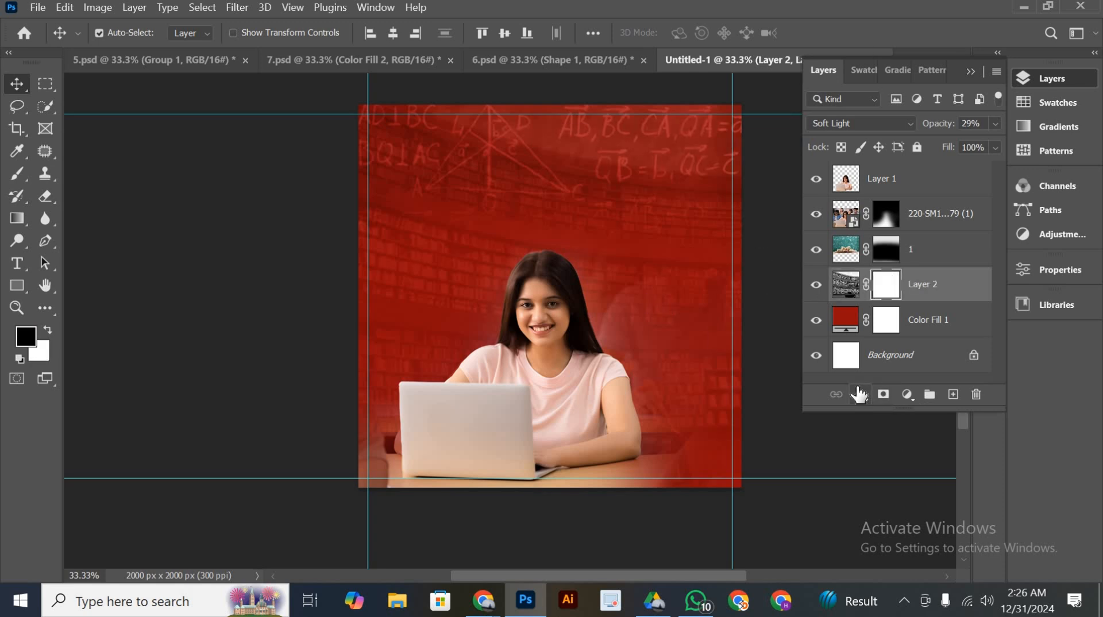
pyautogui.press('b')
pyautogui.scroll(-3, 550, 281)
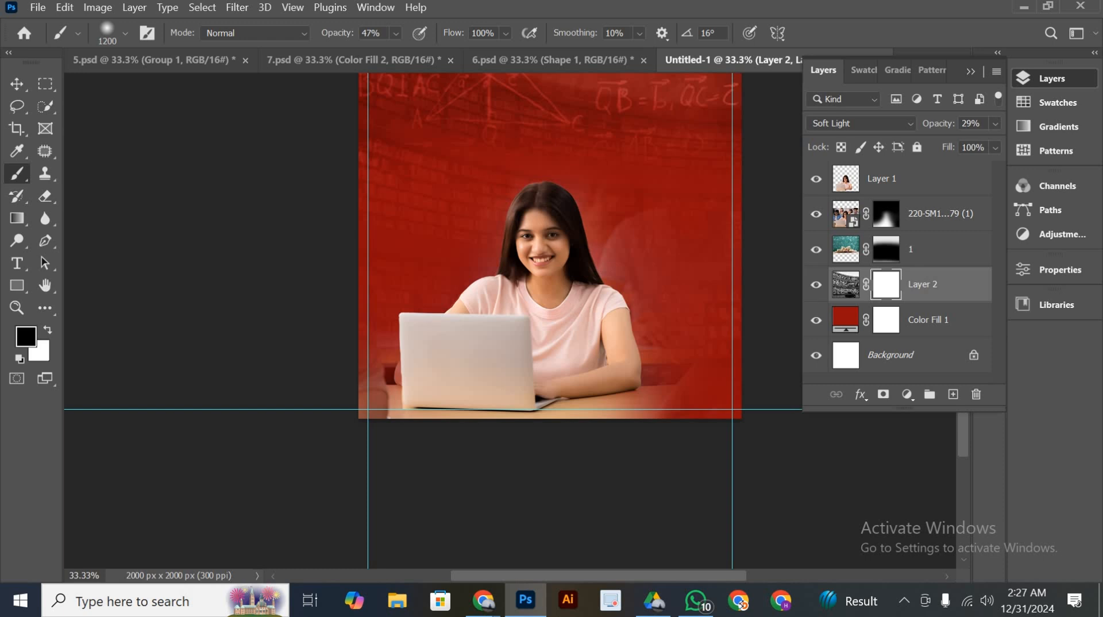
pyautogui.click(16, 83)
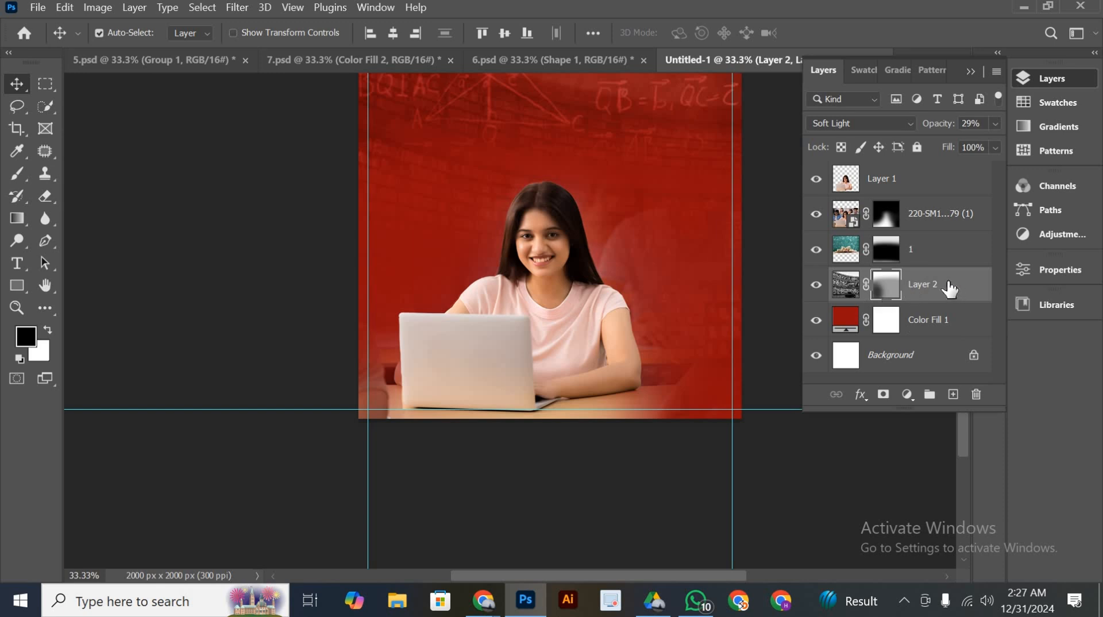
# Lower the library layer's opacity to 12%
pyautogui.click(994, 123)
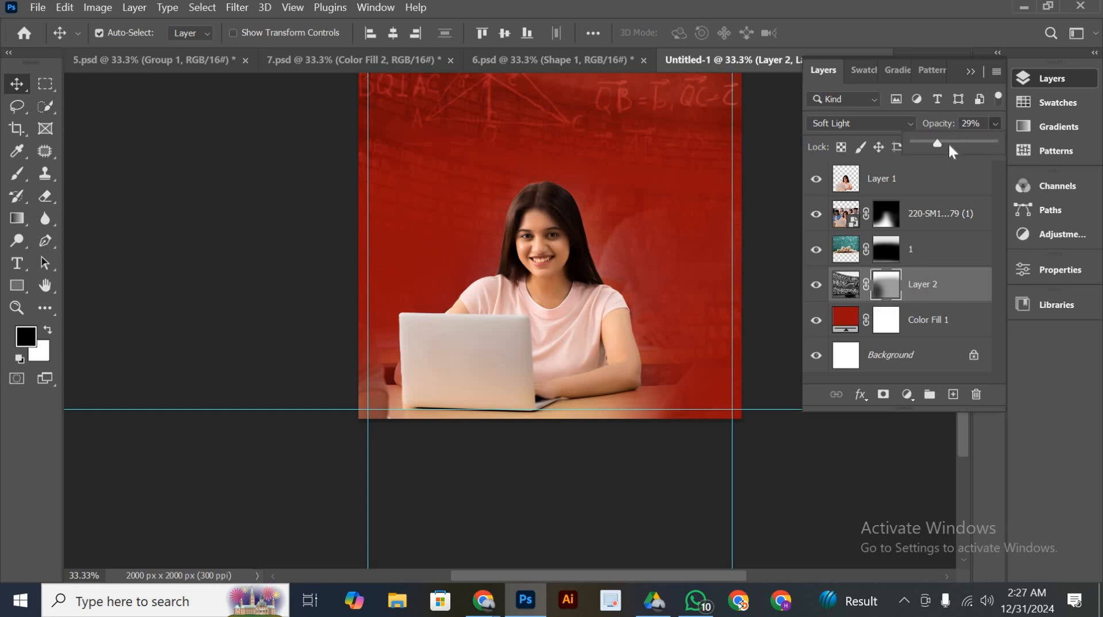
pyautogui.moveTo(924, 147); pyautogui.dragTo(923, 142)
pyautogui.scroll(2, 402, 287)
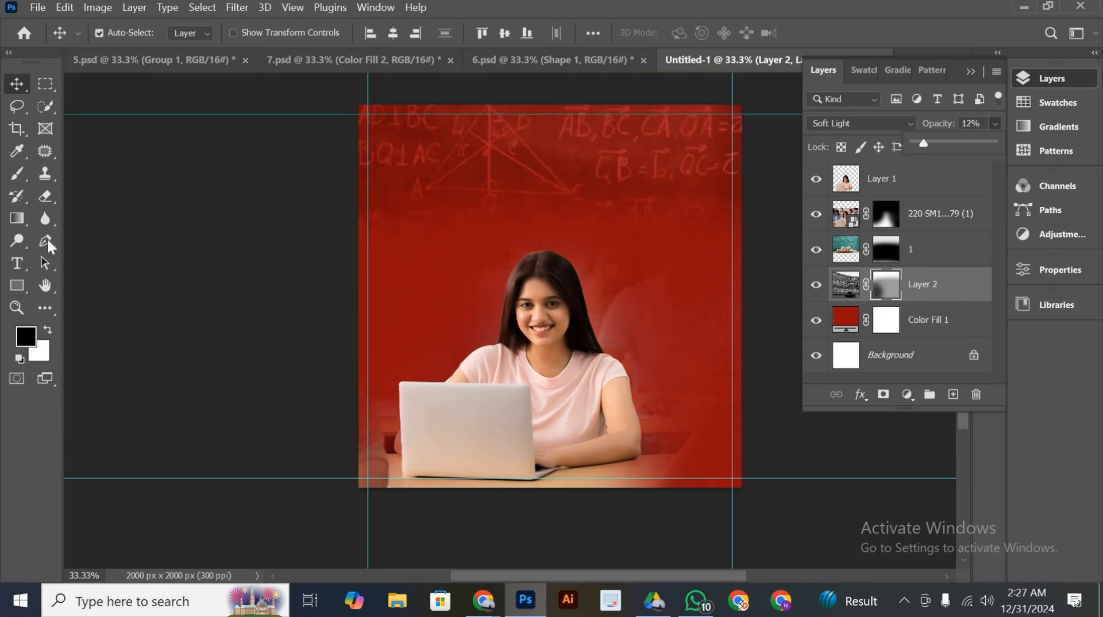
# Set the brush opacity to 62% and paint more black on the library layer's mask to fade the photo further
pyautogui.click(17, 174)
pyautogui.click(395, 34)
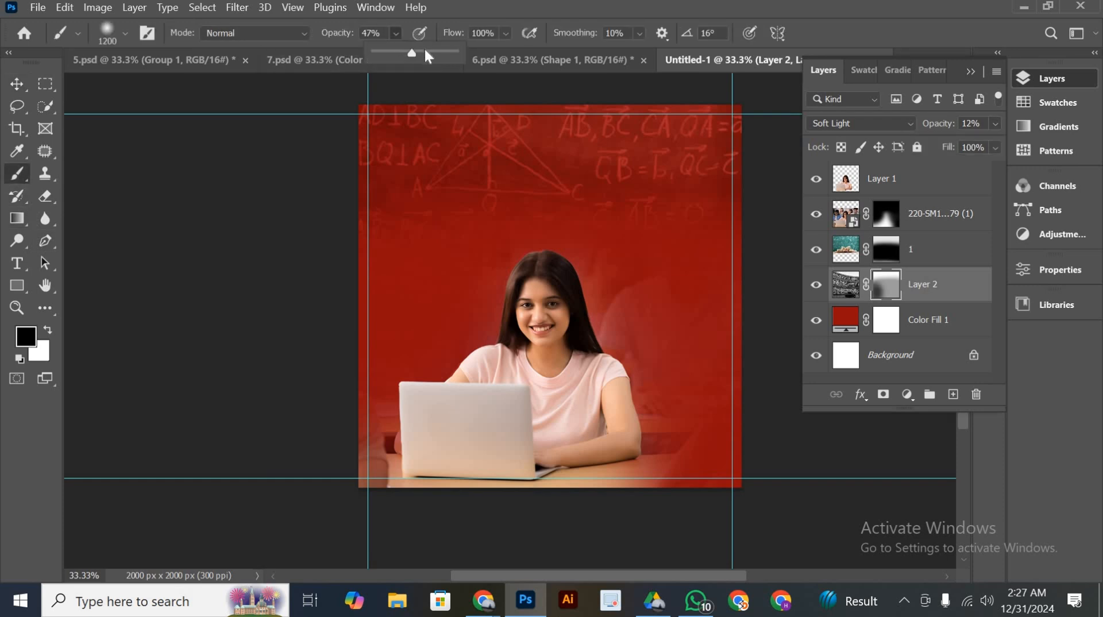
pyautogui.click(425, 54)
pyautogui.press('Return')
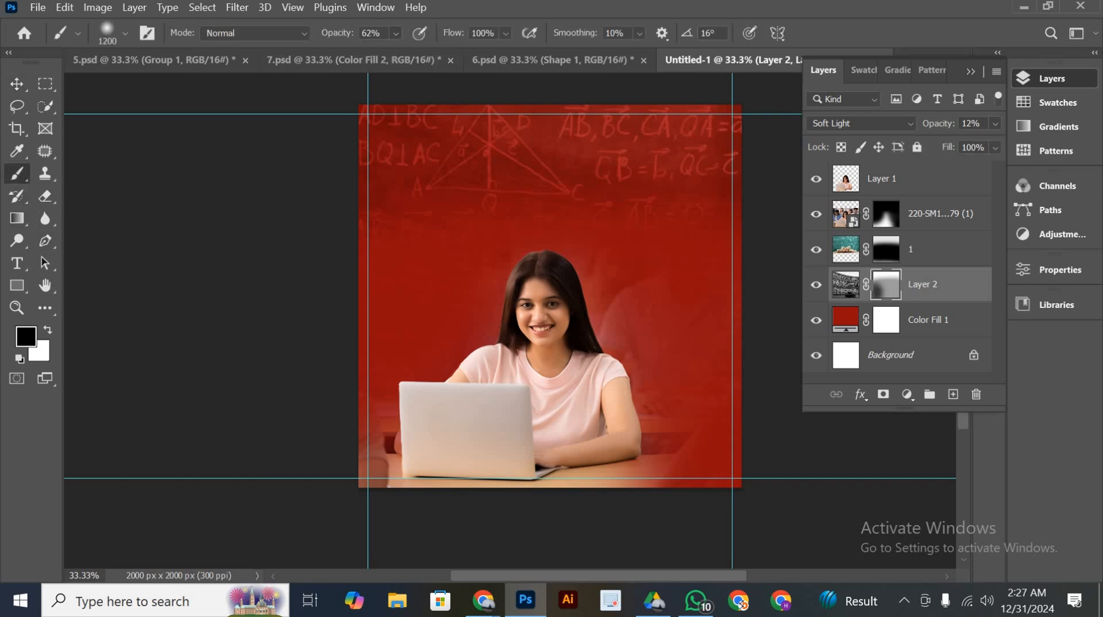
pyautogui.click(17, 84)
pyautogui.moveTo(684, 307); pyautogui.dragTo(603, 316)
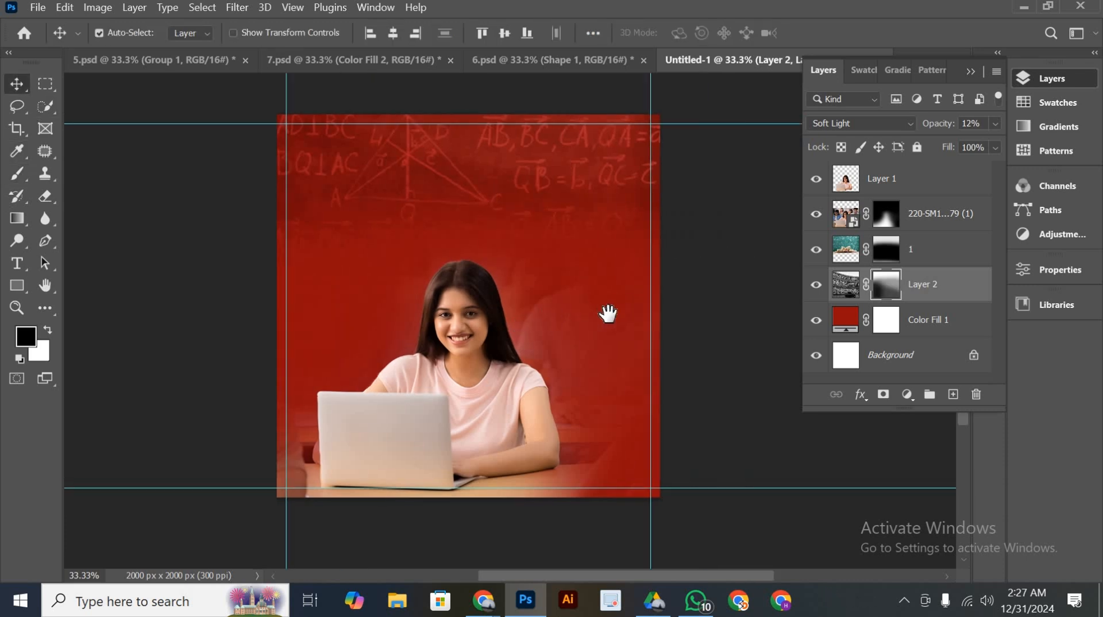
# In 7.psd, select the red light-streak layer together with its clipped red color fill and copy both into the Untitled-1 poster
pyautogui.click(318, 59)
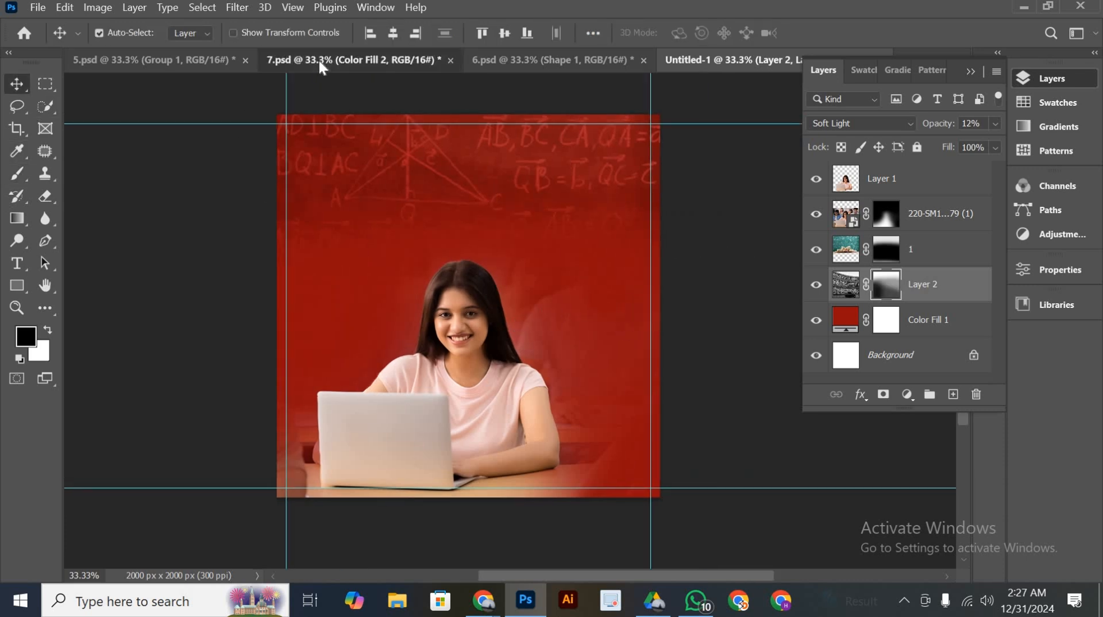
pyautogui.scroll(-1, 574, 410)
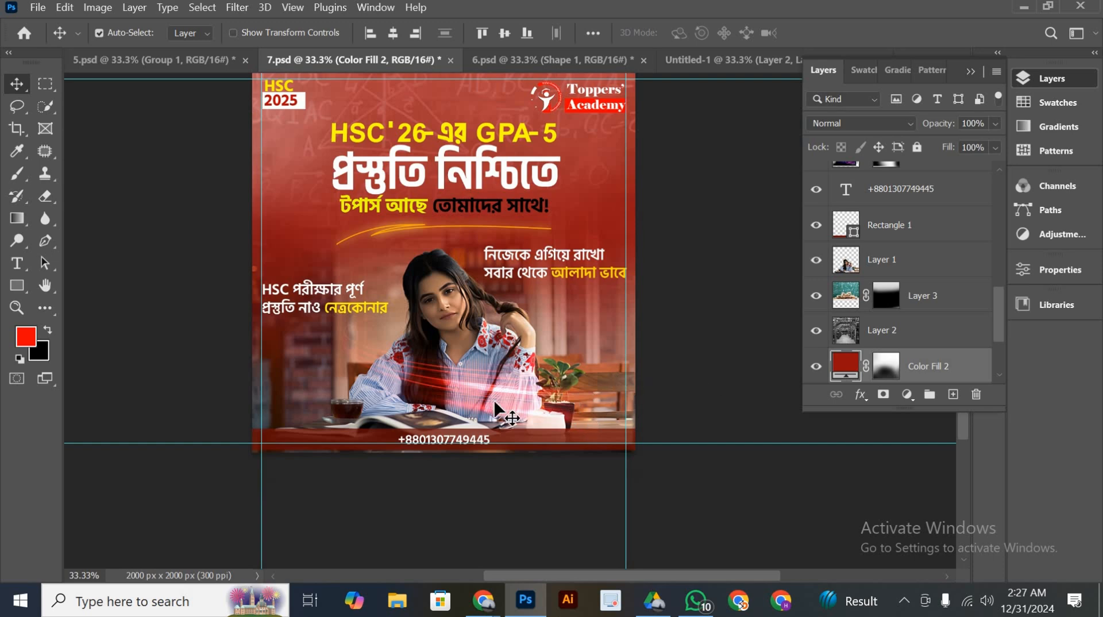
pyautogui.click(470, 391)
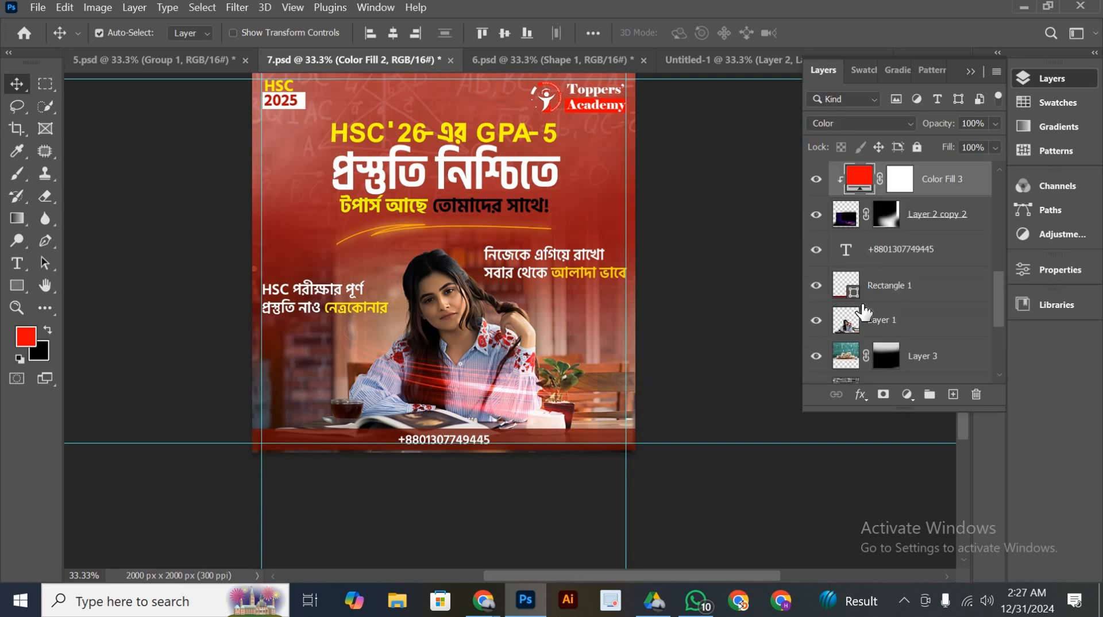
pyautogui.click(894, 210)
pyautogui.moveTo(939, 190); pyautogui.dragTo(506, 295)
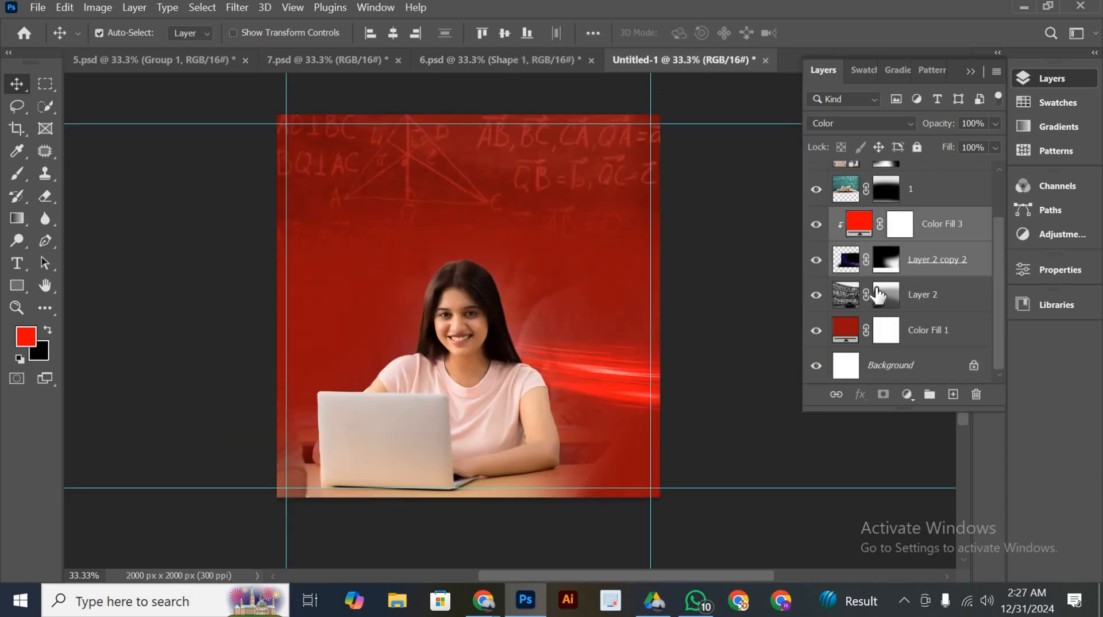
# Move the light-streak layer and its clipped color fill above the student cutout in the layer stack
pyautogui.scroll(1, 896, 296)
pyautogui.scroll(1, 917, 301)
pyautogui.moveTo(918, 315); pyautogui.dragTo(885, 172)
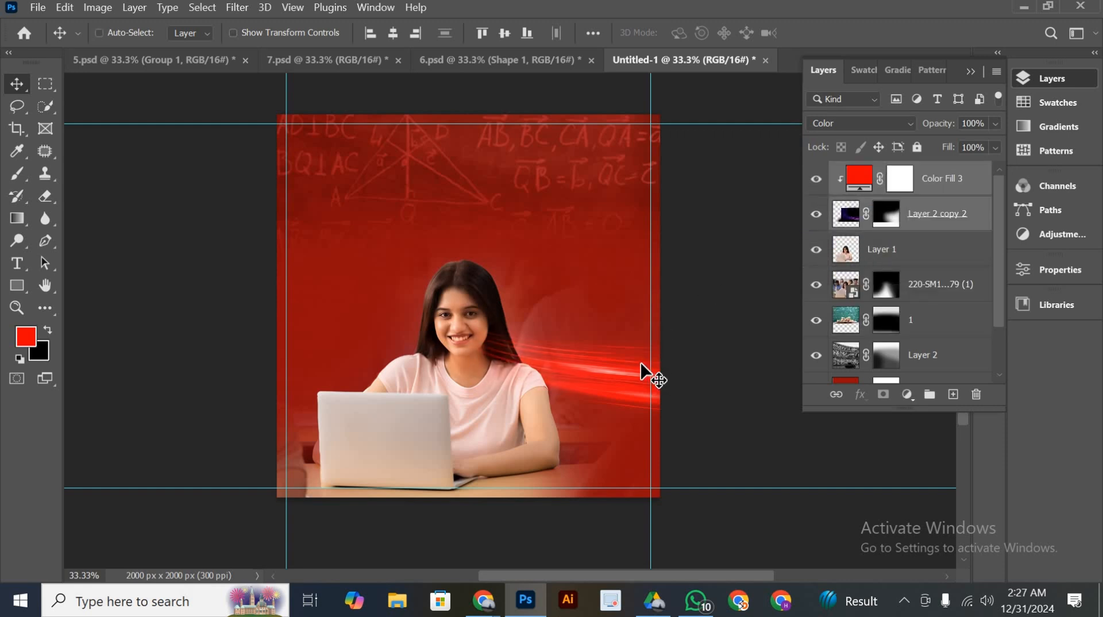
# Scale the light streaks to about 121% and position them across the laptop and the student's forearms
pyautogui.hotkey('ctrl', 't')
pyautogui.moveTo(205, 287); pyautogui.dragTo(158, 295)
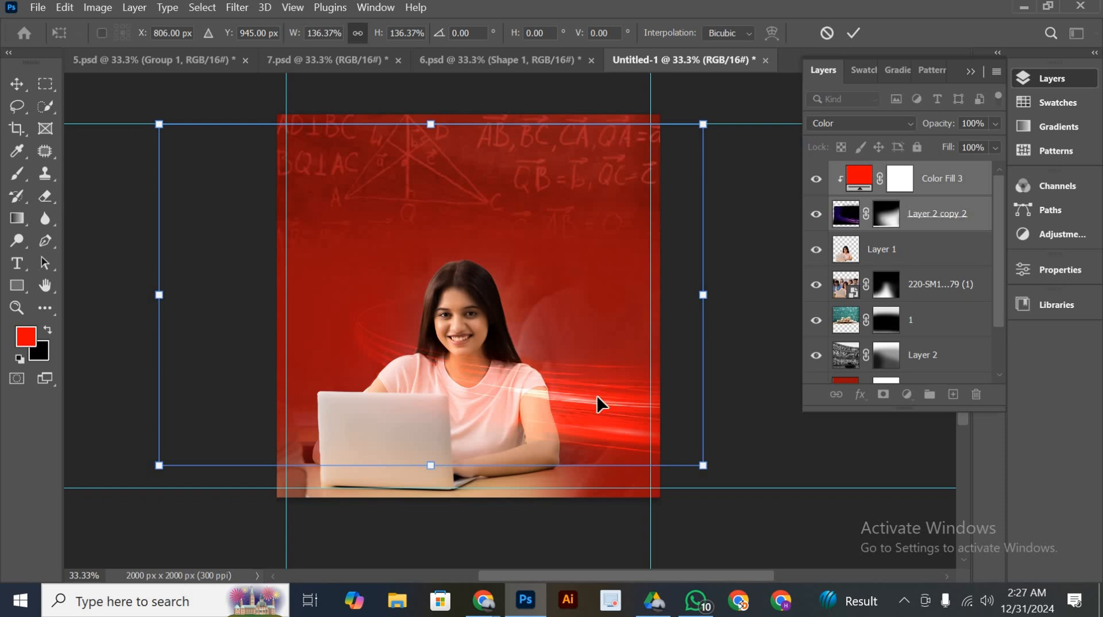
pyautogui.moveTo(597, 395); pyautogui.dragTo(536, 446)
pyautogui.moveTo(93, 340); pyautogui.dragTo(153, 339)
pyautogui.moveTo(549, 454)
pyautogui.mouseDown()
pyautogui.moveTo(524, 468)
pyautogui.moveTo(541, 468)
pyautogui.mouseUp()
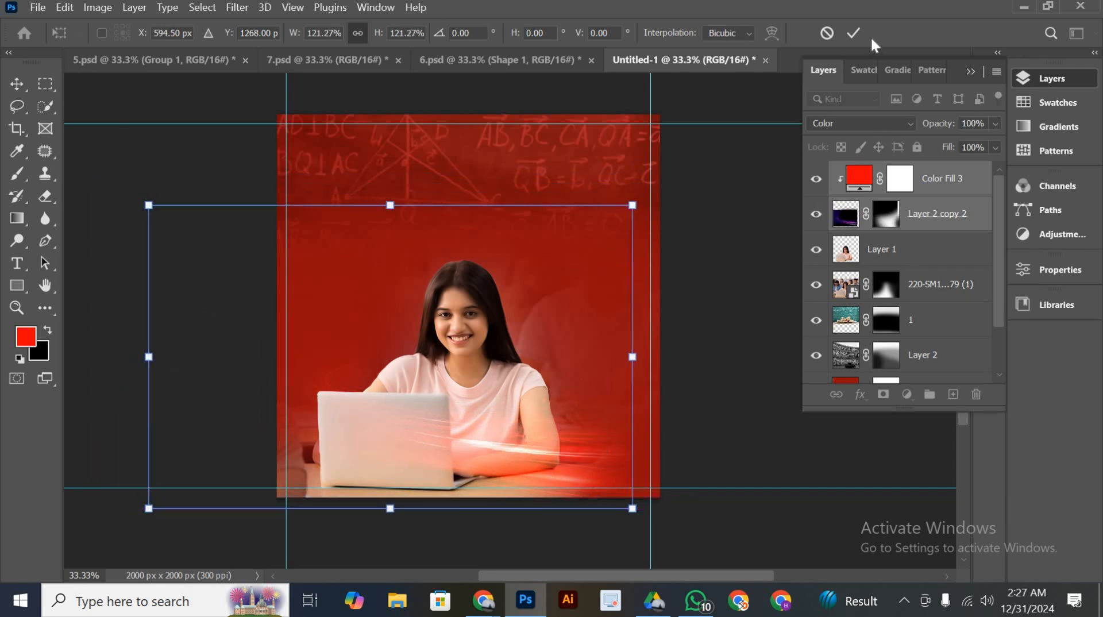
pyautogui.click(853, 33)
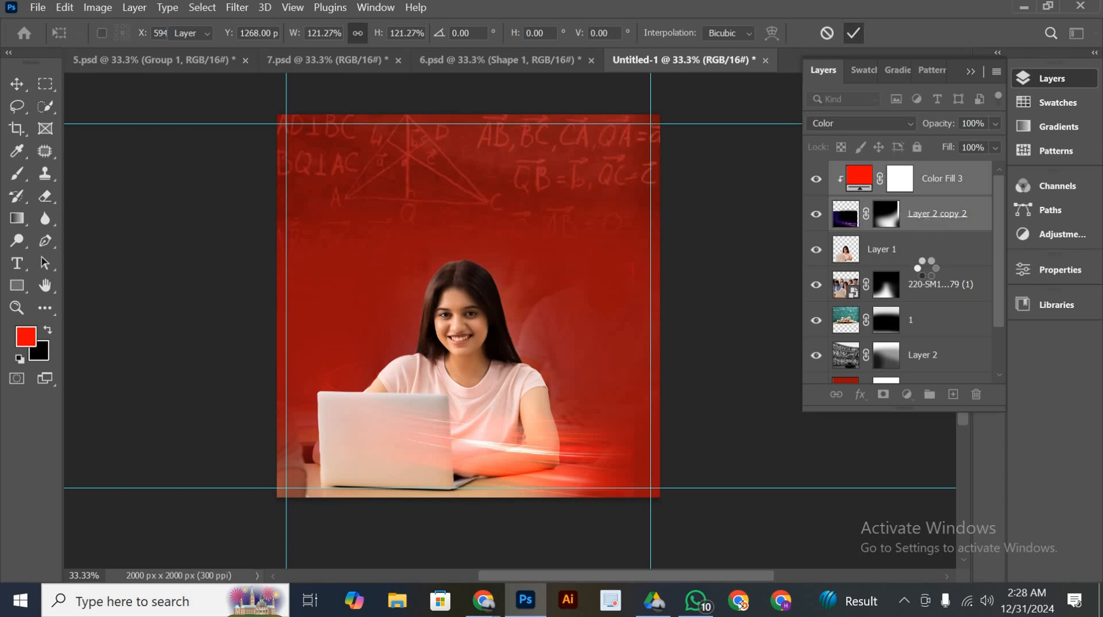
# Paint black on the light-streak layer's mask with the soft 1200 px brush at 62% opacity to soften the glow's edges
pyautogui.click(887, 224)
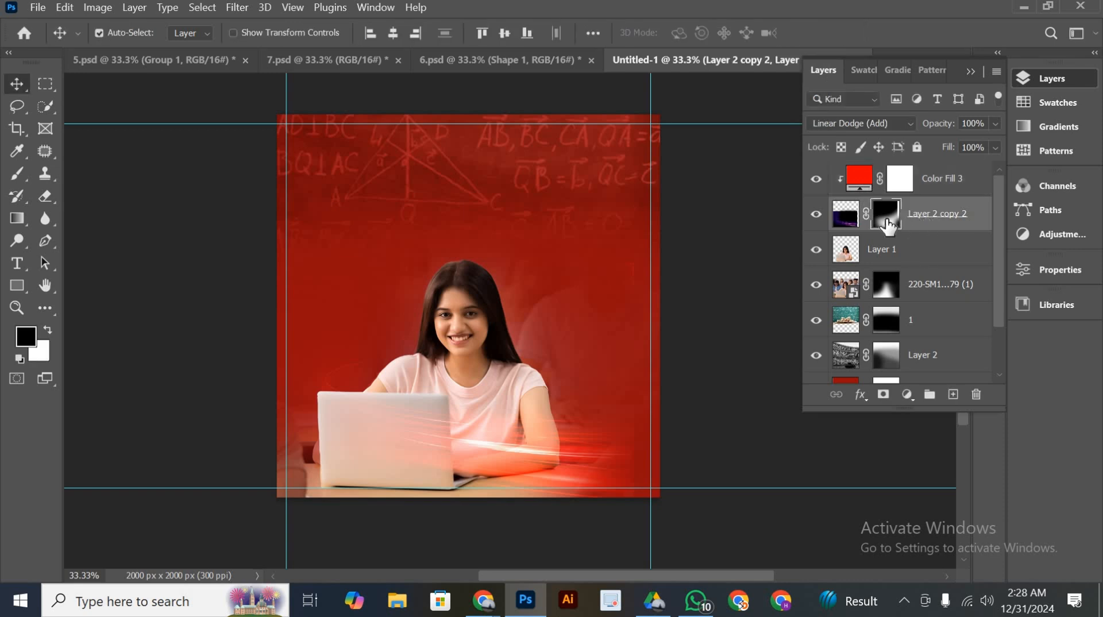
pyautogui.press('b')
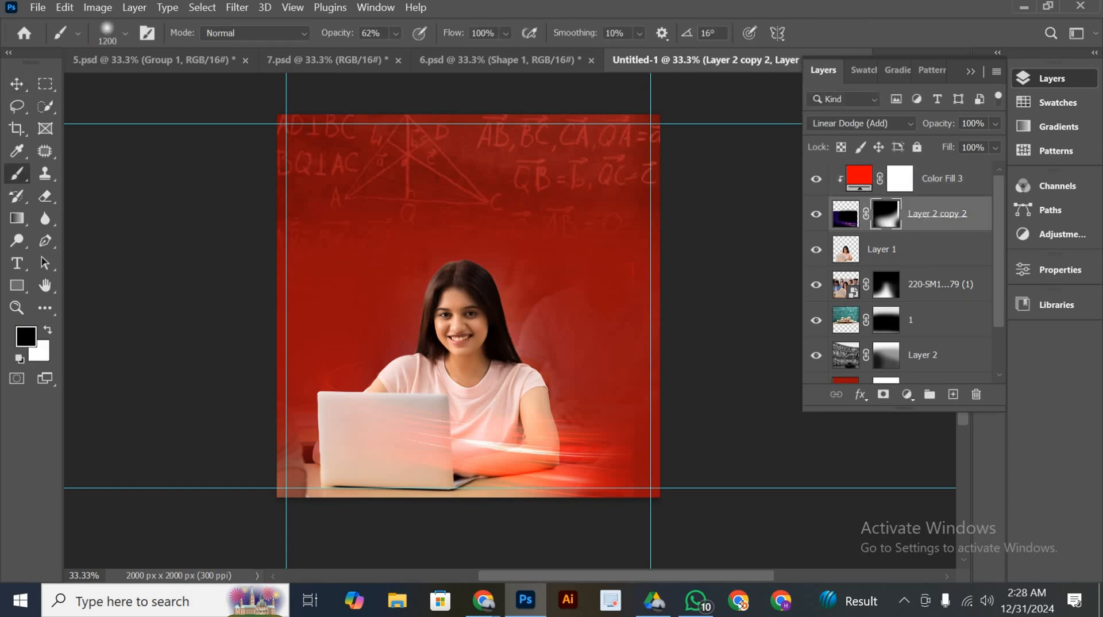
pyautogui.scroll(-3, 468, 304)
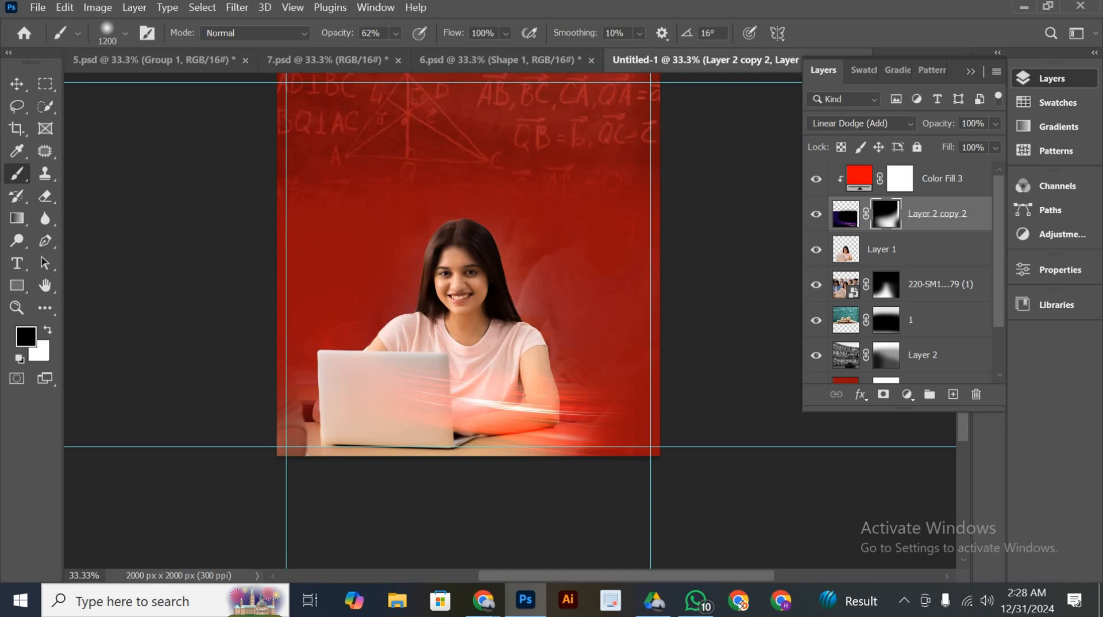
pyautogui.scroll(5, 468, 304)
pyautogui.scroll(-5, 468, 304)
pyautogui.scroll(4, 468, 304)
pyautogui.click(15, 85)
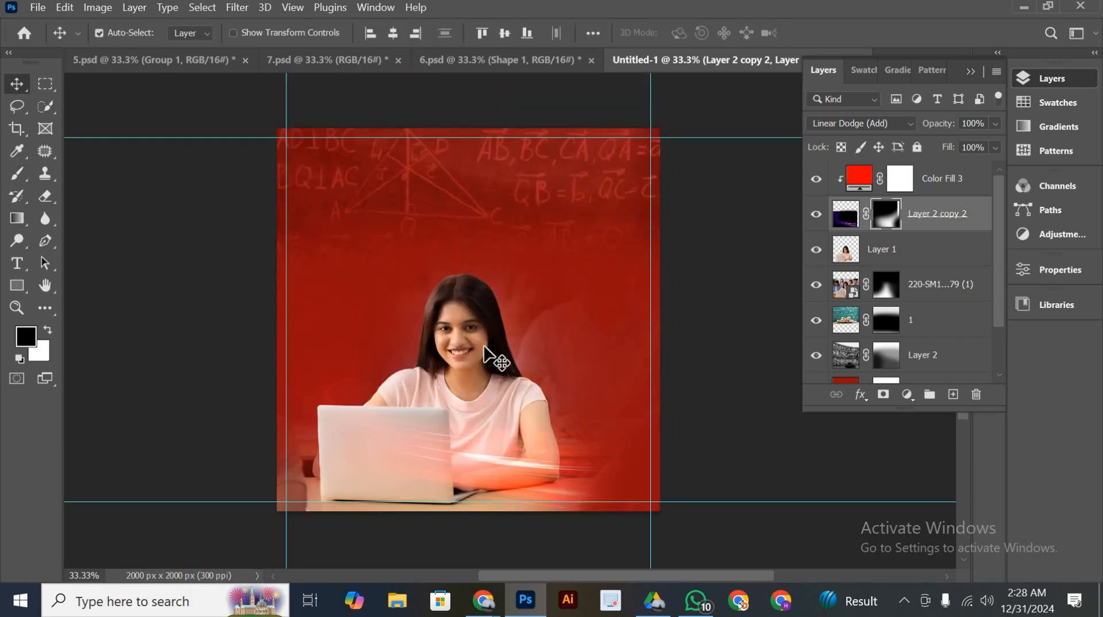
# Draw a rectangle about 2058 x 134 px above all layers, spanning the poster's bottom edge
pyautogui.scroll(-4, 448, 445)
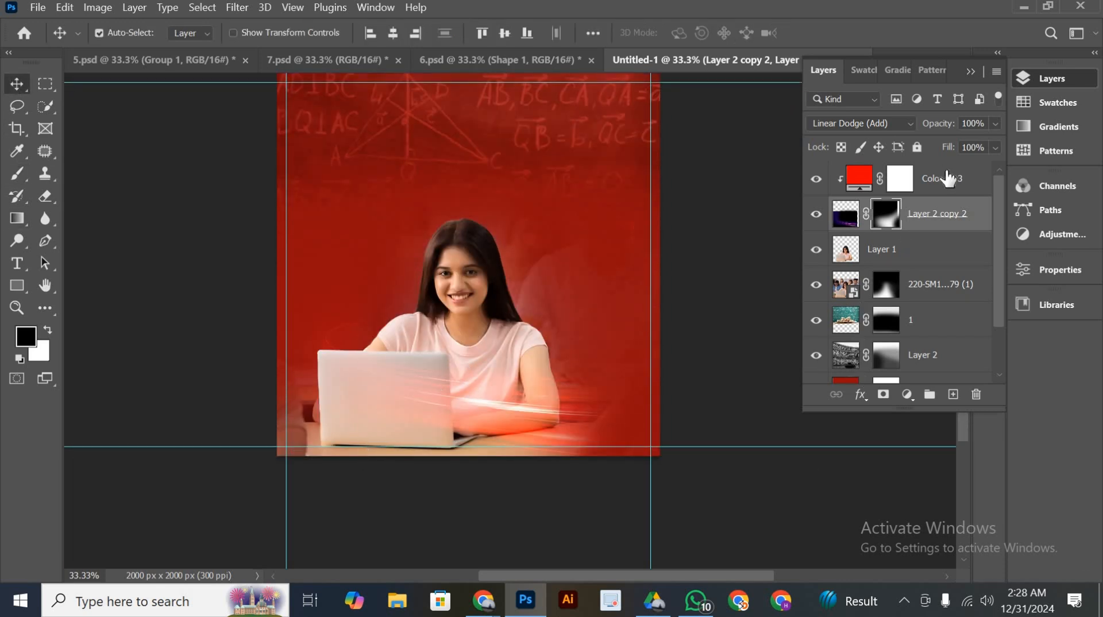
pyautogui.click(936, 182)
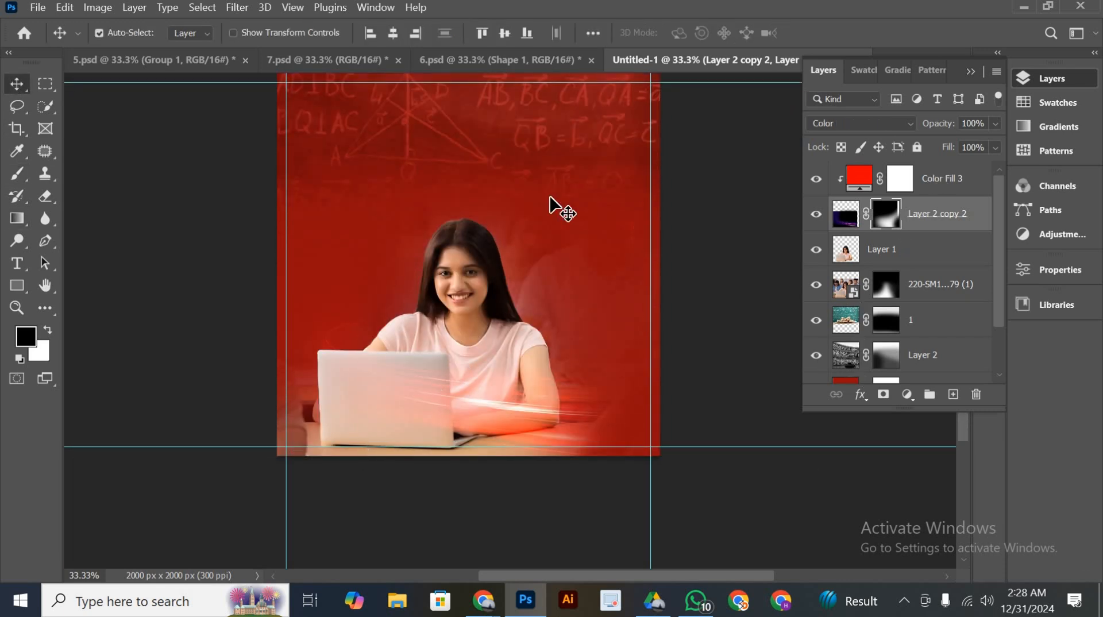
pyautogui.click(17, 285)
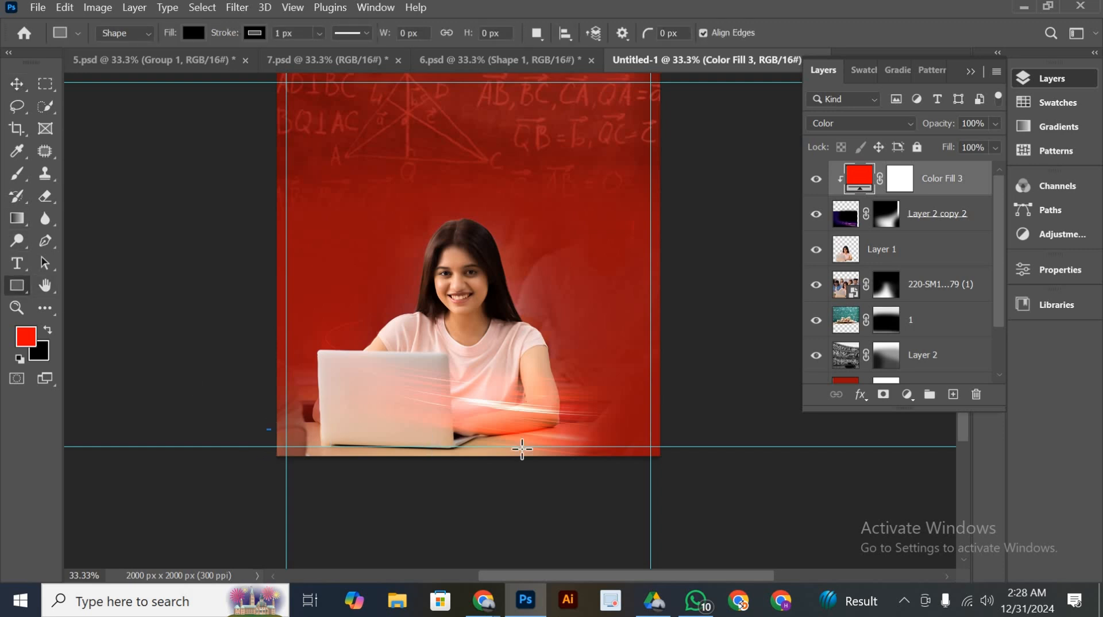
pyautogui.moveTo(521, 449); pyautogui.dragTo(661, 454)
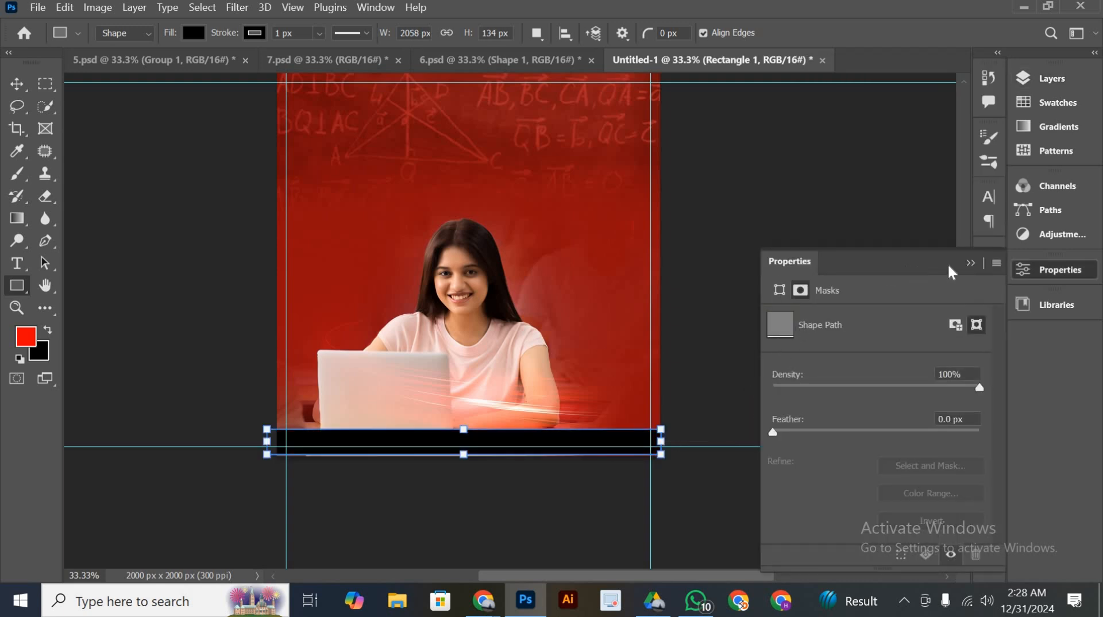
pyautogui.click(969, 262)
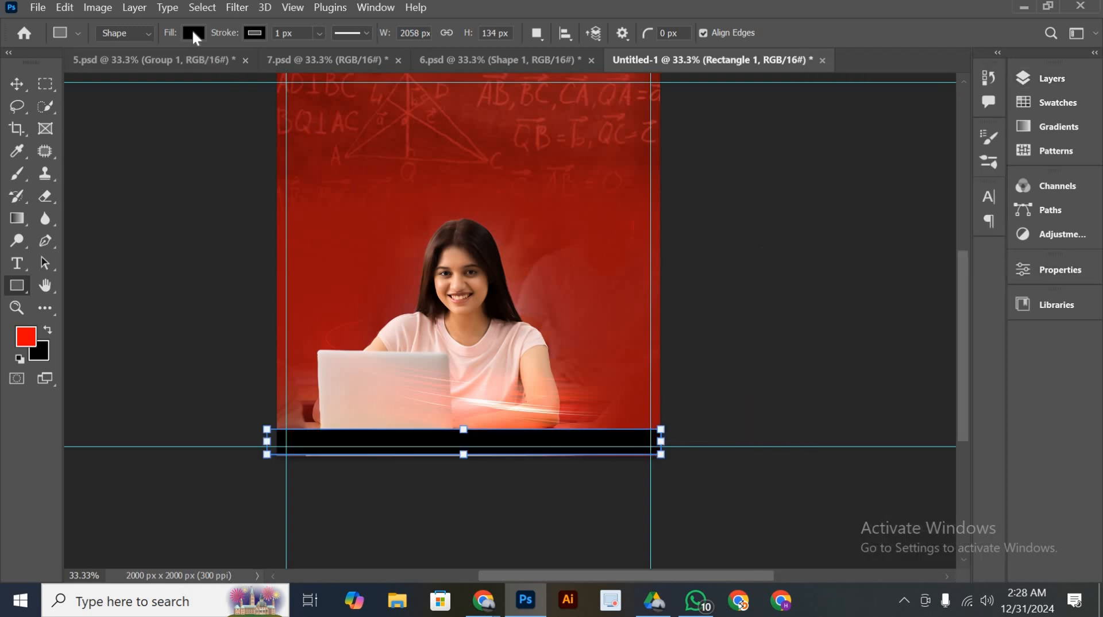
# Fill the bottom rectangle with the recently used dark red
pyautogui.click(193, 34)
pyautogui.click(85, 125)
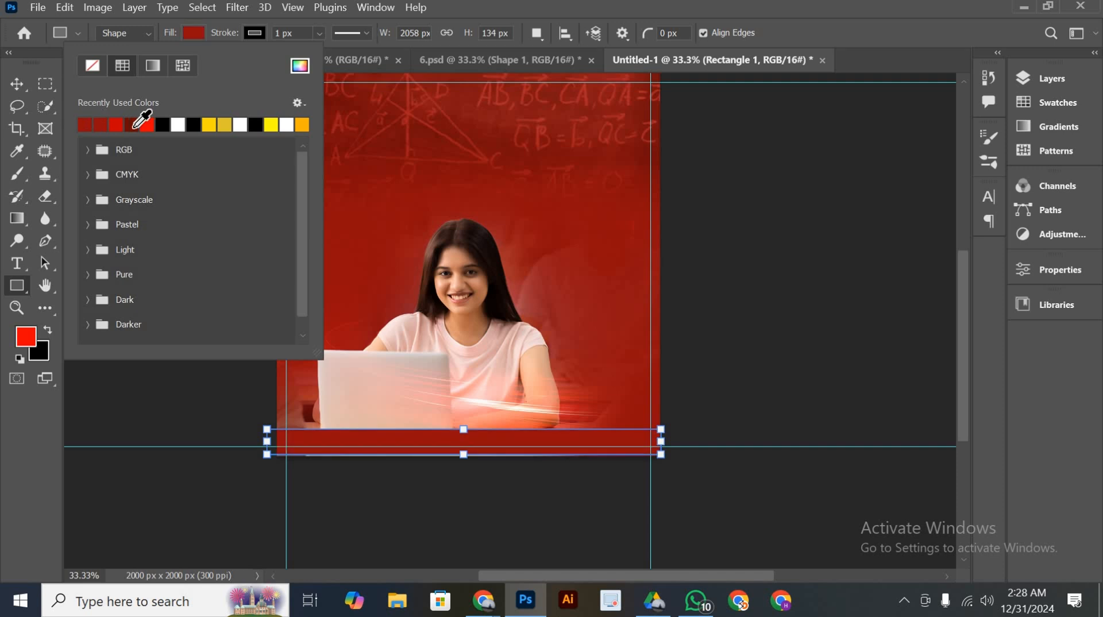
pyautogui.click(17, 85)
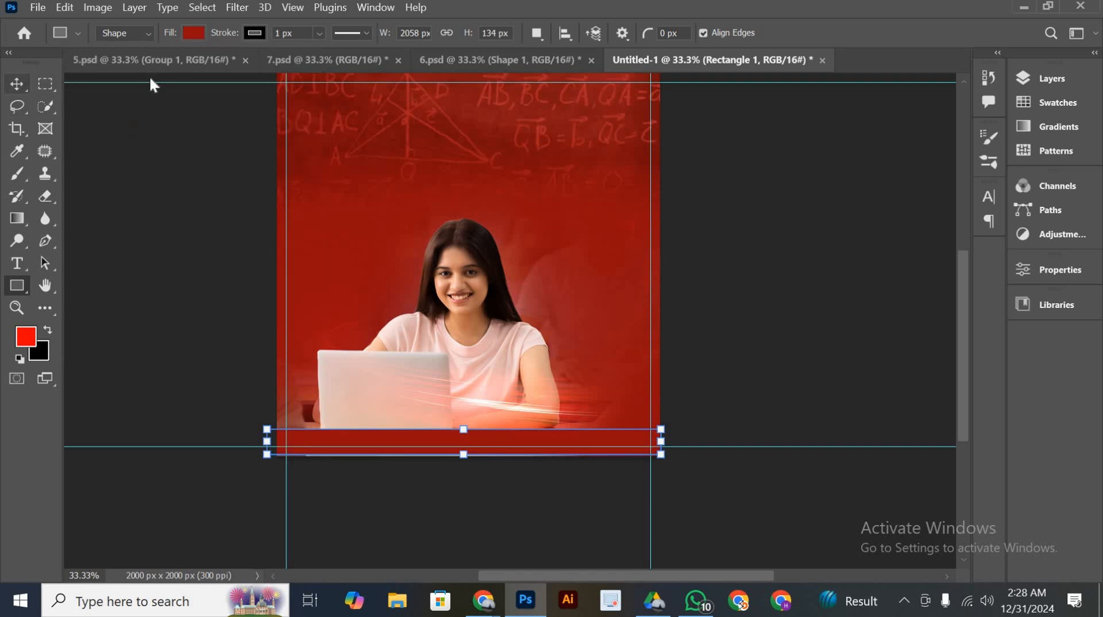
# Stretch the dark red bottom rectangle downward to about 185% height so it extends past the poster's bottom edge
pyautogui.click(17, 285)
pyautogui.click(254, 34)
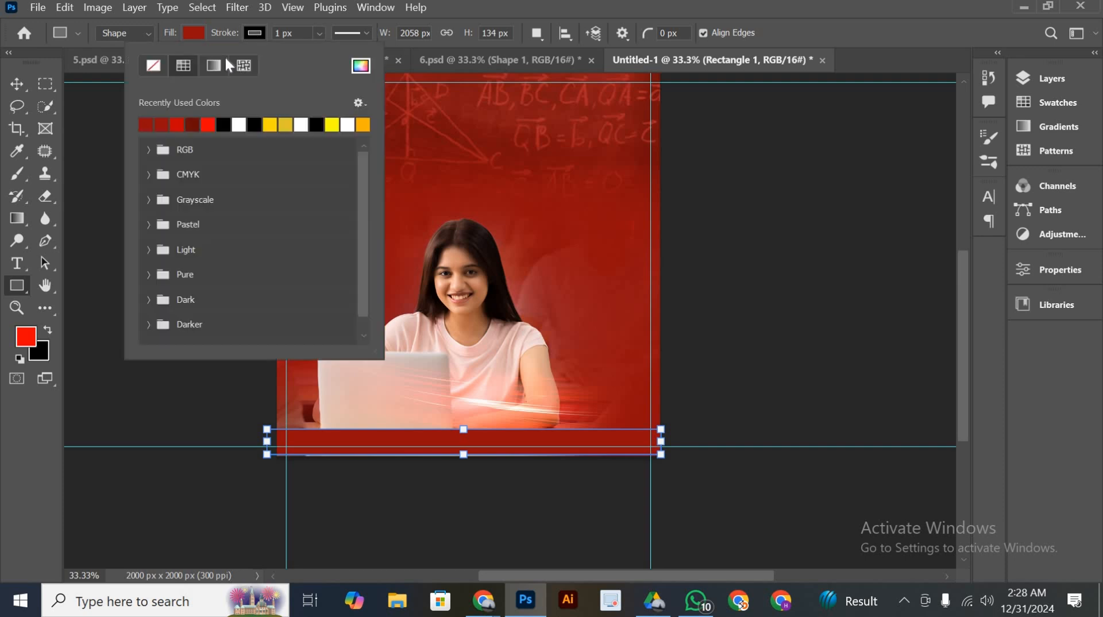
pyautogui.click(16, 84)
pyautogui.hotkey('ctrl', 't')
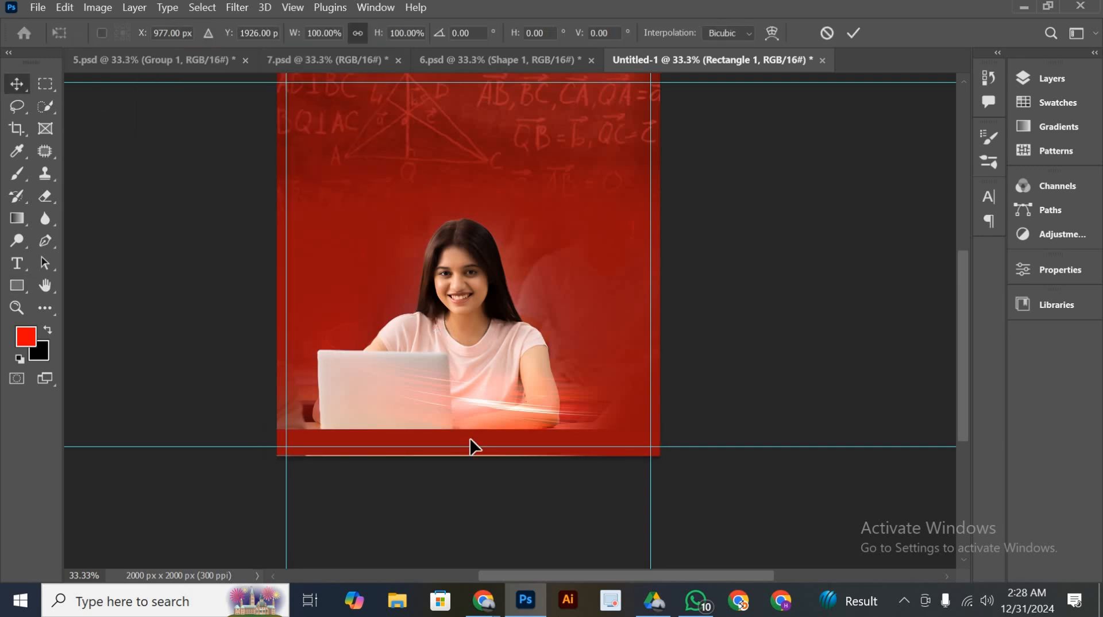
pyautogui.moveTo(465, 454); pyautogui.dragTo(464, 475)
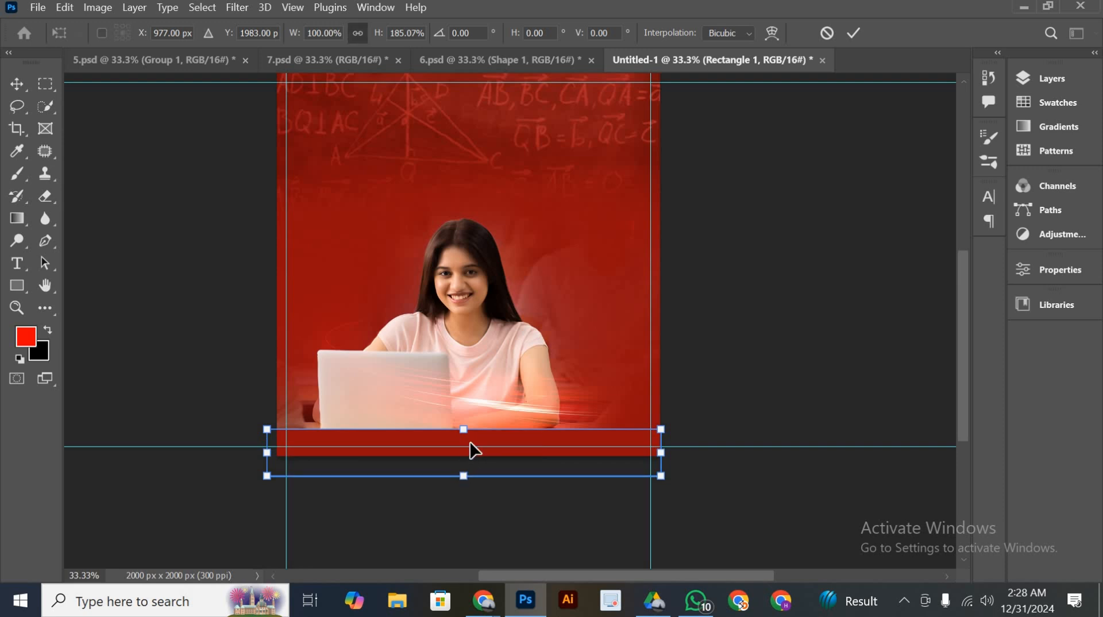
pyautogui.click(849, 34)
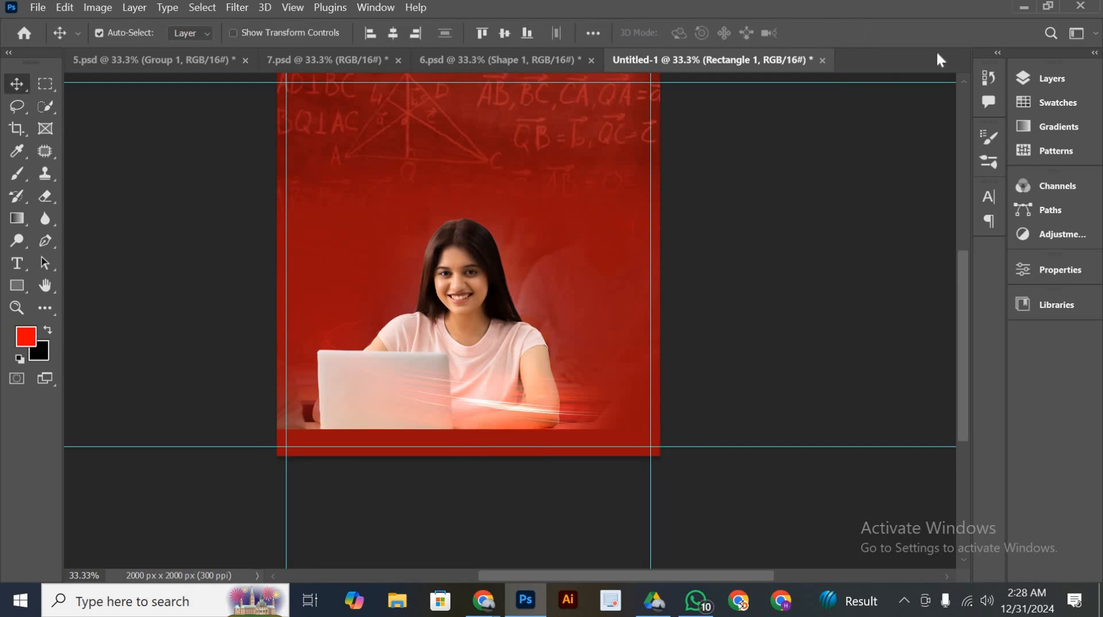
# Convert the bottom rectangle to a smart object and apply a Gaussian Blur with a radius of about 95.6 pixels
pyautogui.click(1041, 82)
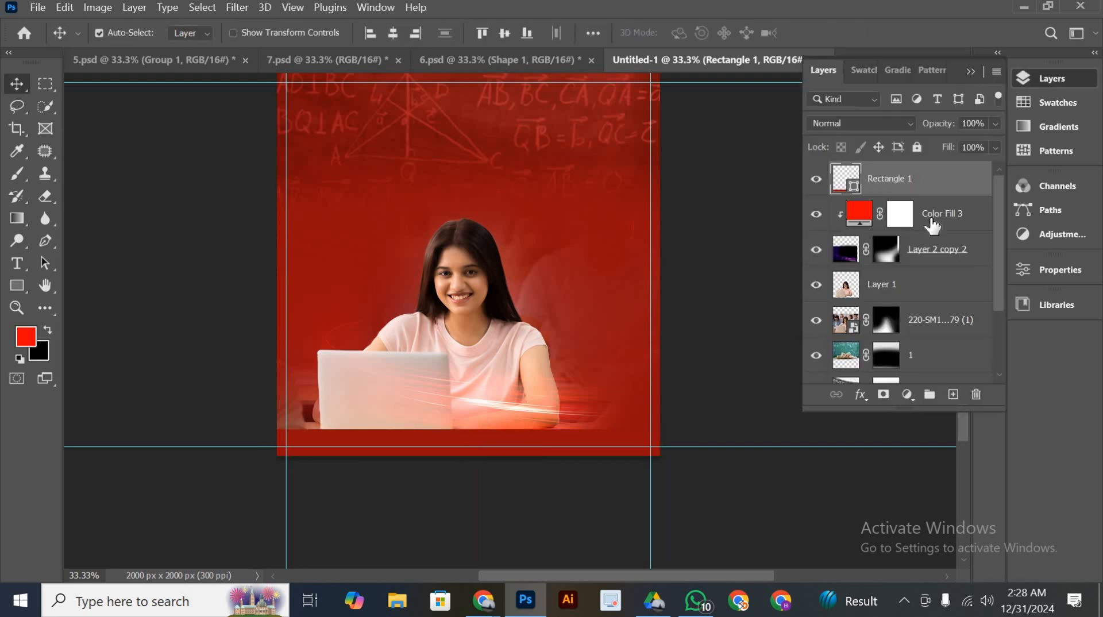
pyautogui.click(244, 8)
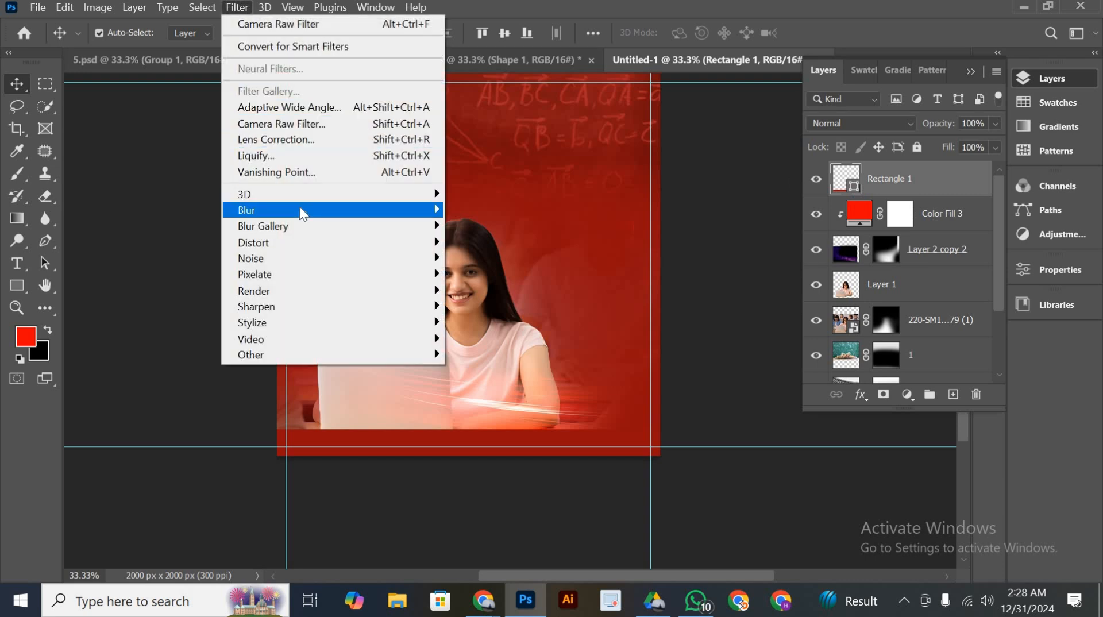
pyautogui.moveTo(300, 210)
pyautogui.click(494, 270)
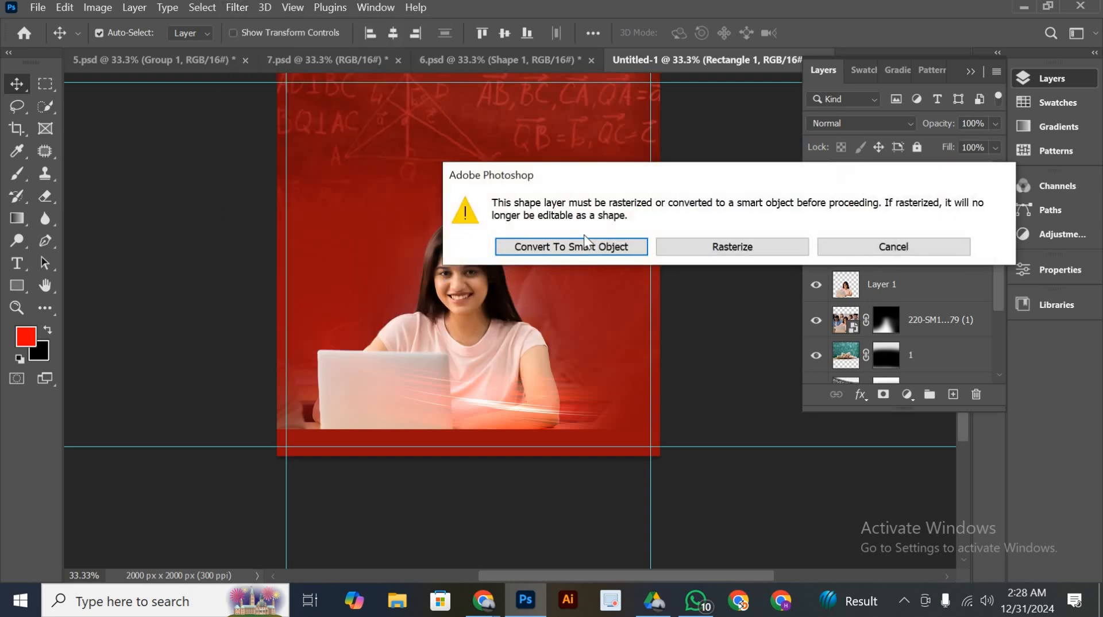
pyautogui.click(580, 244)
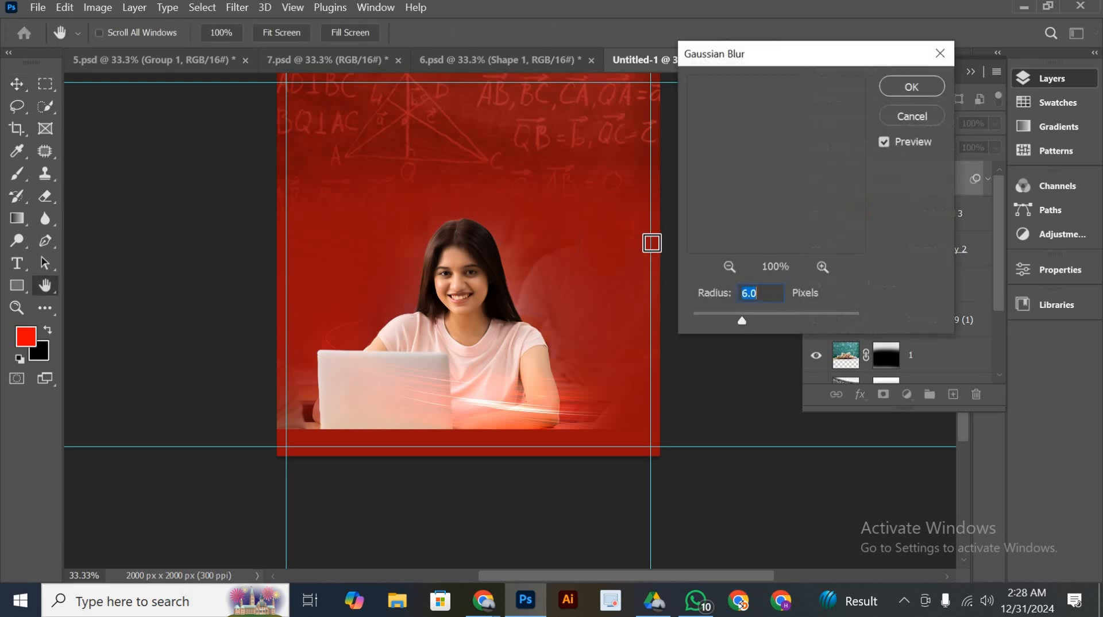
pyautogui.moveTo(801, 320); pyautogui.dragTo(848, 320)
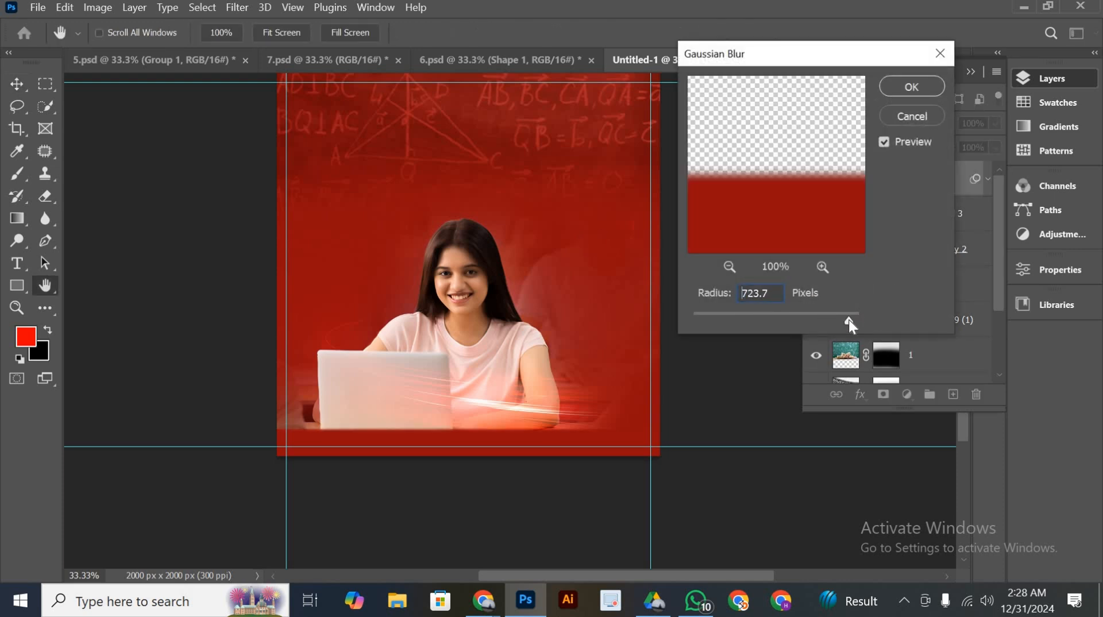
pyautogui.click(816, 315)
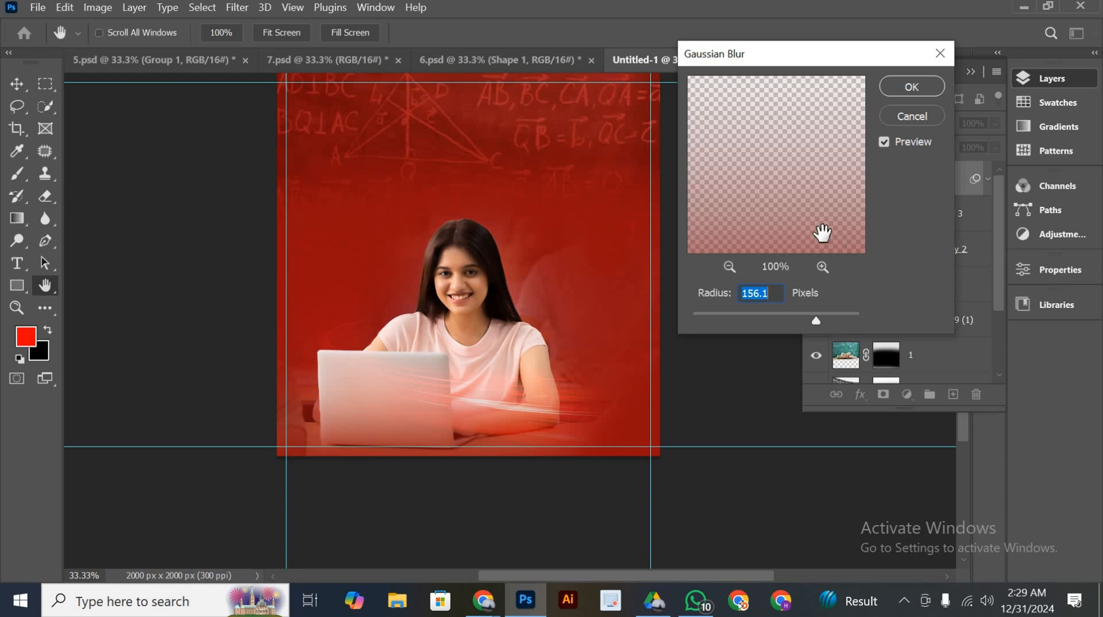
pyautogui.click(788, 319)
pyautogui.click(799, 315)
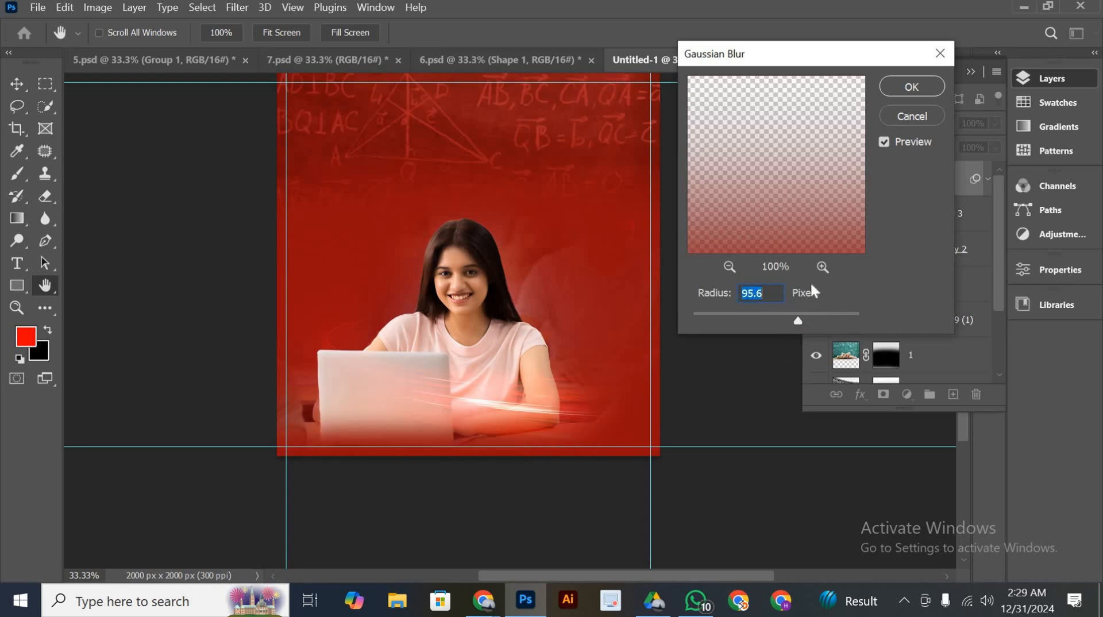
pyautogui.click(911, 86)
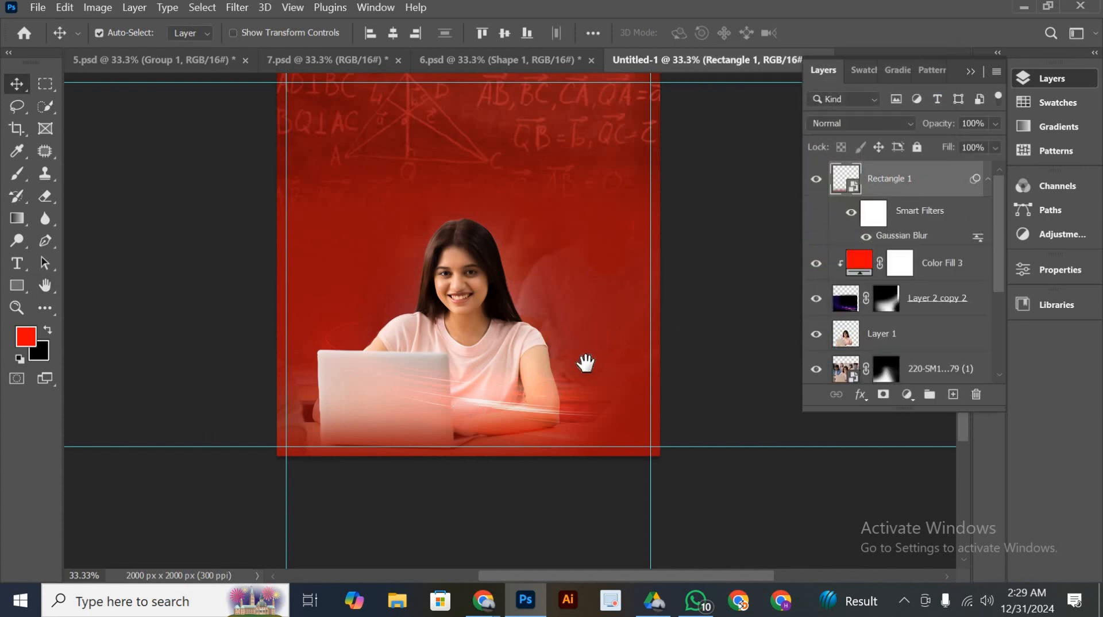
# Close the 6.psd document without saving its changes
pyautogui.moveTo(592, 348); pyautogui.dragTo(585, 363)
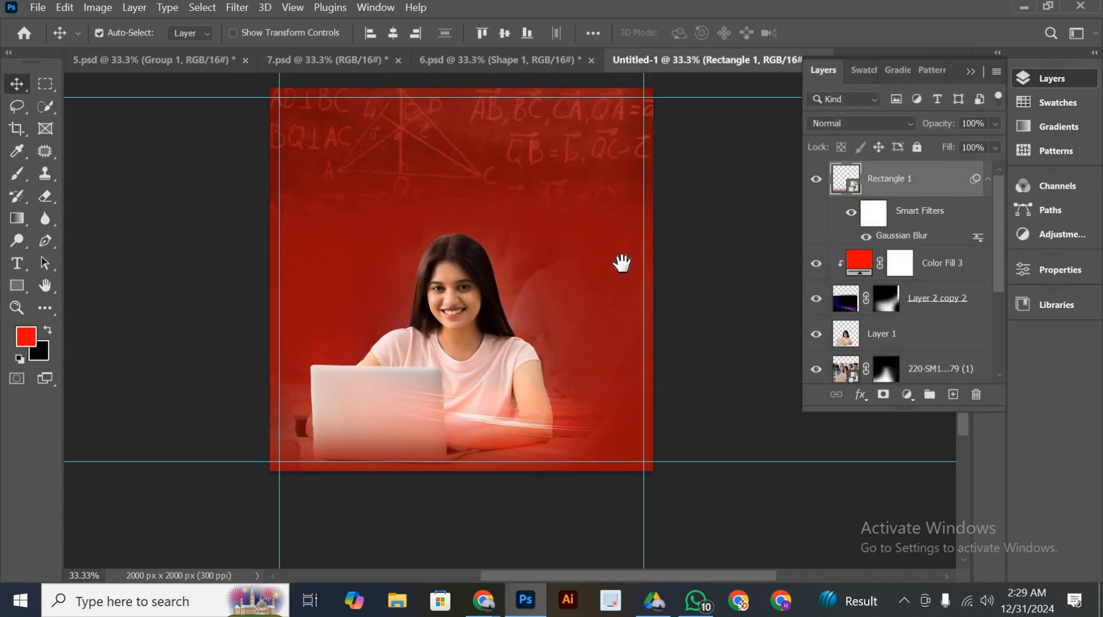
pyautogui.scroll(1, 510, 204)
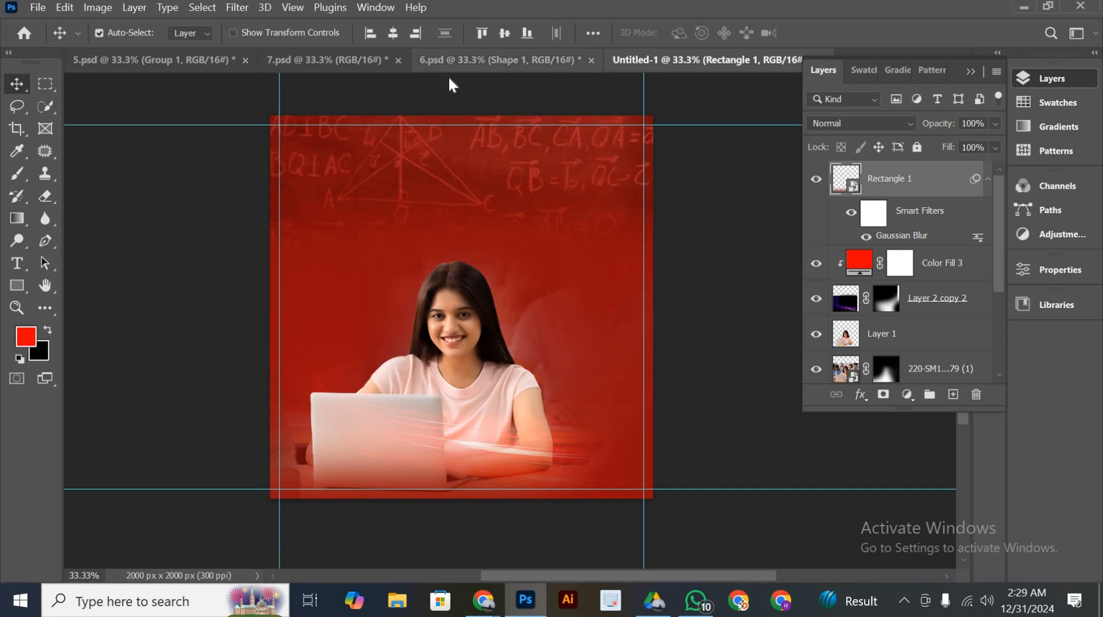
pyautogui.moveTo(451, 70); pyautogui.dragTo(515, 60)
pyautogui.click(516, 60)
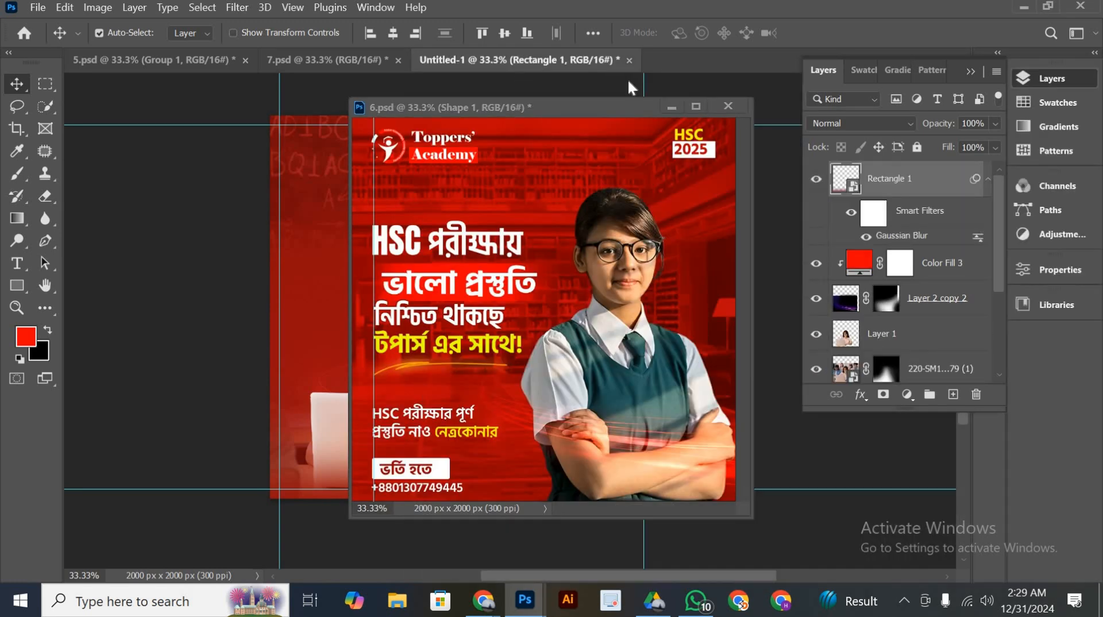
pyautogui.click(727, 105)
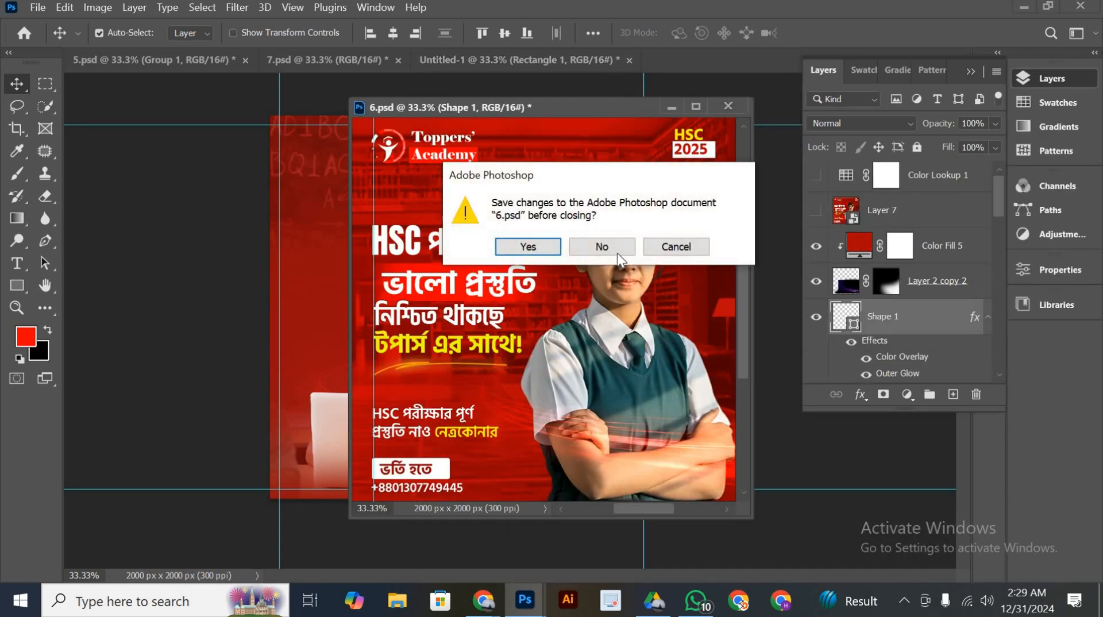
pyautogui.click(619, 252)
# Copy the HSC 2025 text and its white rectangle from 7.psd into the upper-left guide corner of the Untitled-1 poster
pyautogui.click(335, 70)
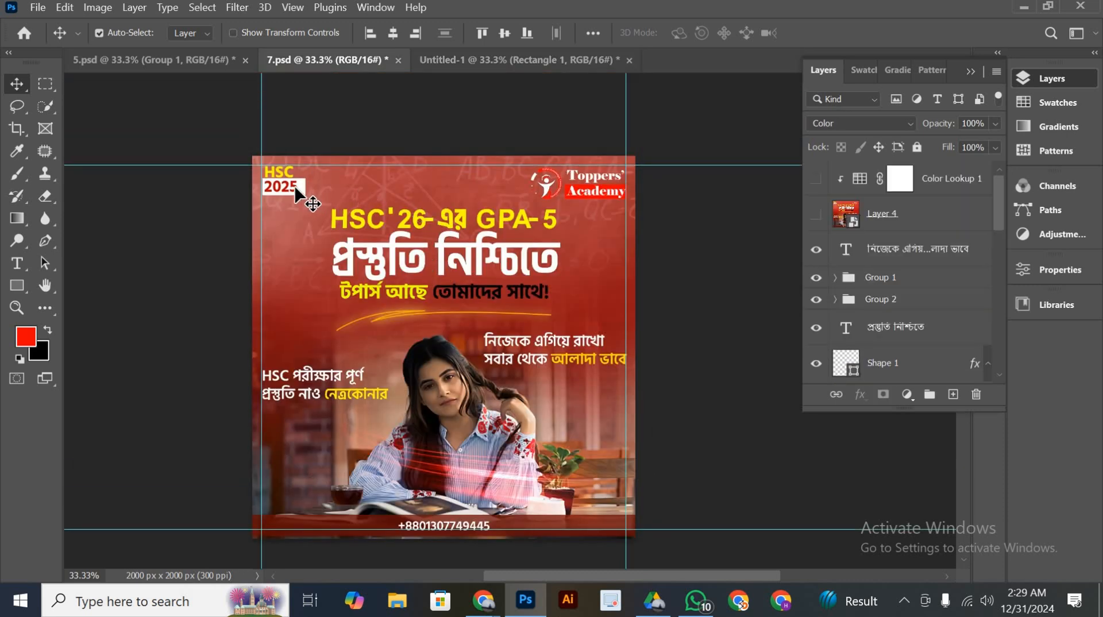
pyautogui.click(299, 181)
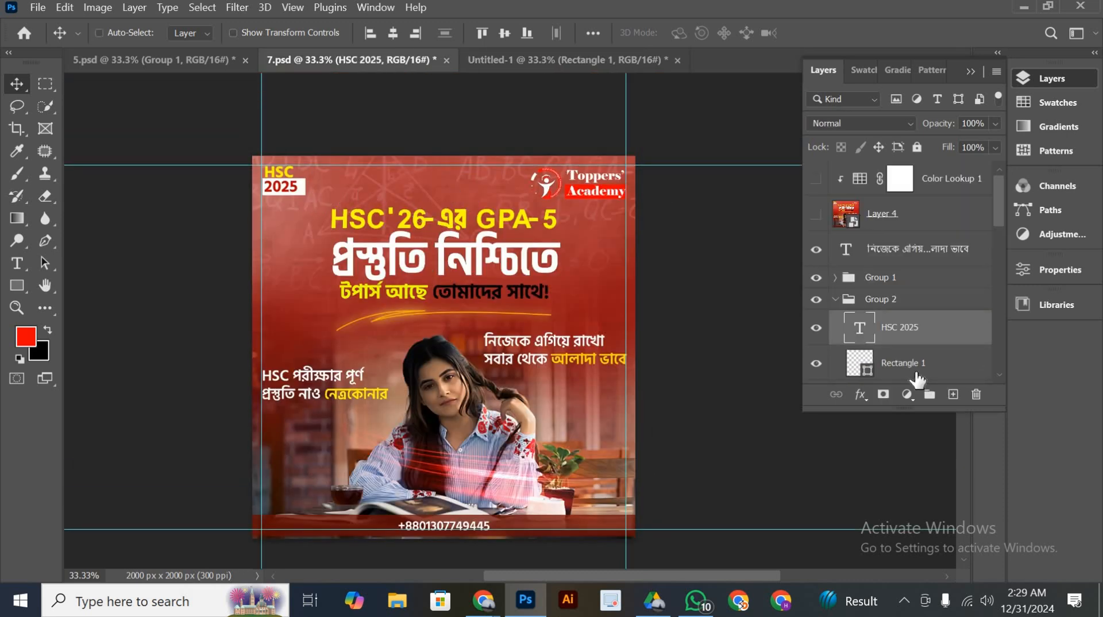
pyautogui.keyDown('shift'); pyautogui.click(931, 362); pyautogui.keyUp('shift')
pyautogui.moveTo(932, 362); pyautogui.dragTo(317, 148)
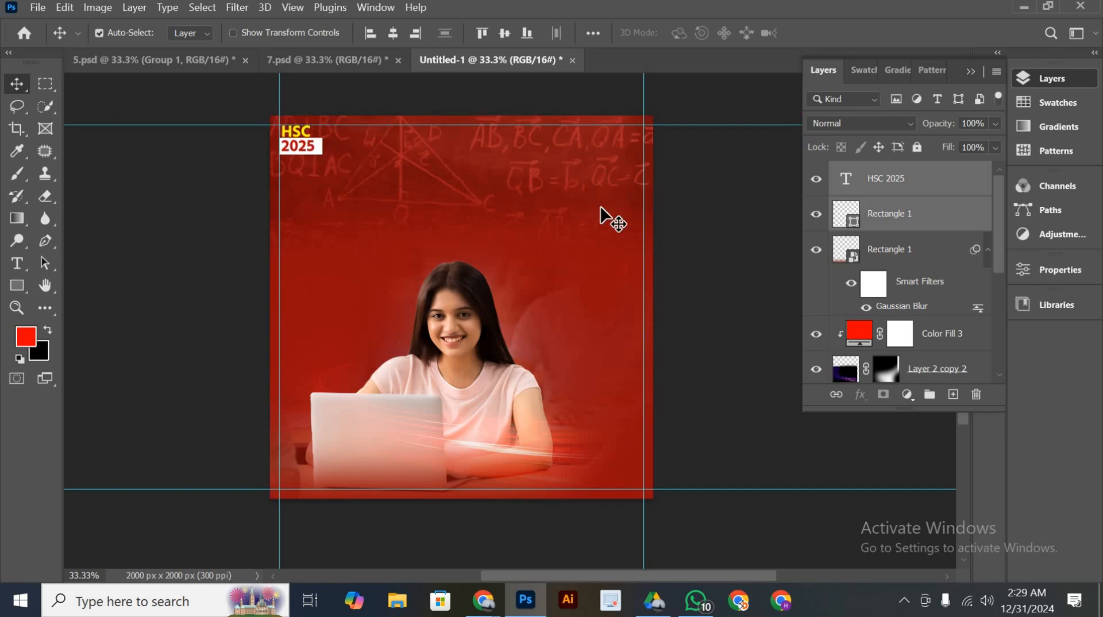
pyautogui.click(345, 198)
# Copy the Toppers' Academy logo and its clipped Color Fill 4 from 7.psd into the poster's upper-right guide corner, nudging them up to align
pyautogui.click(333, 57)
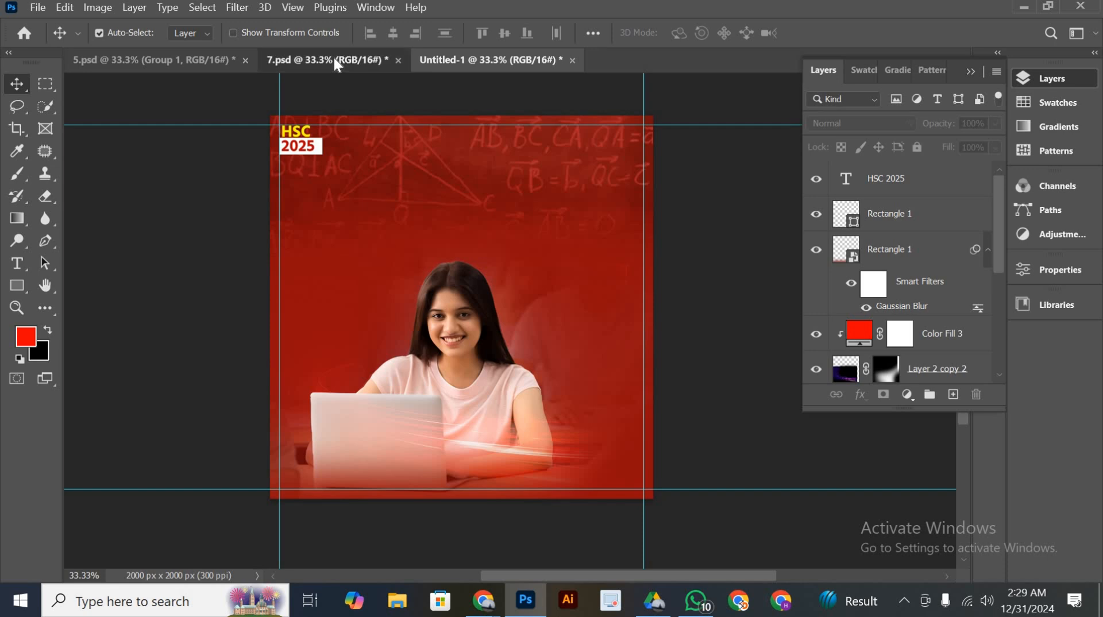
pyautogui.click(600, 193)
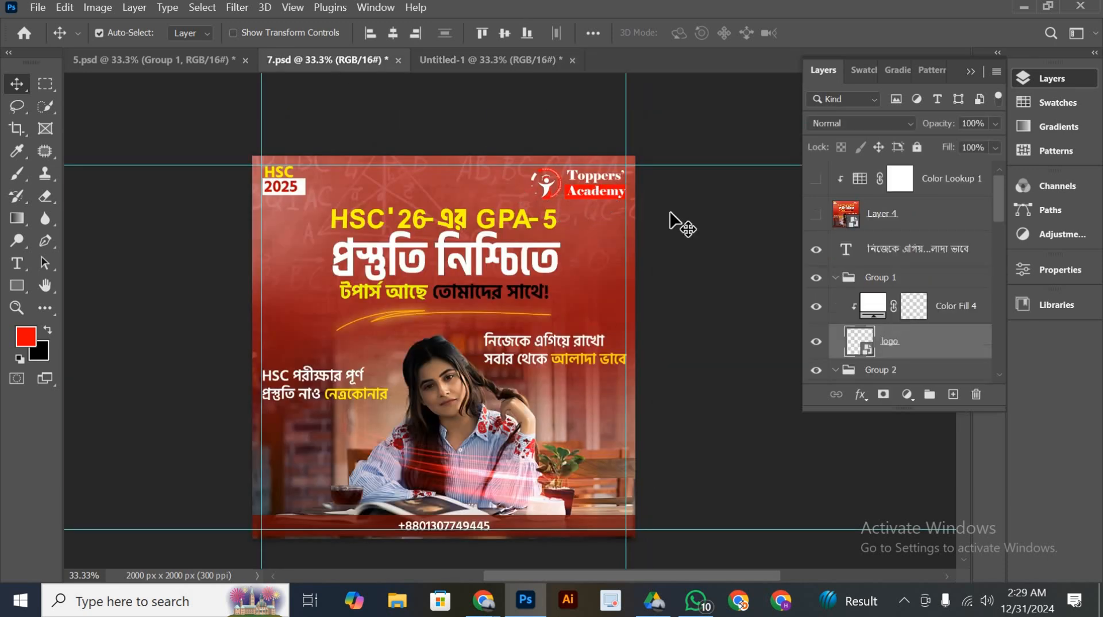
pyautogui.keyDown('shift'); pyautogui.click(935, 312); pyautogui.keyUp('shift')
pyautogui.moveTo(935, 312); pyautogui.dragTo(624, 153)
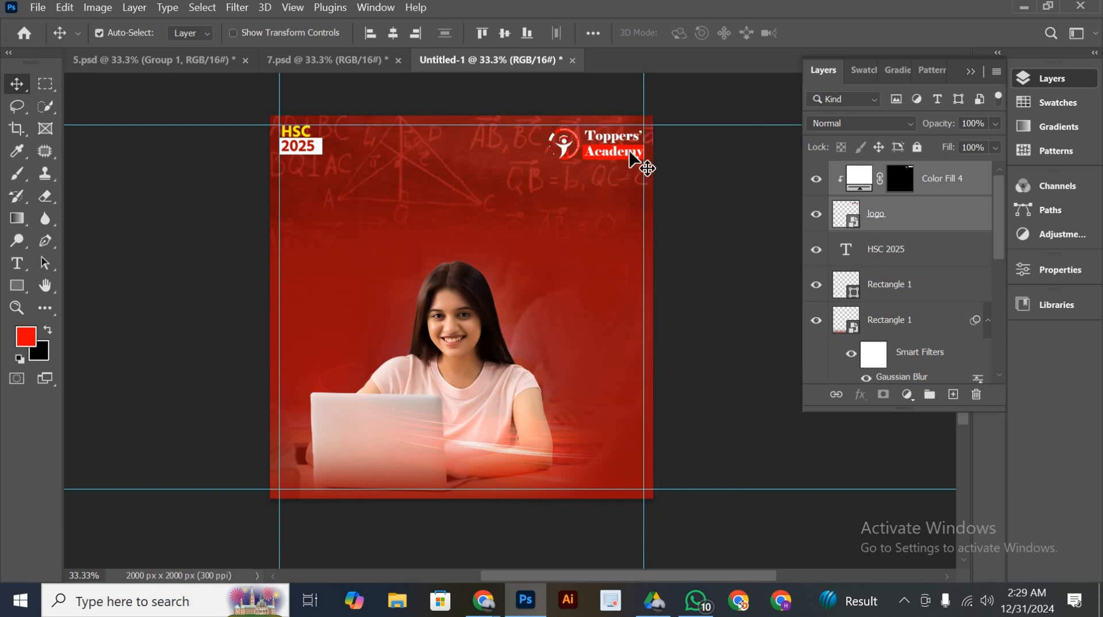
pyautogui.press('Up')
pyautogui.press('Up')
pyautogui.press('Up')
pyautogui.press('Up')
pyautogui.press('Up')
pyautogui.press('Up')
pyautogui.press('Up')
pyautogui.press('Up')
pyautogui.press('Up')
pyautogui.press('Up')
pyautogui.press('Up')
pyautogui.press('Up')
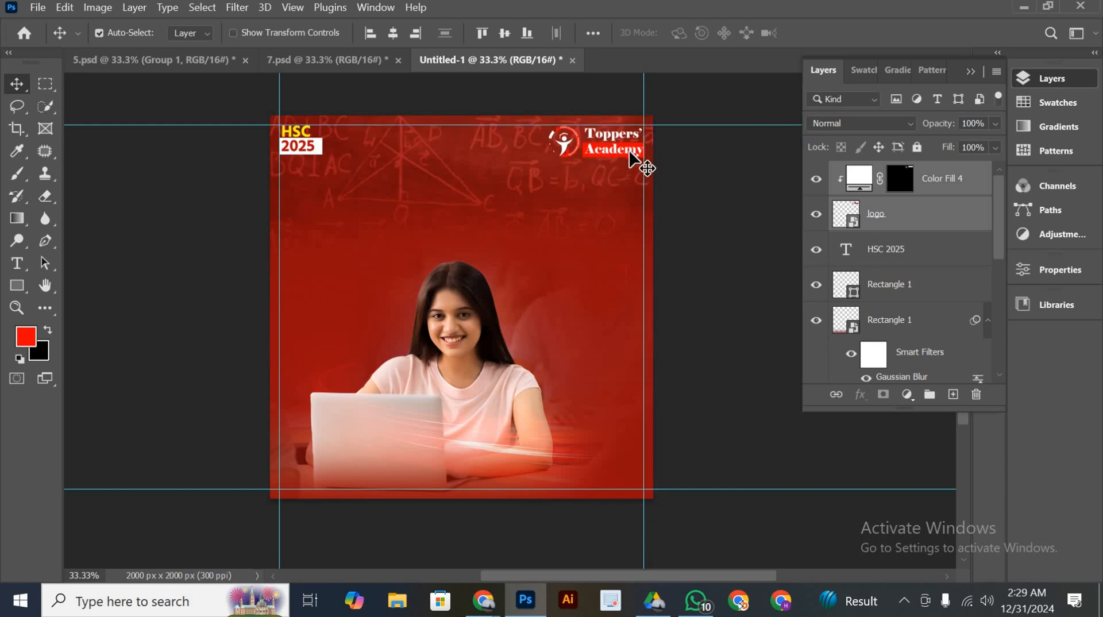
# Copy the ভর্তি হতে text, its white rectangle and the phone number from 5.psd into the Untitled-1 poster
pyautogui.scroll(-2, 556, 221)
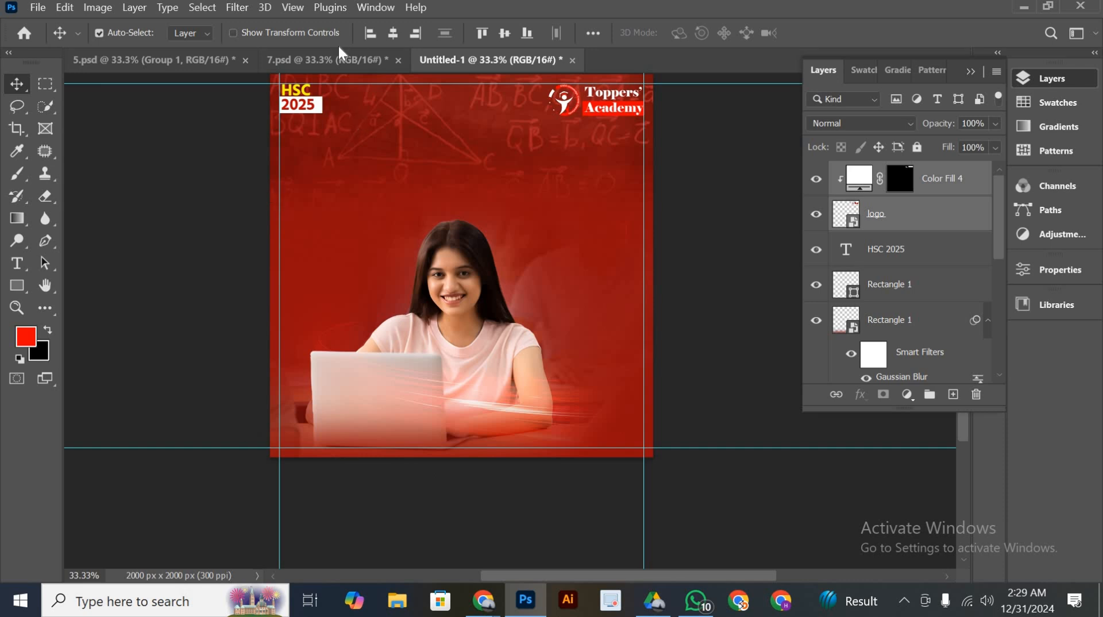
pyautogui.click(338, 61)
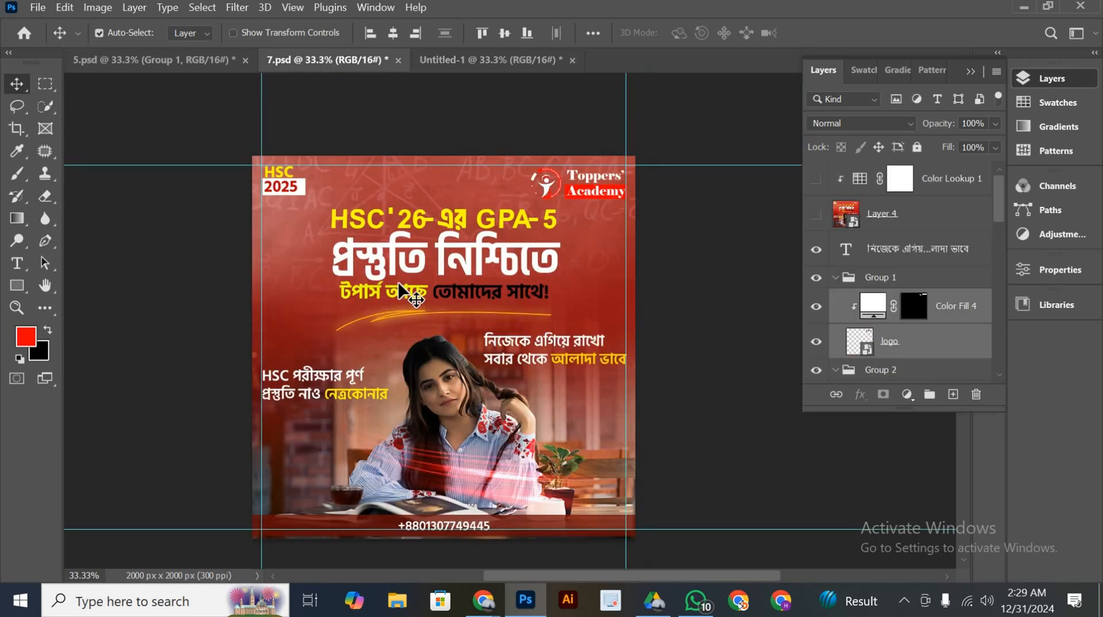
pyautogui.click(188, 60)
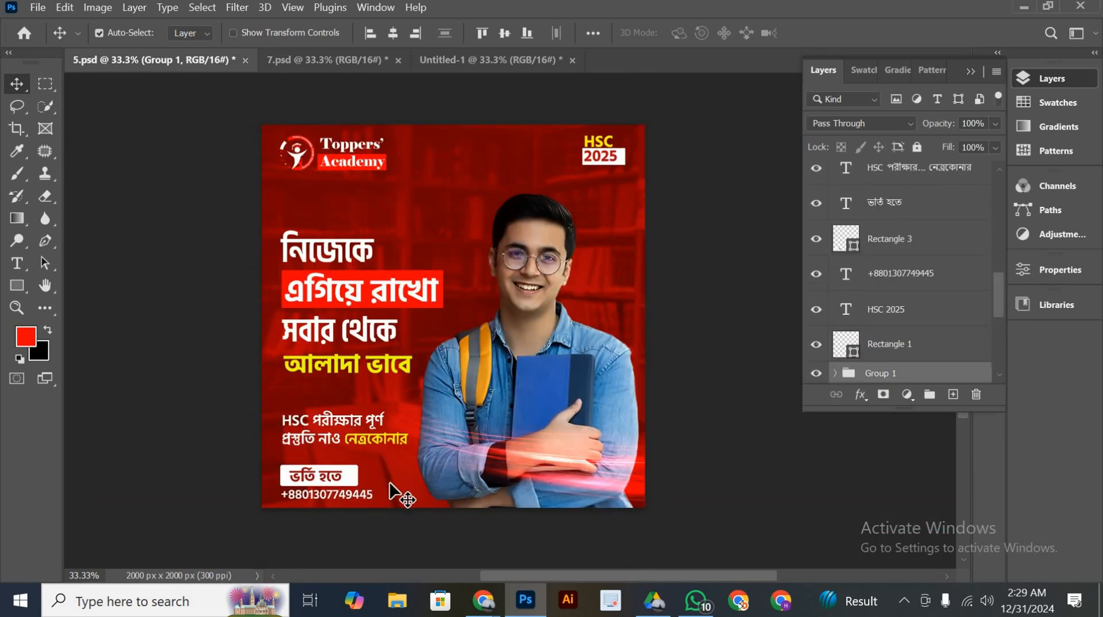
pyautogui.click(343, 477)
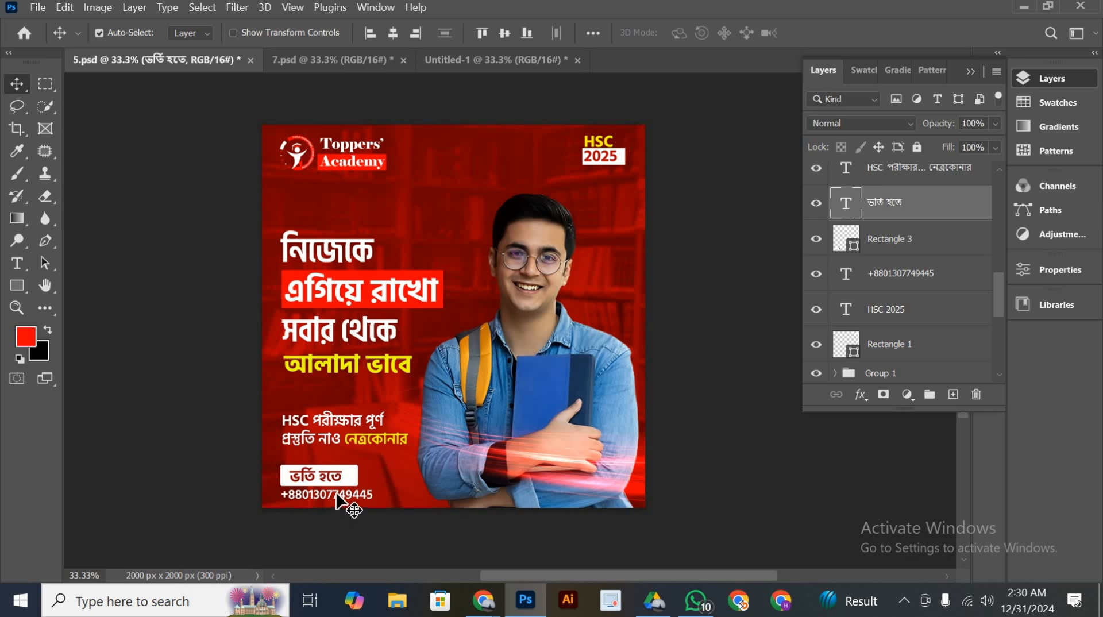
pyautogui.keyDown('shift'); pyautogui.click(343, 497); pyautogui.keyUp('shift')
pyautogui.keyDown('shift'); pyautogui.click(348, 478); pyautogui.keyUp('shift')
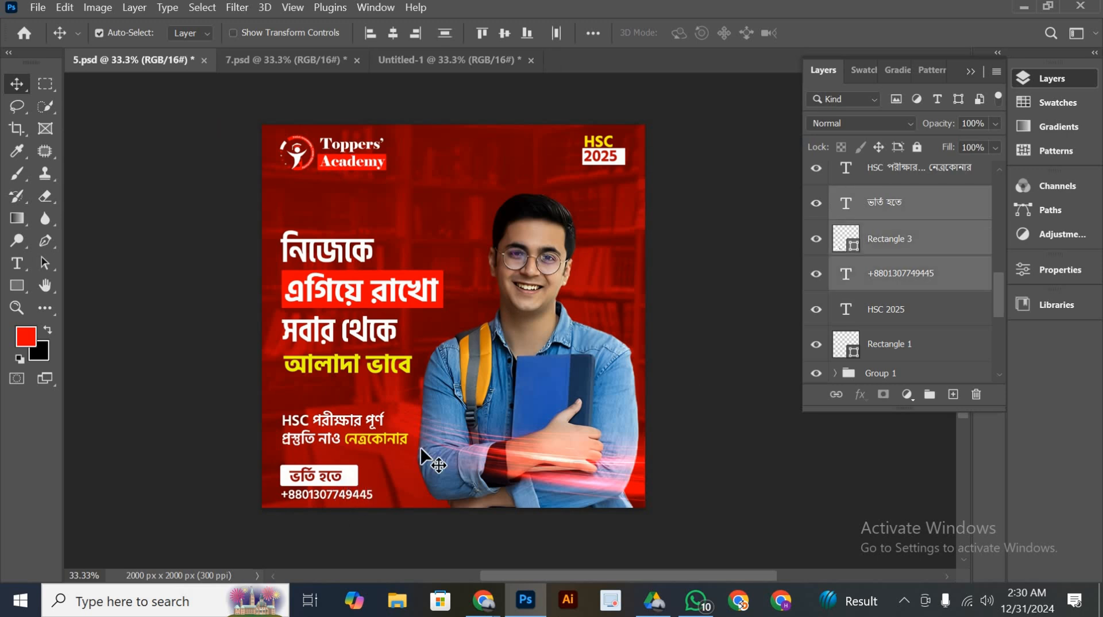
pyautogui.moveTo(879, 249); pyautogui.dragTo(484, 291)
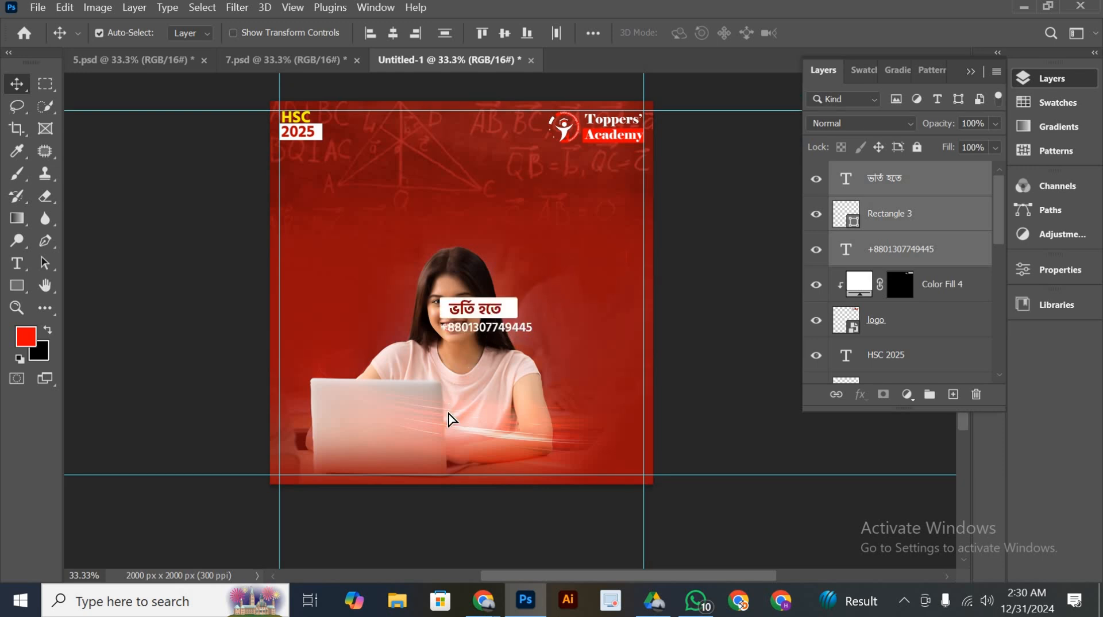
# Move the ভর্তি হতে label and phone number to the poster's bottom guide and align their horizontal centers
pyautogui.moveTo(494, 325); pyautogui.dragTo(454, 454)
pyautogui.click(394, 35)
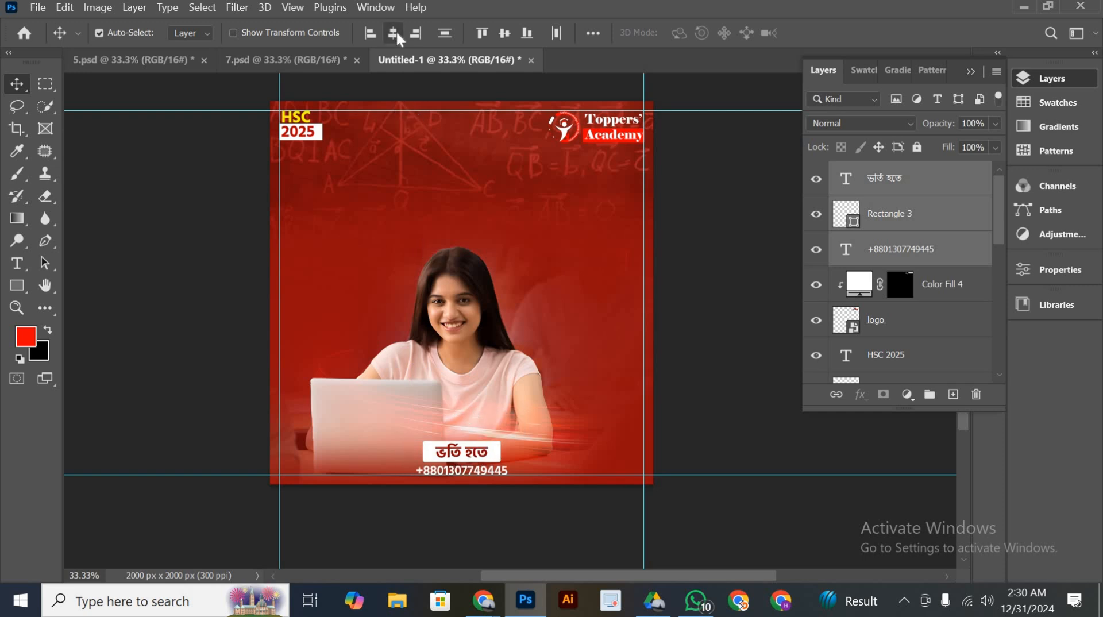
pyautogui.scroll(-3, 524, 352)
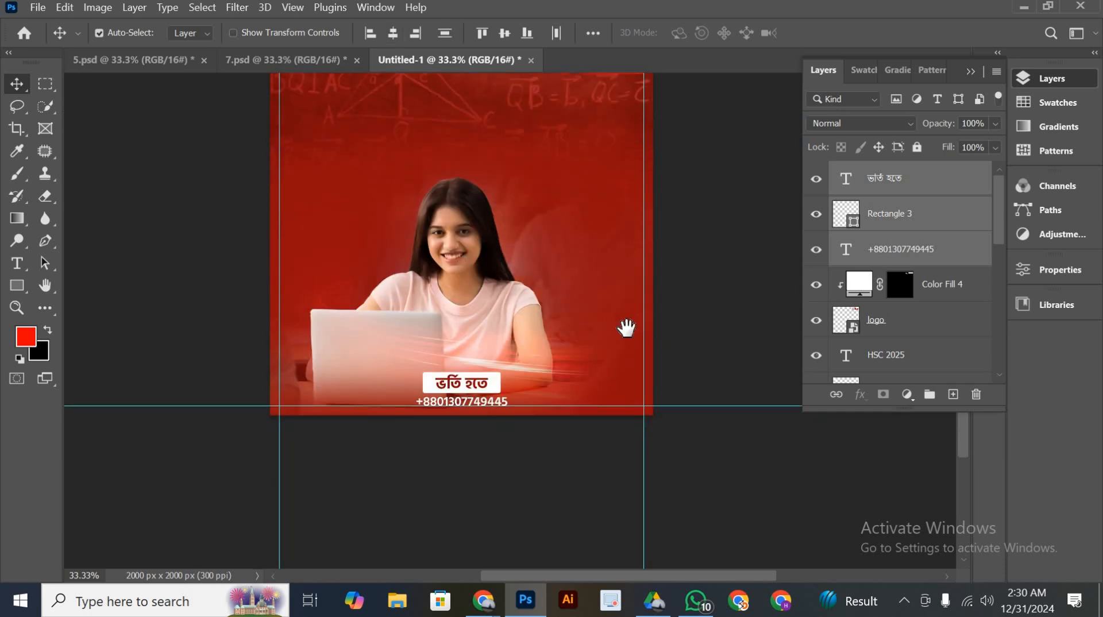
pyautogui.moveTo(644, 385); pyautogui.dragTo(642, 392)
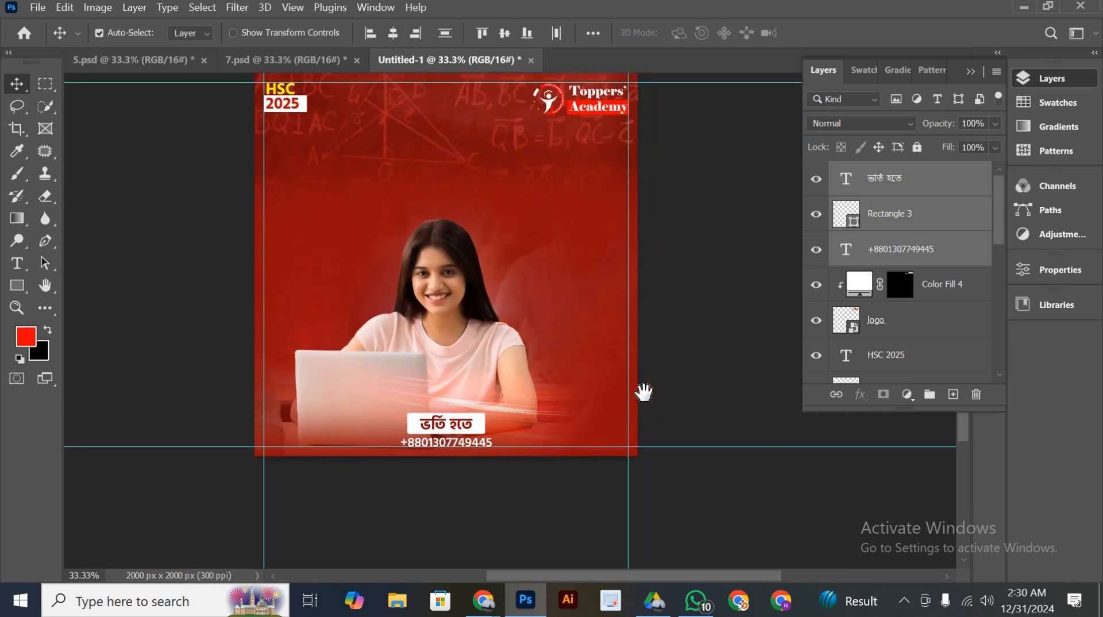
pyautogui.click(686, 318)
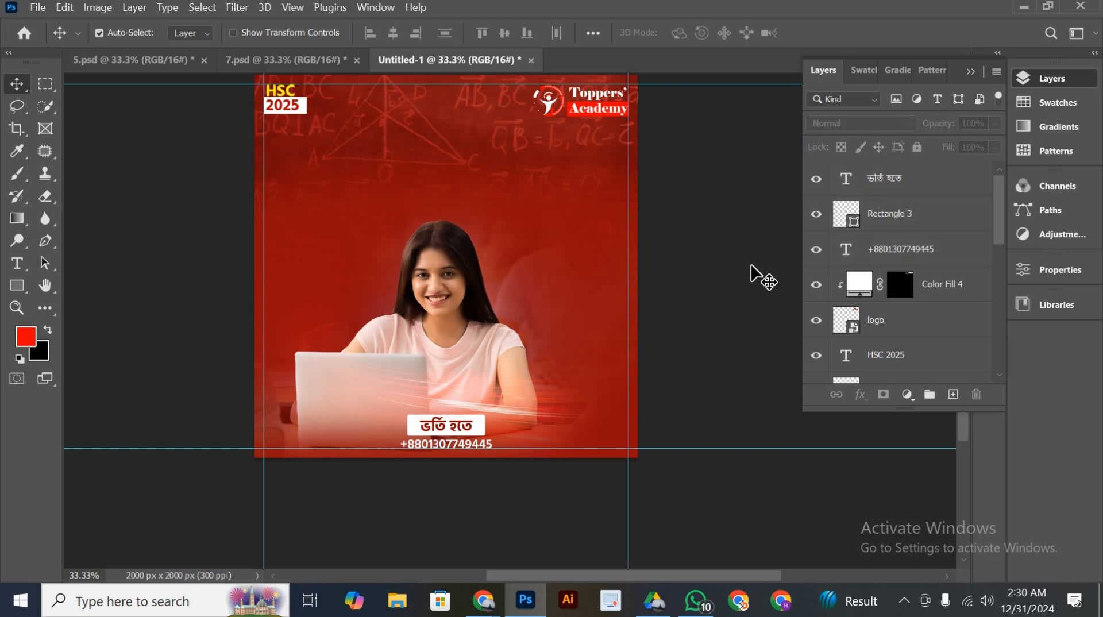
# Copy the নিজেকে এগিয়ে রাখো সবার থেকে আলাদা ভাবে text from 7.psd into the Untitled-1 poster, beside the woman's head near the right guide
pyautogui.click(320, 70)
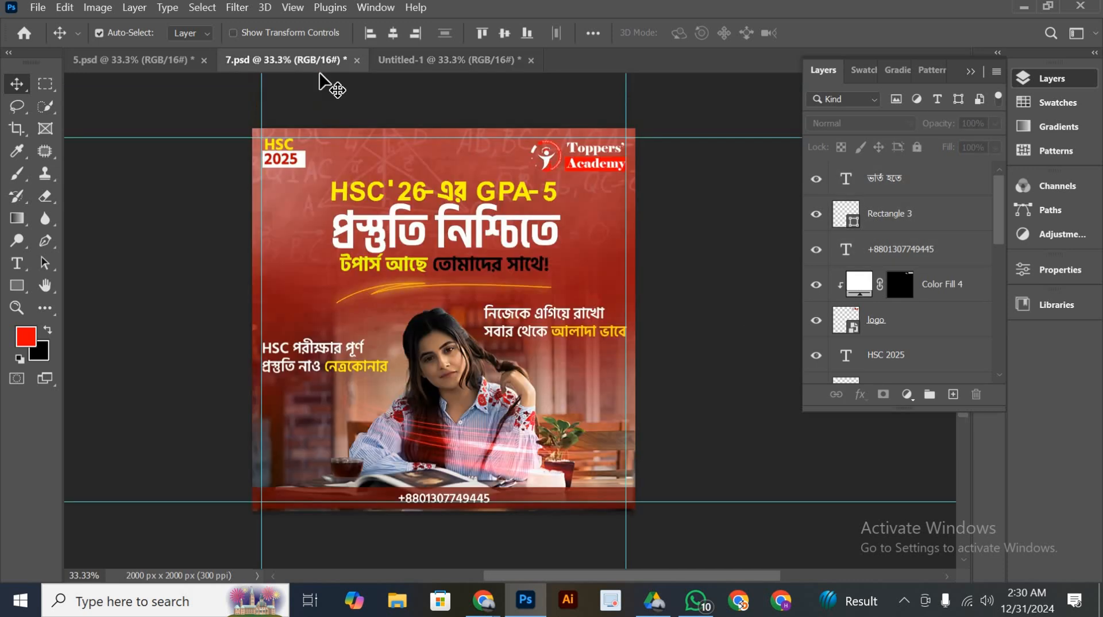
pyautogui.click(573, 336)
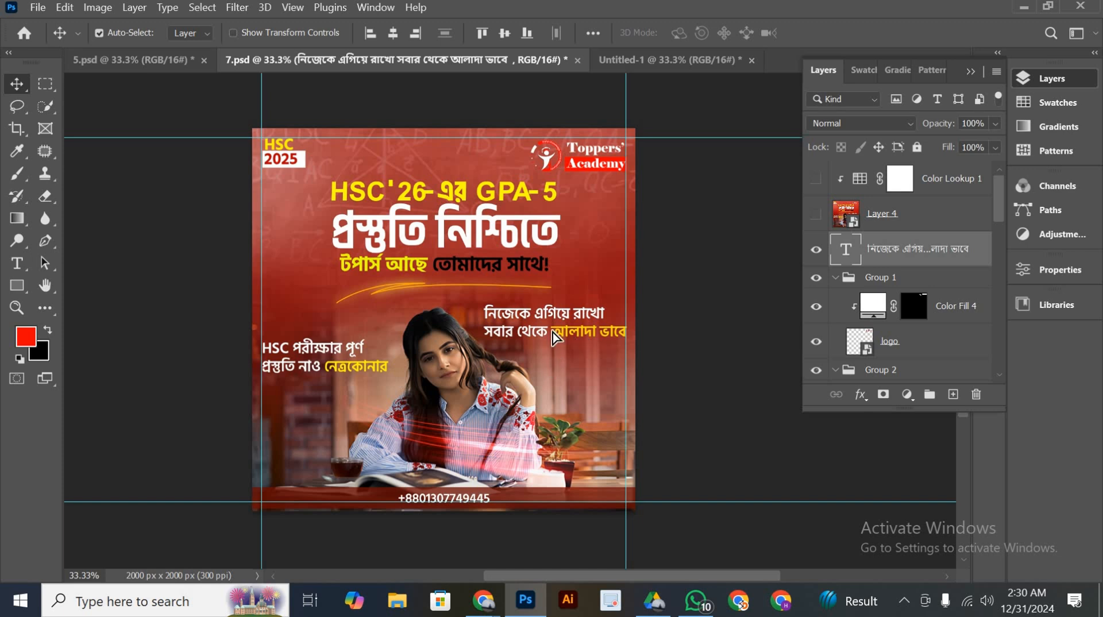
pyautogui.moveTo(612, 164); pyautogui.dragTo(534, 252)
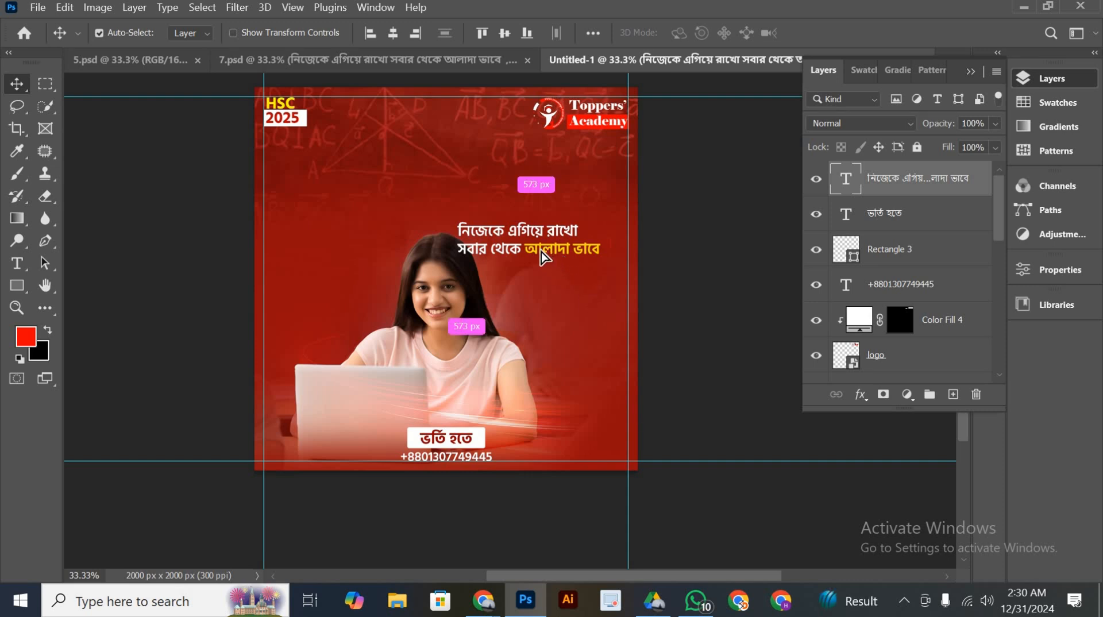
pyautogui.moveTo(564, 266)
pyautogui.mouseDown()
pyautogui.moveTo(581, 296)
pyautogui.moveTo(563, 286)
pyautogui.mouseUp()
pyautogui.press('Up')
pyautogui.press('Up')
pyautogui.press('Up')
pyautogui.press('Up')
pyautogui.press('Up')
pyautogui.press('Up')
pyautogui.press('Up')
pyautogui.press('Up')
pyautogui.press('Up')
pyautogui.press('Up')
pyautogui.press('Up')
pyautogui.press('Up')
pyautogui.press('Up')
pyautogui.press('Up')
pyautogui.press('Up')
pyautogui.press('Up')
pyautogui.press('Up')
pyautogui.press('Up')
pyautogui.press('Up')
pyautogui.press('Up')
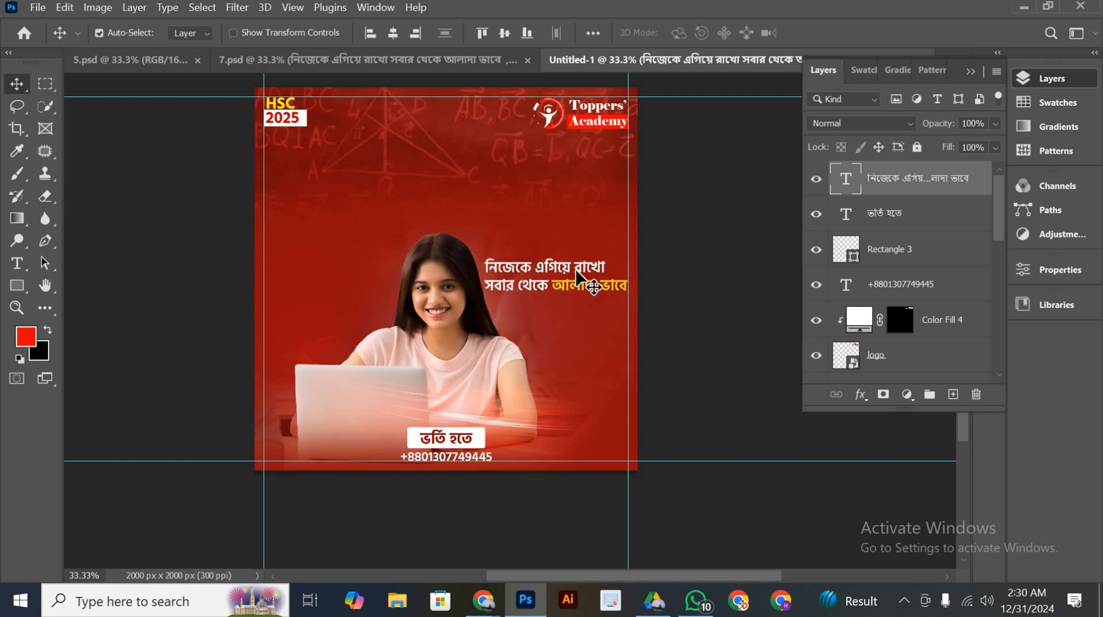
# Set the font size of the নিজেকে এগিয়ে রাখো slogan to 18 pt
pyautogui.doubleClick(577, 270)
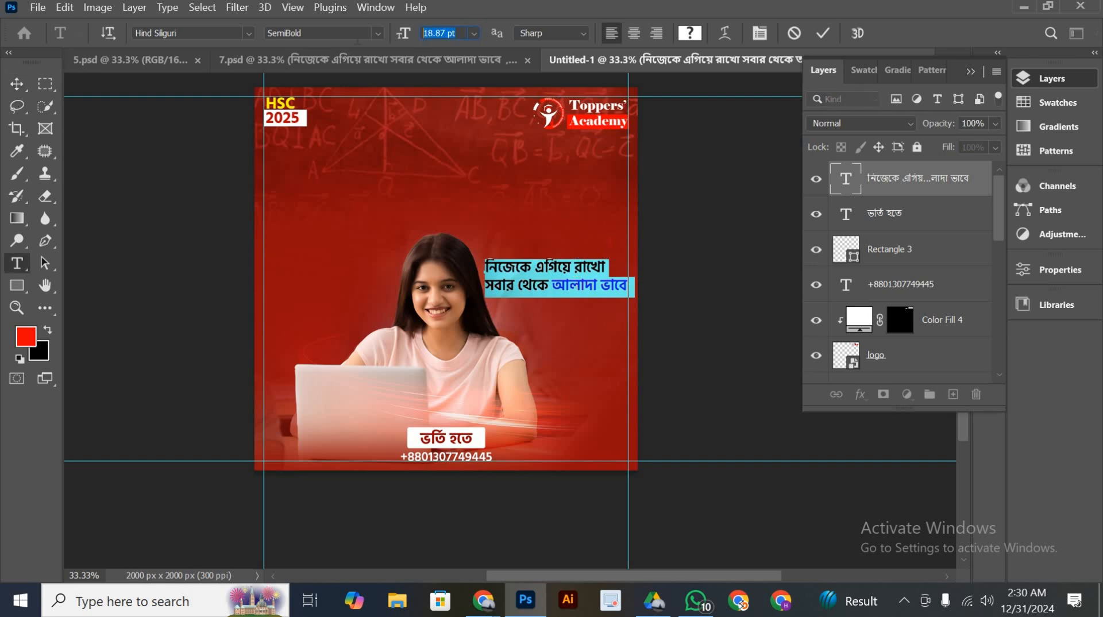
pyautogui.write('18')
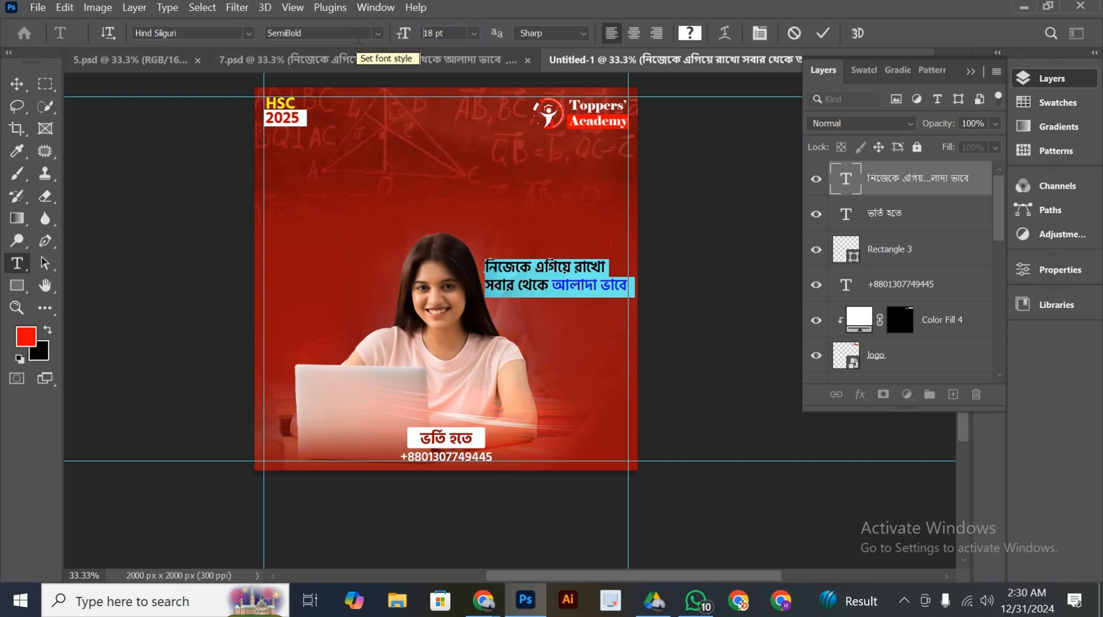
pyautogui.click(824, 35)
pyautogui.press('v')
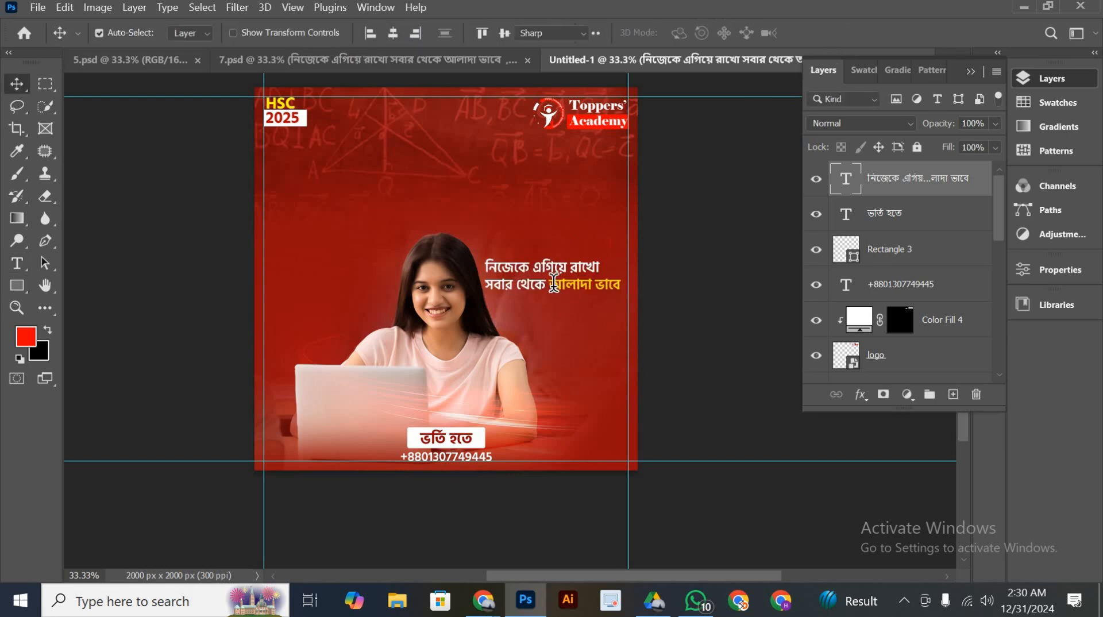
# Recolor the words আলাদা ভাবে in the slogan to orange ffa800
pyautogui.doubleClick(553, 281)
pyautogui.moveTo(549, 283); pyautogui.dragTo(672, 280)
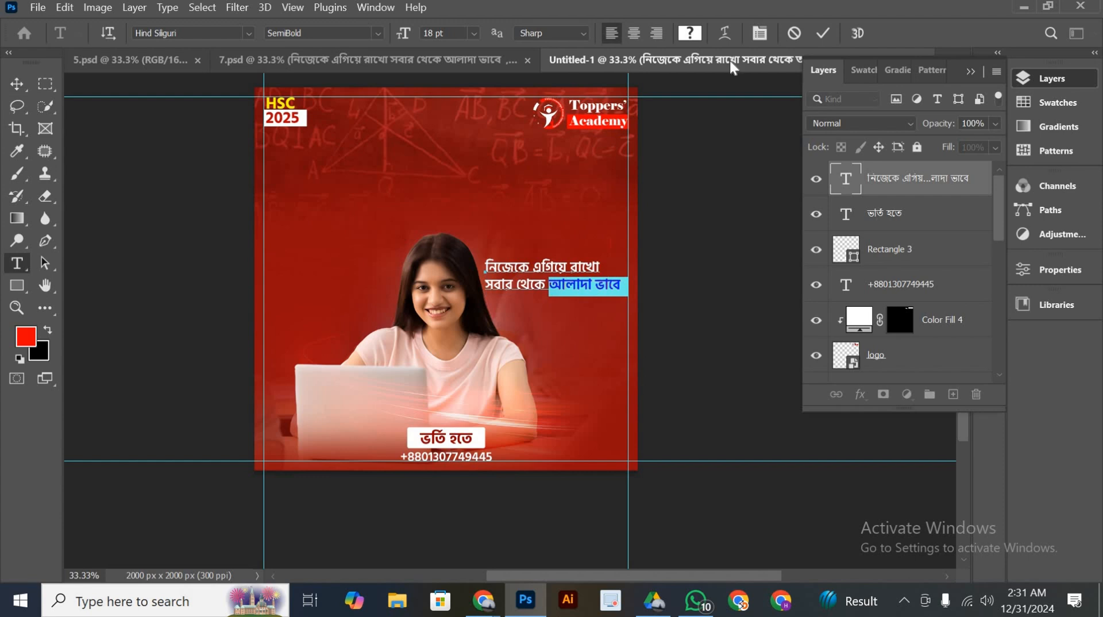
pyautogui.click(692, 35)
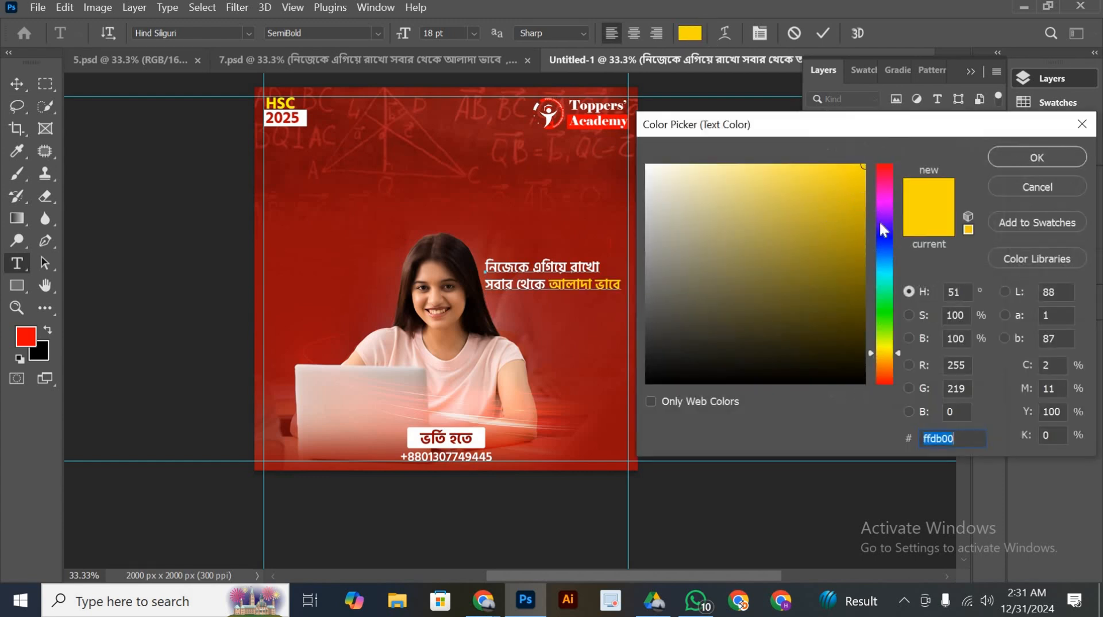
pyautogui.click(888, 359)
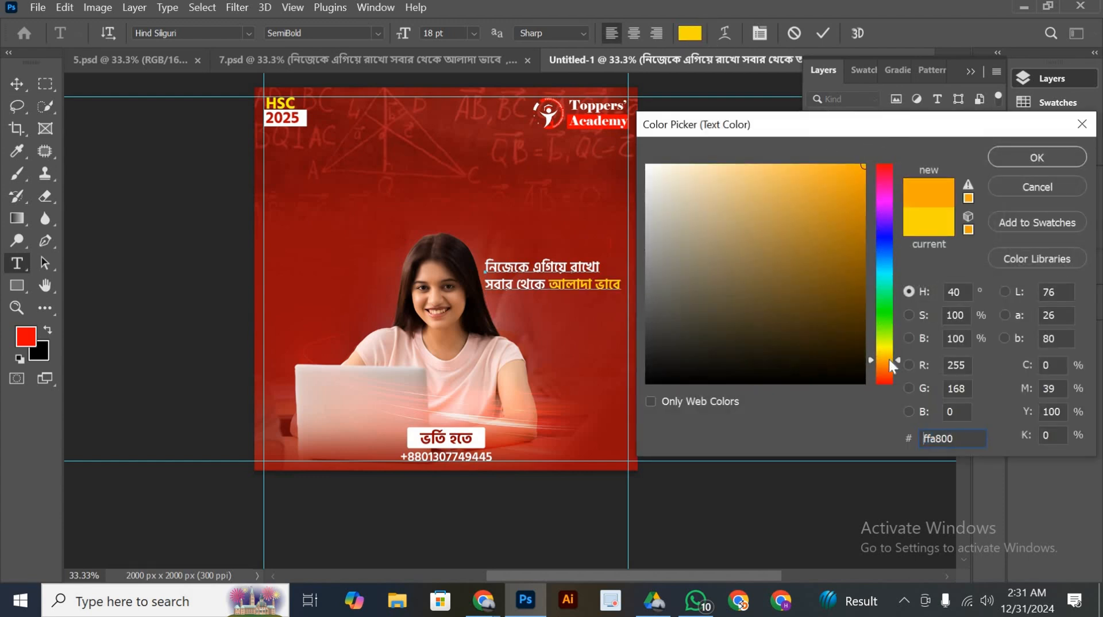
pyautogui.click(1036, 157)
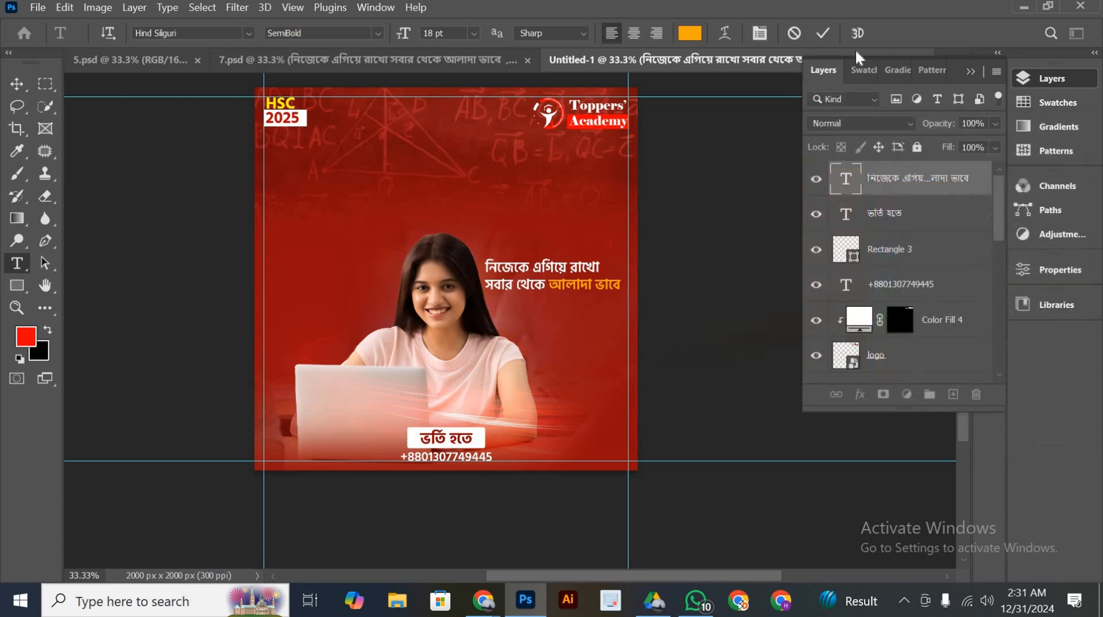
pyautogui.click(831, 36)
pyautogui.press('v')
# Copy the HSC পরীক্ষার পূর্ণ প্রস্তুতি নাও নেত্রকোনার text from 7.psd into the Untitled-1 poster, against the left guide
pyautogui.scroll(1, 322, 324)
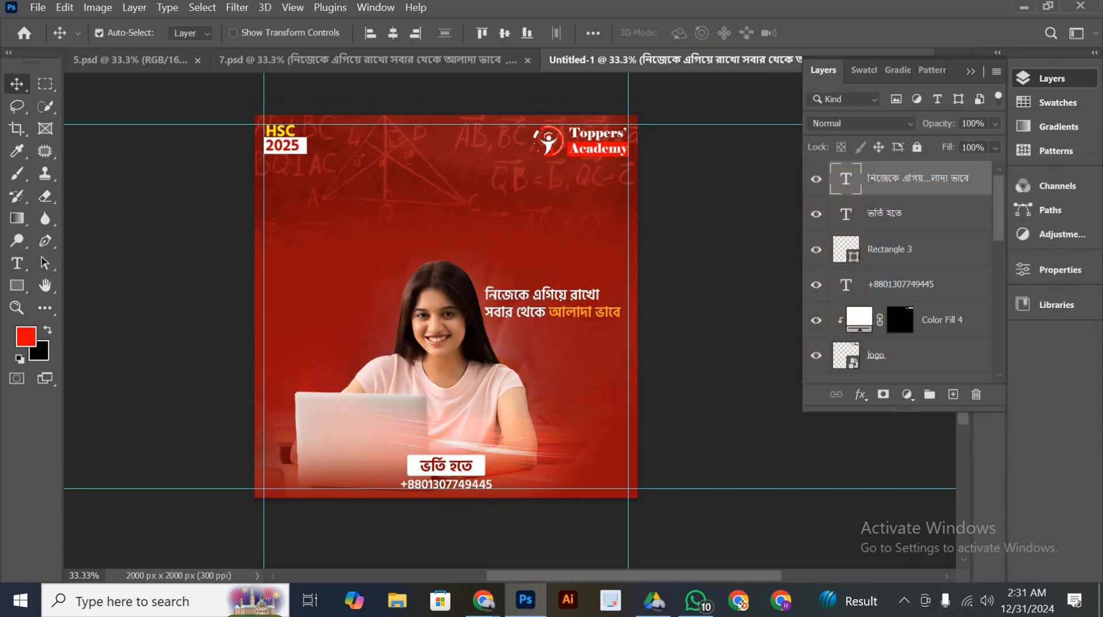
pyautogui.click(316, 59)
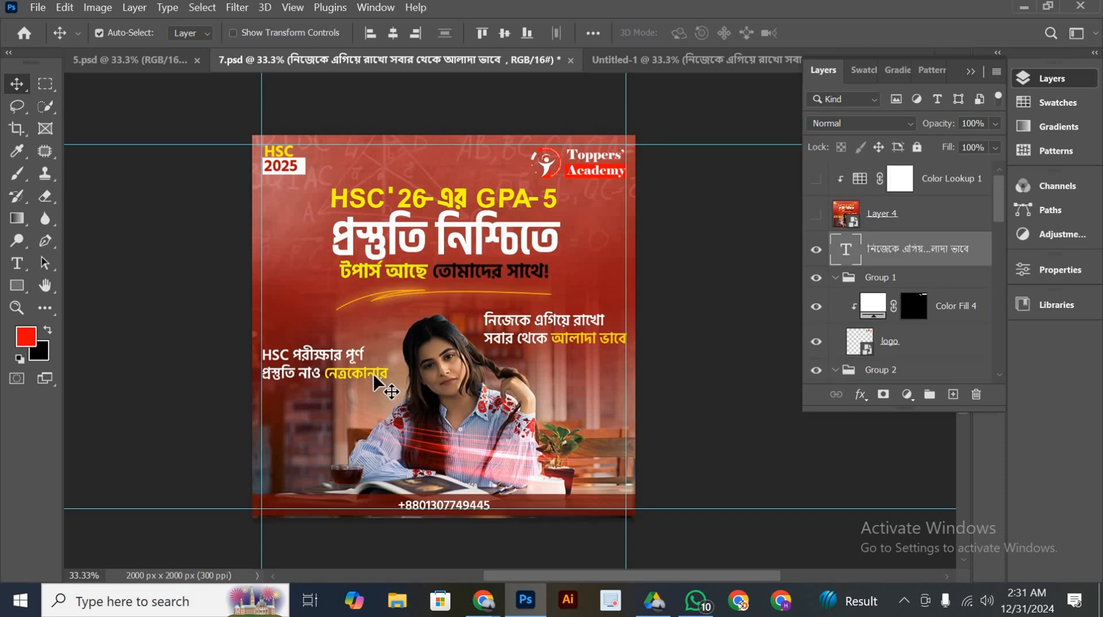
pyautogui.moveTo(361, 372); pyautogui.dragTo(356, 330)
# Set the HSC পরীক্ষার পূর্ণ text to 18 pt and nudge it left onto the left guide
pyautogui.doubleClick(356, 330)
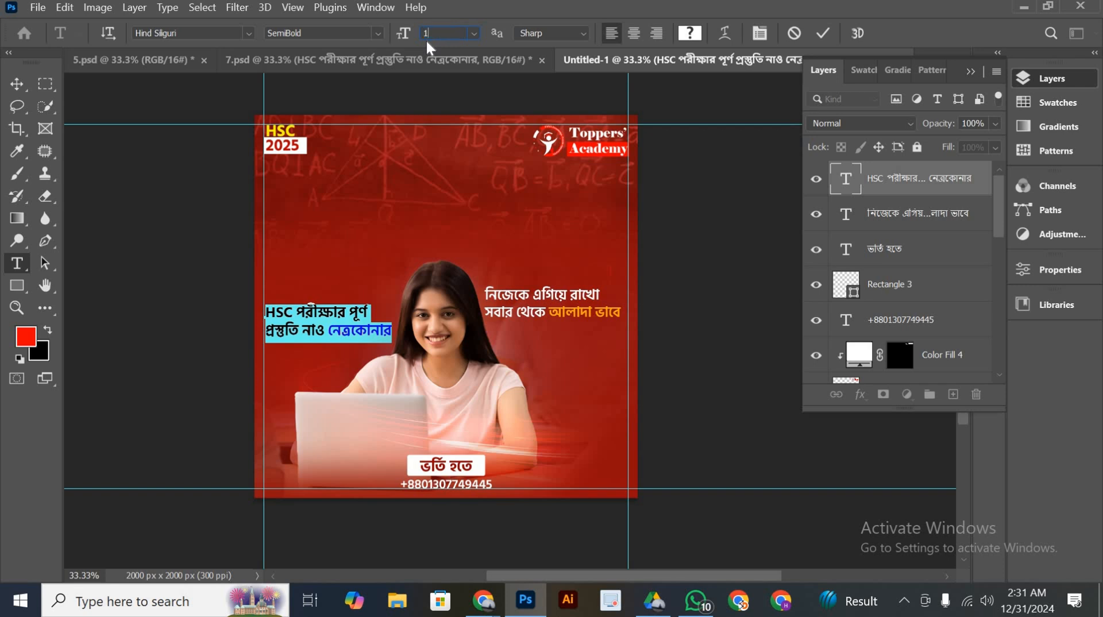
pyautogui.write('18')
pyautogui.press('Return')
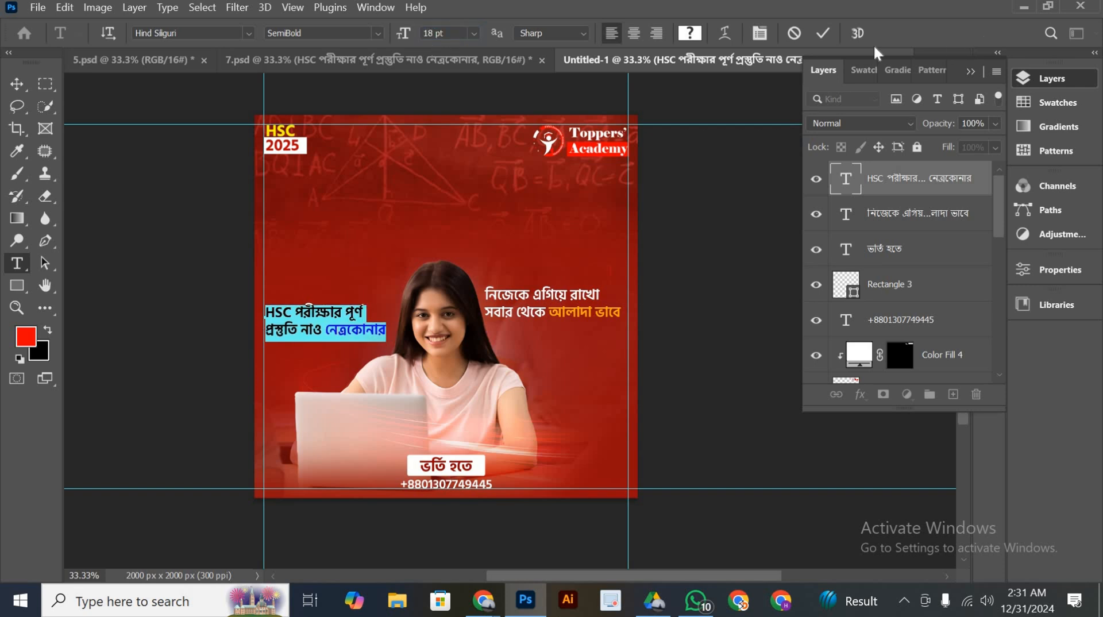
pyautogui.click(822, 32)
pyautogui.press('v')
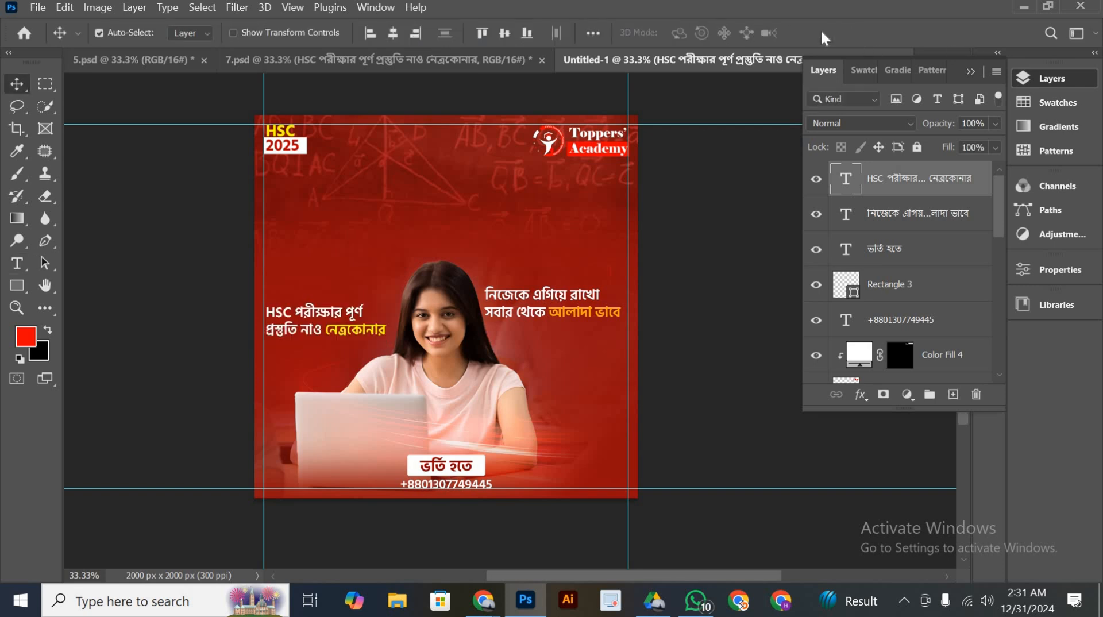
pyautogui.press('Left')
pyautogui.press('Left')
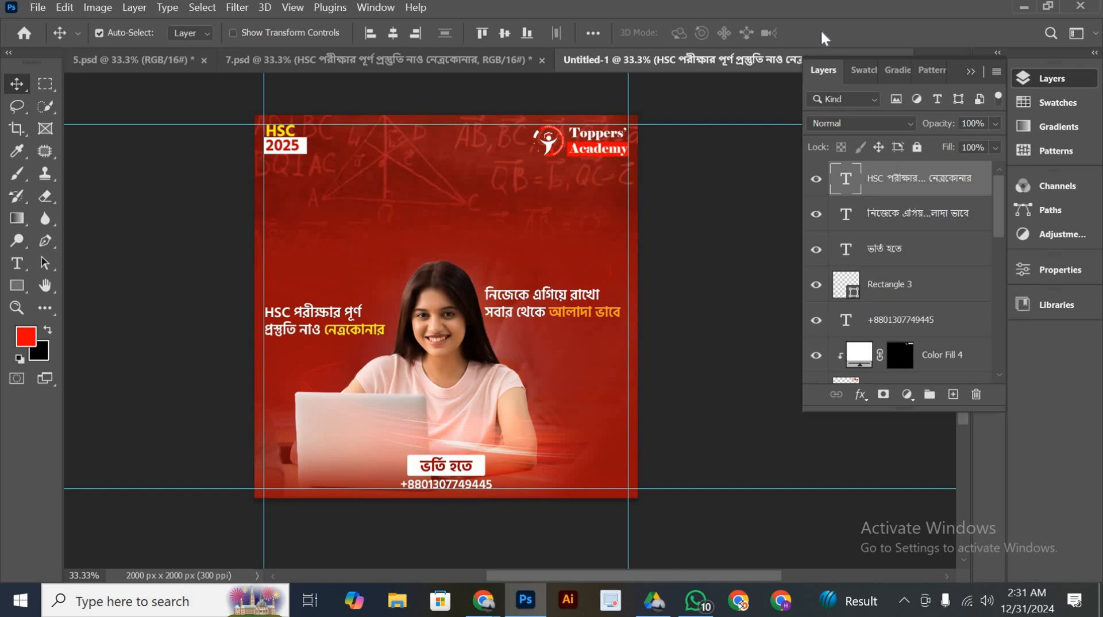
# Nudge the নিজেকে এগিয়ে রাখো slogan right until its edge meets the right guide
pyautogui.click(591, 317)
pyautogui.press('Right')
pyautogui.press('Right')
pyautogui.press('Right')
pyautogui.press('Right')
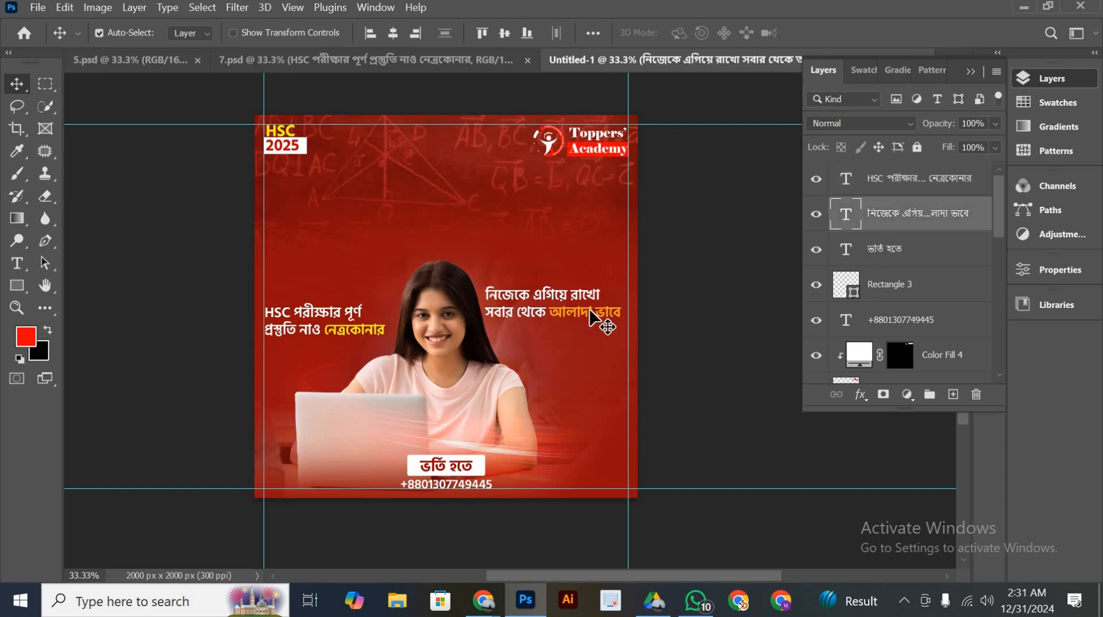
pyautogui.press('Right')
pyautogui.press('Right')
pyautogui.press('Right')
pyautogui.press('Right')
pyautogui.press('Right')
pyautogui.press('Right')
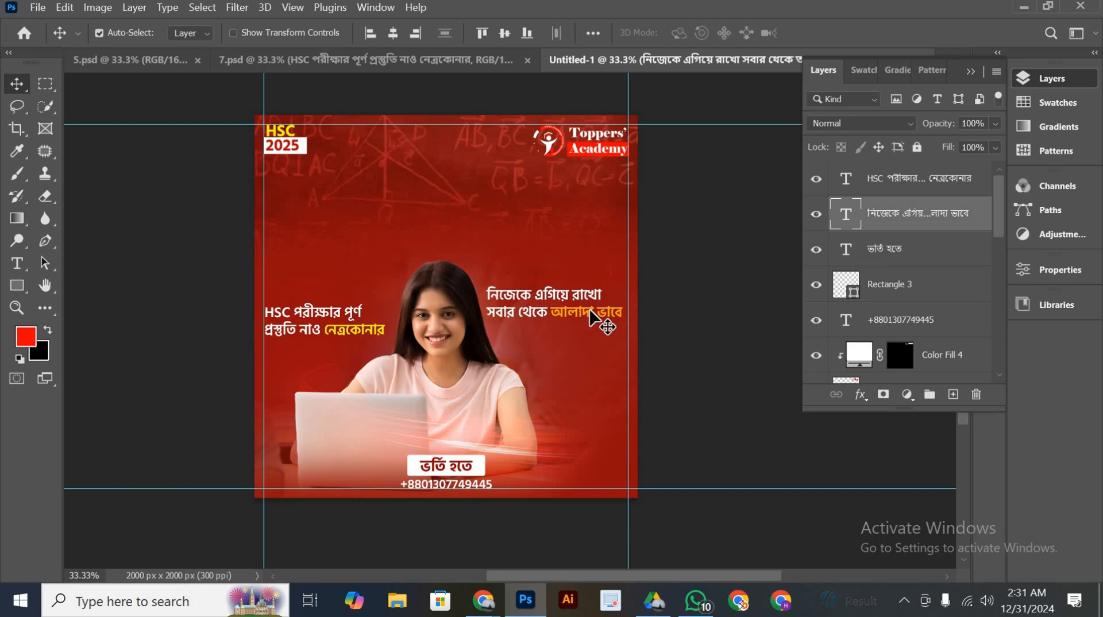
pyautogui.press('Right')
pyautogui.press('Right')
pyautogui.press('Right')
pyautogui.press('Right')
pyautogui.press('Right')
pyautogui.press('Right')
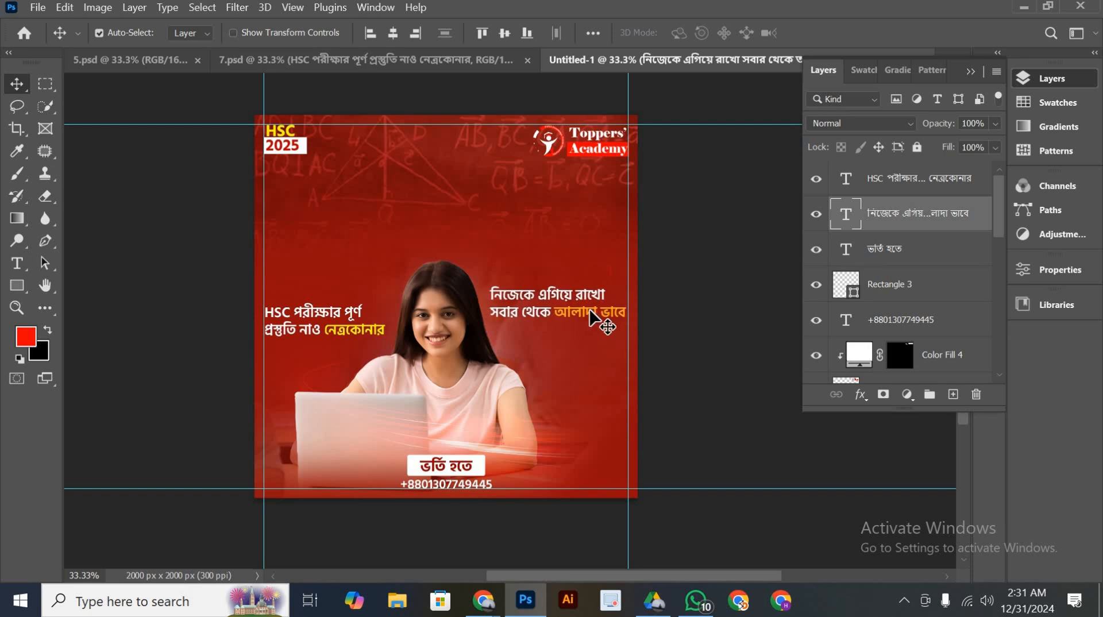
pyautogui.press('Right')
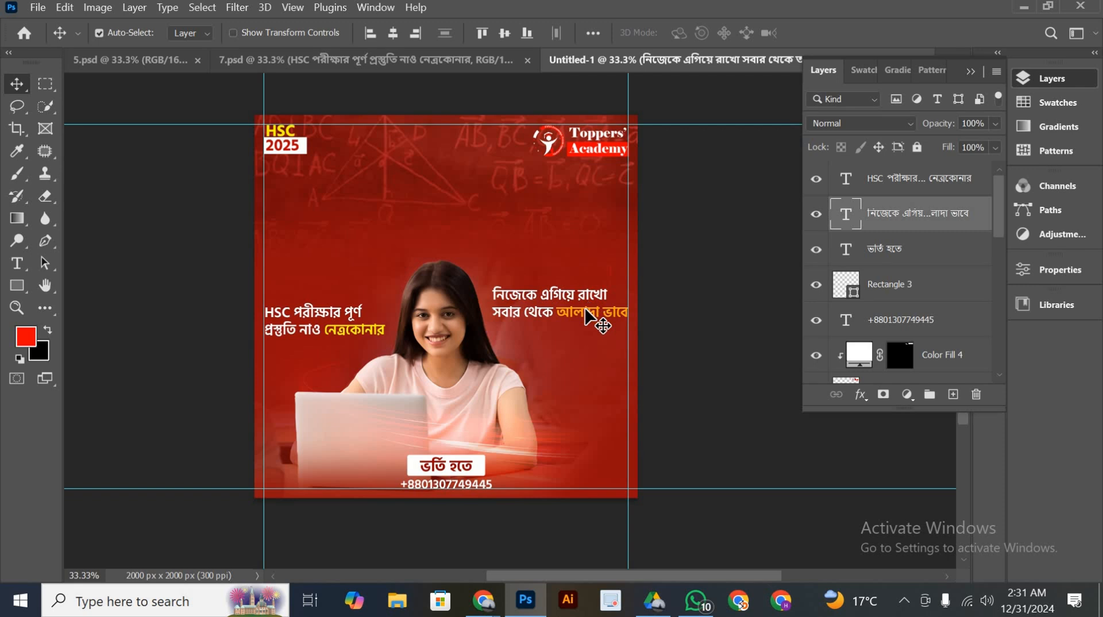
# Move the নিজেকে এগিয়ে রাখো slogan slightly up and the HSC পরীক্ষার পূর্ণ text slightly down
pyautogui.moveTo(587, 308); pyautogui.dragTo(588, 289)
pyautogui.moveTo(534, 314); pyautogui.dragTo(534, 314)
pyautogui.moveTo(332, 339); pyautogui.dragTo(332, 349)
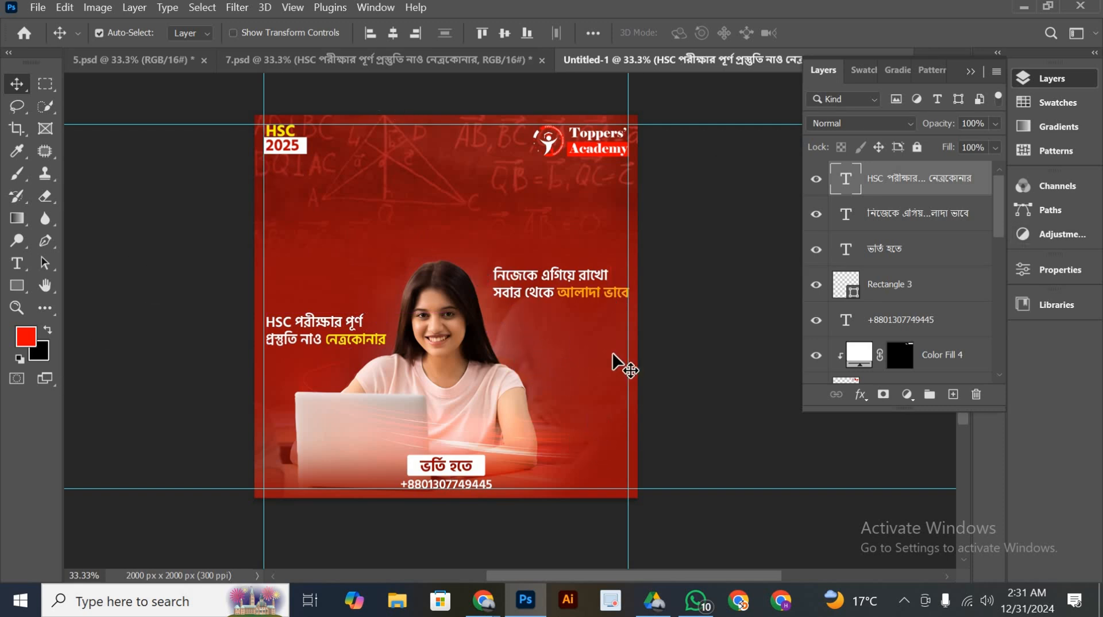
# Copy the three headline text lines from 7.psd into the Untitled-1 poster above the woman and align their horizontal centers
pyautogui.moveTo(413, 205); pyautogui.dragTo(389, 197)
pyautogui.scroll(2, 458, 281)
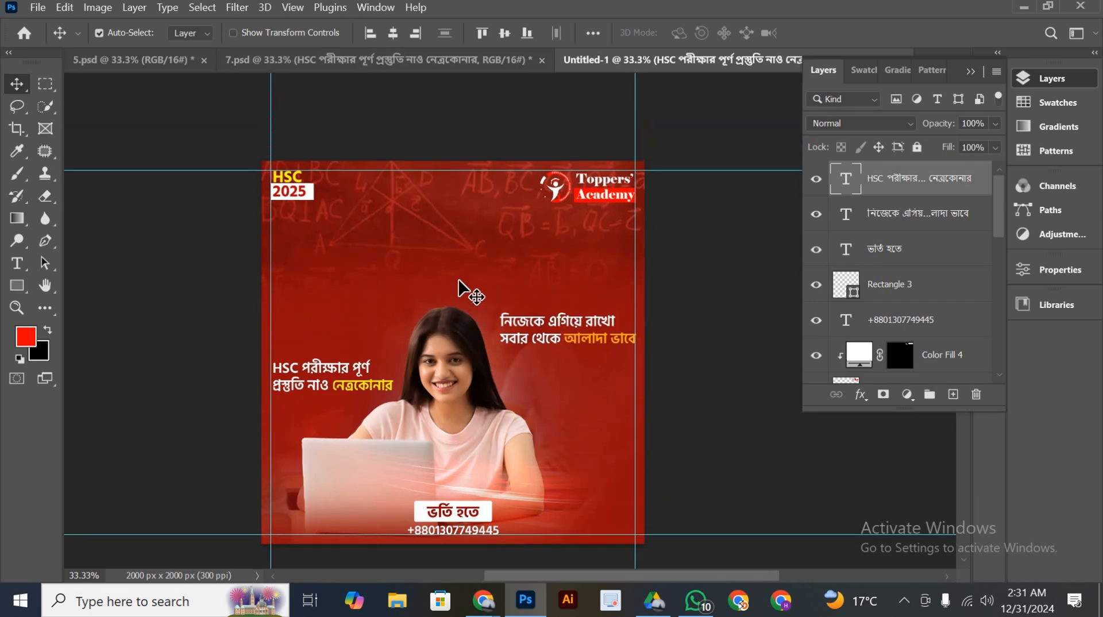
pyautogui.scroll(-2, 458, 282)
pyautogui.click(451, 66)
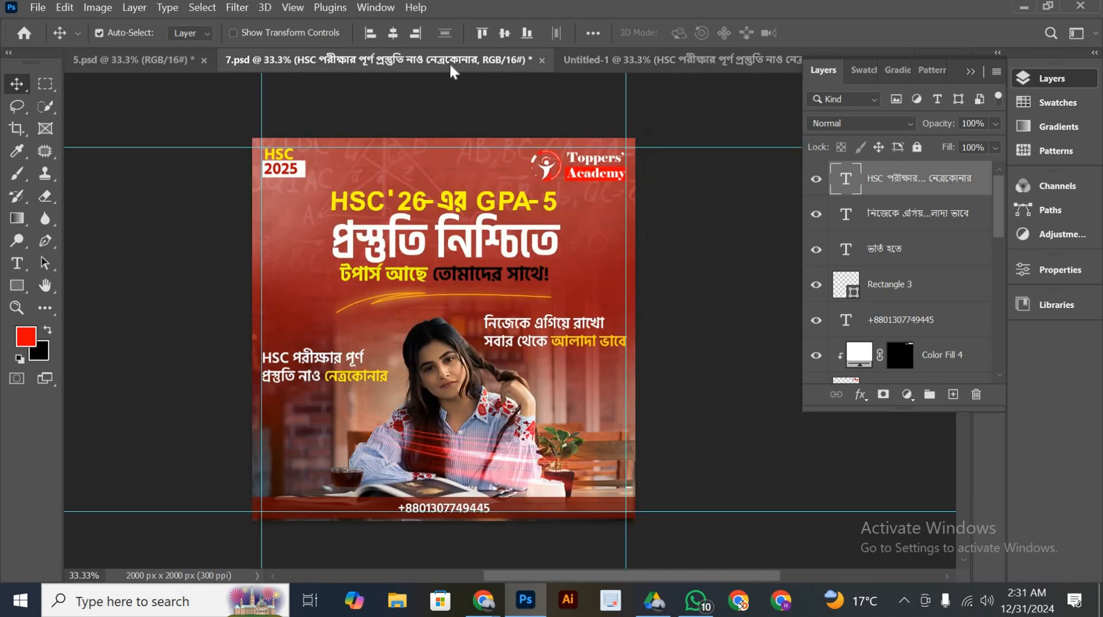
pyautogui.click(424, 202)
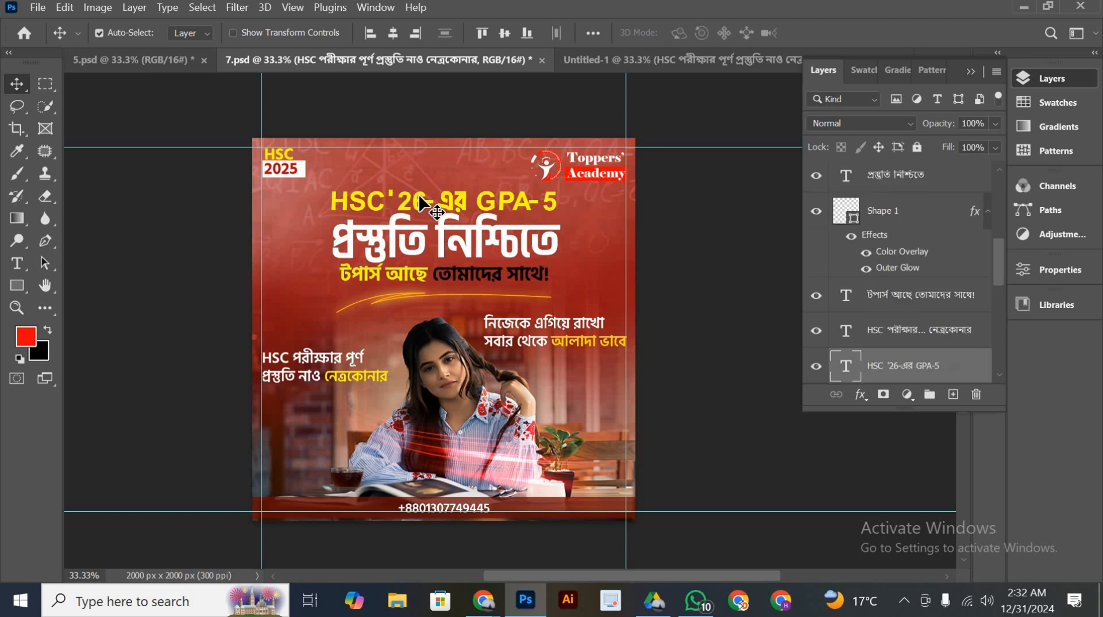
pyautogui.click(433, 256)
pyautogui.keyDown('shift'); pyautogui.click(437, 270); pyautogui.keyUp('shift')
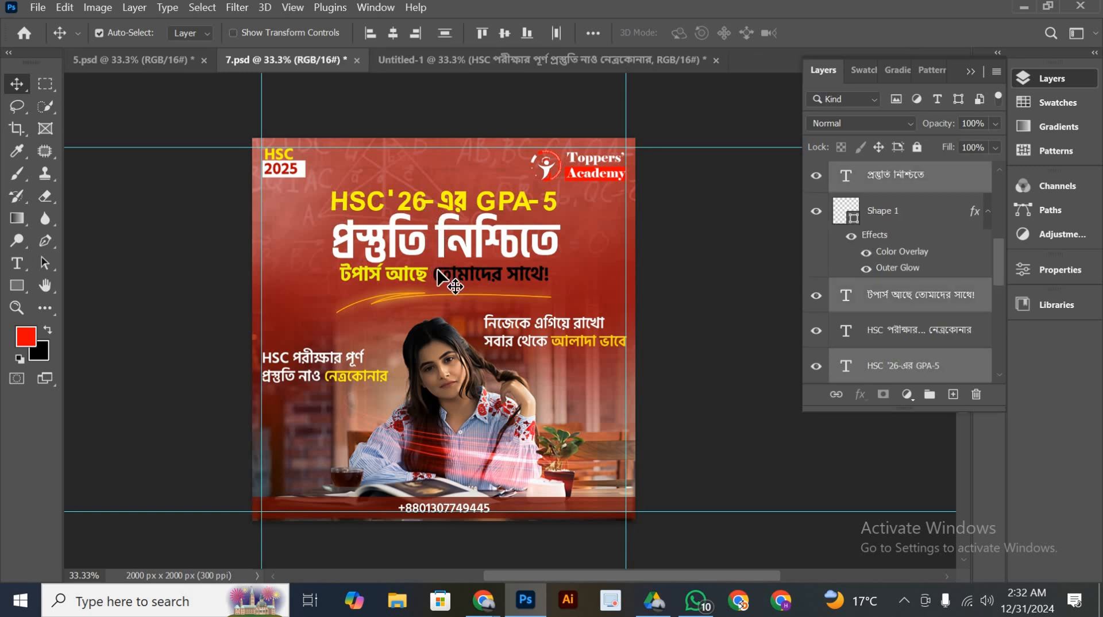
pyautogui.moveTo(437, 269); pyautogui.dragTo(465, 229)
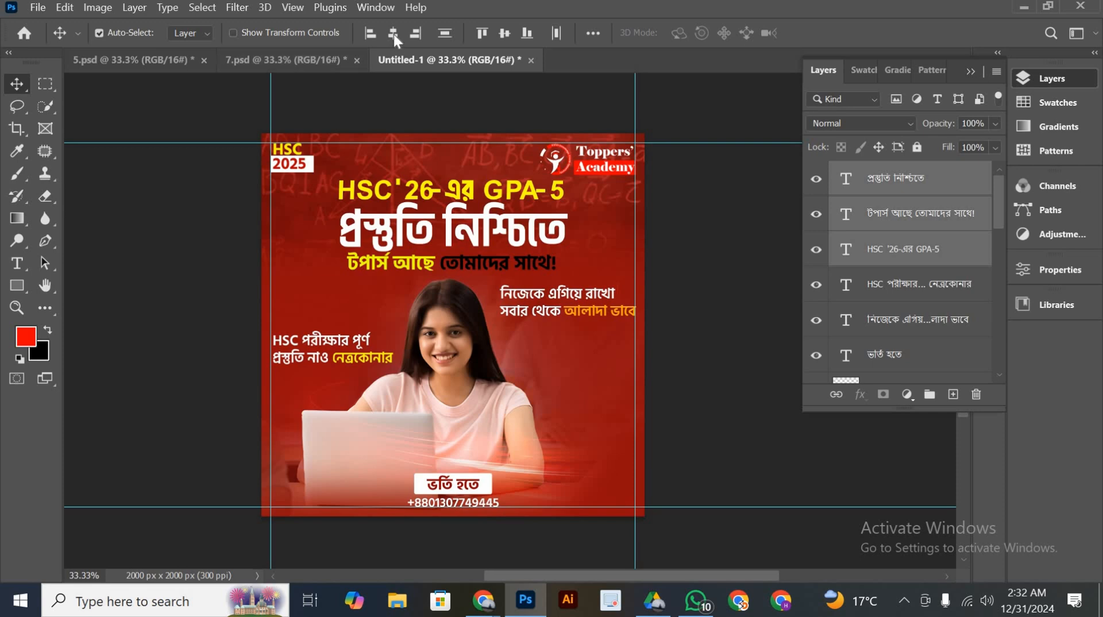
pyautogui.click(392, 32)
# Review the poster layout and check the text color of the HSC '26-এর GPA-5 headline
pyautogui.scroll(-3, 635, 394)
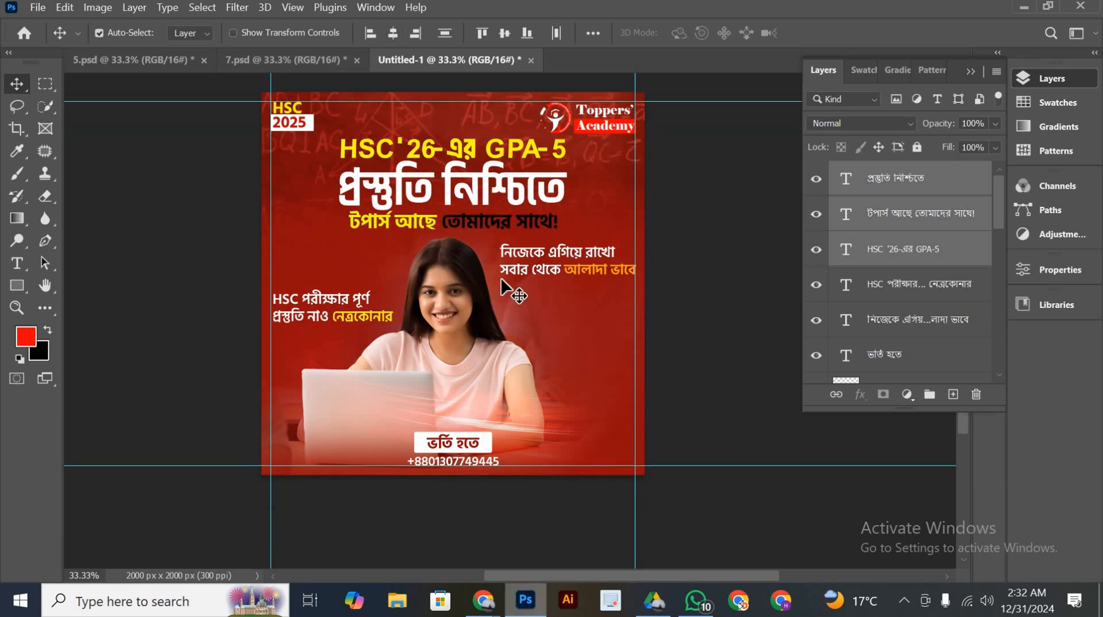
pyautogui.scroll(-3, 571, 352)
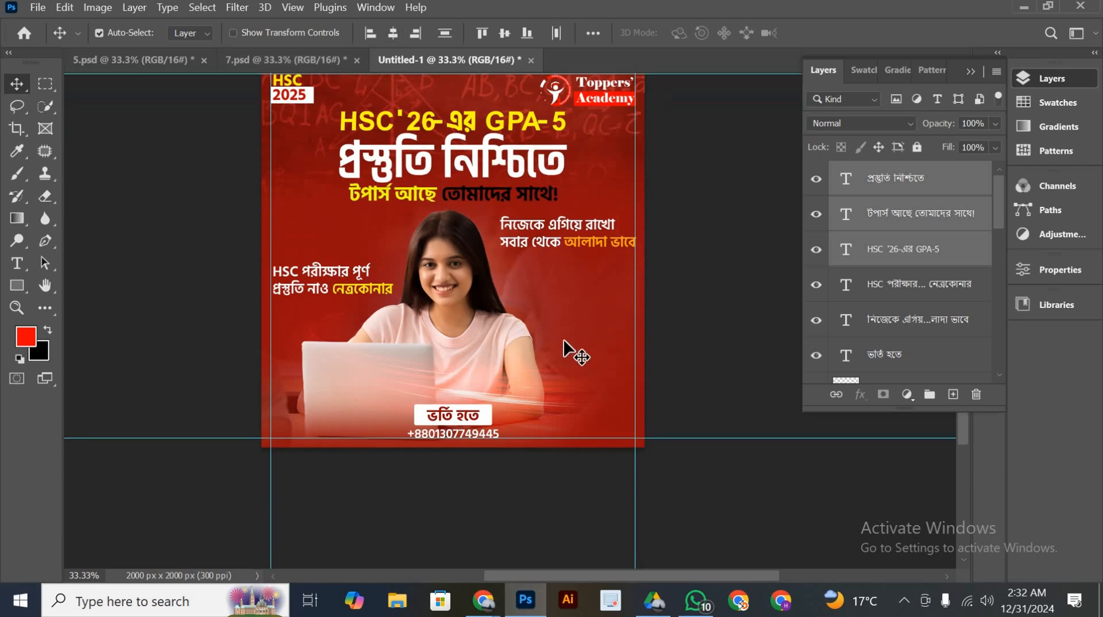
pyautogui.scroll(5, 564, 343)
pyautogui.scroll(3, 722, 289)
pyautogui.click(722, 289)
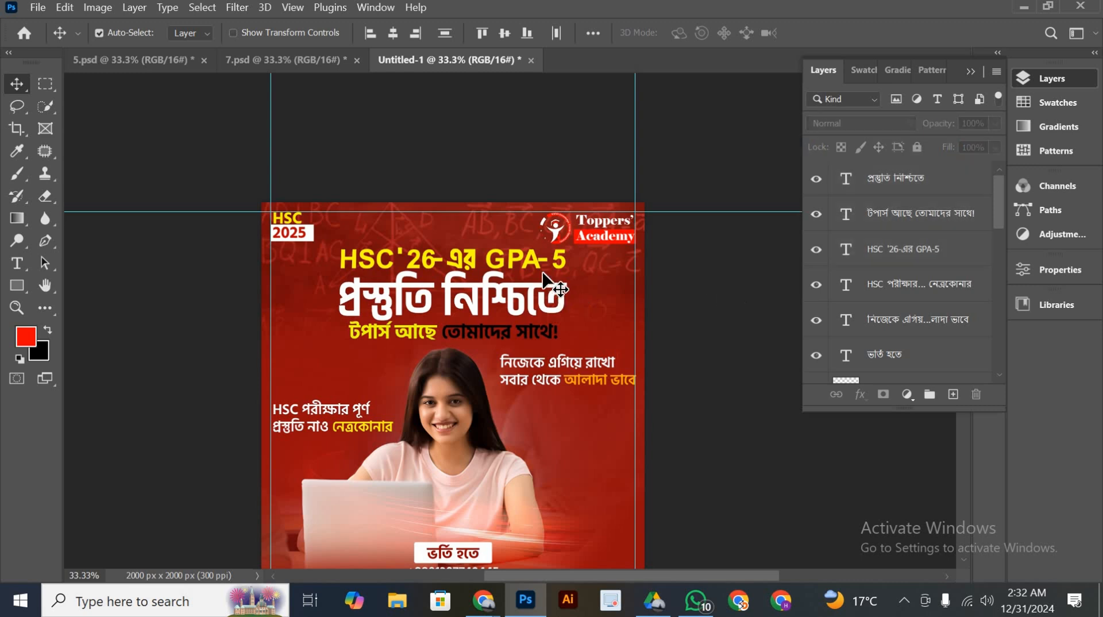
pyautogui.doubleClick(527, 259)
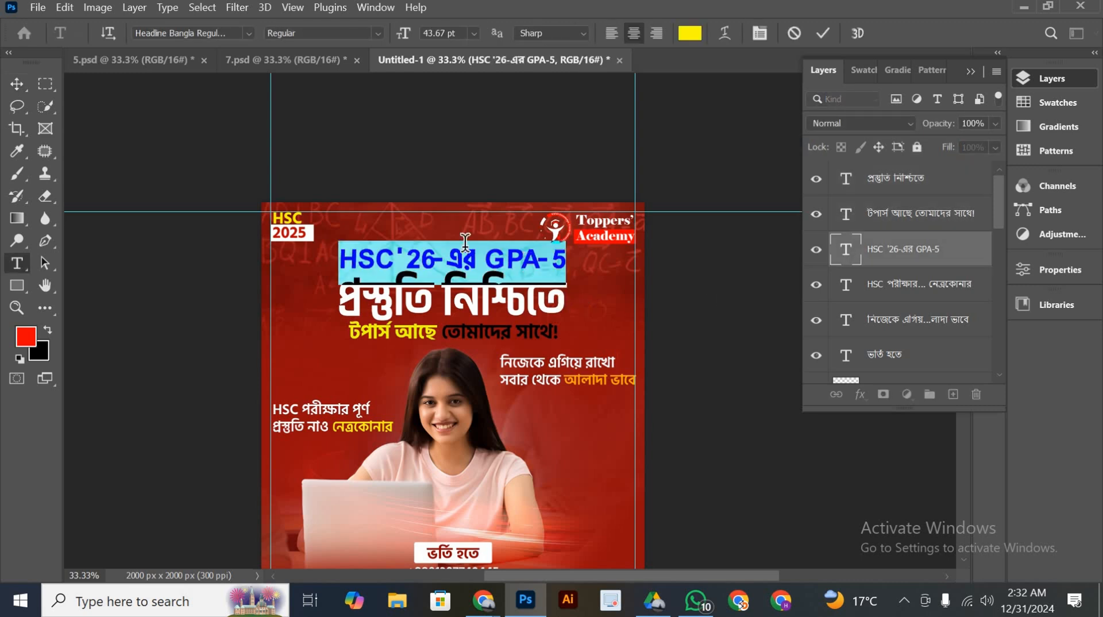
pyautogui.click(689, 35)
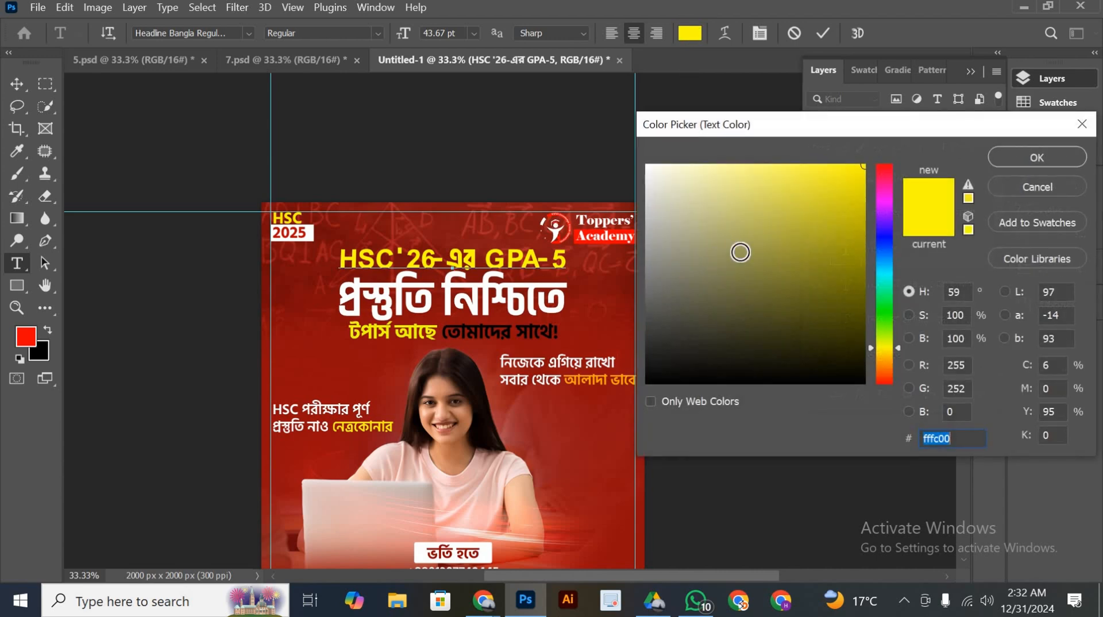
pyautogui.click(1011, 152)
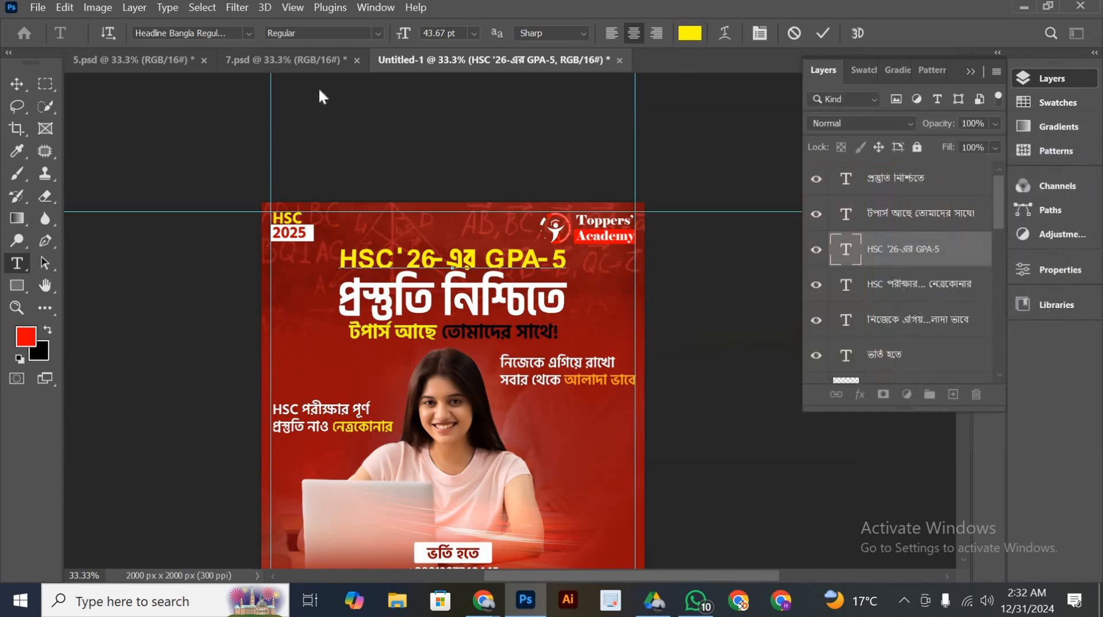
pyautogui.click(822, 33)
pyautogui.press('v')
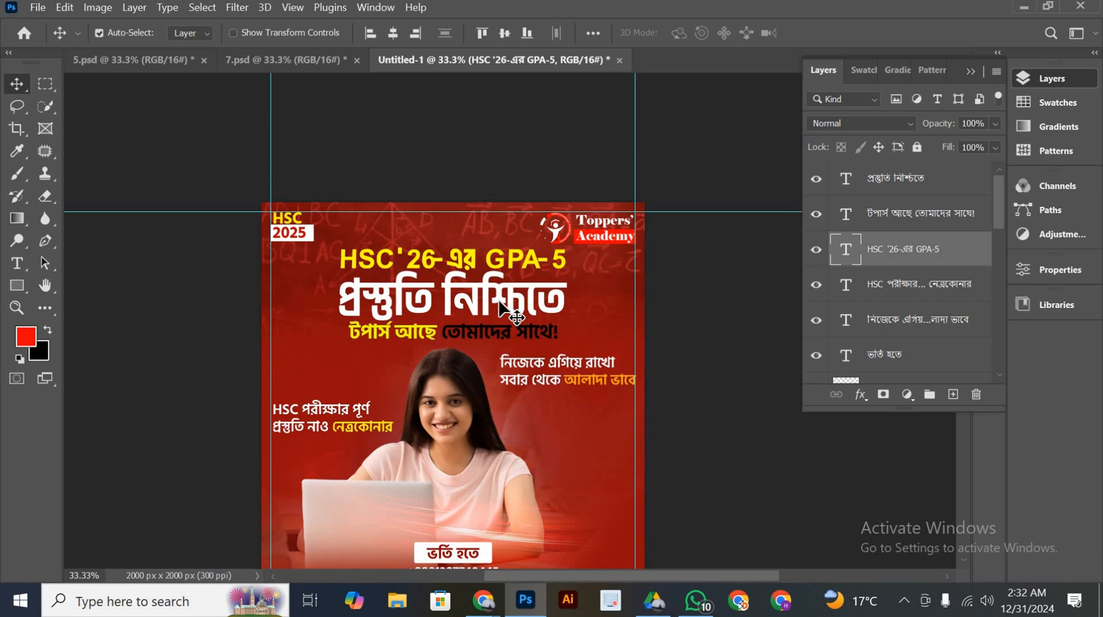
# Check the text colors of the প্রস্তুতি নিশ্চিতে line and the টপার্স আছে part of the headline
pyautogui.doubleClick(505, 310)
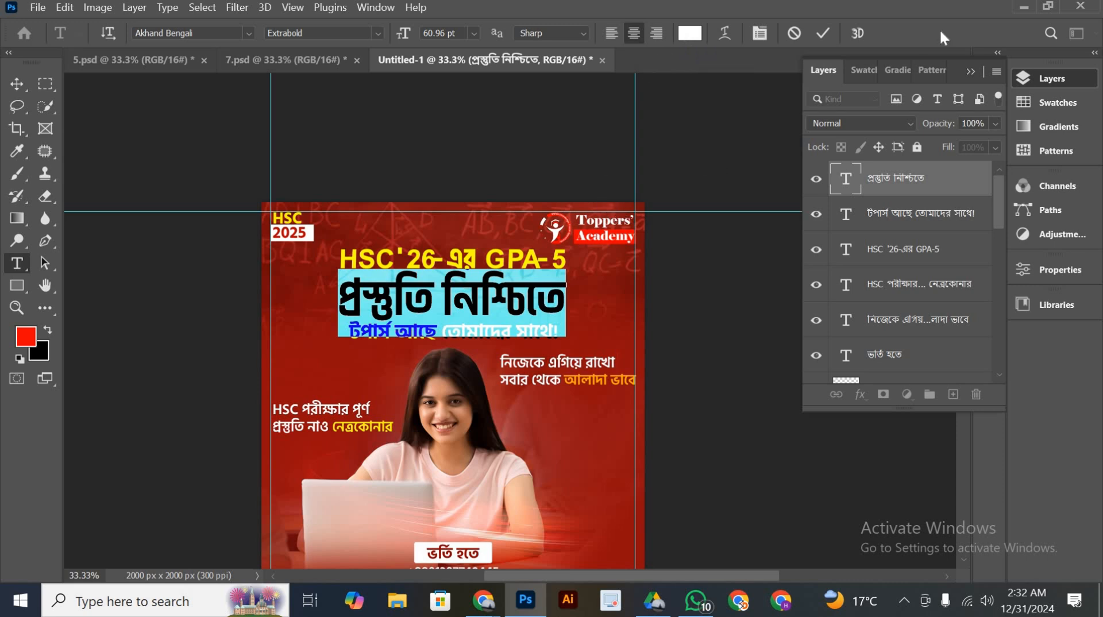
pyautogui.click(832, 33)
pyautogui.press('v')
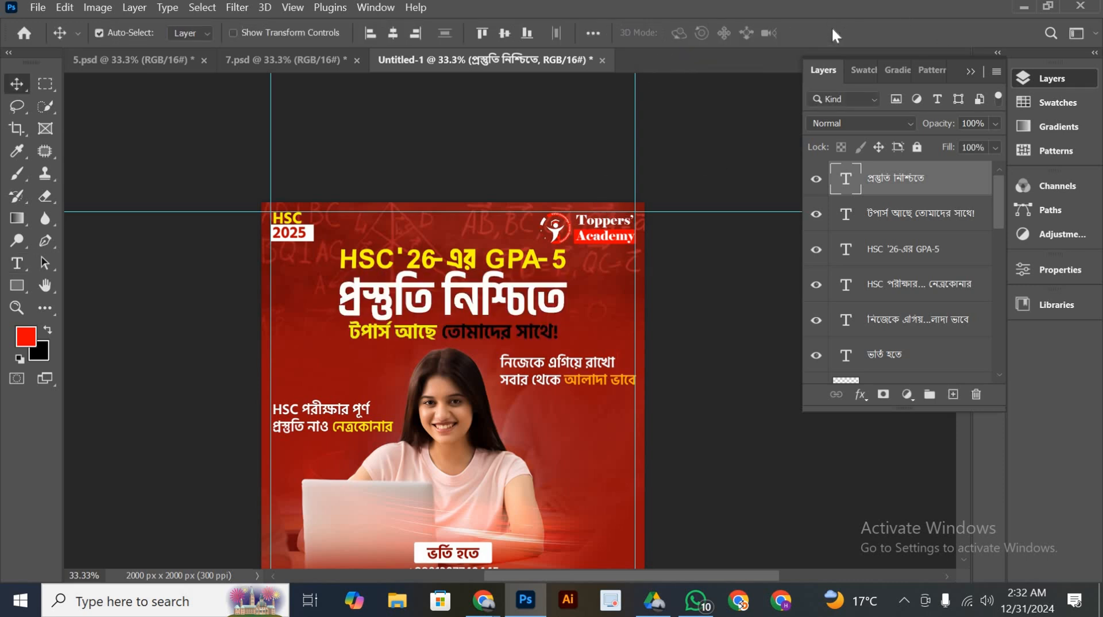
pyautogui.click(494, 333)
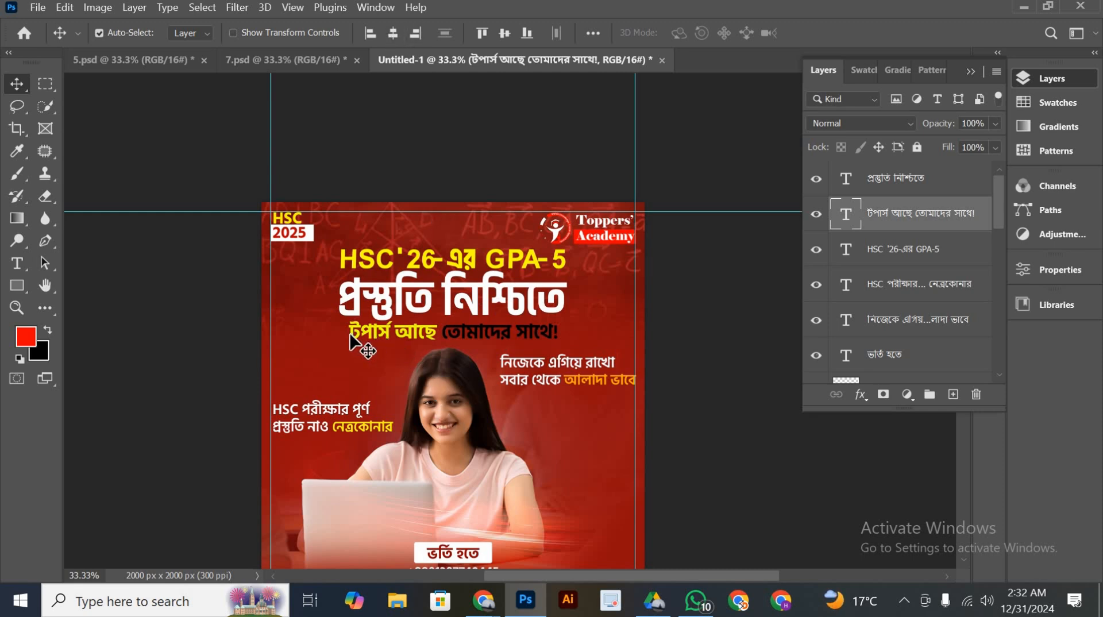
pyautogui.doubleClick(428, 339)
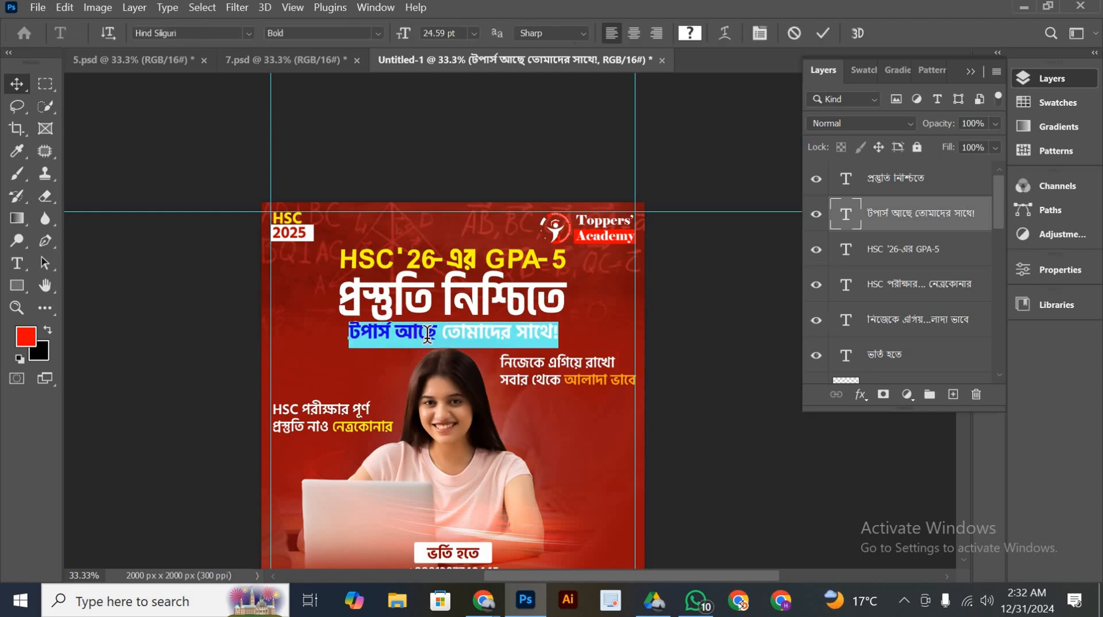
pyautogui.click(436, 337)
pyautogui.hotkey('shift', 'Home')
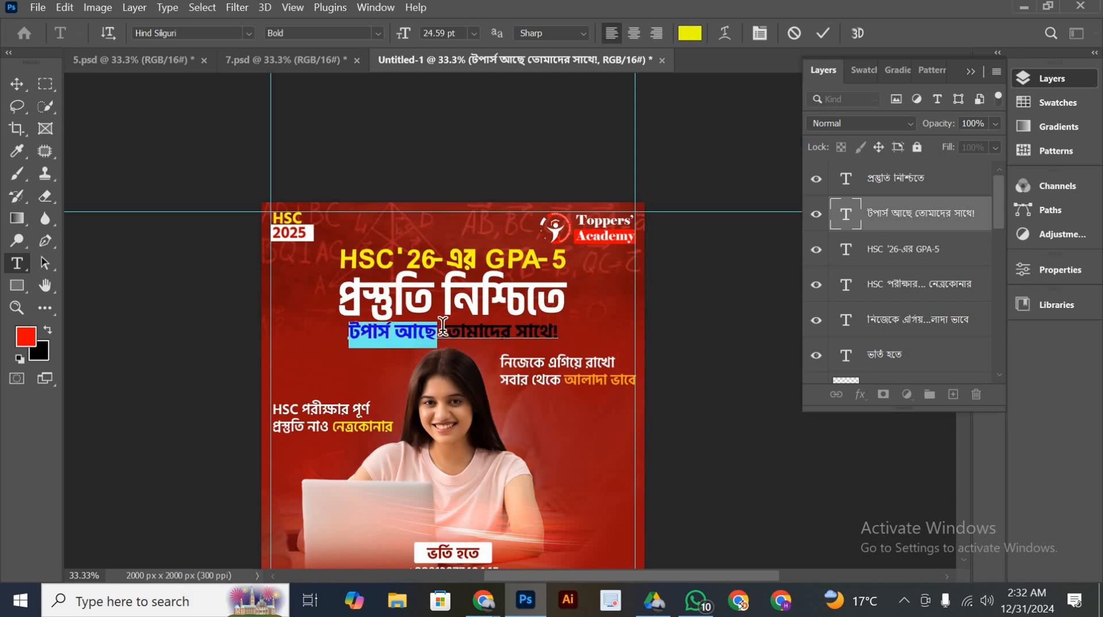
pyautogui.click(821, 35)
pyautogui.press('v')
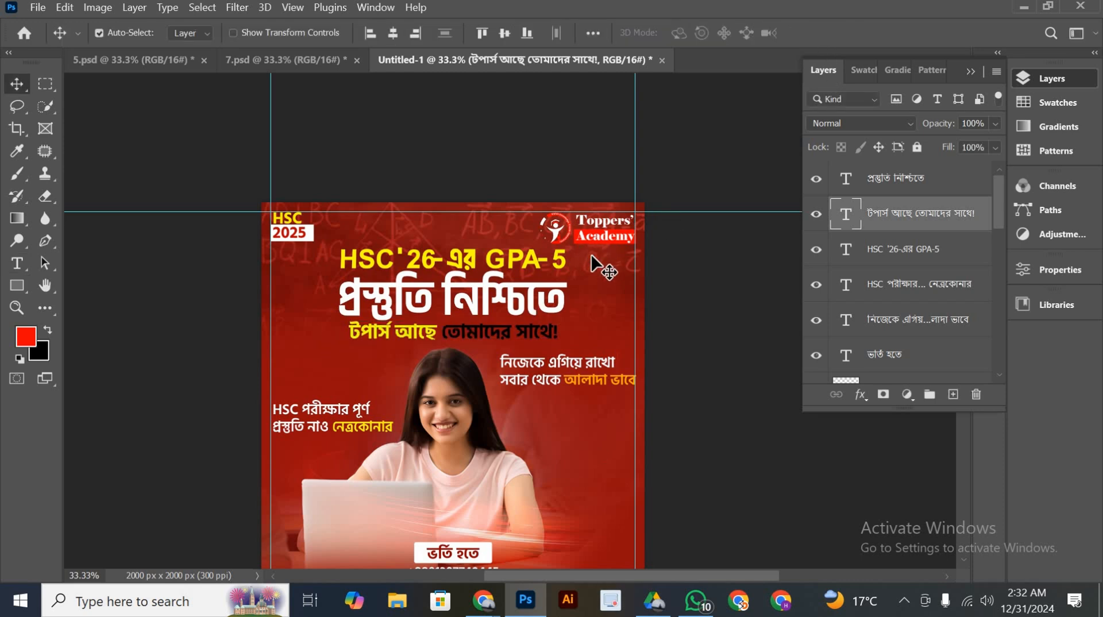
# Compare the Untitled-1 poster layout with the earlier poster in 7.psd
pyautogui.scroll(-2, 597, 265)
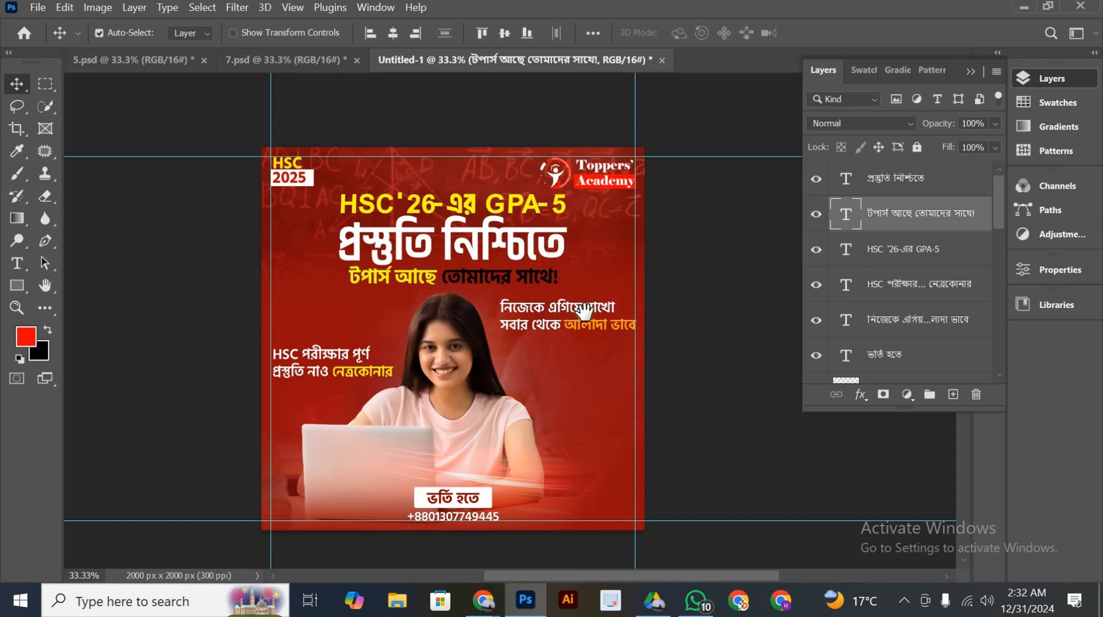
pyautogui.hscroll(2, 584, 312)
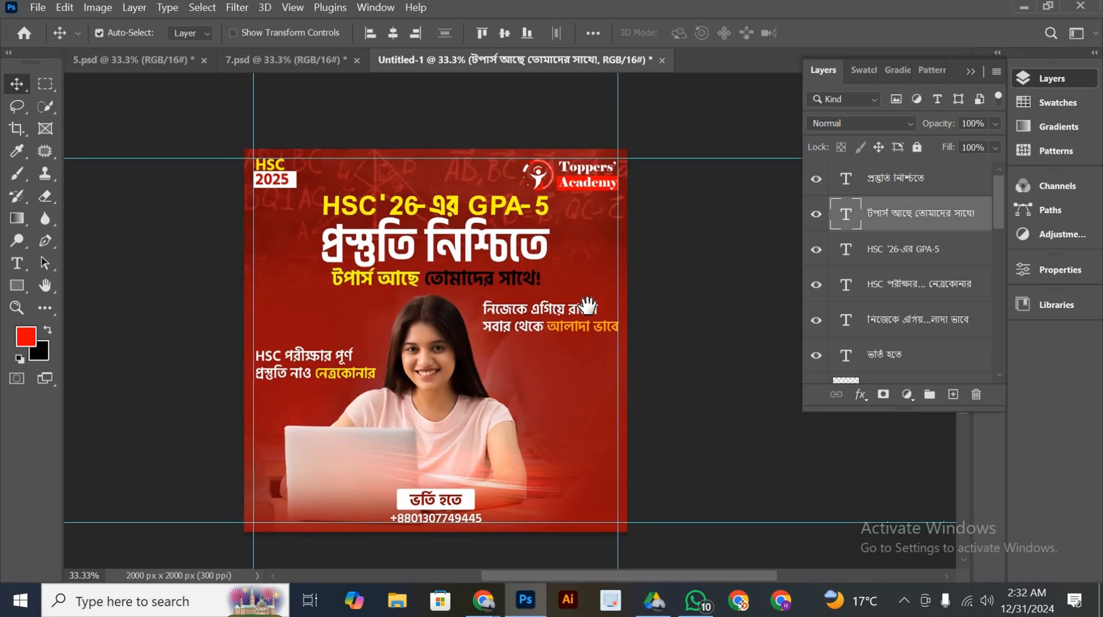
pyautogui.moveTo(587, 306); pyautogui.dragTo(607, 297)
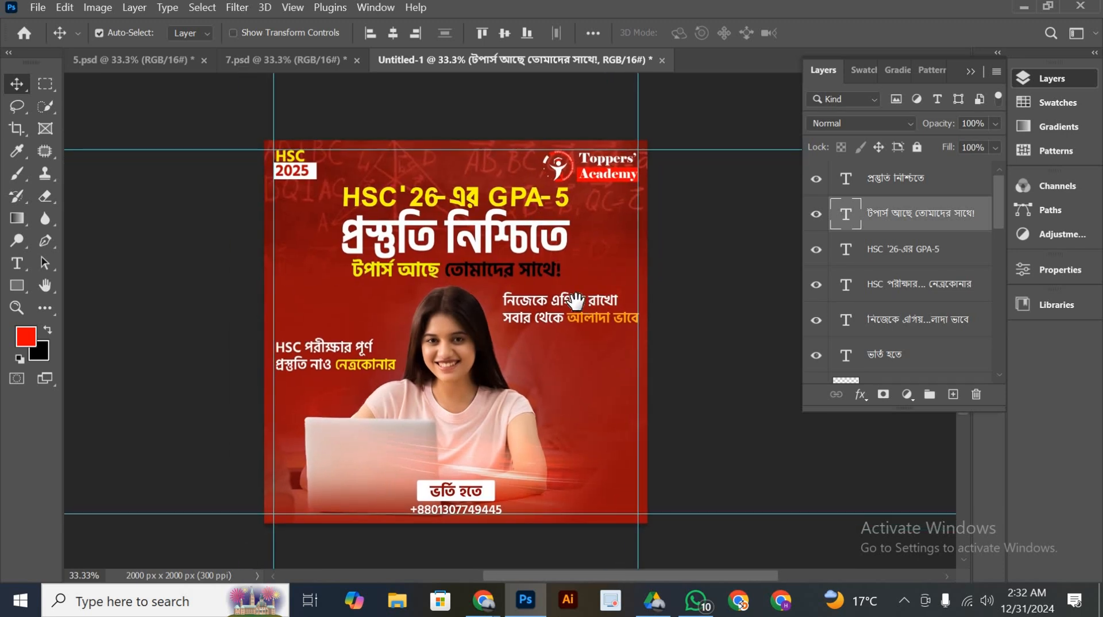
pyautogui.click(305, 63)
pyautogui.scroll(-2, 534, 313)
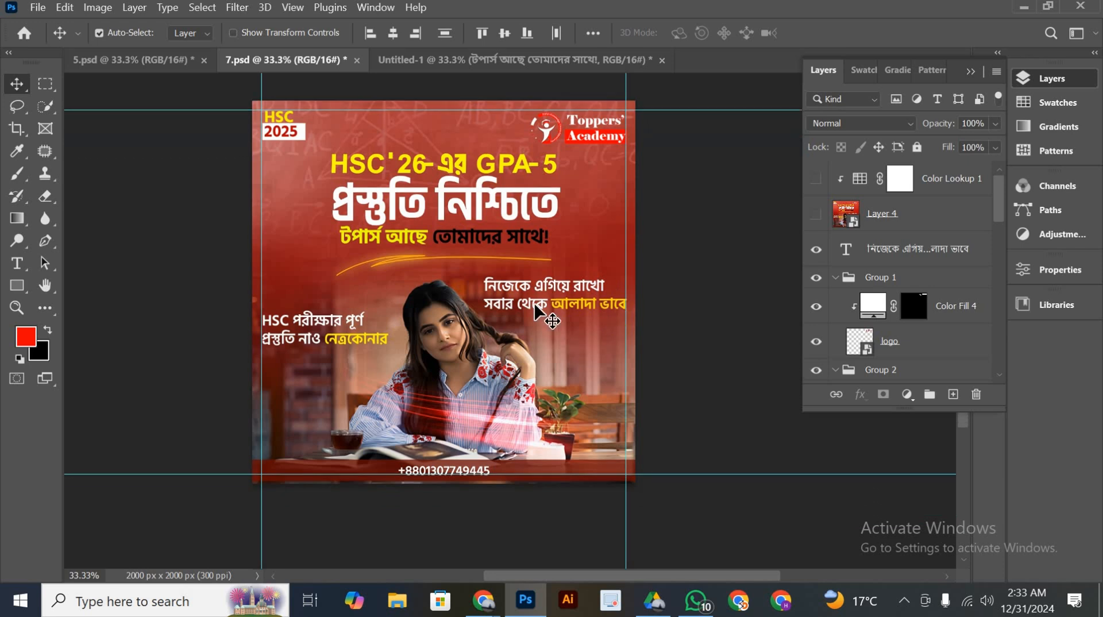
pyautogui.click(535, 62)
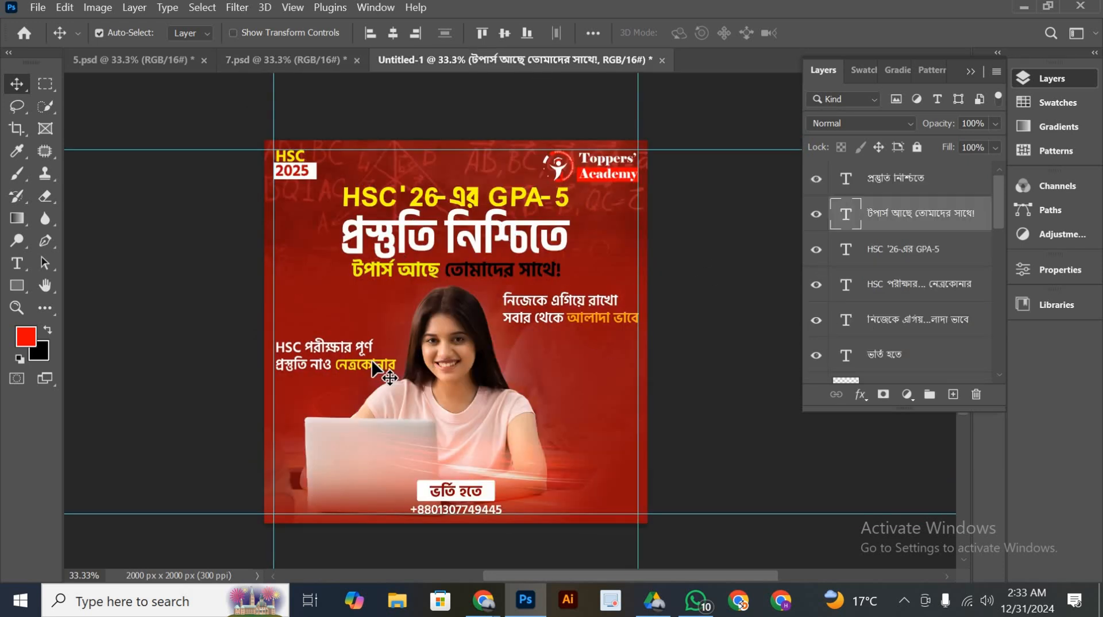
# Move the HSC পরীক্ষার পূর্ণ slogan slightly down and left so its edge meets the left guide
pyautogui.moveTo(371, 365); pyautogui.dragTo(370, 371)
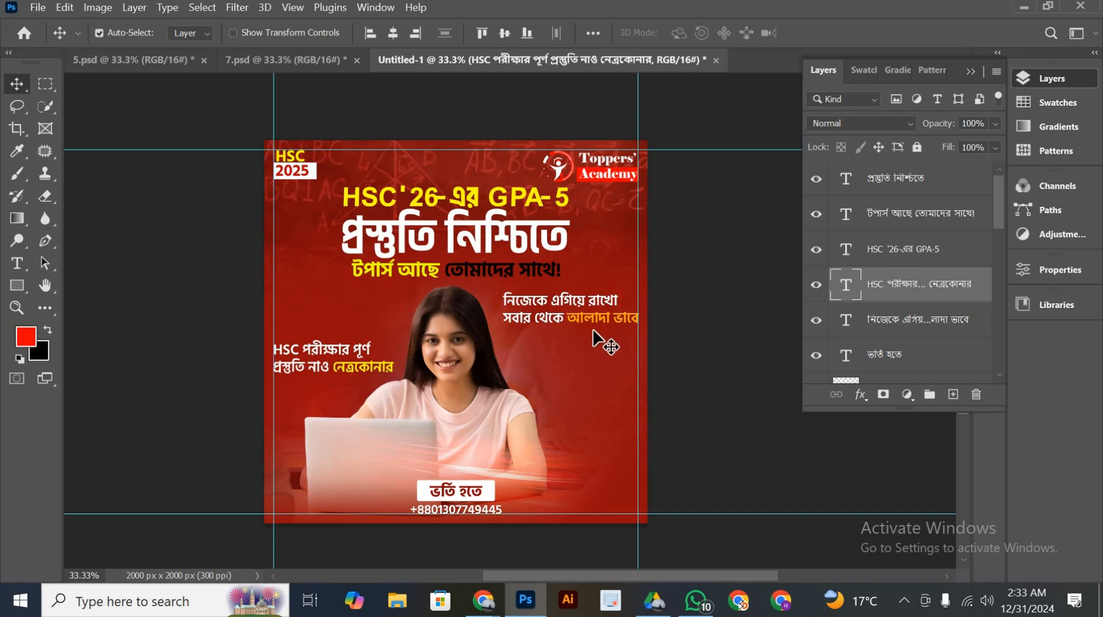
pyautogui.click(596, 333)
pyautogui.moveTo(595, 327); pyautogui.dragTo(594, 326)
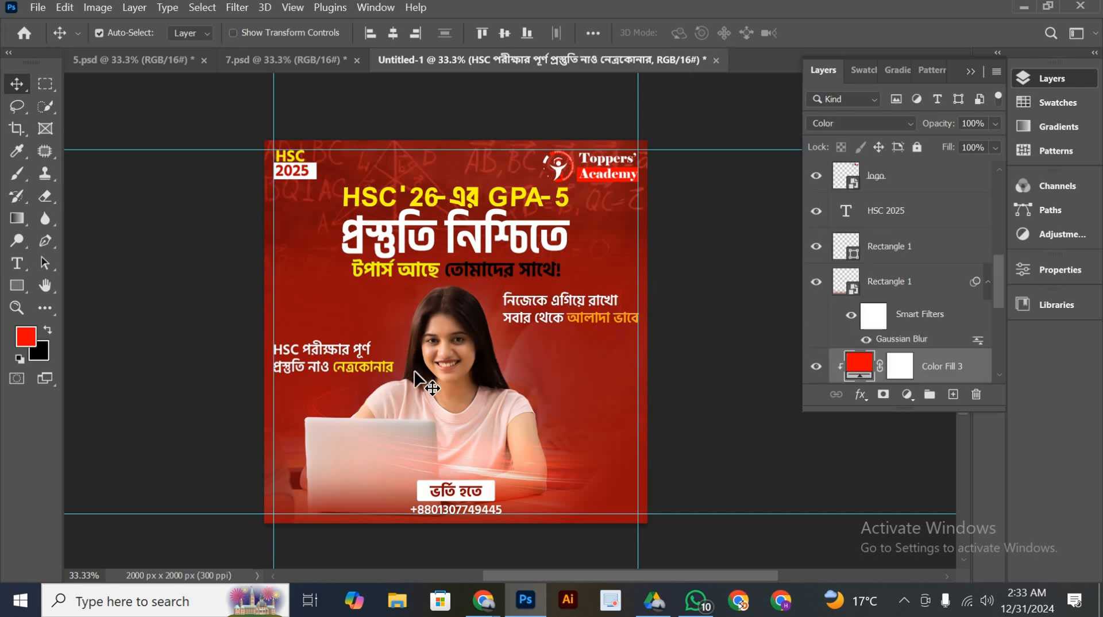
# Recolor the word নেত্রকোনার in the HSC পরীক্ষার পূর্ণ slogan to orange #ff9c00, matching আলাদা ভাবে
pyautogui.doubleClick(337, 370)
pyautogui.click(335, 368)
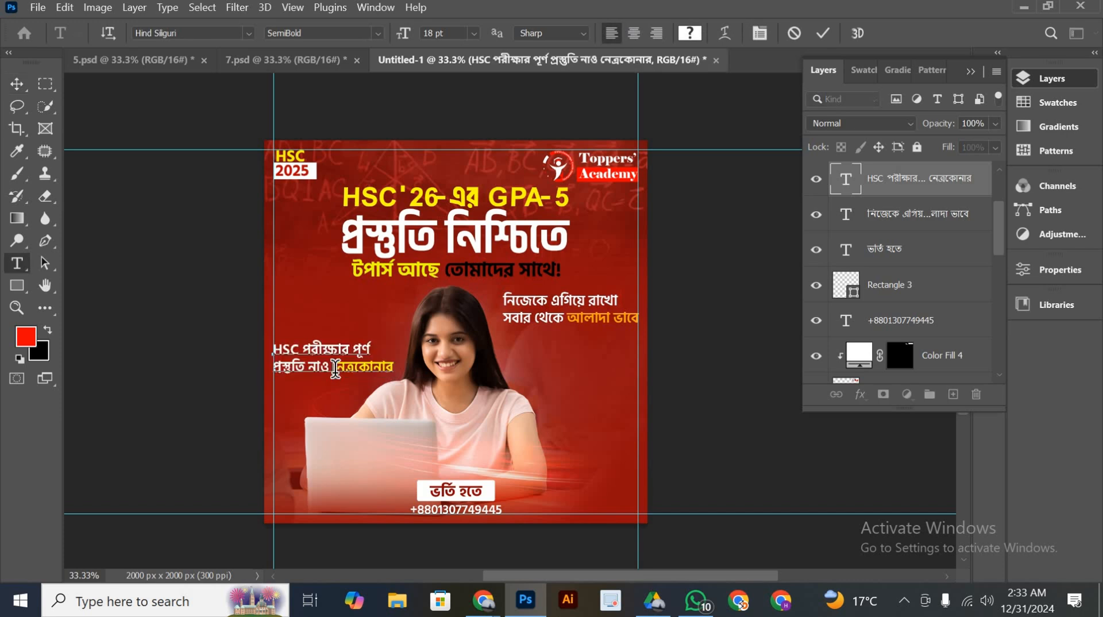
pyautogui.moveTo(367, 369); pyautogui.dragTo(397, 369)
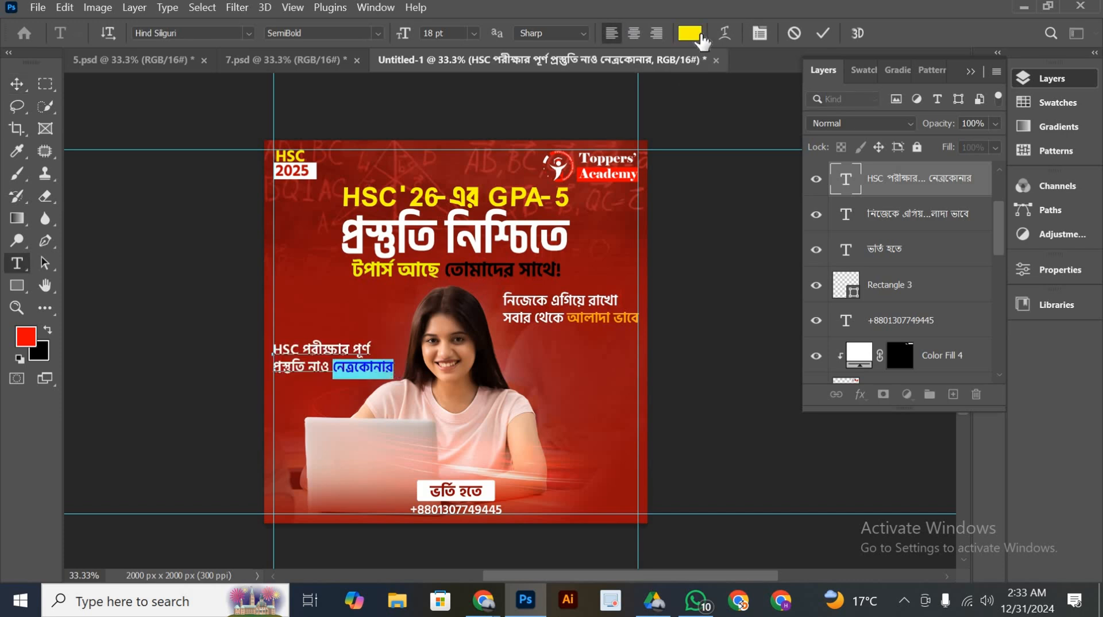
pyautogui.click(701, 35)
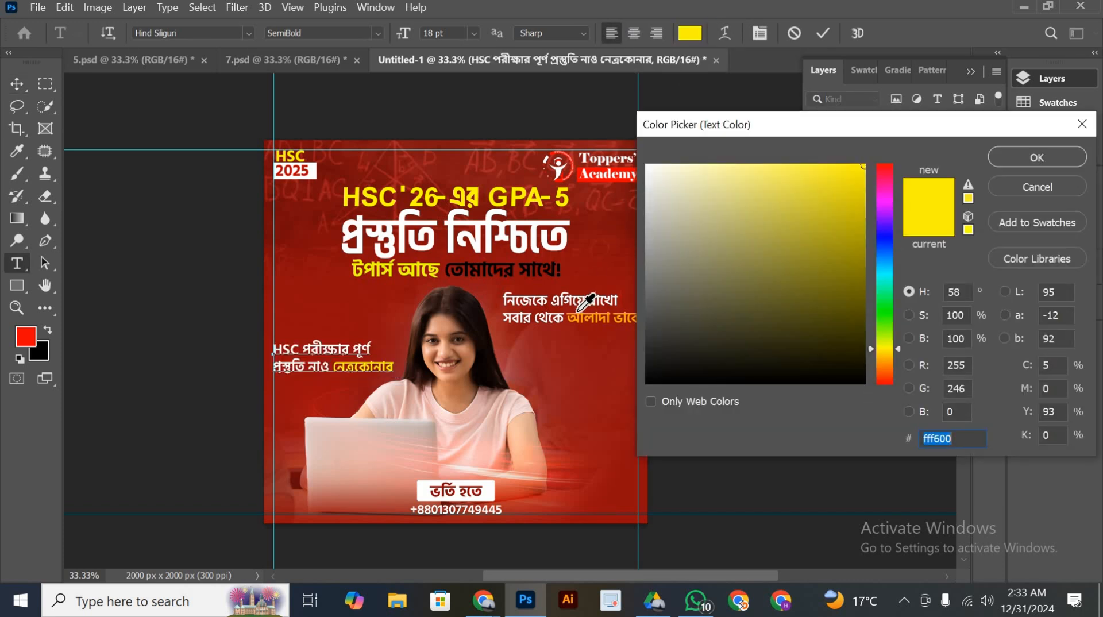
pyautogui.click(574, 313)
pyautogui.click(575, 320)
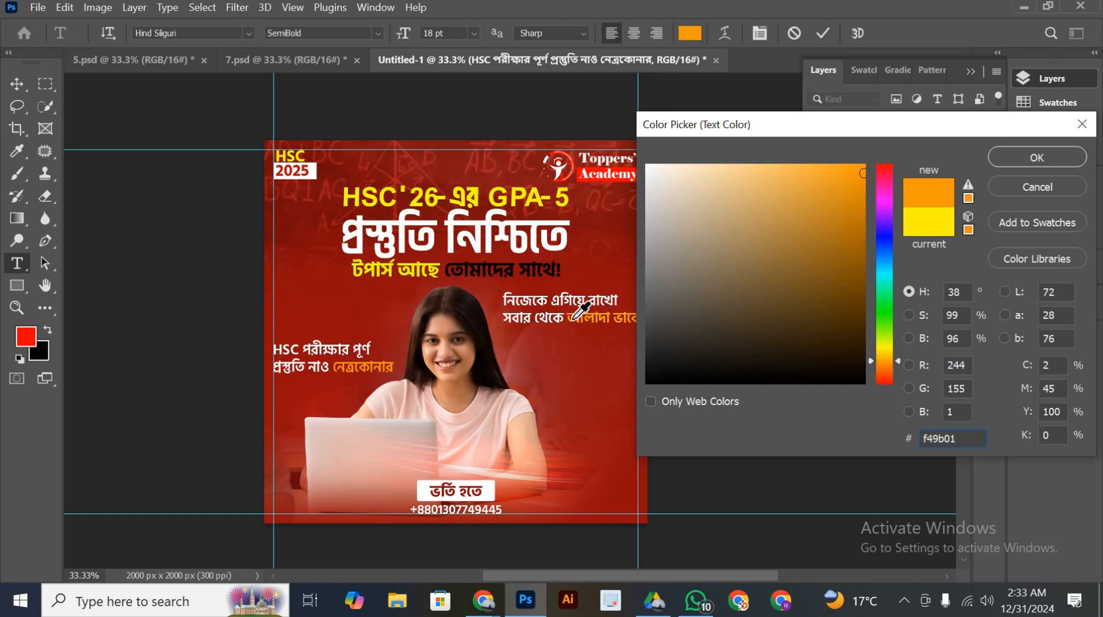
pyautogui.click(573, 316)
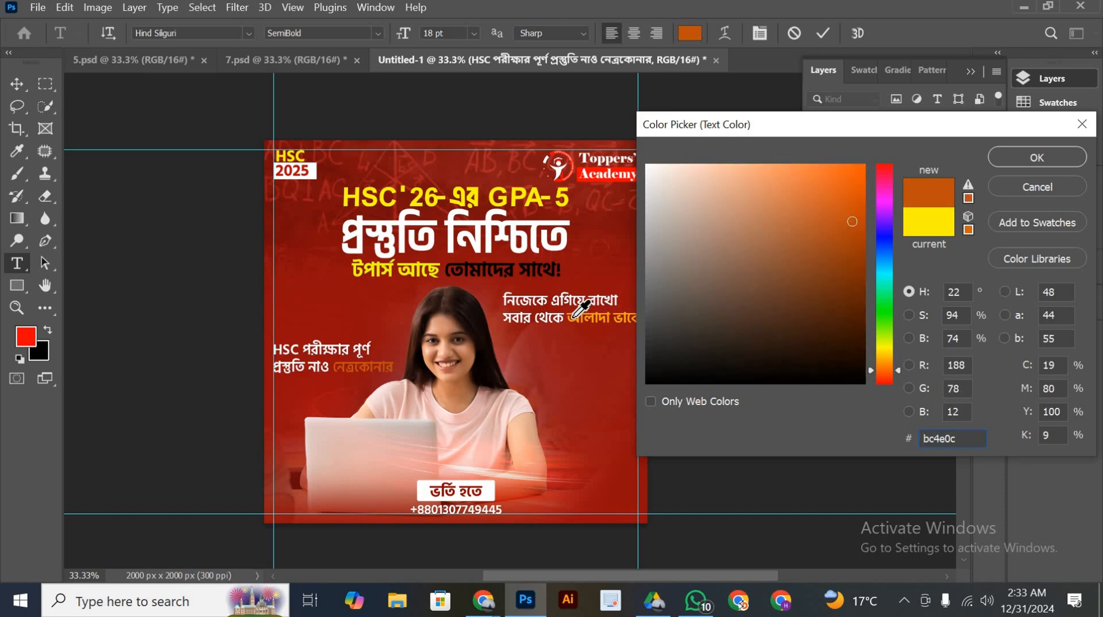
pyautogui.click(576, 317)
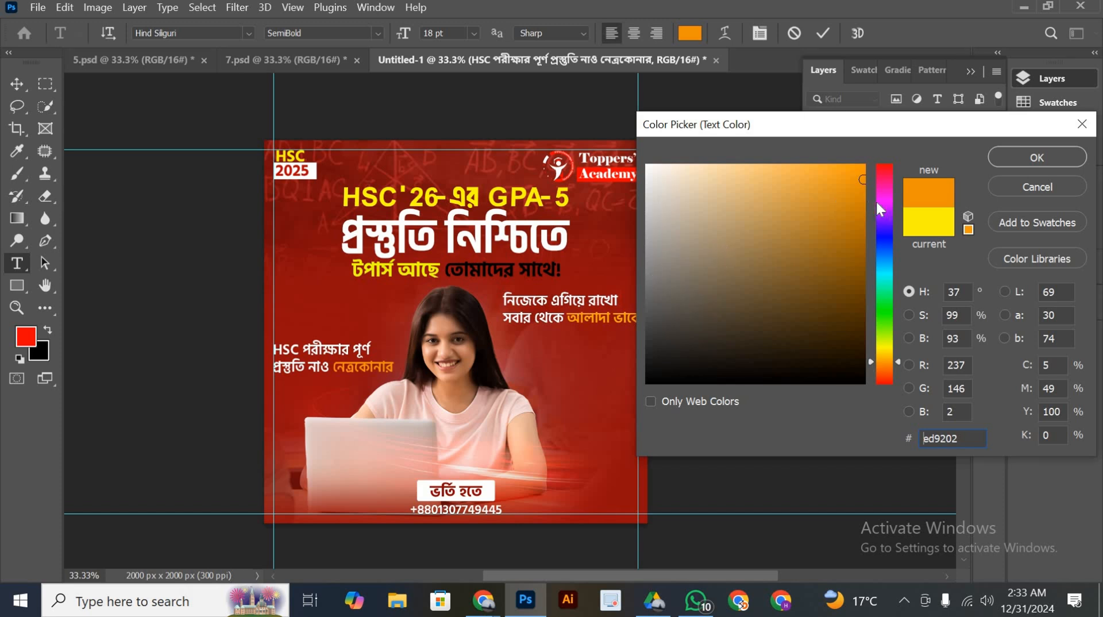
pyautogui.write('ff9c00')
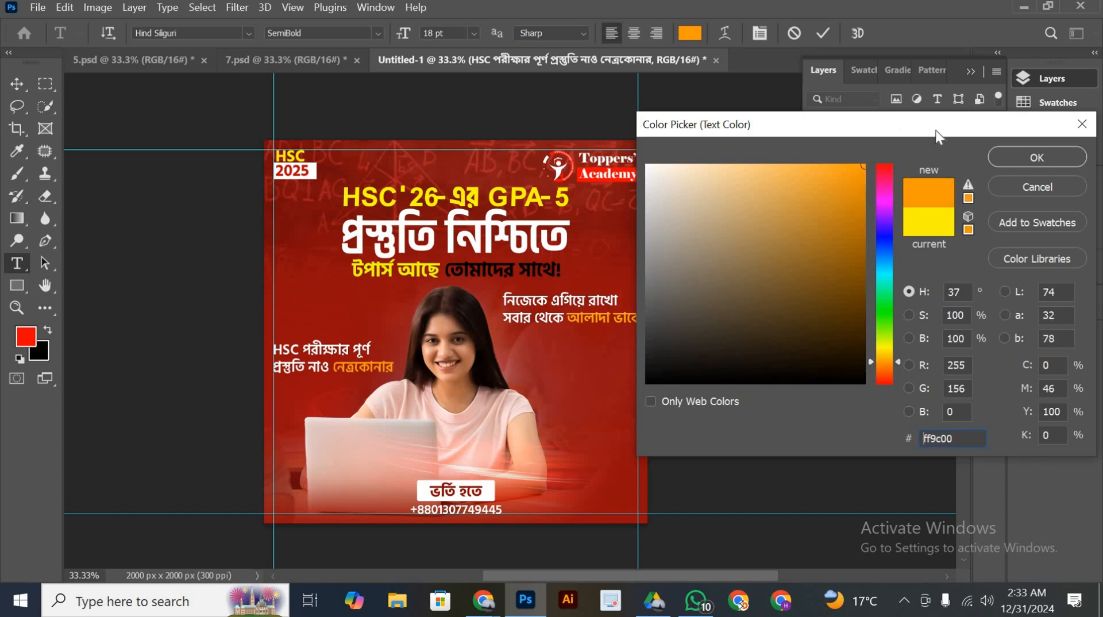
pyautogui.click(1025, 156)
pyautogui.click(823, 33)
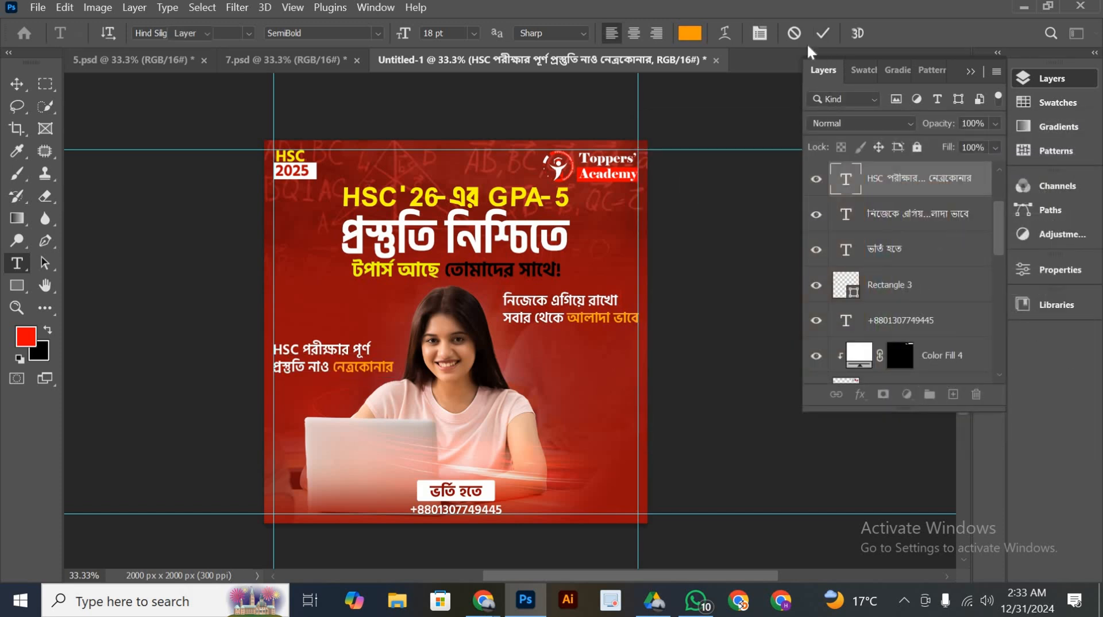
pyautogui.press('v')
# Move the নিজেকে এগিয়ে রাখো slogan slightly down along the right guide, fine-tuning its height with small upward nudges
pyautogui.moveTo(577, 317); pyautogui.dragTo(575, 330)
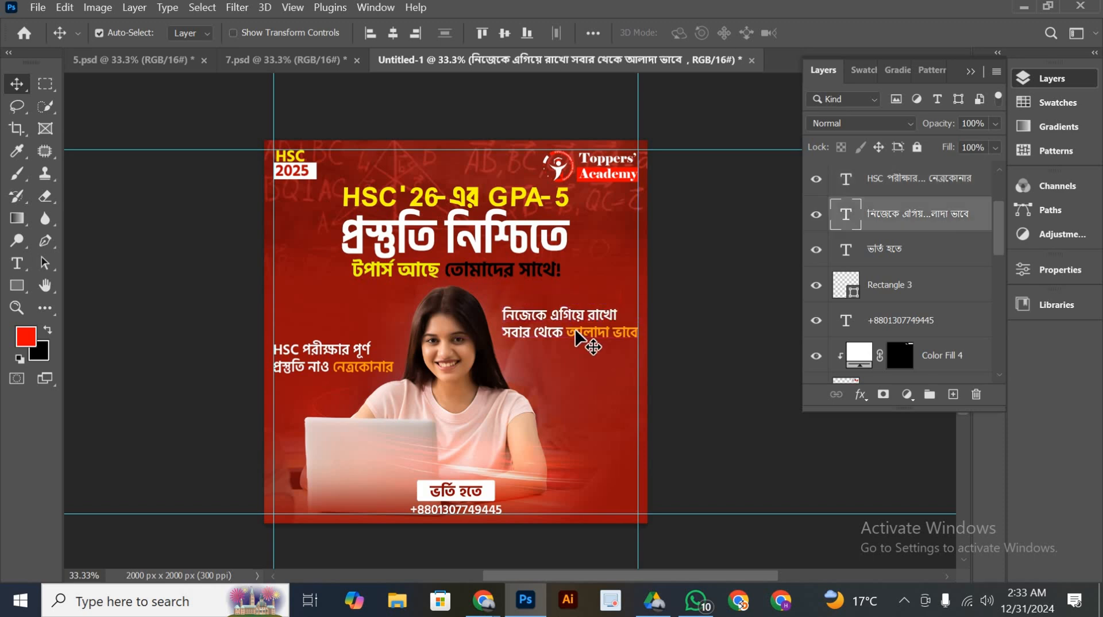
pyautogui.press('Up')
pyautogui.press('Up')
pyautogui.press('Up')
pyautogui.press('Up')
pyautogui.press('Up')
pyautogui.press('Up')
pyautogui.press('Up')
pyautogui.press('Up')
pyautogui.press('Up')
pyautogui.press('Up')
pyautogui.press('Up')
pyautogui.press('Up')
pyautogui.press('Up')
pyautogui.press('Up')
pyautogui.press('Up')
pyautogui.press('Up')
pyautogui.press('Up')
pyautogui.press('Up')
pyautogui.press('Up')
pyautogui.press('Up')
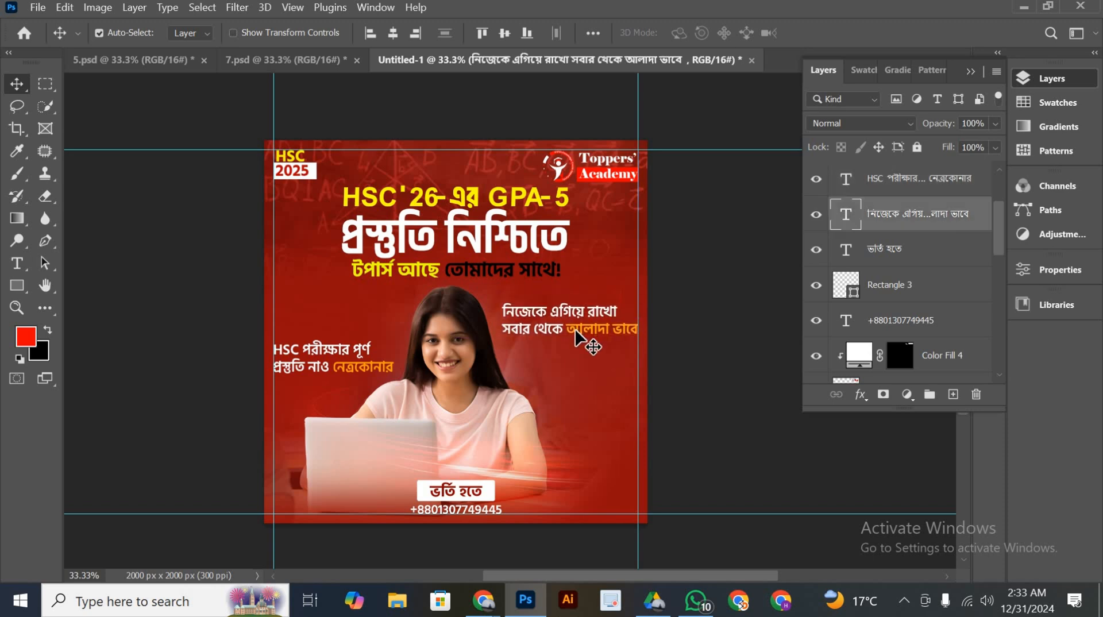
# Review the finished poster layout for spacing and alignment
pyautogui.scroll(-2, 580, 358)
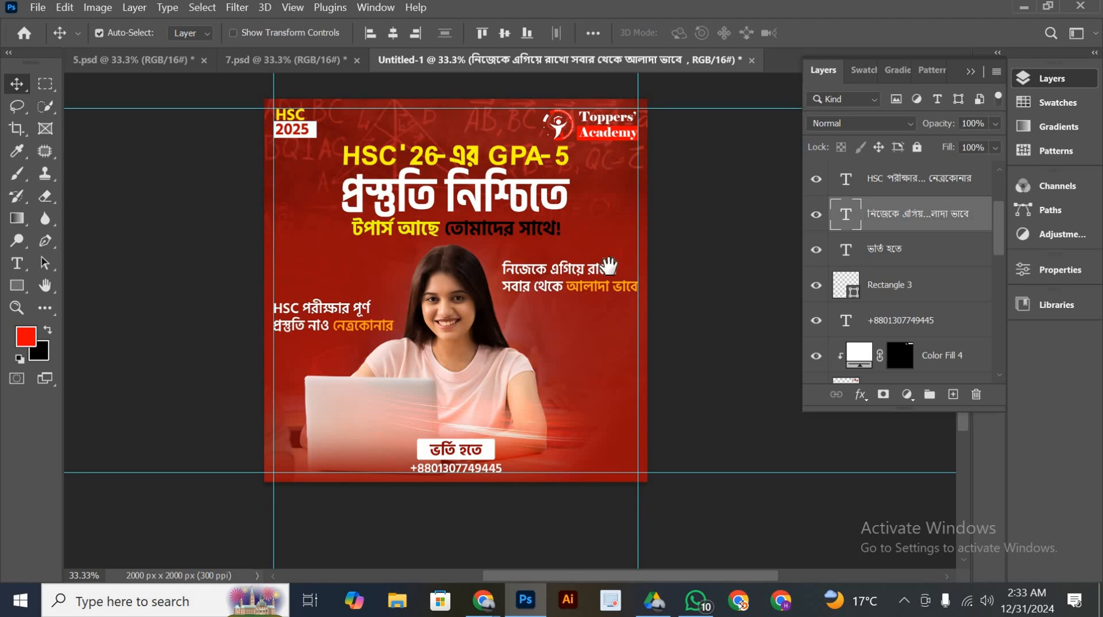
pyautogui.moveTo(606, 267); pyautogui.dragTo(593, 293)
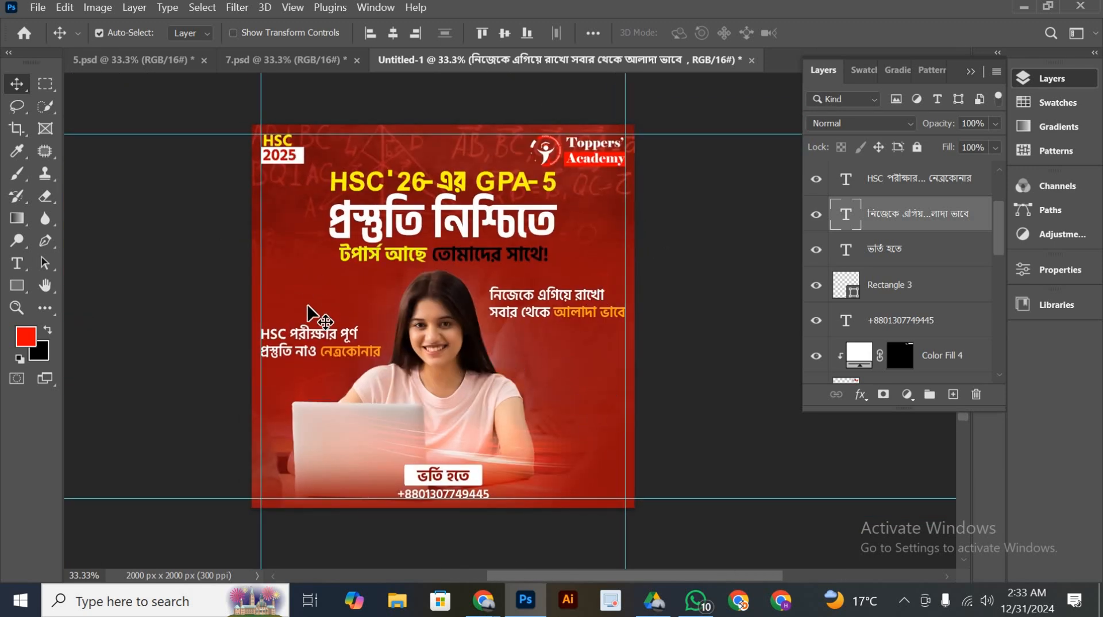
pyautogui.moveTo(605, 437)
pyautogui.mouseDown()
pyautogui.moveTo(641, 431)
pyautogui.moveTo(626, 439)
pyautogui.mouseUp()
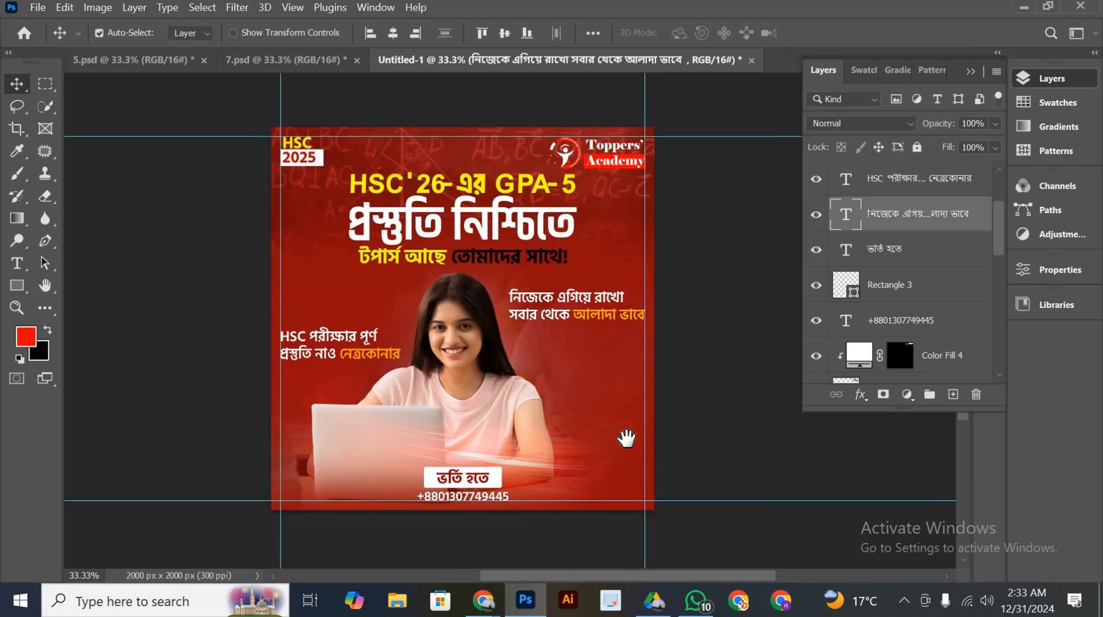
pyautogui.scroll(-2, 563, 439)
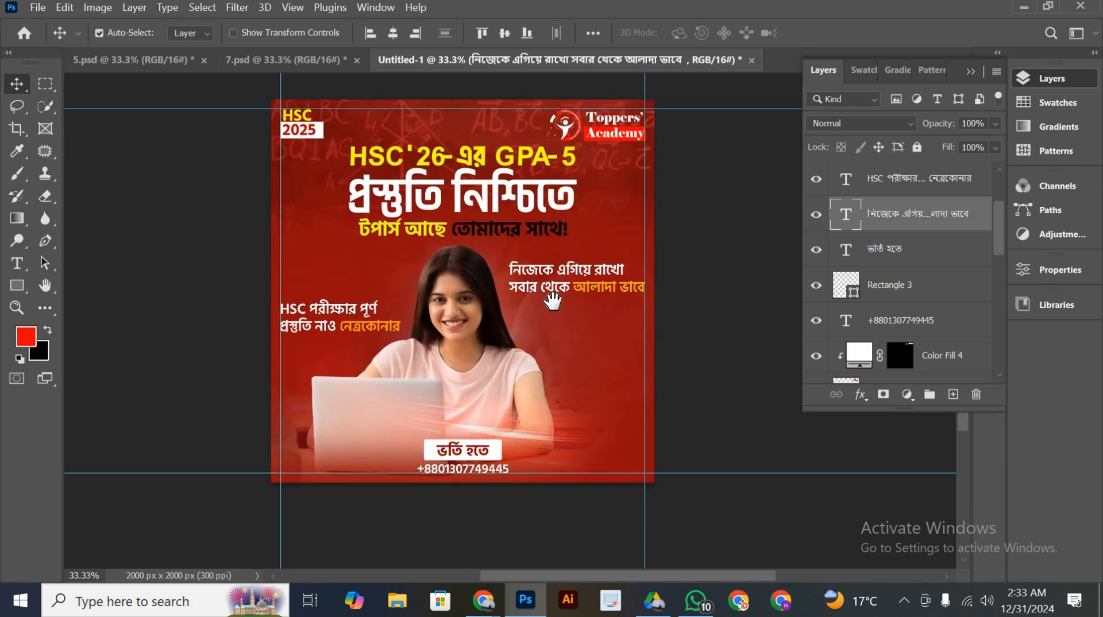
pyautogui.scroll(3, 537, 344)
pyautogui.scroll(-1, 543, 343)
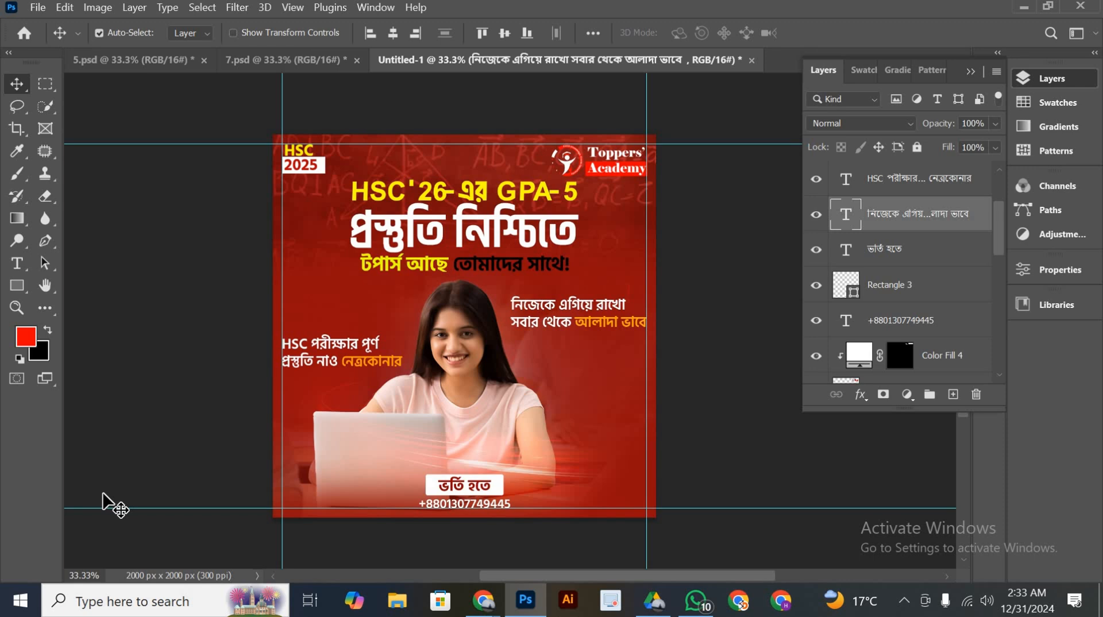
# Select the প্রস্তুতি নিশ্চিতে layer and export the poster for the web as a 2000 x 2000 px PNG-24
pyautogui.scroll(3, 937, 196)
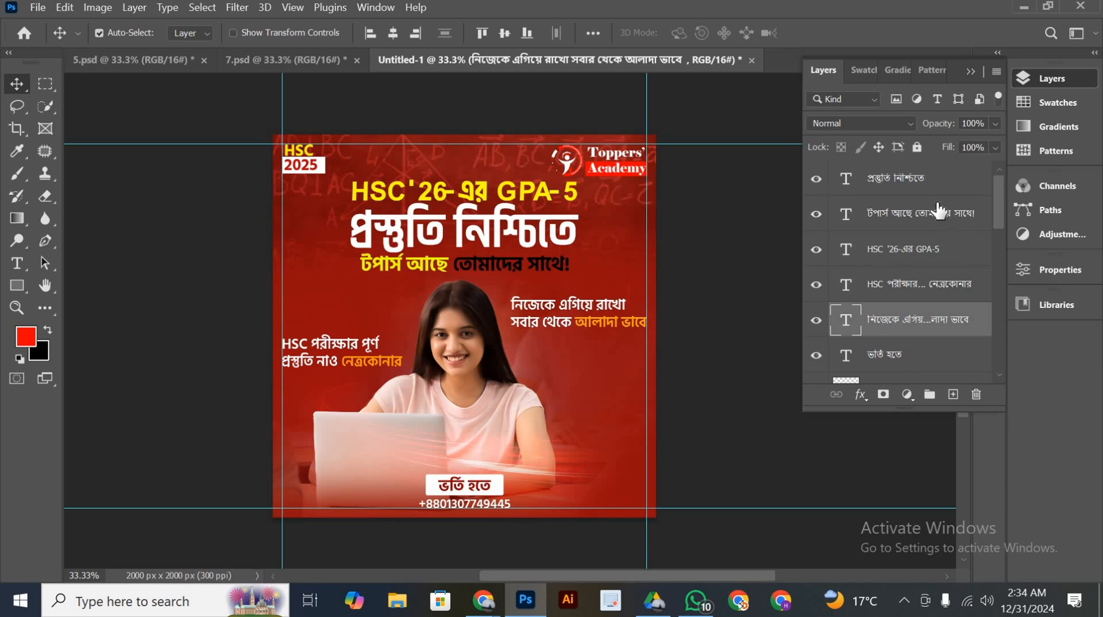
pyautogui.click(913, 189)
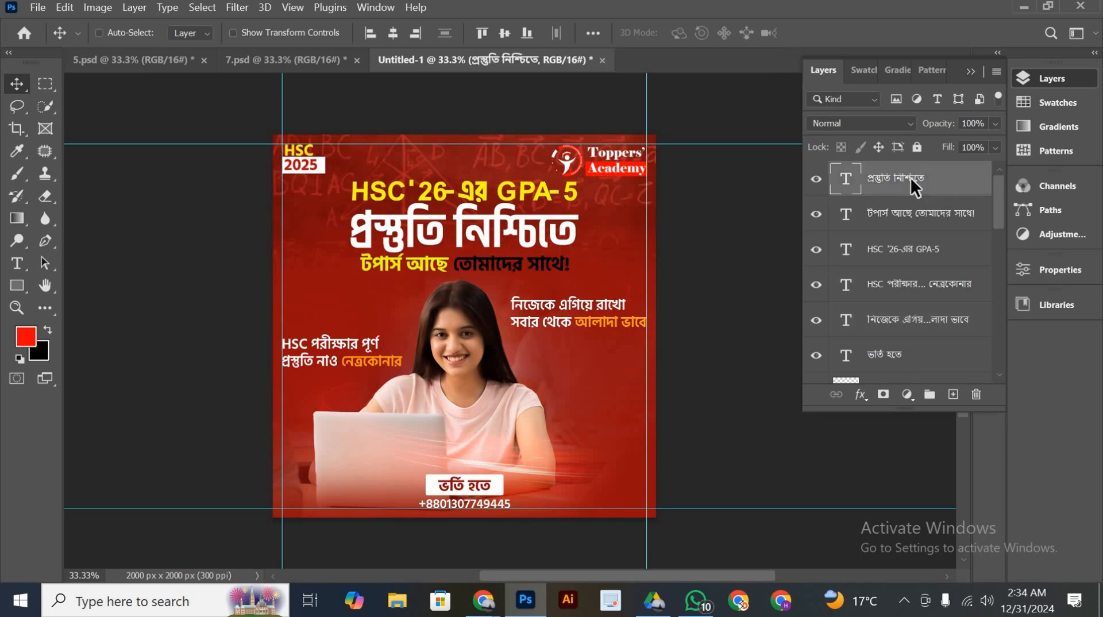
pyautogui.hotkey('ctrl', 'alt', 'shift', 's')
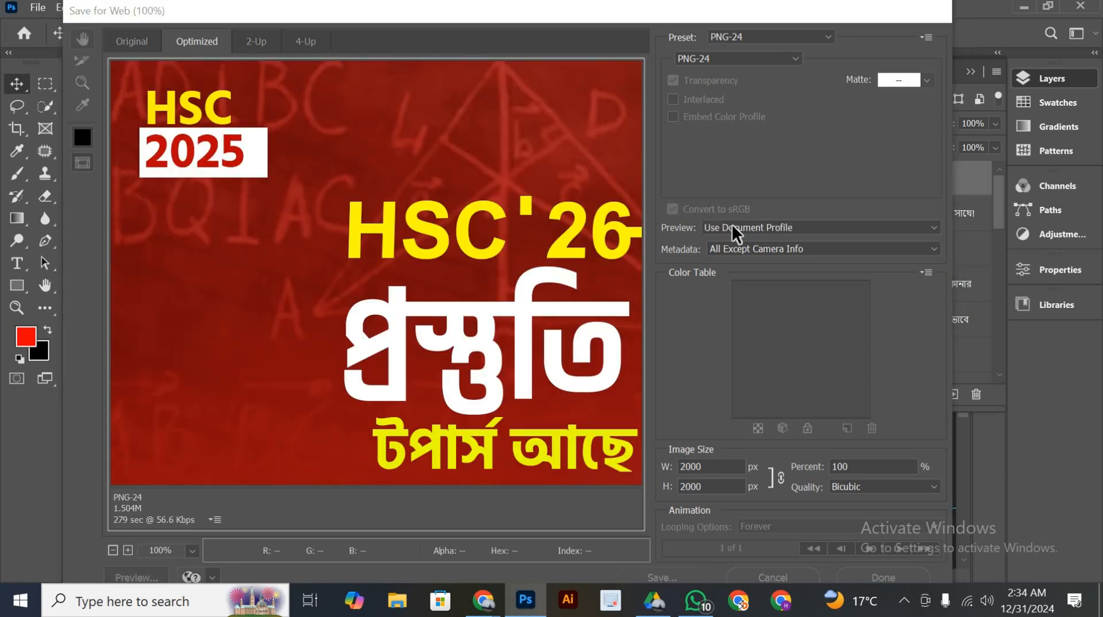
pyautogui.scroll(2, 513, 298)
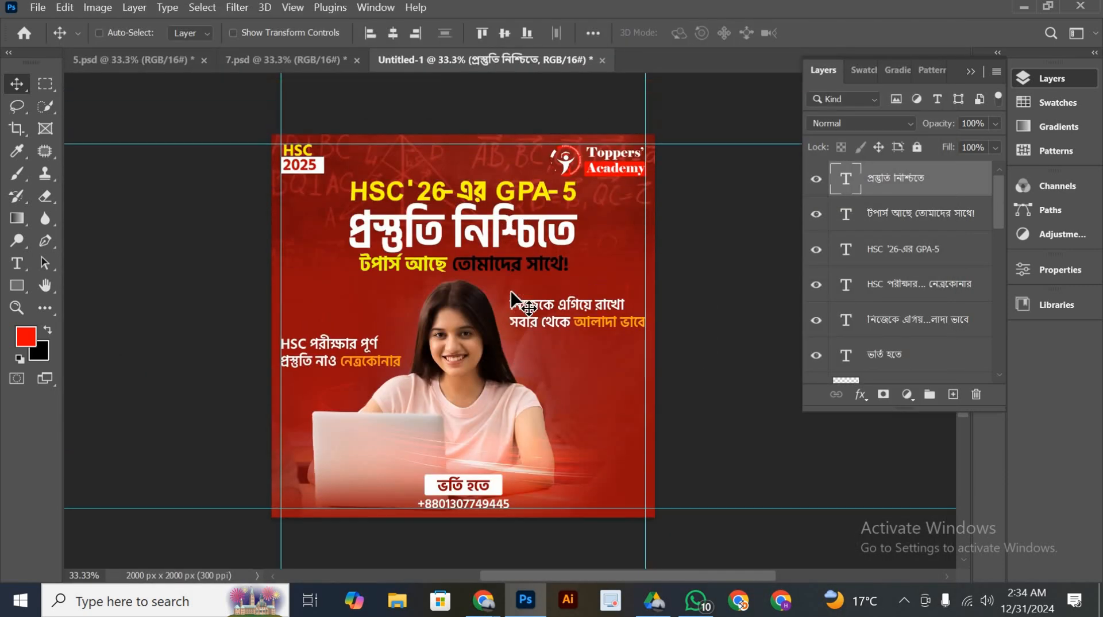
# Save the poster as a Photoshop PSD file named 8 in D:\All\HR\ED, keeping the default format options
pyautogui.hotkey('ctrl', 'shift', 's')
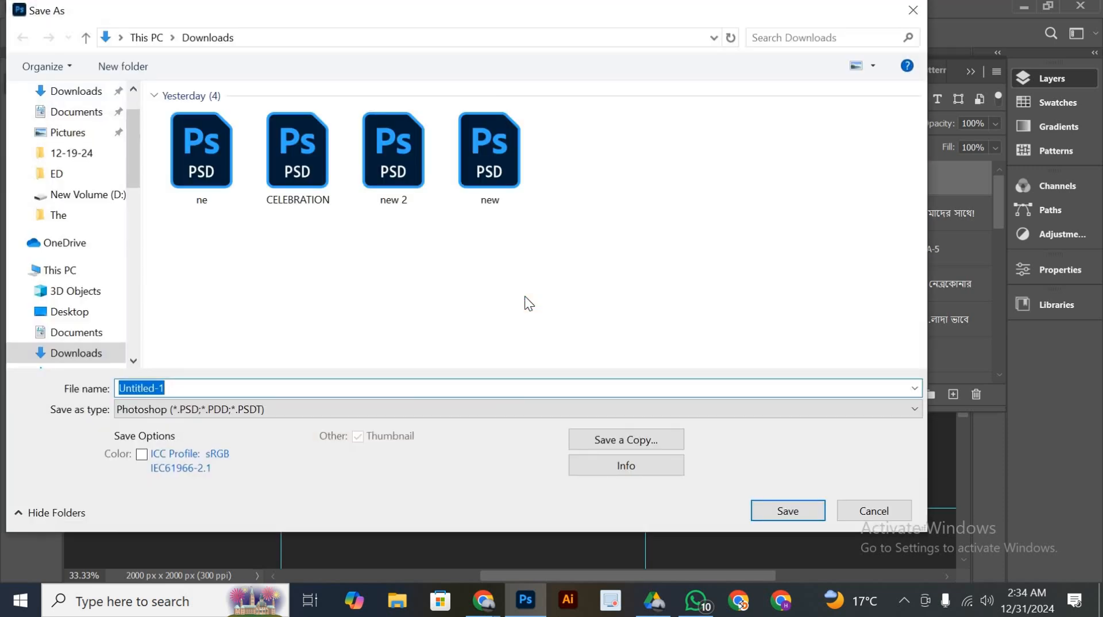
pyautogui.click(85, 195)
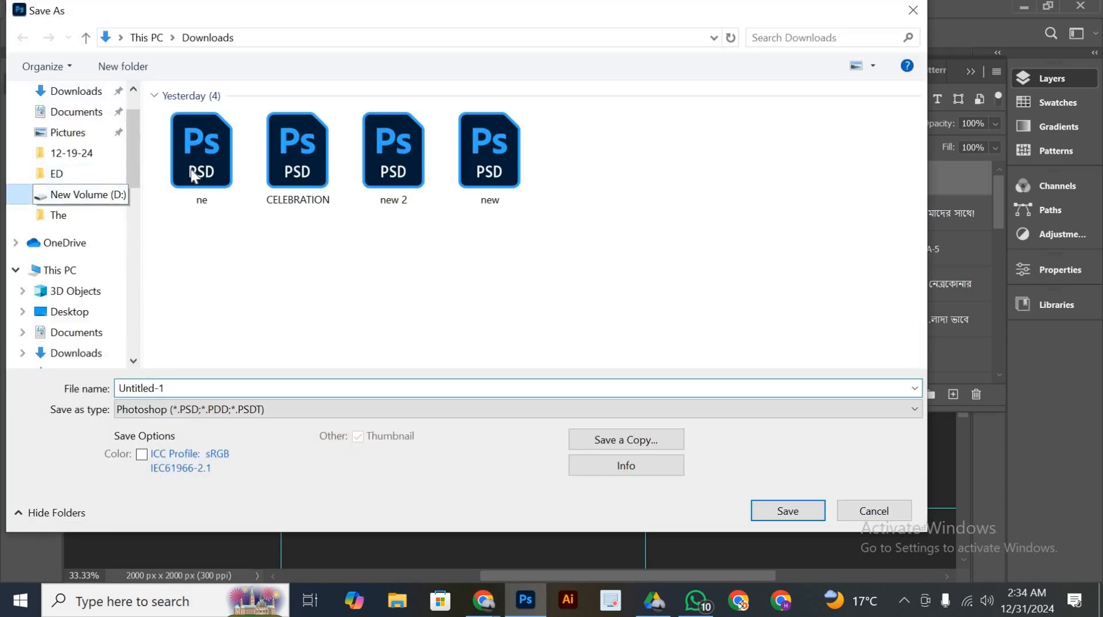
pyautogui.doubleClick(223, 146)
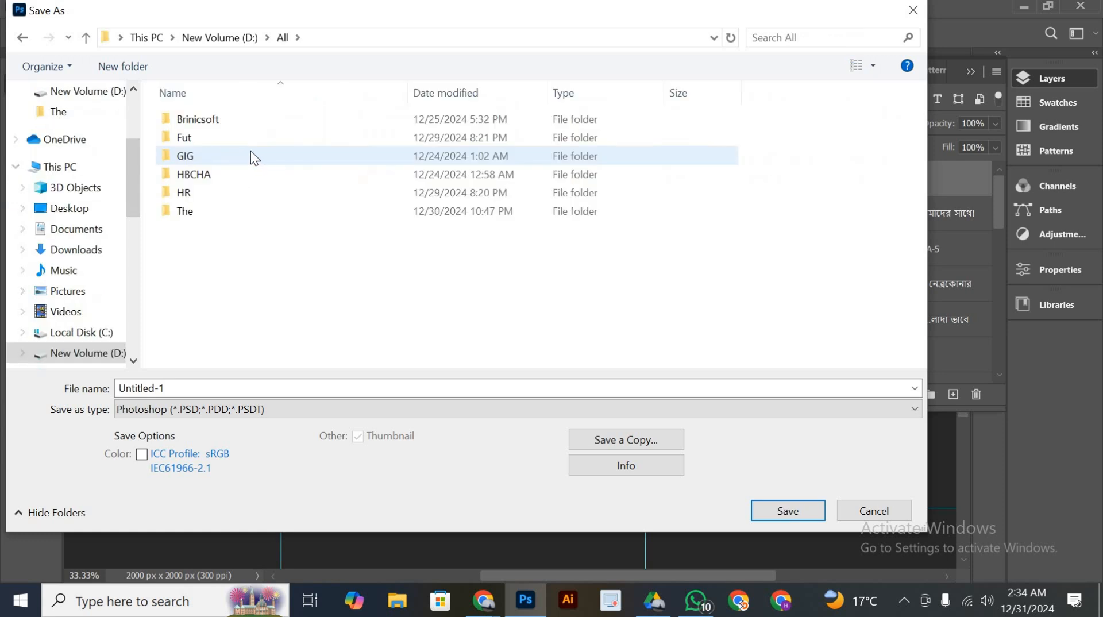
pyautogui.doubleClick(230, 187)
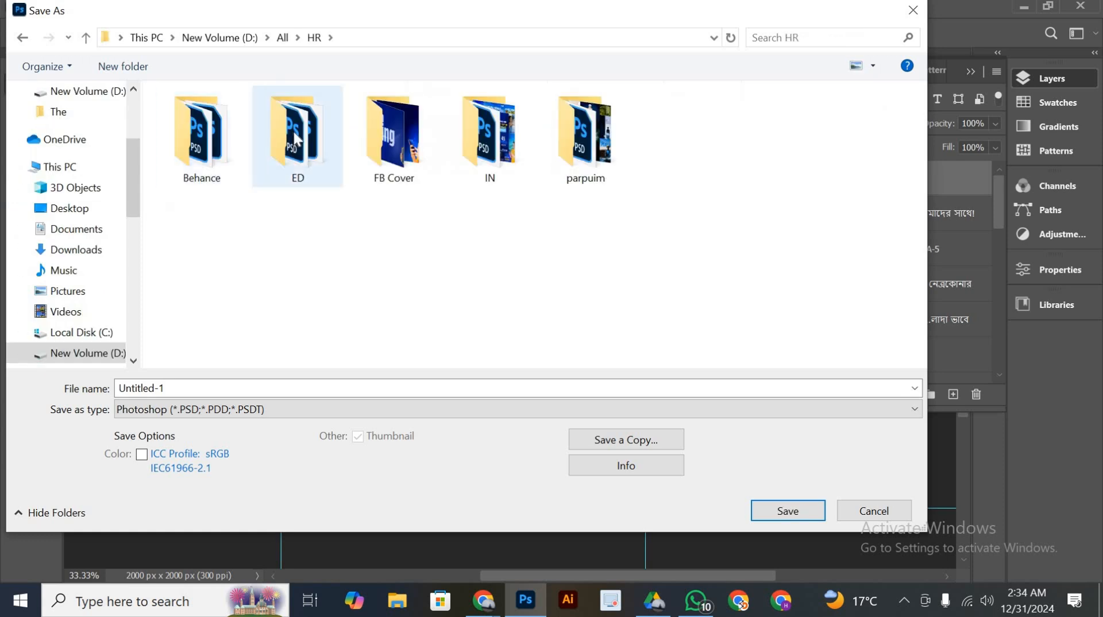
pyautogui.doubleClick(294, 132)
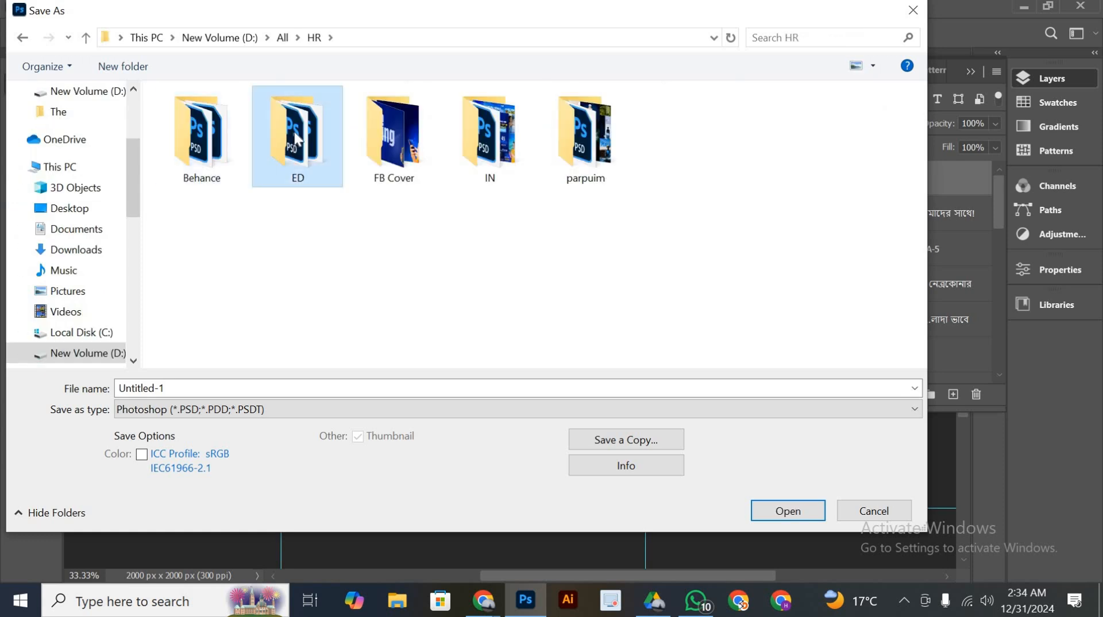
pyautogui.doubleClick(192, 385)
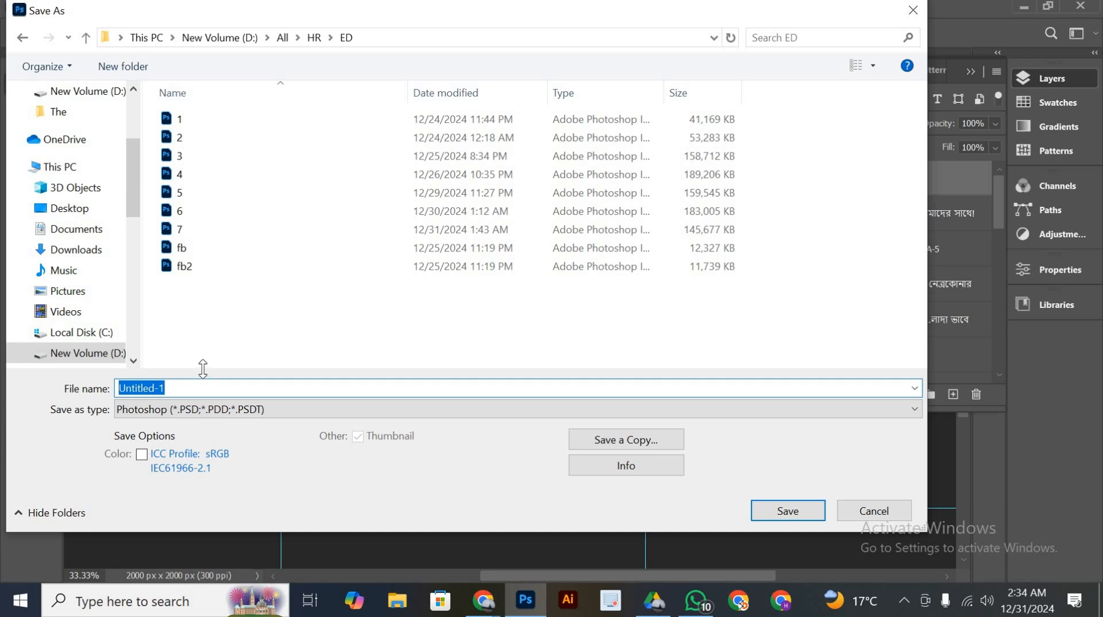
pyautogui.write('8')
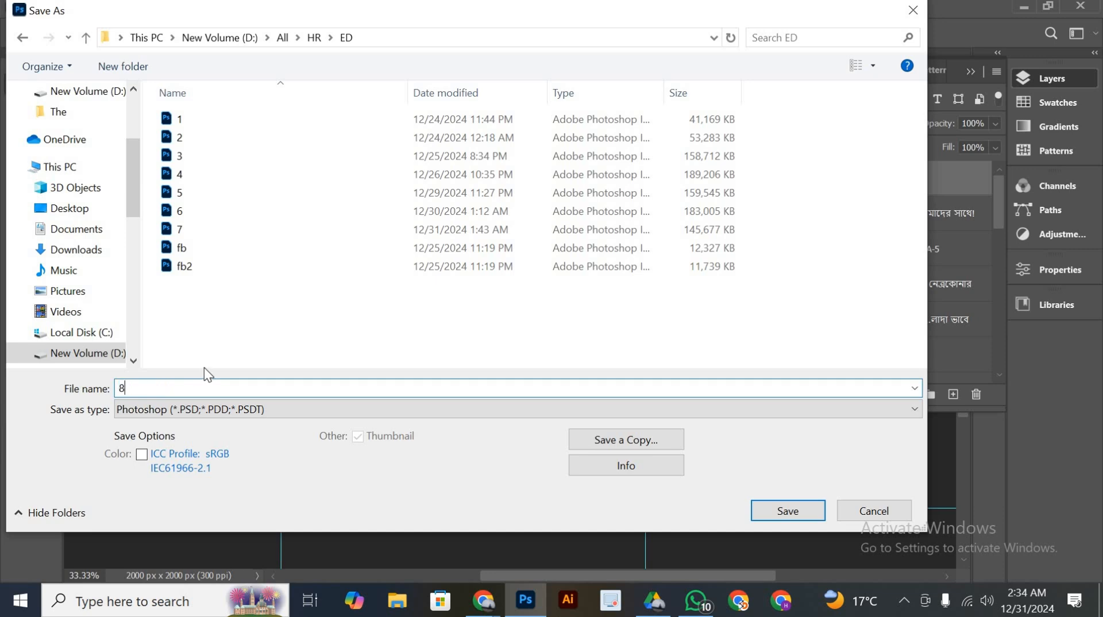
pyautogui.press('Return')
pyautogui.press('Return')
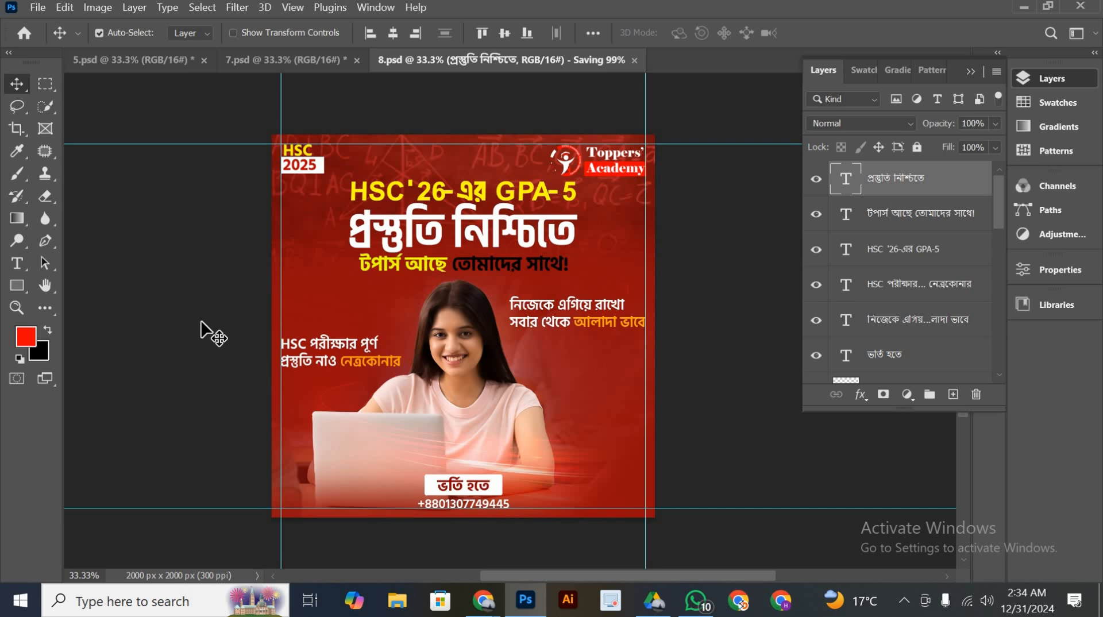
pyautogui.scroll(-2, 494, 307)
pyautogui.scroll(2, 505, 308)
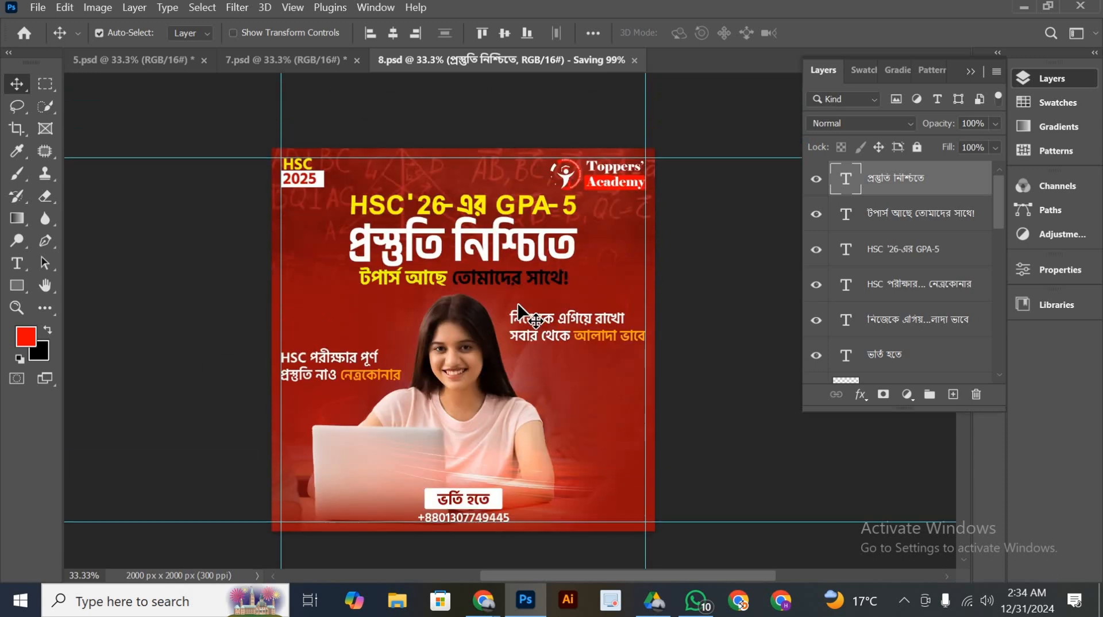
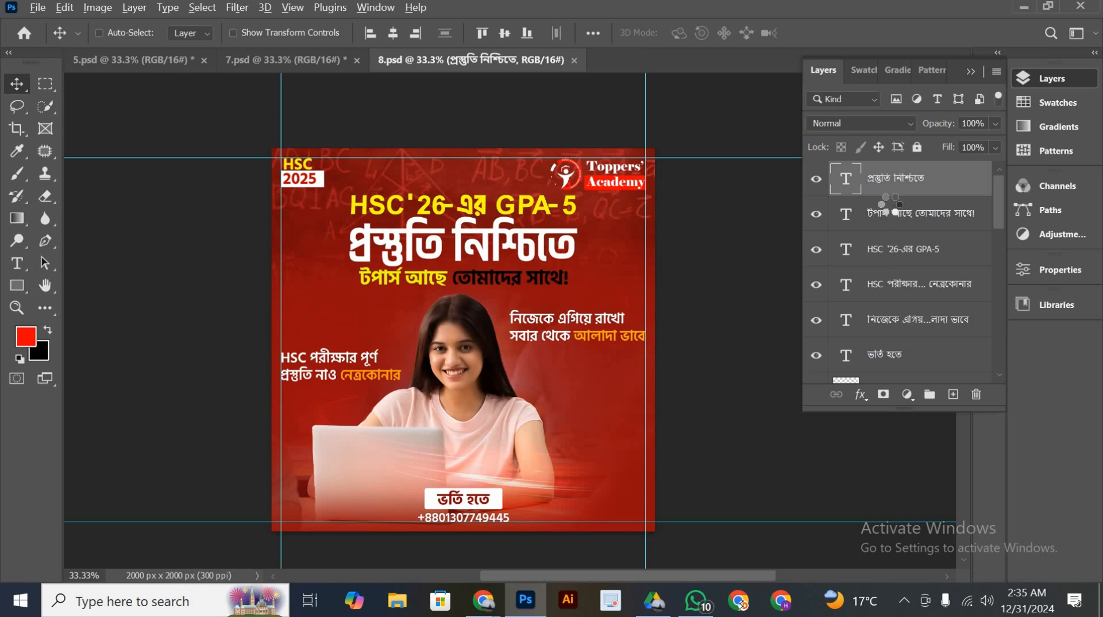
# Stamp all visible layers into a new merged layer on top and convert it to a smart object
pyautogui.hotkey('ctrl', 'shift', 'alt', 'e')
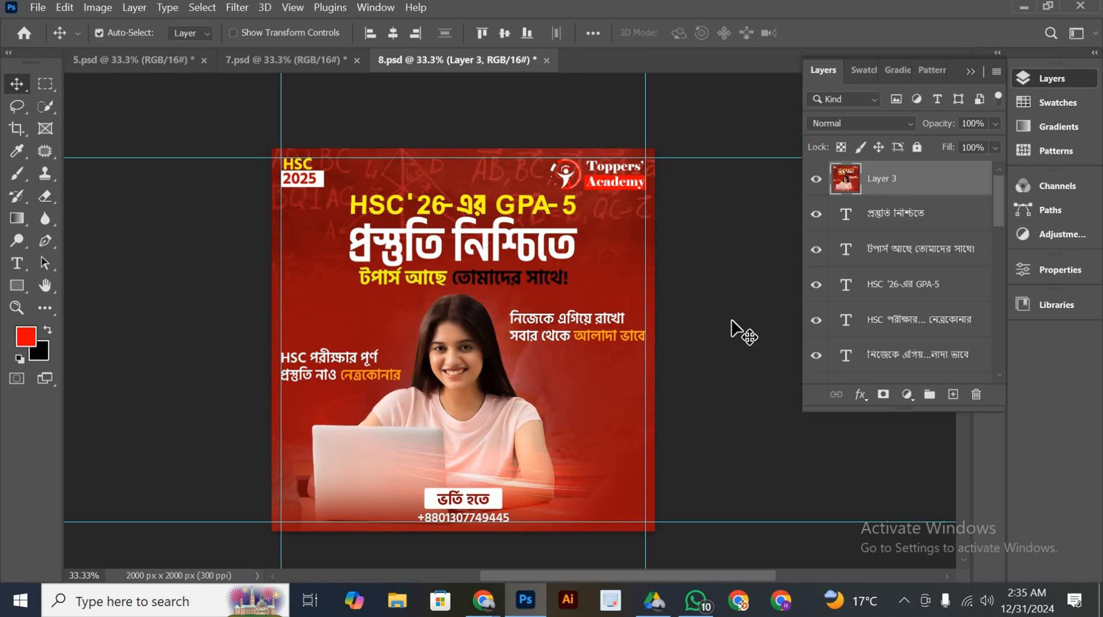
pyautogui.scroll(-2, 615, 243)
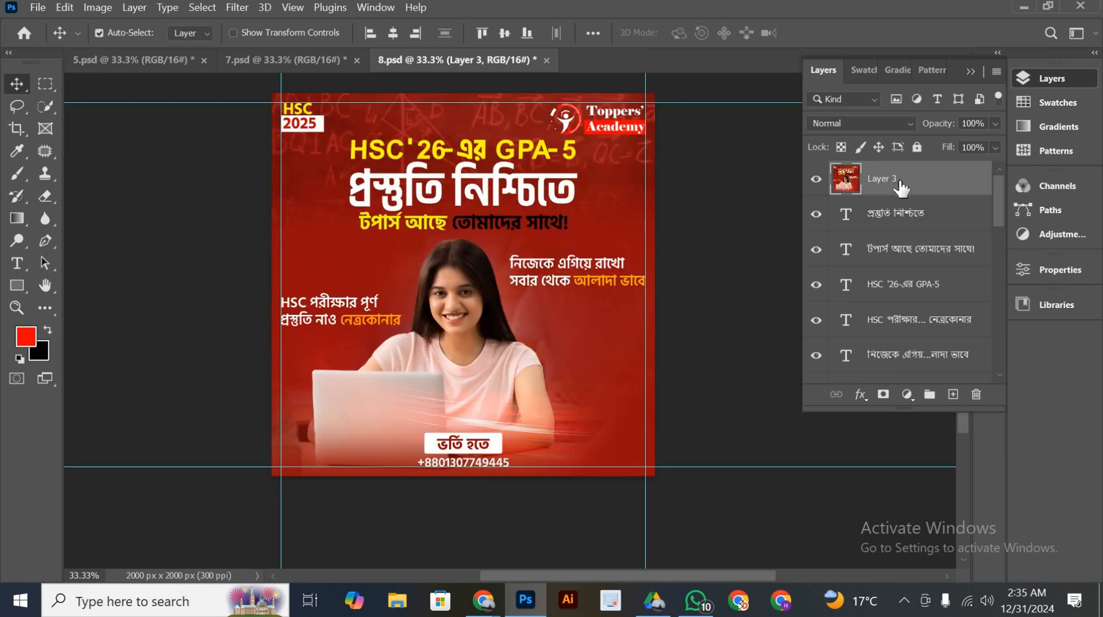
pyautogui.rightClick(900, 182)
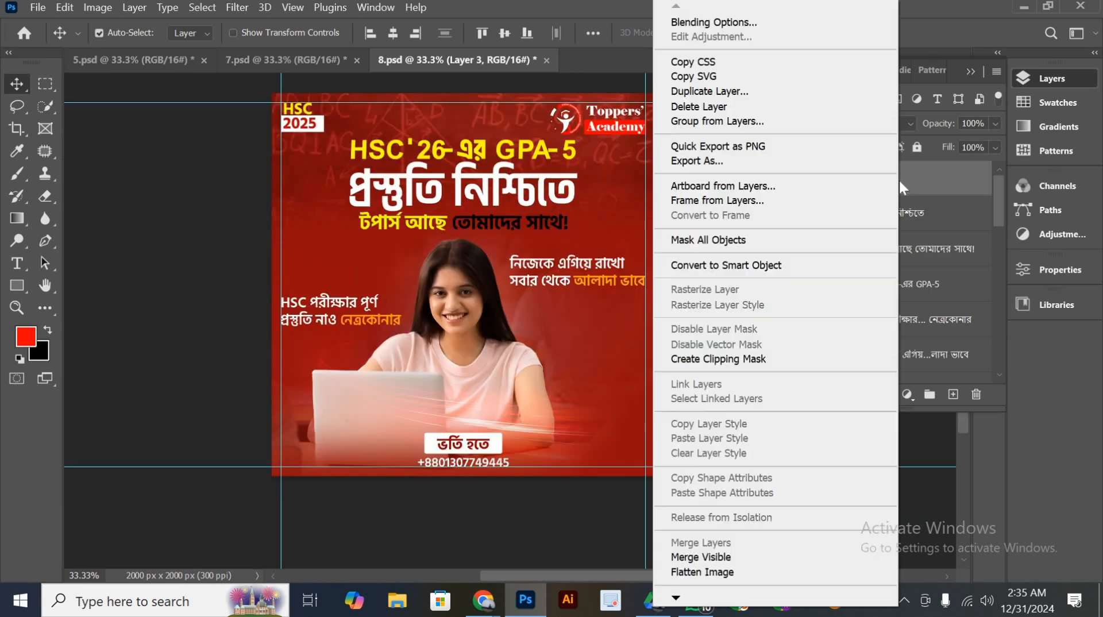
pyautogui.click(791, 265)
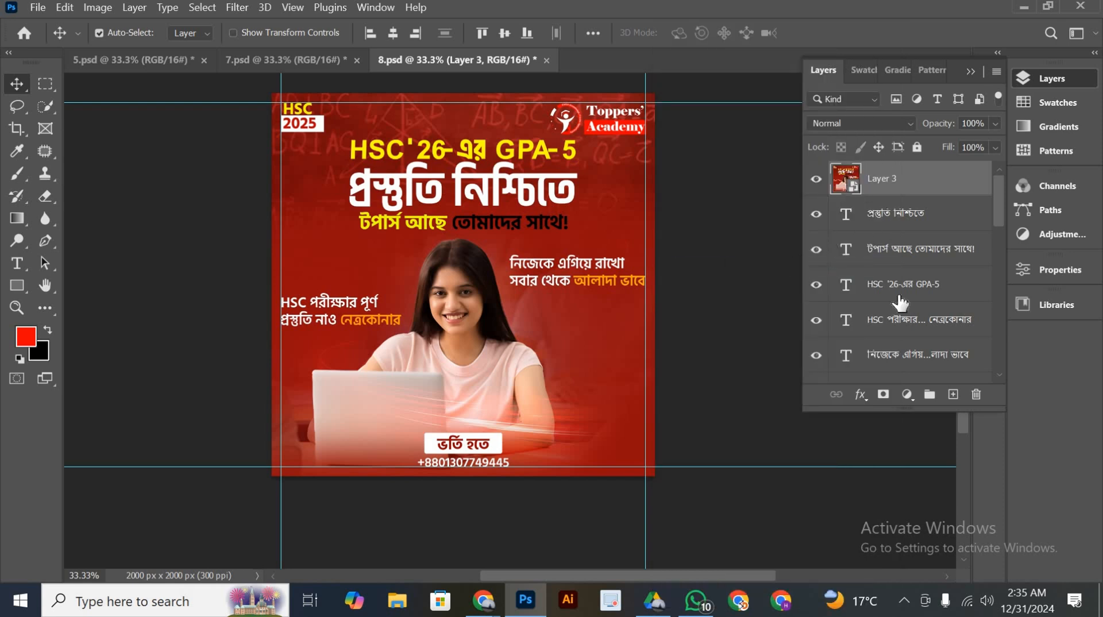
# Add a Color Lookup adjustment above the merged poster layer and apply the 3Strip.look 3DLUT
pyautogui.click(907, 394)
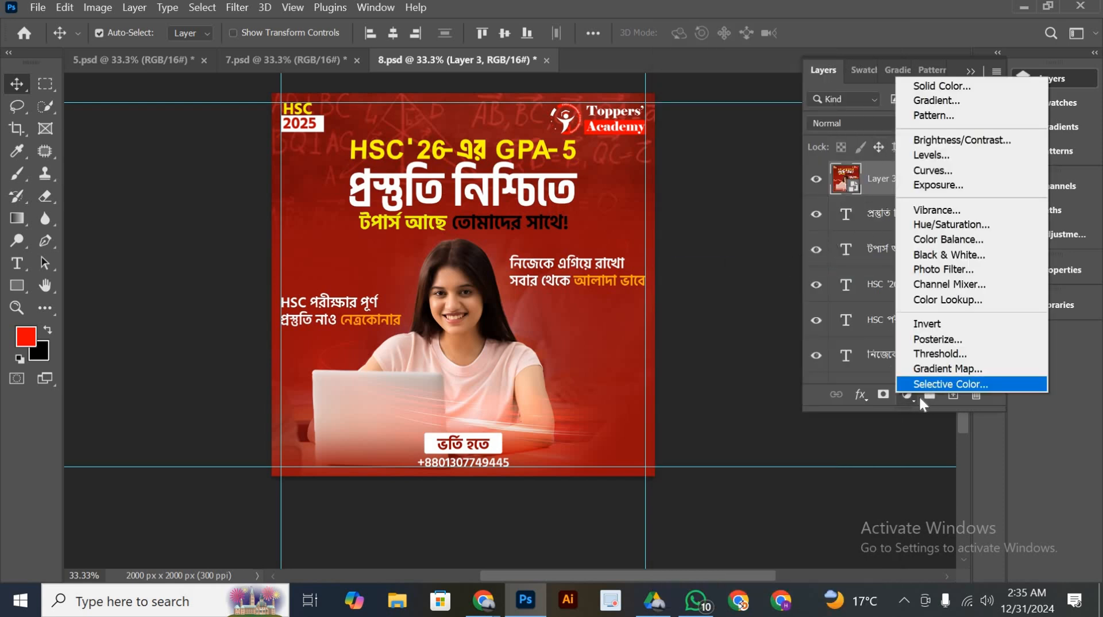
pyautogui.click(955, 300)
pyautogui.click(967, 318)
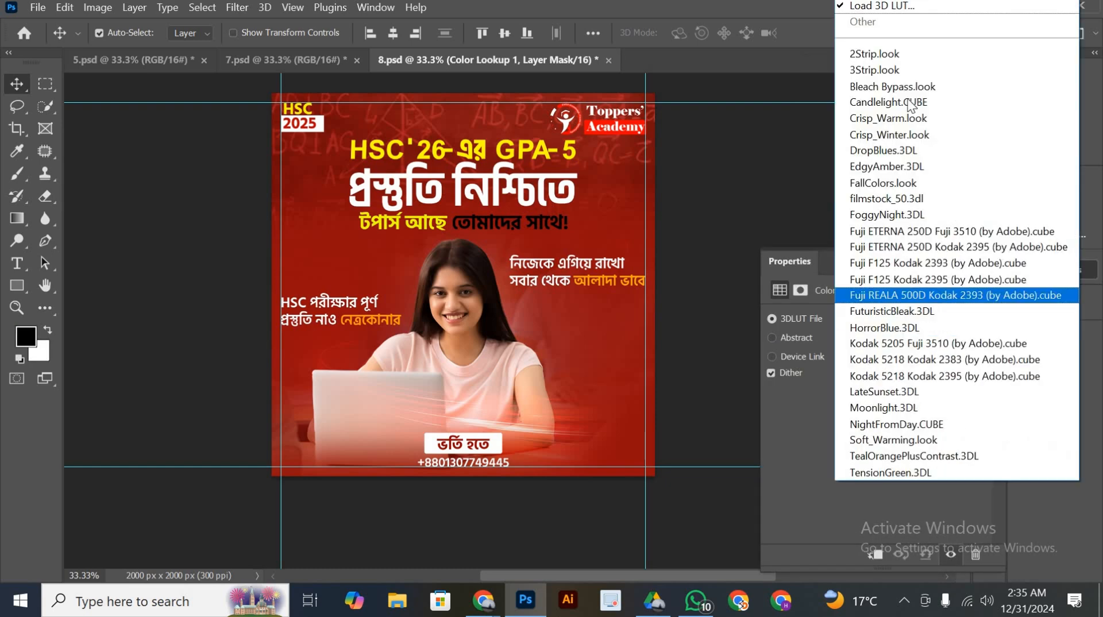
pyautogui.click(895, 70)
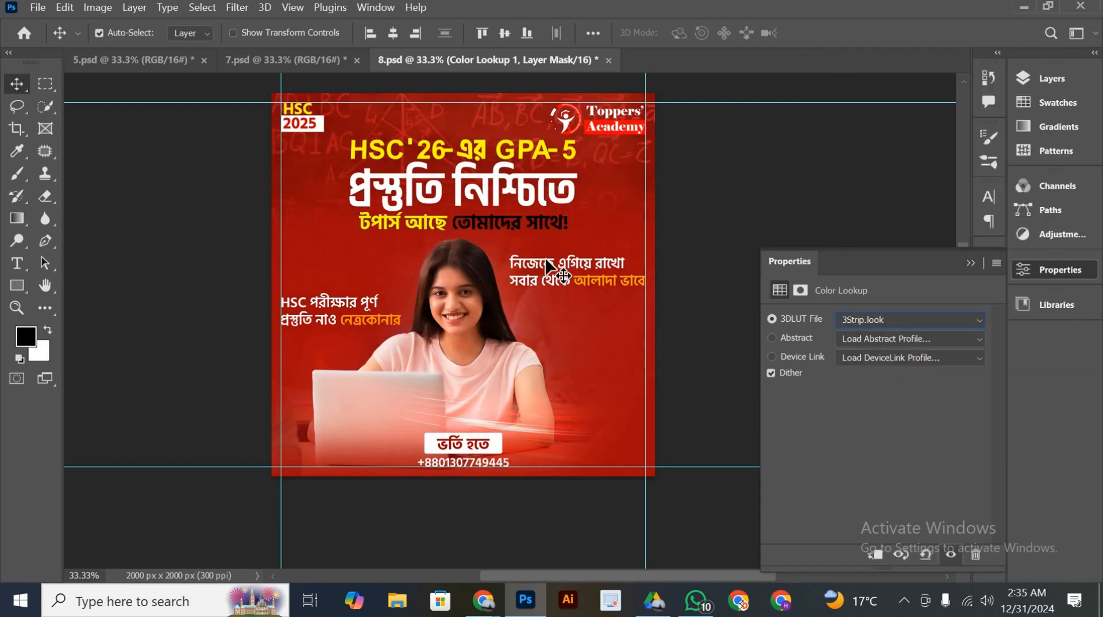
pyautogui.moveTo(634, 241); pyautogui.dragTo(571, 245)
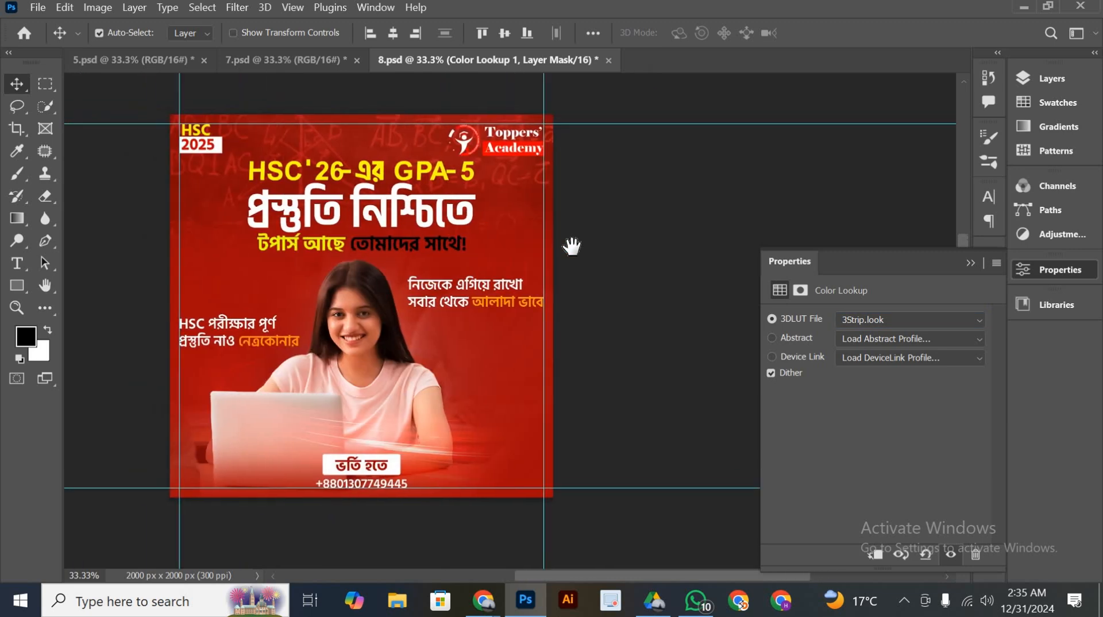
# Try the Bleach Bypass.look, Candlelight.CUBE, DropBlues.3DL and EdgyAmber.3DL looks on the Color Lookup adjustment
pyautogui.click(896, 323)
pyautogui.click(881, 84)
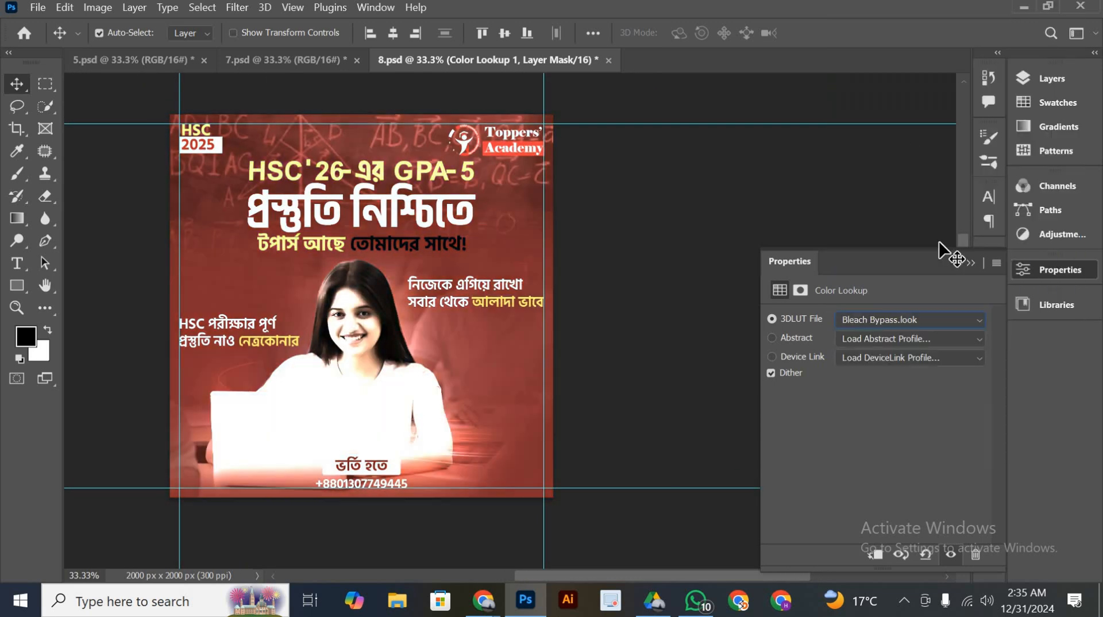
pyautogui.click(923, 319)
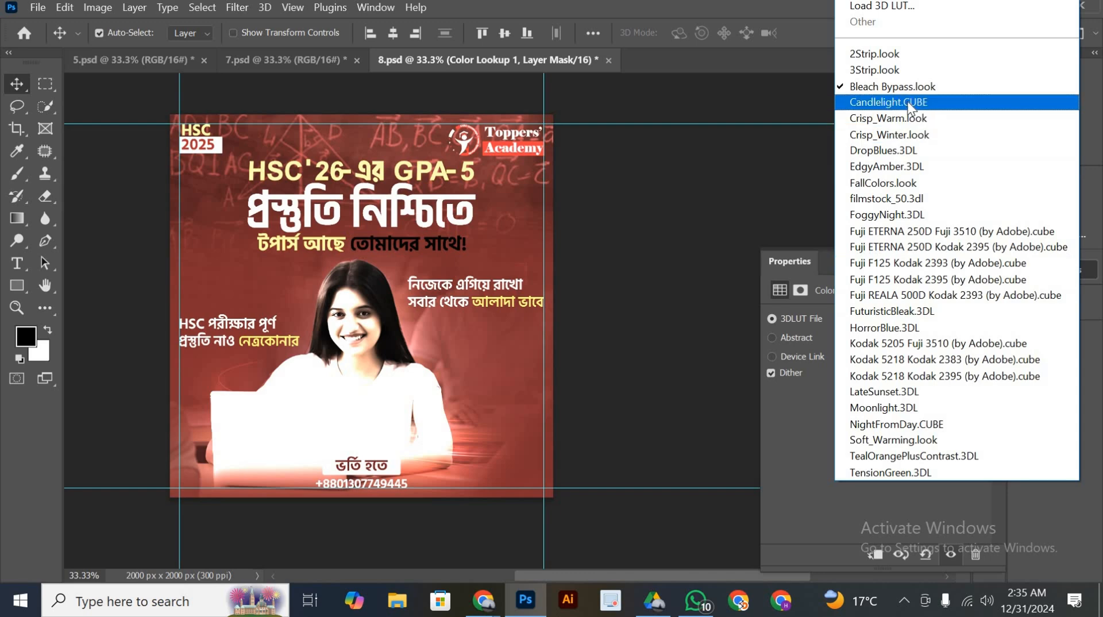
pyautogui.click(913, 105)
pyautogui.click(914, 317)
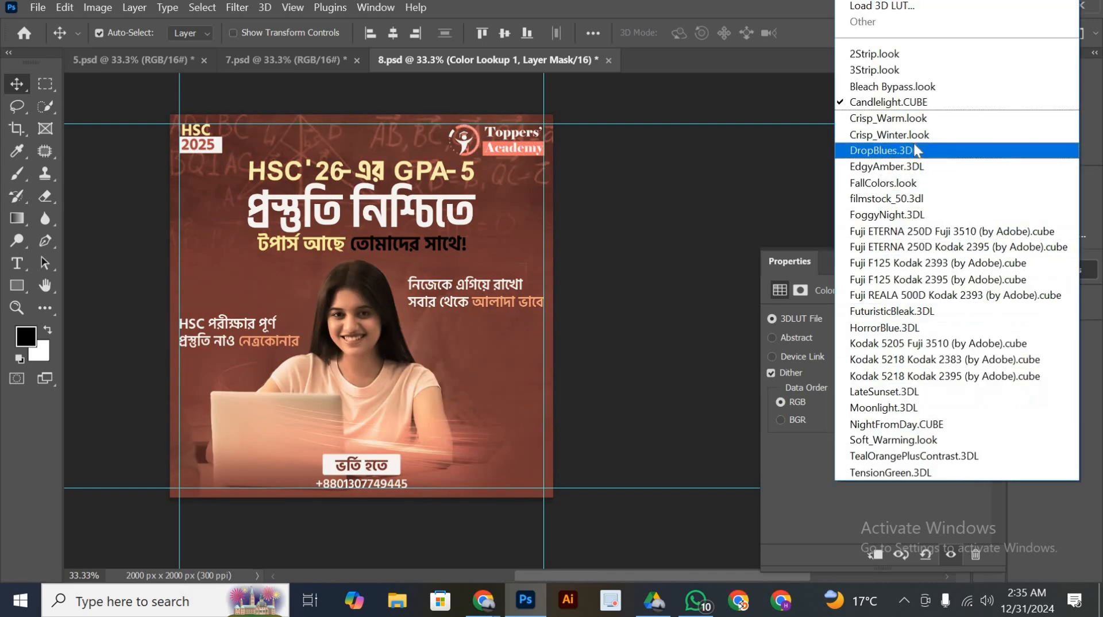
pyautogui.click(919, 142)
pyautogui.click(927, 317)
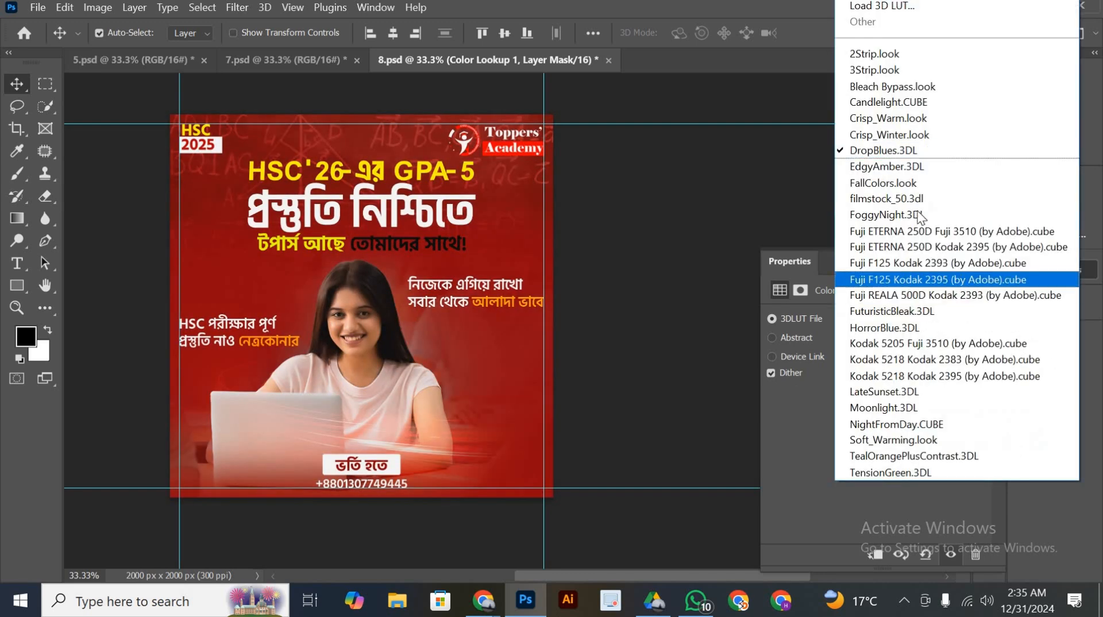
pyautogui.click(905, 166)
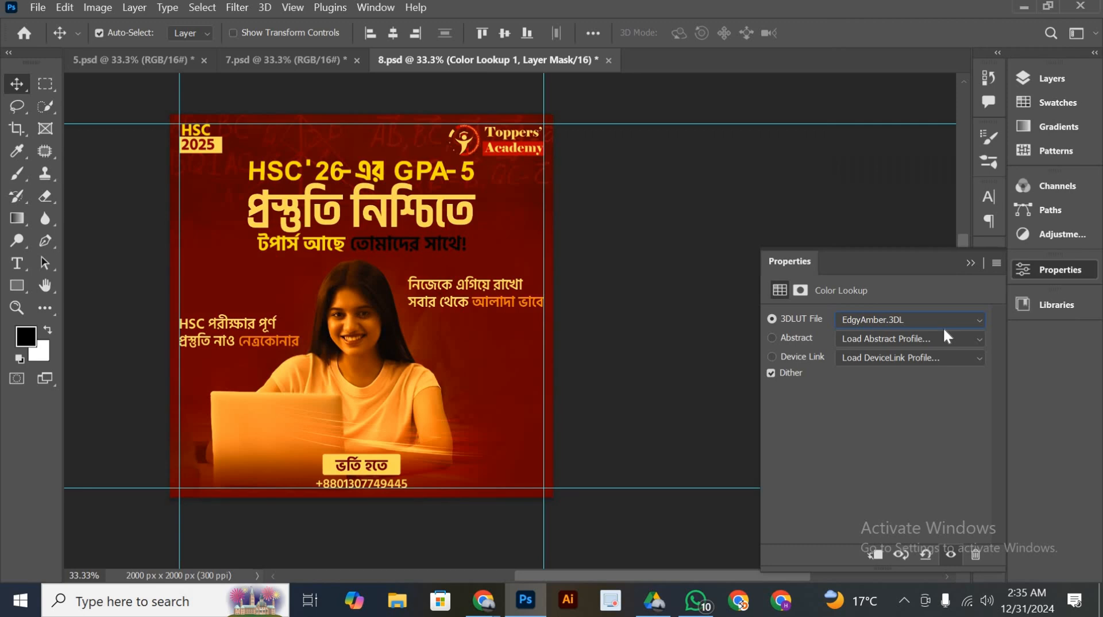
# Set the Color Lookup adjustment to FallColors.look and clip it to the merged poster layer
pyautogui.click(939, 320)
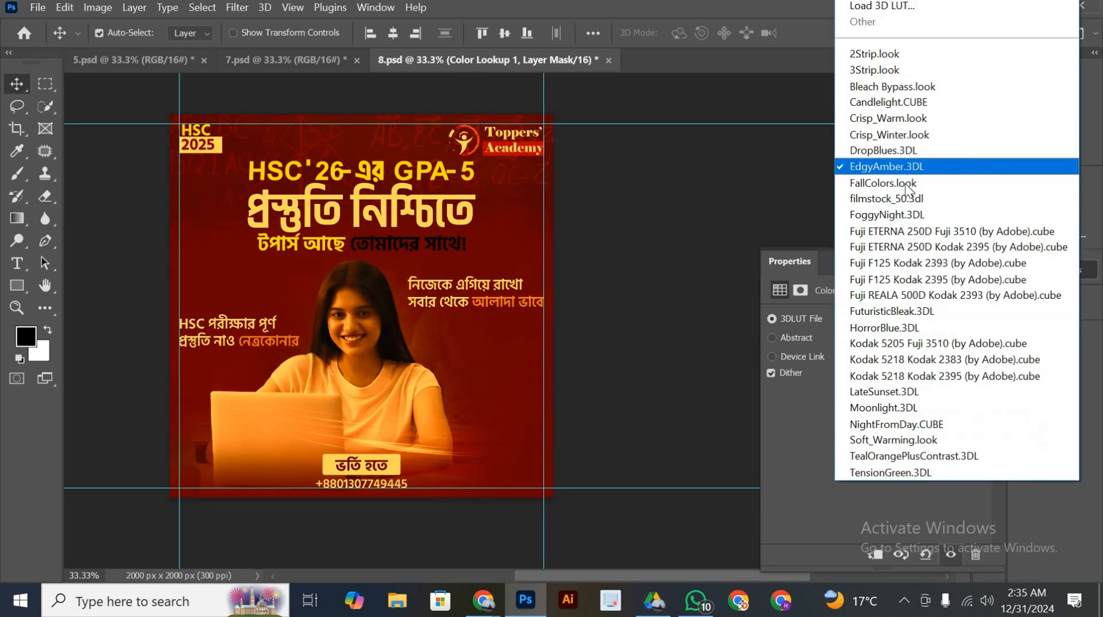
pyautogui.click(909, 184)
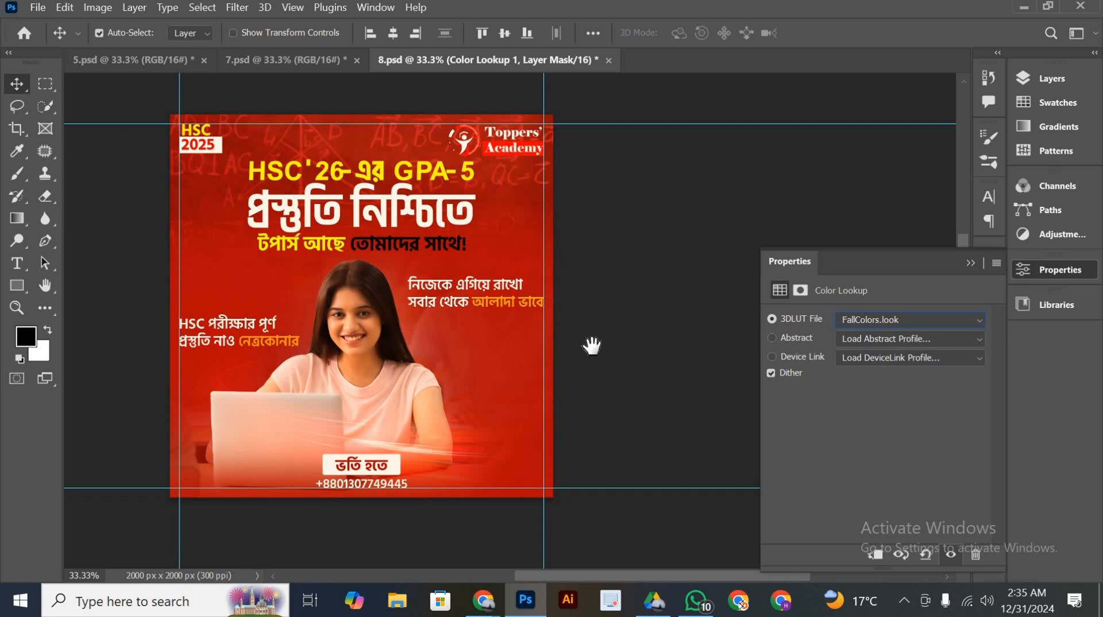
pyautogui.moveTo(591, 346); pyautogui.dragTo(617, 346)
pyautogui.moveTo(490, 311); pyautogui.dragTo(524, 315)
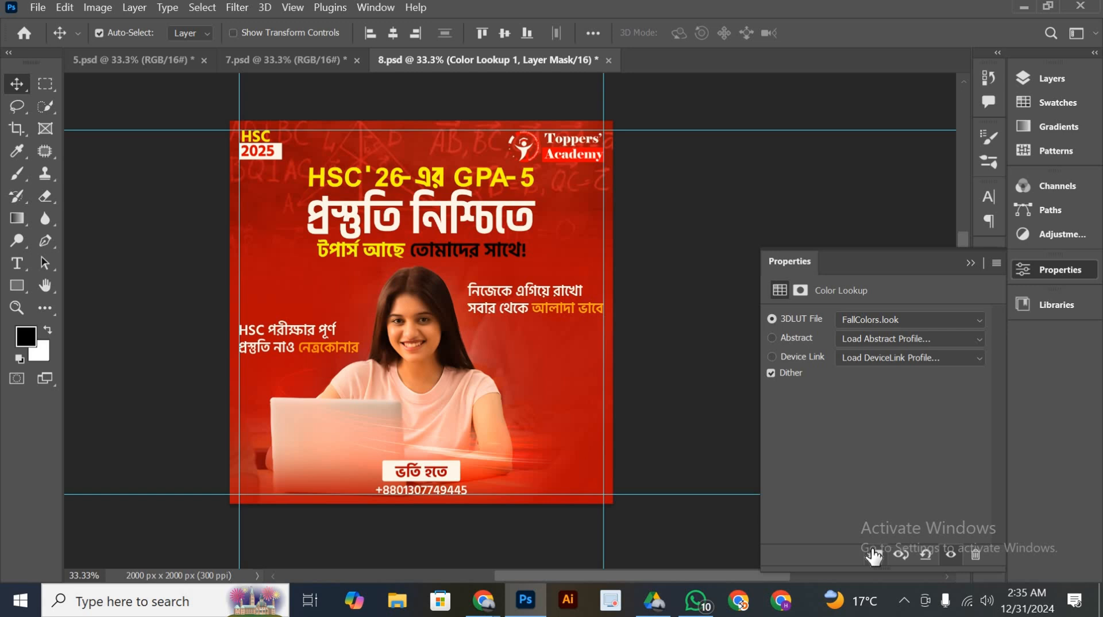
# Add a Selective Color adjustment above the Color Lookup and set its Reds to Cyan +82 and Magenta +16
pyautogui.click(1043, 86)
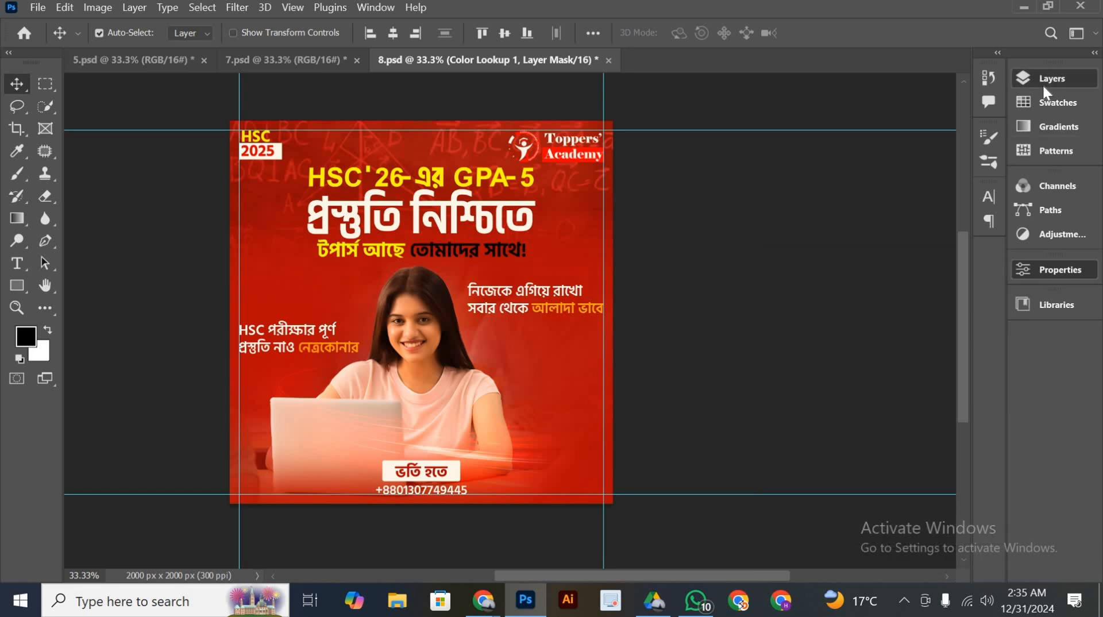
pyautogui.click(908, 394)
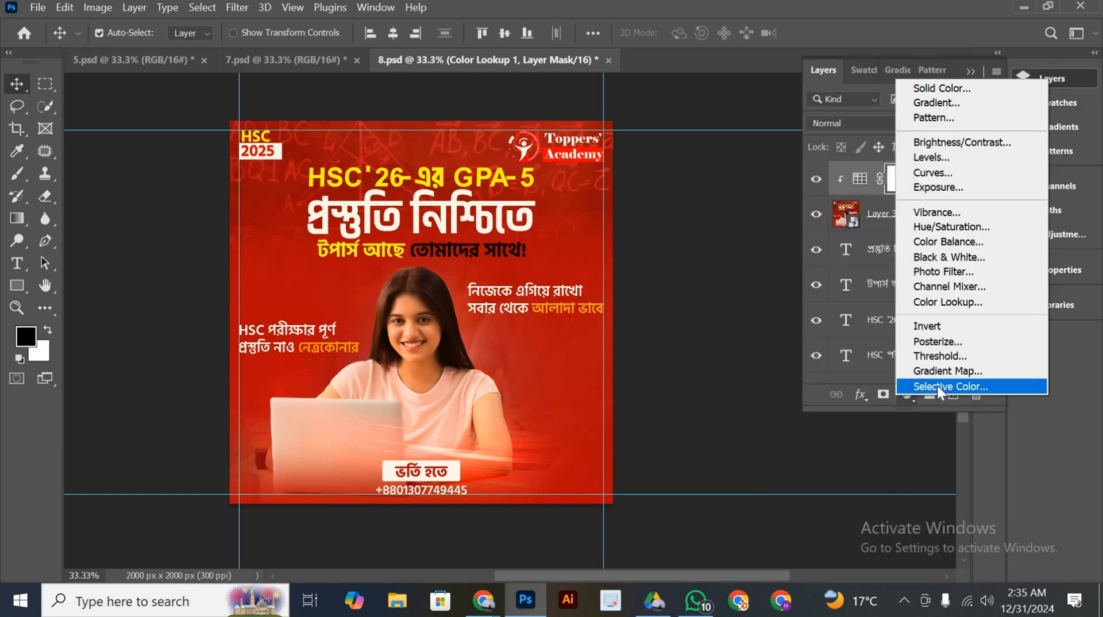
pyautogui.click(937, 386)
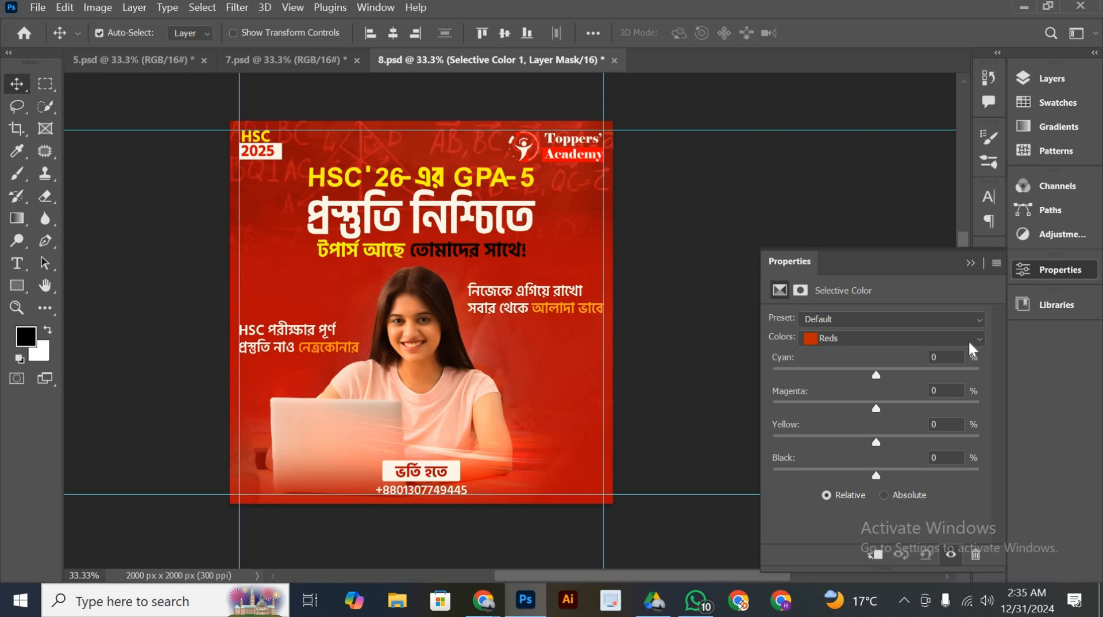
pyautogui.click(968, 340)
pyautogui.click(928, 359)
pyautogui.moveTo(876, 374); pyautogui.dragTo(961, 360)
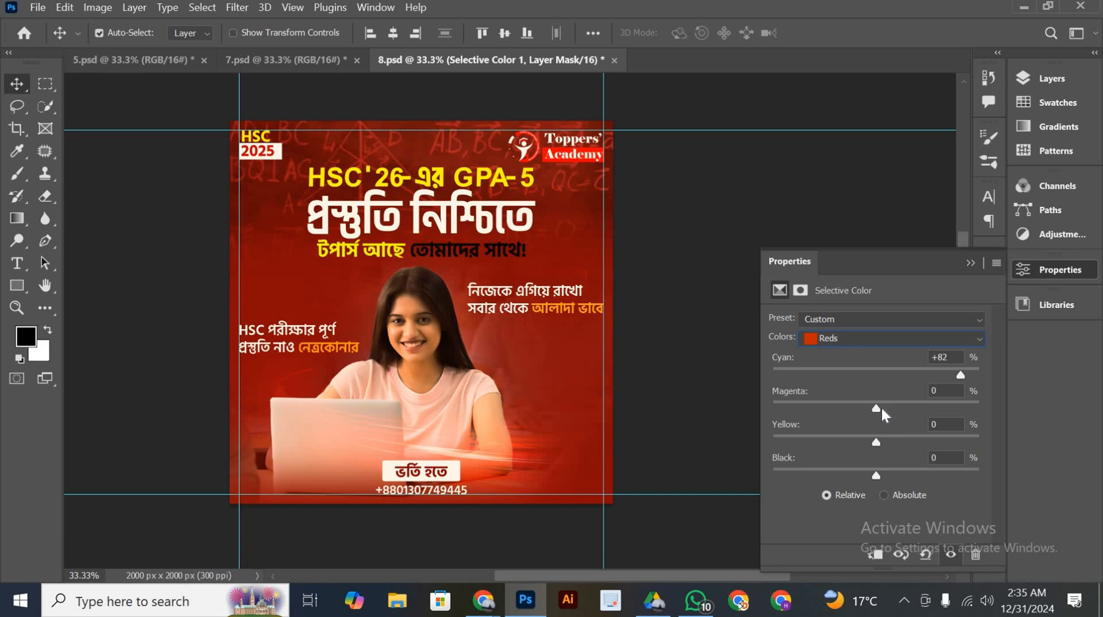
pyautogui.moveTo(880, 406); pyautogui.dragTo(814, 419)
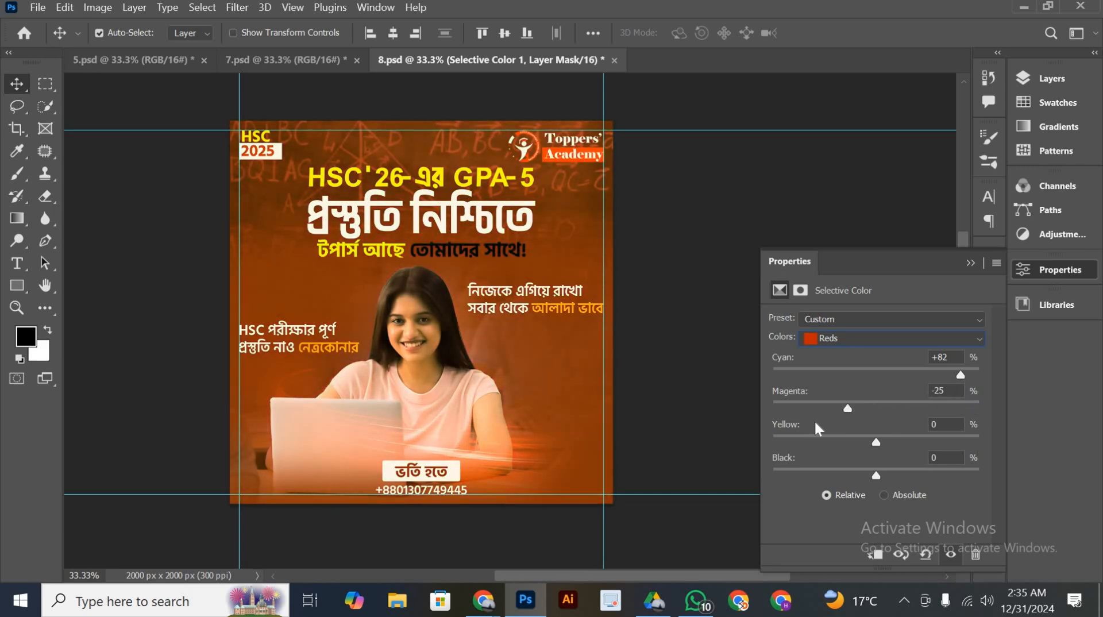
pyautogui.moveTo(935, 432); pyautogui.dragTo(971, 407)
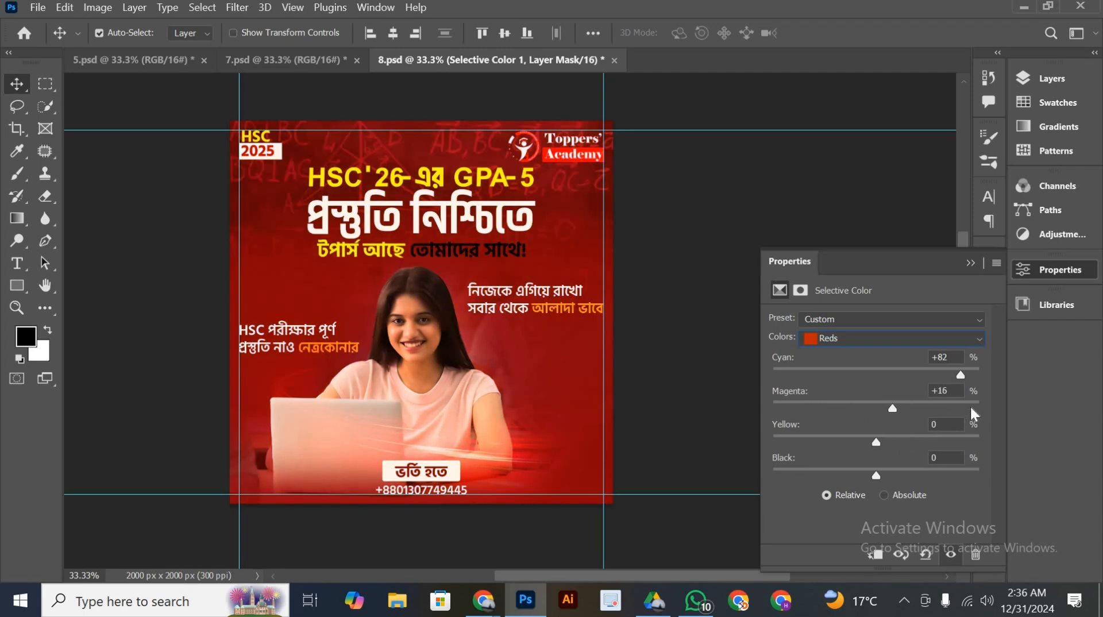
# Set the Reds' Yellow to -99 to turn the poster purple, check the look, and clip the Selective Color adjustment
pyautogui.moveTo(899, 442); pyautogui.dragTo(774, 452)
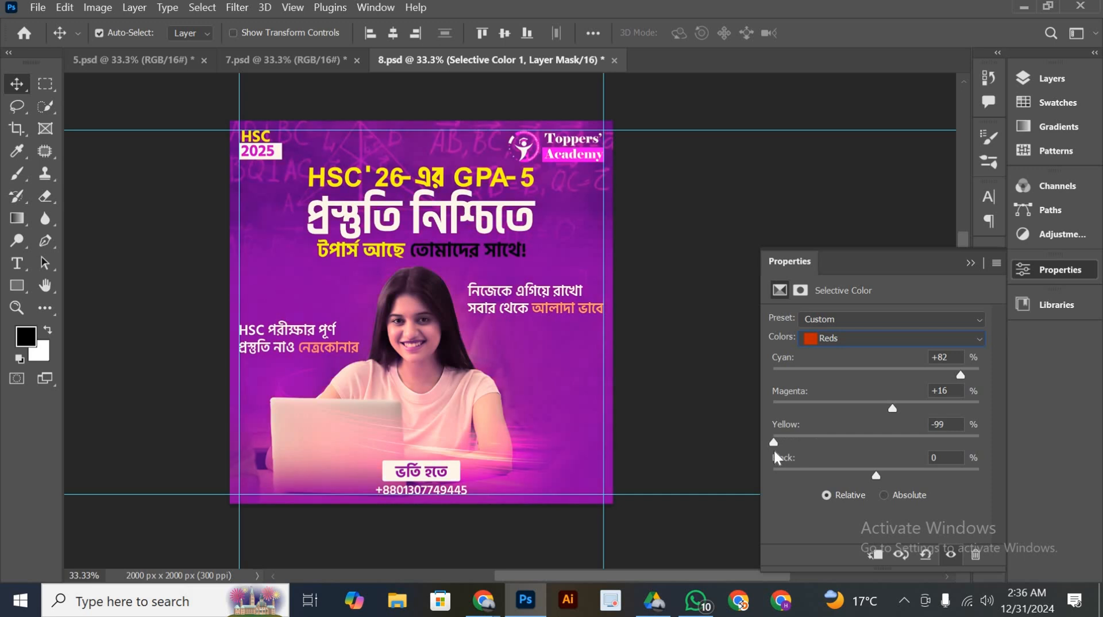
pyautogui.moveTo(519, 278); pyautogui.dragTo(441, 266)
pyautogui.moveTo(413, 385); pyautogui.dragTo(485, 387)
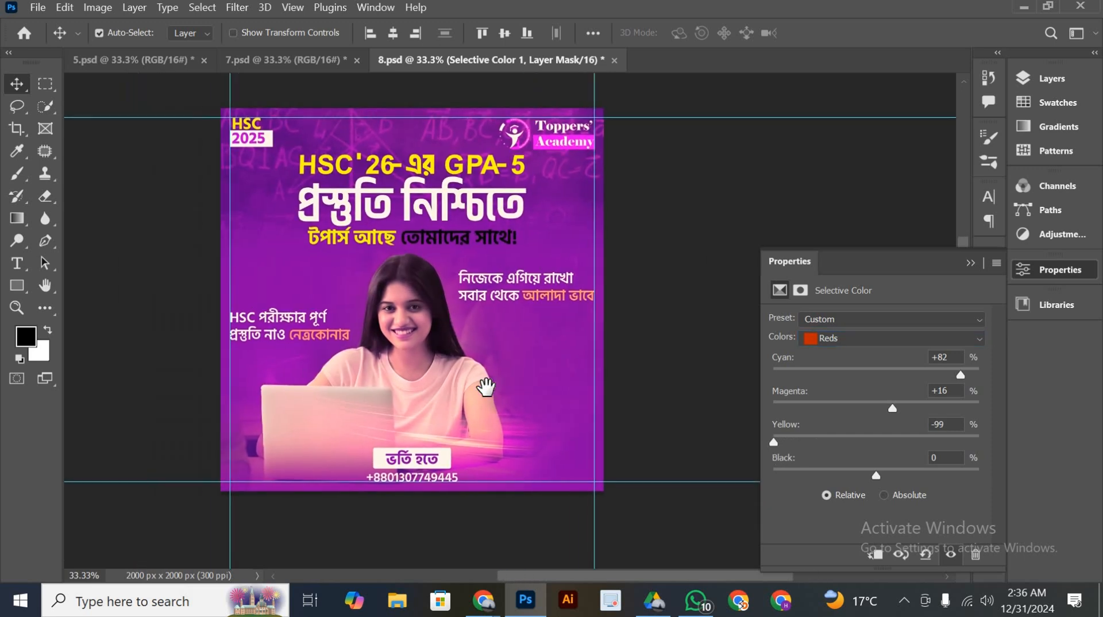
pyautogui.moveTo(385, 385); pyautogui.dragTo(391, 384)
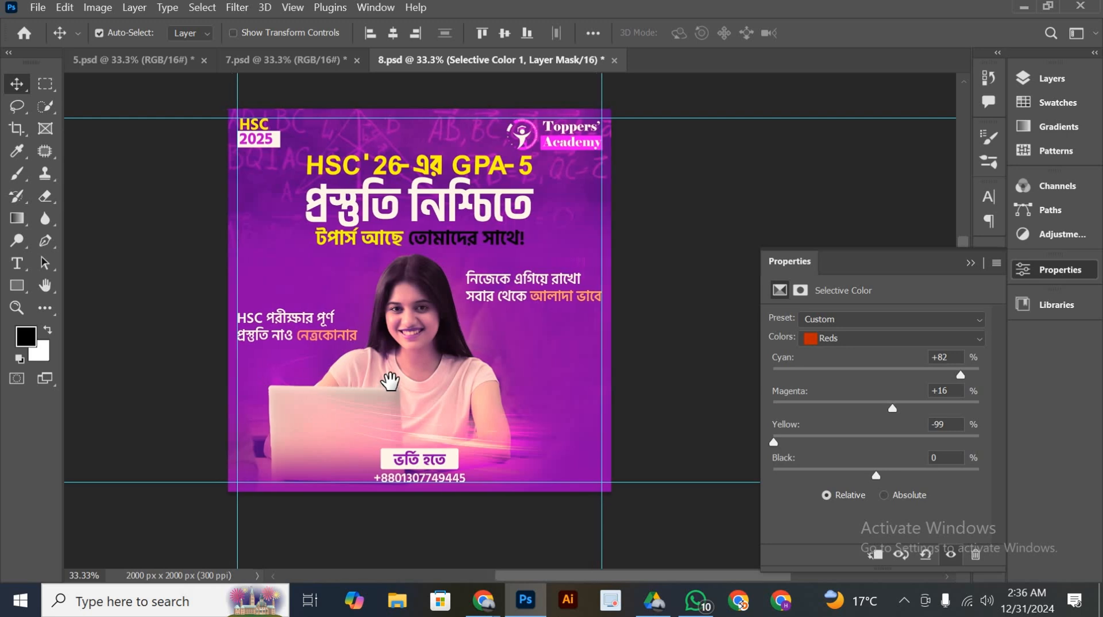
pyautogui.scroll(1, 421, 349)
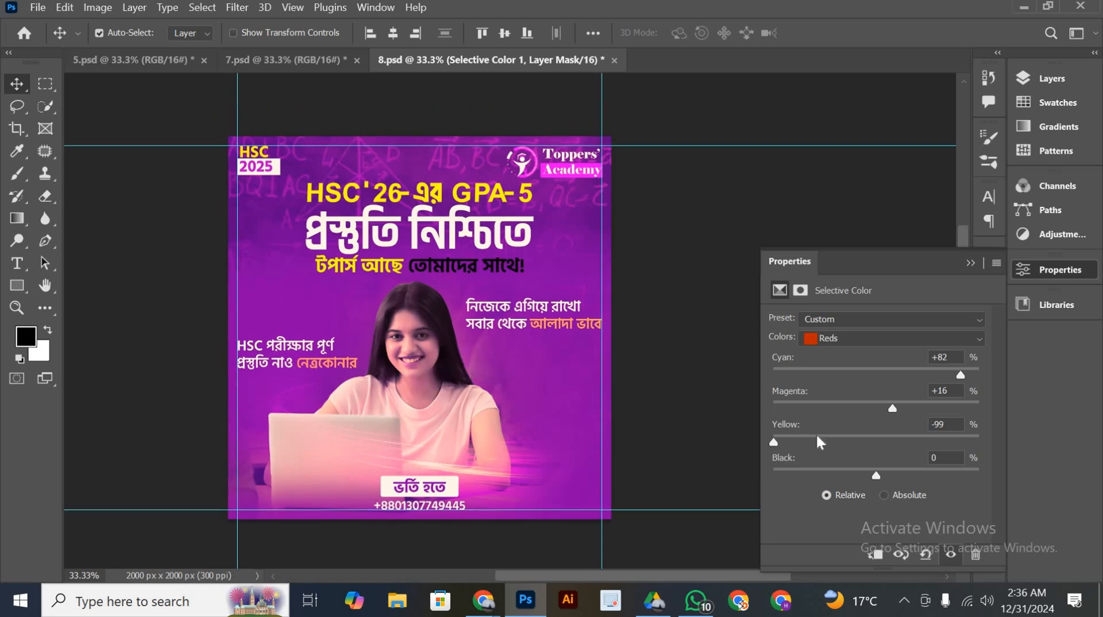
pyautogui.scroll(-1, 490, 405)
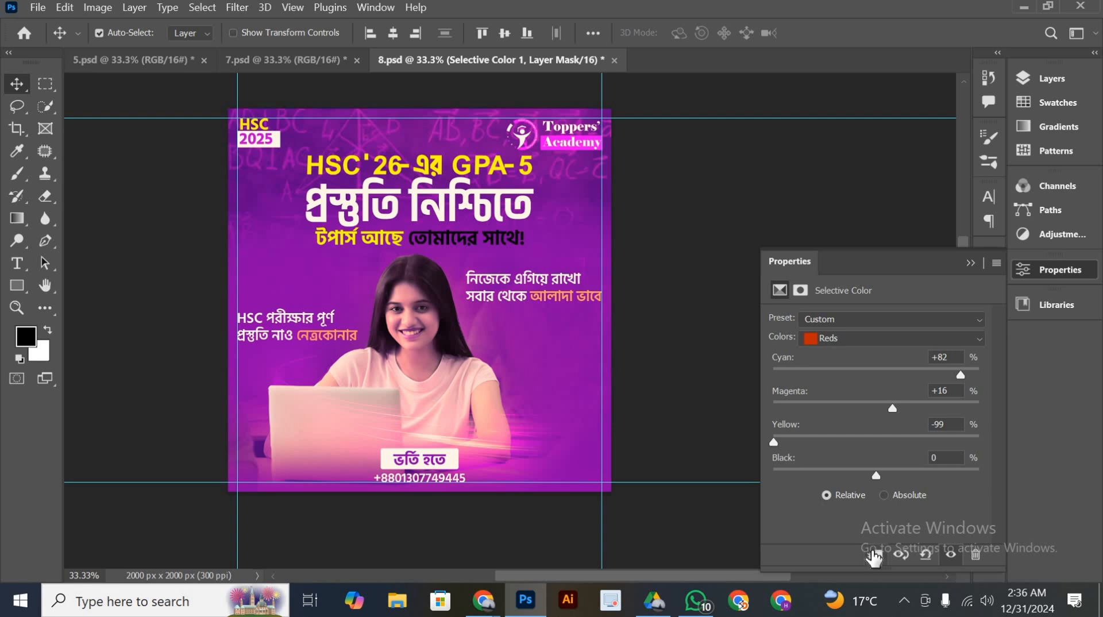
# Hide the purple Selective Color adjustment layer
pyautogui.click(969, 263)
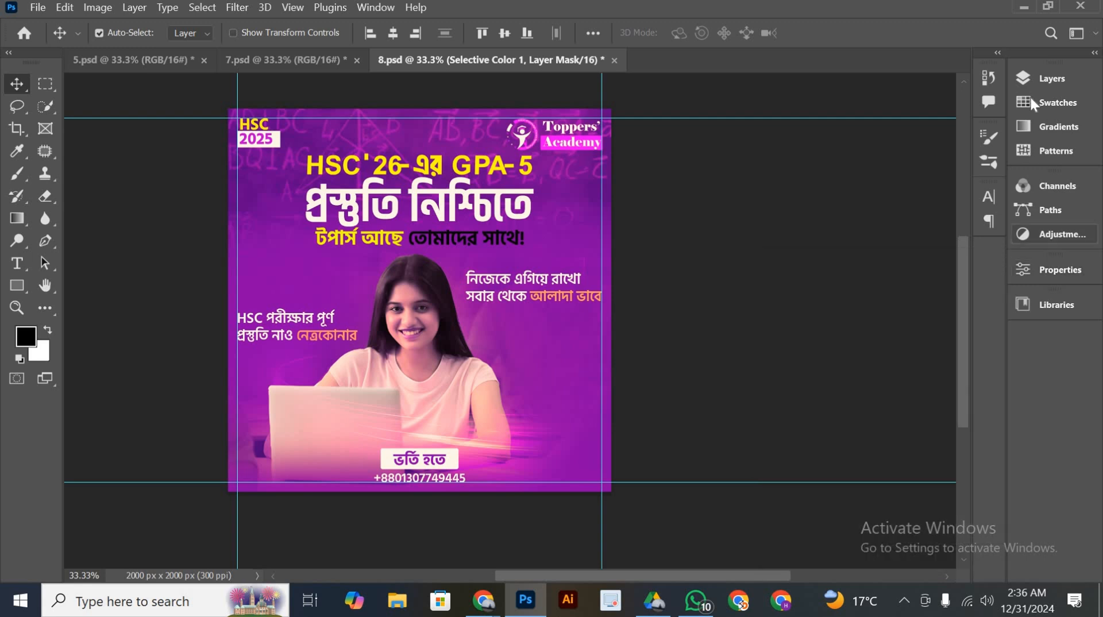
pyautogui.click(1028, 83)
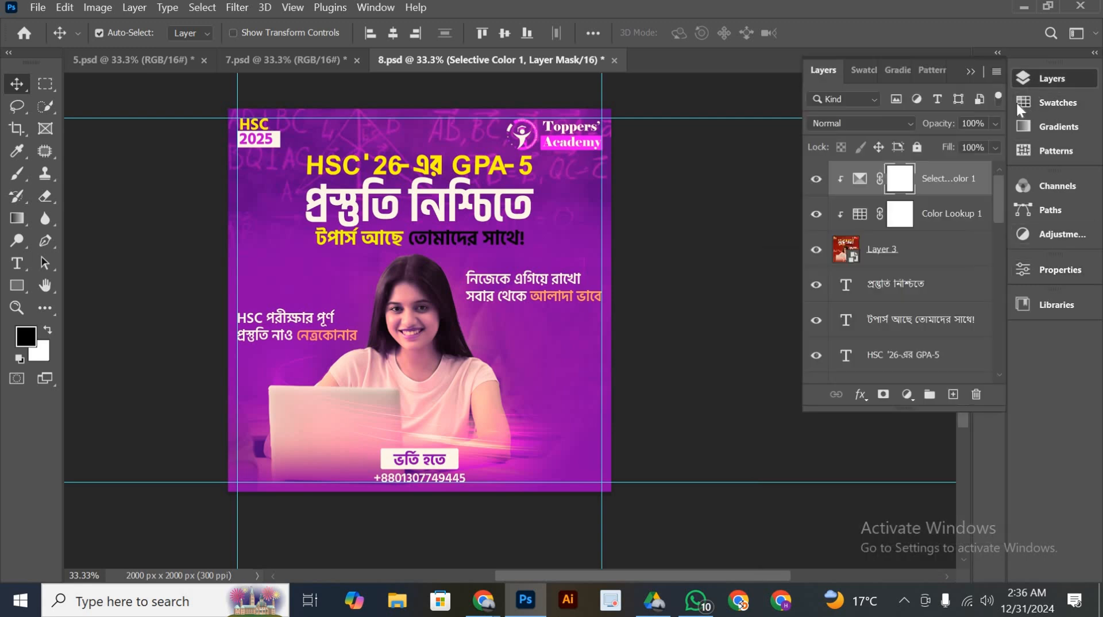
pyautogui.click(816, 180)
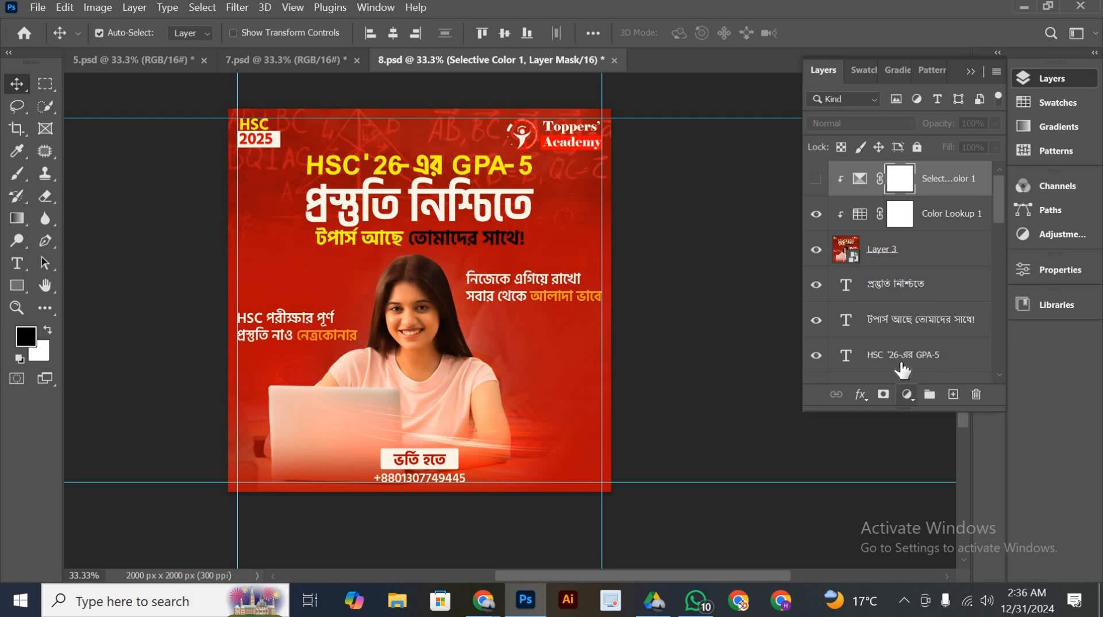
# Add a second Selective Color adjustment directly above Color Lookup 1 and set its Reds to Cyan +13
pyautogui.click(931, 219)
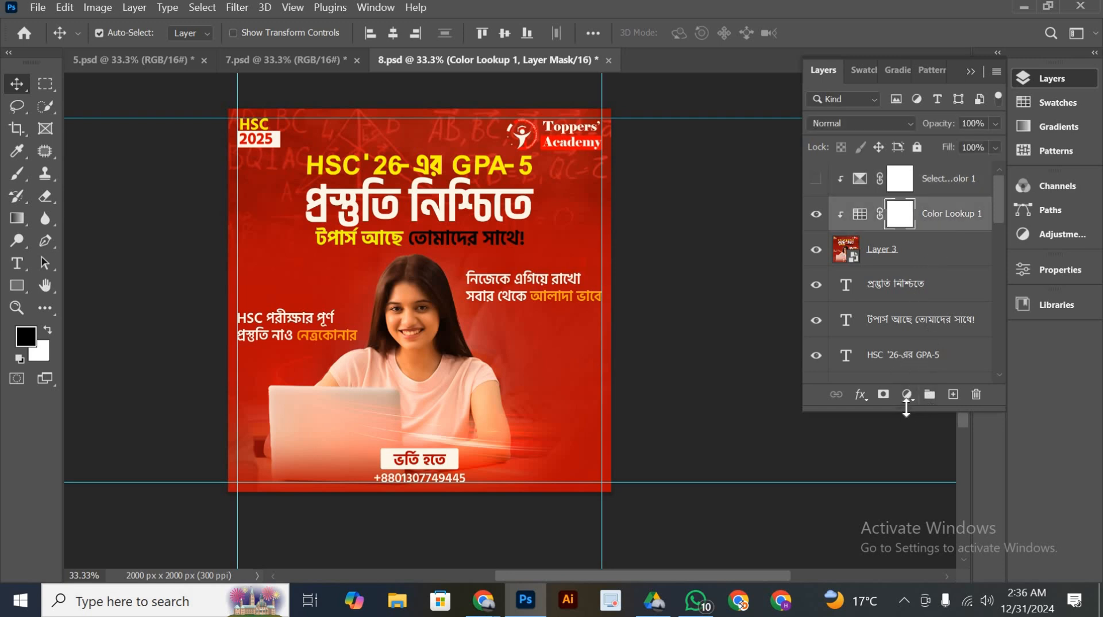
pyautogui.click(906, 397)
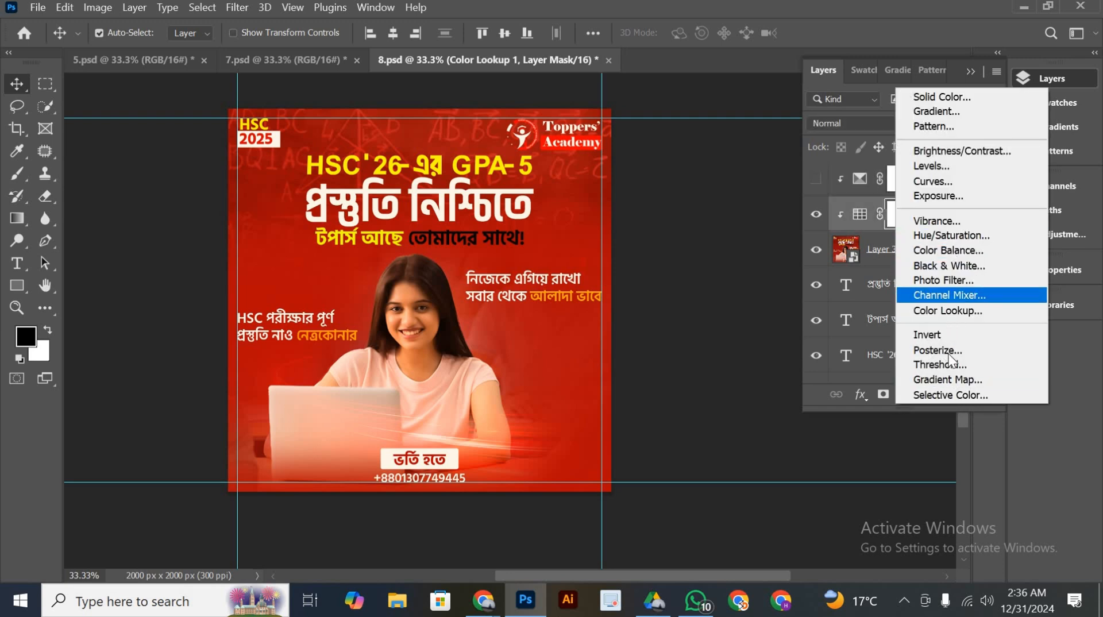
pyautogui.click(948, 395)
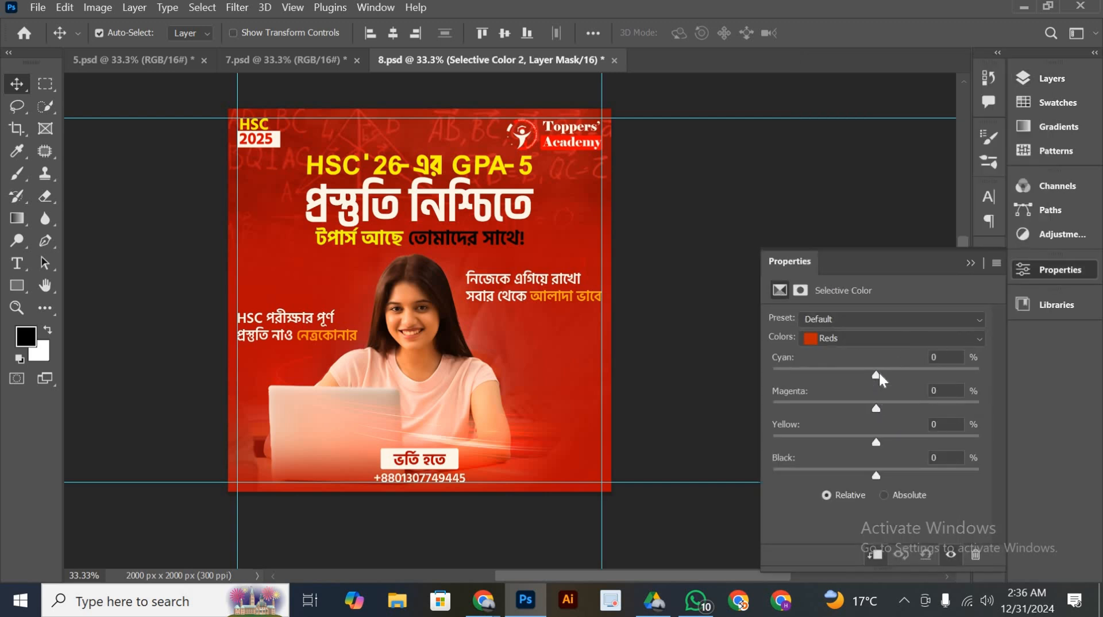
pyautogui.moveTo(876, 375); pyautogui.dragTo(891, 370)
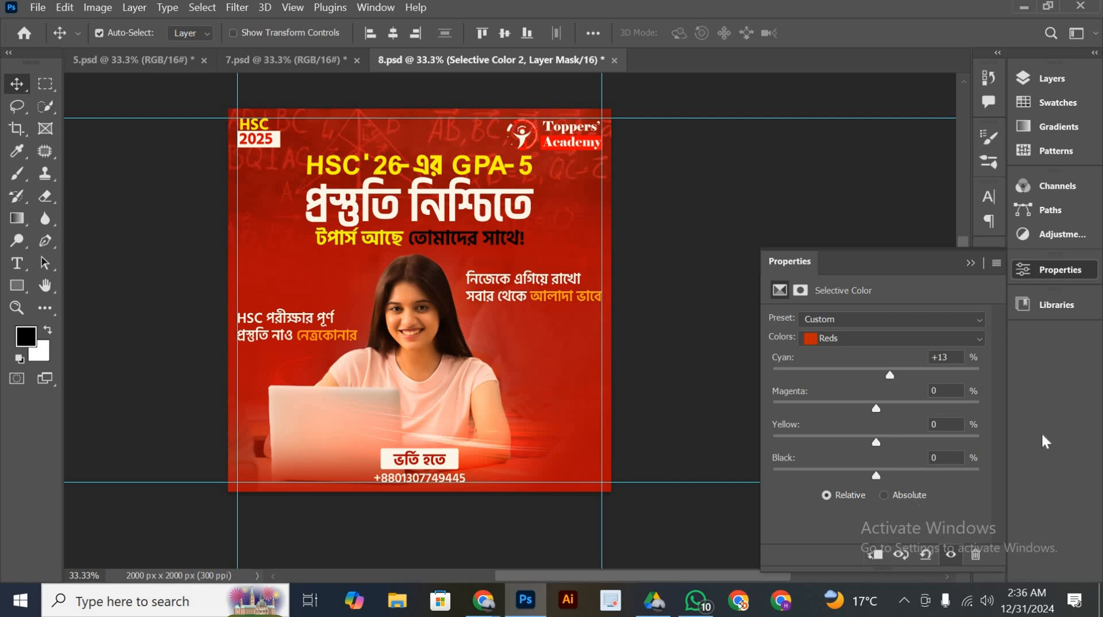
pyautogui.click(968, 262)
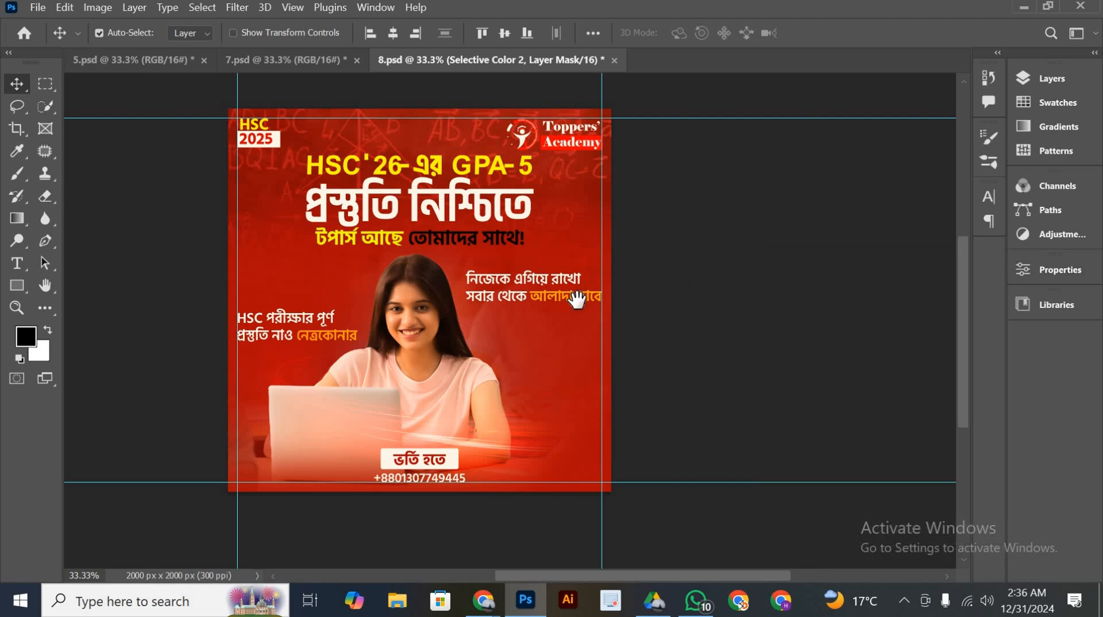
# Inspect the colour-graded poster up close, from the headline and logo down to the laptop and contact line
pyautogui.moveTo(377, 293); pyautogui.dragTo(426, 296)
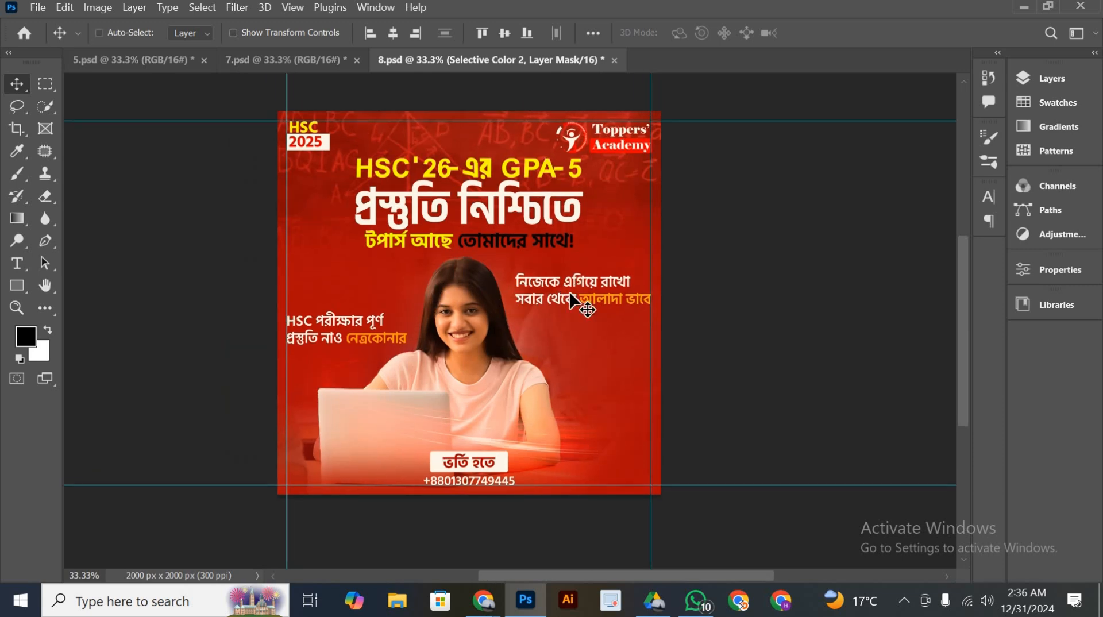
pyautogui.scroll(-2, 571, 298)
pyautogui.scroll(2, 572, 298)
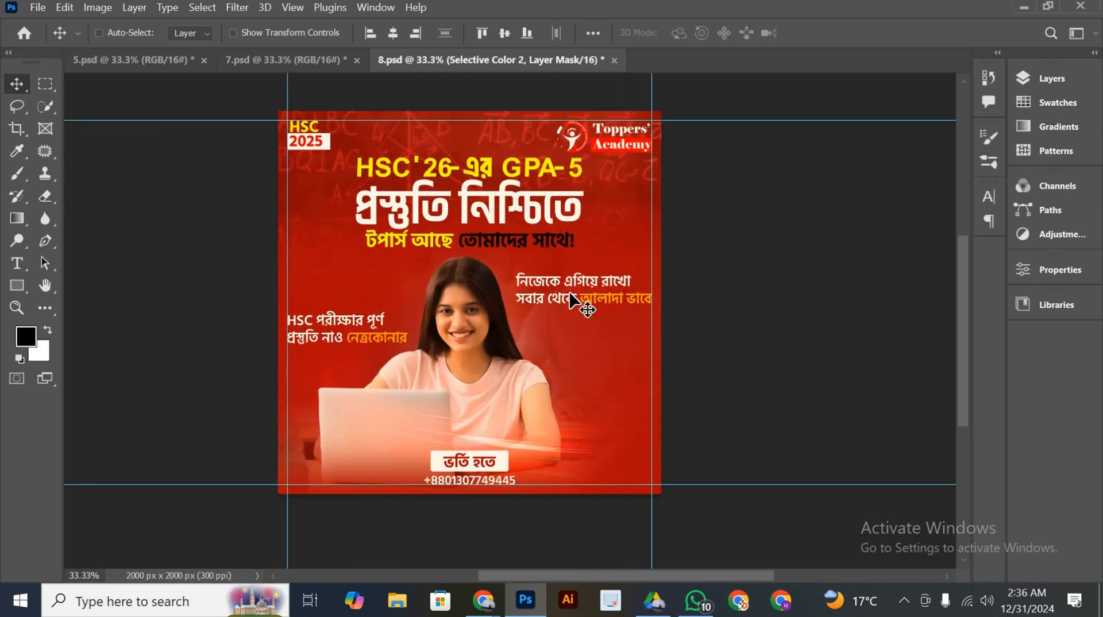
pyautogui.scroll(1, 571, 299)
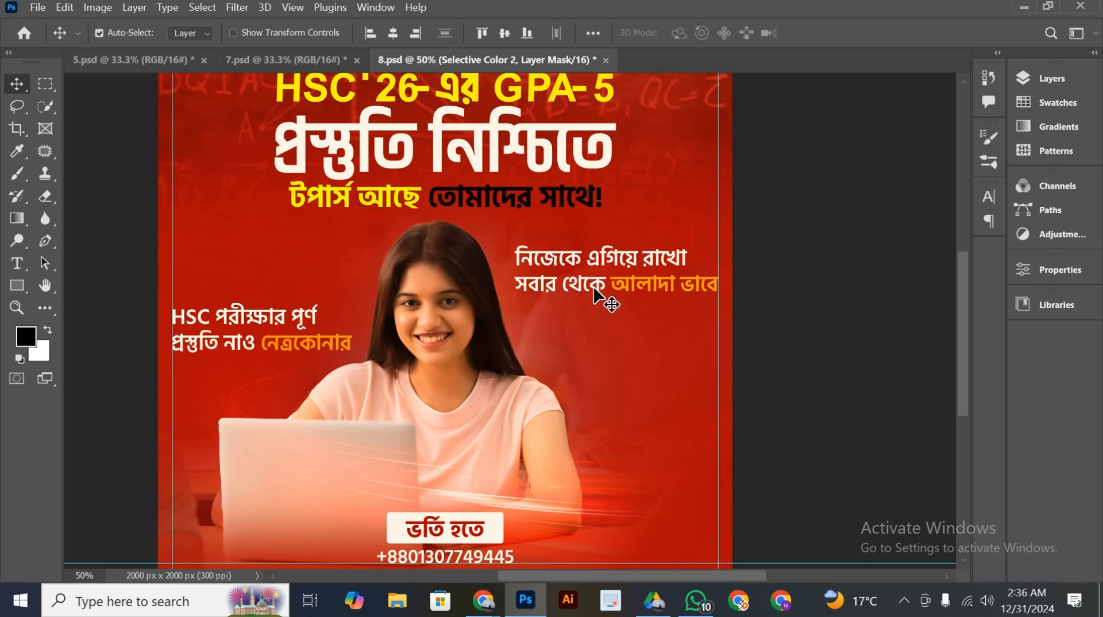
pyautogui.moveTo(606, 293)
pyautogui.mouseDown()
pyautogui.moveTo(594, 393)
pyautogui.moveTo(613, 287)
pyautogui.mouseUp()
pyautogui.moveTo(613, 216); pyautogui.dragTo(453, 170)
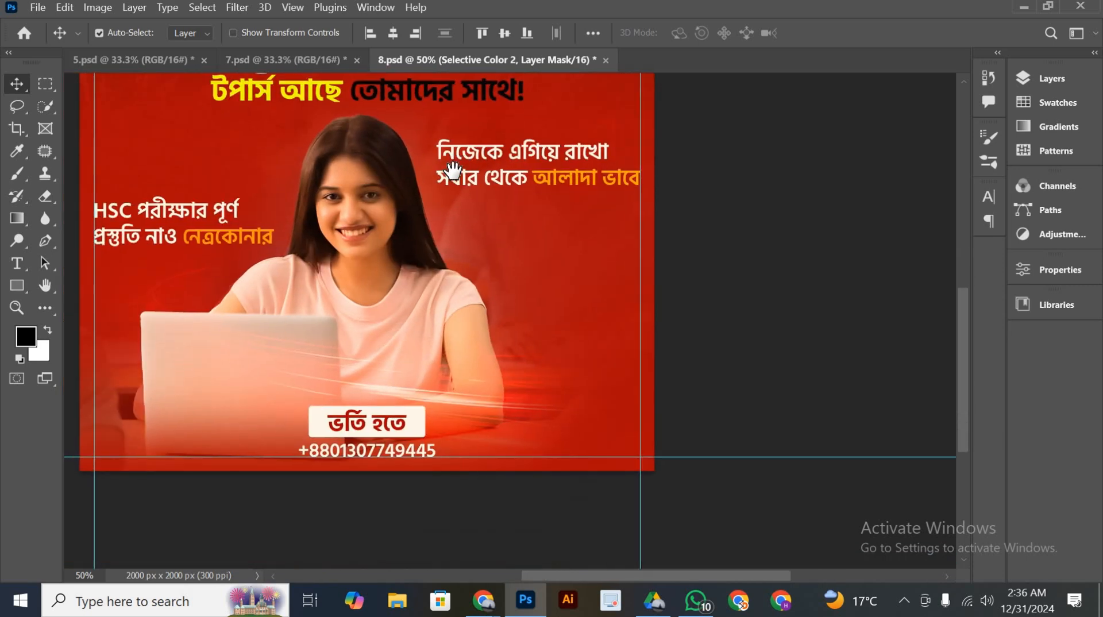
pyautogui.moveTo(417, 333); pyautogui.dragTo(491, 359)
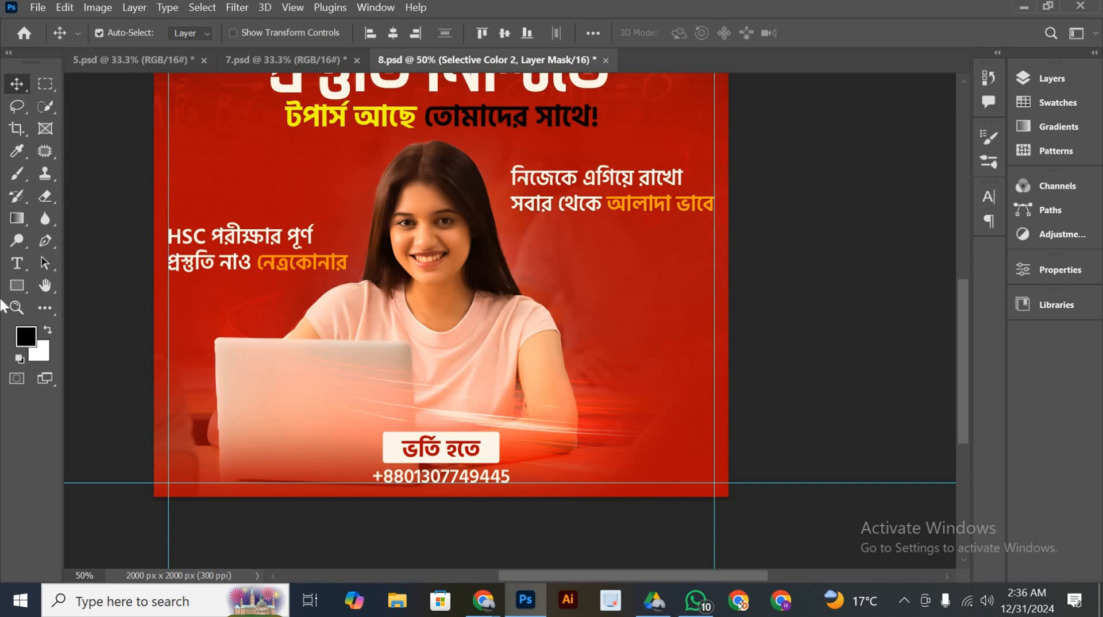
pyautogui.moveTo(551, 298); pyautogui.dragTo(582, 330)
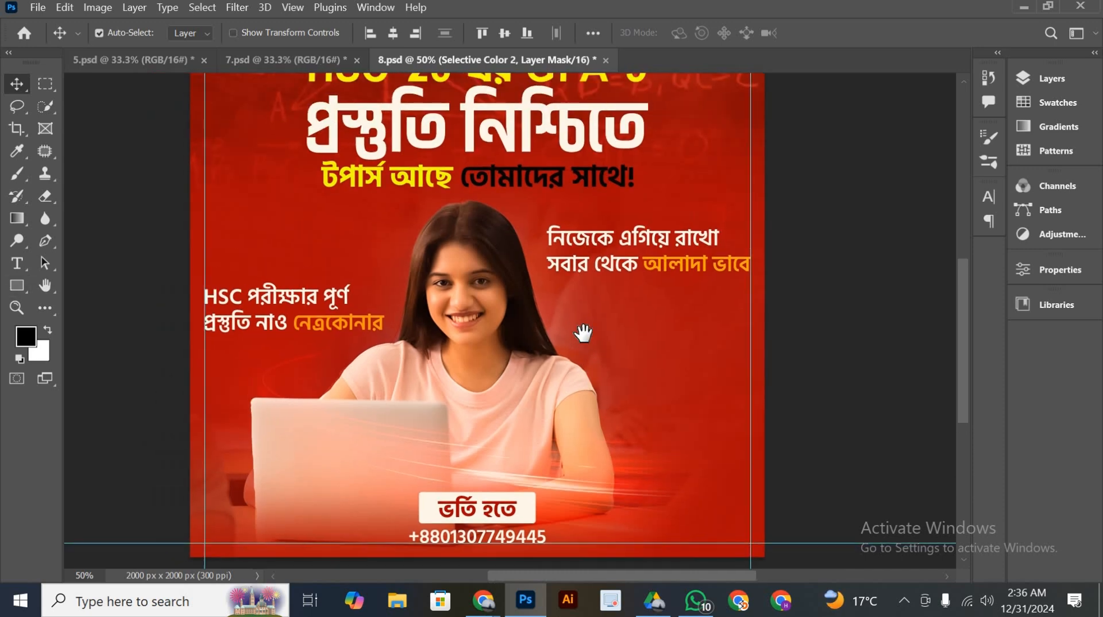
pyautogui.scroll(3, 573, 318)
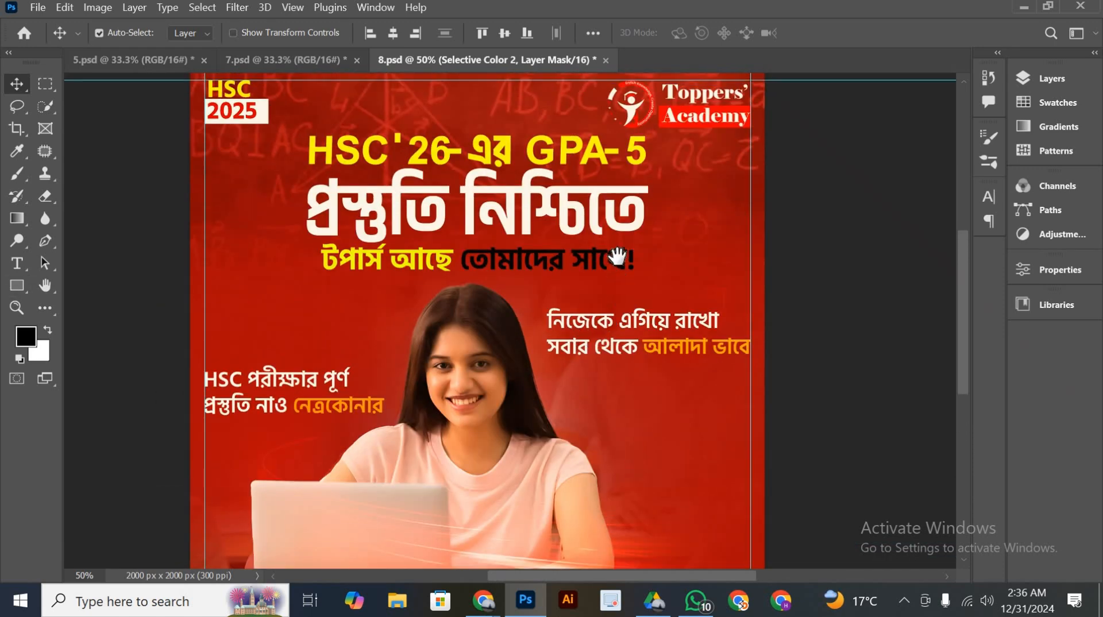
pyautogui.scroll(2, 619, 323)
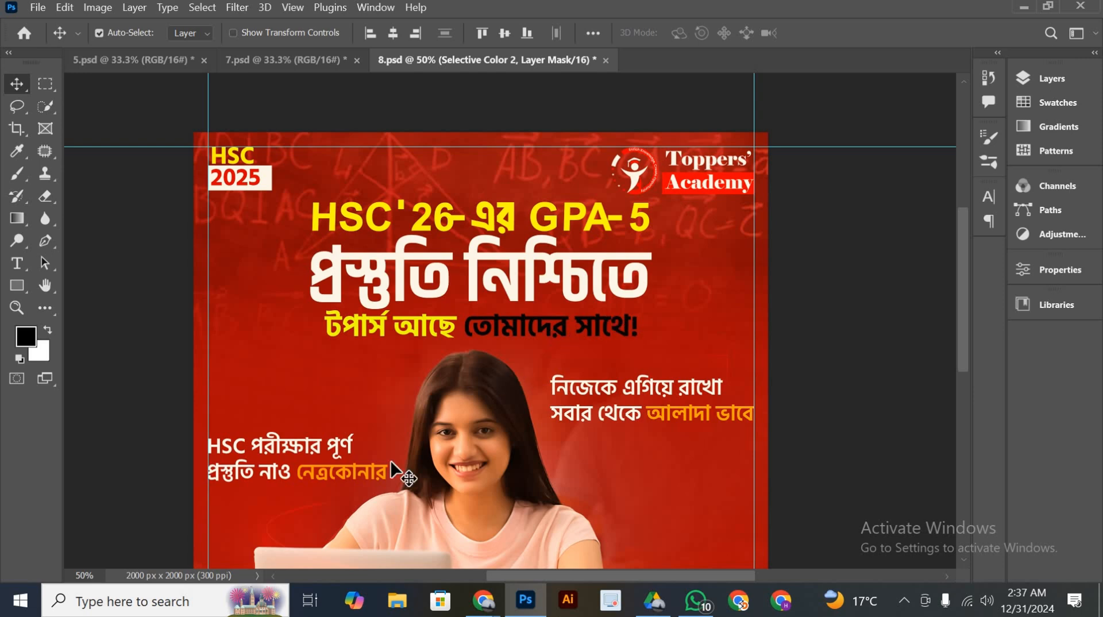
pyautogui.scroll(-1, 353, 493)
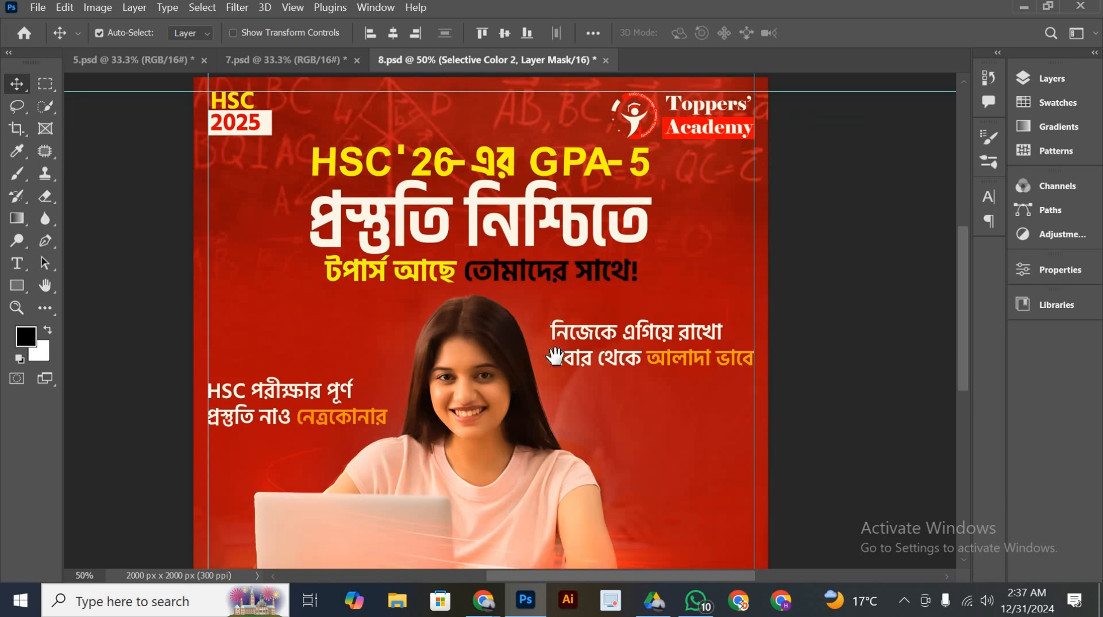
pyautogui.scroll(2, 545, 310)
pyautogui.scroll(-4, 609, 345)
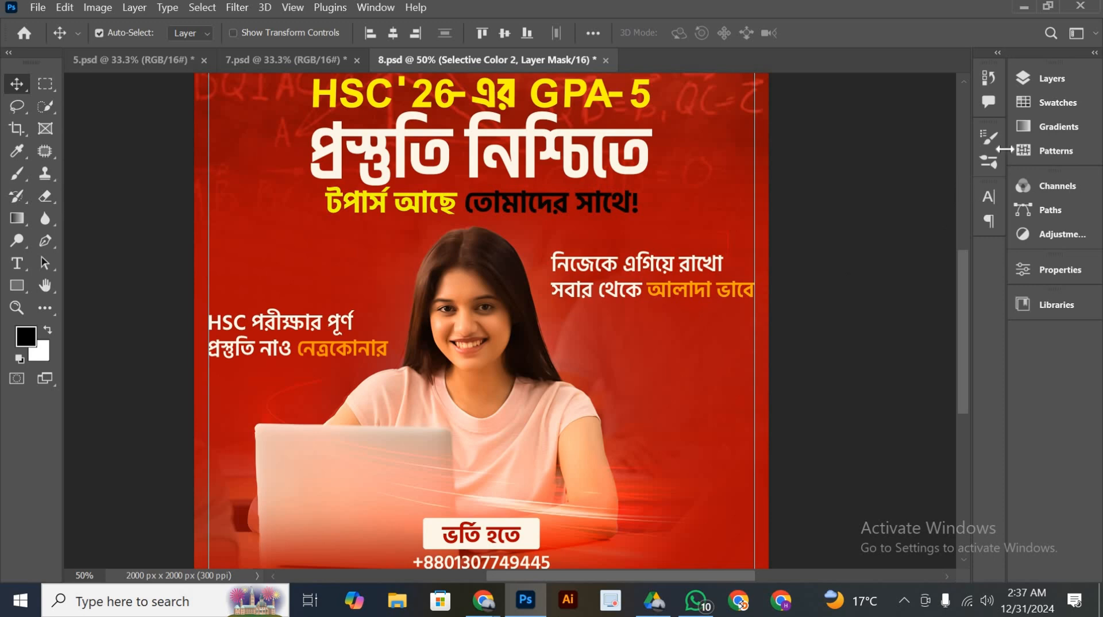
pyautogui.scroll(-2, 702, 345)
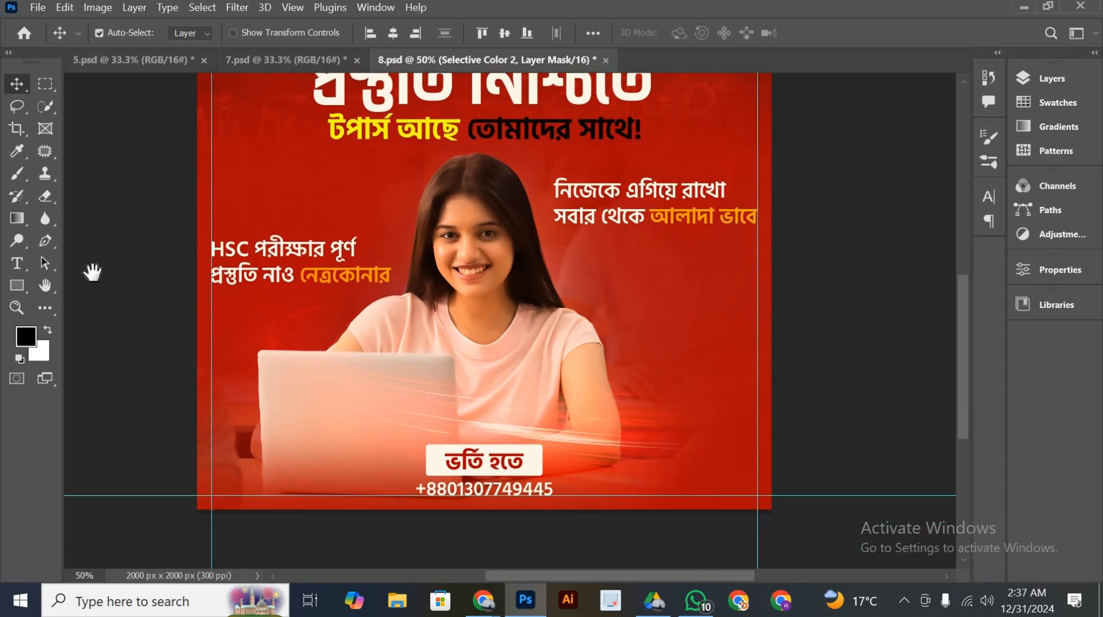
pyautogui.scroll(2, 514, 438)
pyautogui.moveTo(533, 443); pyautogui.dragTo(500, 372)
pyautogui.moveTo(460, 452); pyautogui.dragTo(484, 475)
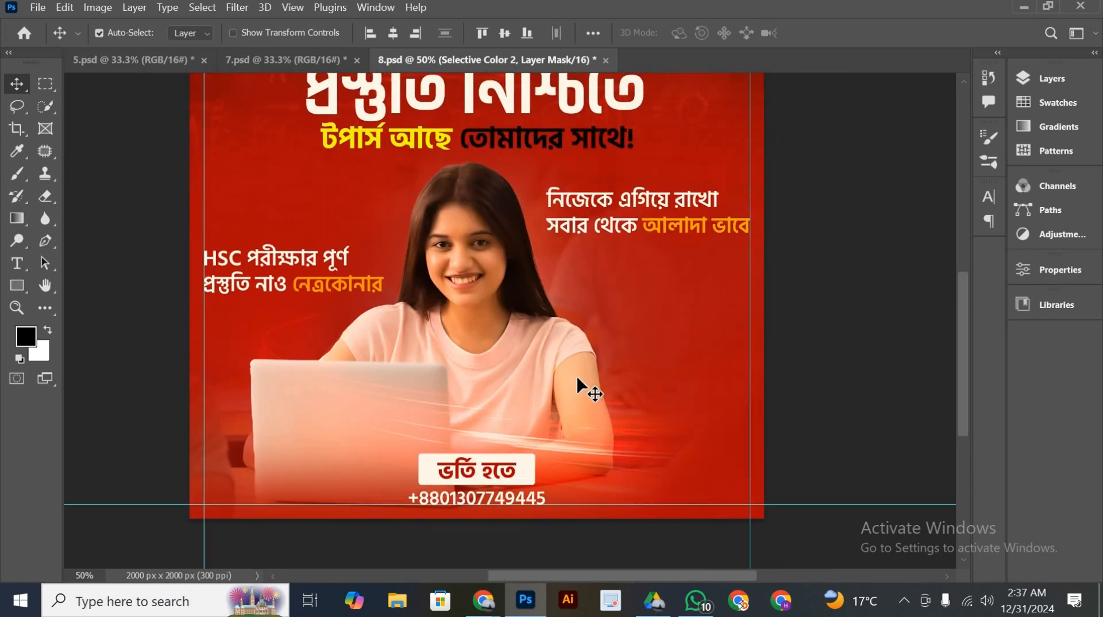
pyautogui.scroll(1, 587, 378)
pyautogui.scroll(3, 587, 378)
pyautogui.moveTo(674, 346); pyautogui.dragTo(589, 348)
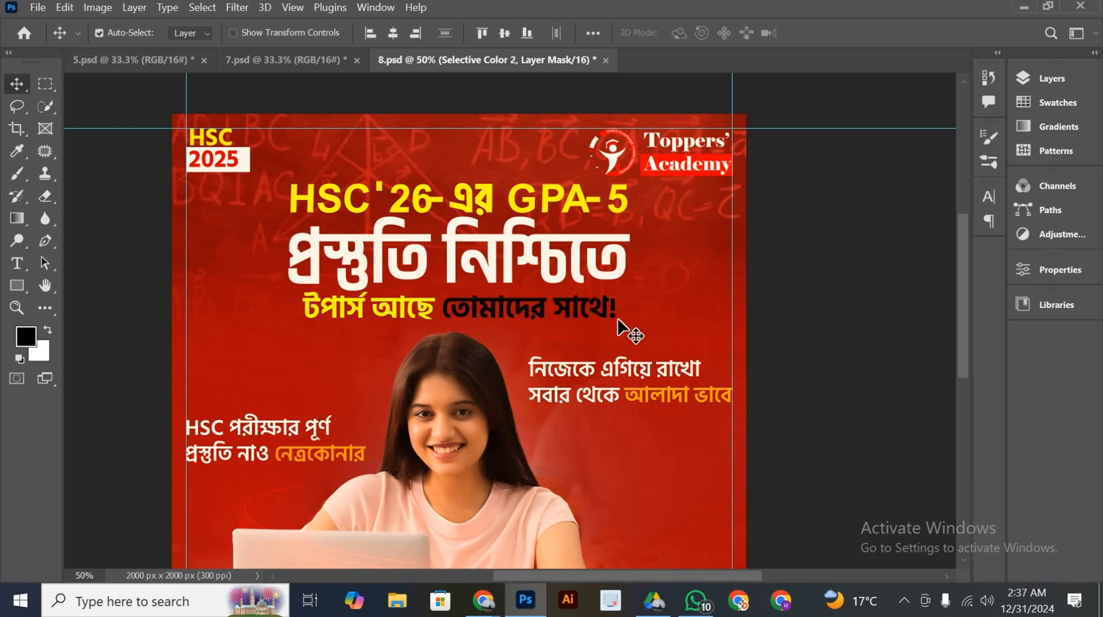
pyautogui.scroll(-1, 628, 328)
pyautogui.scroll(-1, 332, 178)
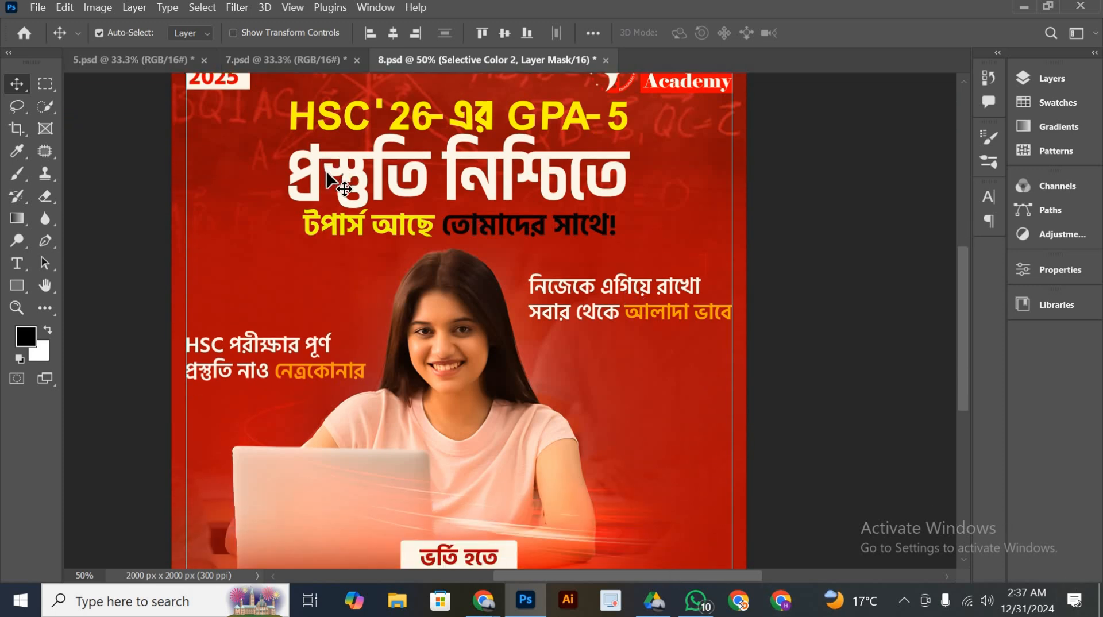
pyautogui.scroll(-1, 337, 189)
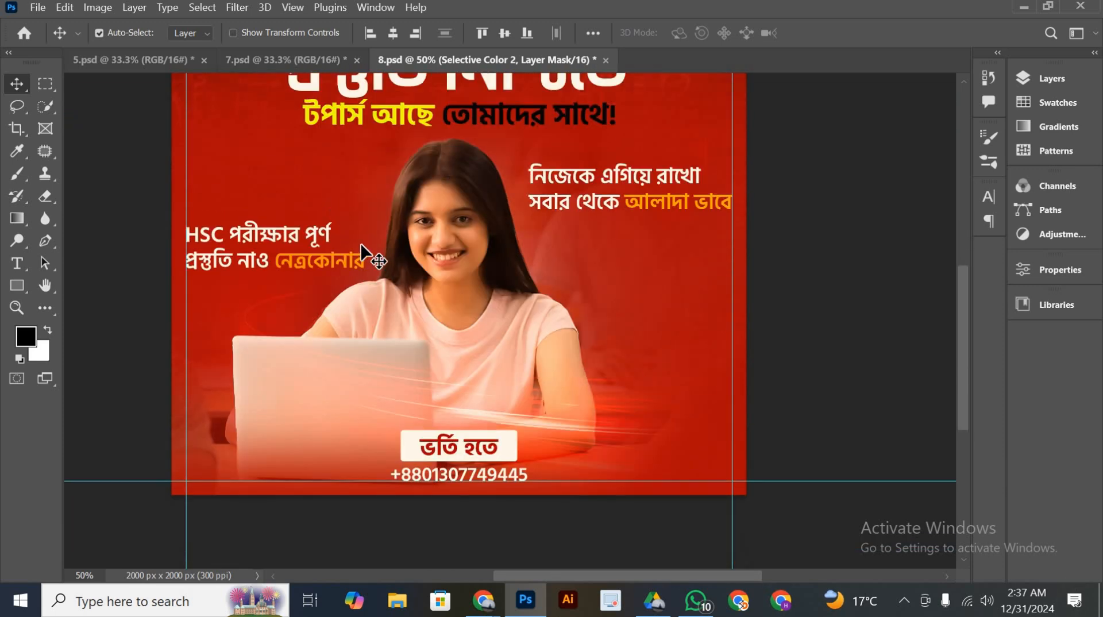
pyautogui.scroll(1, 465, 258)
pyautogui.moveTo(470, 222); pyautogui.dragTo(464, 280)
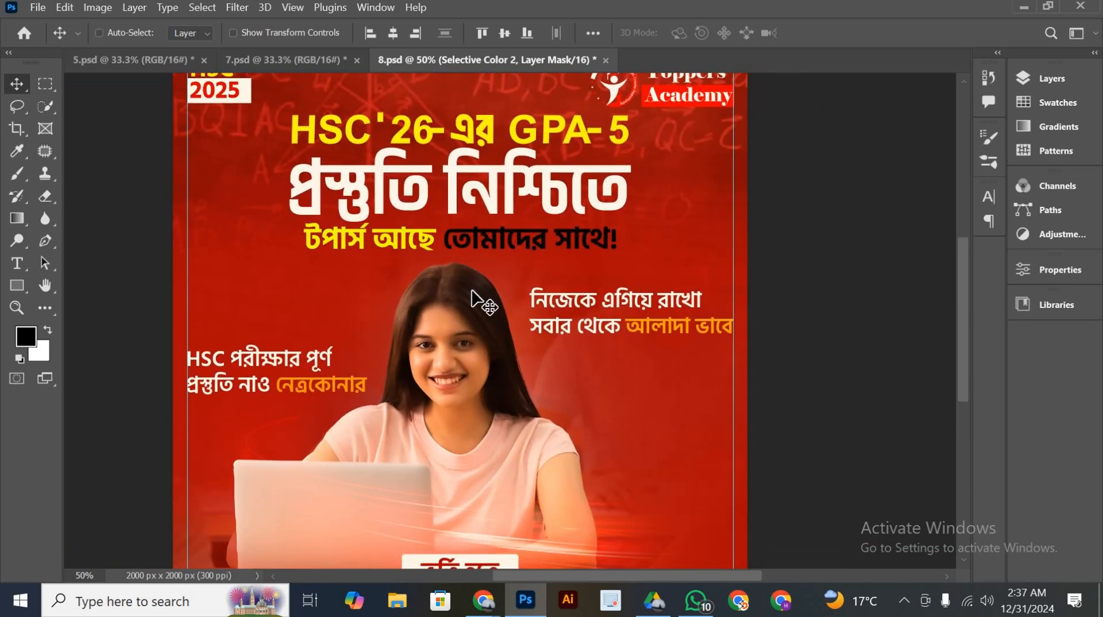
# Review the whole poster's composition and colour balance at 33.33% zoom
pyautogui.hotkey('ctrl', '-')
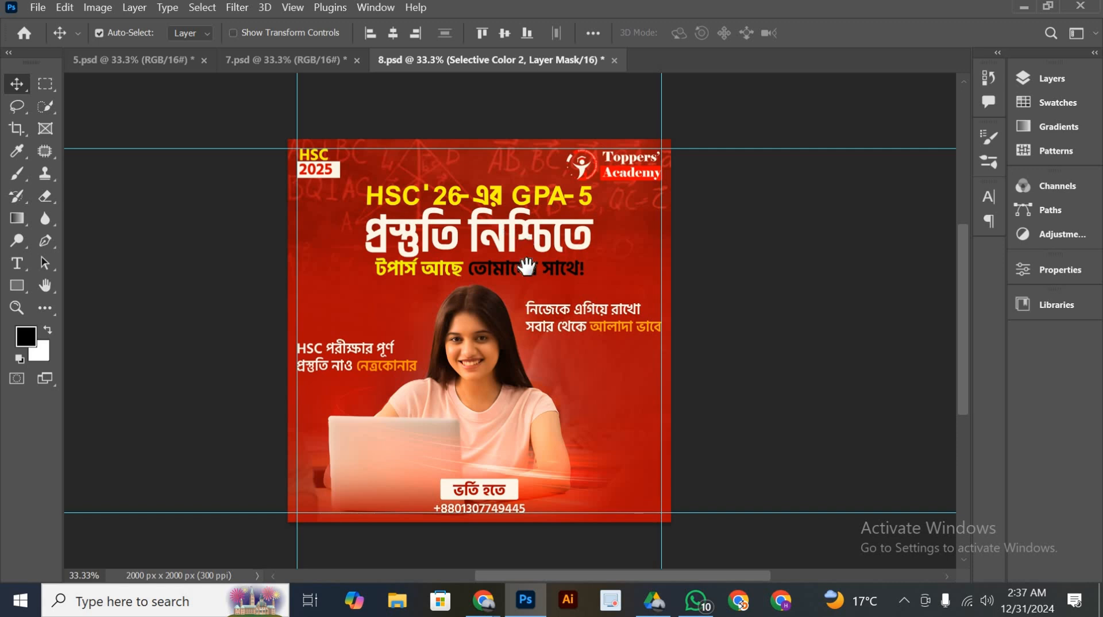
pyautogui.moveTo(560, 322)
pyautogui.mouseDown()
pyautogui.moveTo(581, 321)
pyautogui.moveTo(570, 331)
pyautogui.mouseUp()
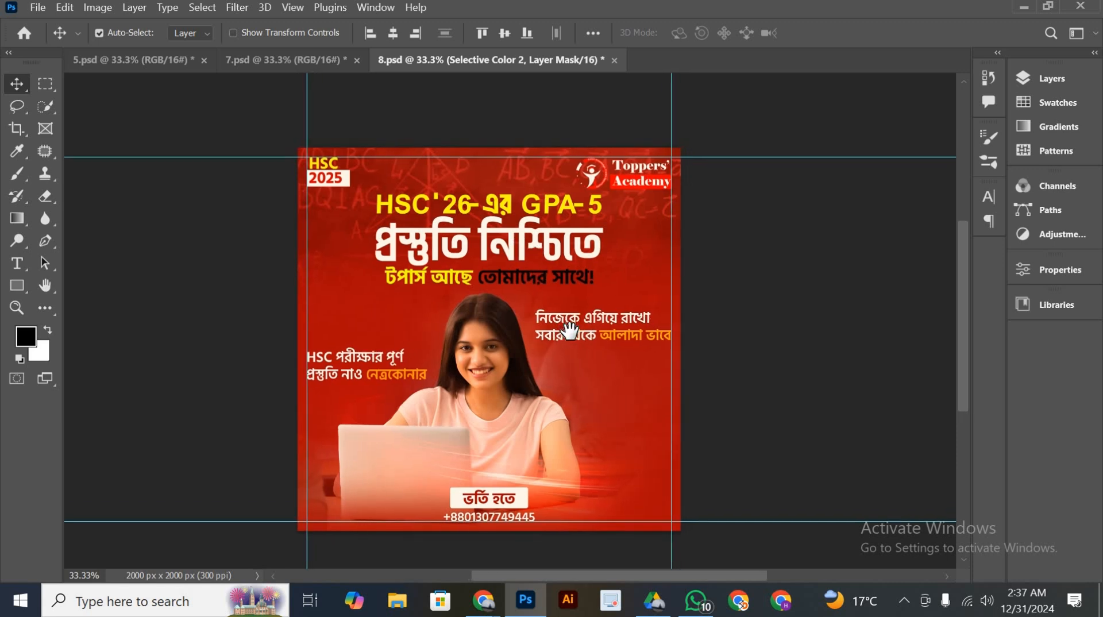
pyautogui.scroll(-2, 579, 337)
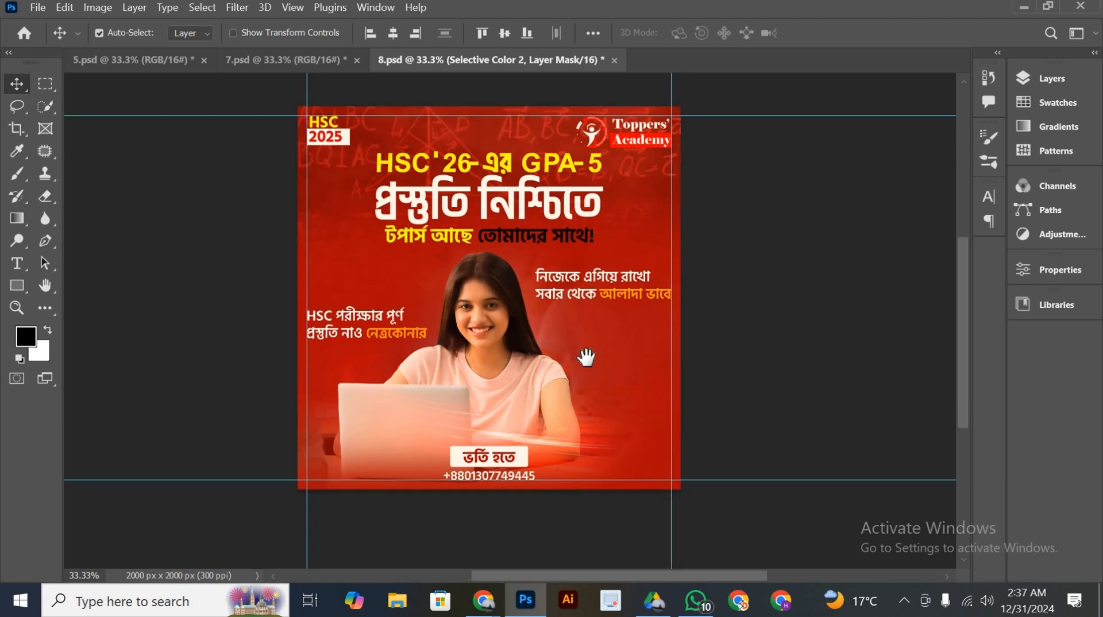
pyautogui.hscroll(1, 586, 357)
pyautogui.moveTo(572, 363); pyautogui.dragTo(586, 362)
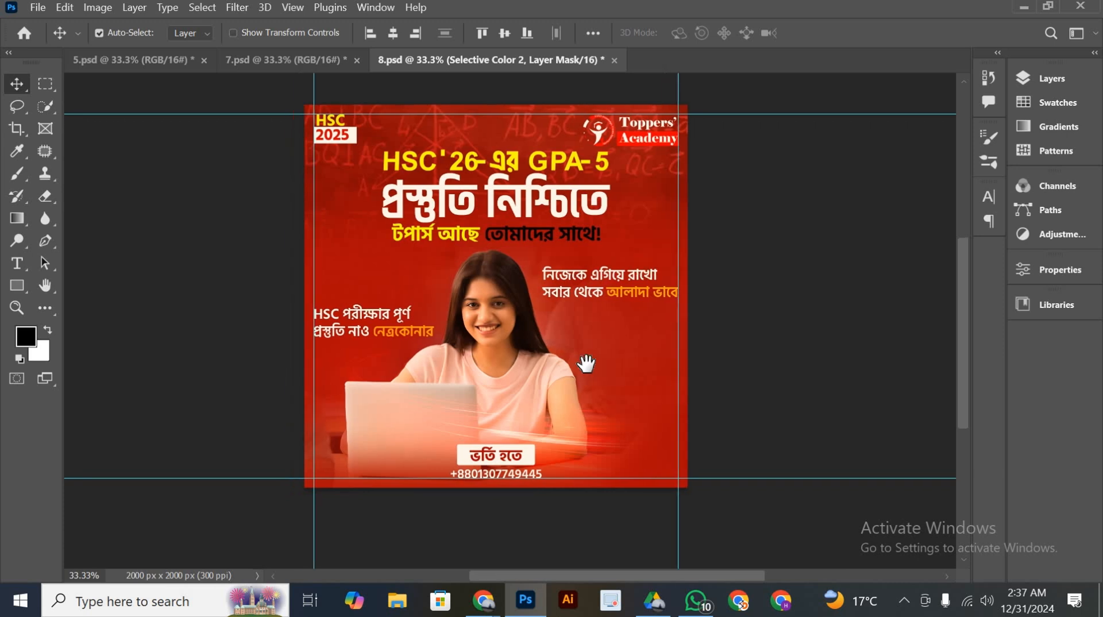
pyautogui.moveTo(576, 264)
pyautogui.mouseDown()
pyautogui.moveTo(576, 280)
pyautogui.moveTo(568, 271)
pyautogui.mouseUp()
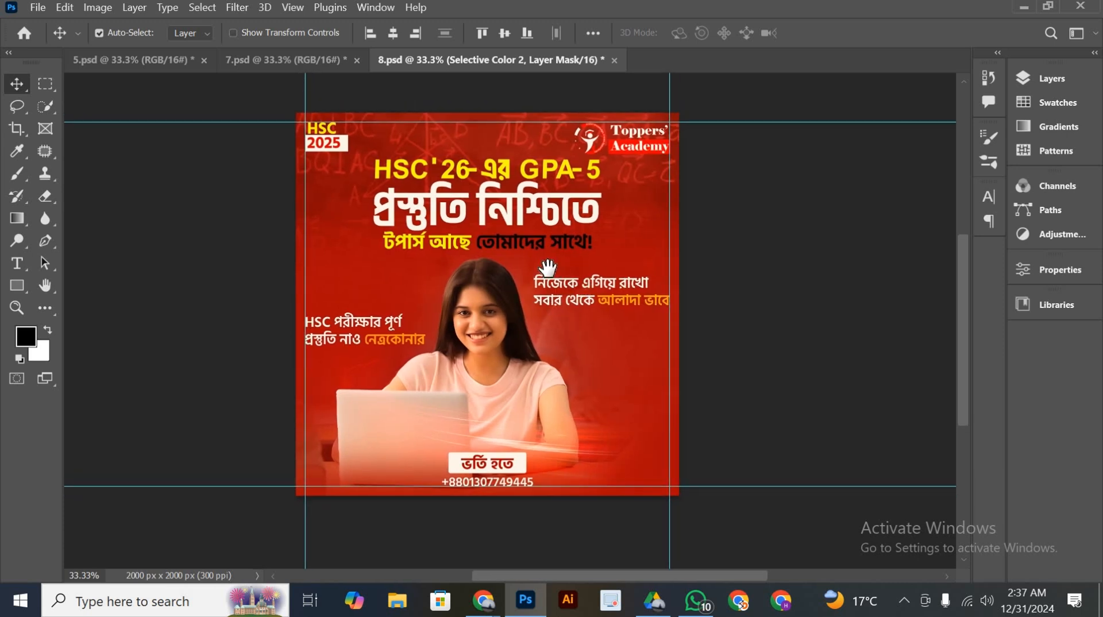
pyautogui.hscroll(1, 552, 267)
pyautogui.scroll(1, 568, 348)
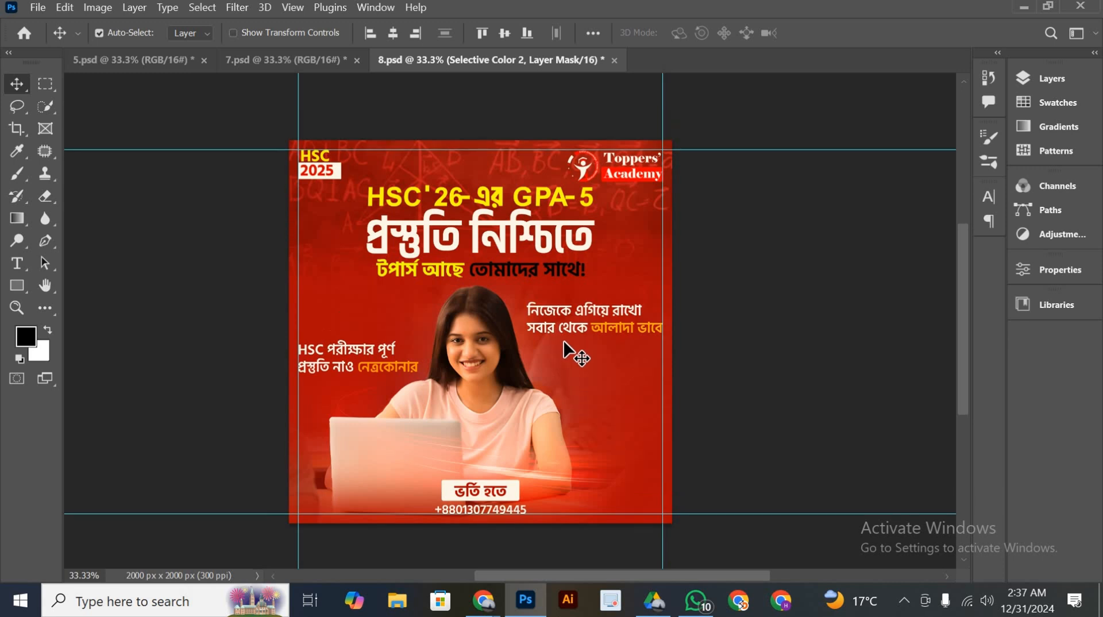
pyautogui.scroll(-1, 573, 335)
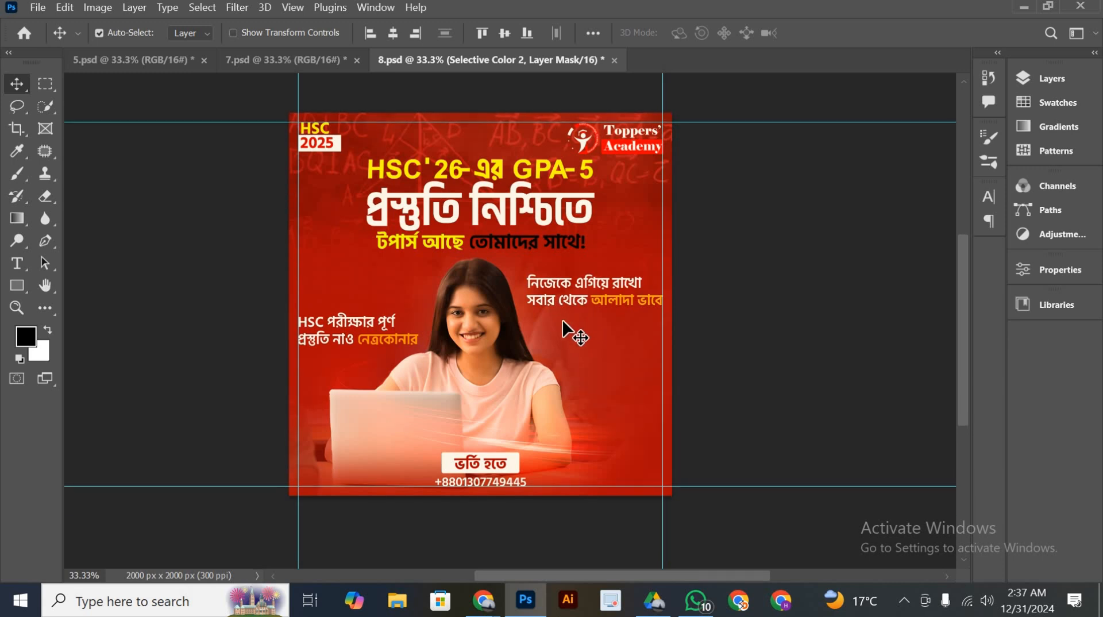
pyautogui.scroll(-2, 568, 329)
pyautogui.hscroll(-1, 591, 338)
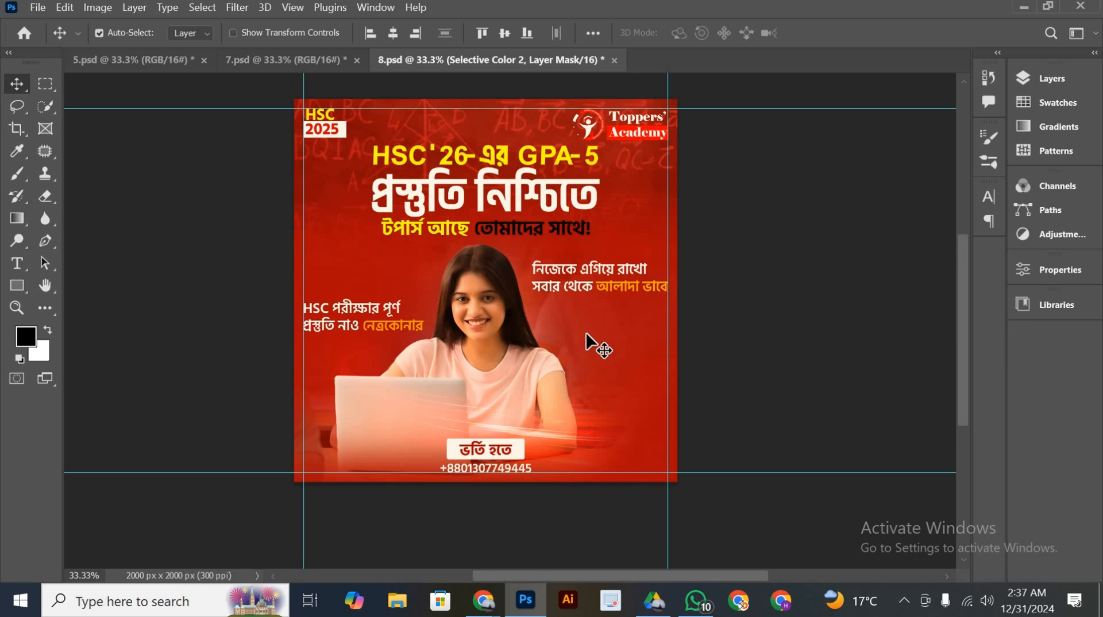
# Save the colour-graded poster in 8.psd
pyautogui.scroll(3, 586, 332)
pyautogui.hotkey('ctrl', 's')
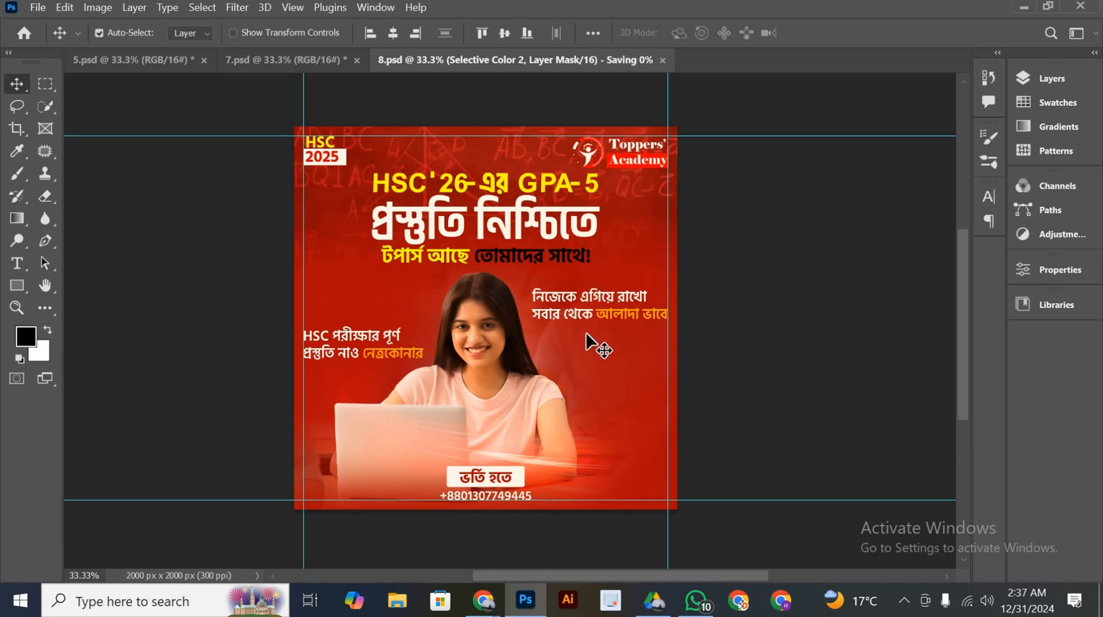
pyautogui.scroll(-1, 588, 331)
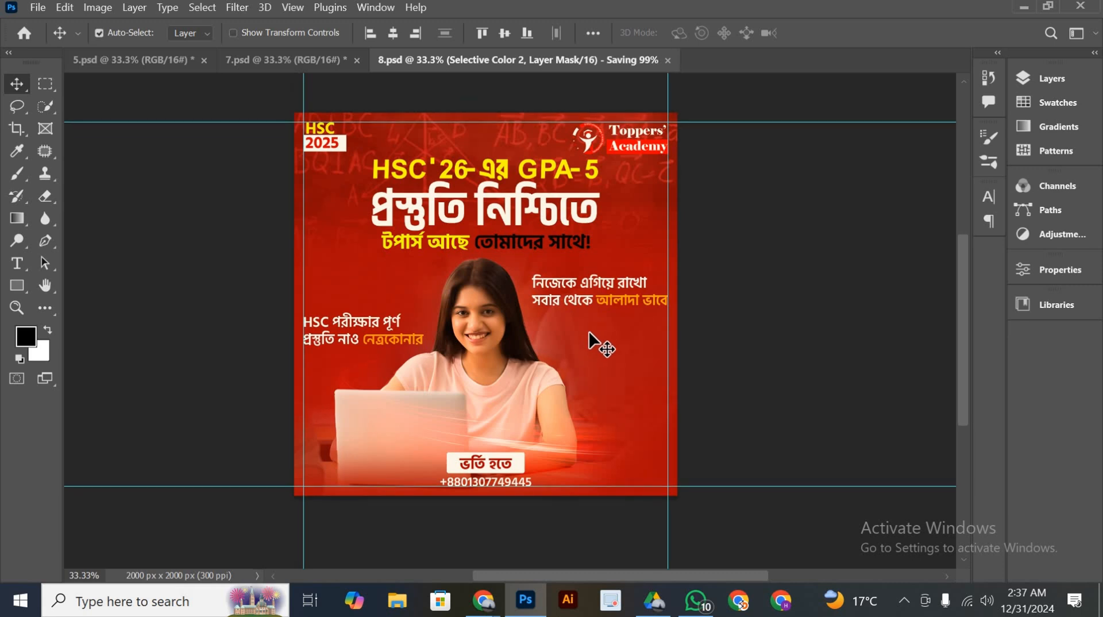
pyautogui.press('space')
pyautogui.moveTo(601, 361)
pyautogui.mouseDown()
pyautogui.moveTo(649, 385)
pyautogui.moveTo(613, 375)
pyautogui.mouseUp()
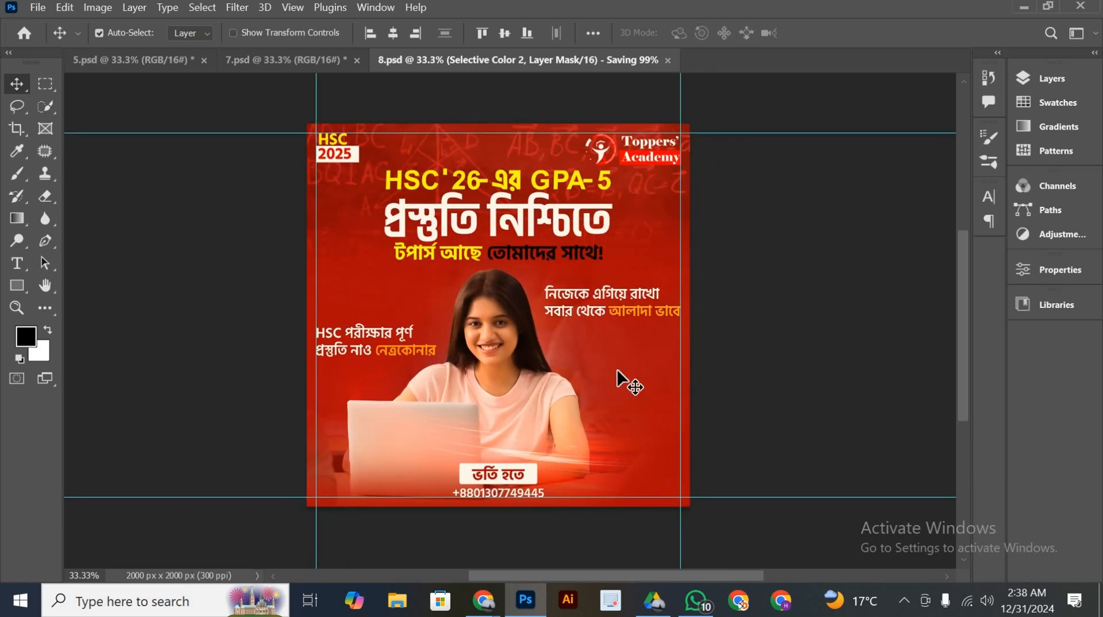